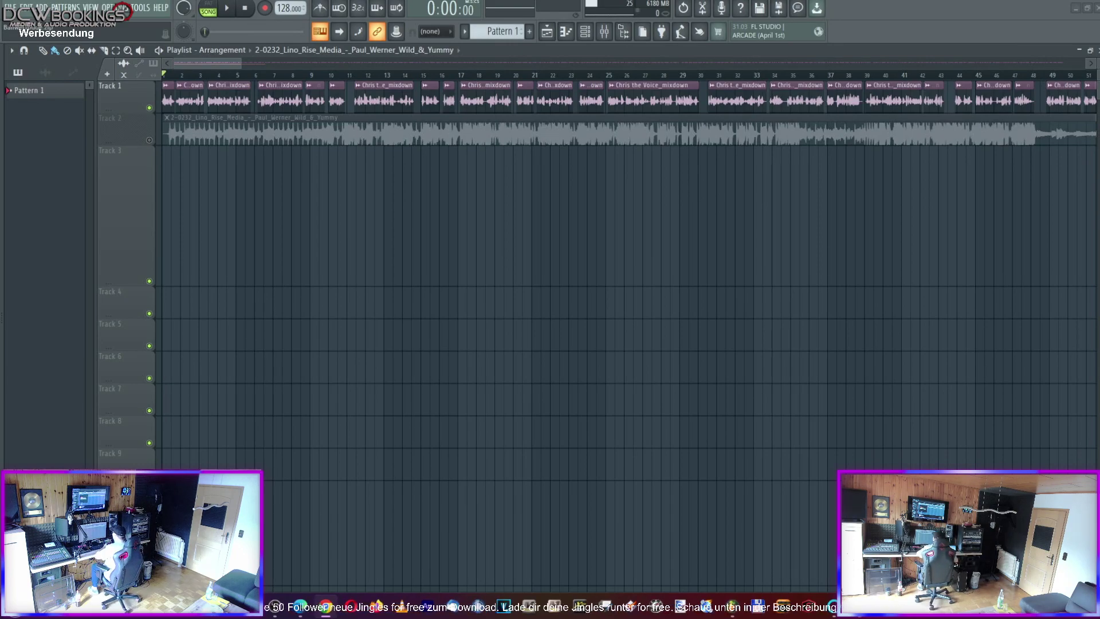
# Move all the voice clips on Track 1 past the end of the music clip, starting at about bar 74
pyautogui.moveTo(227, 69); pyautogui.dragTo(269, 60)
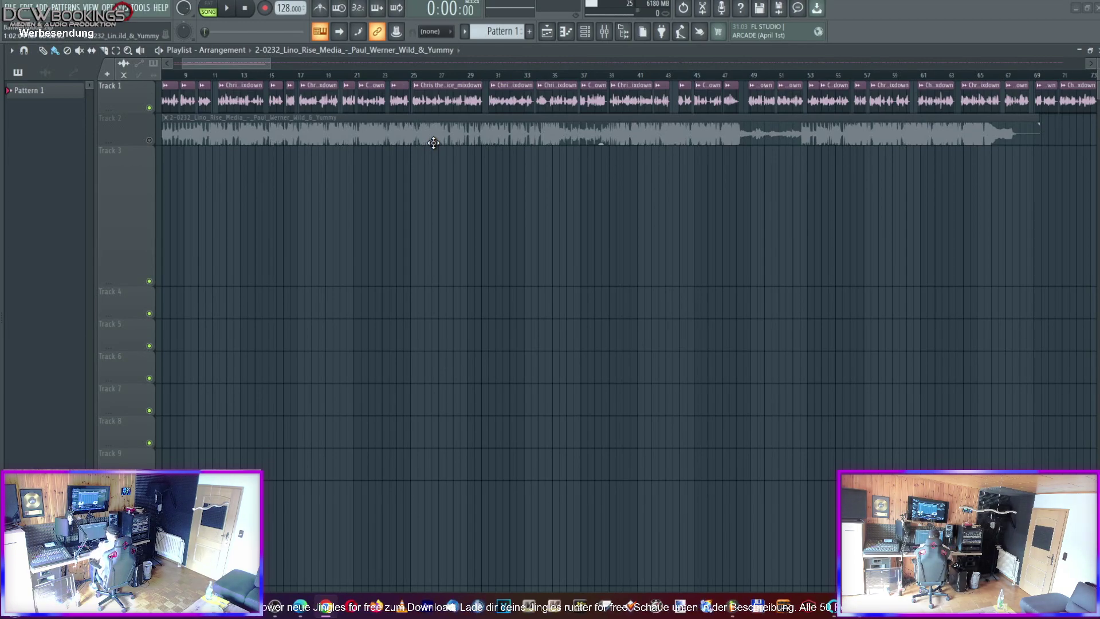
pyautogui.moveTo(269, 67); pyautogui.dragTo(1047, 67)
pyautogui.moveTo(837, 142)
pyautogui.mouseDown()
pyautogui.moveTo(731, 86)
pyautogui.moveTo(162, 91)
pyautogui.moveTo(163, 123)
pyautogui.moveTo(262, 114)
pyautogui.moveTo(778, 144)
pyautogui.moveTo(162, 109)
pyautogui.moveTo(153, 84)
pyautogui.moveTo(853, 147)
pyautogui.moveTo(1088, 92)
pyautogui.moveTo(679, 94)
pyautogui.moveTo(470, 71)
pyautogui.moveTo(361, 75)
pyautogui.mouseUp()
pyautogui.scroll(5, 466, 82)
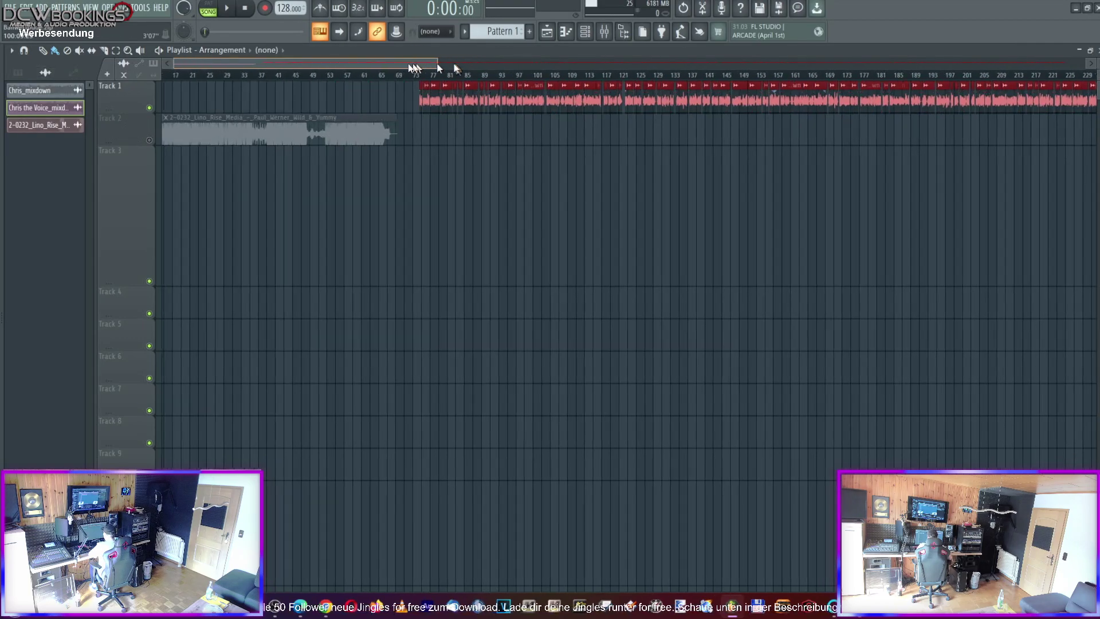
pyautogui.click(629, 199)
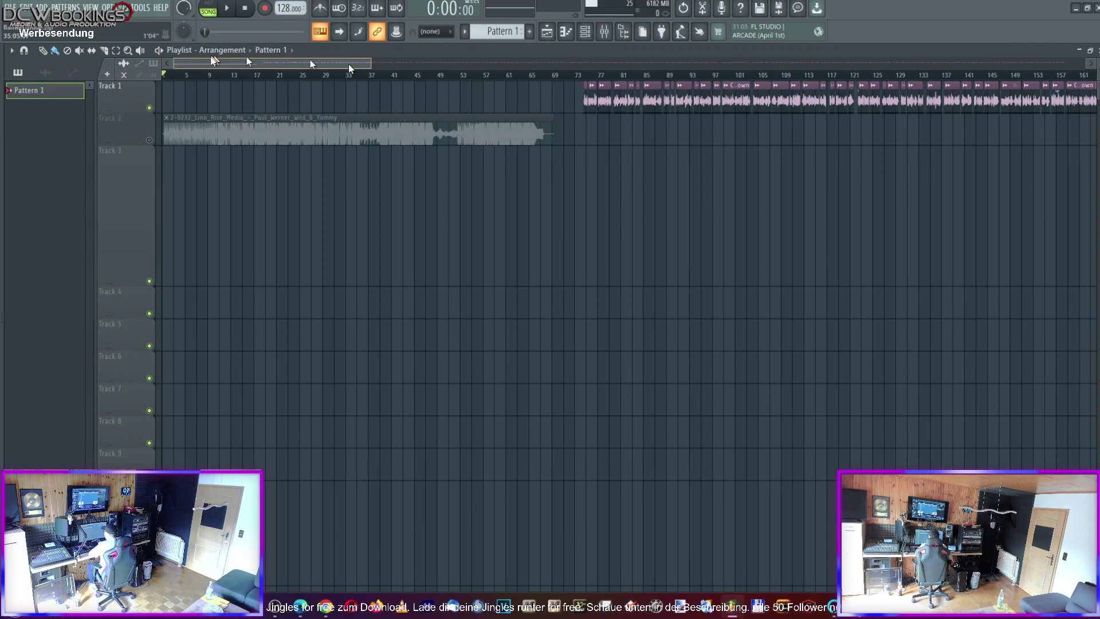
# Unmute Track 2 and play the arrangement from the beginning to hear the music clip
pyautogui.click(291, 132)
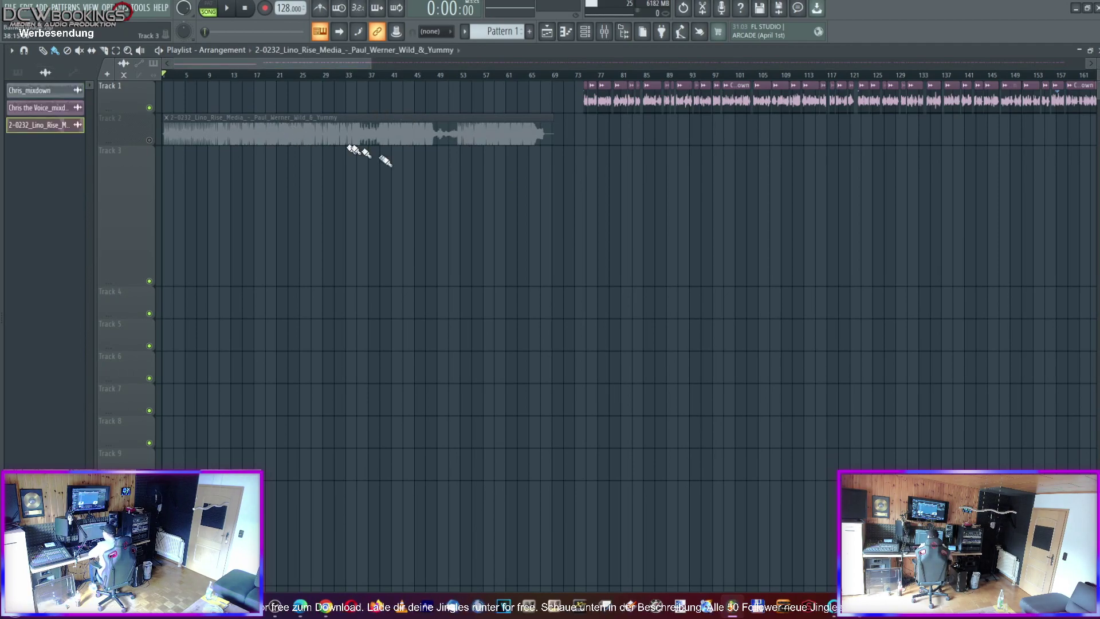
pyautogui.click(148, 140)
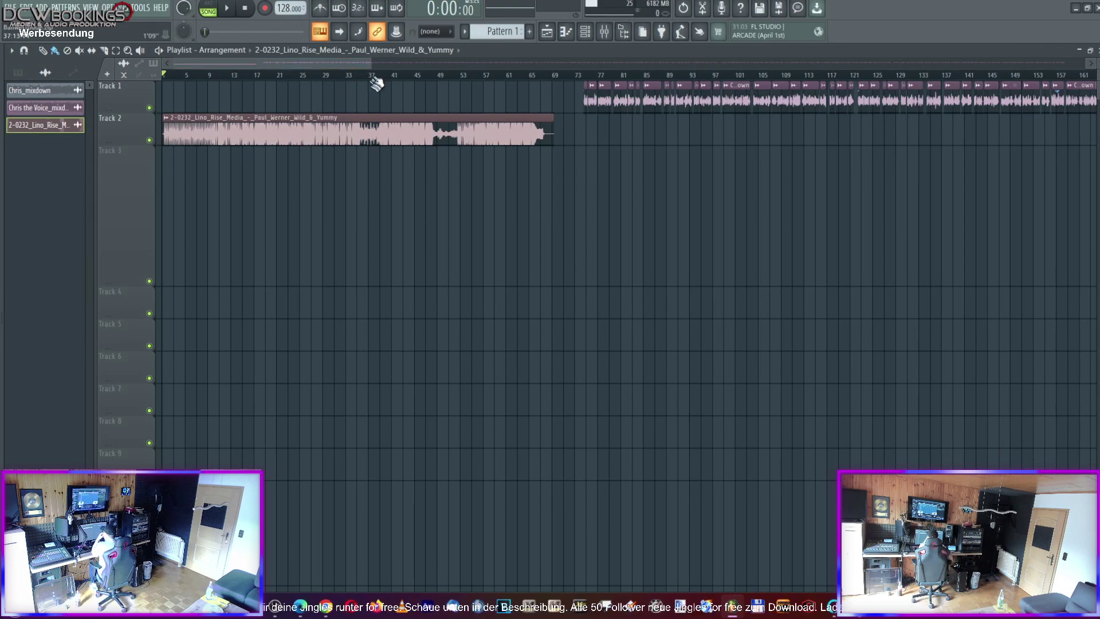
pyautogui.moveTo(369, 62); pyautogui.dragTo(281, 62)
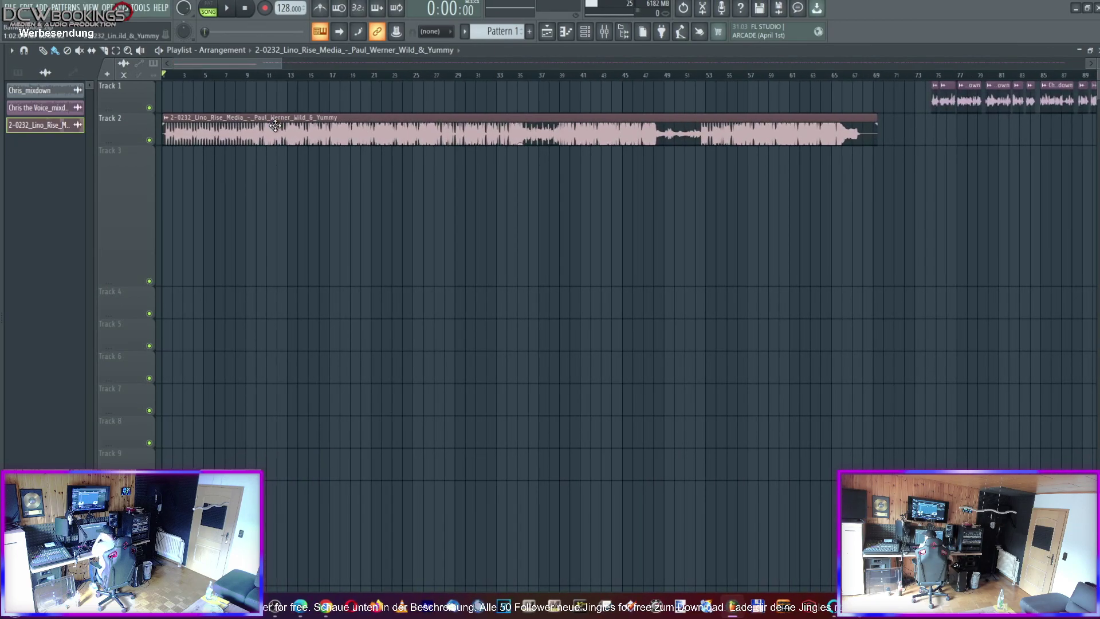
pyautogui.moveTo(300, 75); pyautogui.dragTo(289, 73)
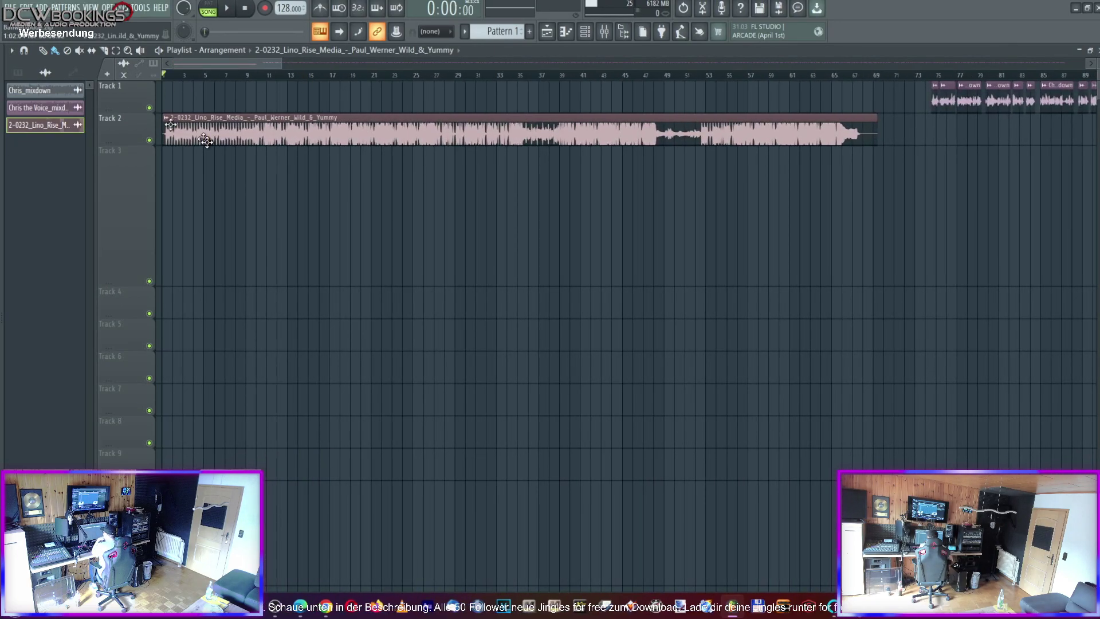
pyautogui.press('space')
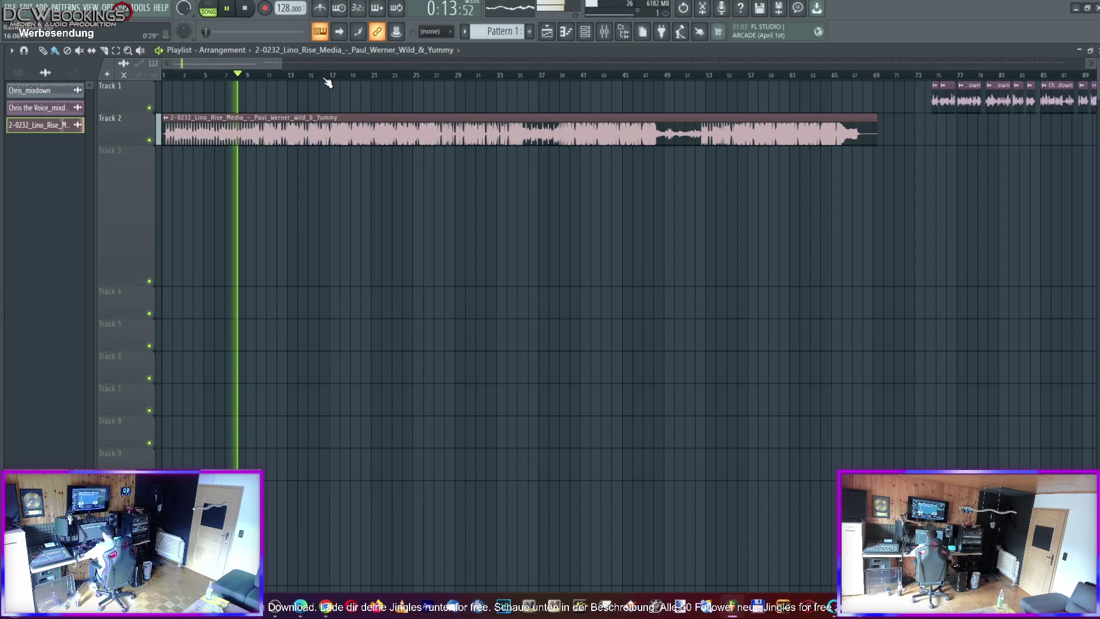
# Set the Ozone 9 Maximizer threshold on the Master mixer track to -8.9 dB and stop playback
pyautogui.click(604, 31)
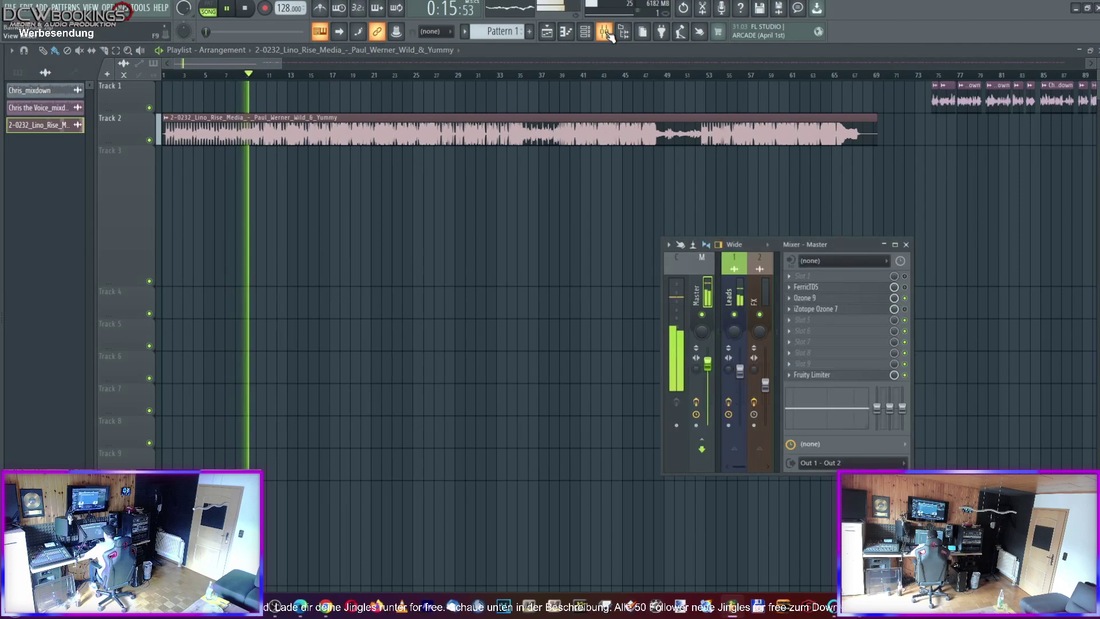
pyautogui.click(895, 245)
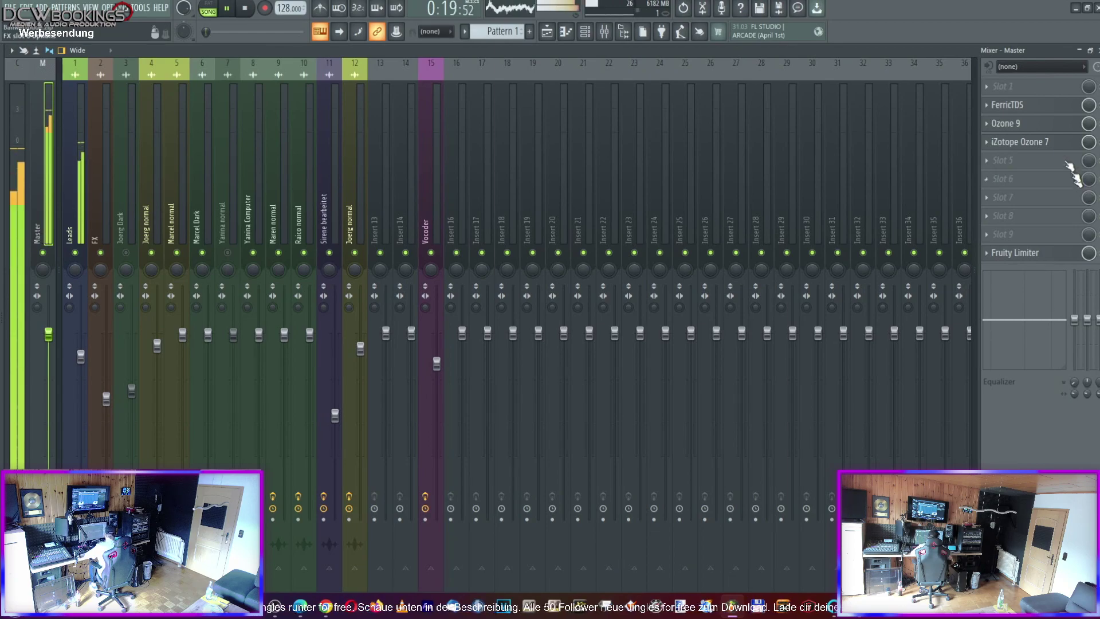
pyautogui.click(1025, 123)
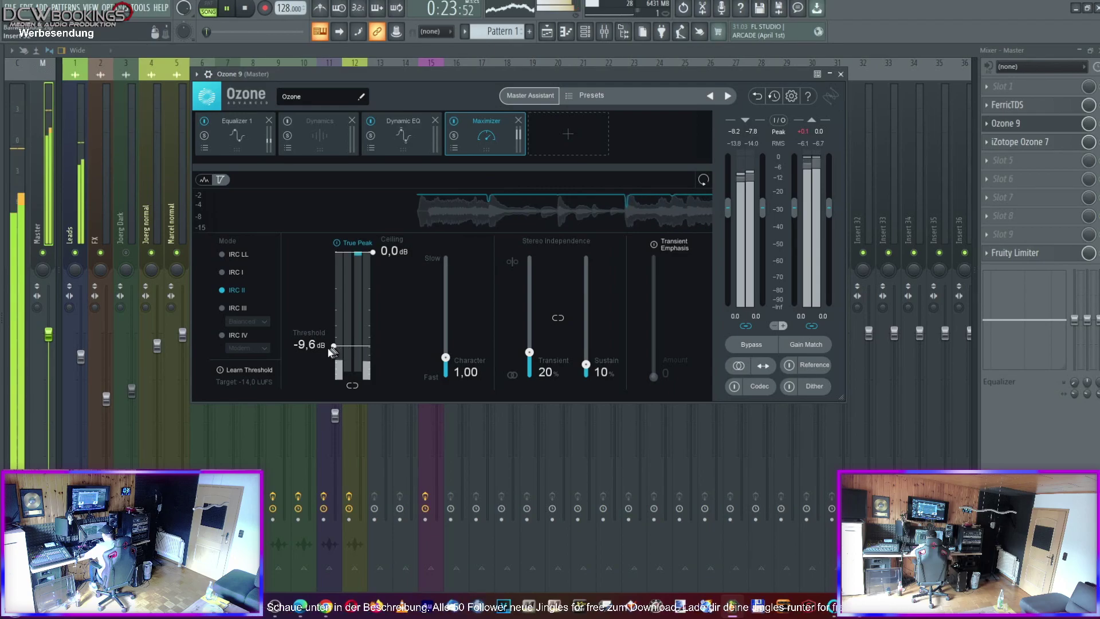
pyautogui.moveTo(335, 349); pyautogui.dragTo(334, 344)
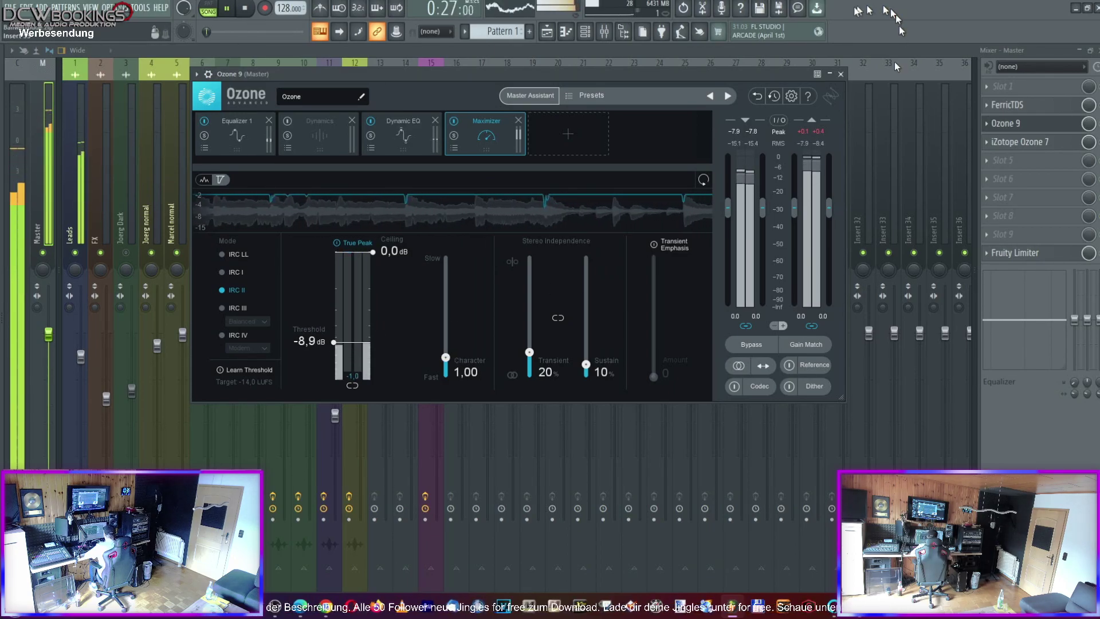
pyautogui.click(841, 75)
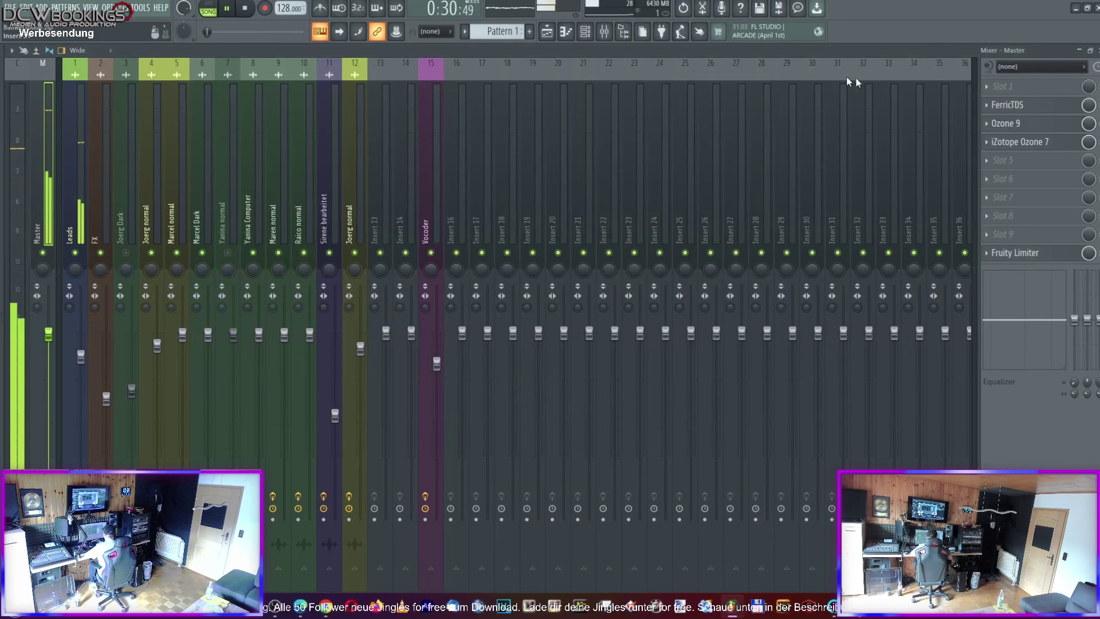
pyautogui.click(1079, 51)
pyautogui.press('space')
# Switch to File Explorer and open the customer's Musik folder under !!Bestellungen!! on the Public (Y:) drive
pyautogui.press('super+e')
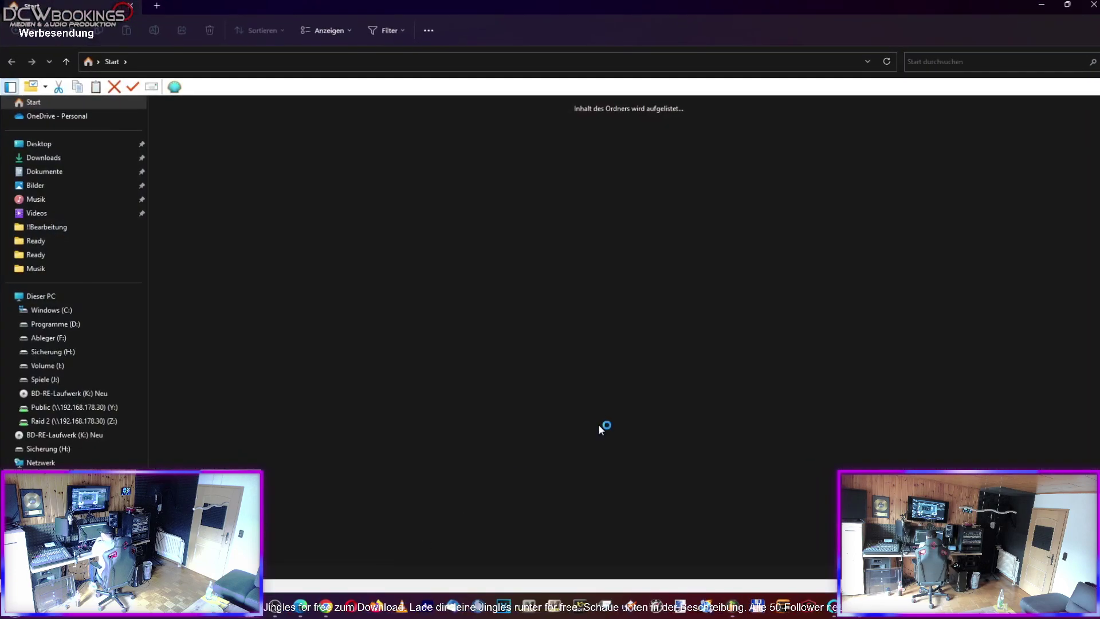
pyautogui.click(97, 408)
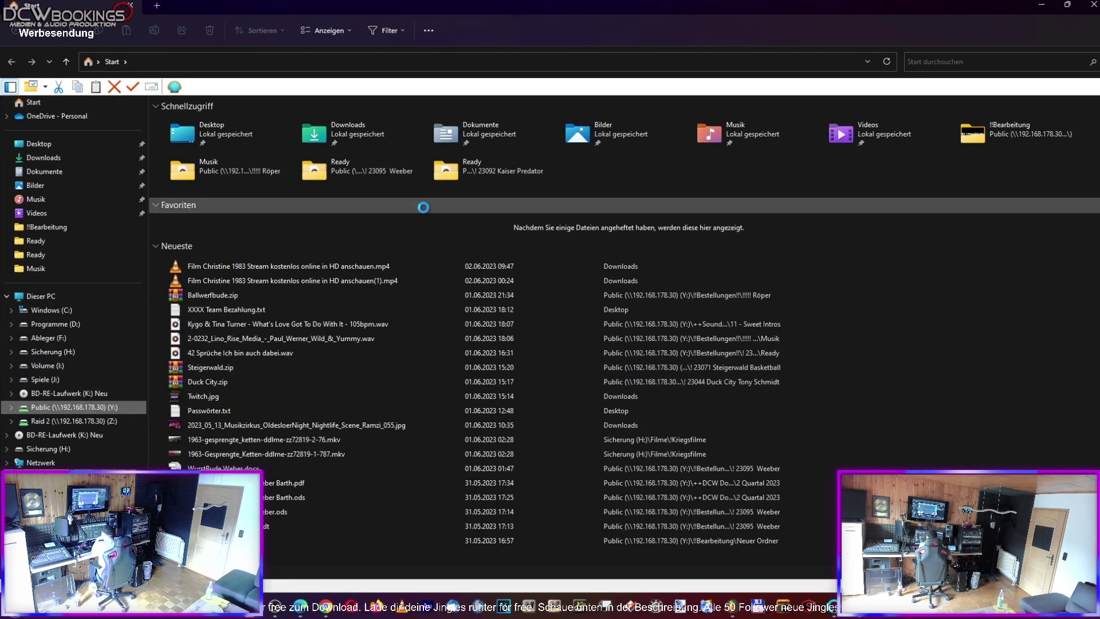
pyautogui.click(182, 148)
pyautogui.doubleClick(181, 146)
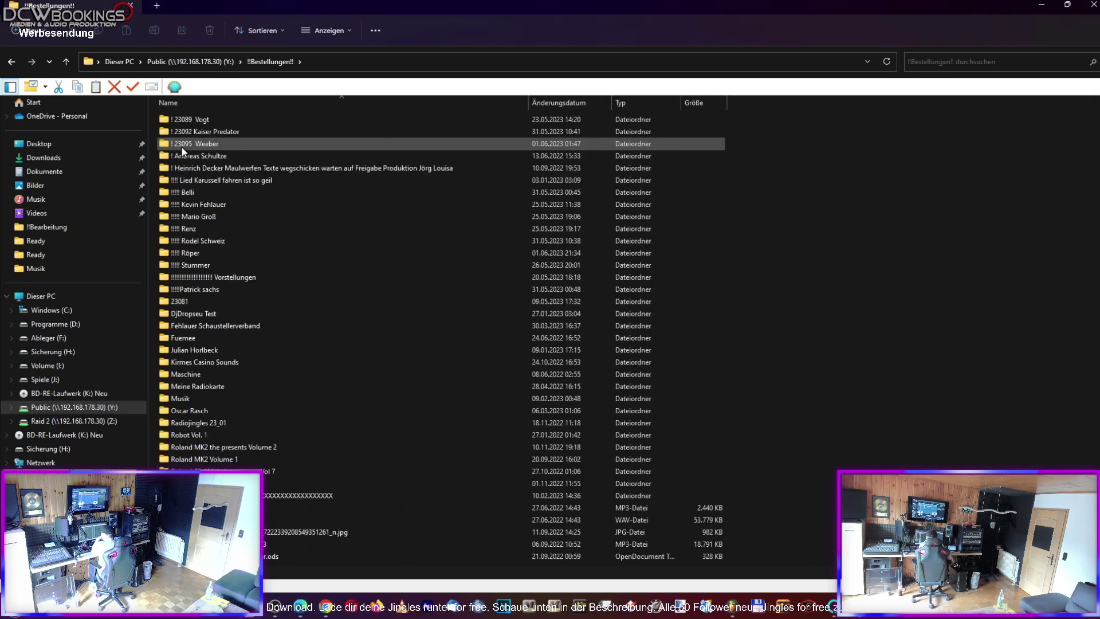
pyautogui.doubleClick(190, 249)
pyautogui.doubleClick(179, 134)
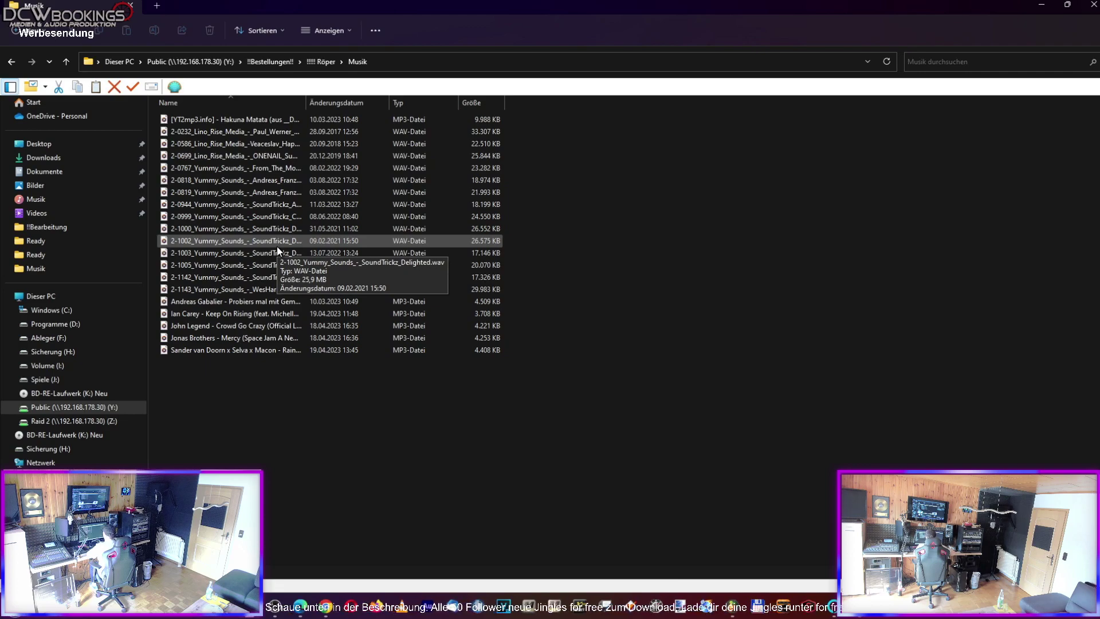
# Audition the 2-0767, 2-0818 and 2-0944 Yummy Sounds tracks and close the media player
pyautogui.click(220, 169)
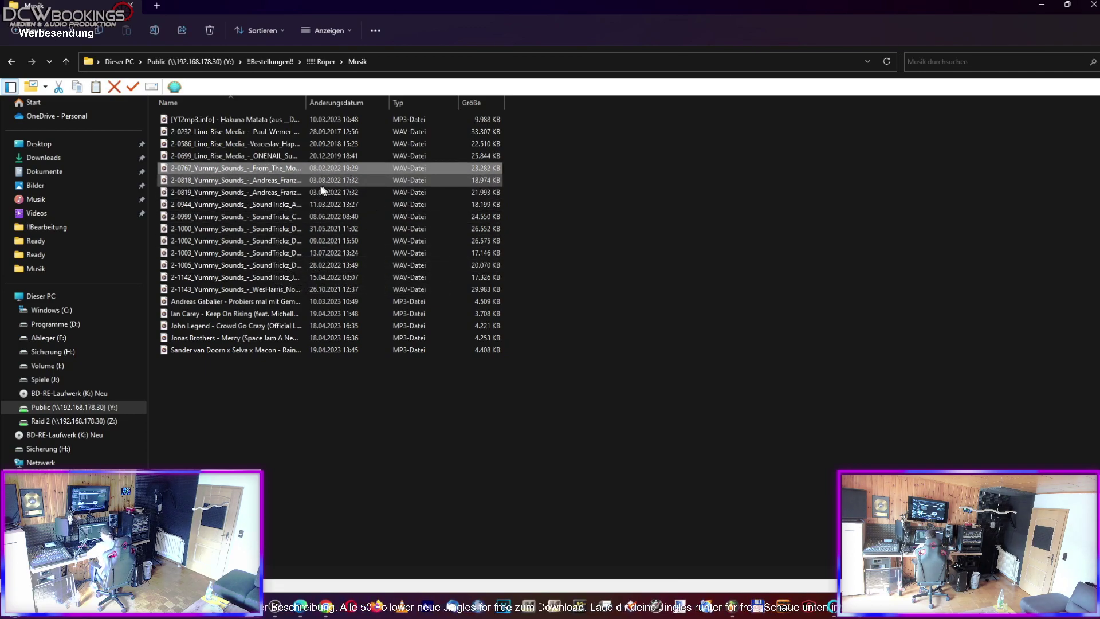
pyautogui.doubleClick(271, 172)
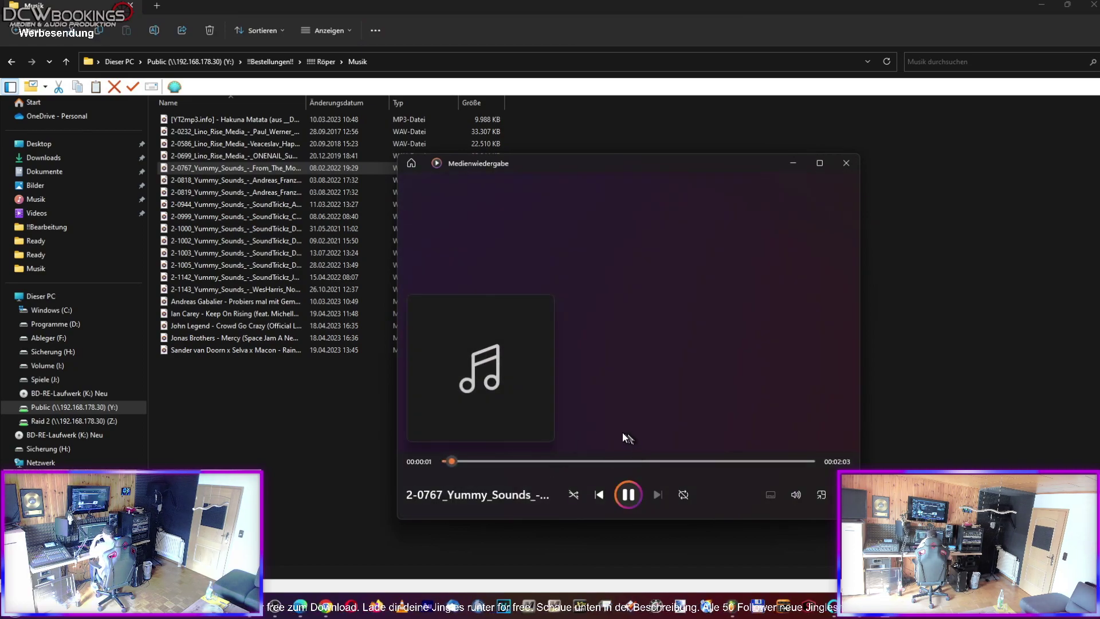
pyautogui.doubleClick(256, 181)
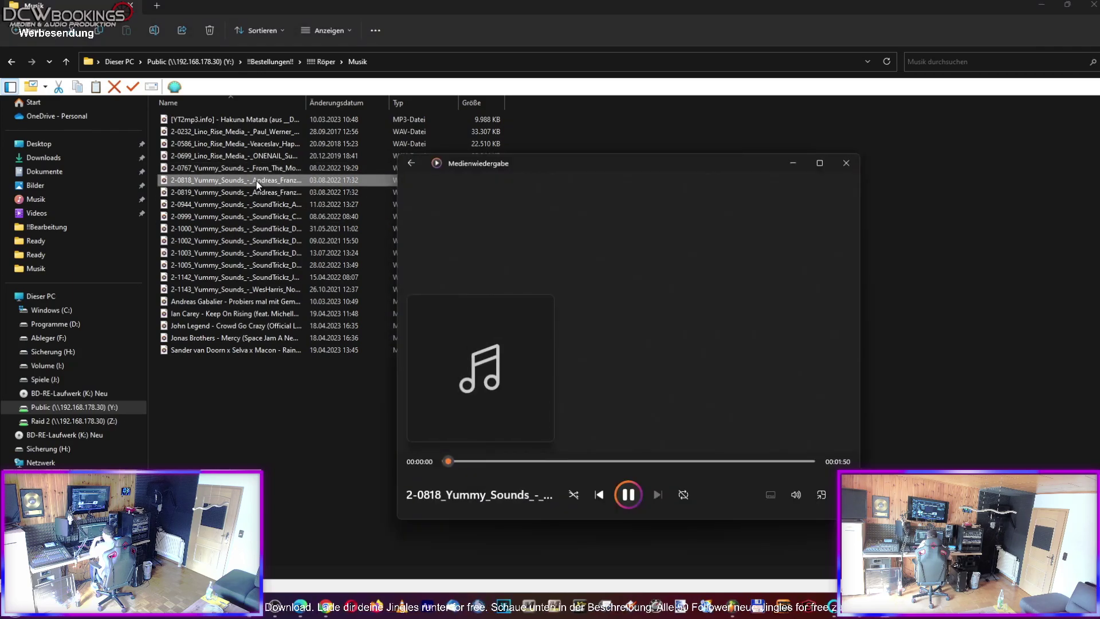
pyautogui.doubleClick(260, 204)
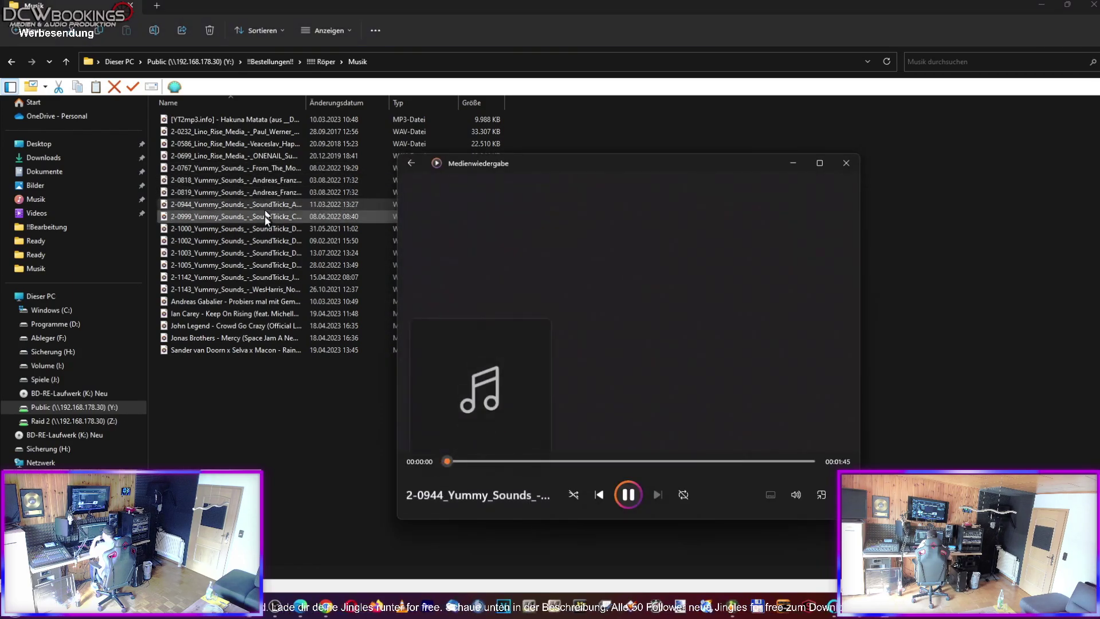
pyautogui.click(845, 163)
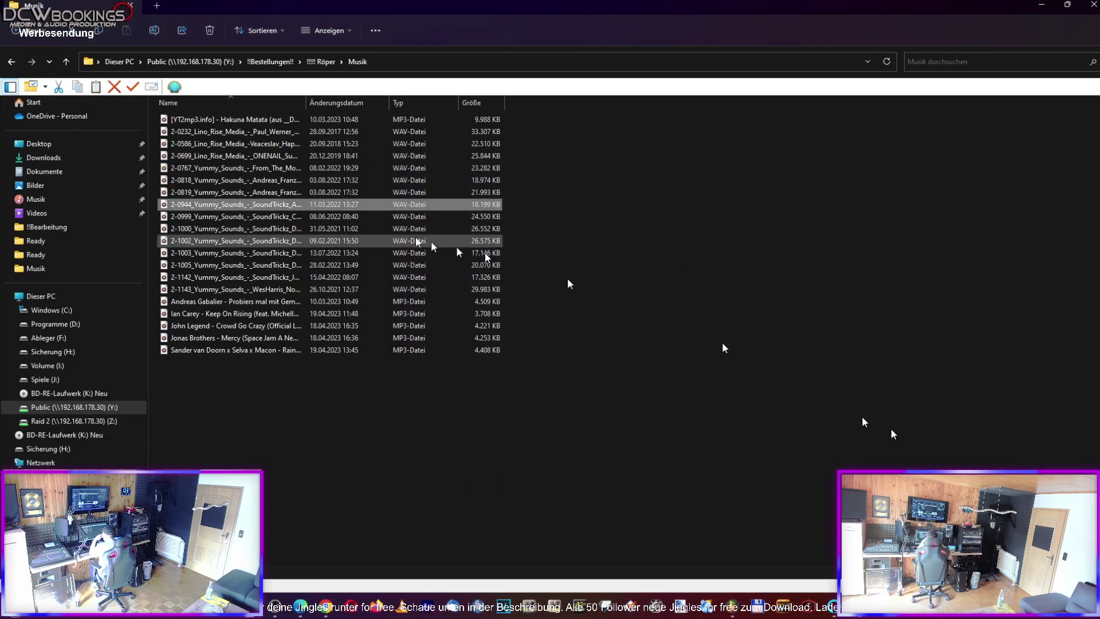
# Rename the 2-0944 Apples_and_Oranges WAV file as 1 and place it on Track 4 of the FL Studio playlist at about bar 33
pyautogui.click(315, 208)
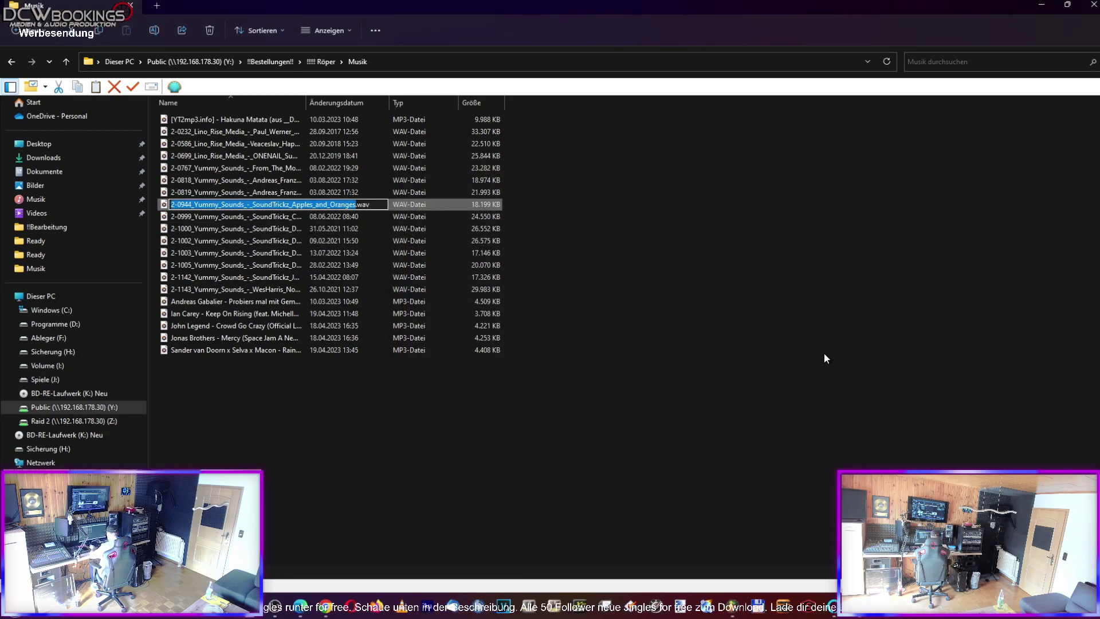
pyautogui.press('Return')
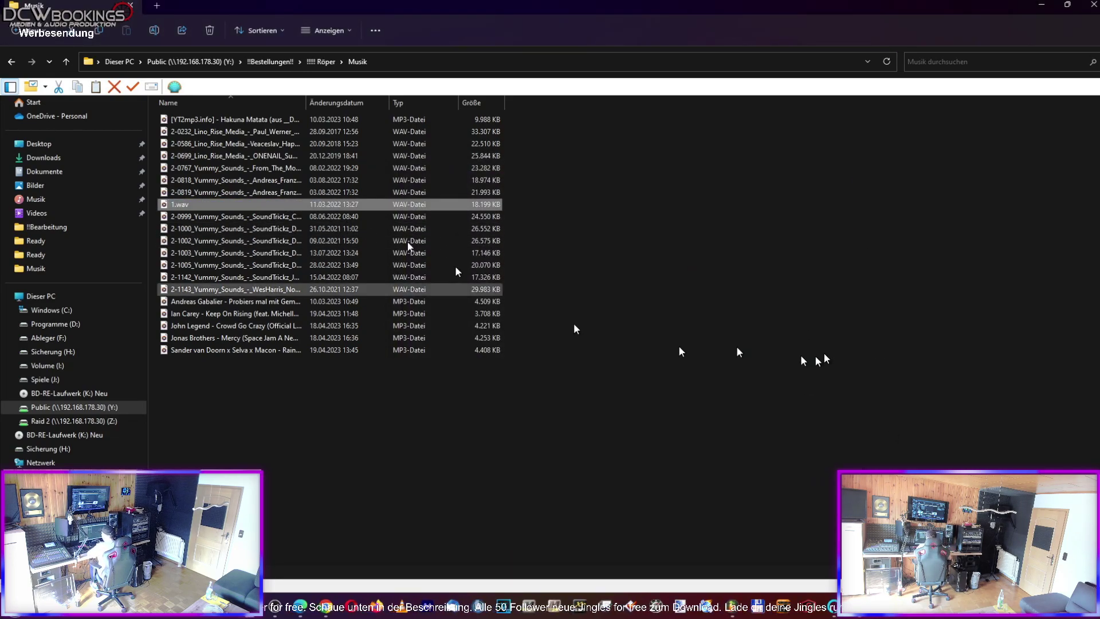
pyautogui.moveTo(189, 205); pyautogui.dragTo(737, 604)
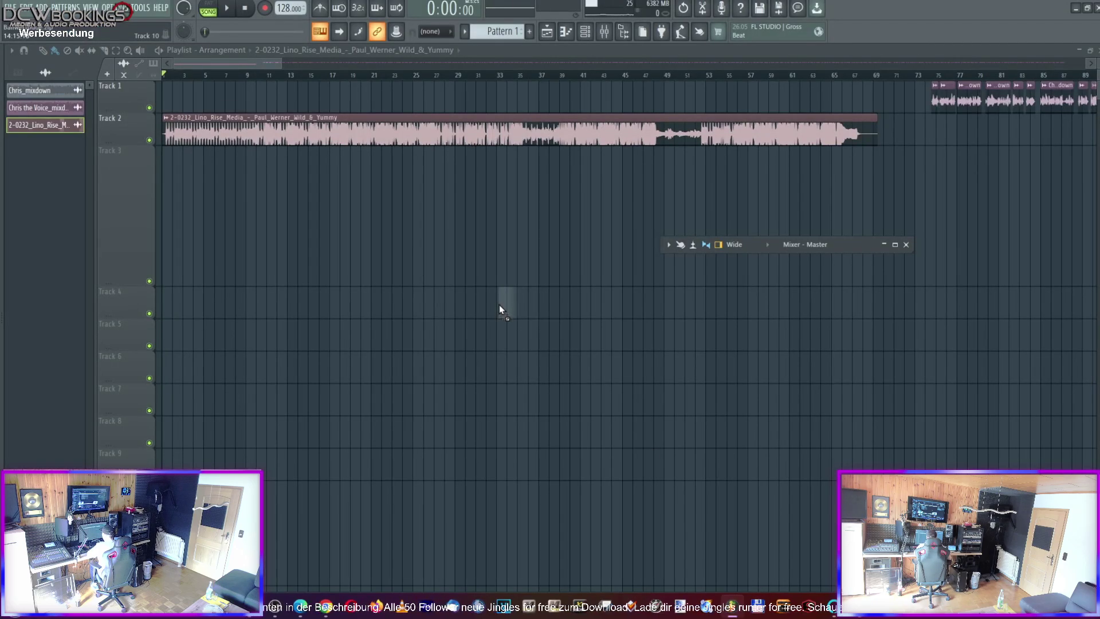
pyautogui.moveTo(512, 320); pyautogui.dragTo(511, 314)
# Delete the 2-0232 Lino_Rise_Media sample from the project and move clip 1 to the start of Track 1
pyautogui.click(215, 134)
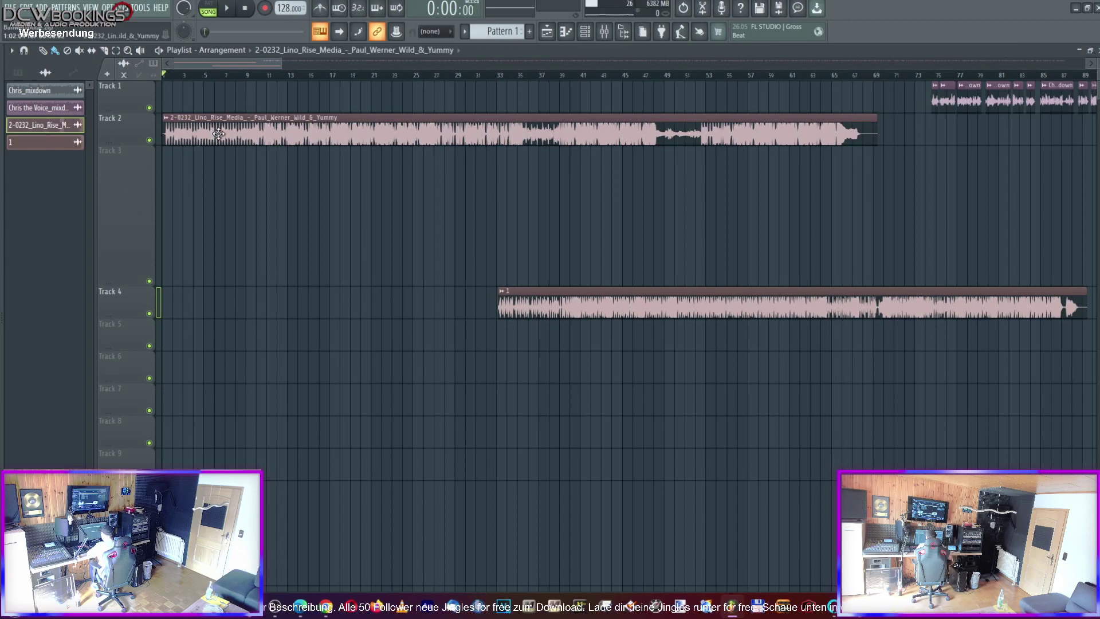
pyautogui.rightClick(51, 131)
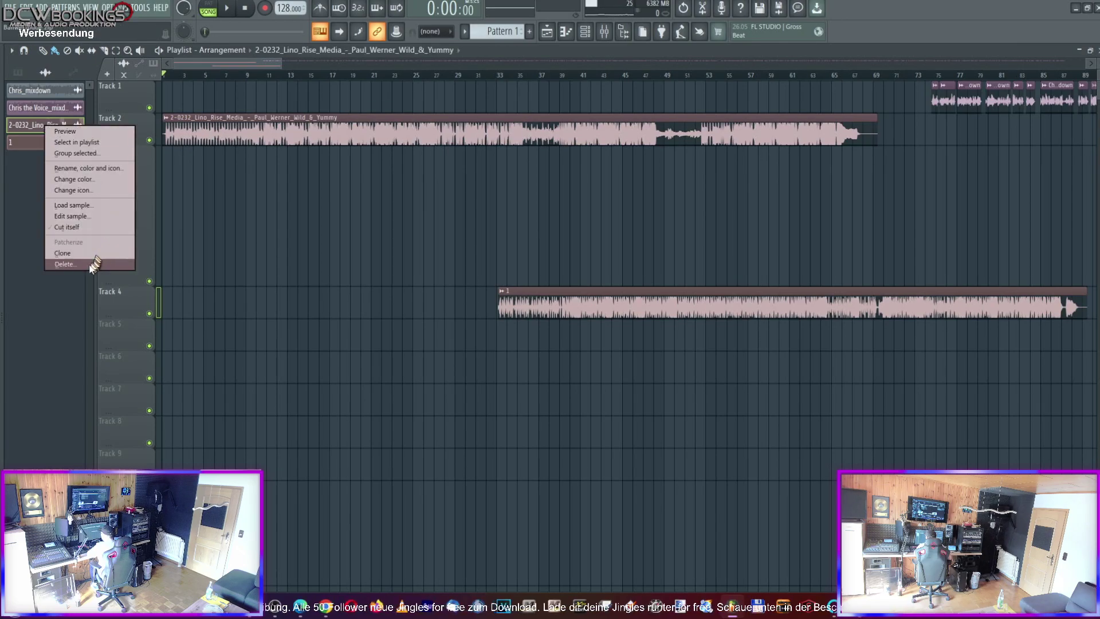
pyautogui.click(64, 264)
pyautogui.click(593, 337)
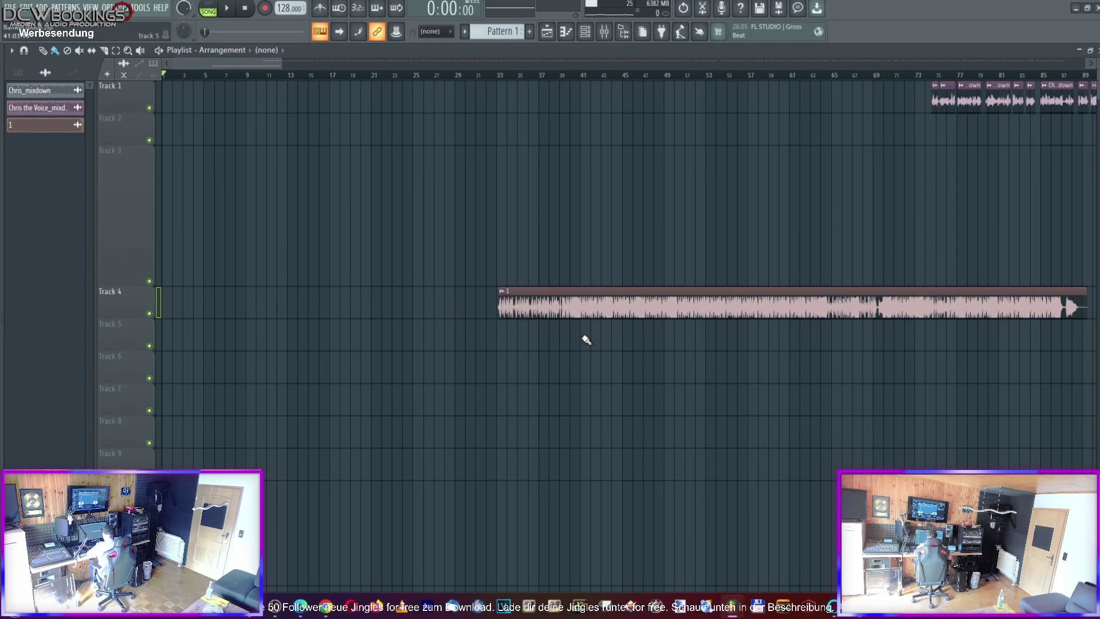
pyautogui.moveTo(631, 304); pyautogui.dragTo(310, 103)
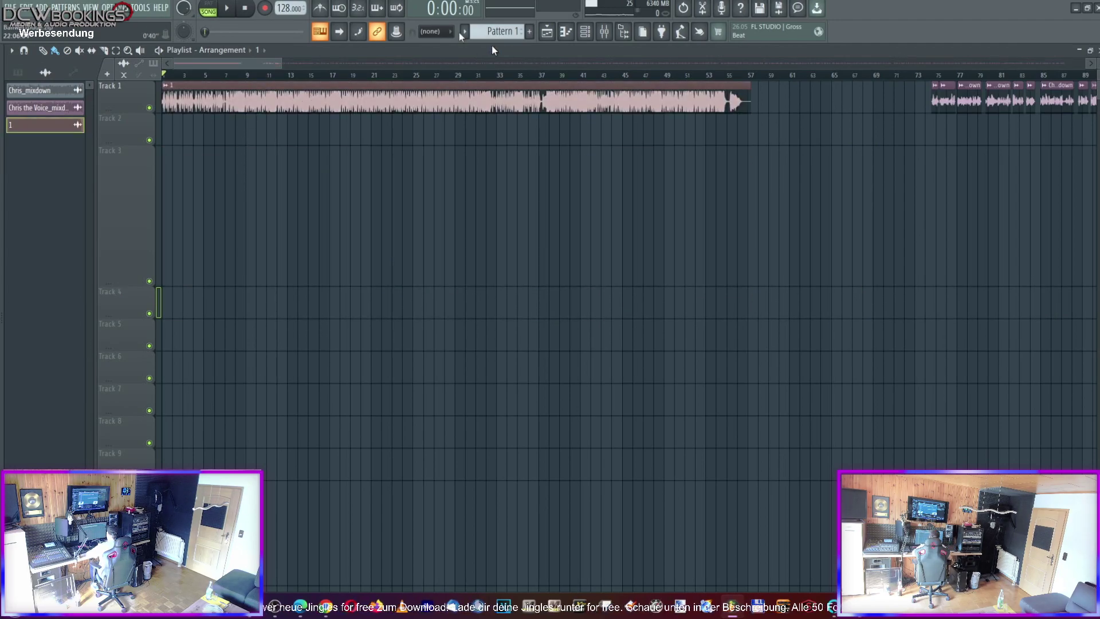
# Normalize the sample of clip 1 and route its channel to the Leads mixer track
pyautogui.doubleClick(415, 88)
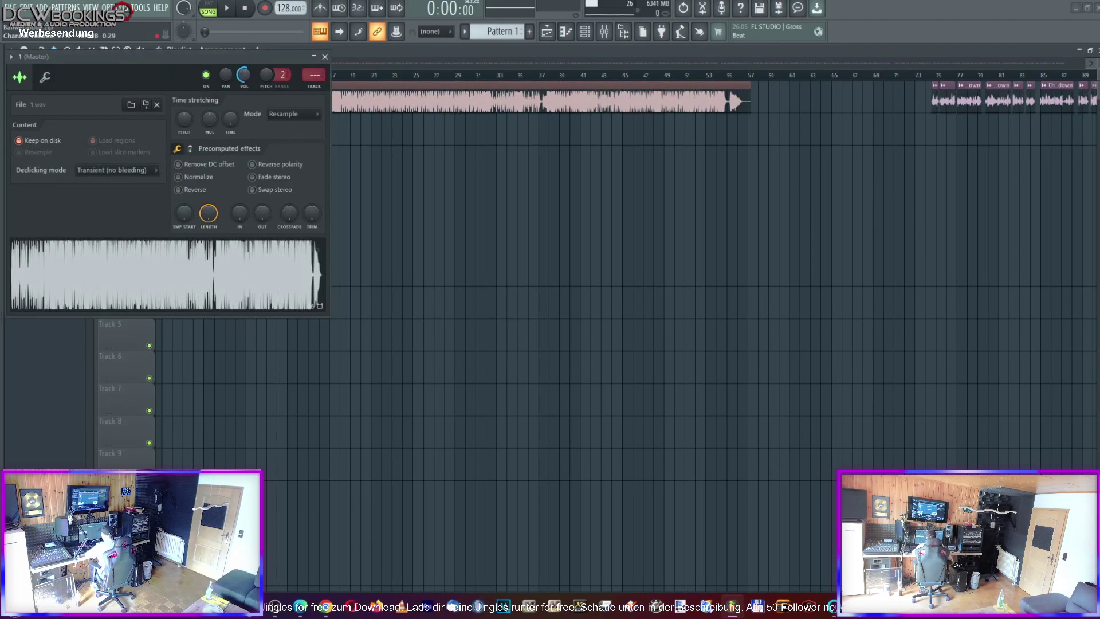
pyautogui.click(179, 177)
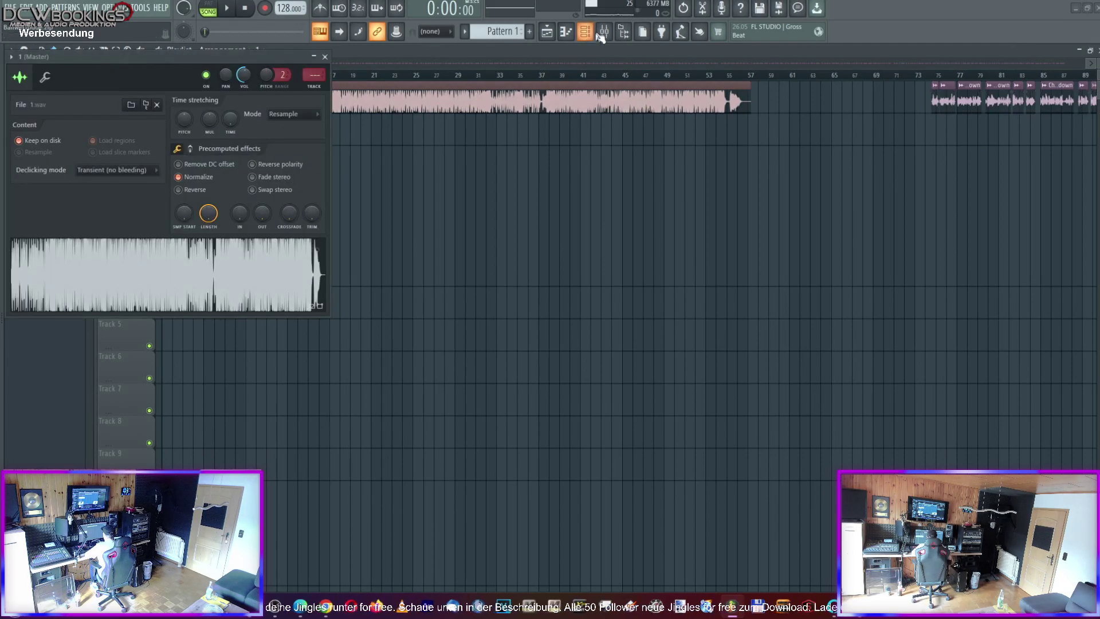
pyautogui.click(603, 33)
pyautogui.click(894, 245)
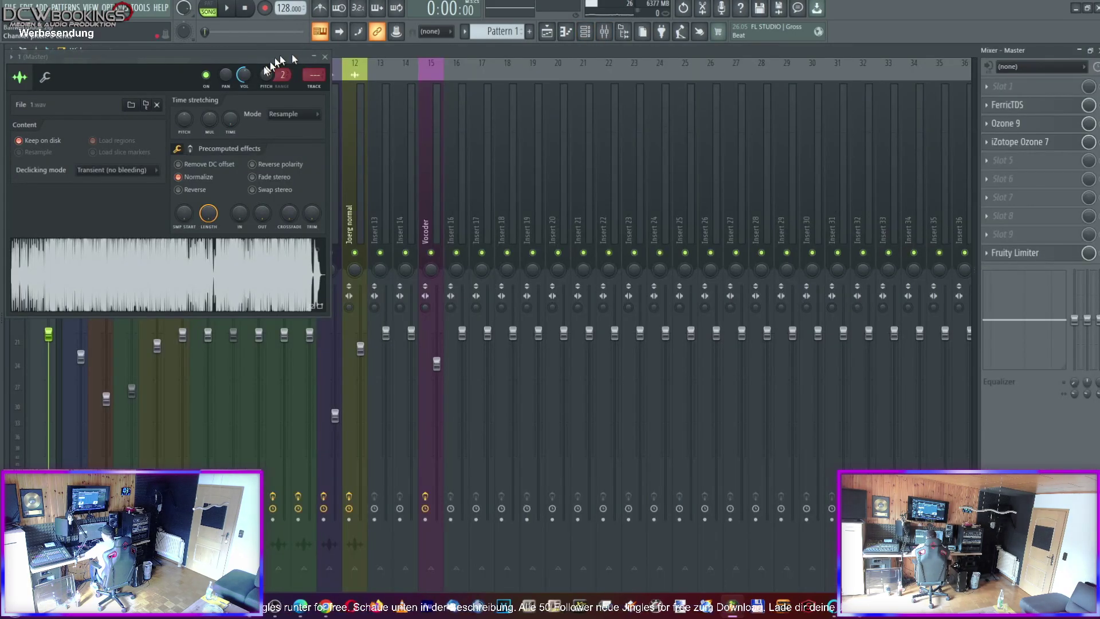
pyautogui.moveTo(277, 57); pyautogui.dragTo(757, 91)
pyautogui.rightClick(80, 229)
pyautogui.moveTo(131, 189)
pyautogui.click(229, 189)
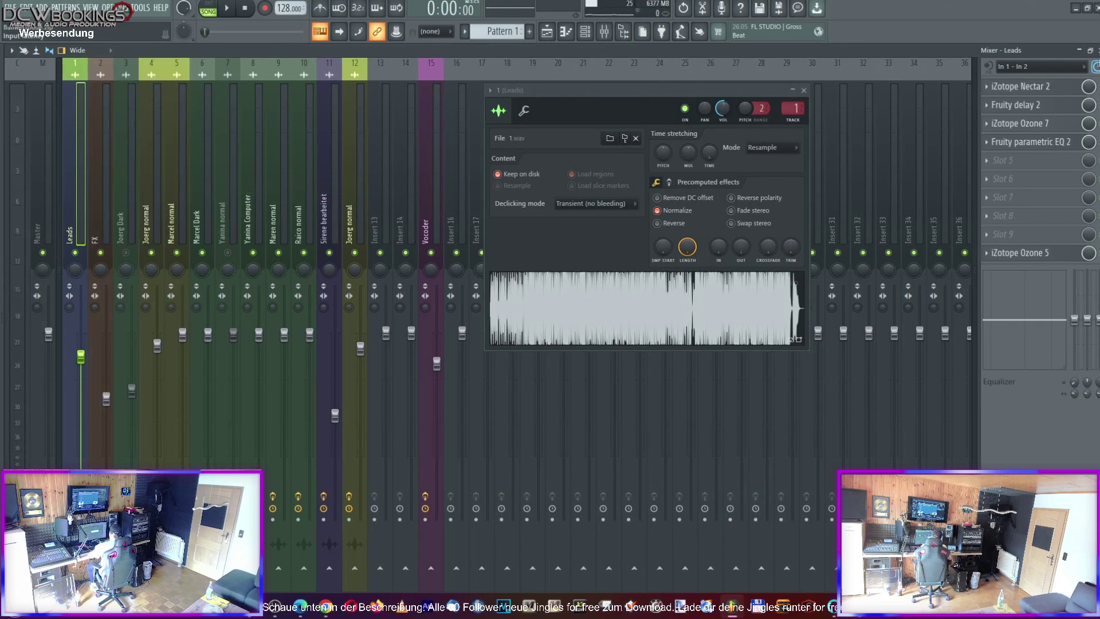
pyautogui.click(1097, 51)
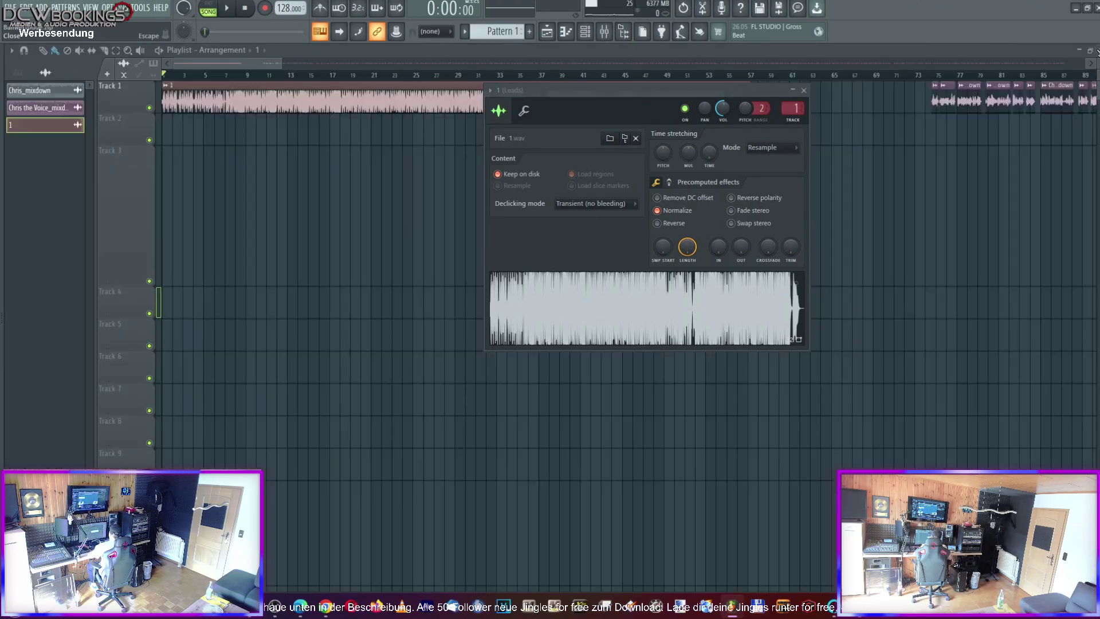
pyautogui.click(804, 91)
pyautogui.moveTo(281, 64); pyautogui.dragTo(267, 64)
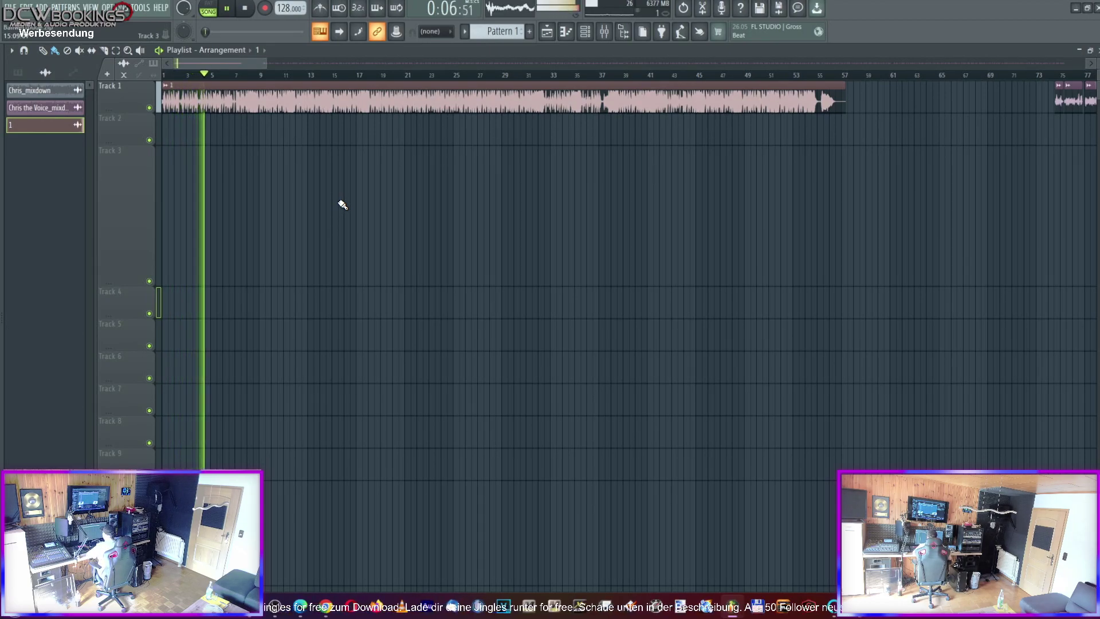
# Select the voice clips on Track 1 between about bars 75 and 93 and move them to Track 2 at about bar 7
pyautogui.hscroll(15, 346, 196)
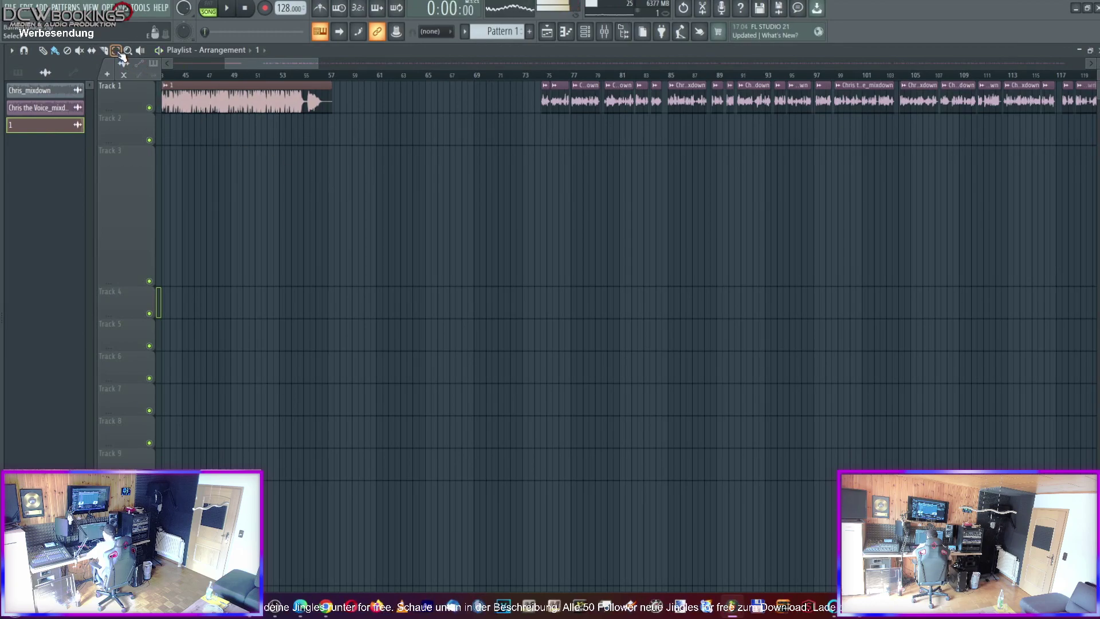
pyautogui.moveTo(527, 110); pyautogui.dragTo(765, 101)
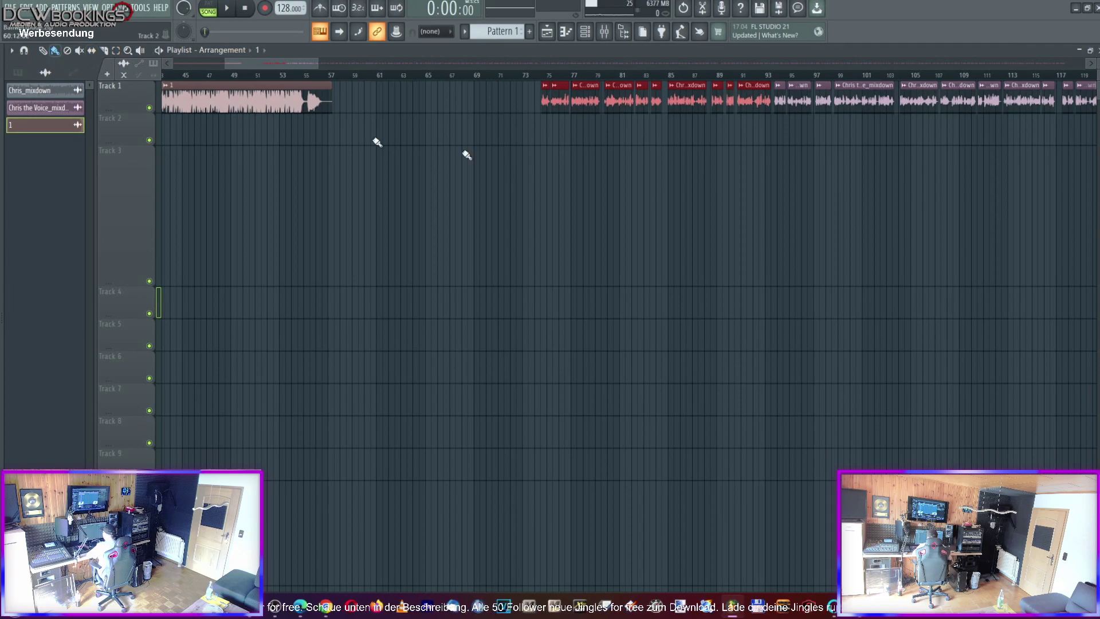
pyautogui.moveTo(587, 103); pyautogui.dragTo(284, 132)
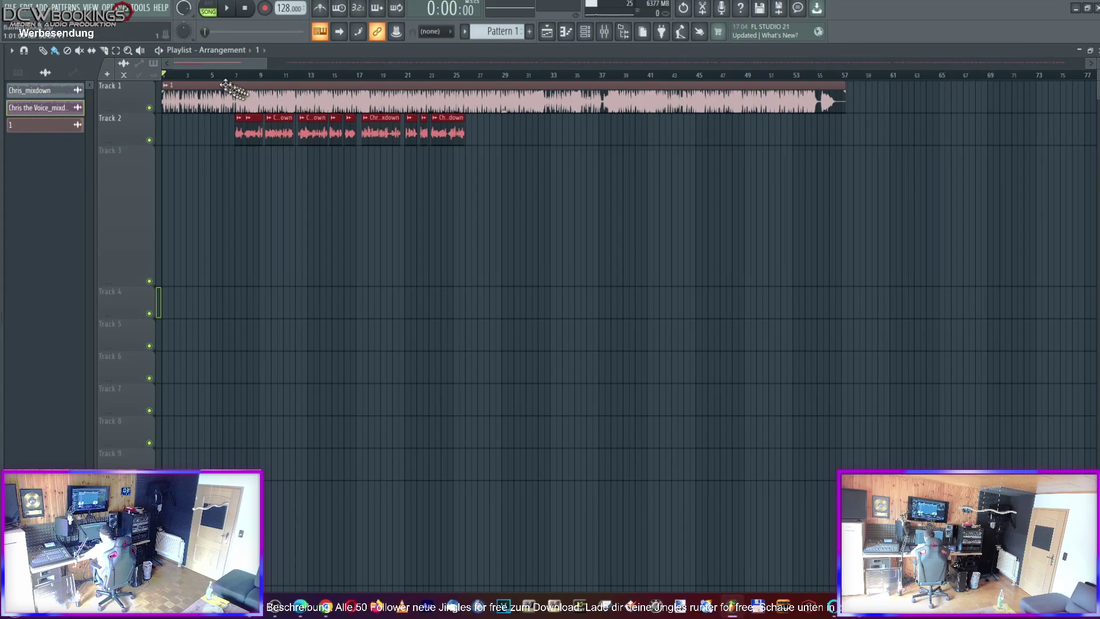
# Play the voice clips against the music and nudge the whole selected group slightly later on Track 2
pyautogui.click(217, 78)
pyautogui.press('space')
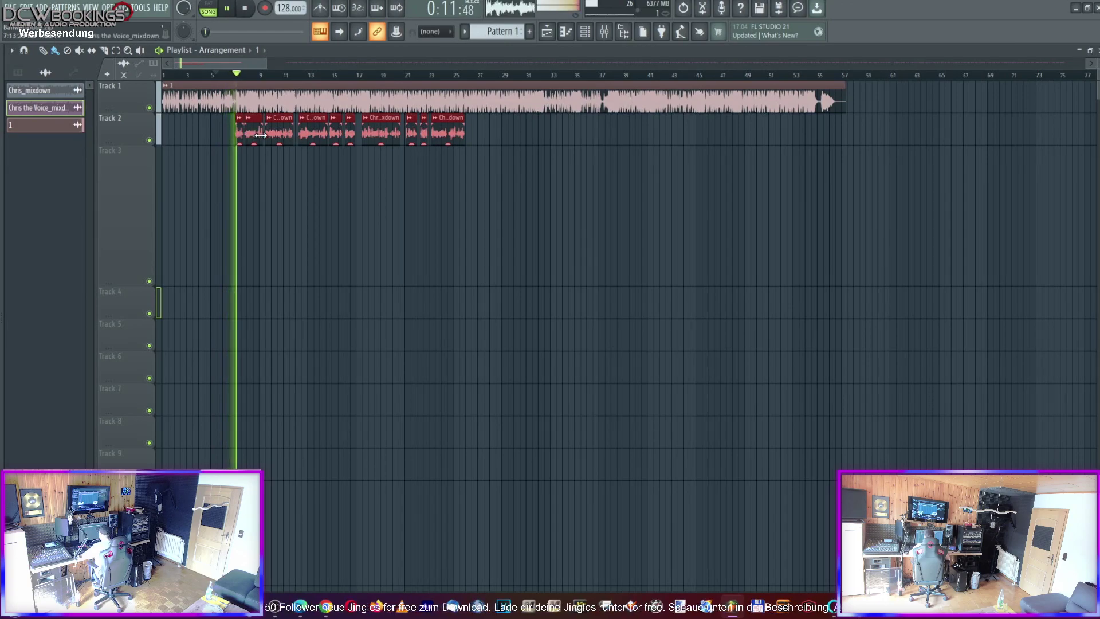
pyautogui.press('space')
pyautogui.press('space')
pyautogui.moveTo(256, 132); pyautogui.dragTo(258, 133)
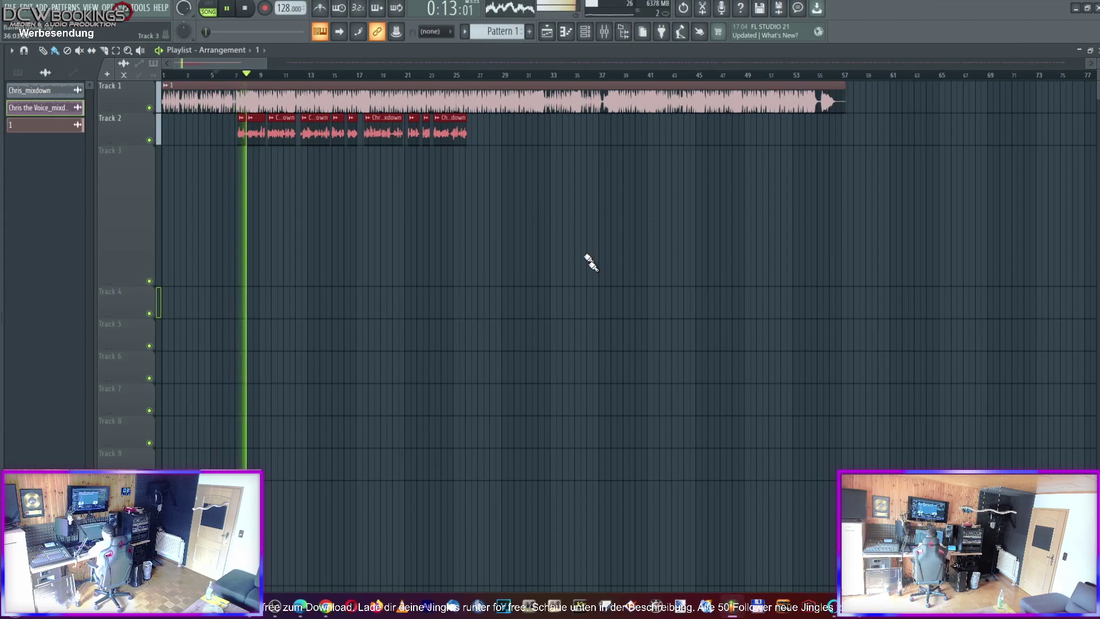
pyautogui.press('space')
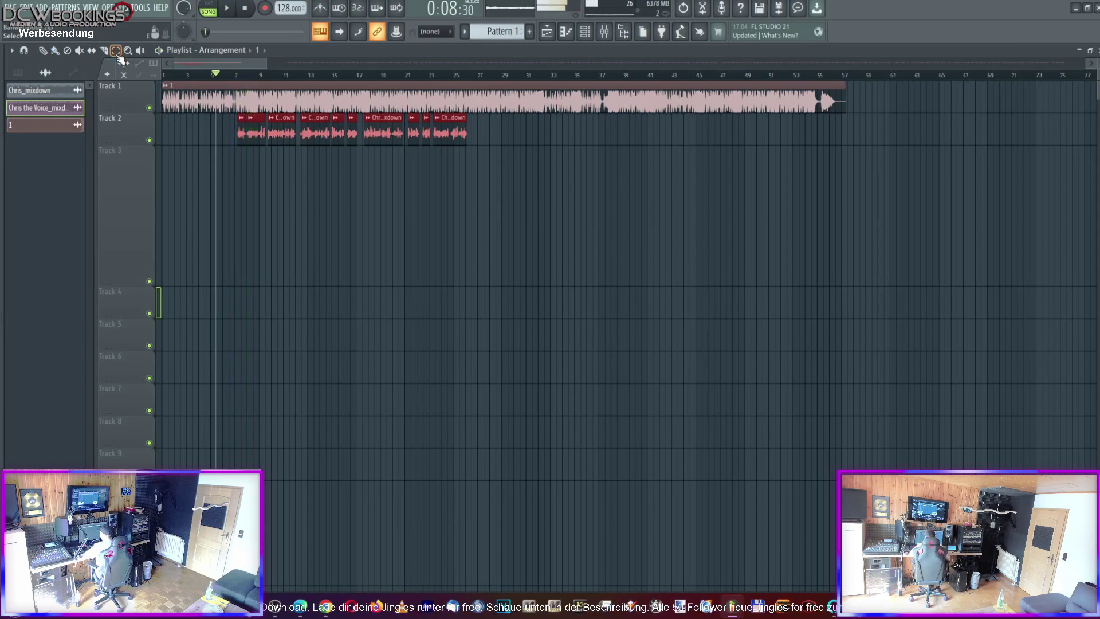
# Select the full length of clip 1 and create an automation clip for its channel volume on Track 3
pyautogui.click(847, 84)
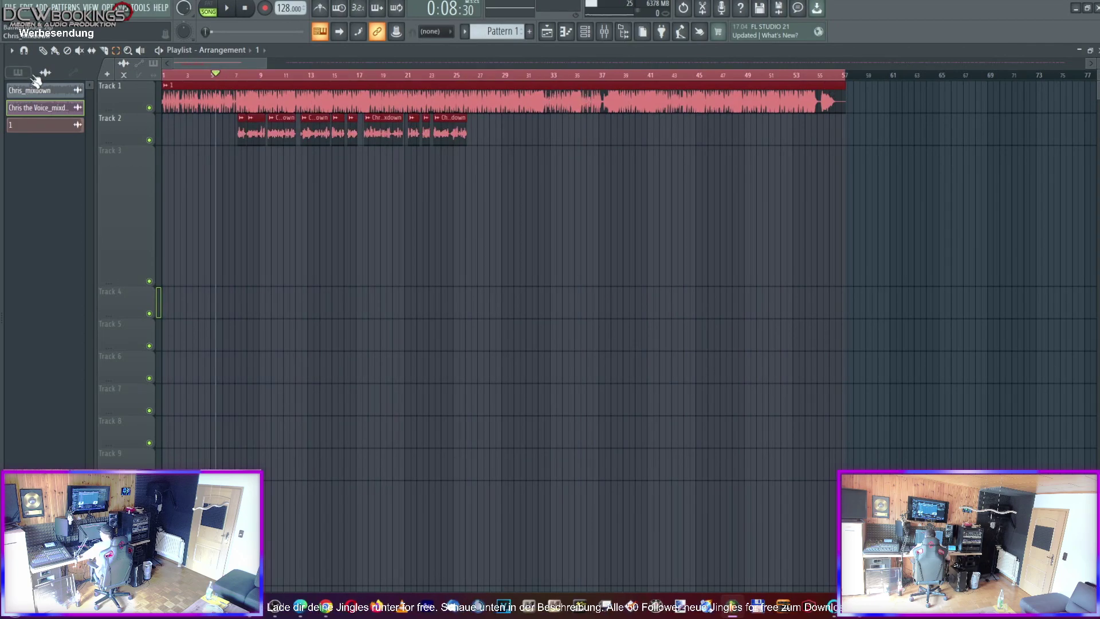
pyautogui.doubleClick(286, 97)
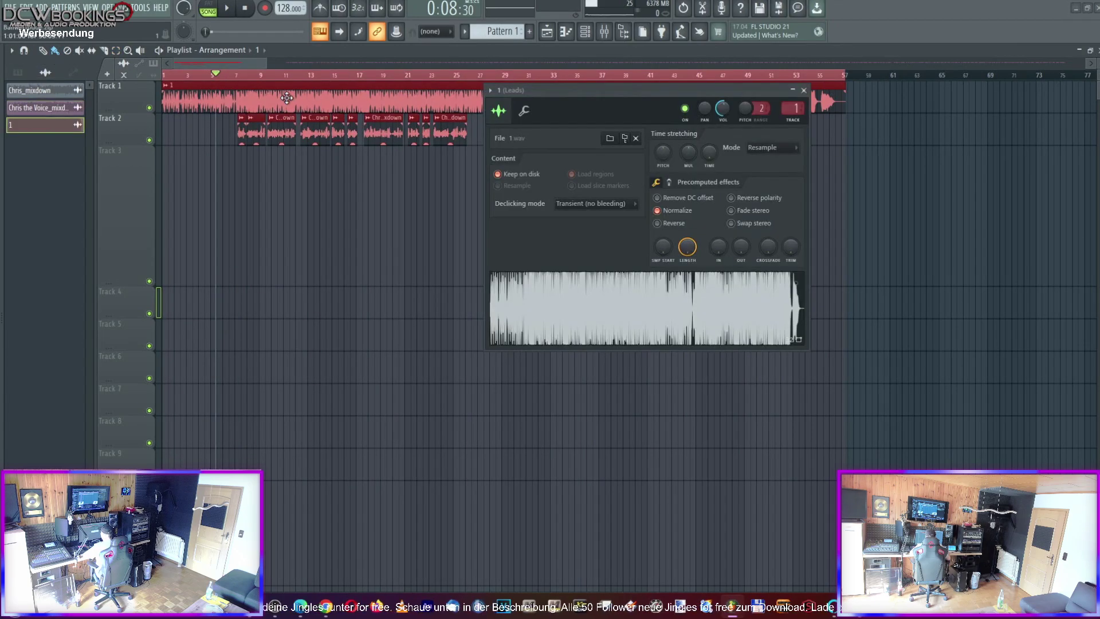
pyautogui.rightClick(728, 109)
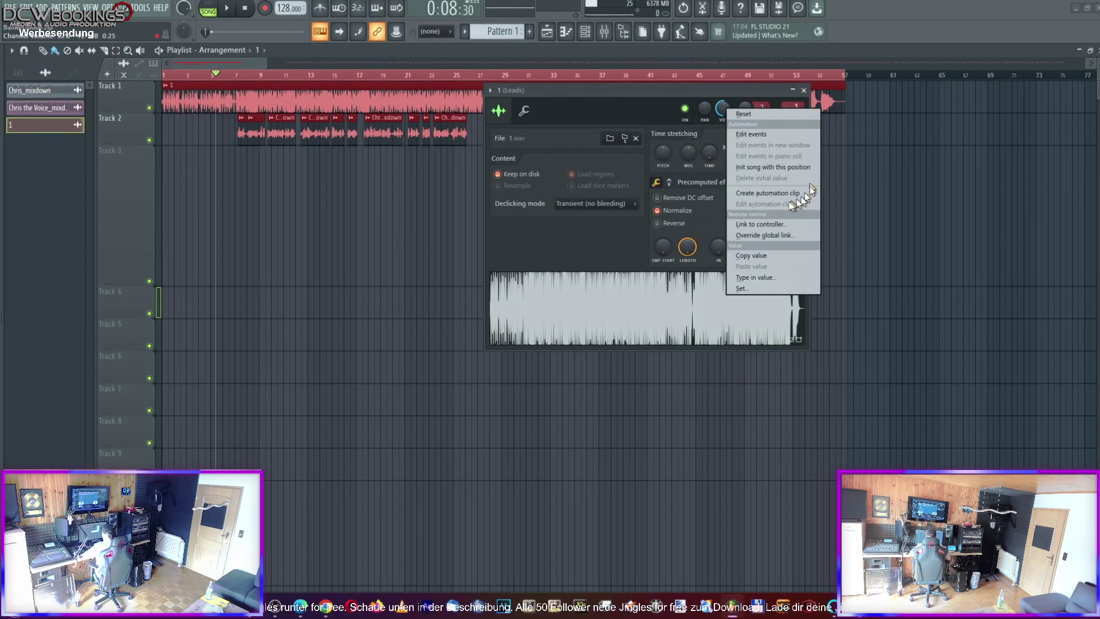
pyautogui.click(768, 193)
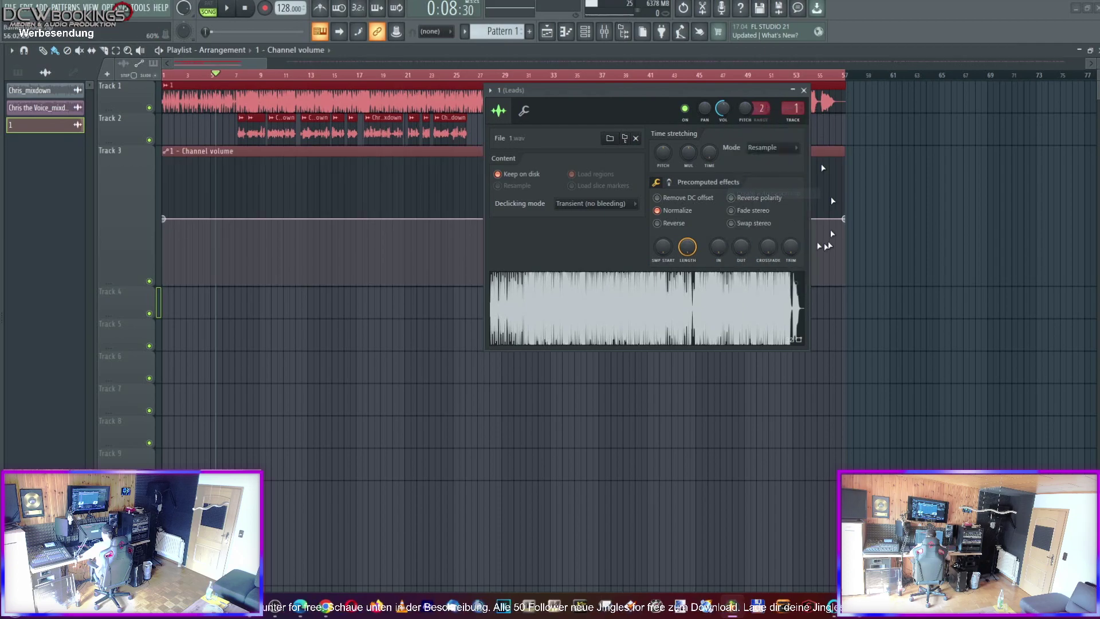
pyautogui.click(805, 91)
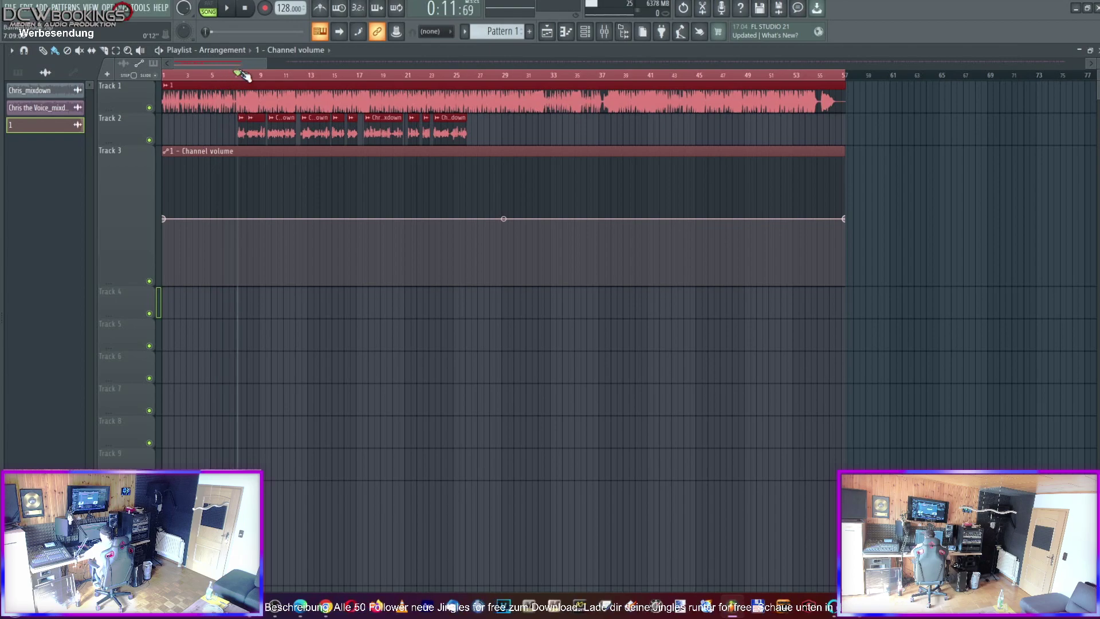
# Add two volume automation points at about bar 7 so the music drops where the voice begins, and audition the drop
pyautogui.moveTo(261, 70); pyautogui.dragTo(203, 69)
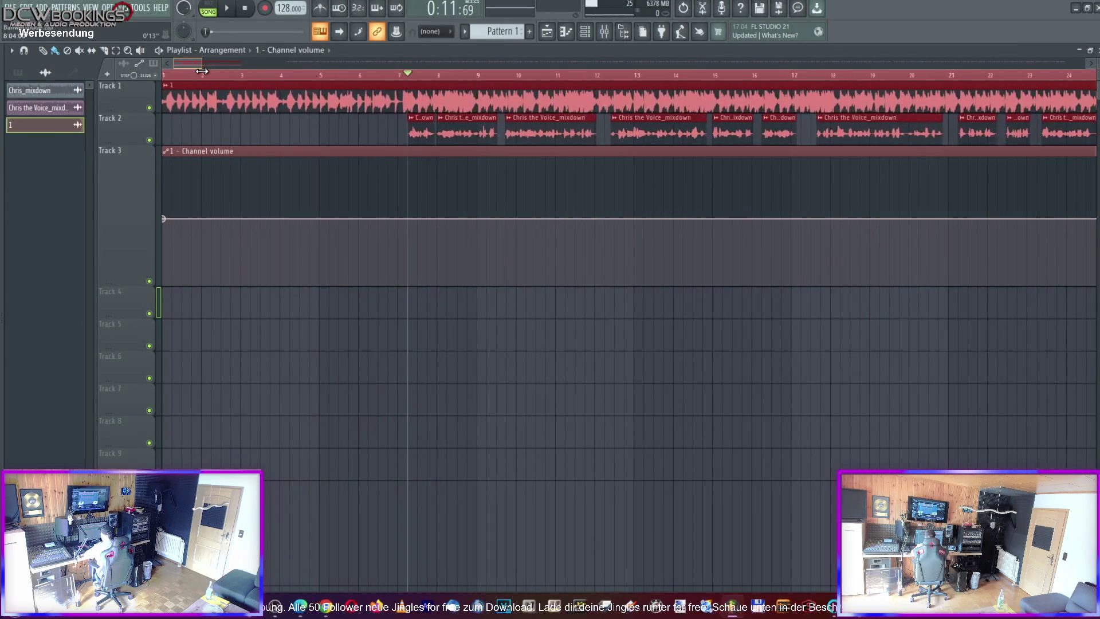
pyautogui.click(301, 169)
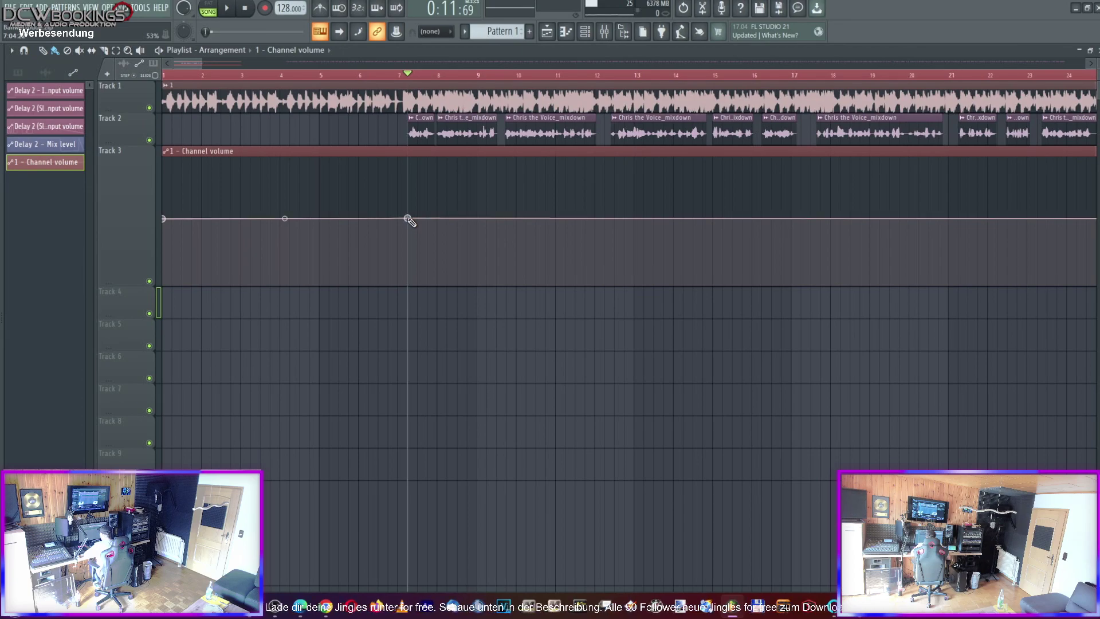
pyautogui.click(411, 239)
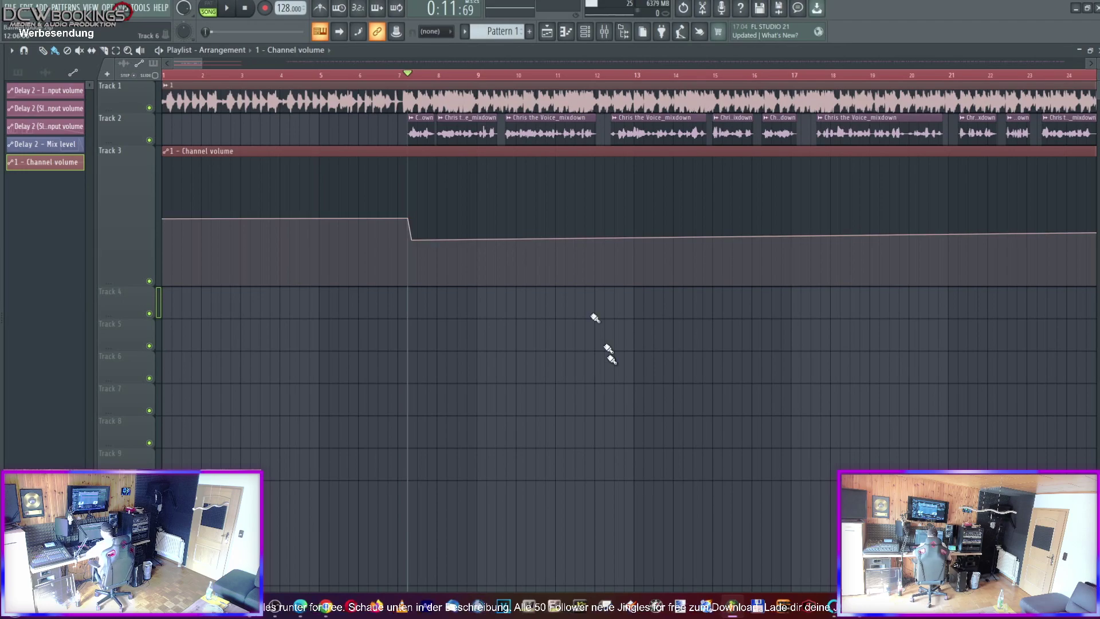
pyautogui.press('space')
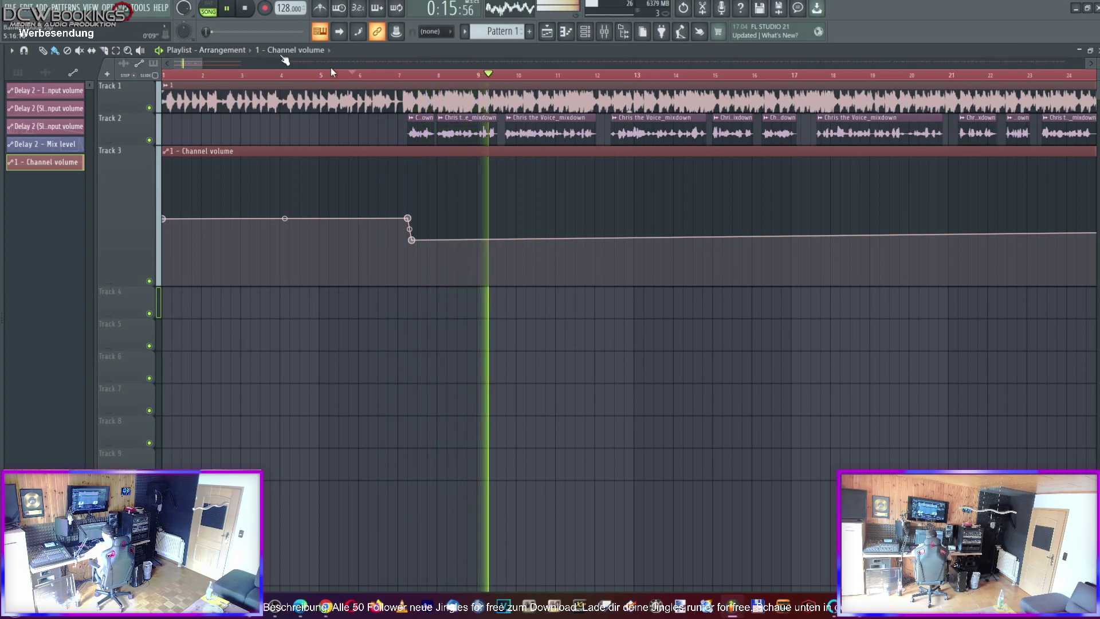
pyautogui.moveTo(192, 63); pyautogui.dragTo(195, 63)
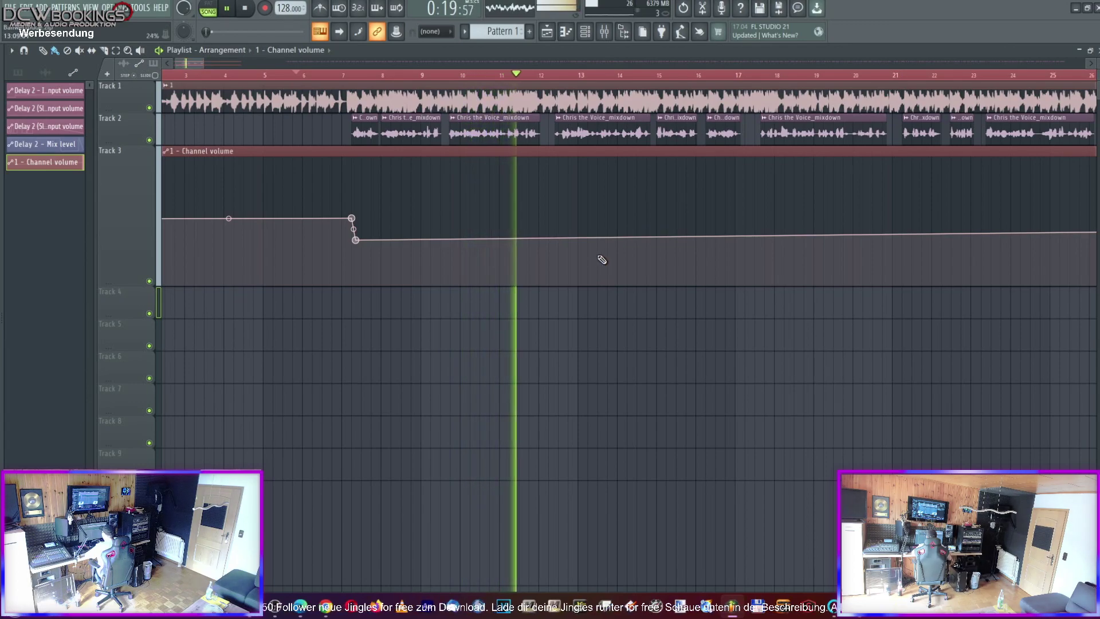
pyautogui.press('space')
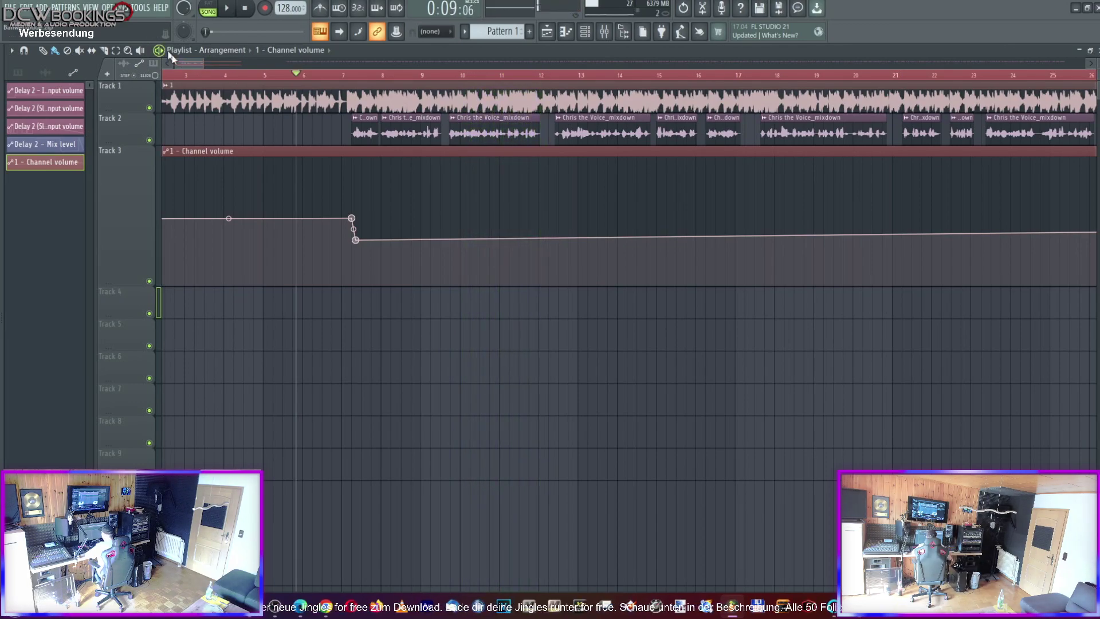
# Add a volume automation point at the end of the last voice clip, about bar 26, level with the lowered music, and play it back
pyautogui.moveTo(193, 63); pyautogui.dragTo(204, 64)
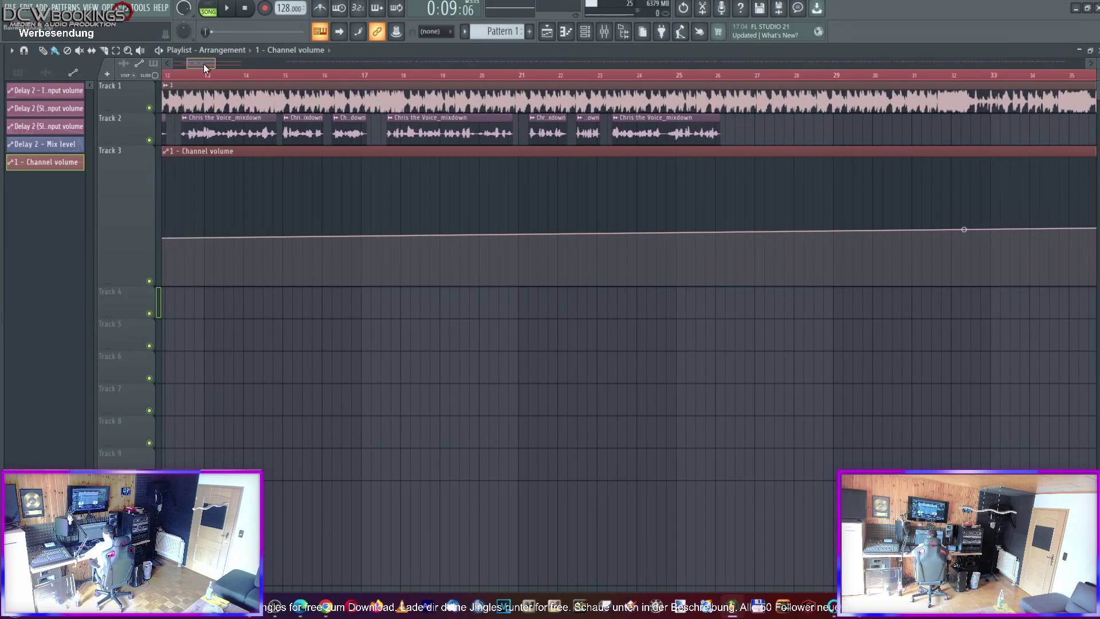
pyautogui.click(721, 243)
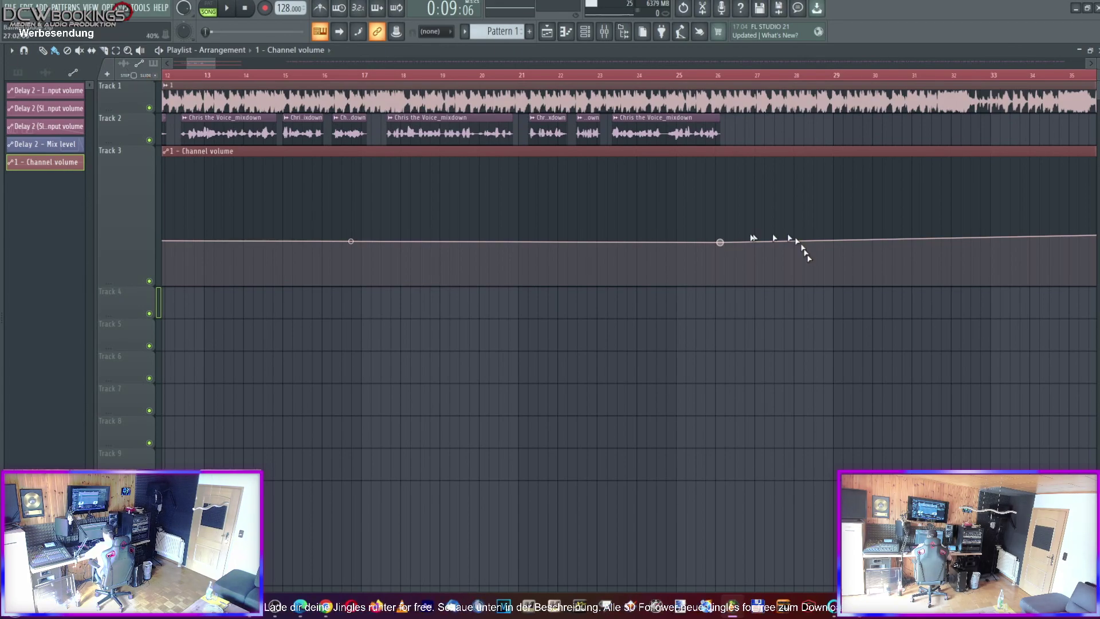
pyautogui.moveTo(721, 244); pyautogui.dragTo(722, 240)
pyautogui.moveTo(201, 69); pyautogui.dragTo(192, 68)
pyautogui.press('space')
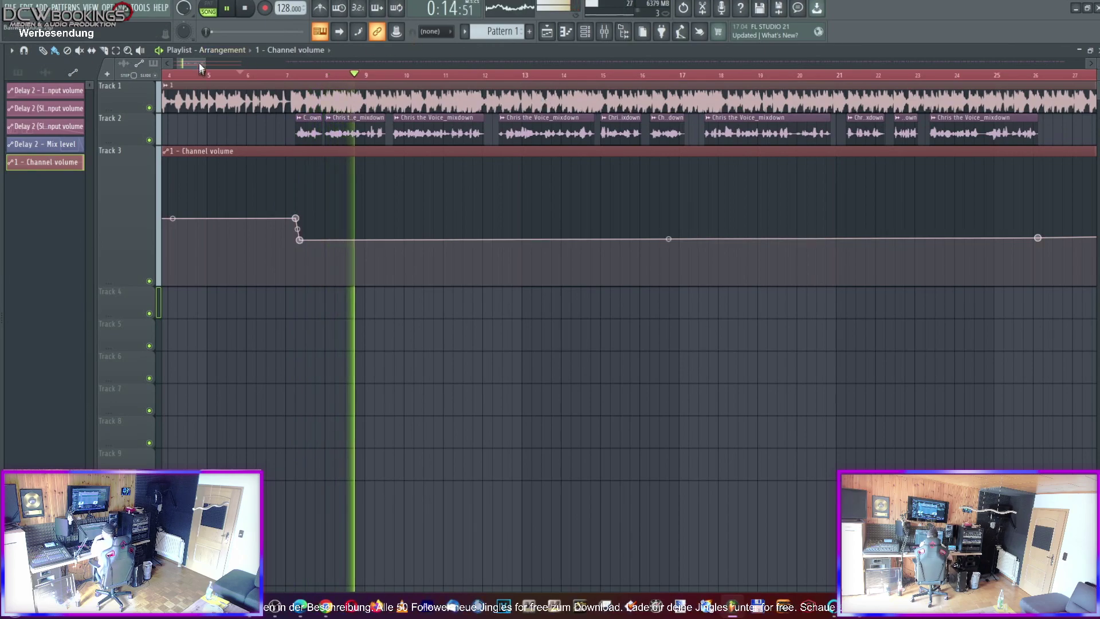
# Replay from about bar 10 and move the fourth voice clip on Track 2 earlier, close to the third
pyautogui.moveTo(198, 63); pyautogui.dragTo(199, 62)
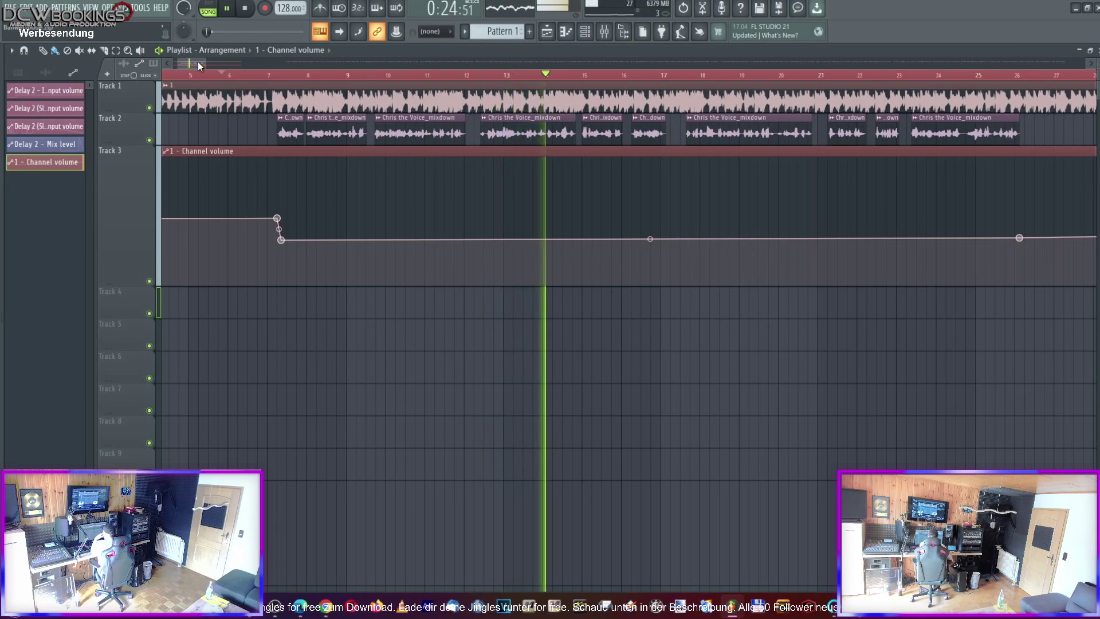
pyautogui.click(395, 75)
pyautogui.moveTo(502, 130); pyautogui.dragTo(491, 129)
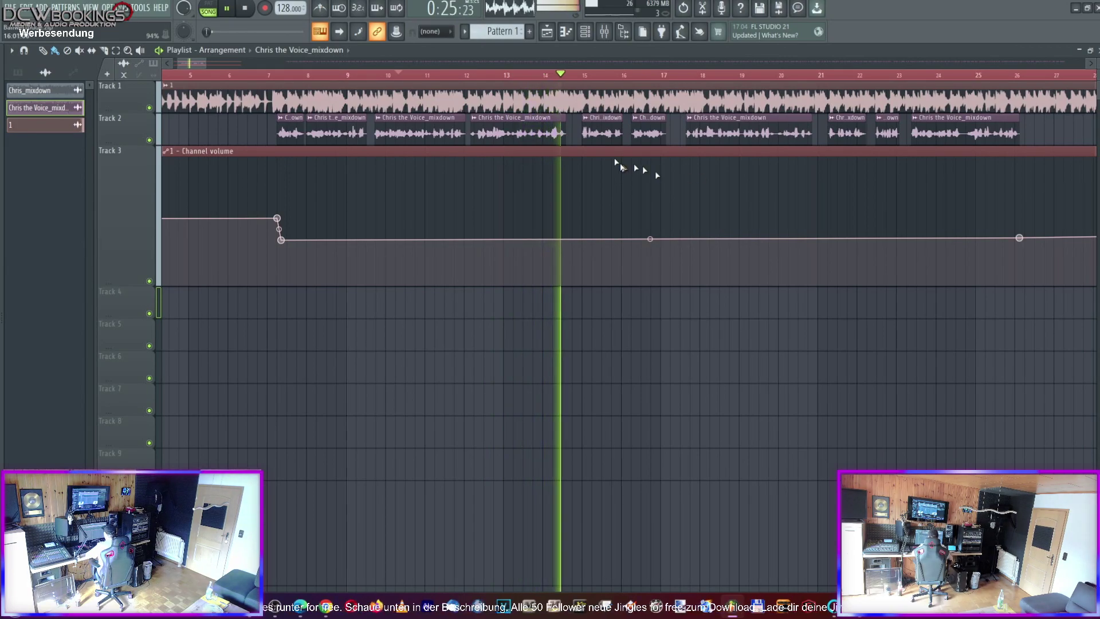
# Move the fifth voice clip earlier to directly follow the fourth, replaying the transition to check the timing
pyautogui.press('space')
pyautogui.click(527, 76)
pyautogui.press('space')
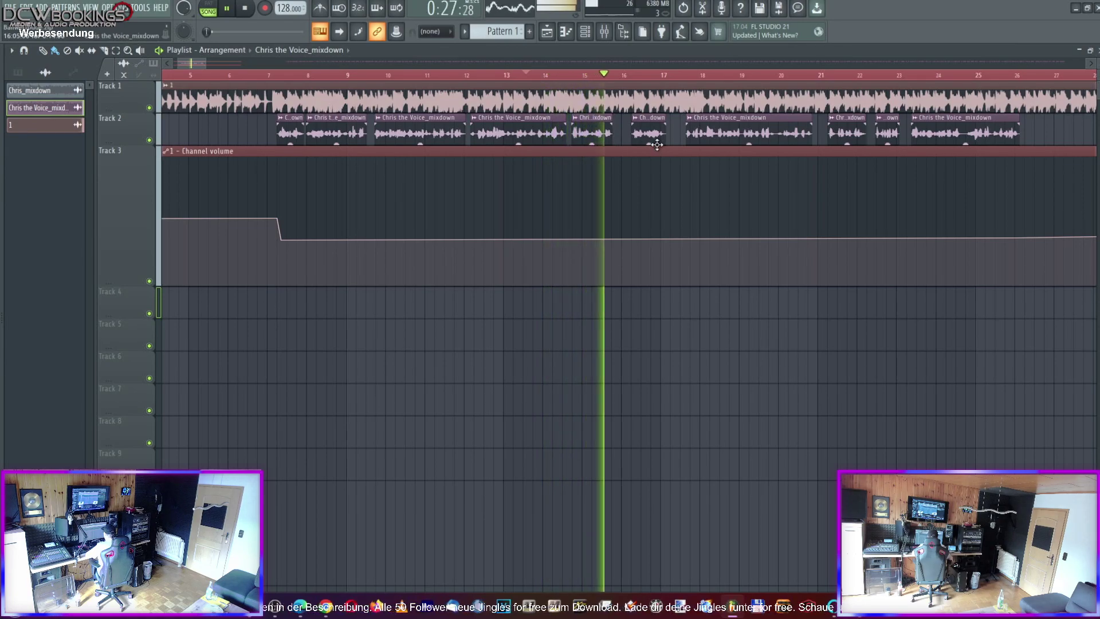
pyautogui.press('space')
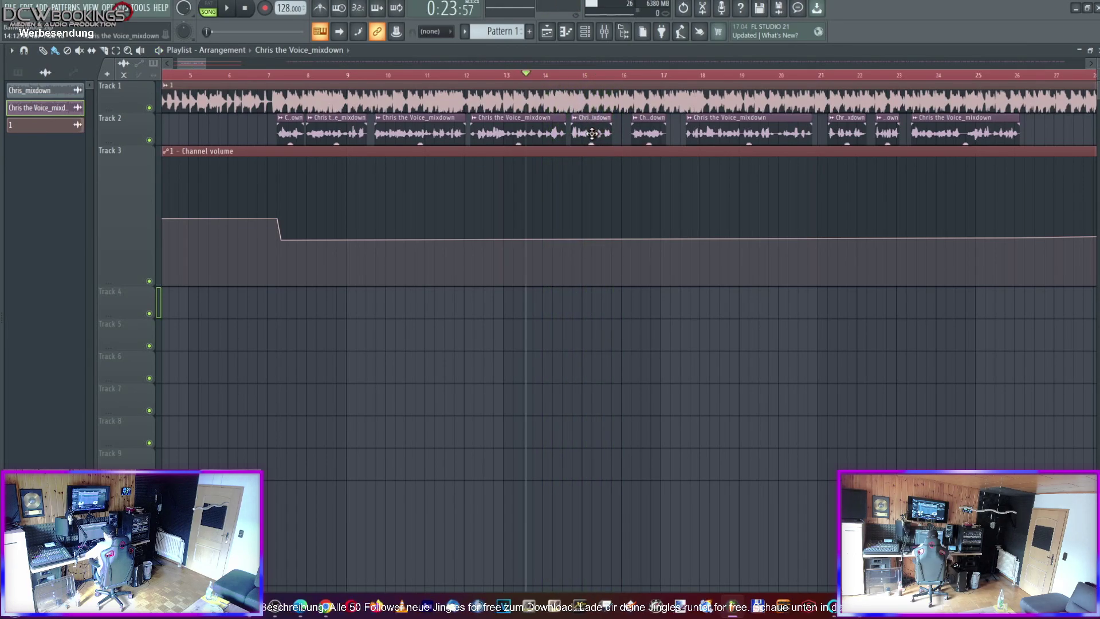
pyautogui.press('space')
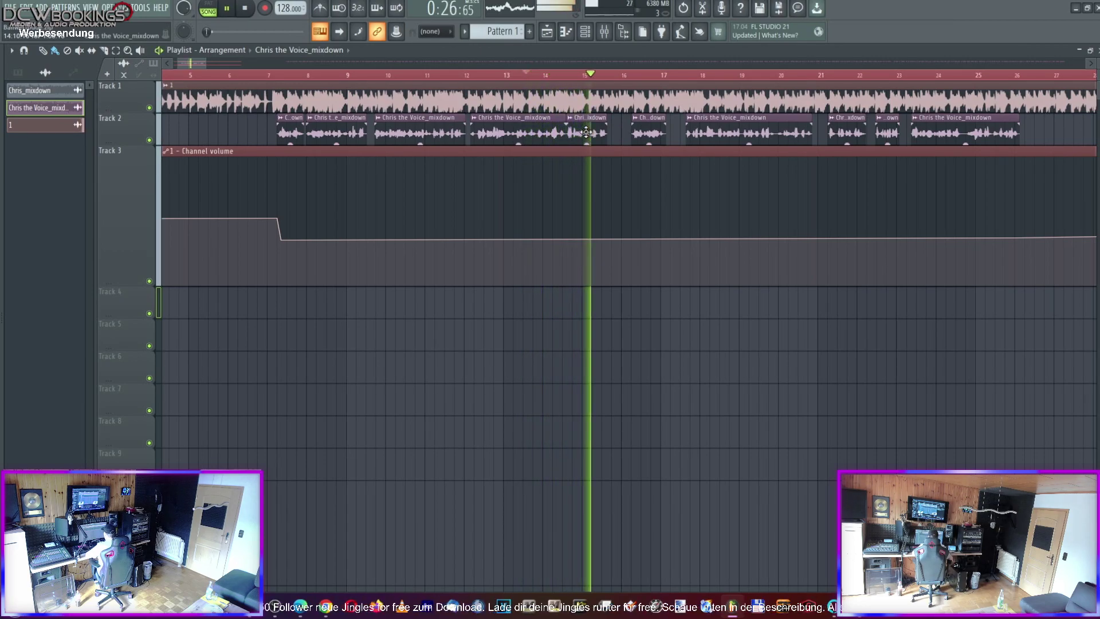
pyautogui.click(553, 75)
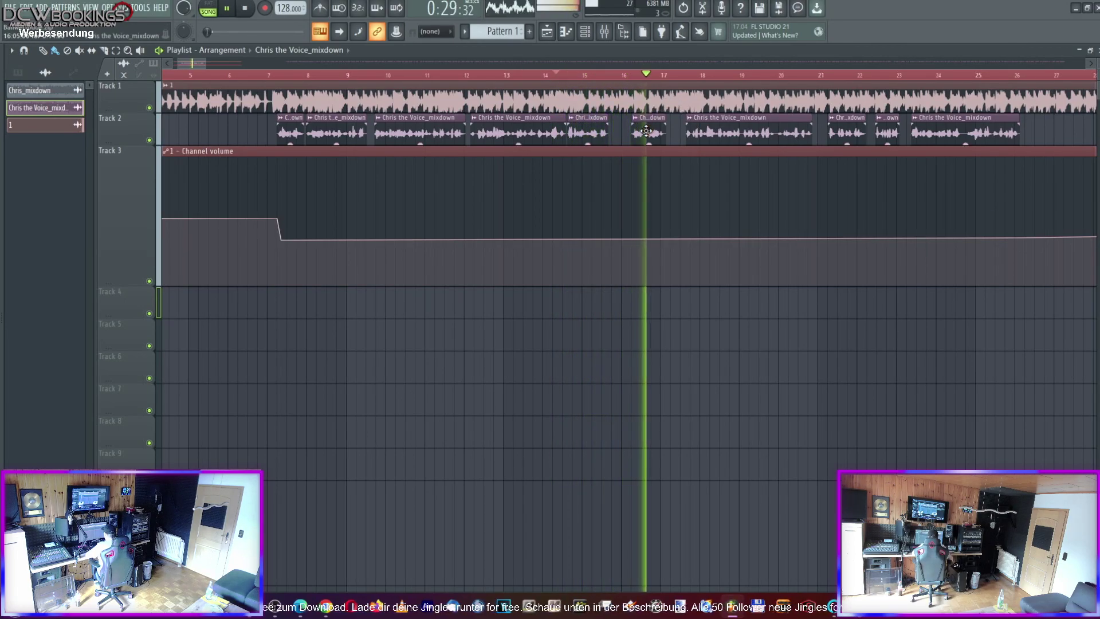
# Move the sixth voice clip closer to the fifth and the seventh directly behind the sixth, then audition the passage
pyautogui.press('space')
pyautogui.press('space')
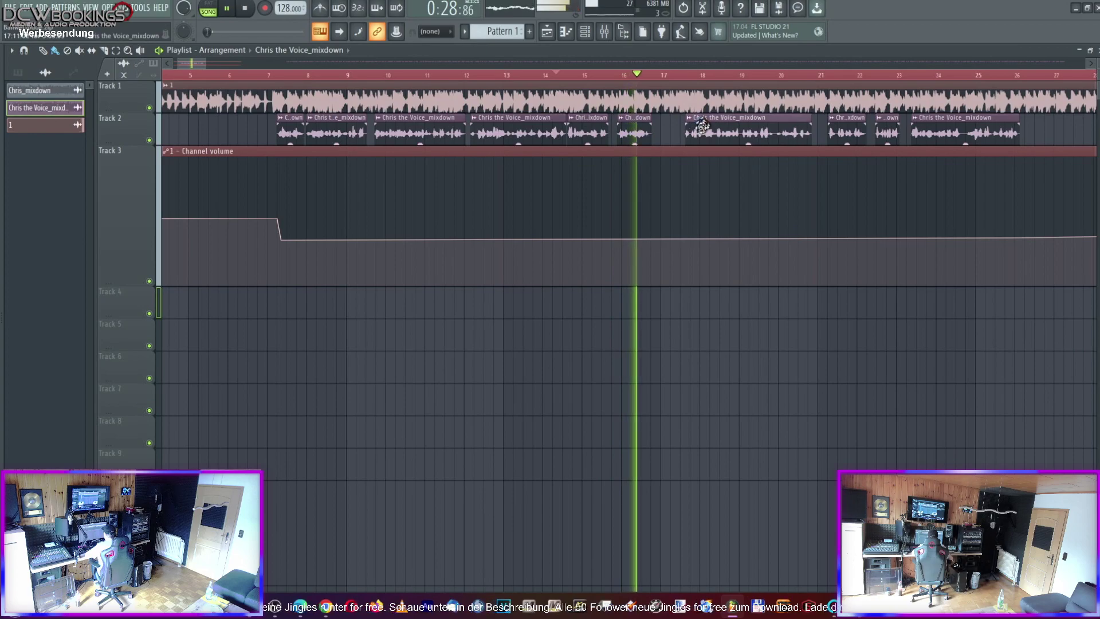
pyautogui.moveTo(735, 131); pyautogui.dragTo(702, 130)
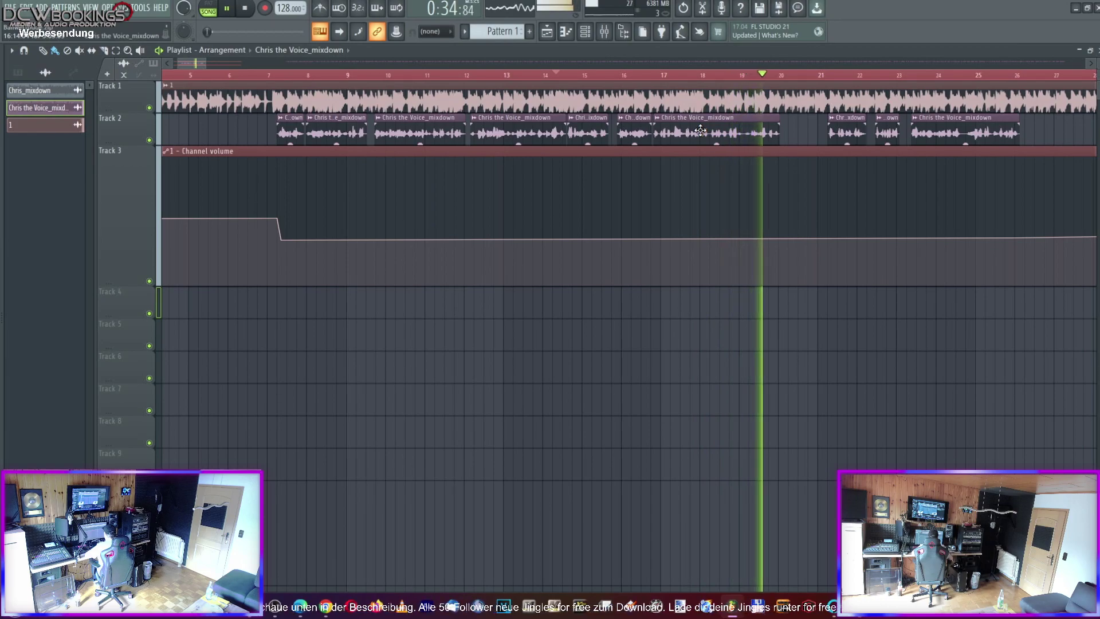
pyautogui.press('space')
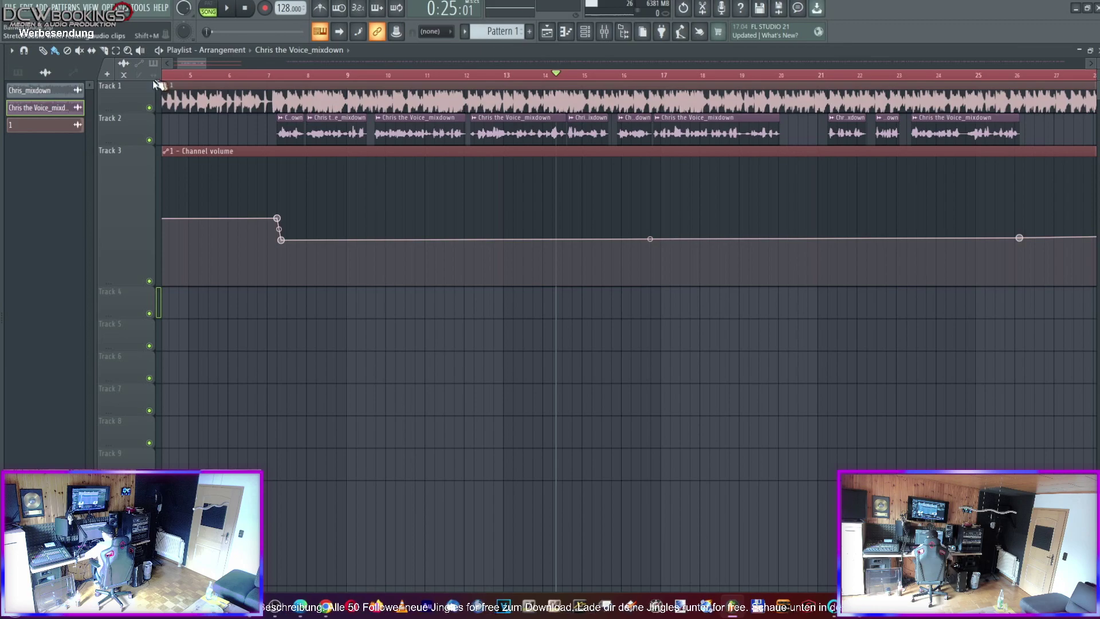
# Lower the music's channel volume automation slightly under the voice clips and play from about bar 12
pyautogui.click(427, 149)
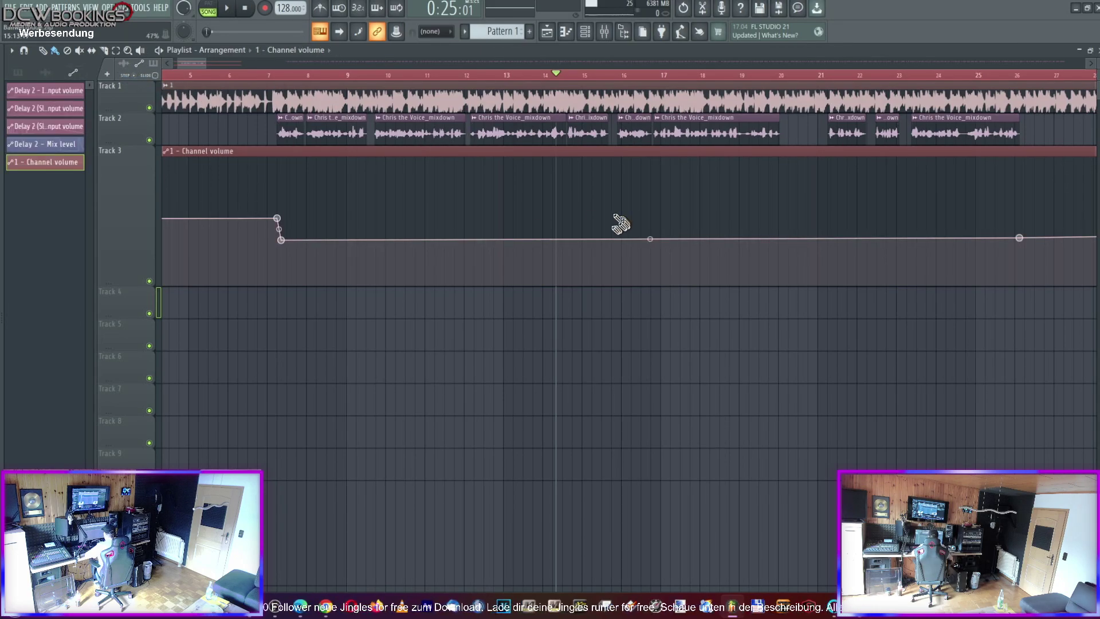
pyautogui.click(463, 79)
pyautogui.press('space')
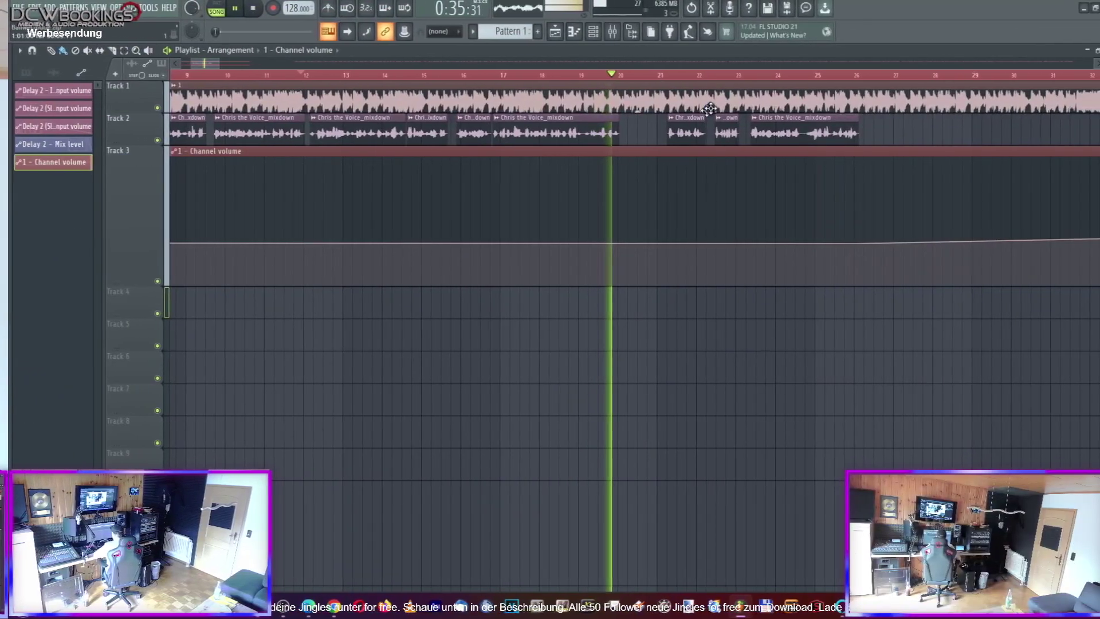
# Move the eighth and ninth voice clips earlier to follow directly behind the seventh, replaying the transition to check the timing
pyautogui.press('space')
pyautogui.moveTo(678, 135); pyautogui.dragTo(655, 130)
pyautogui.click(604, 74)
pyautogui.press('space')
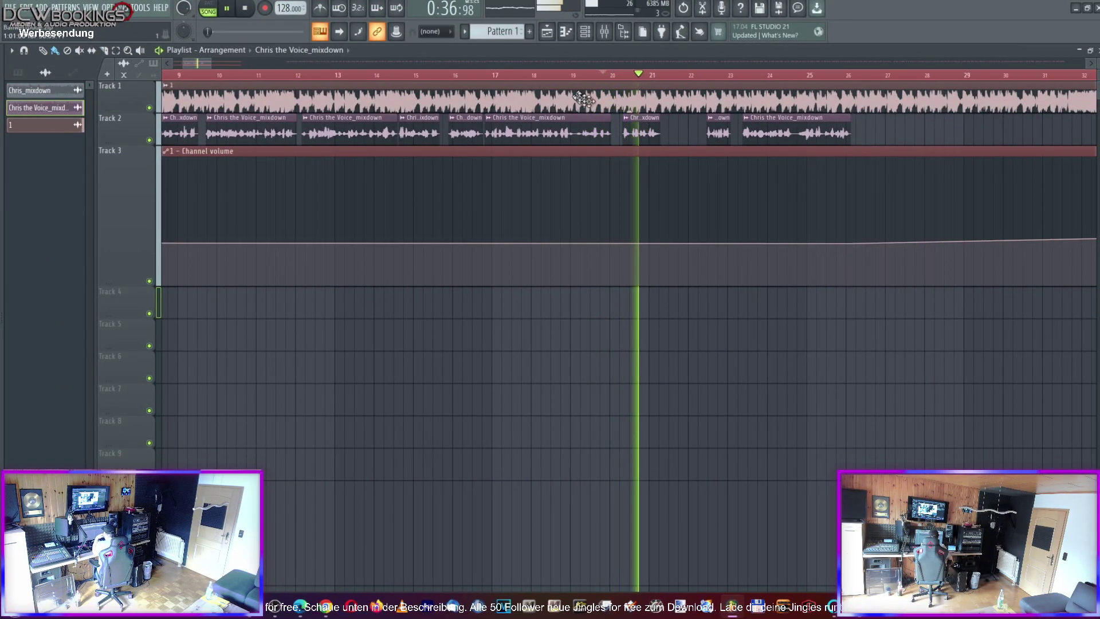
pyautogui.click(606, 75)
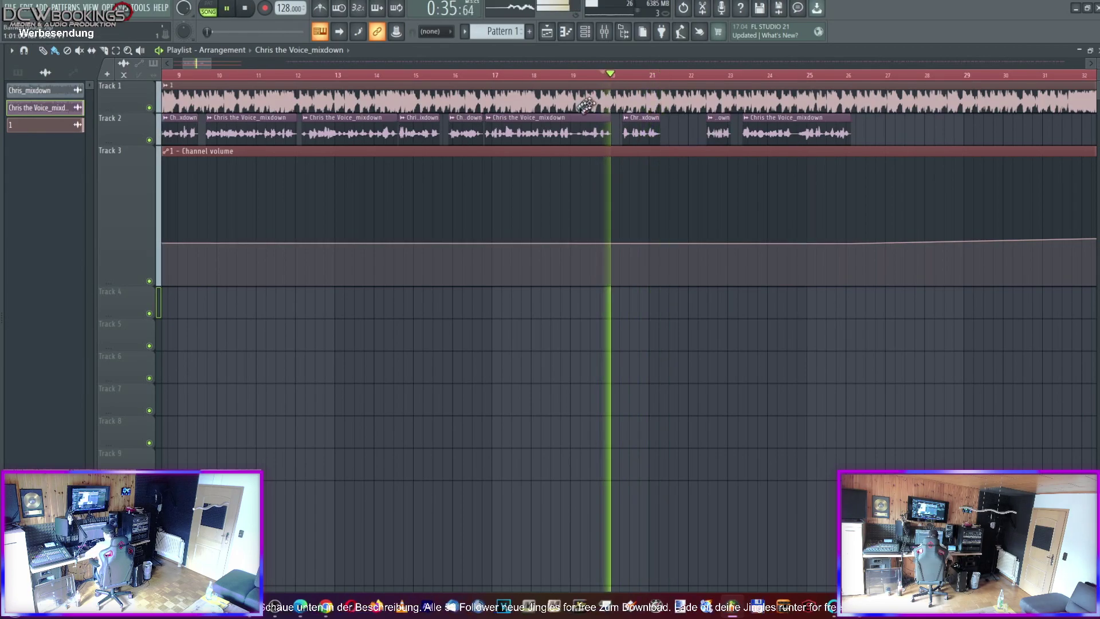
pyautogui.click(567, 75)
pyautogui.click(547, 75)
pyautogui.moveTo(634, 134); pyautogui.dragTo(626, 134)
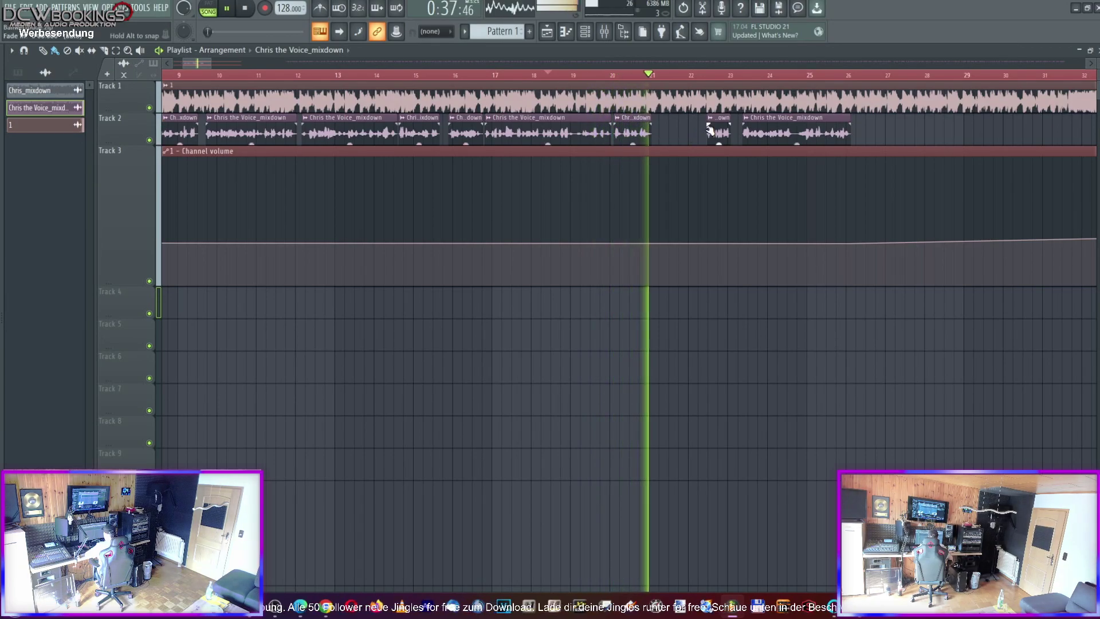
pyautogui.moveTo(716, 132); pyautogui.dragTo(675, 133)
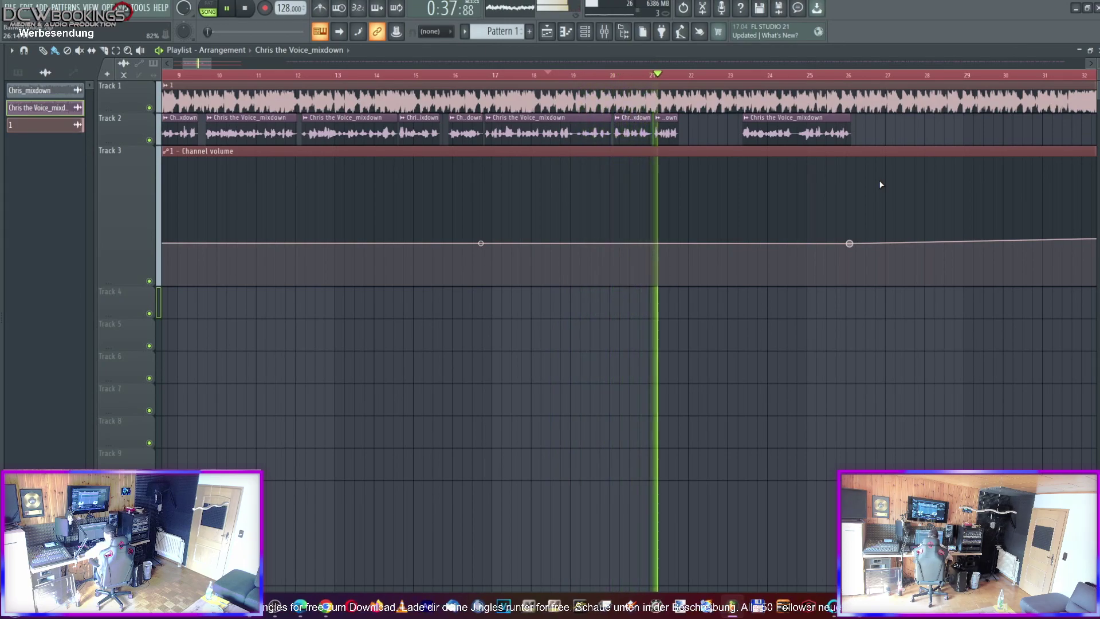
# Move the tenth voice clip earlier to follow directly behind the ninth and listen through the transition
pyautogui.moveTo(756, 132); pyautogui.dragTo(697, 131)
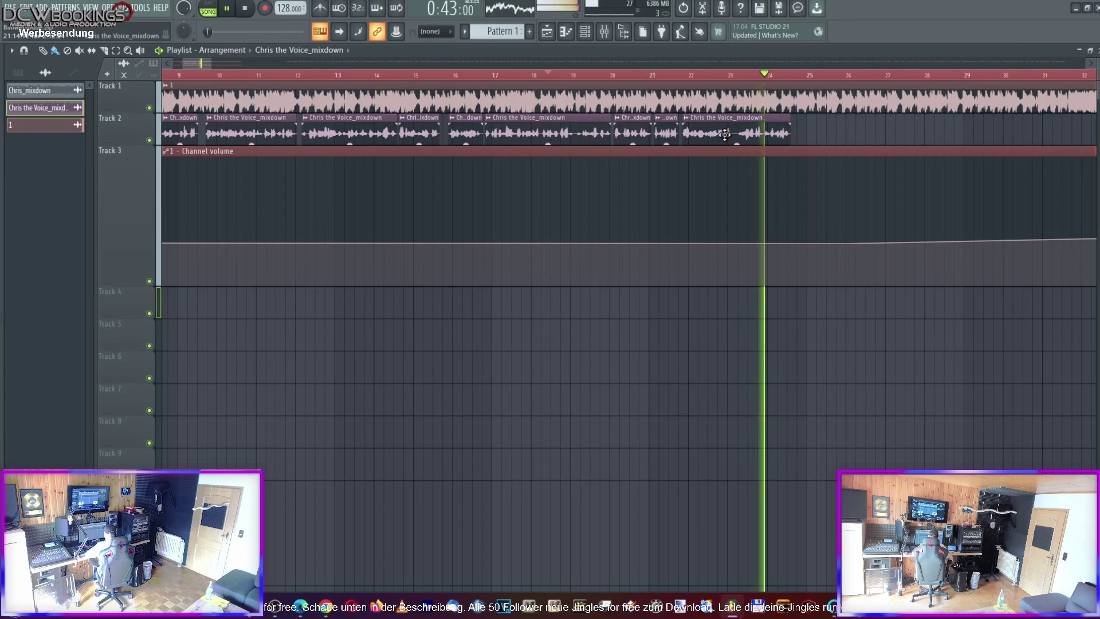
pyautogui.press('space')
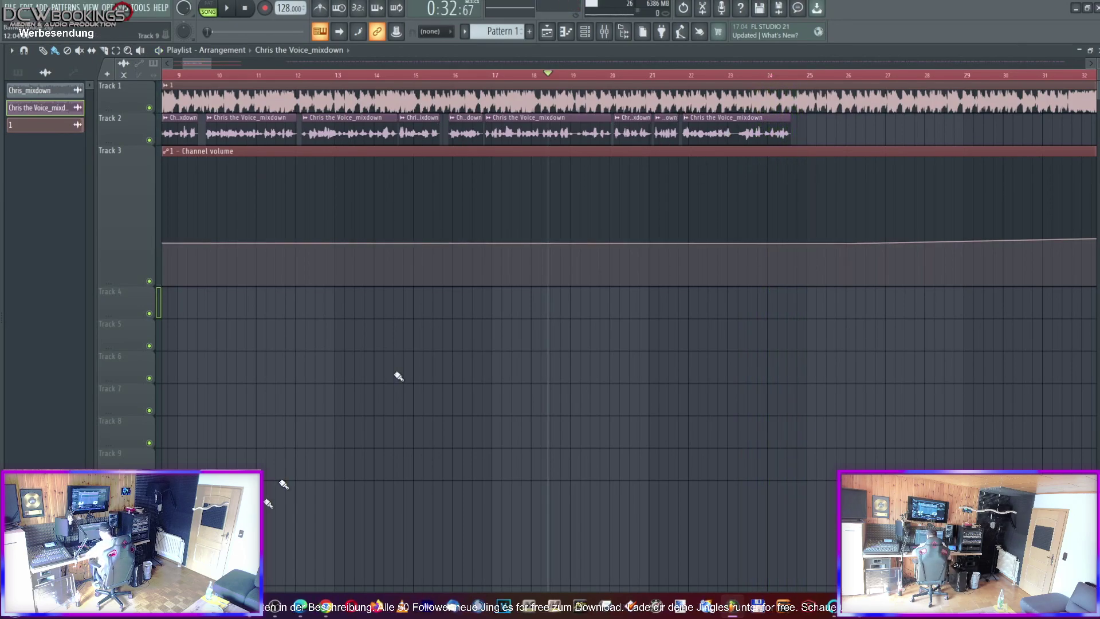
# Open the Ballwerfen script document from the customer's order folder, read the Bandansage text, and return to the playlist
pyautogui.hotkey('alt', 'Tab')
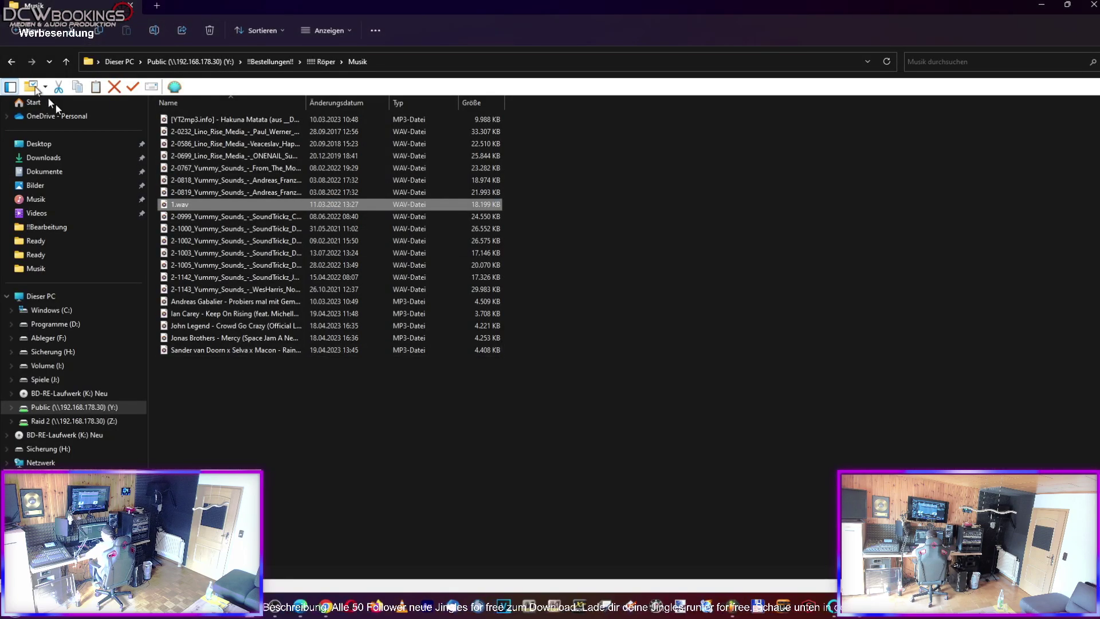
pyautogui.click(9, 61)
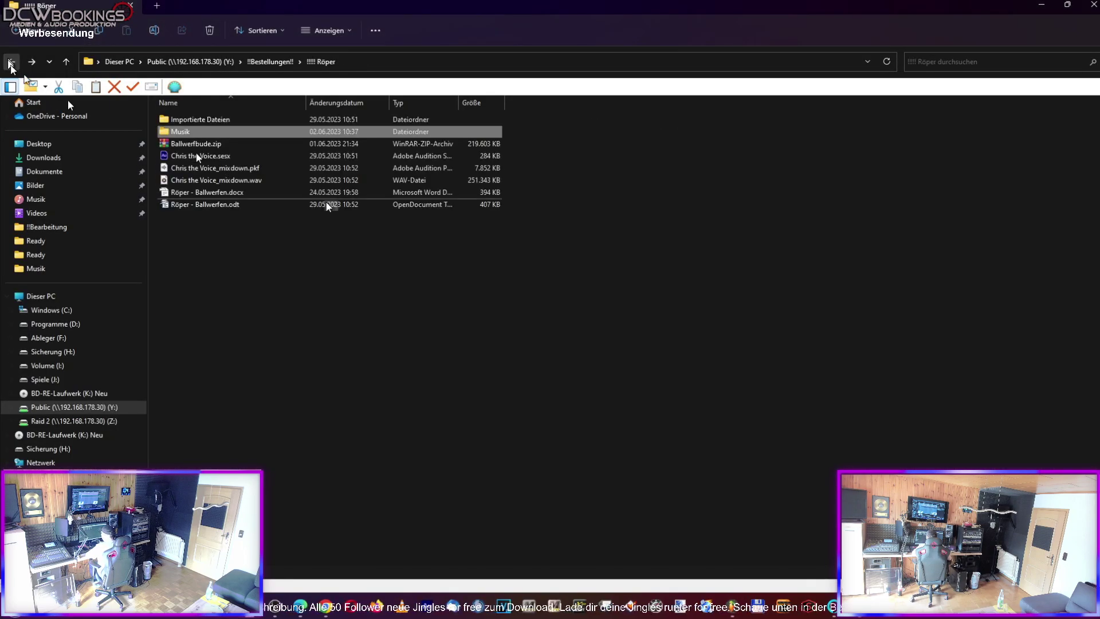
pyautogui.click(212, 208)
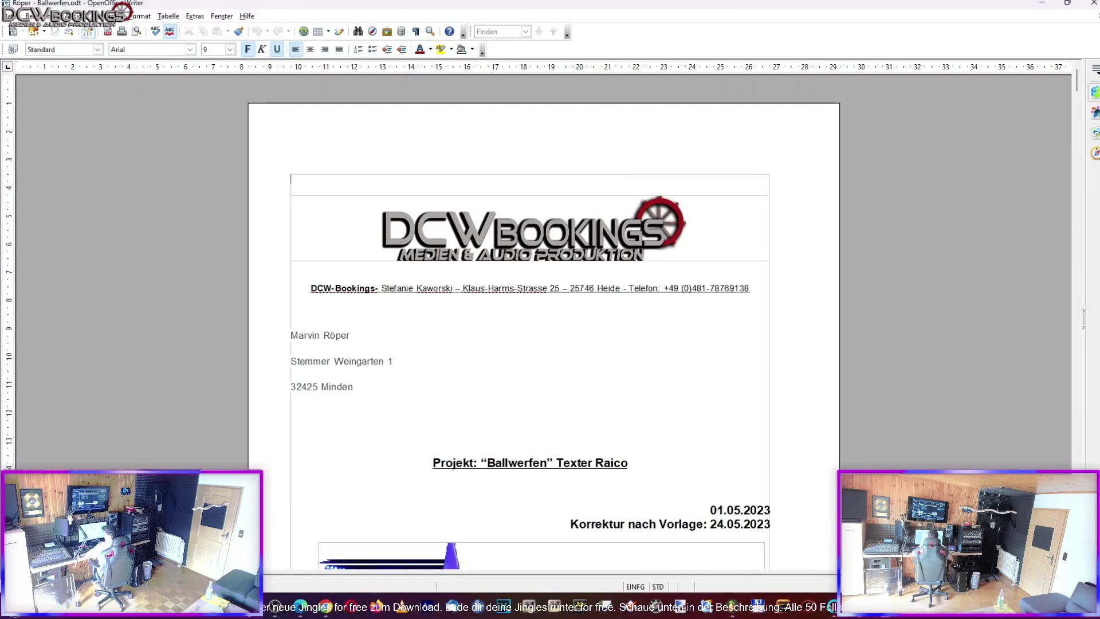
pyautogui.scroll(-15, 885, 264)
pyautogui.scroll(-3, 885, 265)
pyautogui.scroll(5, 885, 268)
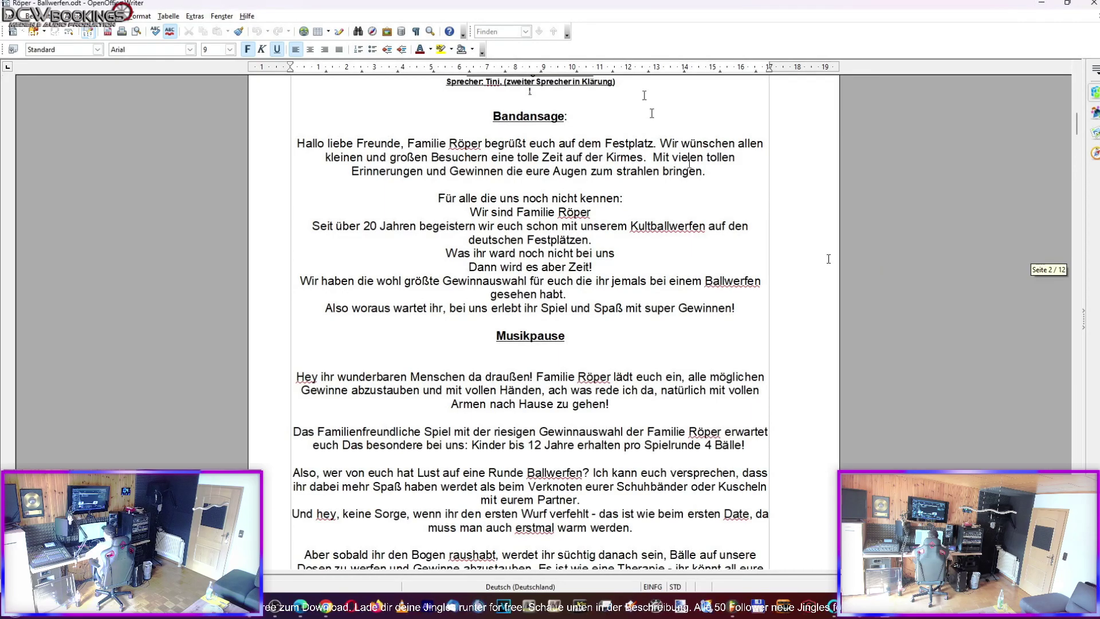
pyautogui.moveTo(577, 4); pyautogui.dragTo(0, 80)
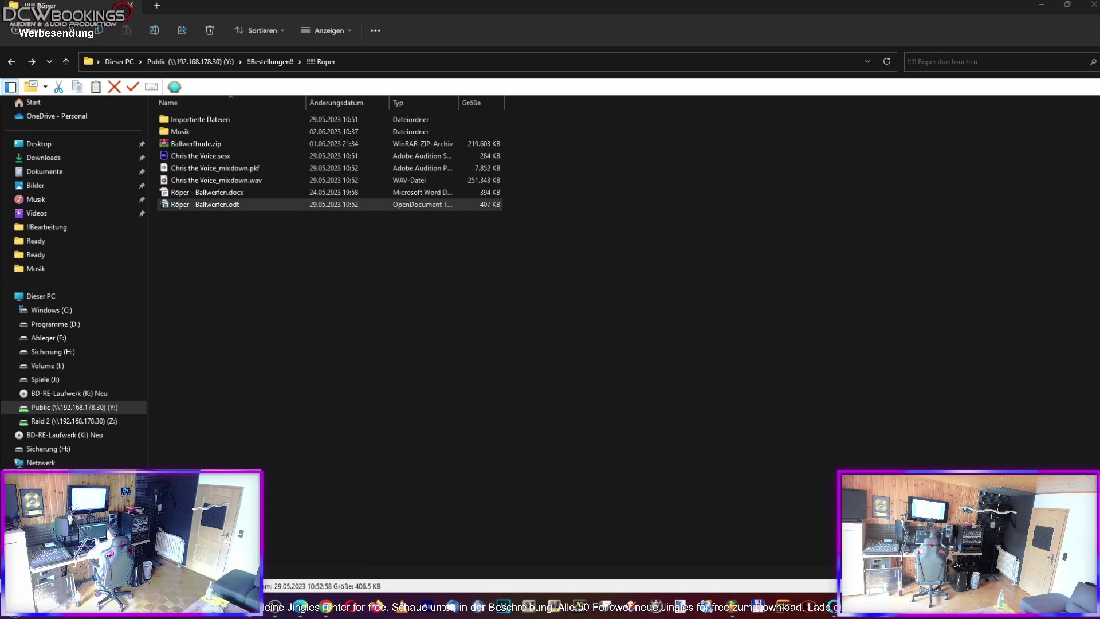
pyautogui.click(1040, 7)
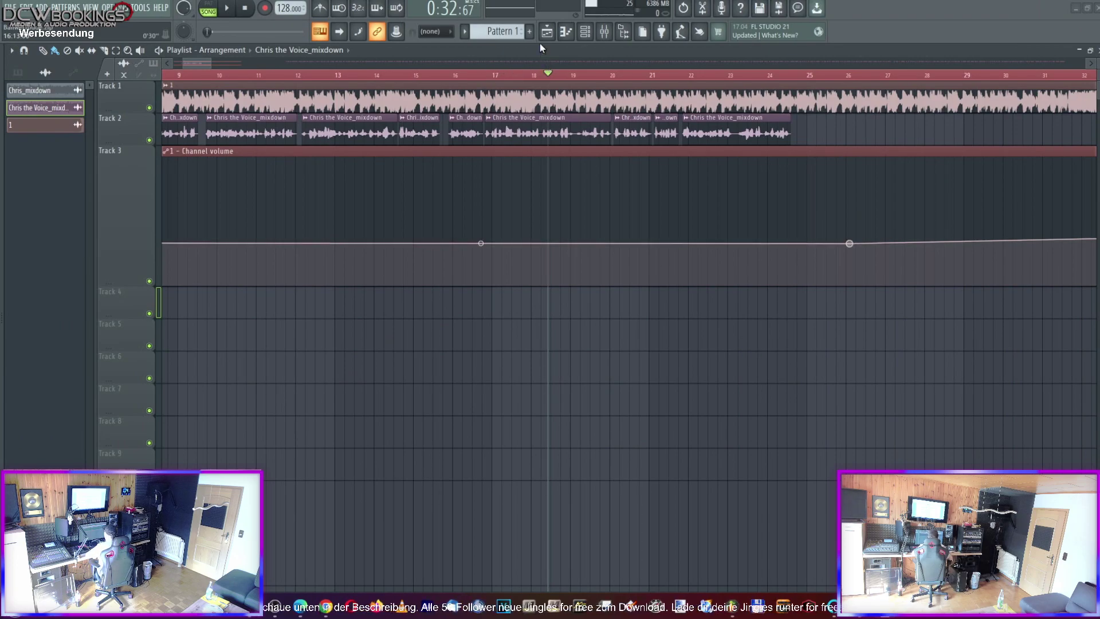
# Shift the eighth, ninth and tenth voice clips slightly later to leave short pauses, replaying from just before bar 21
pyautogui.press('space')
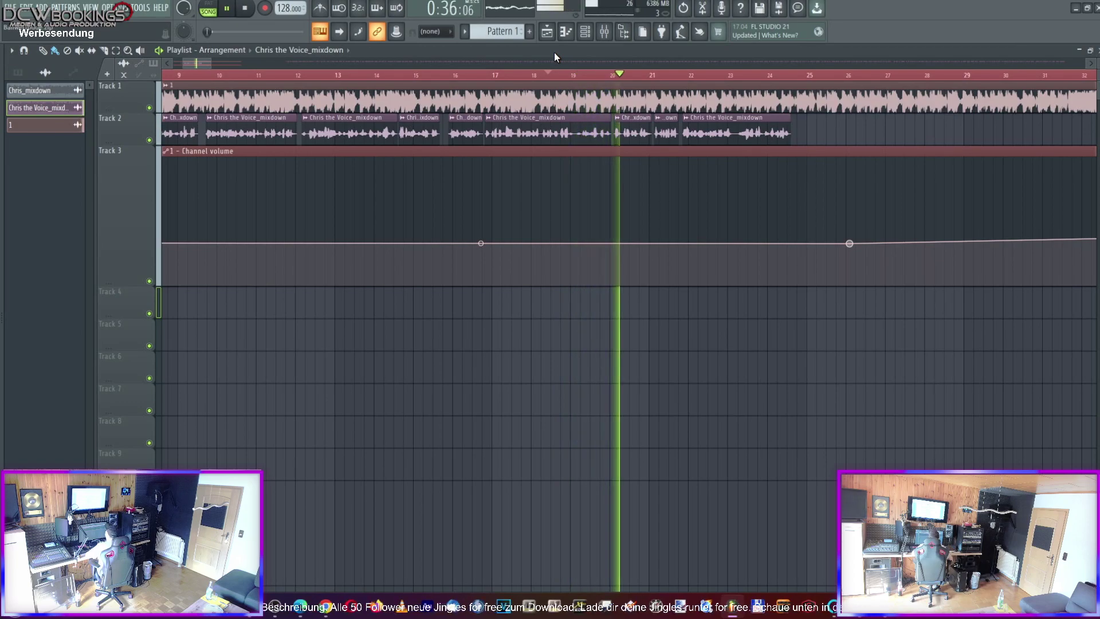
pyautogui.press('space')
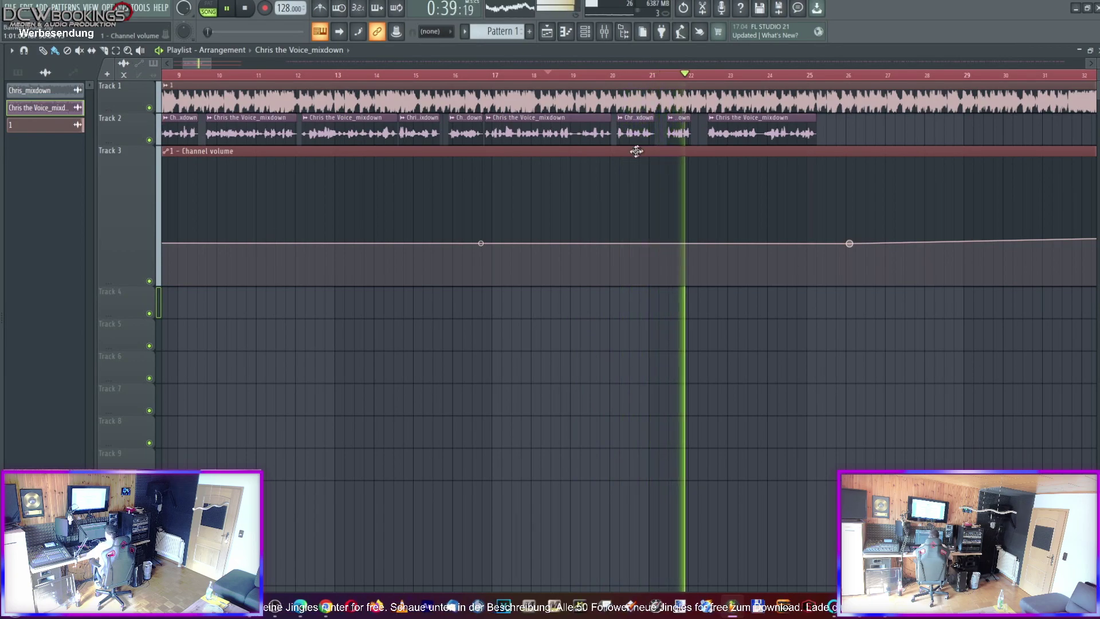
pyautogui.press('space')
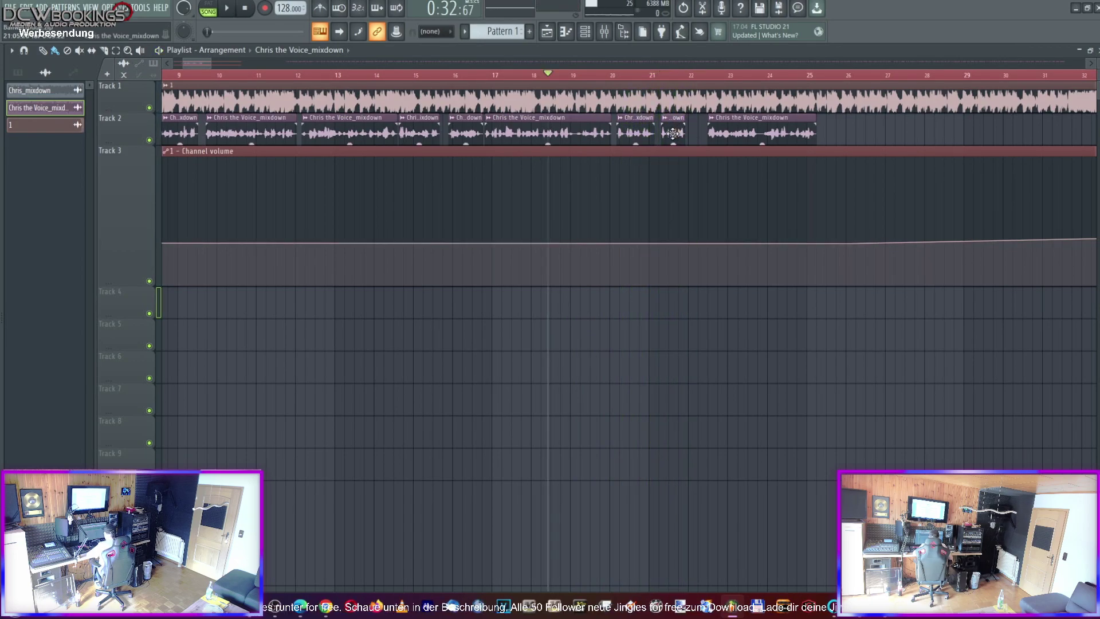
pyautogui.click(642, 78)
pyautogui.press('space')
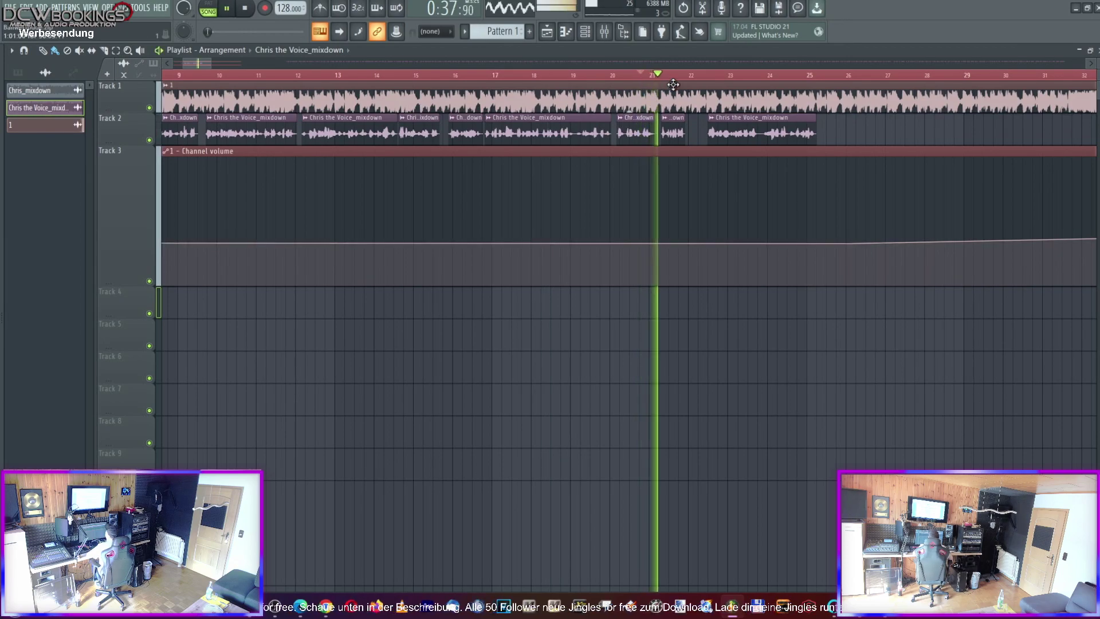
pyautogui.press('space')
# Move the tenth voice clip closer to the ninth, fine-tune the small gap between them, and audition the clip to its end
pyautogui.moveTo(736, 131); pyautogui.dragTo(730, 130)
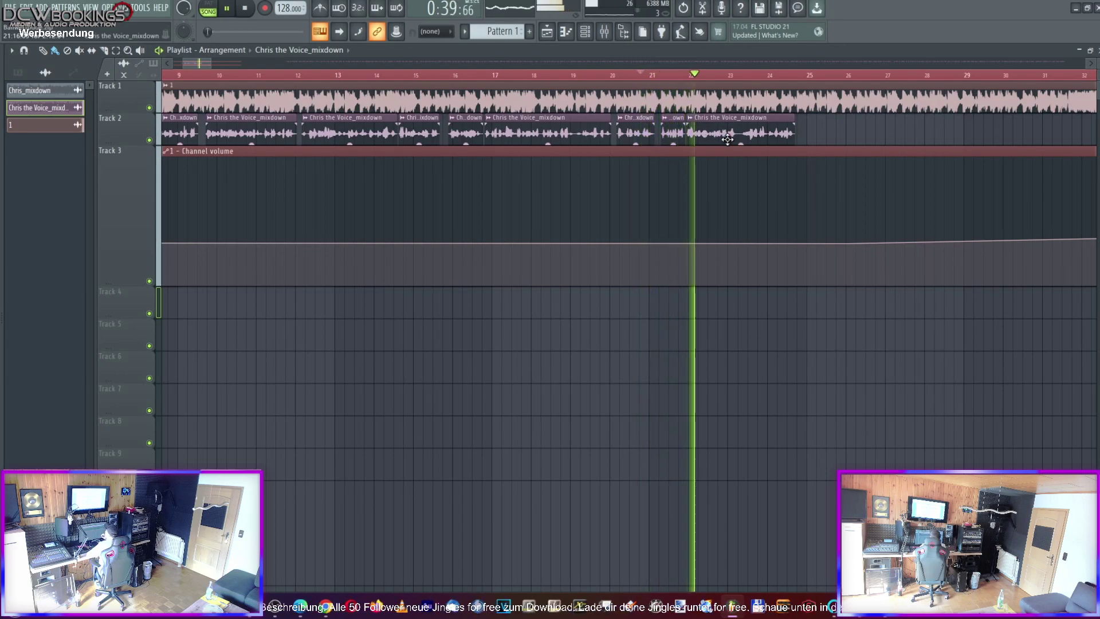
pyautogui.press('space')
pyautogui.moveTo(761, 126); pyautogui.dragTo(763, 126)
pyautogui.press('space')
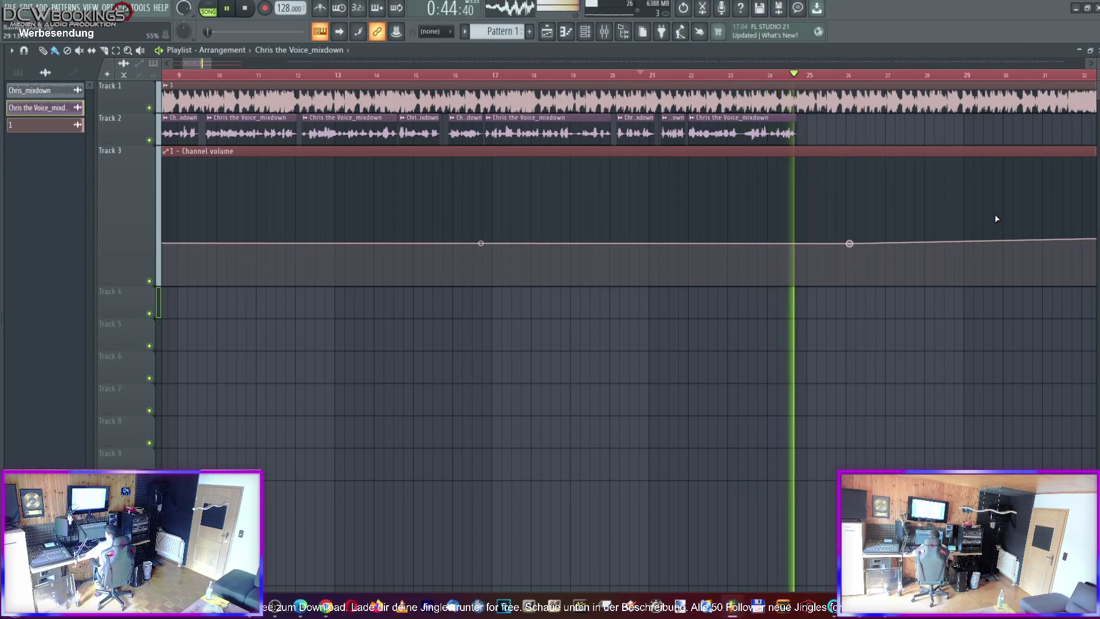
pyautogui.press('space')
# Bring the next two voice clips from around bar 94 to just behind the tenth clip near bar 25 and audition them
pyautogui.moveTo(213, 67); pyautogui.dragTo(300, 67)
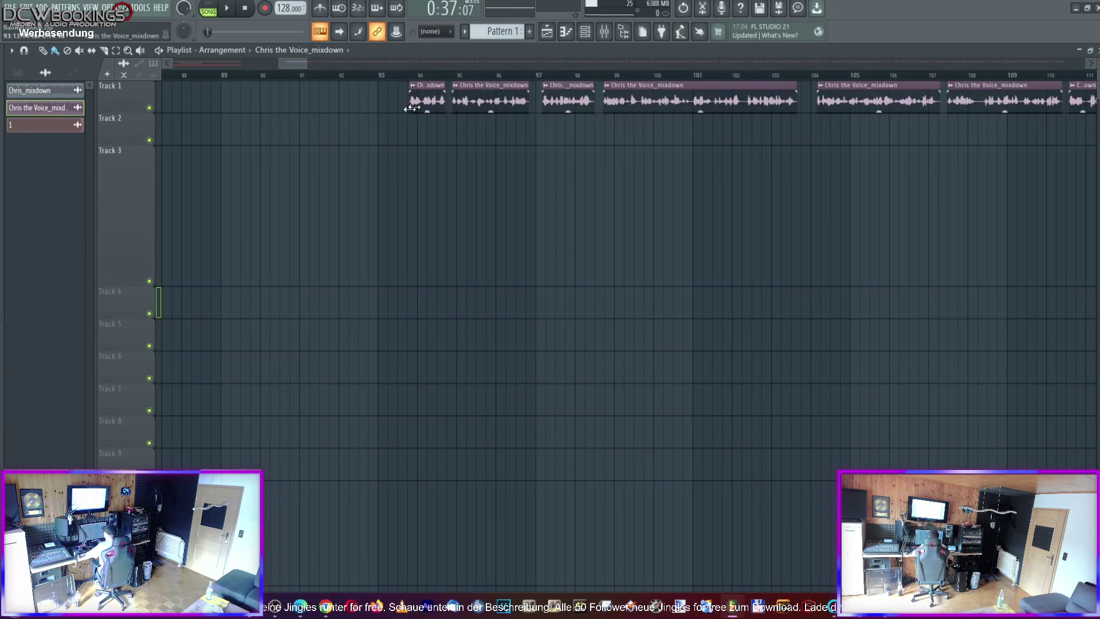
pyautogui.moveTo(405, 143); pyautogui.dragTo(524, 83)
pyautogui.moveTo(430, 101); pyautogui.dragTo(644, 170)
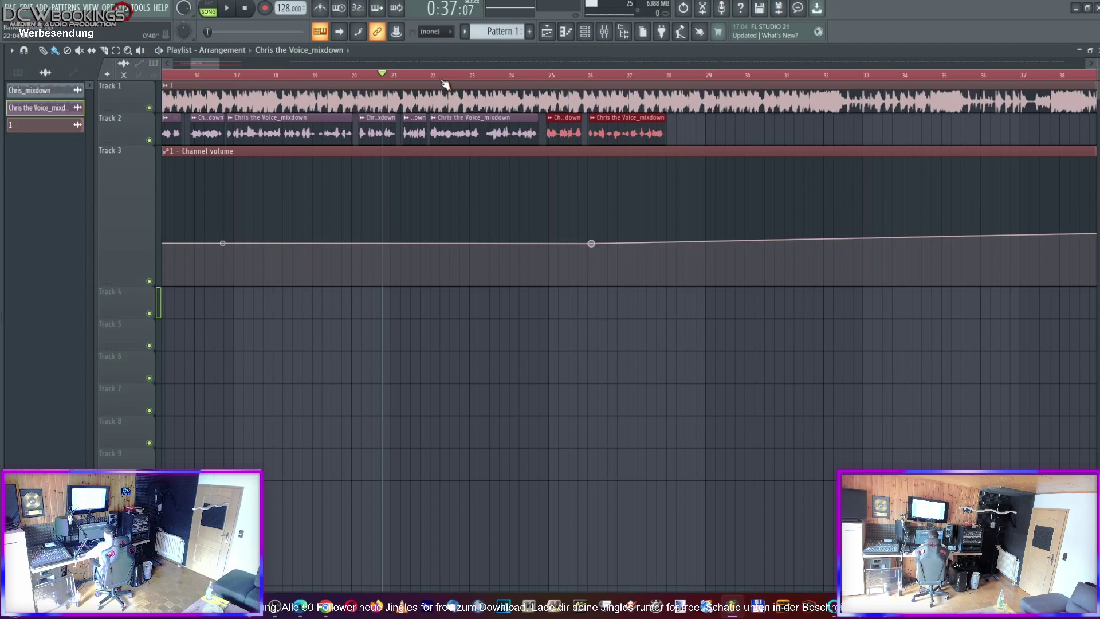
pyautogui.press('space')
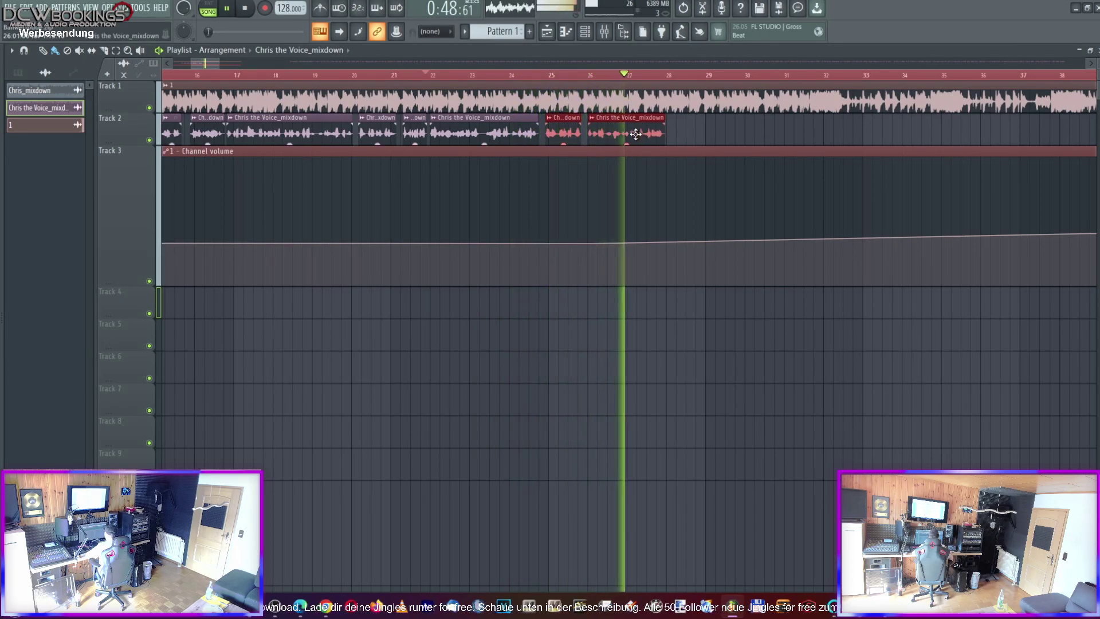
pyautogui.press('space')
# Move the volume automation's low point to the end of the last voice clip and its end point back to about bar 28
pyautogui.moveTo(210, 66); pyautogui.dragTo(198, 68)
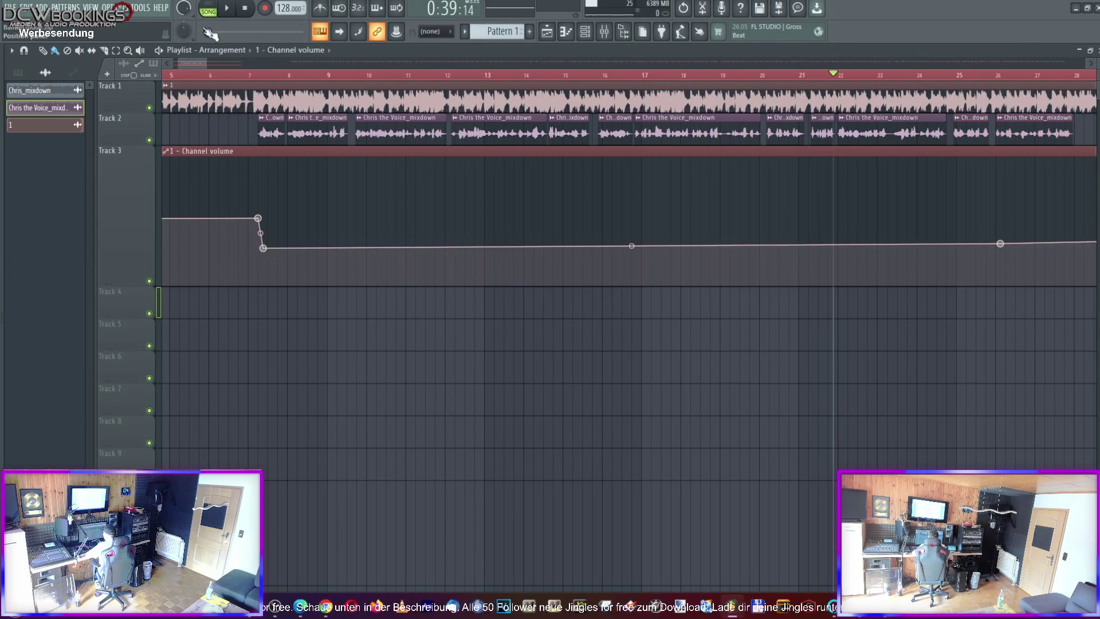
pyautogui.moveTo(198, 67); pyautogui.dragTo(214, 71)
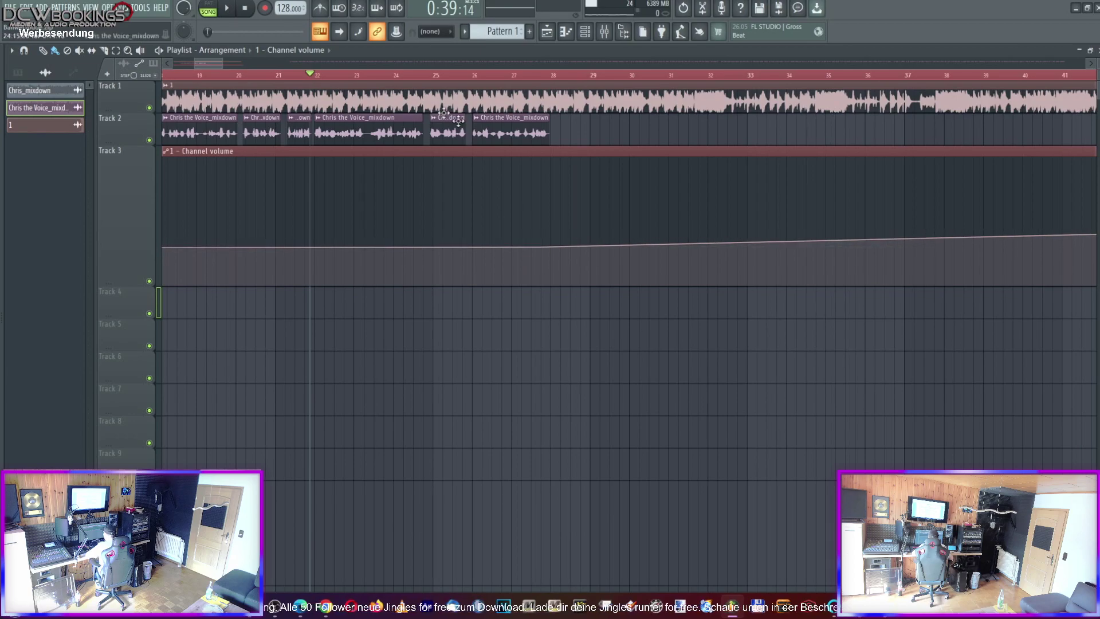
pyautogui.moveTo(222, 60); pyautogui.dragTo(250, 61)
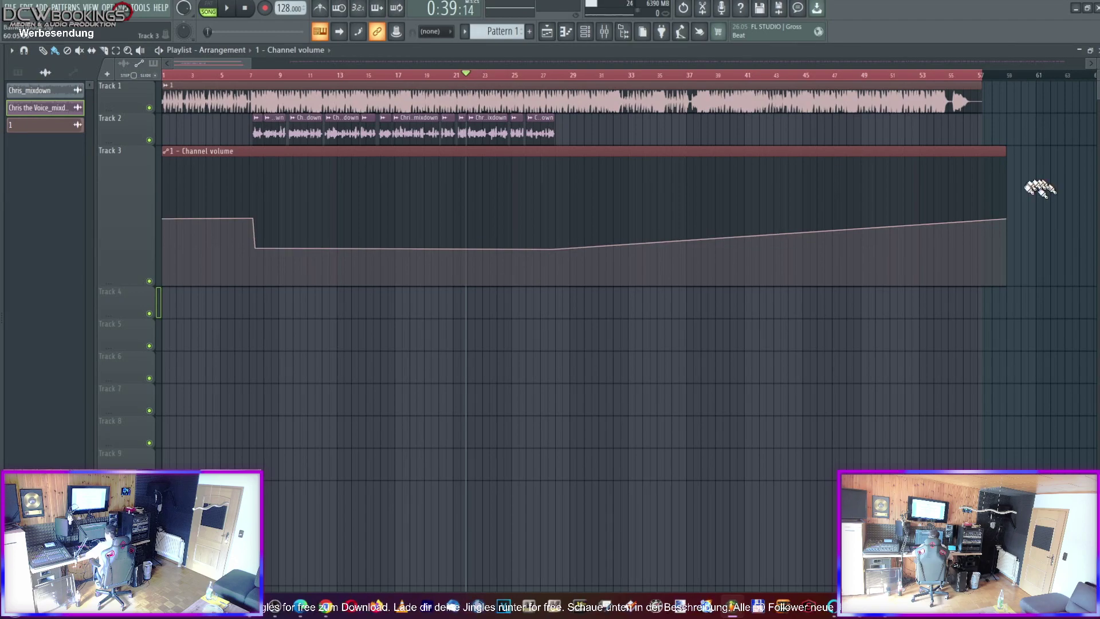
pyautogui.moveTo(1006, 219); pyautogui.dragTo(593, 221)
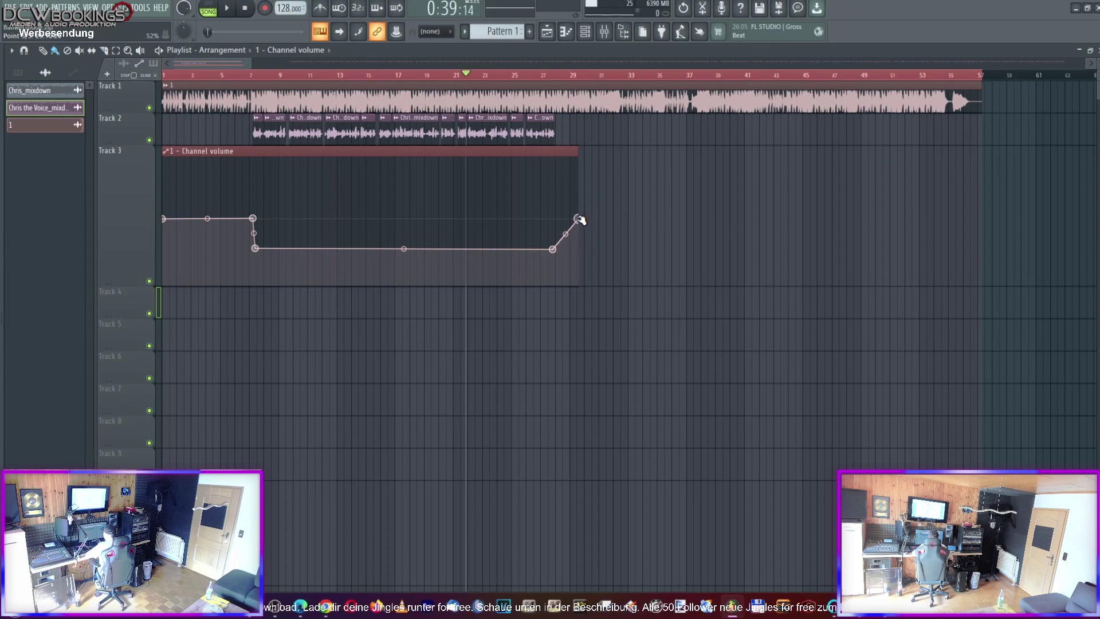
pyautogui.moveTo(244, 69); pyautogui.dragTo(219, 75)
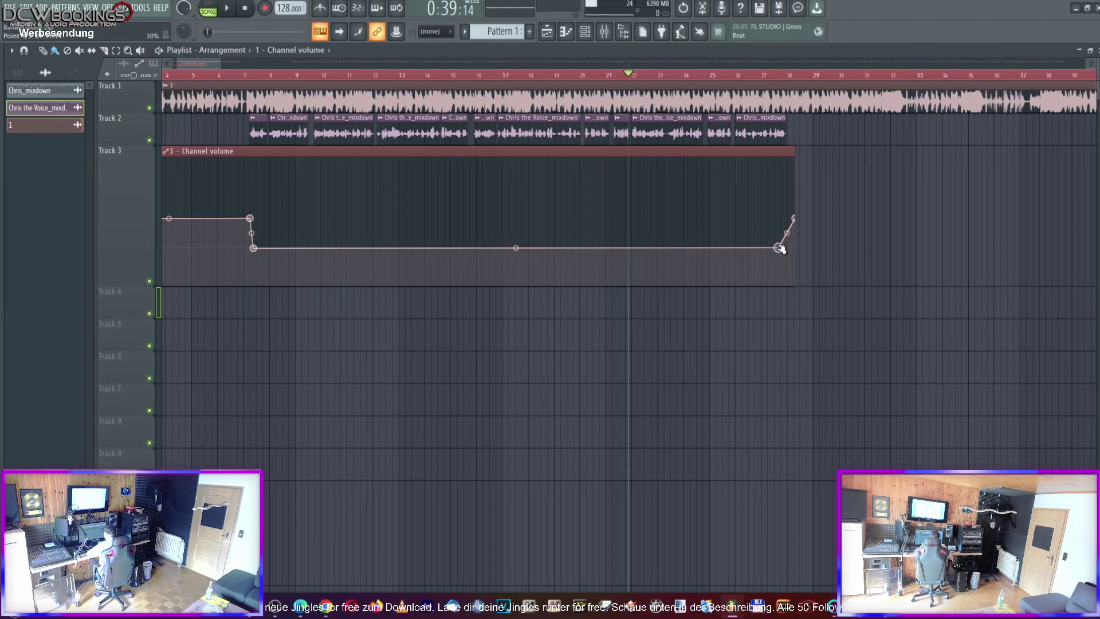
# Audition the music's volume rise after the last voice clip from bar 25, then restart playback near the intro
pyautogui.click(718, 75)
pyautogui.press('space')
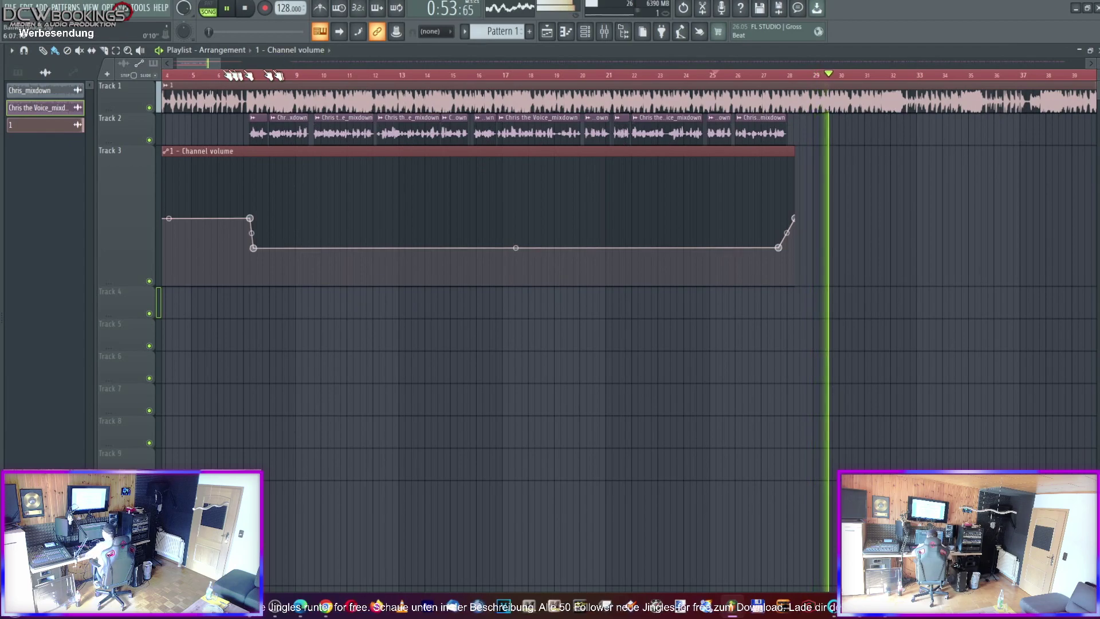
pyautogui.press('space')
pyautogui.moveTo(170, 80); pyautogui.dragTo(163, 80)
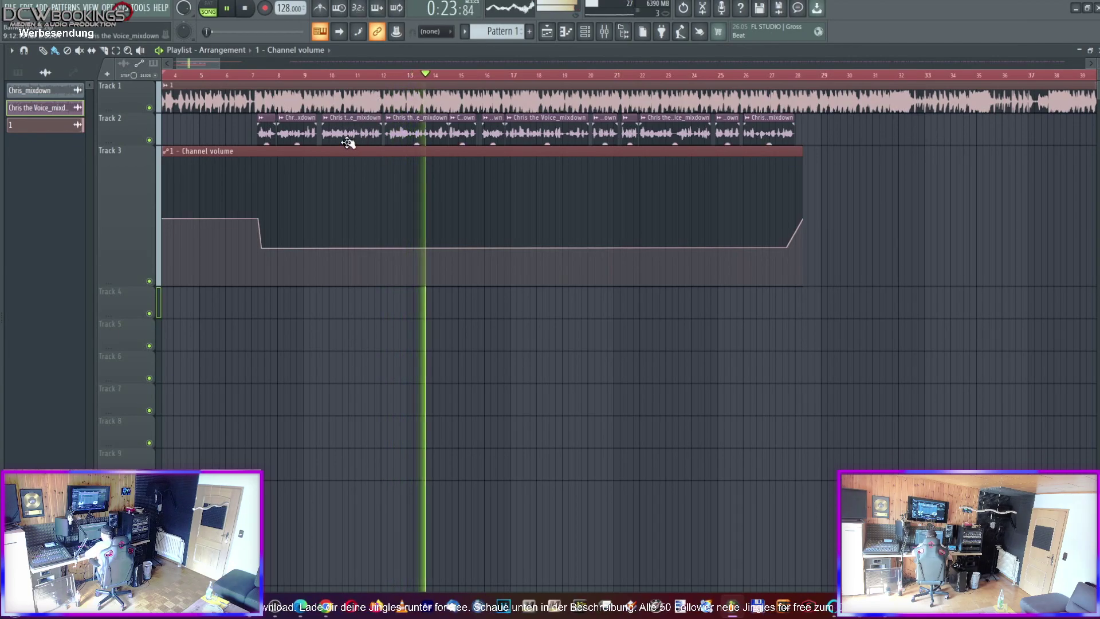
# Raise the gain of the second, third, fourth, sixth and seventh voice clips to 2.0 dB during playback
pyautogui.moveTo(352, 144); pyautogui.dragTo(352, 134)
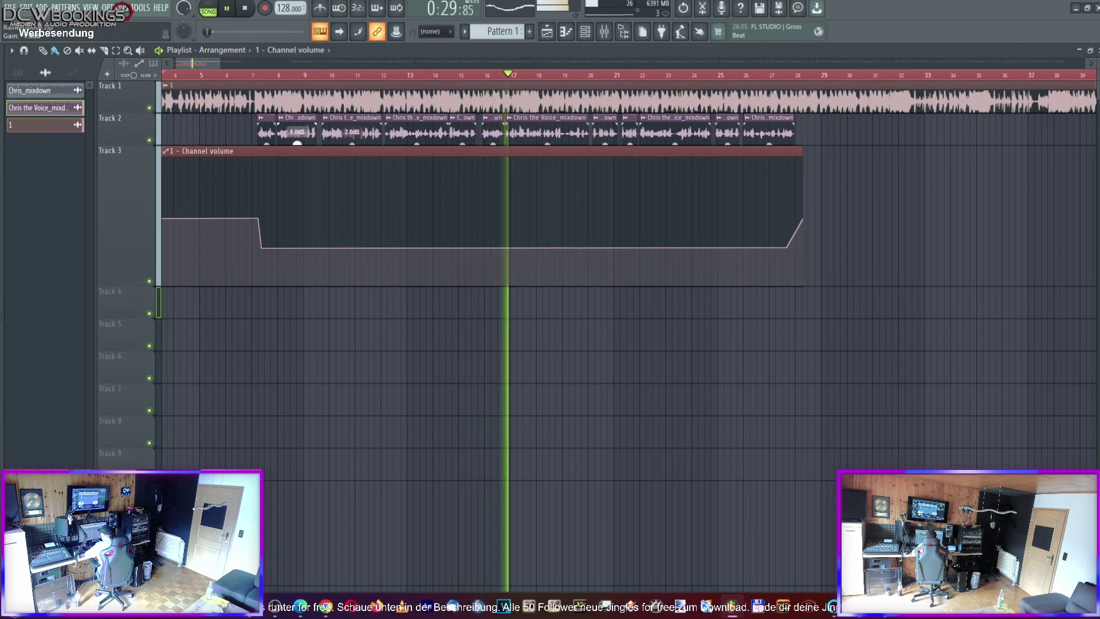
pyautogui.moveTo(297, 143); pyautogui.dragTo(297, 140)
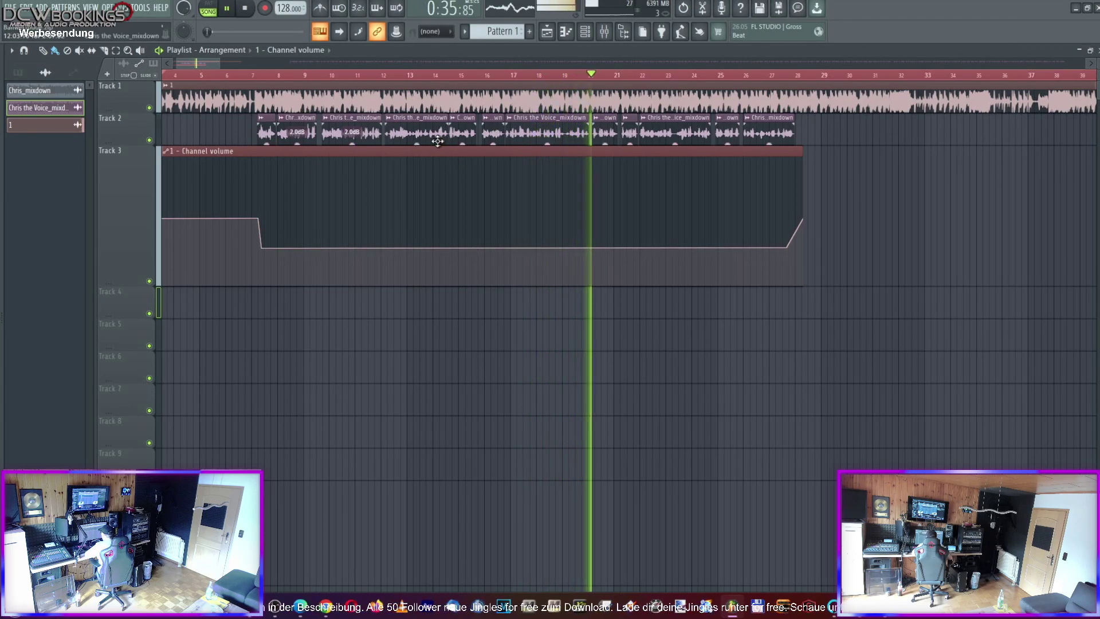
pyautogui.moveTo(421, 144); pyautogui.dragTo(421, 141)
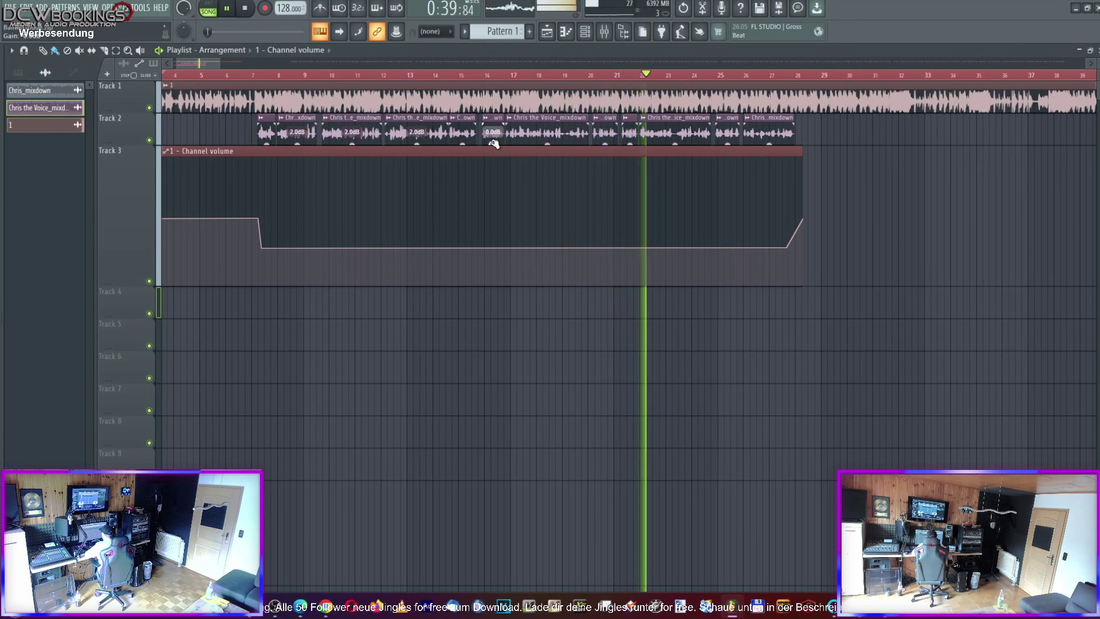
pyautogui.moveTo(493, 143); pyautogui.dragTo(547, 143)
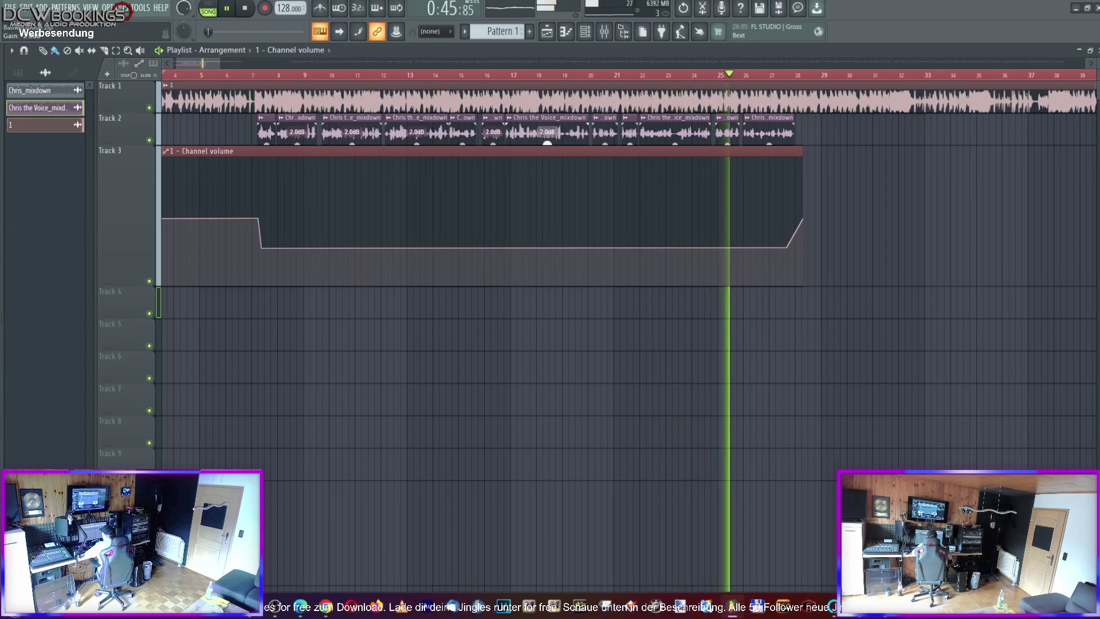
# Raise the gain of the voice clips from the eighth to the twelfth to 2.0 dB
pyautogui.moveTo(605, 143); pyautogui.dragTo(604, 143)
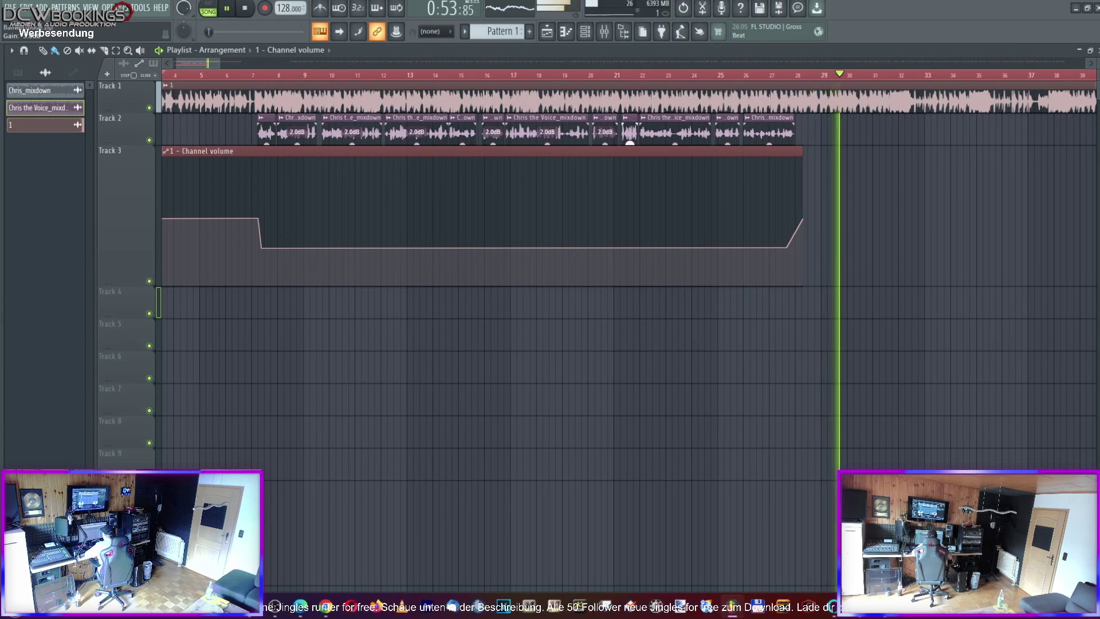
pyautogui.moveTo(678, 155)
pyautogui.moveTo(674, 144); pyautogui.dragTo(675, 143)
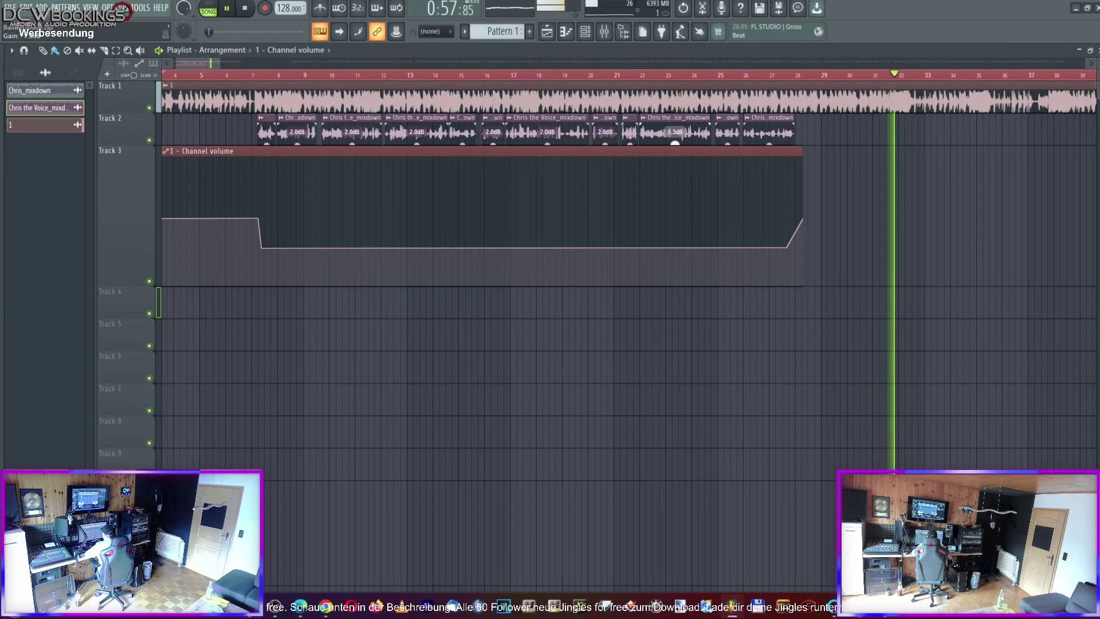
pyautogui.moveTo(729, 143)
pyautogui.moveTo(729, 143); pyautogui.dragTo(769, 140)
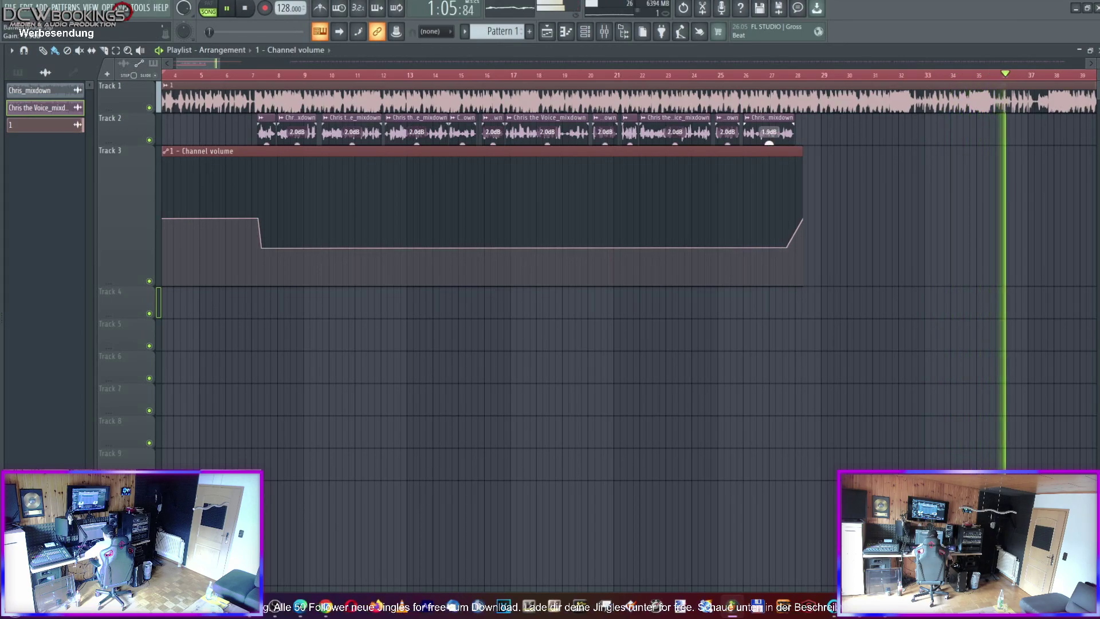
# Stop playback and show the Master track's effect chain in the mixer
pyautogui.moveTo(212, 61); pyautogui.dragTo(189, 97)
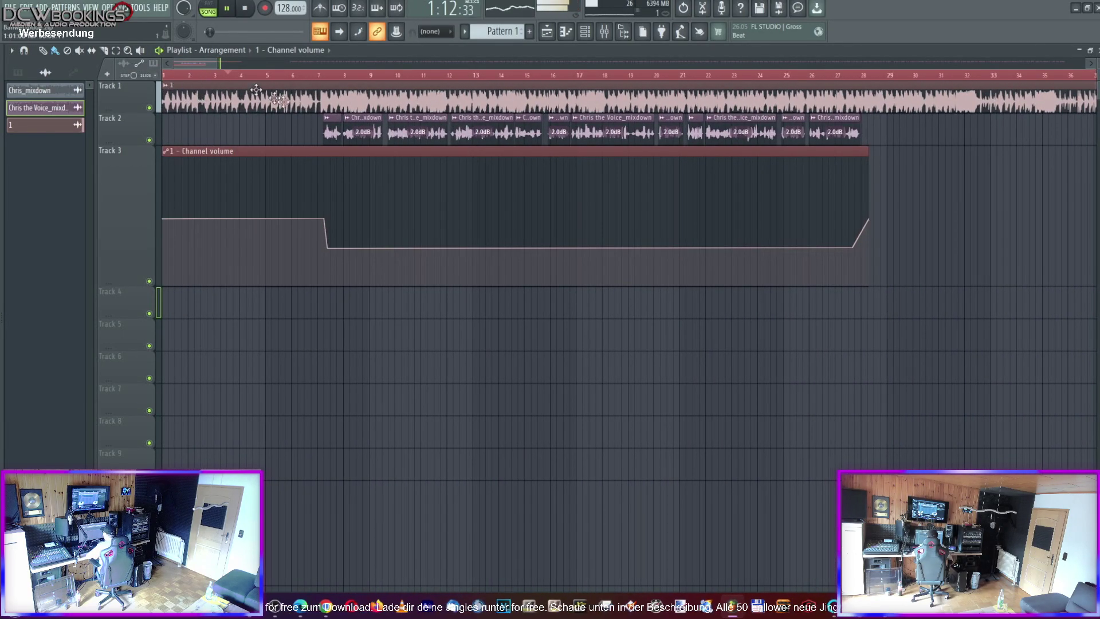
pyautogui.press('space')
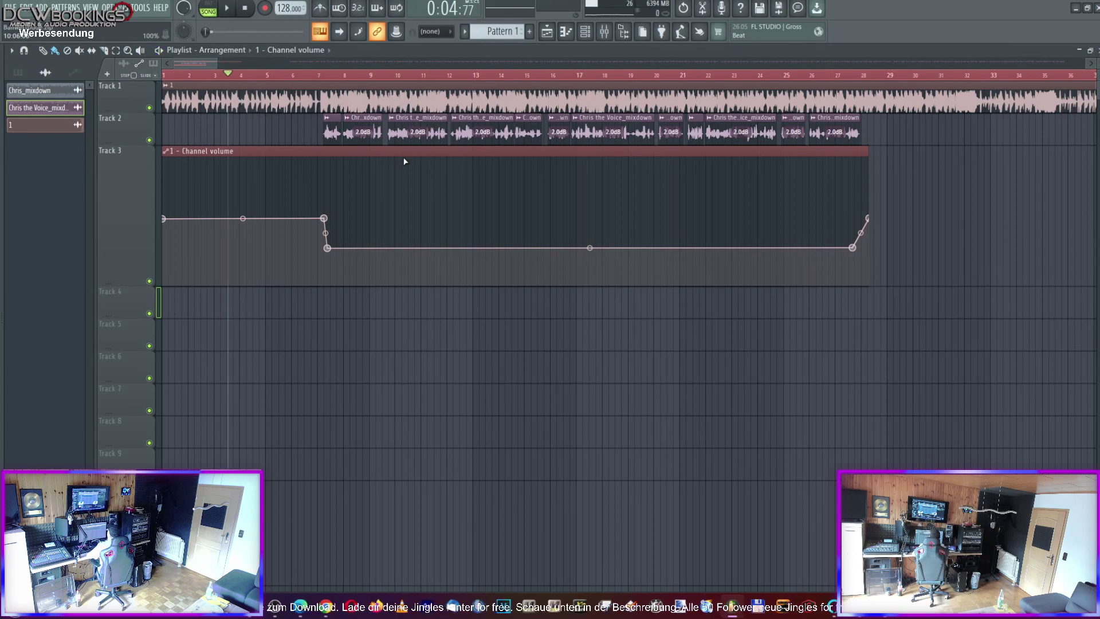
pyautogui.click(603, 33)
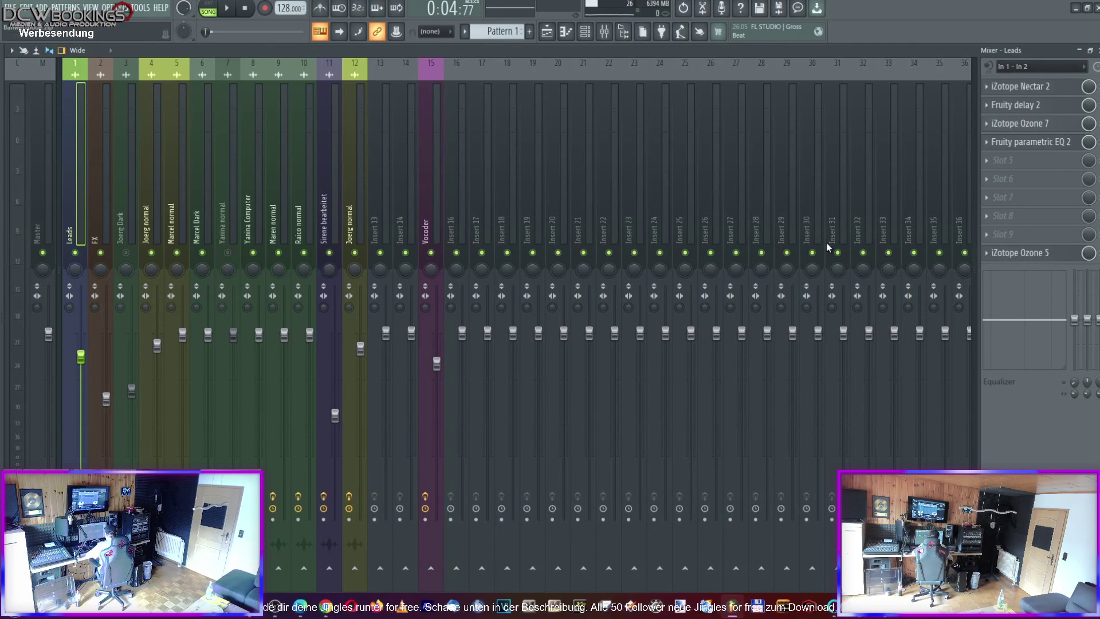
pyautogui.click(41, 225)
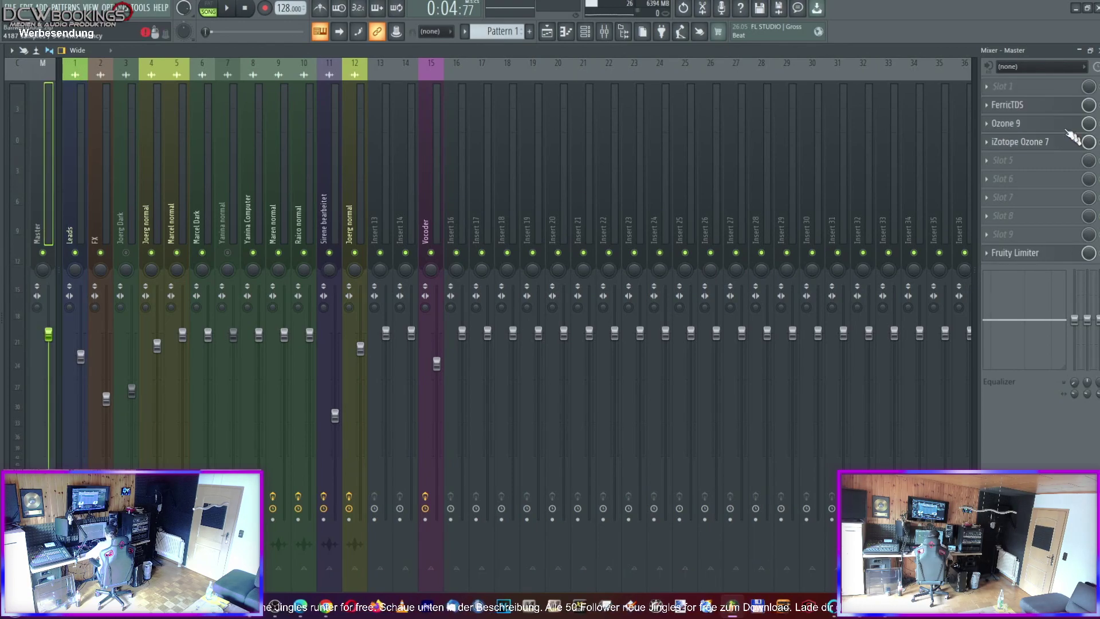
# Set the Maximizer threshold in the Master track's Ozone 9 to -9.3 dB while playing the jingle from the intro
pyautogui.click(1018, 125)
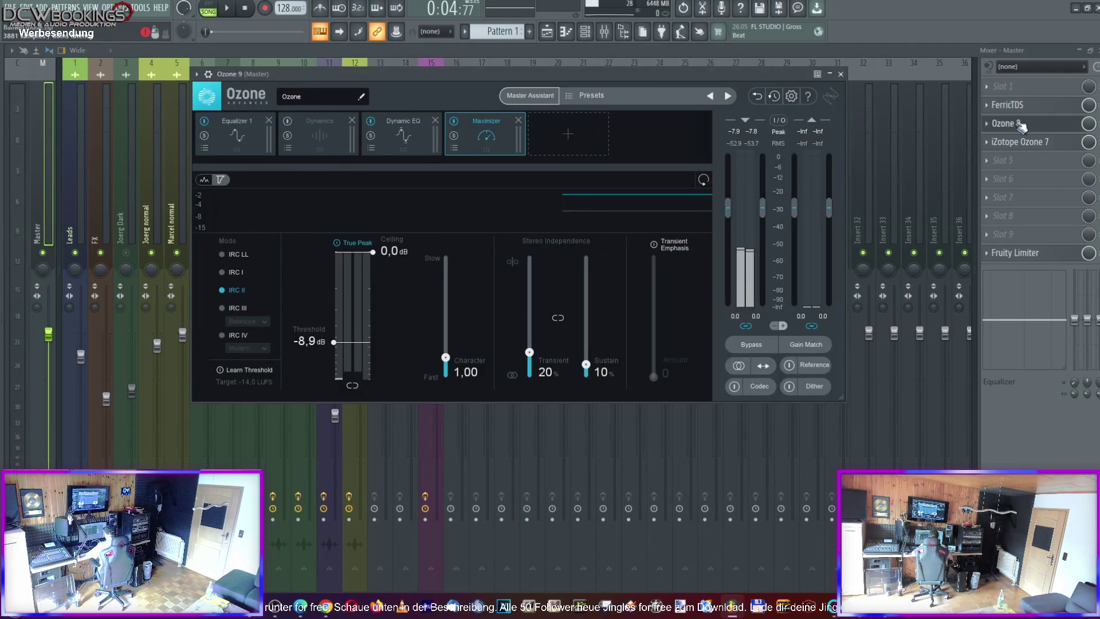
pyautogui.click(1081, 52)
pyautogui.moveTo(468, 76); pyautogui.dragTo(723, 263)
pyautogui.moveTo(650, 263); pyautogui.dragTo(496, 141)
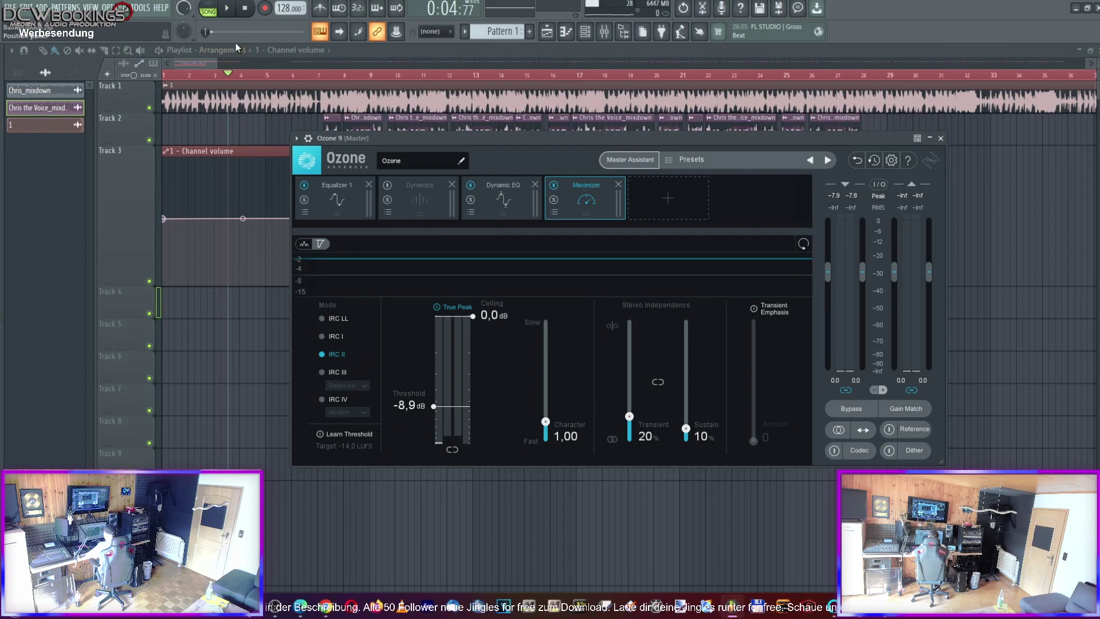
pyautogui.press('space')
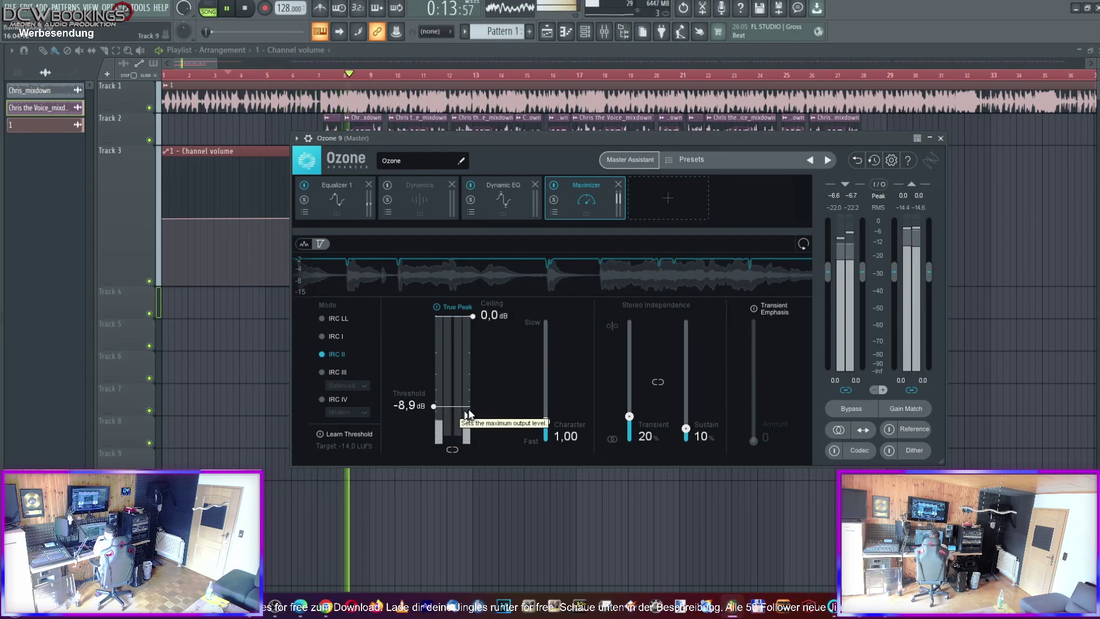
pyautogui.moveTo(434, 407); pyautogui.dragTo(435, 412)
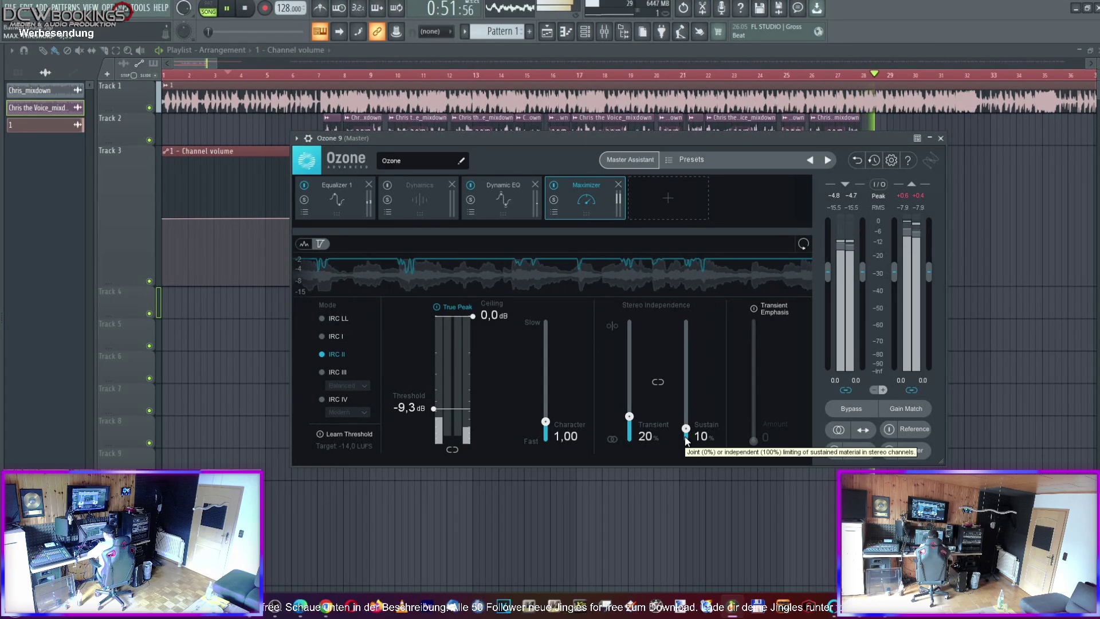
pyautogui.click(941, 139)
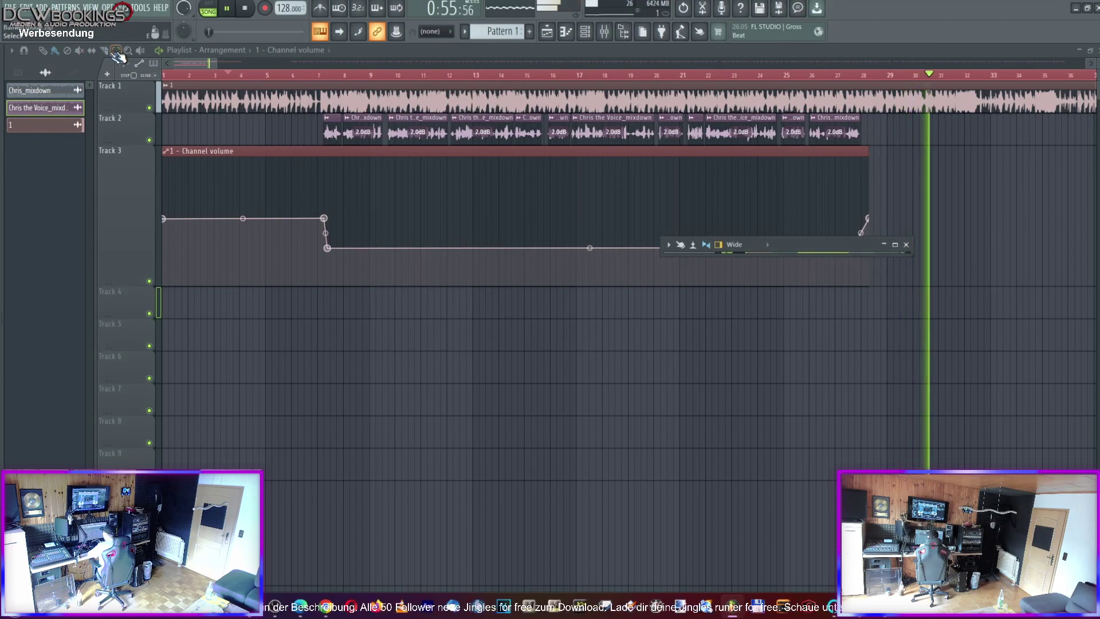
# Check the Master's Ozone 9 levels while the rest of the first music clip plays, then stop playback
pyautogui.moveTo(186, 64); pyautogui.dragTo(232, 67)
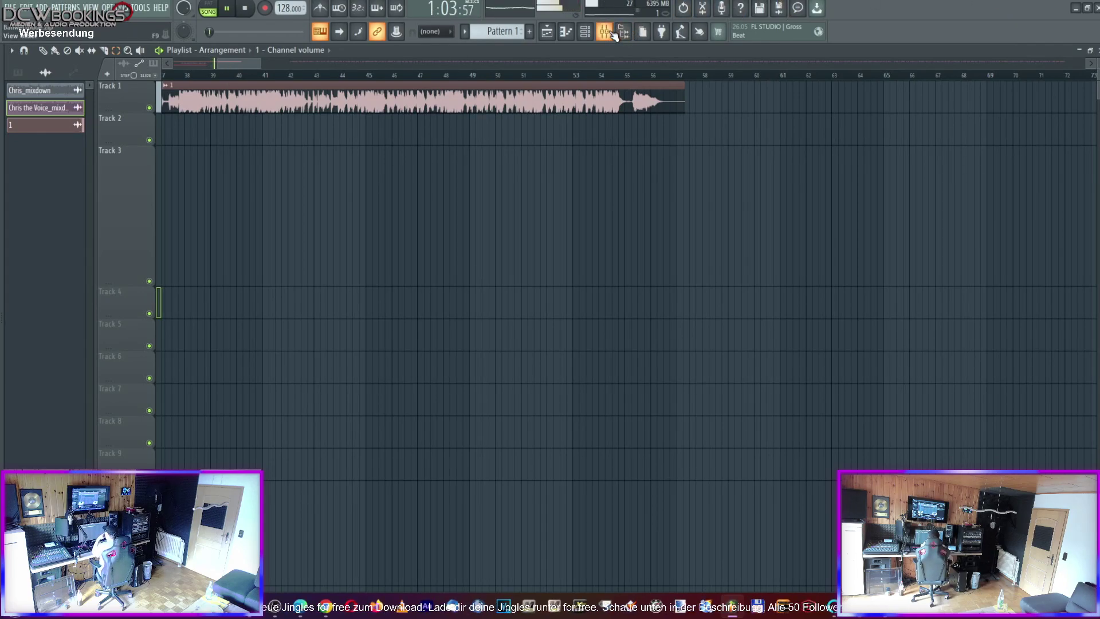
pyautogui.click(897, 246)
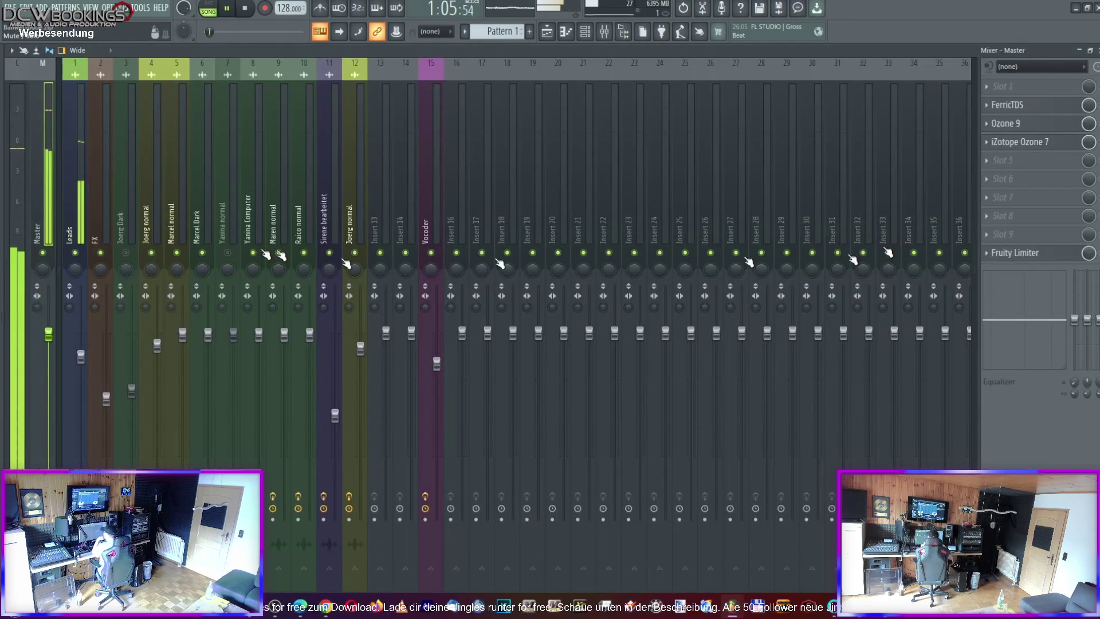
pyautogui.click(1006, 124)
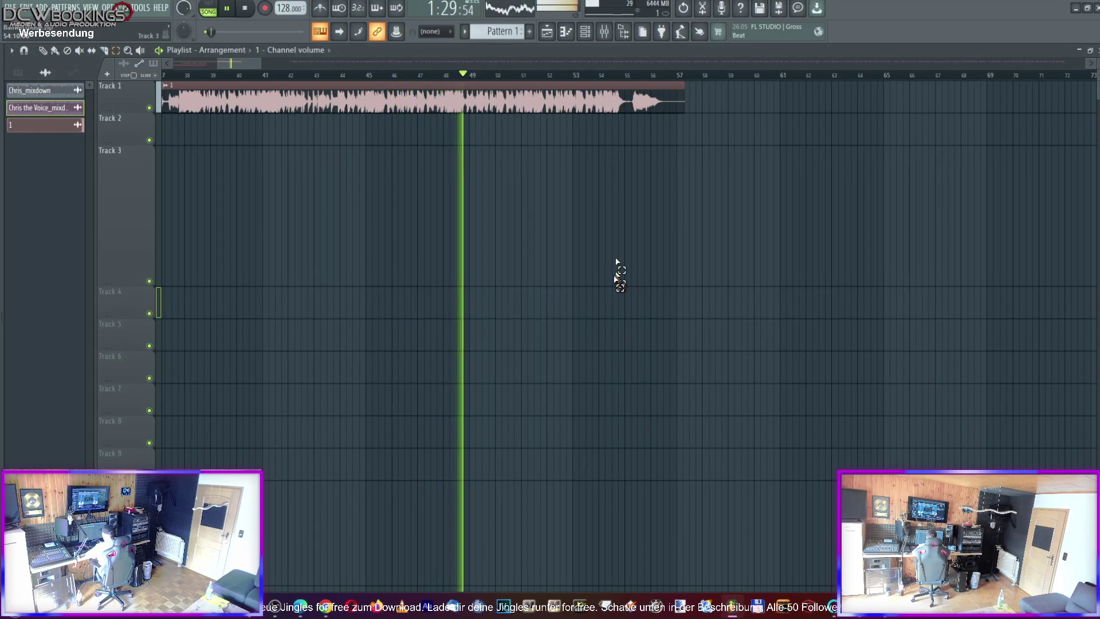
pyautogui.press('space')
# Switch to File Explorer, open the order's Musik folder and audition candidate songs in the media player
pyautogui.hotkey('alt', 'Tab')
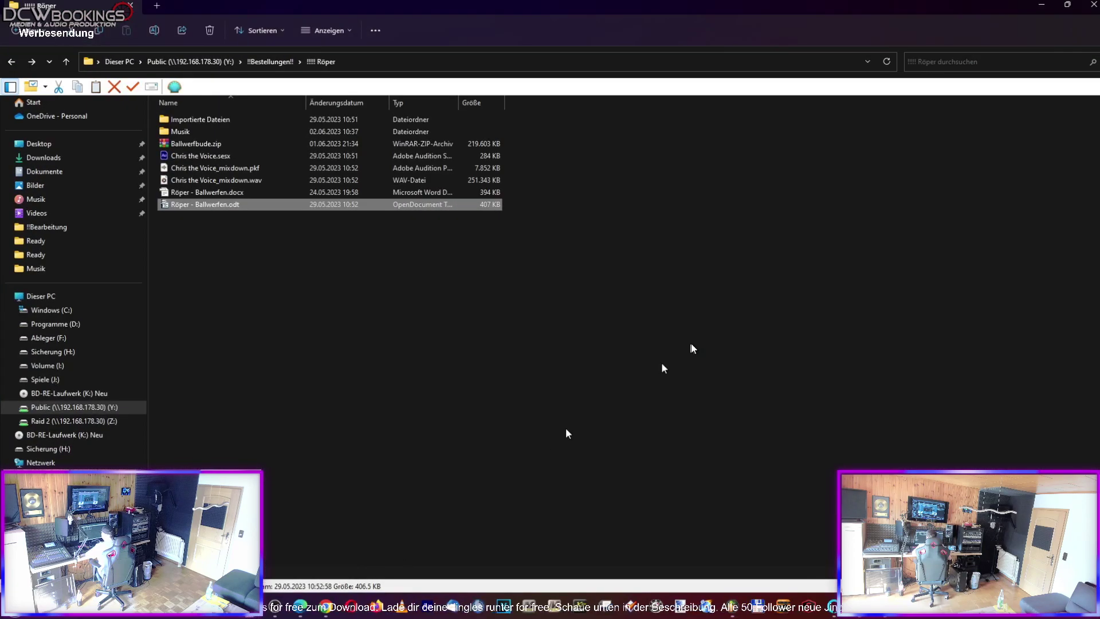
pyautogui.moveTo(241, 205); pyautogui.dragTo(179, 134)
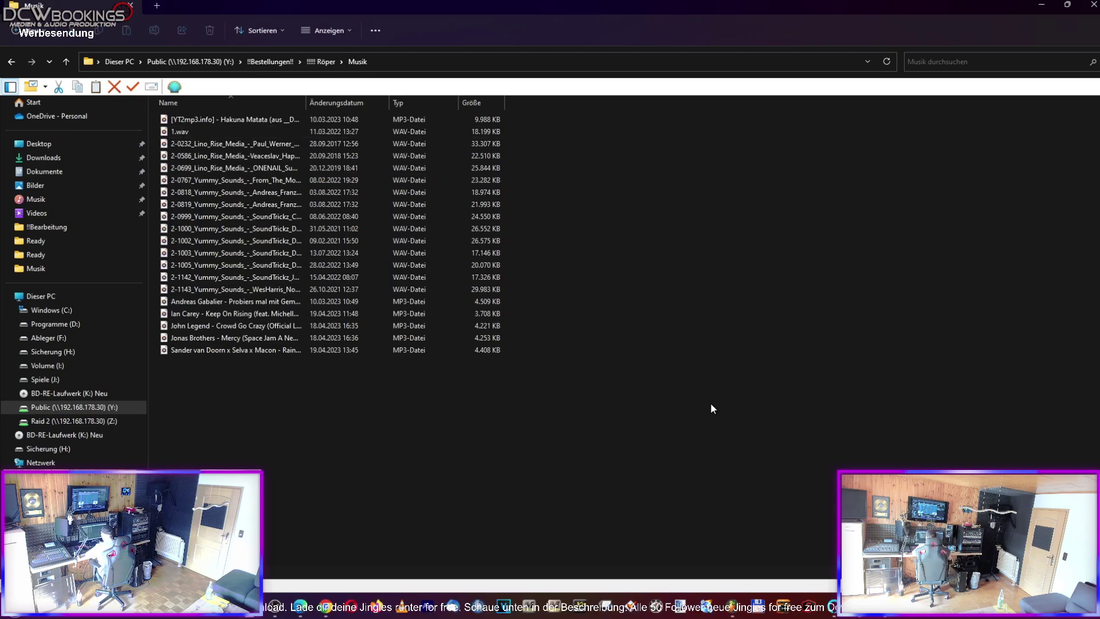
pyautogui.doubleClick(193, 314)
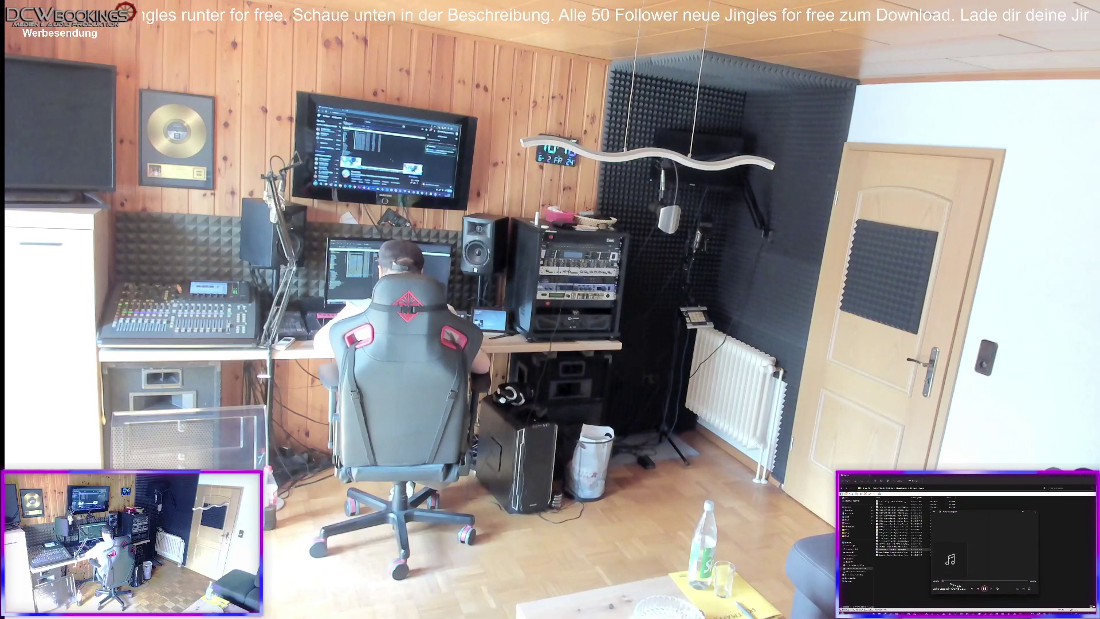
pyautogui.press('Return')
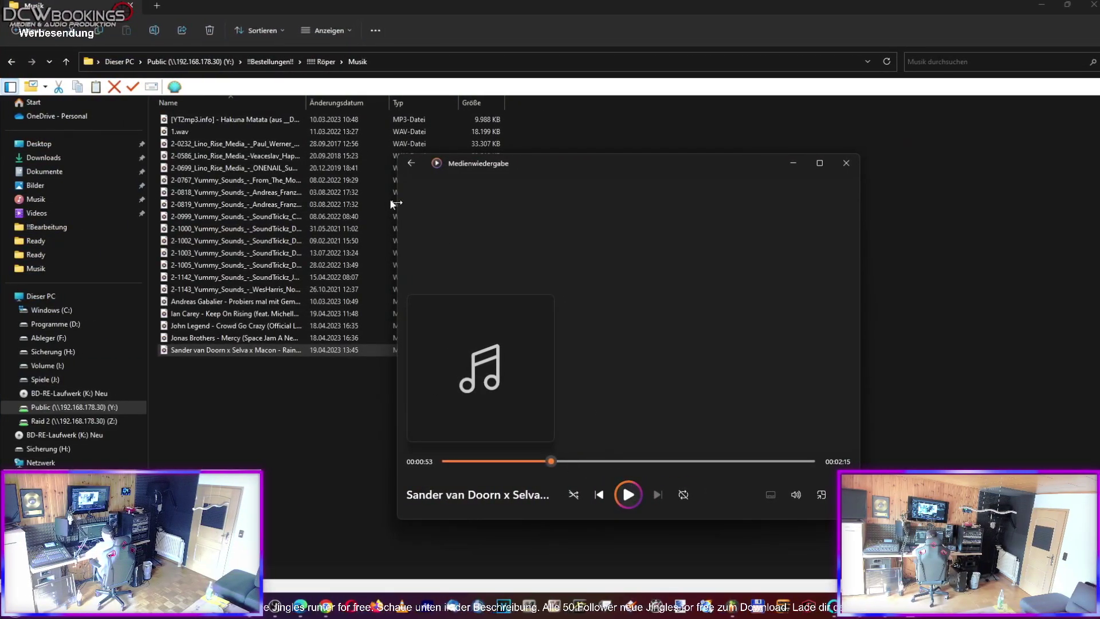
# Rename the Hakuna Matata MP3 to 2 and add it to FL Studio's playlist on Track 1 at about bar 59
pyautogui.click(226, 120)
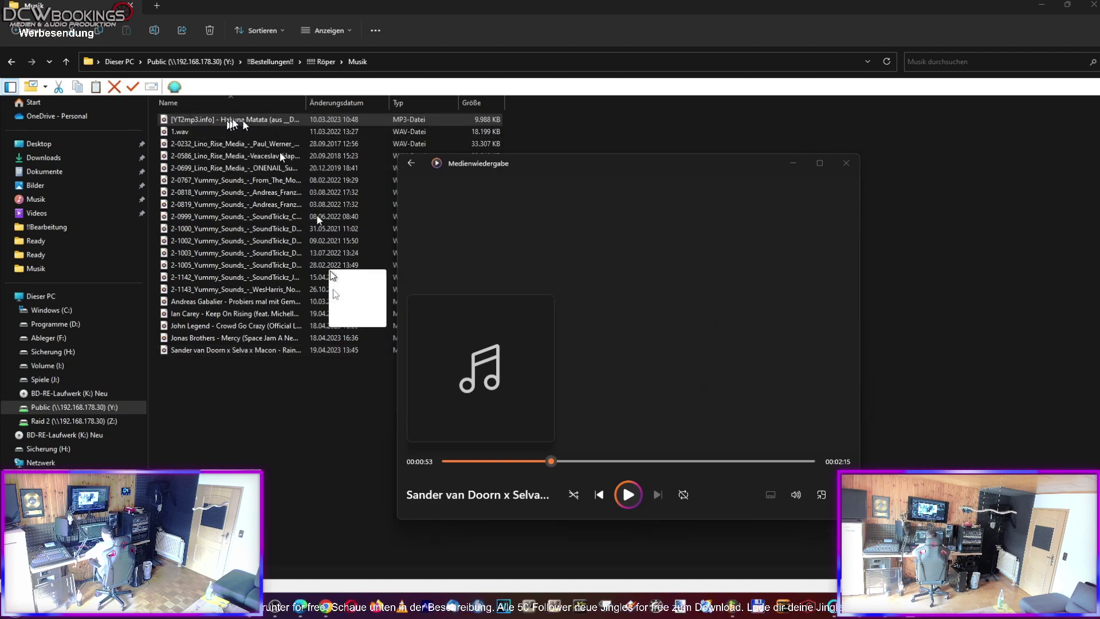
pyautogui.click(239, 120)
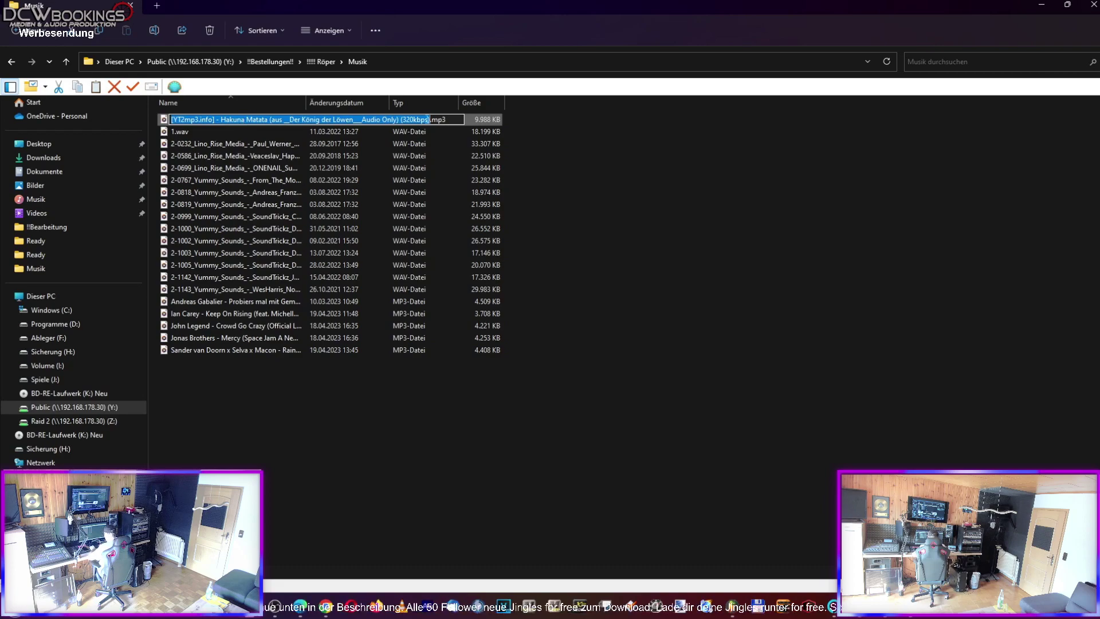
pyautogui.write('2')
pyautogui.press('Return')
pyautogui.moveTo(198, 123); pyautogui.dragTo(730, 151)
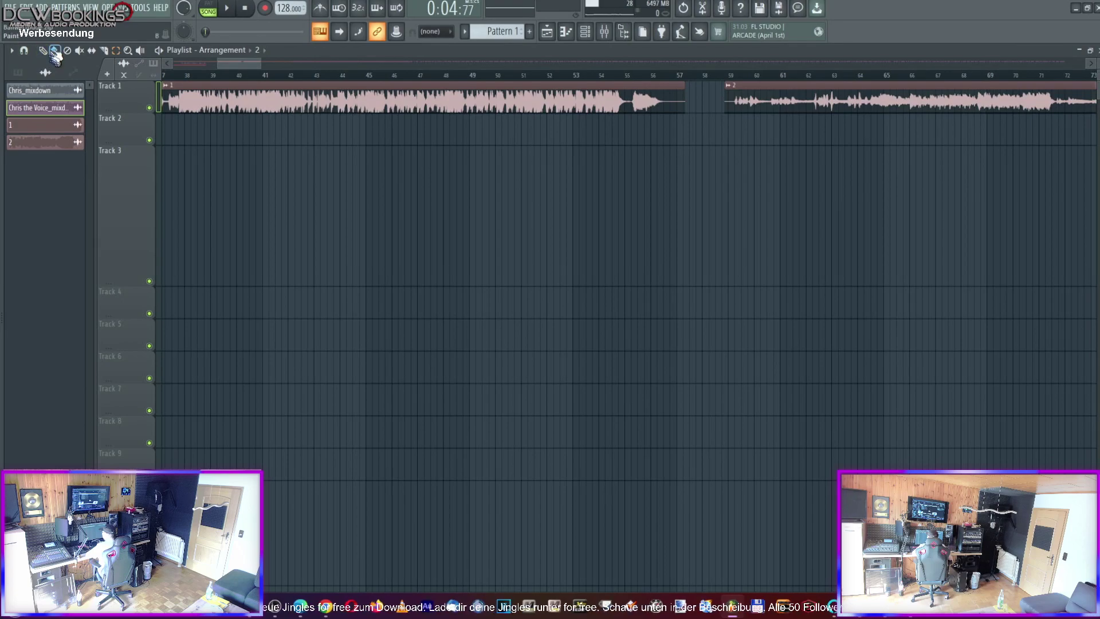
# Normalize the music clip 2 and move it earlier on Track 1 to about bar 58
pyautogui.doubleClick(853, 98)
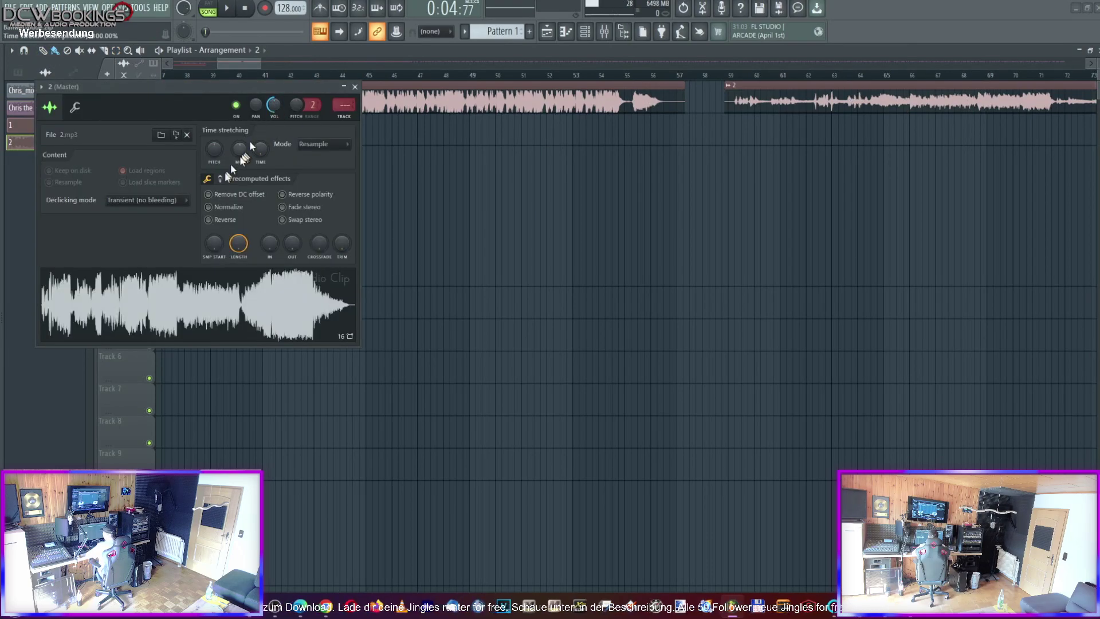
pyautogui.click(354, 87)
pyautogui.doubleClick(799, 101)
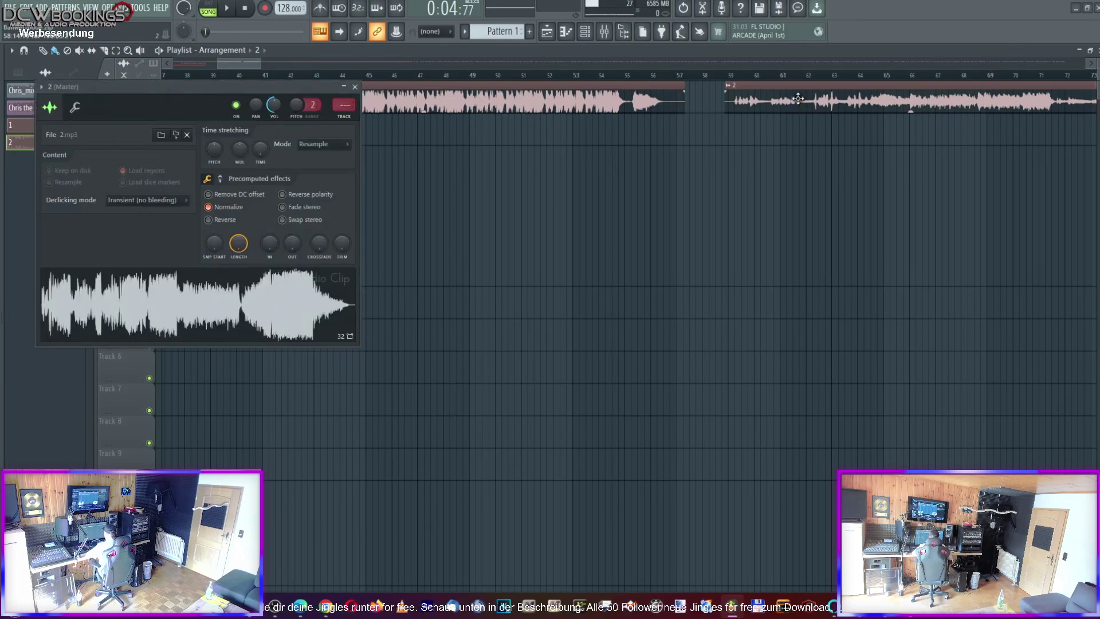
pyautogui.moveTo(798, 99); pyautogui.dragTo(776, 100)
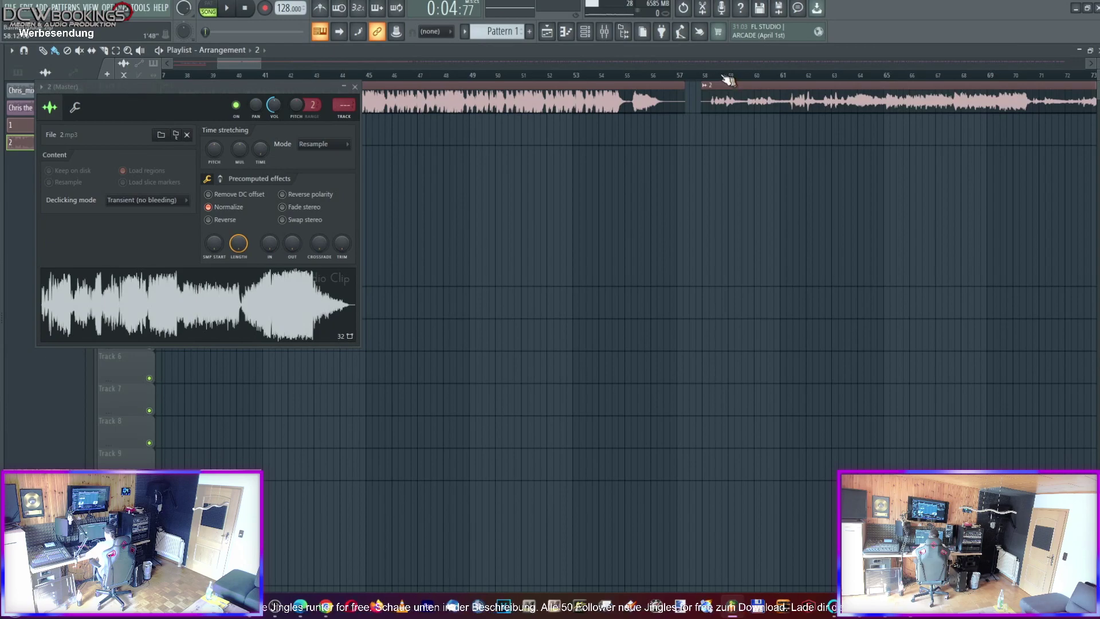
# Close the settings of music clip 2 and audition the song from its start, then from about bars 63 and 67
pyautogui.press('space')
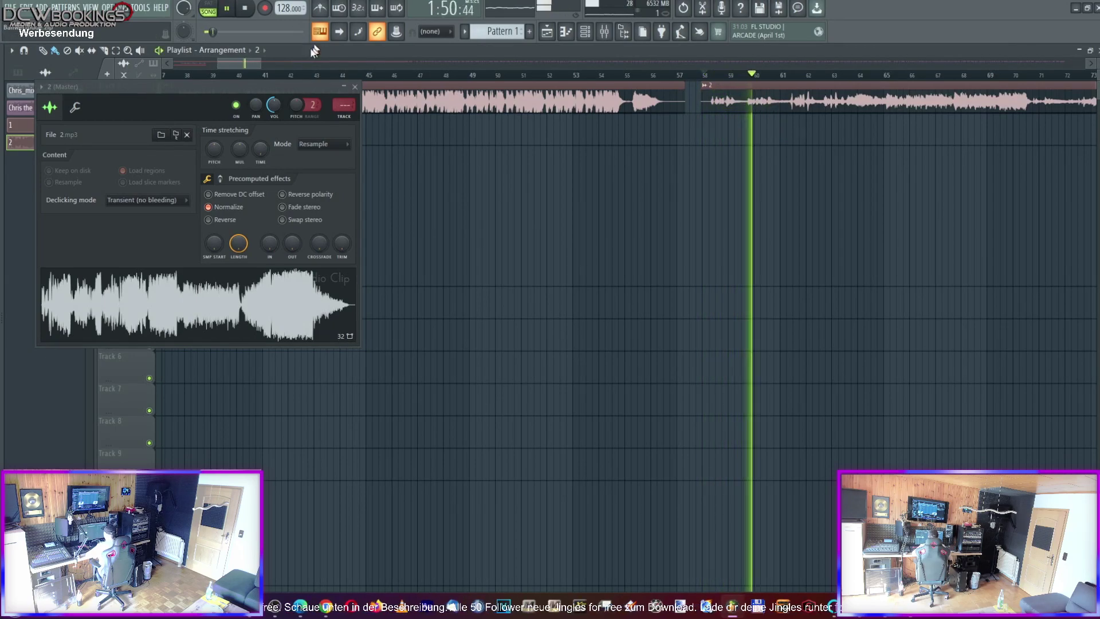
pyautogui.moveTo(252, 63); pyautogui.dragTo(267, 63)
pyautogui.click(354, 86)
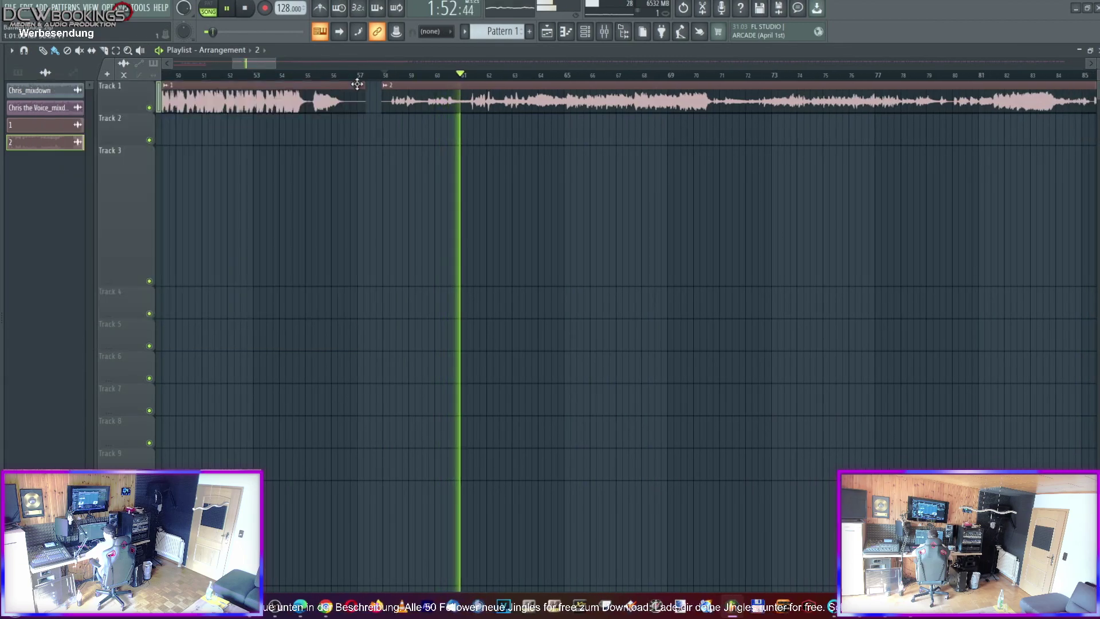
pyautogui.click(528, 81)
pyautogui.click(622, 81)
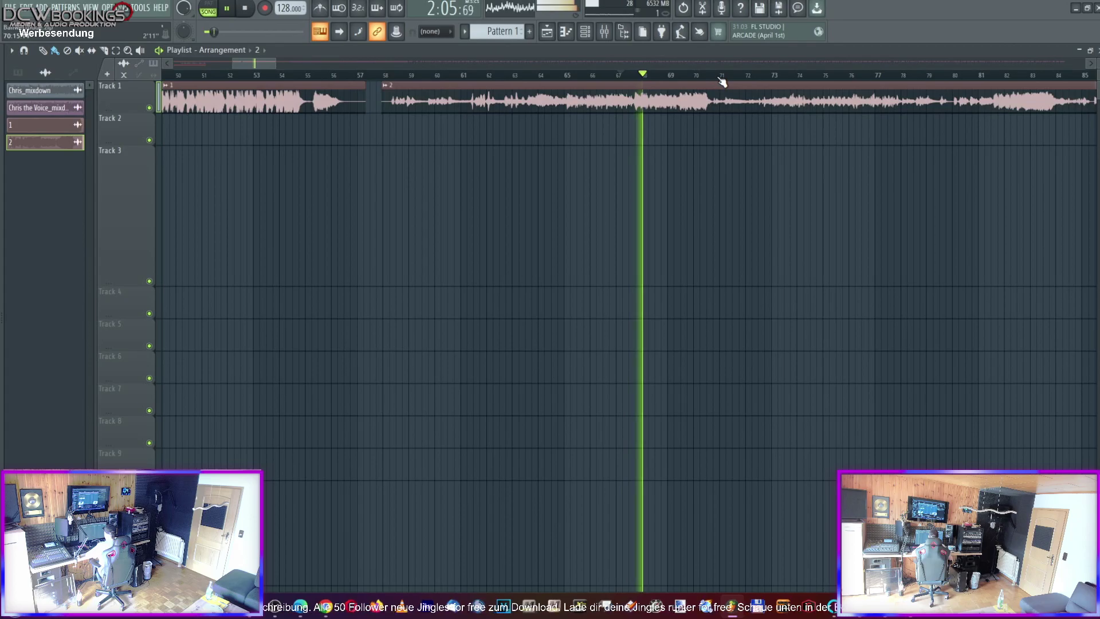
pyautogui.moveTo(258, 63); pyautogui.dragTo(295, 67)
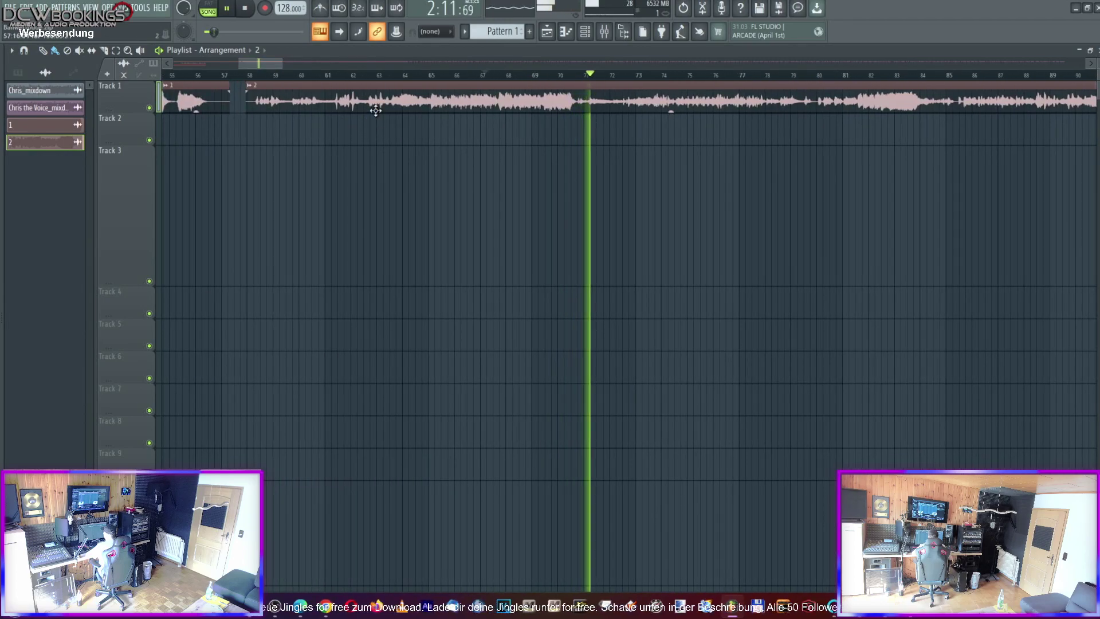
# Move music clip 2 to Track 2 and shift all remaining voice clips on Track 1 to start at about bar 214
pyautogui.moveTo(385, 101); pyautogui.dragTo(379, 133)
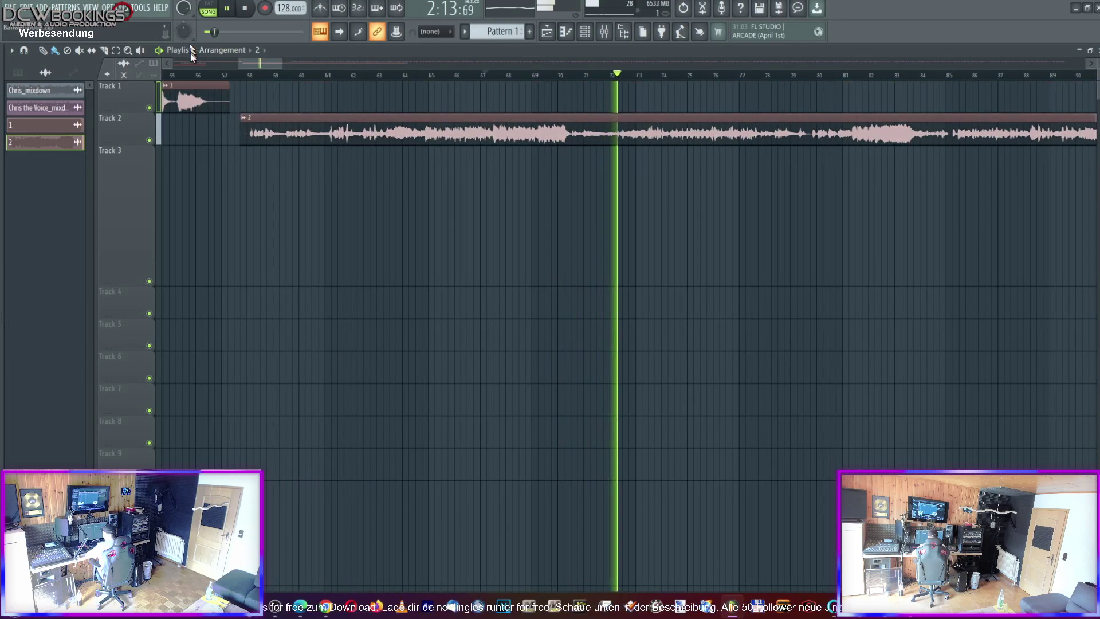
pyautogui.moveTo(263, 61); pyautogui.dragTo(152, 48)
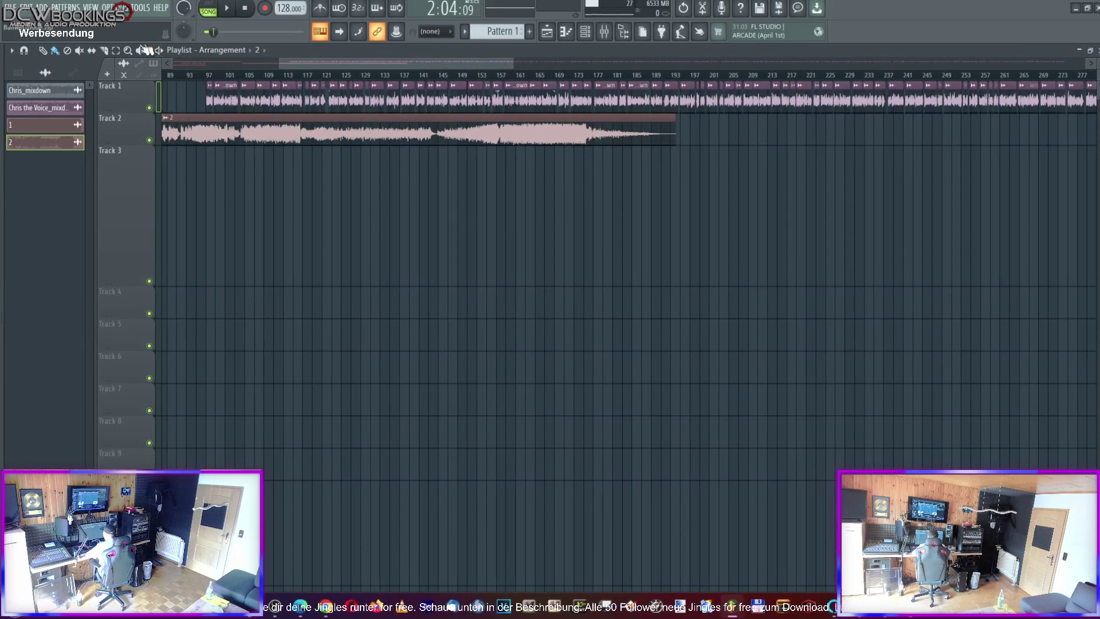
pyautogui.moveTo(198, 103); pyautogui.dragTo(1029, 75)
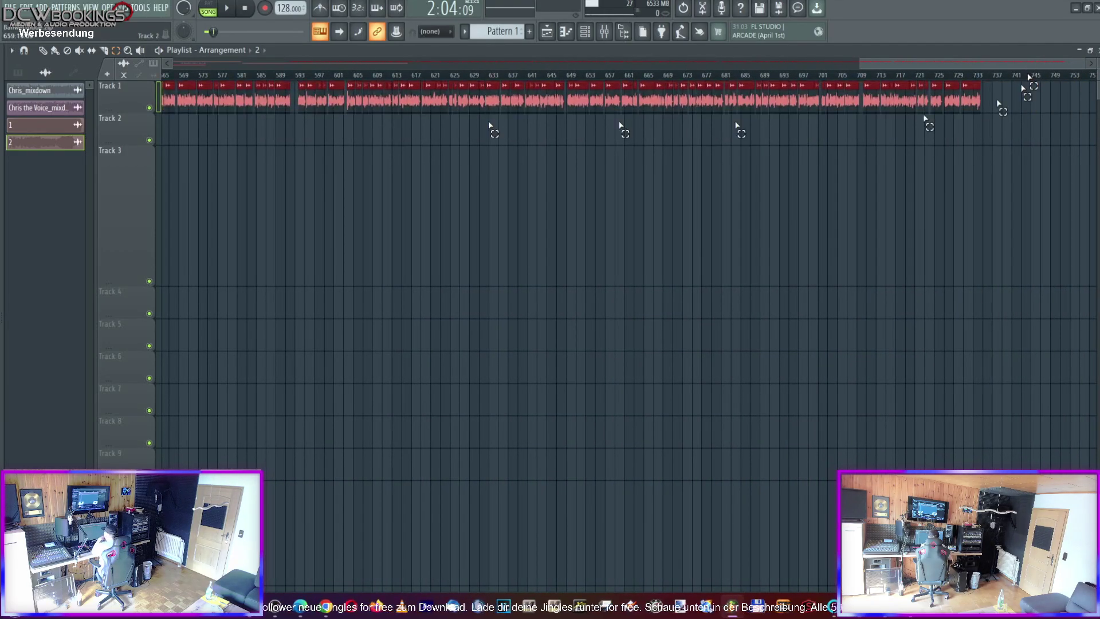
pyautogui.moveTo(949, 57); pyautogui.dragTo(192, 53)
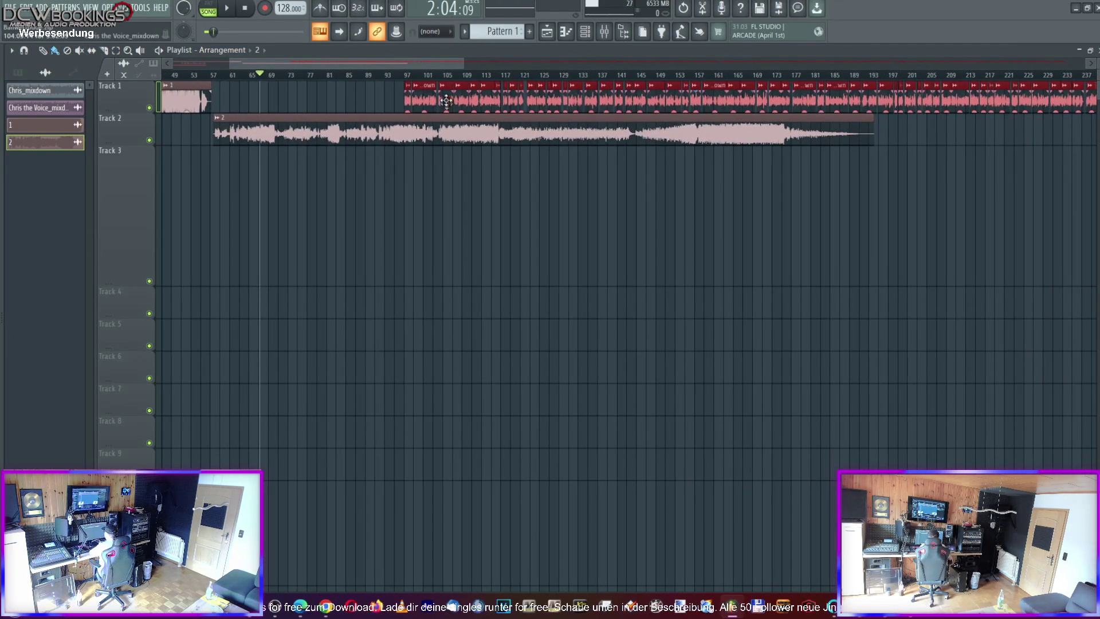
pyautogui.moveTo(425, 99); pyautogui.dragTo(990, 98)
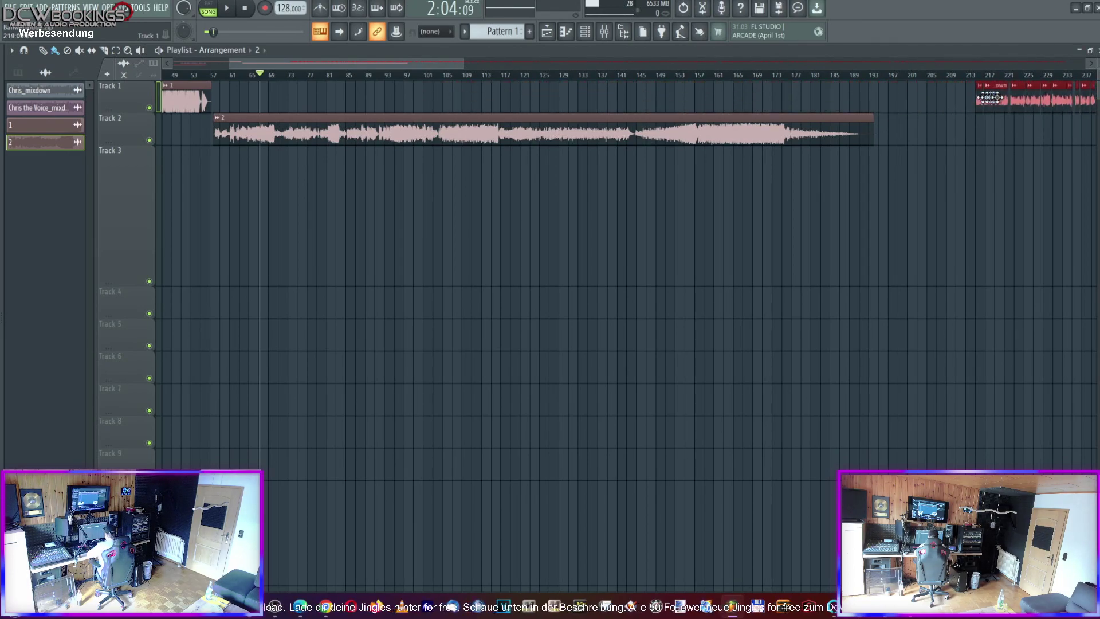
pyautogui.hscroll(-5, 271, 69)
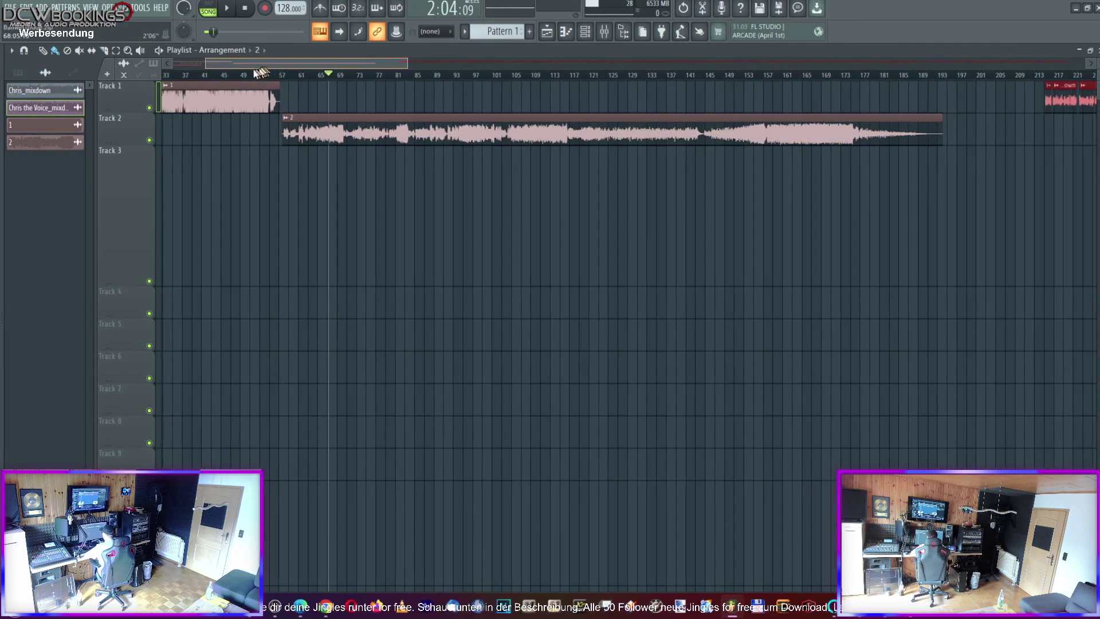
# Move music clip 2 back to Track 1 so it starts at about bar 56, near the end of the first music
pyautogui.click(198, 76)
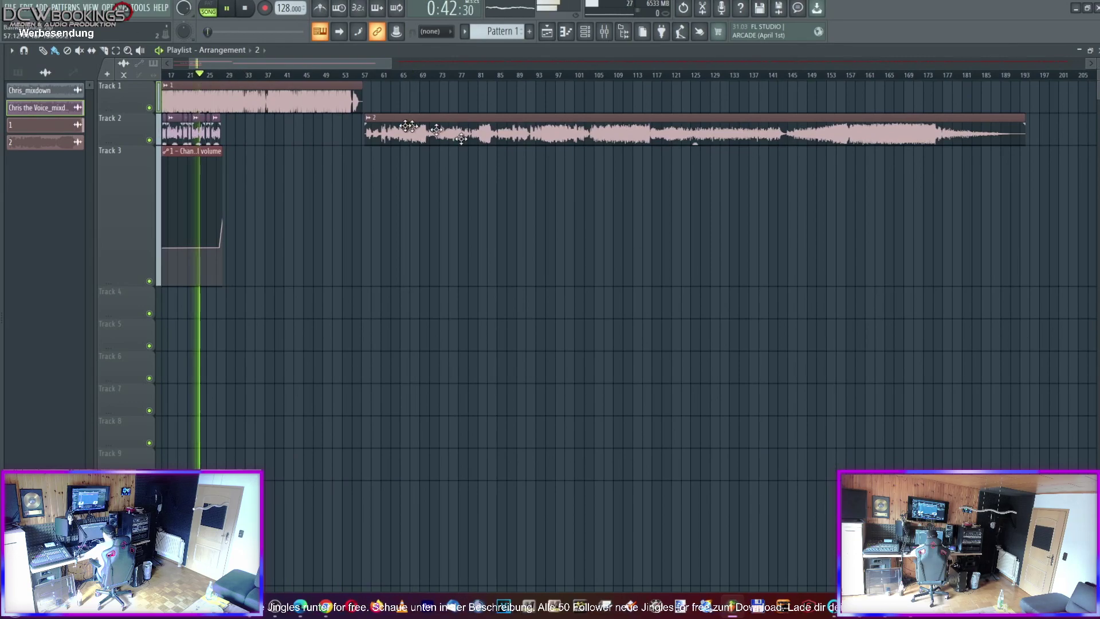
pyautogui.moveTo(388, 64); pyautogui.dragTo(274, 65)
pyautogui.moveTo(521, 143); pyautogui.dragTo(494, 102)
pyautogui.doubleClick(518, 94)
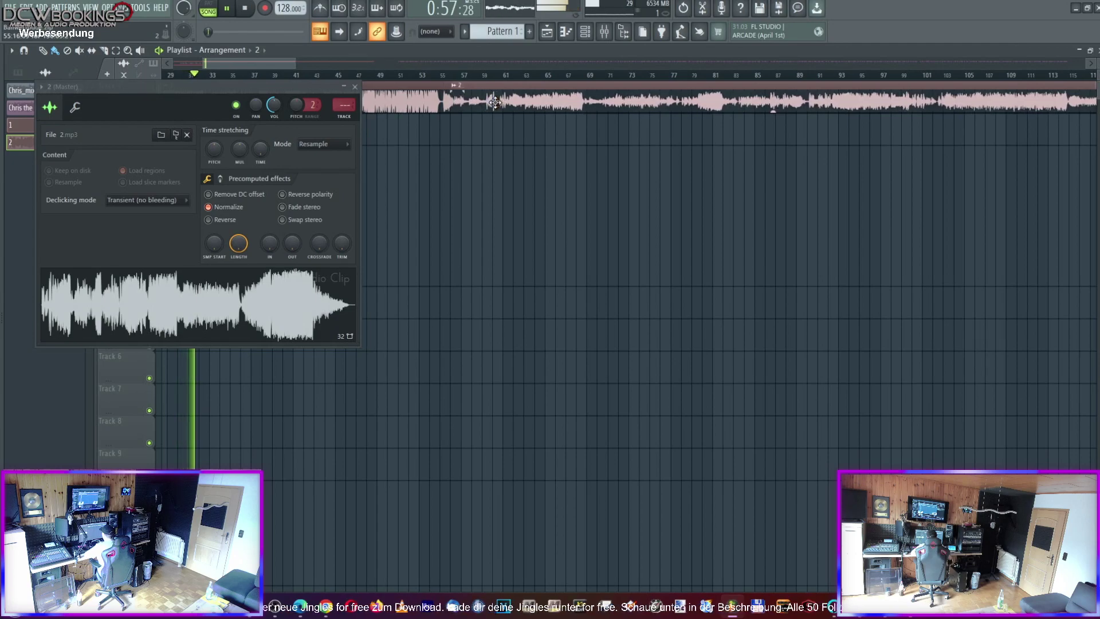
pyautogui.click(354, 87)
# Audition the transition between the two music clips from about bar 54, then music clip 2 from about bar 84
pyautogui.click(433, 75)
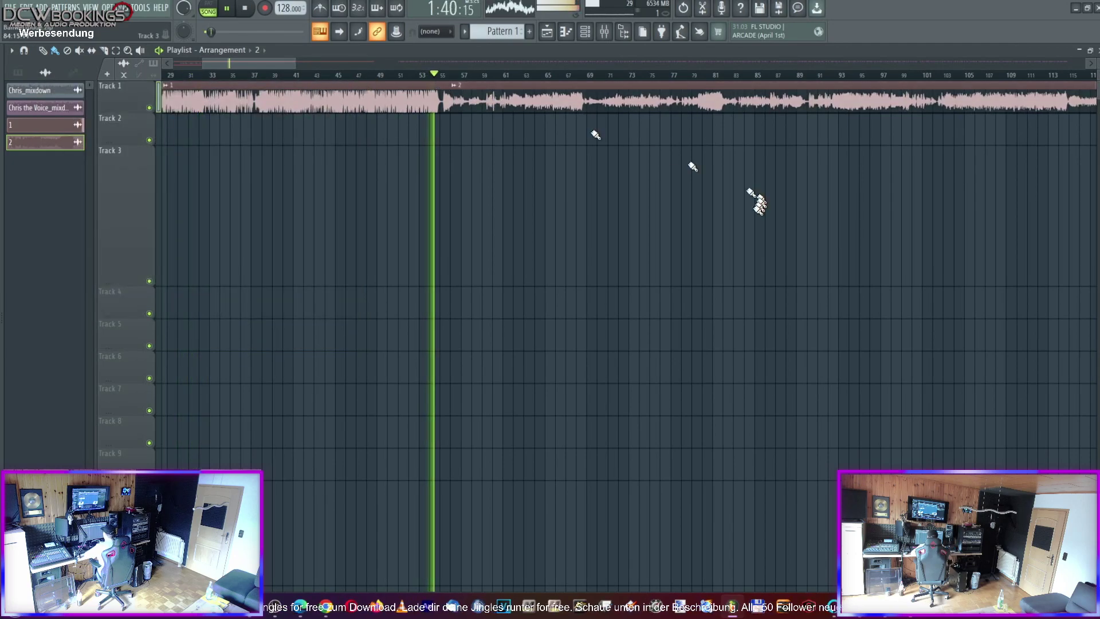
pyautogui.doubleClick(532, 93)
pyautogui.moveTo(256, 64); pyautogui.dragTo(298, 63)
pyautogui.click(354, 85)
pyautogui.click(335, 80)
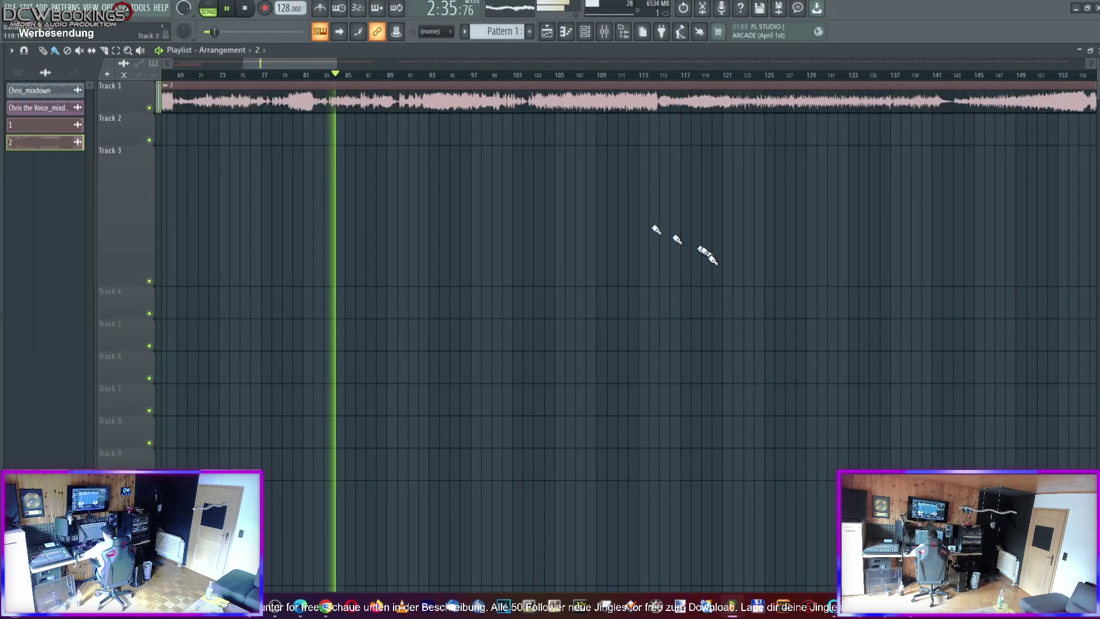
# Show the mixer maximized and open the Master track's Ozone 9 to check the levels of music clip 2 during playback
pyautogui.click(604, 32)
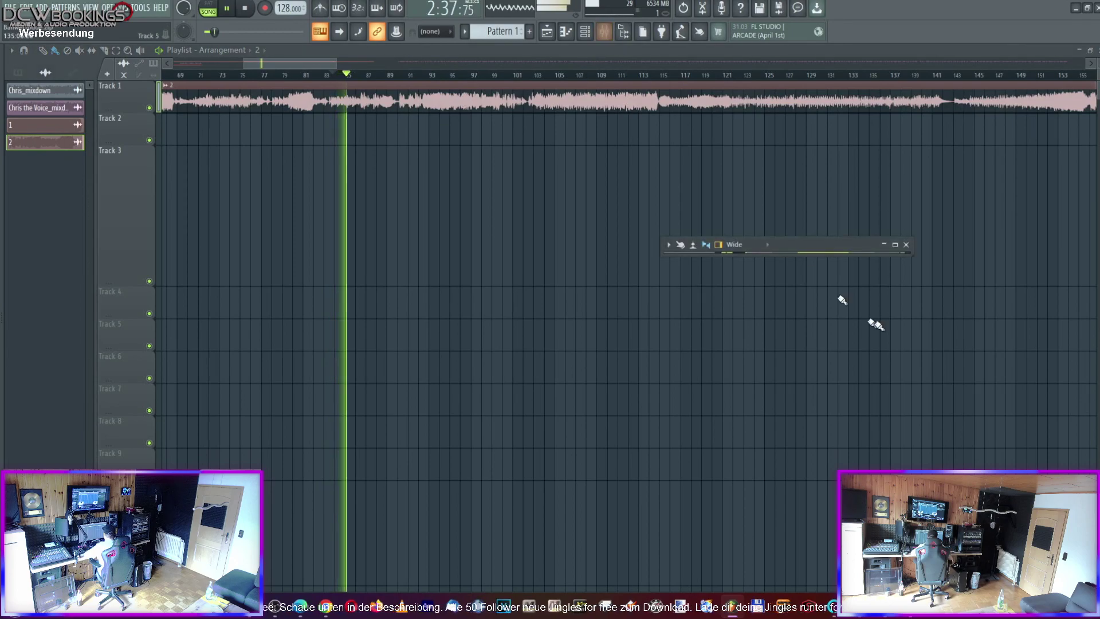
pyautogui.click(895, 248)
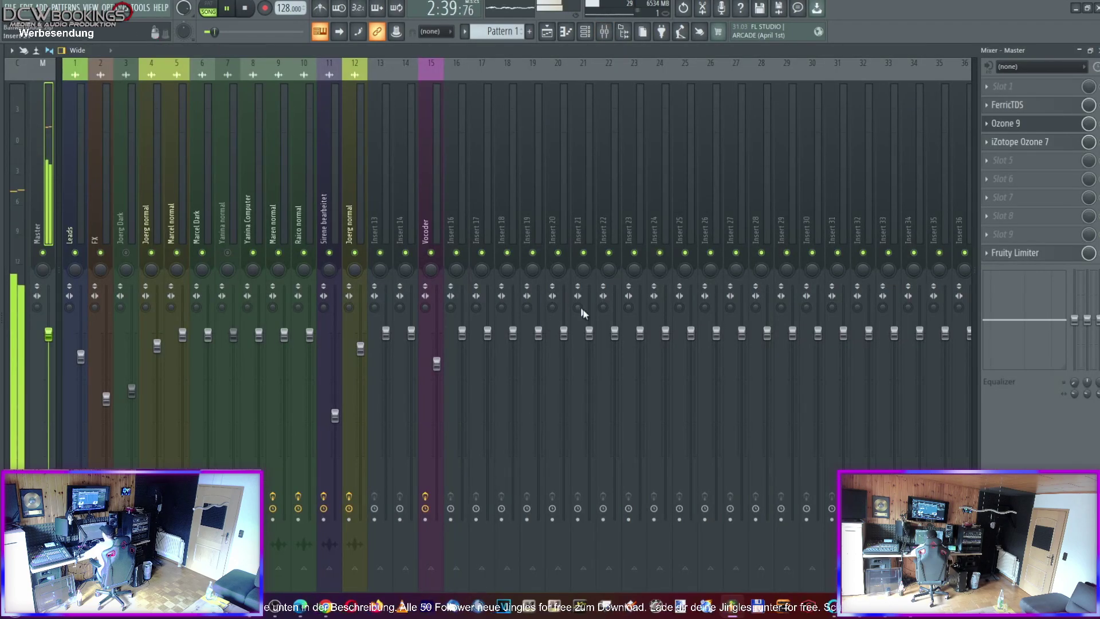
pyautogui.click(1008, 124)
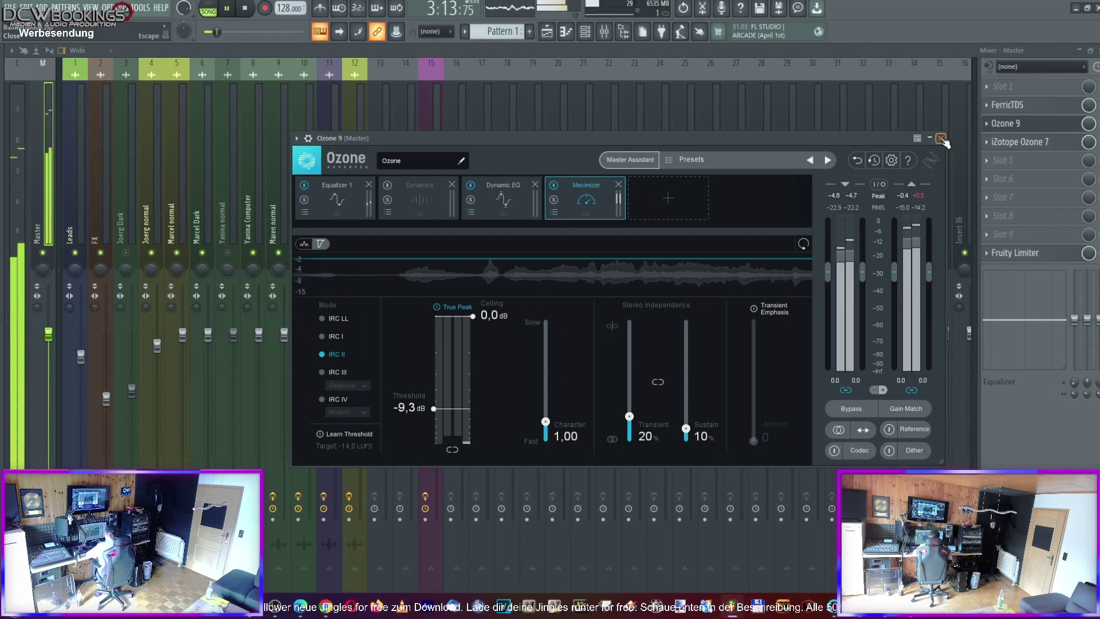
# Check the channel settings of music clip 2, close them and return to the maximized playlist
pyautogui.click(1079, 51)
pyautogui.doubleClick(573, 102)
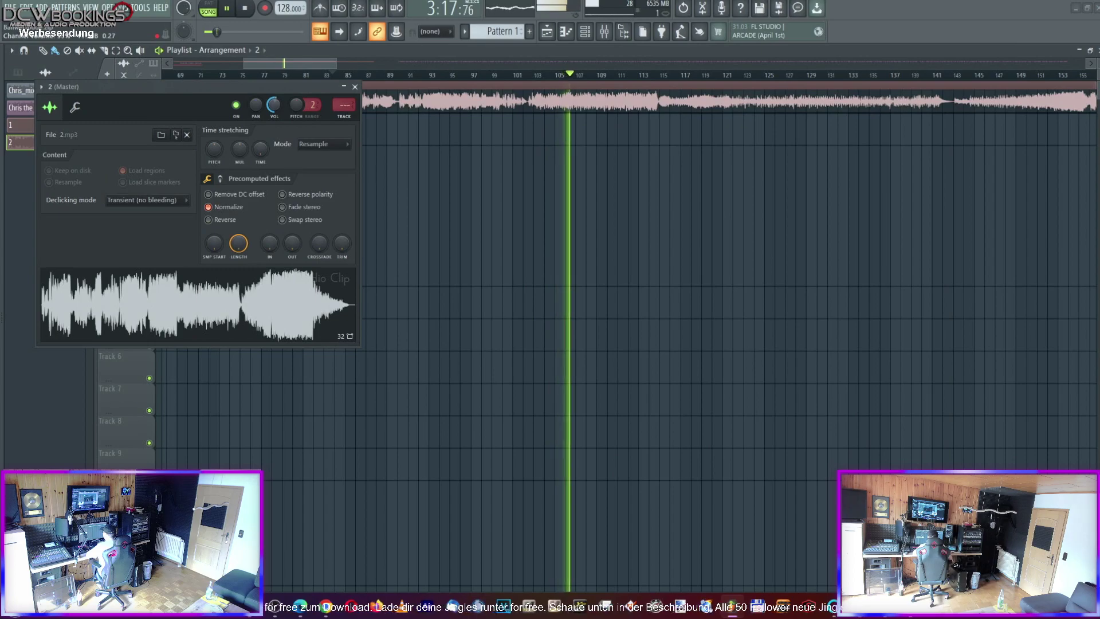
pyautogui.click(1091, 53)
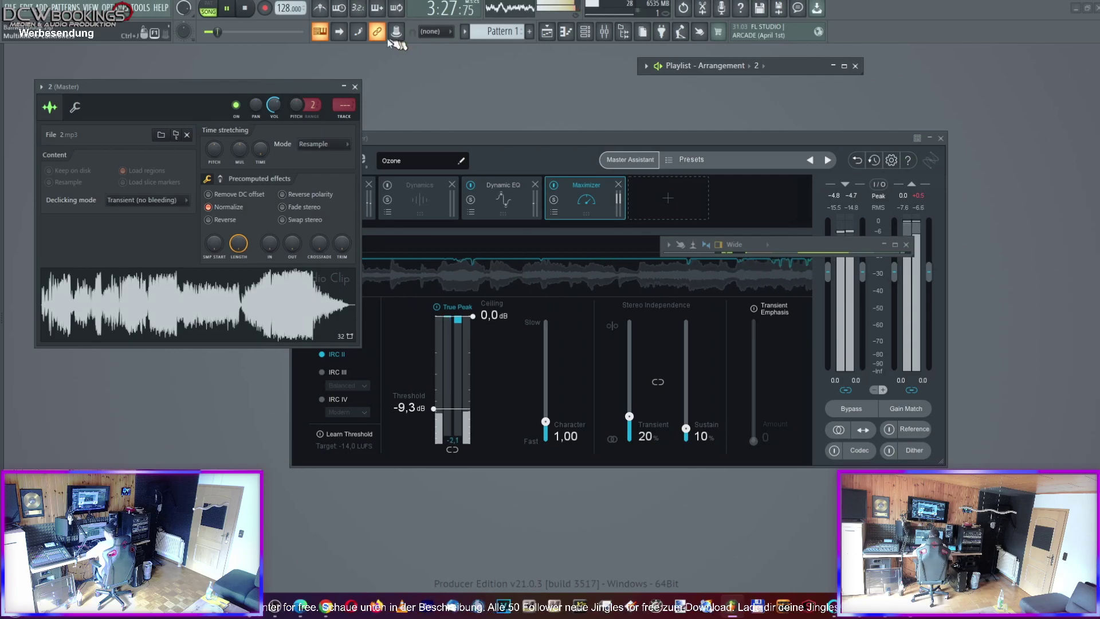
pyautogui.click(355, 87)
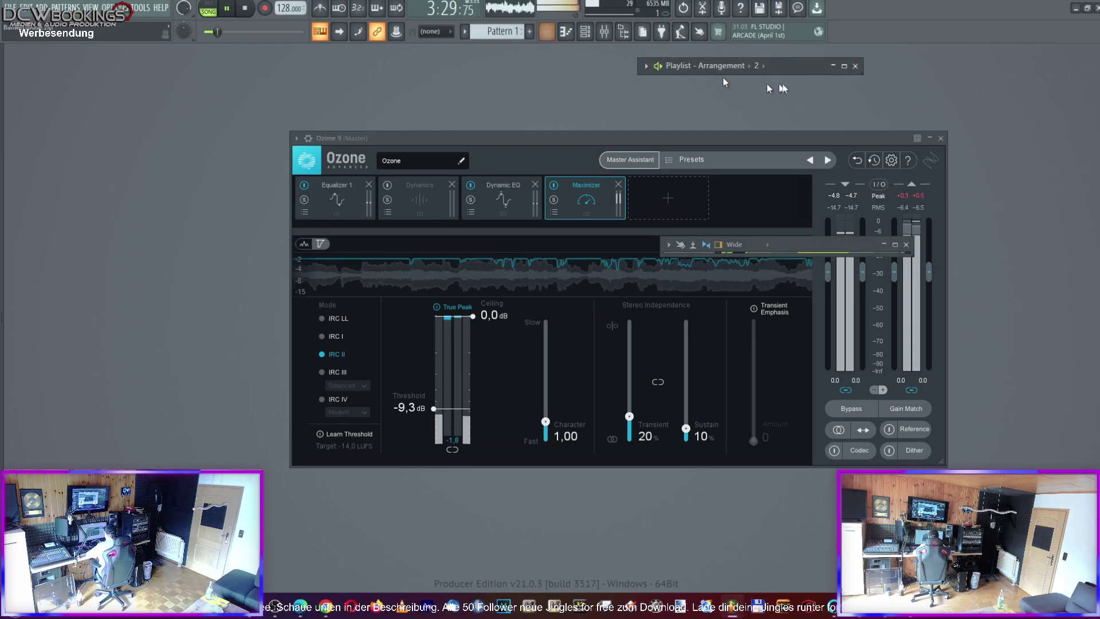
pyautogui.click(844, 66)
pyautogui.scroll(3, 323, 77)
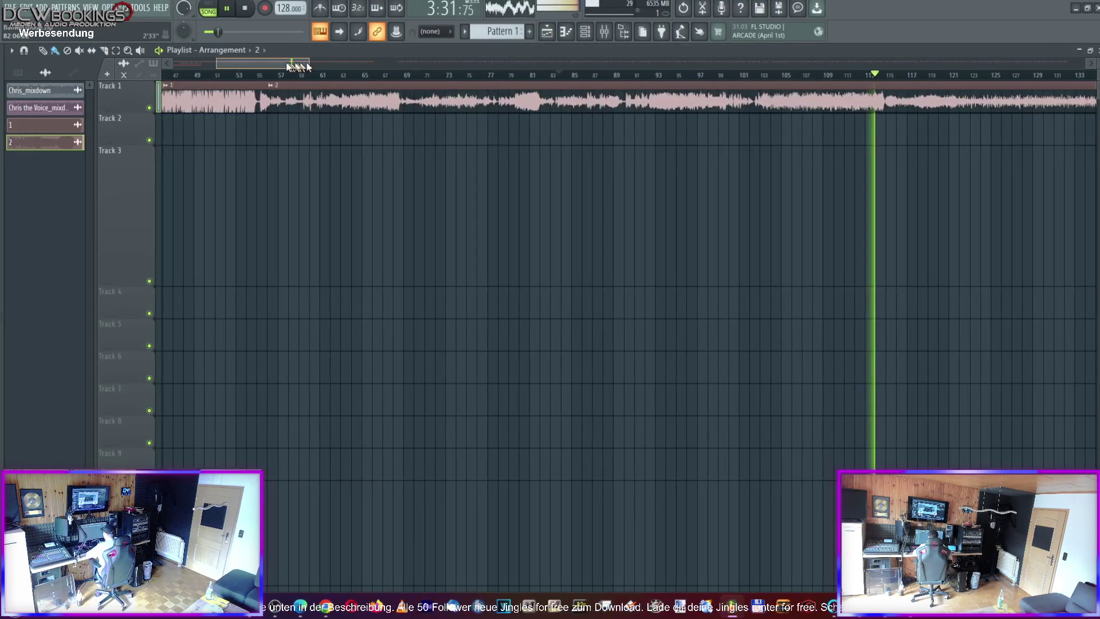
# Audition music clip 2 from its beginning near bar 56, from about bar 145 and from about bar 161
pyautogui.click(346, 75)
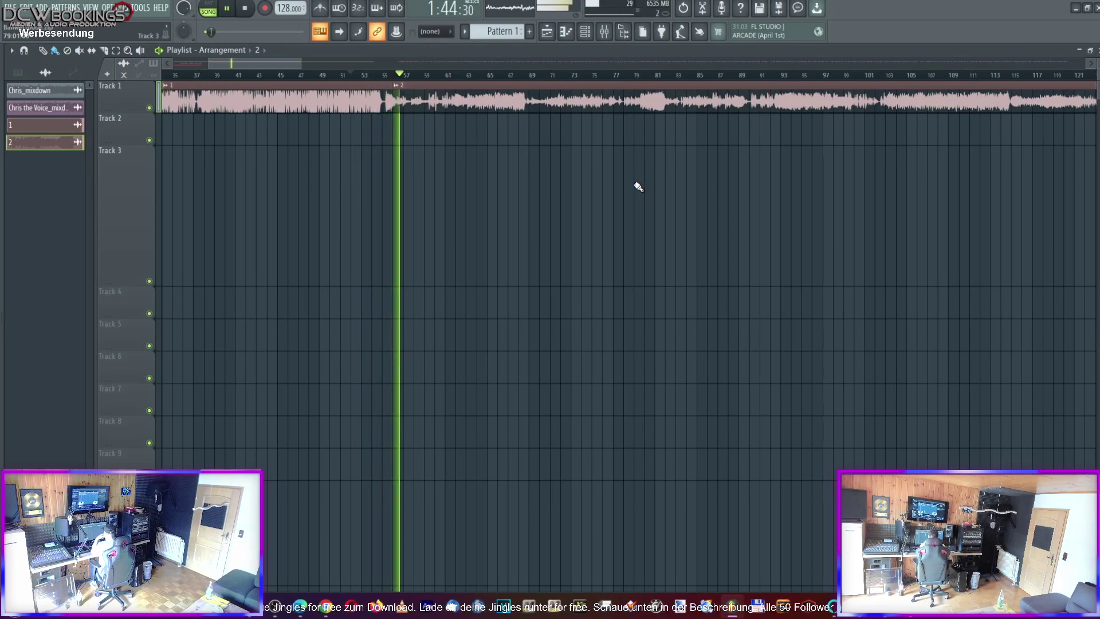
pyautogui.moveTo(277, 69); pyautogui.dragTo(378, 64)
pyautogui.click(344, 73)
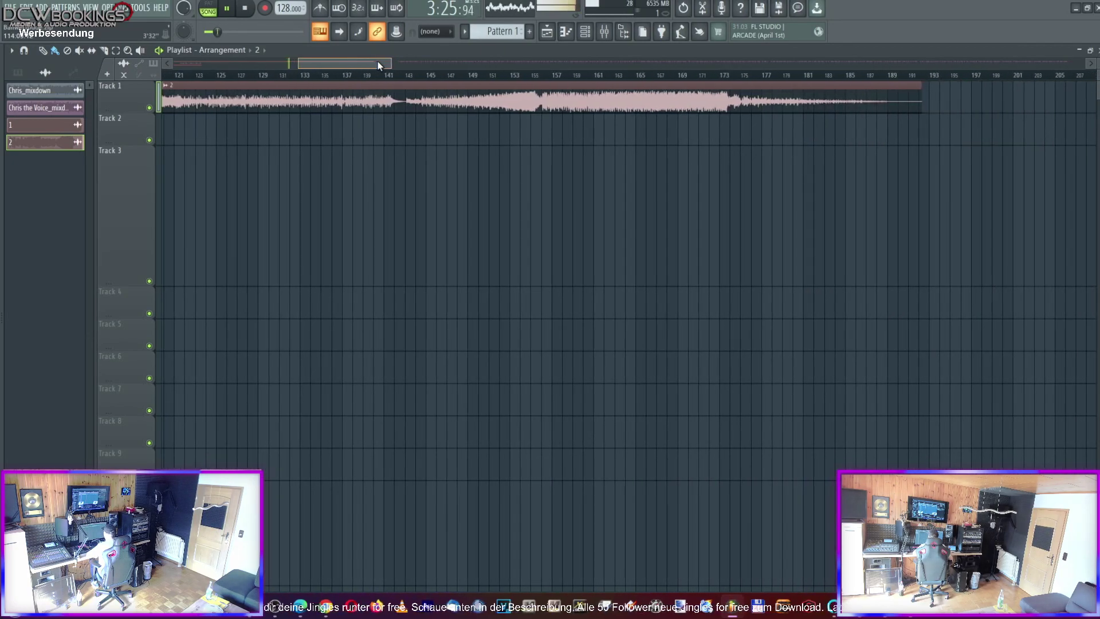
pyautogui.click(430, 77)
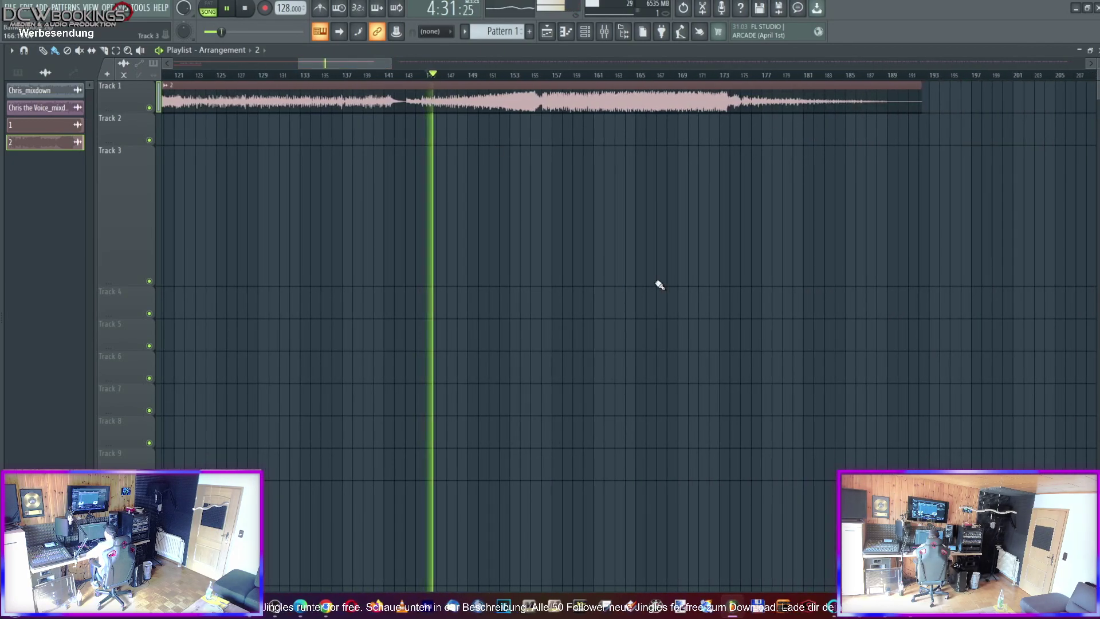
pyautogui.click(595, 76)
# Move the first group of remaining voice clips, at about bars 215 to 247, from Track 1 to Track 2
pyautogui.moveTo(337, 62); pyautogui.dragTo(460, 64)
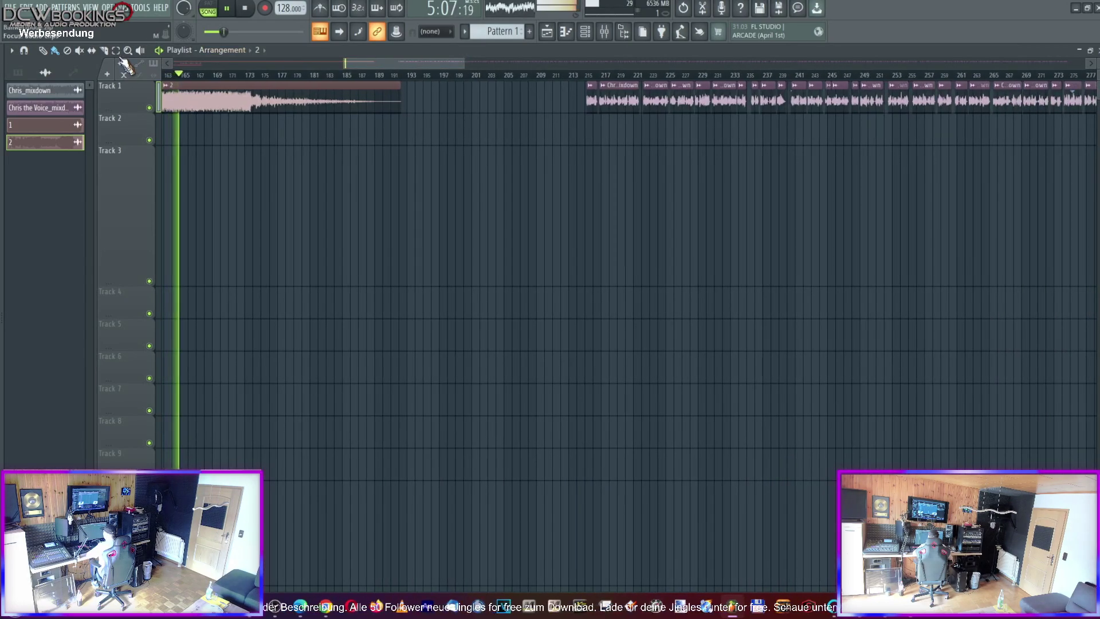
pyautogui.moveTo(558, 100); pyautogui.dragTo(849, 110)
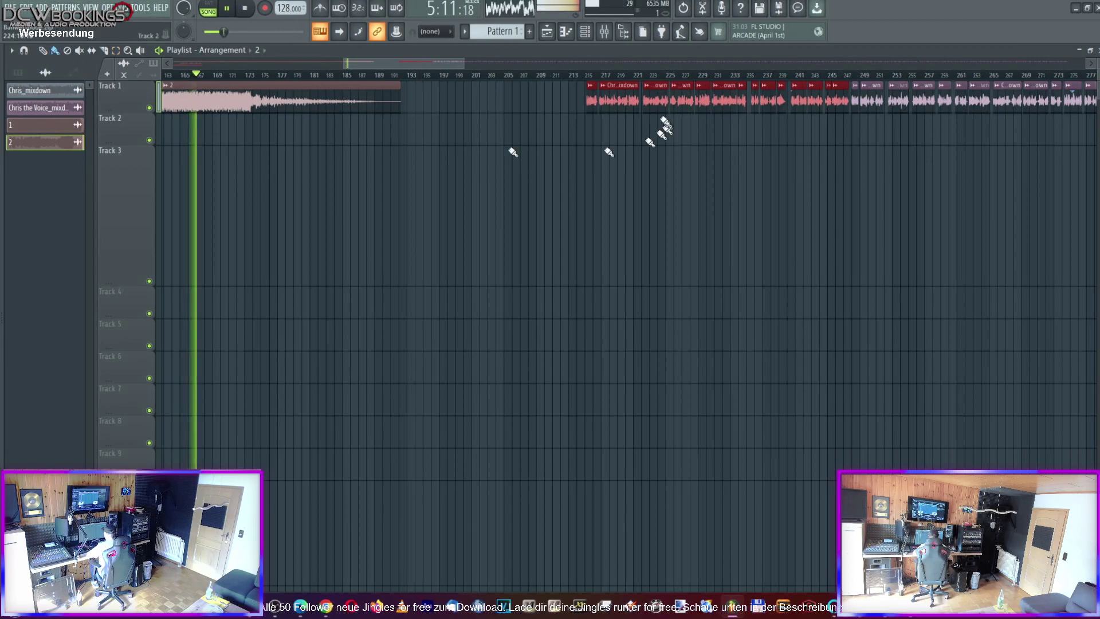
pyautogui.moveTo(650, 97); pyautogui.dragTo(658, 130)
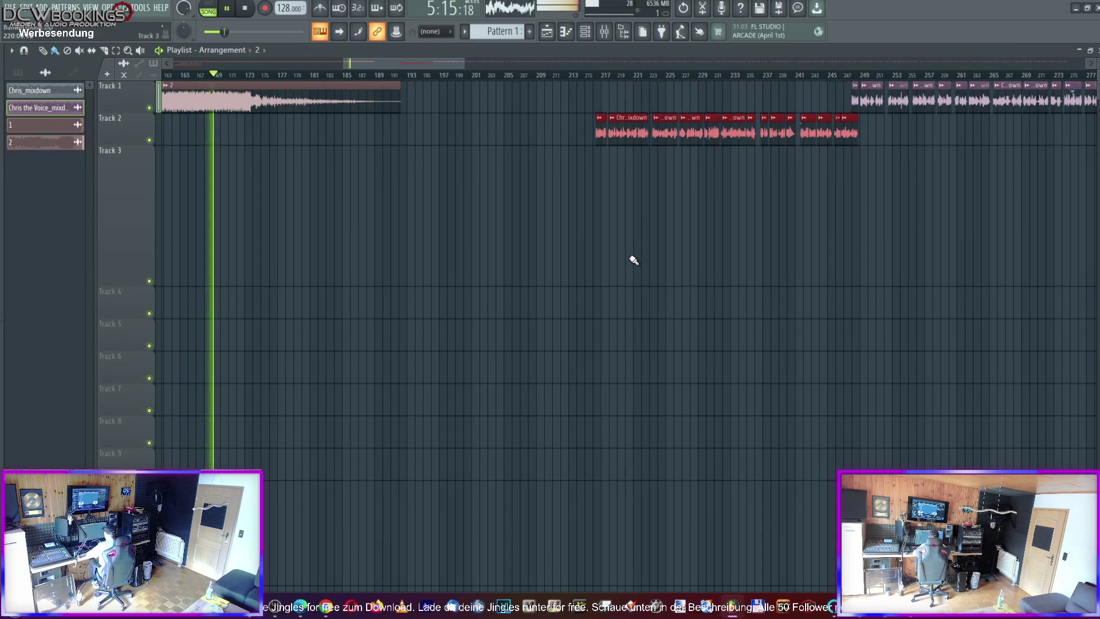
# Move all the other voice clips from Track 1 to Track 2 so they start at about bar 261
pyautogui.moveTo(349, 65); pyautogui.dragTo(1077, 66)
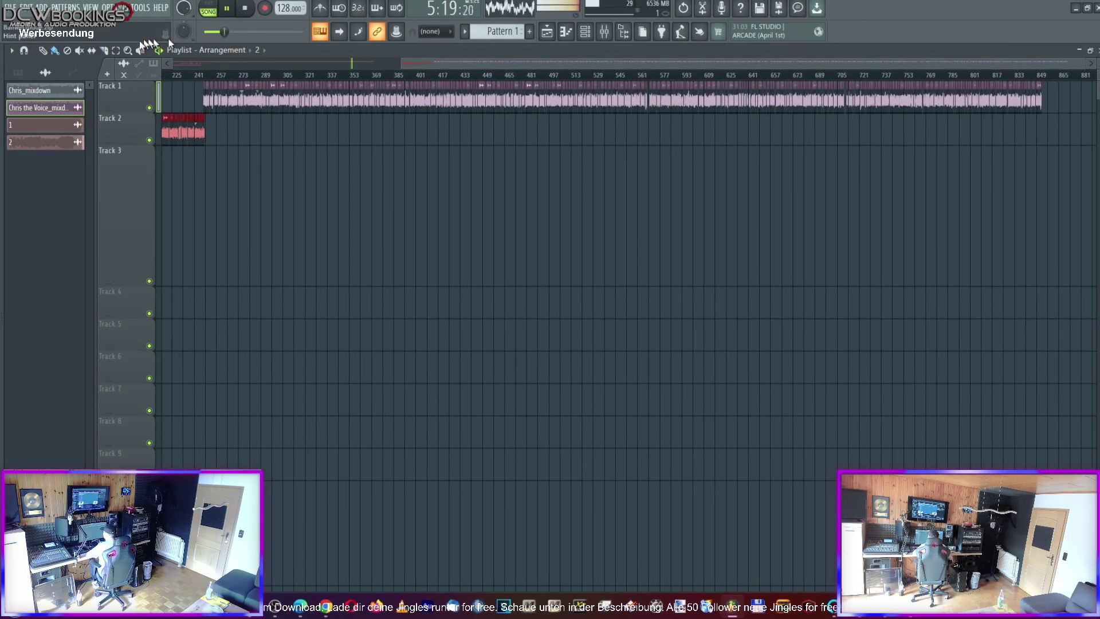
pyautogui.moveTo(191, 98); pyautogui.dragTo(1072, 100)
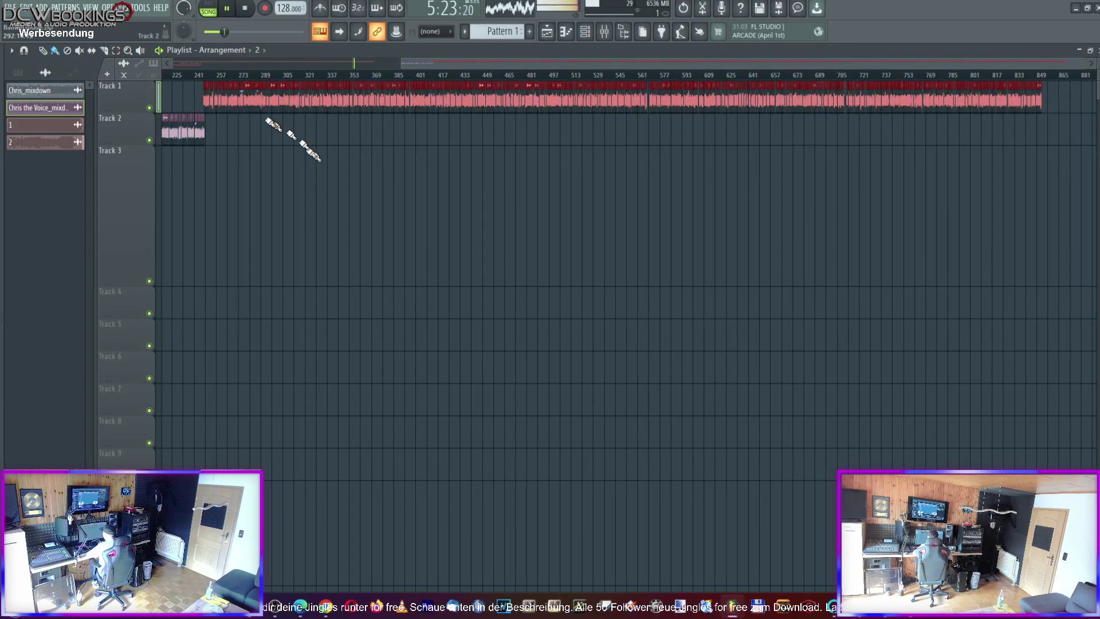
pyautogui.moveTo(253, 106); pyautogui.dragTo(273, 144)
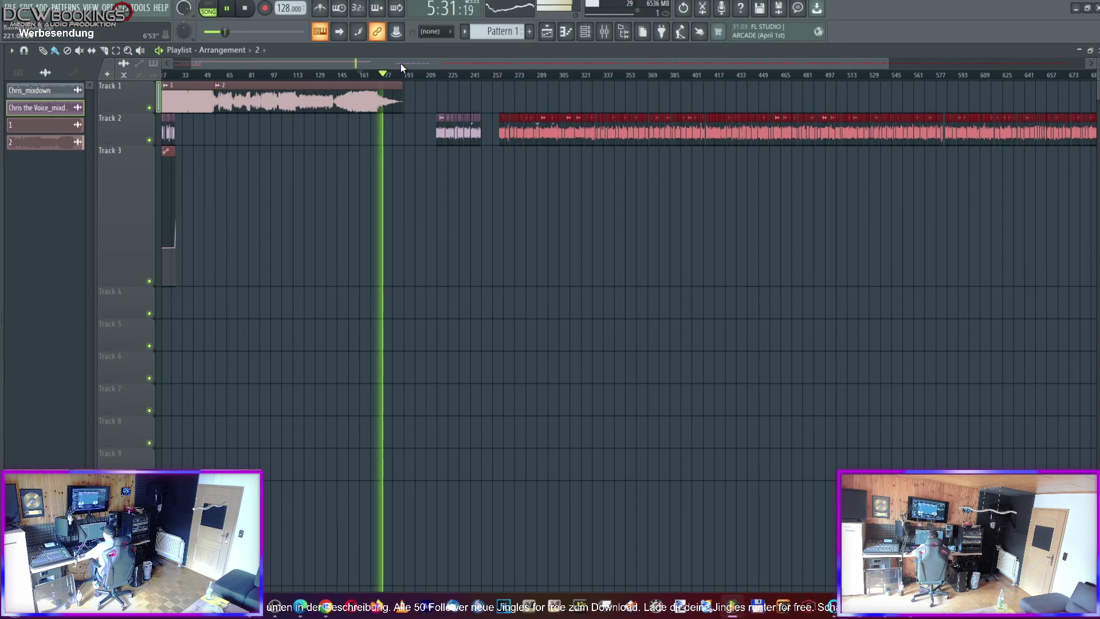
# Stop playback, review the arrangement and place the playhead at about bar 173, where music clip 2 begins to fade
pyautogui.moveTo(885, 63); pyautogui.dragTo(539, 63)
pyautogui.click(226, 11)
pyautogui.hscroll(-3, 495, 67)
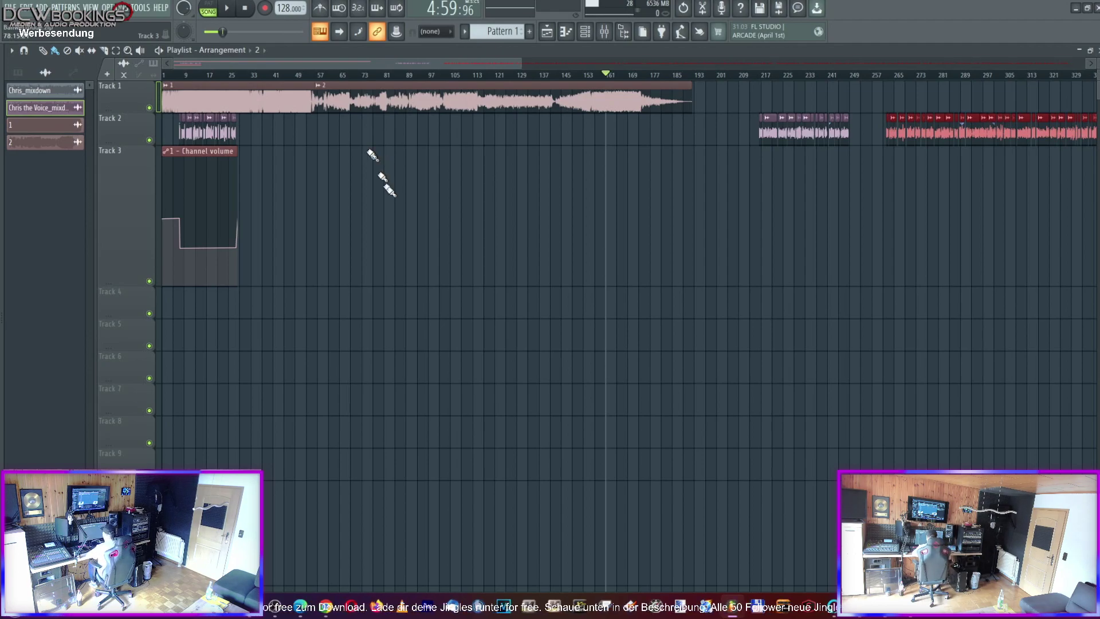
pyautogui.hscroll(4, 493, 80)
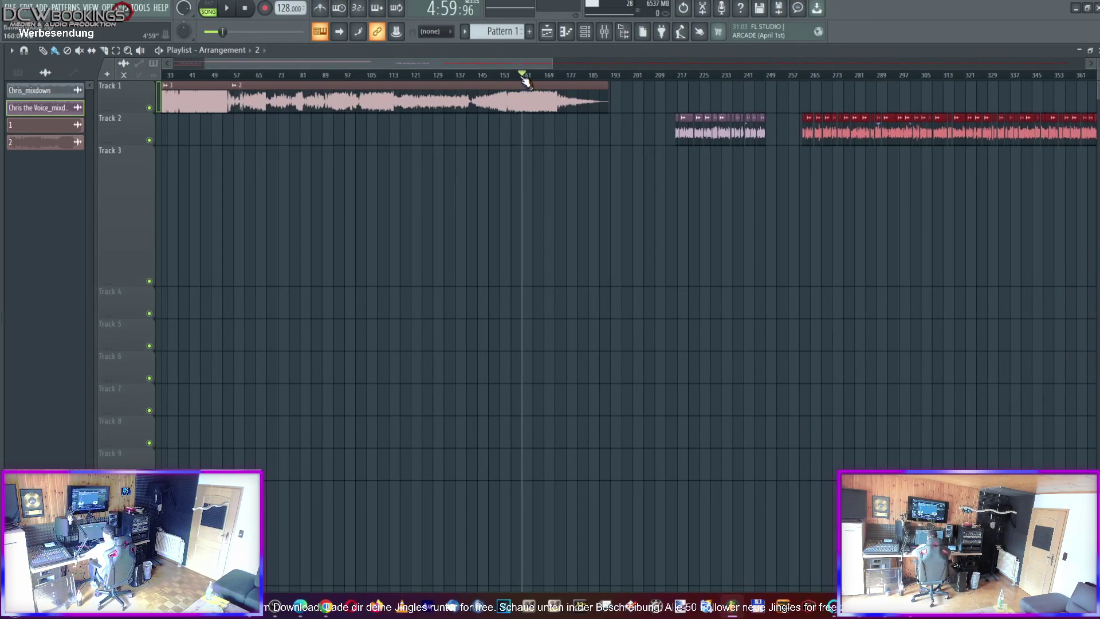
pyautogui.moveTo(524, 82); pyautogui.dragTo(554, 92)
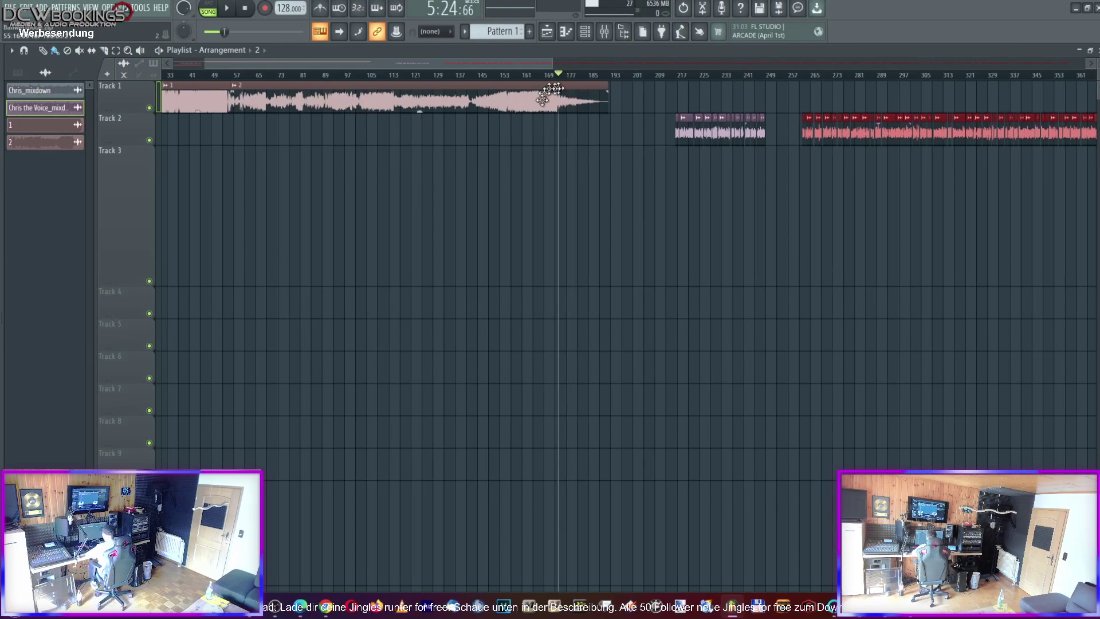
# Switch to the Musik folder in File Explorer and preview the 2-0999, 2-1000 and 2-1002 Yummy Sounds tracks
pyautogui.moveTo(271, 608)
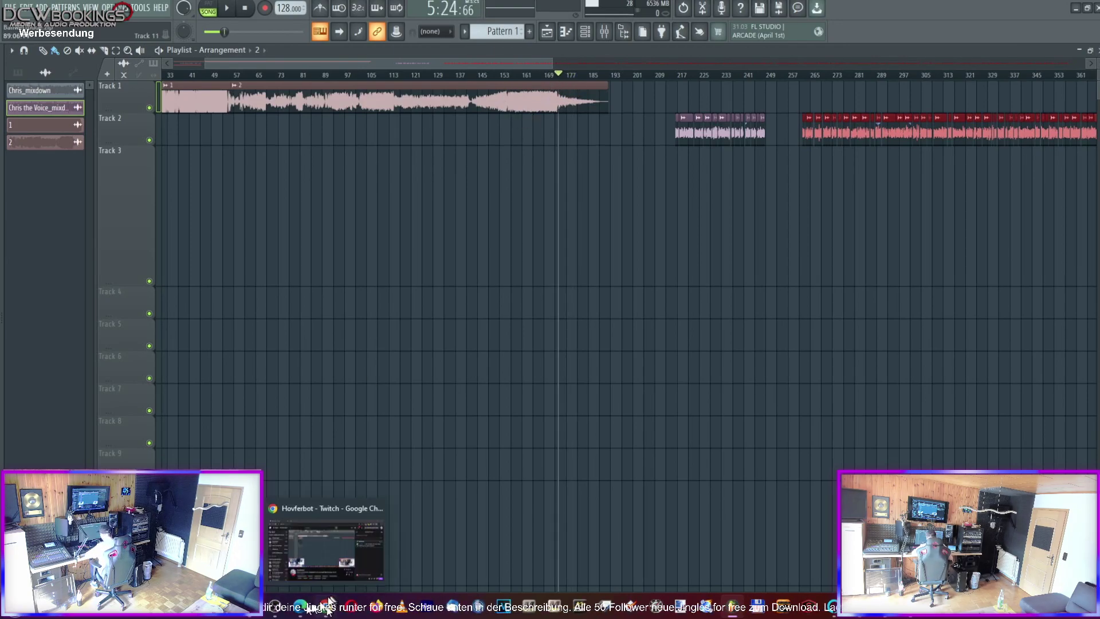
pyautogui.click(285, 550)
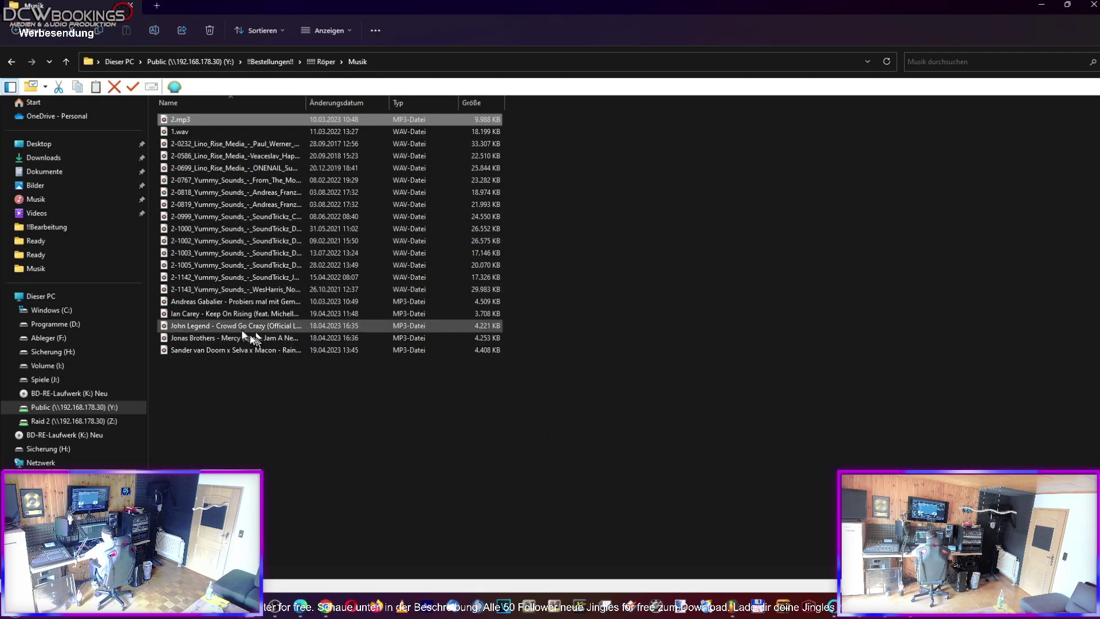
pyautogui.doubleClick(226, 217)
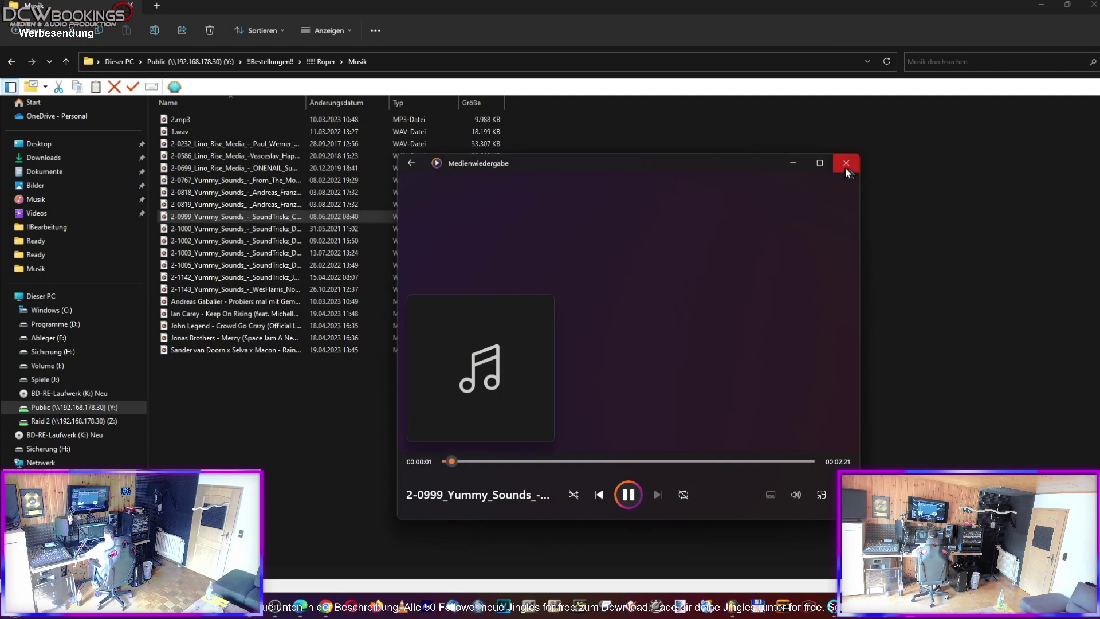
pyautogui.doubleClick(219, 229)
pyautogui.doubleClick(220, 241)
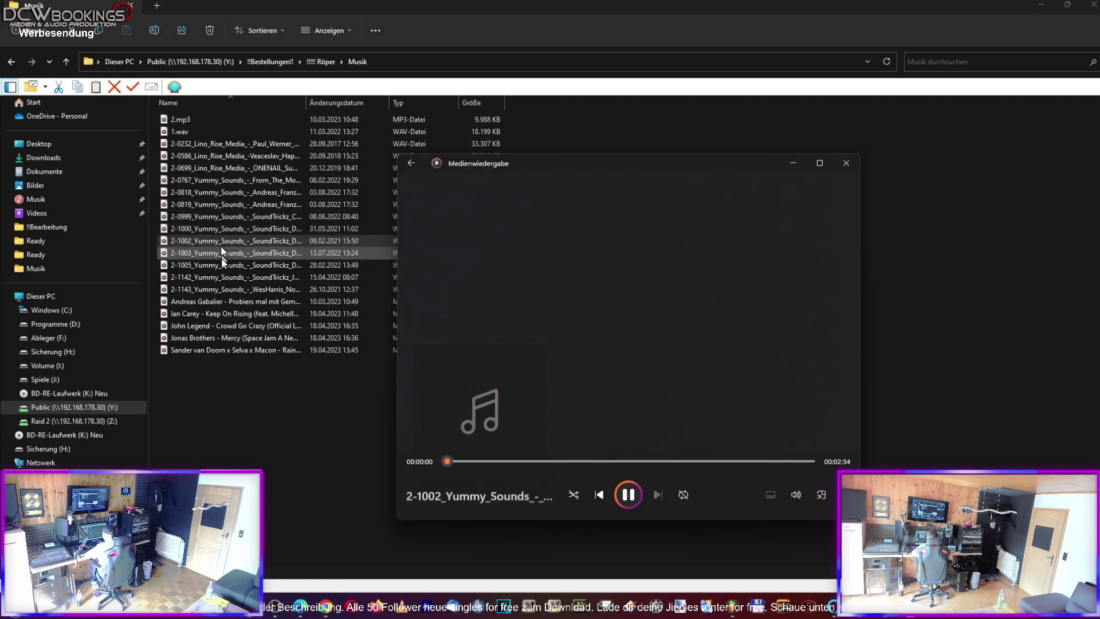
pyautogui.doubleClick(226, 227)
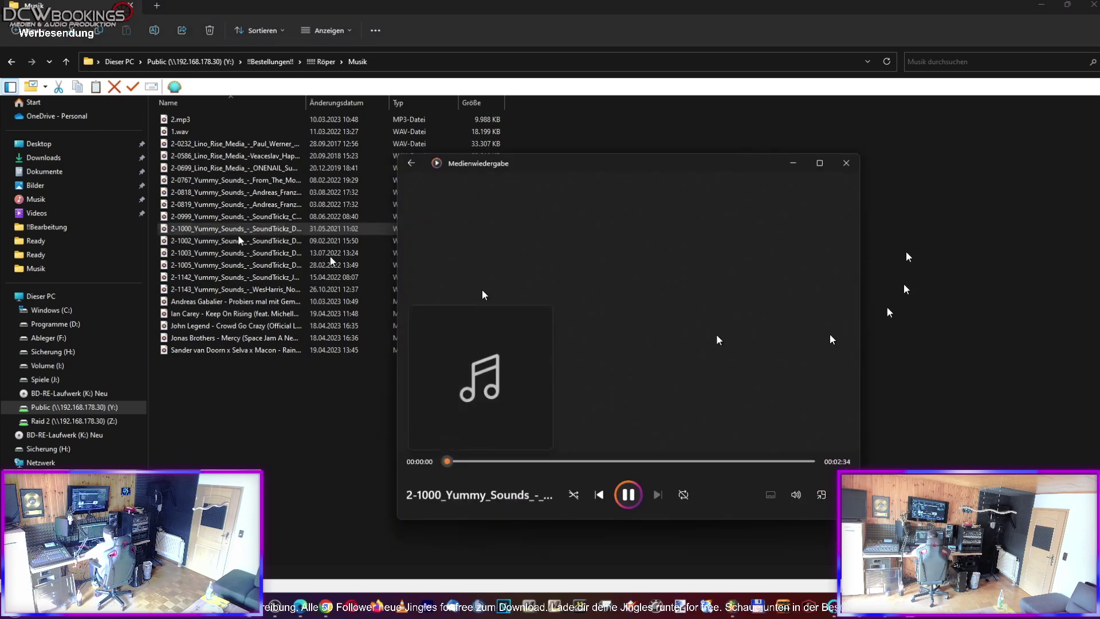
pyautogui.click(846, 163)
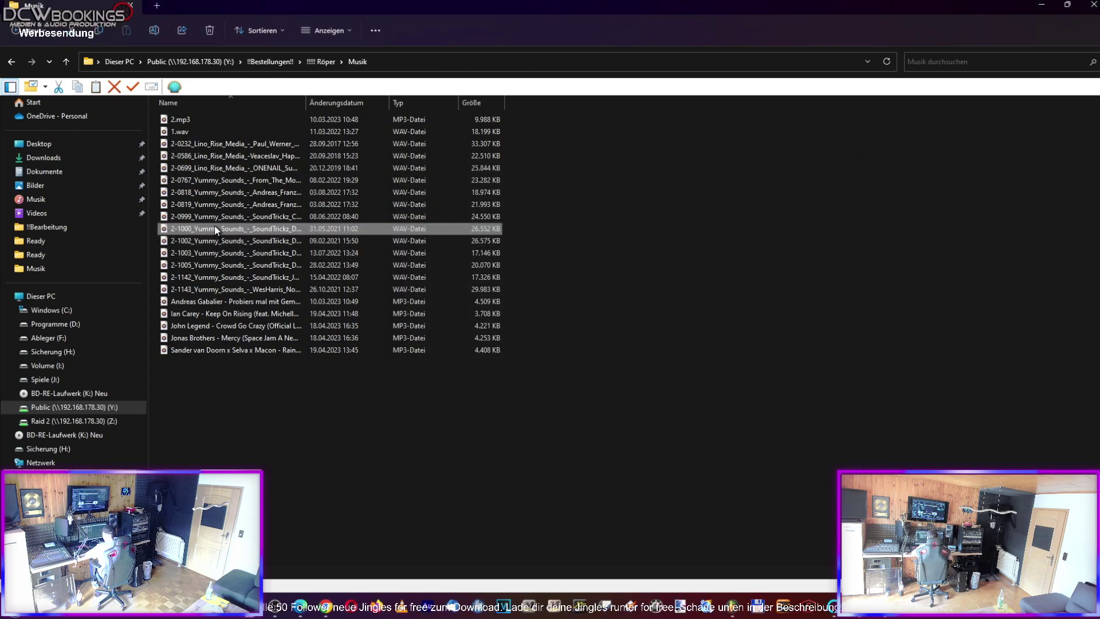
# Rename the 2-1000 Yummy Sounds WAV file as 3
pyautogui.click(215, 228)
pyautogui.write('3')
pyautogui.press('Return')
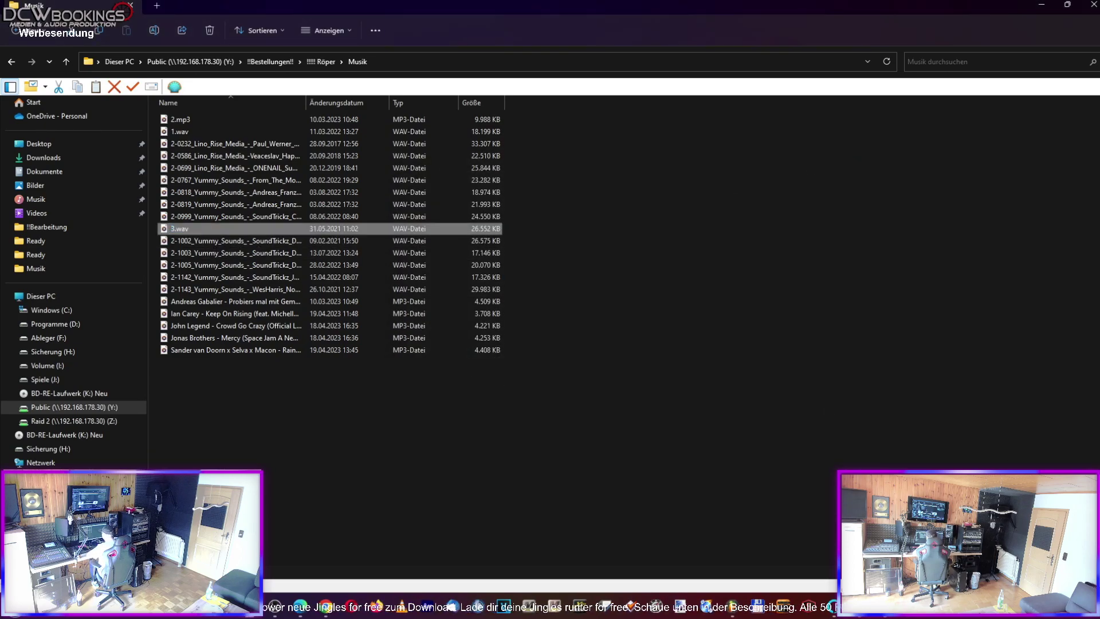
# Import 3.wav into the FL Studio playlist on Track 1, starting at about bar 193 just after music clip 2
pyautogui.moveTo(200, 229); pyautogui.dragTo(737, 612)
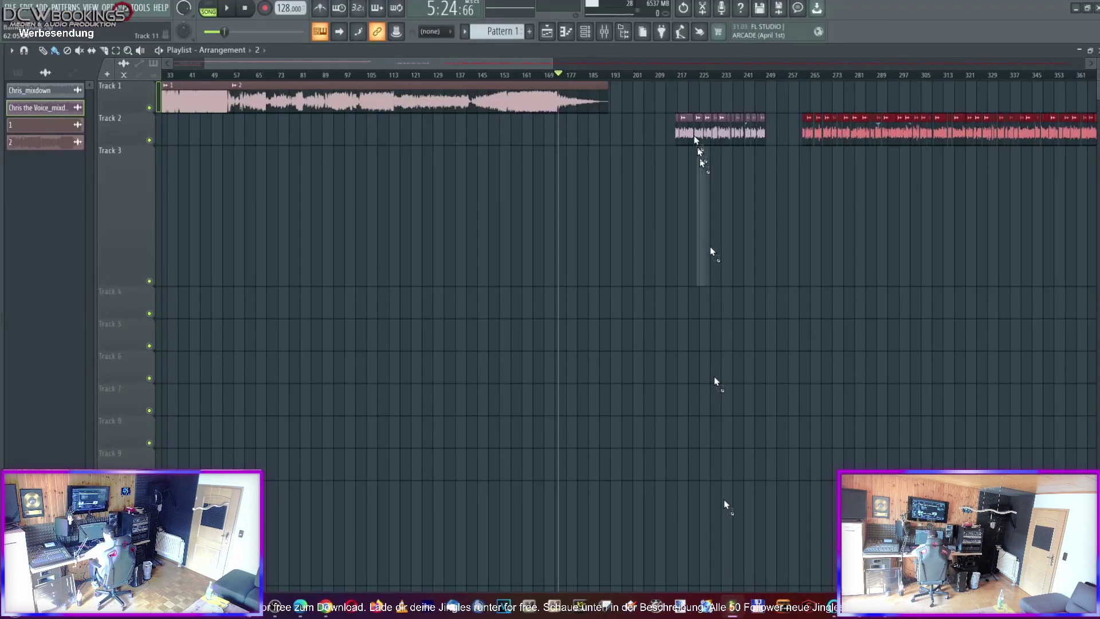
pyautogui.moveTo(665, 99); pyautogui.dragTo(663, 103)
pyautogui.moveTo(742, 100); pyautogui.dragTo(666, 91)
pyautogui.moveTo(549, 60); pyautogui.dragTo(465, 59)
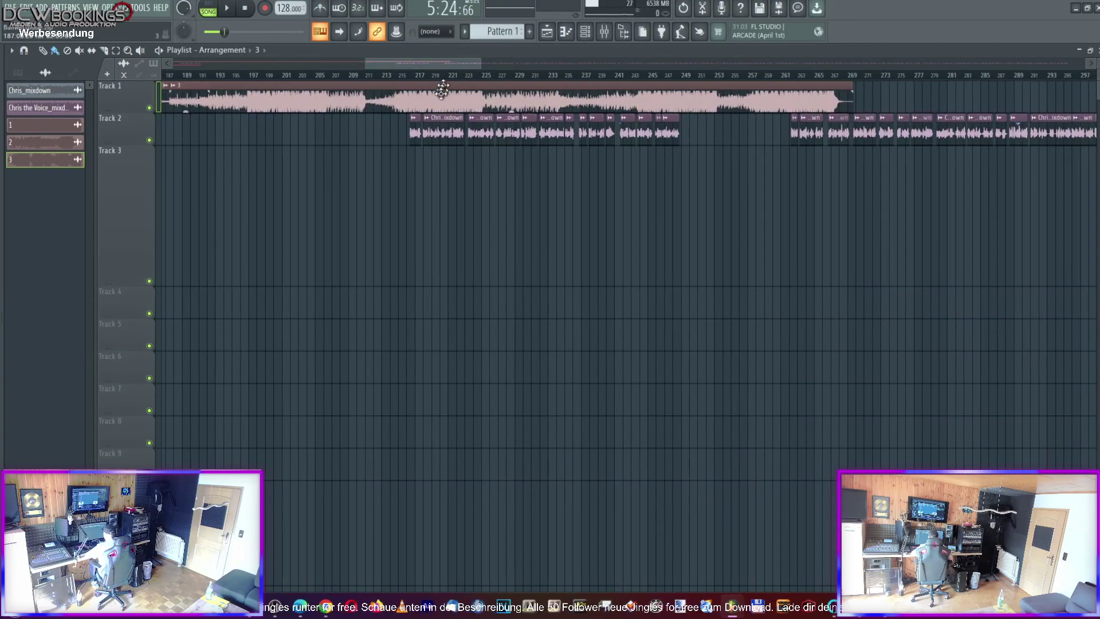
pyautogui.moveTo(530, 95); pyautogui.dragTo(570, 86)
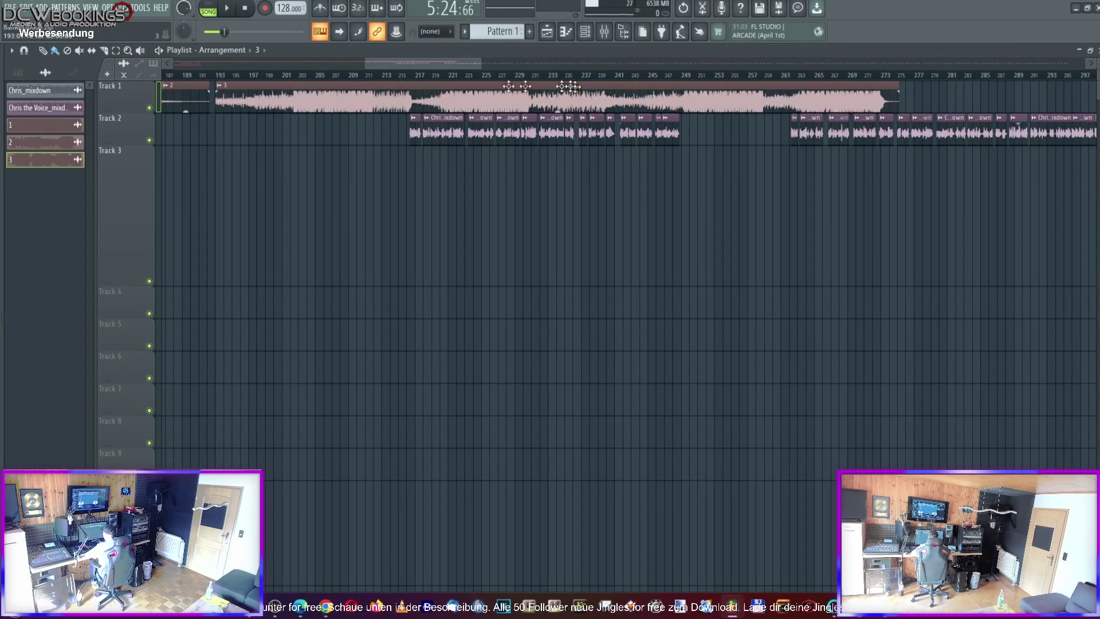
# Turn on Normalize for music clip 3 and route its channel to the Leads mixer track
pyautogui.doubleClick(312, 96)
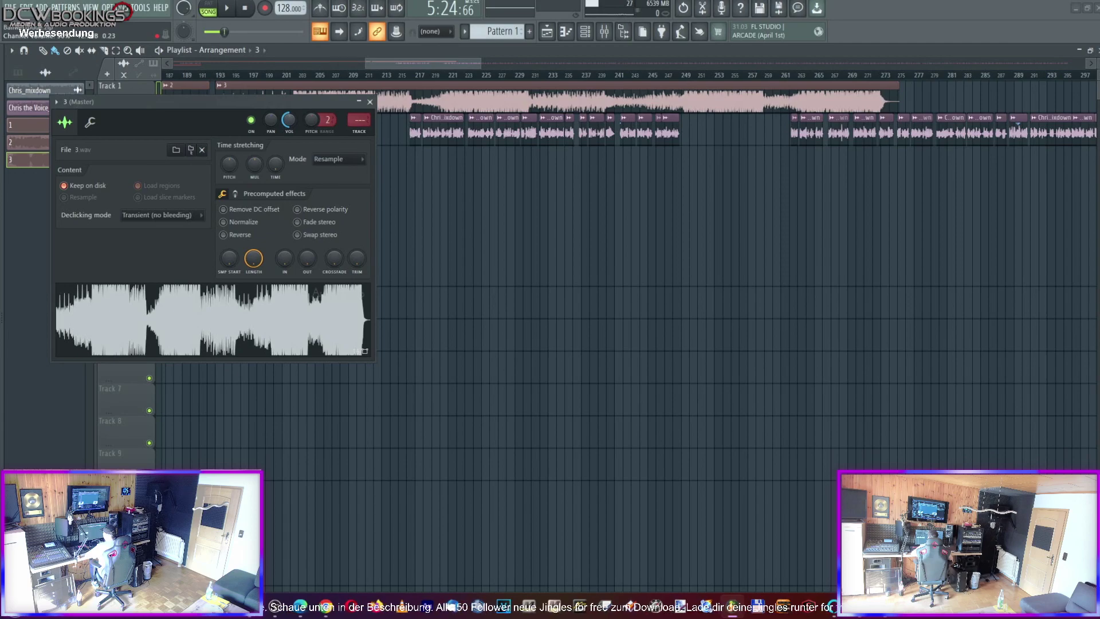
pyautogui.click(224, 223)
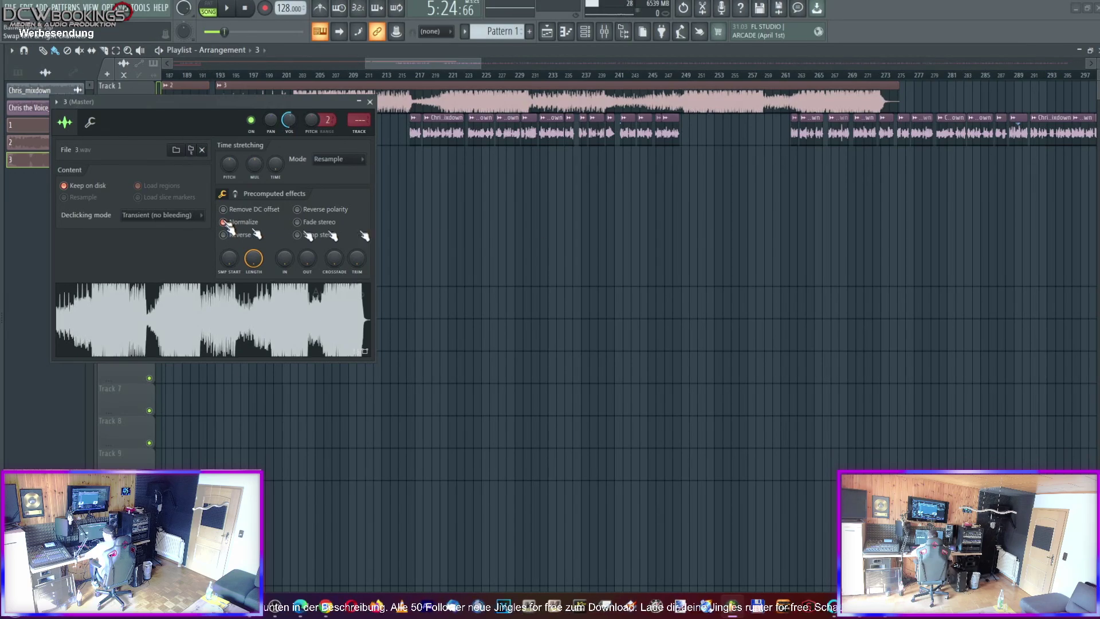
pyautogui.click(617, 32)
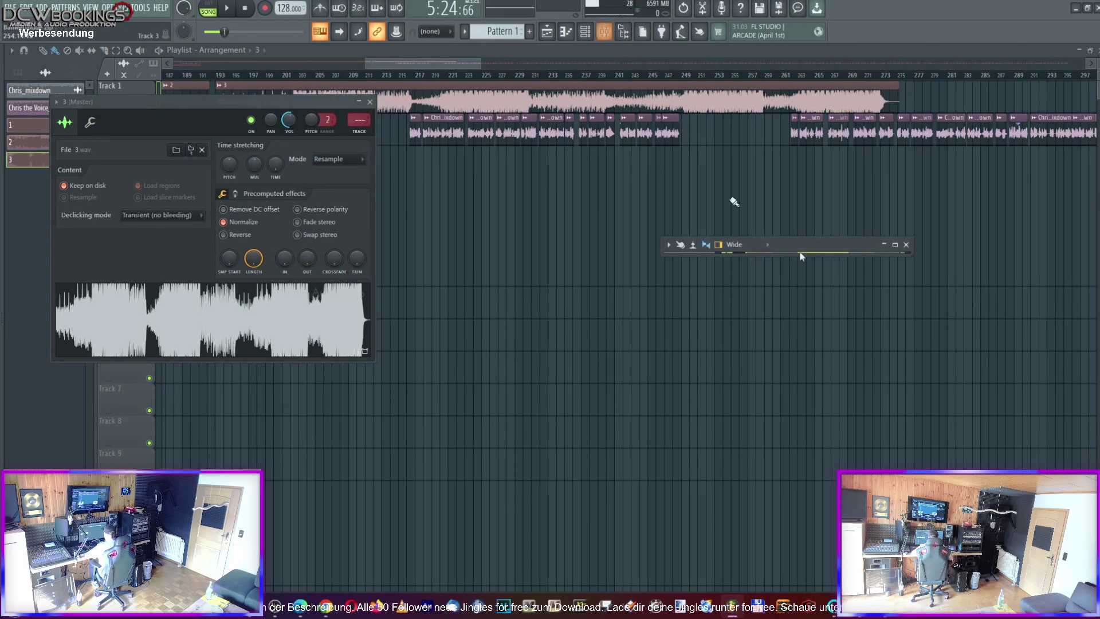
pyautogui.click(895, 245)
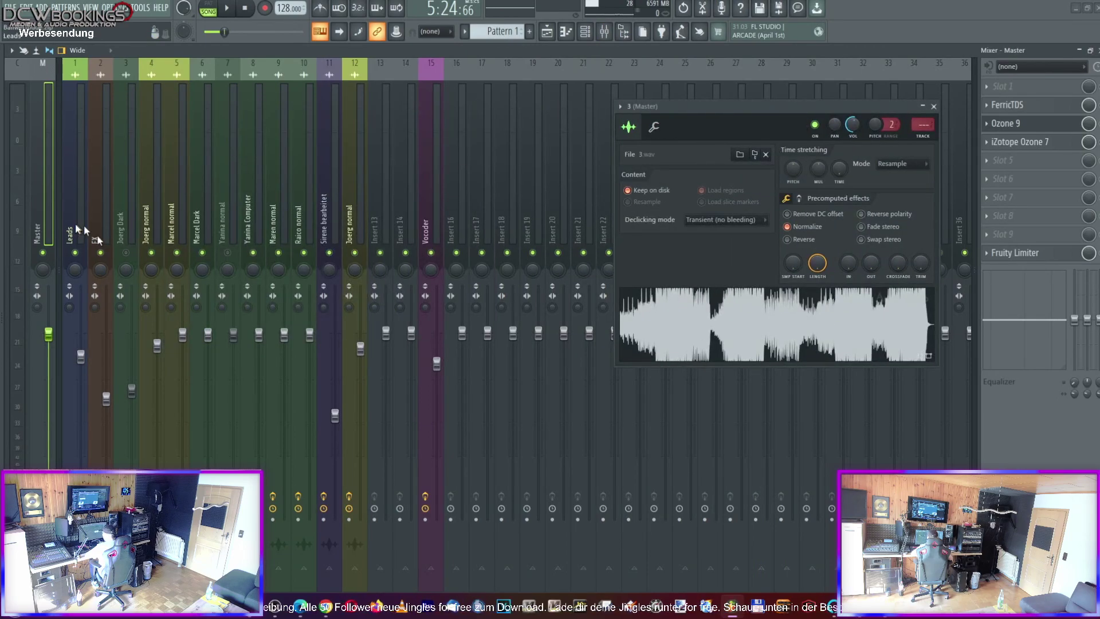
pyautogui.rightClick(72, 227)
pyautogui.moveTo(190, 189)
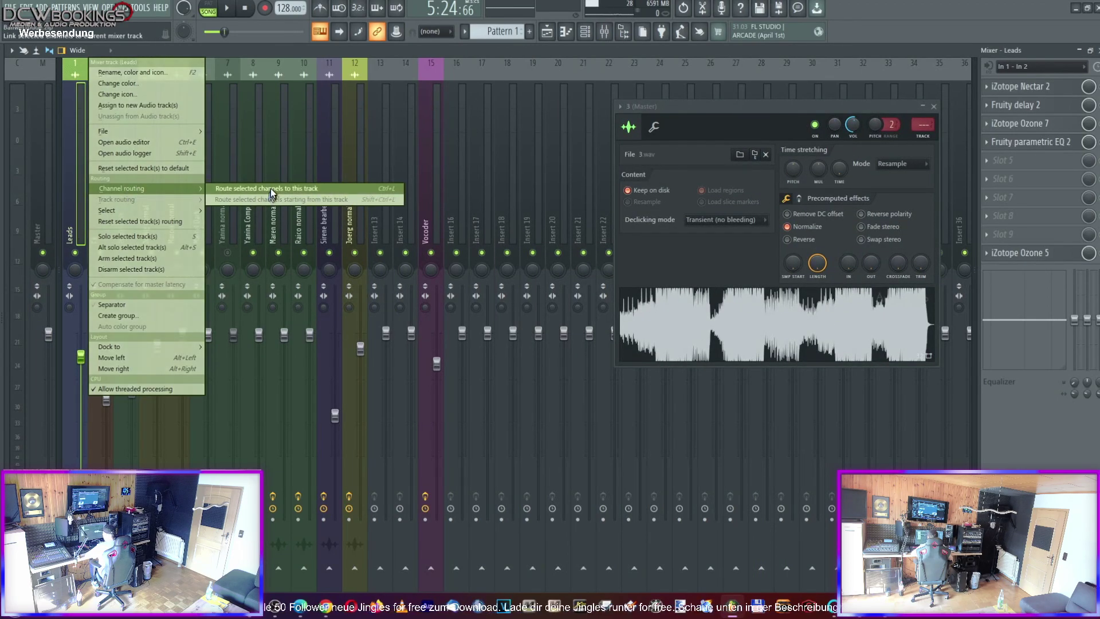
pyautogui.click(271, 187)
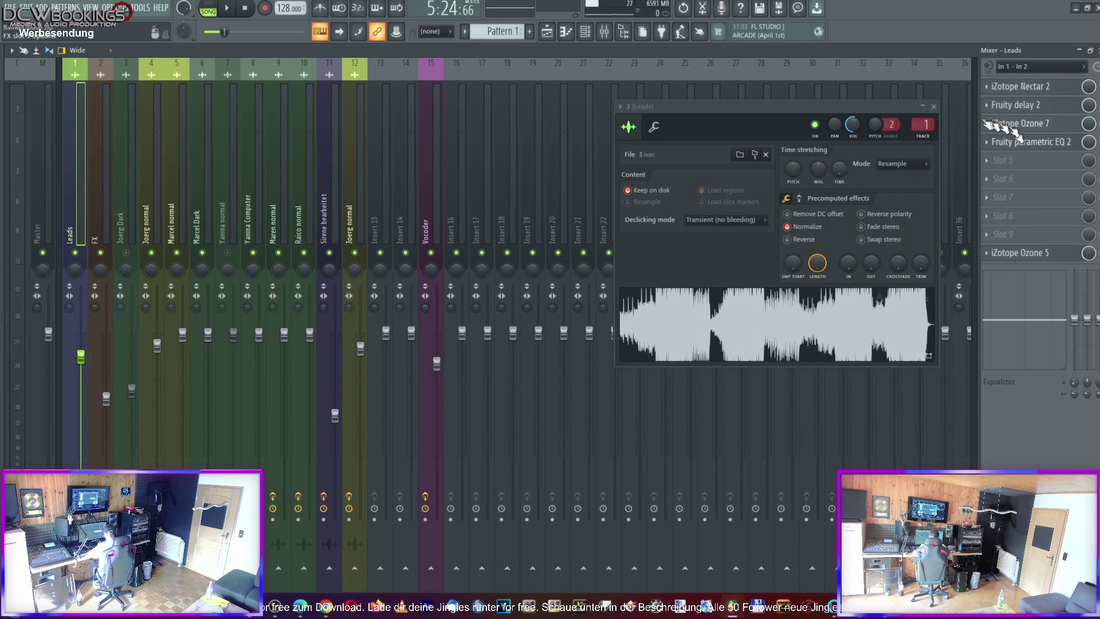
pyautogui.click(934, 107)
pyautogui.click(1078, 51)
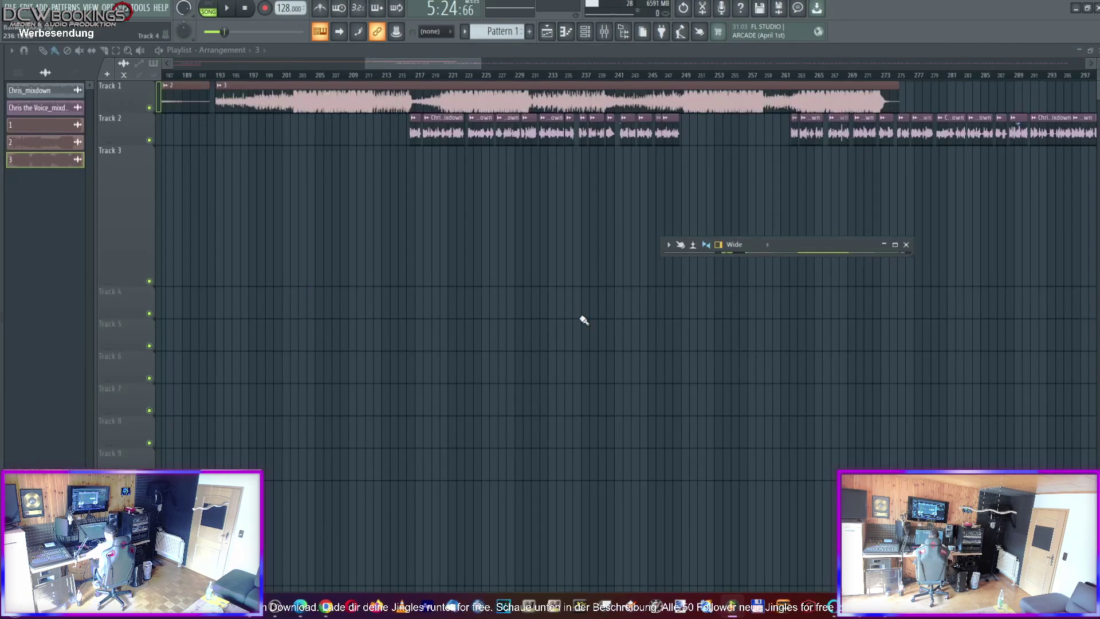
# Play back the ending of music clip 2 around bars 171 to 175 to find its fade-out point
pyautogui.hscroll(-5, 404, 69)
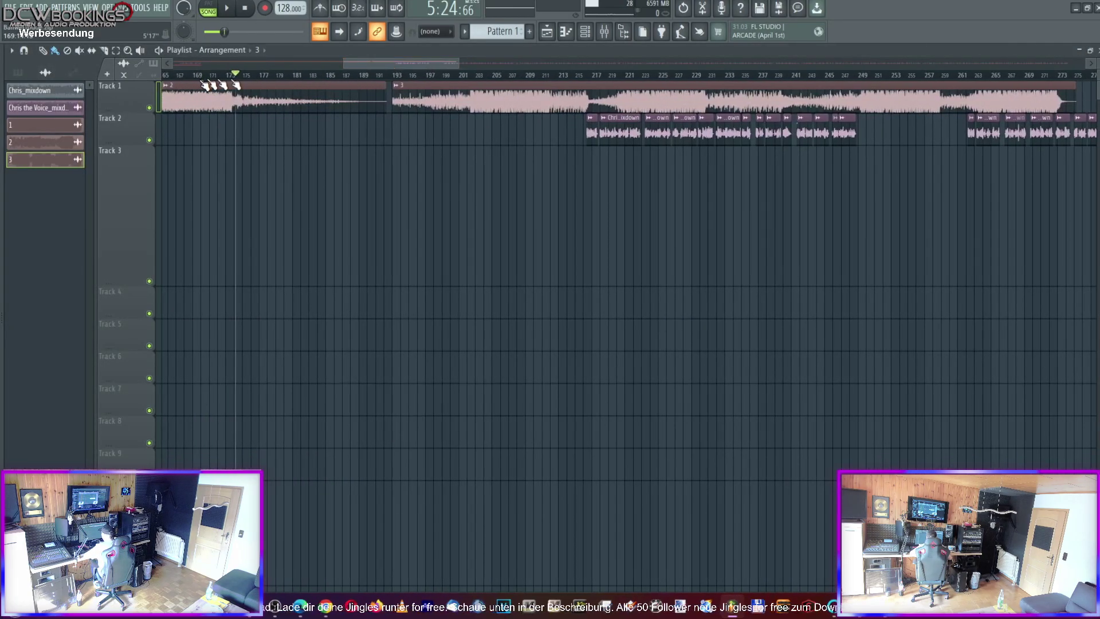
pyautogui.press('space')
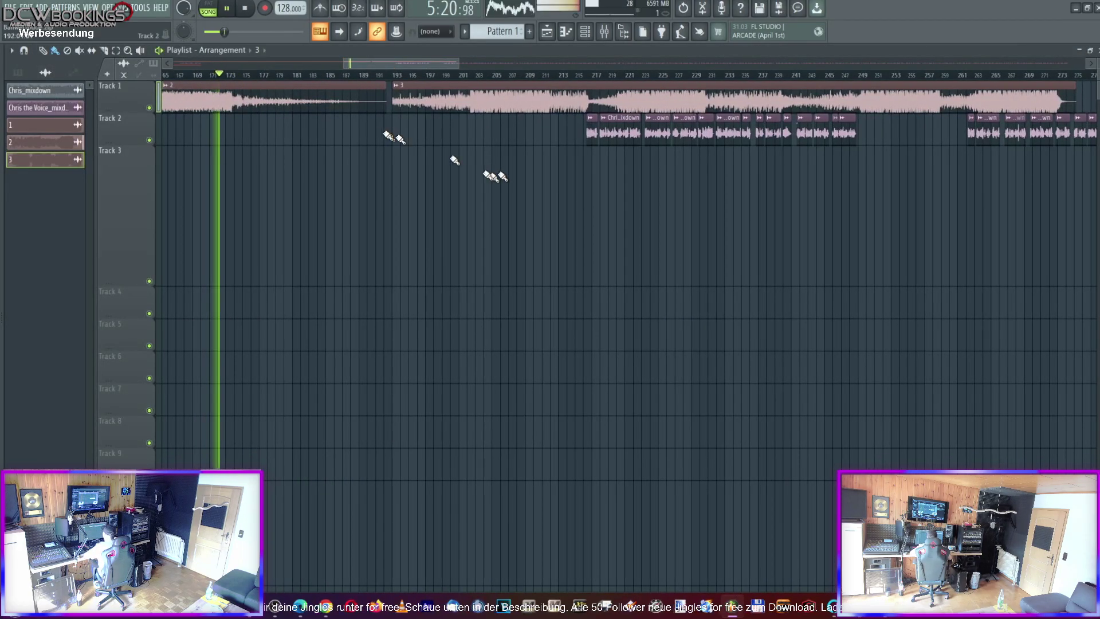
pyautogui.hscroll(-5, 405, 72)
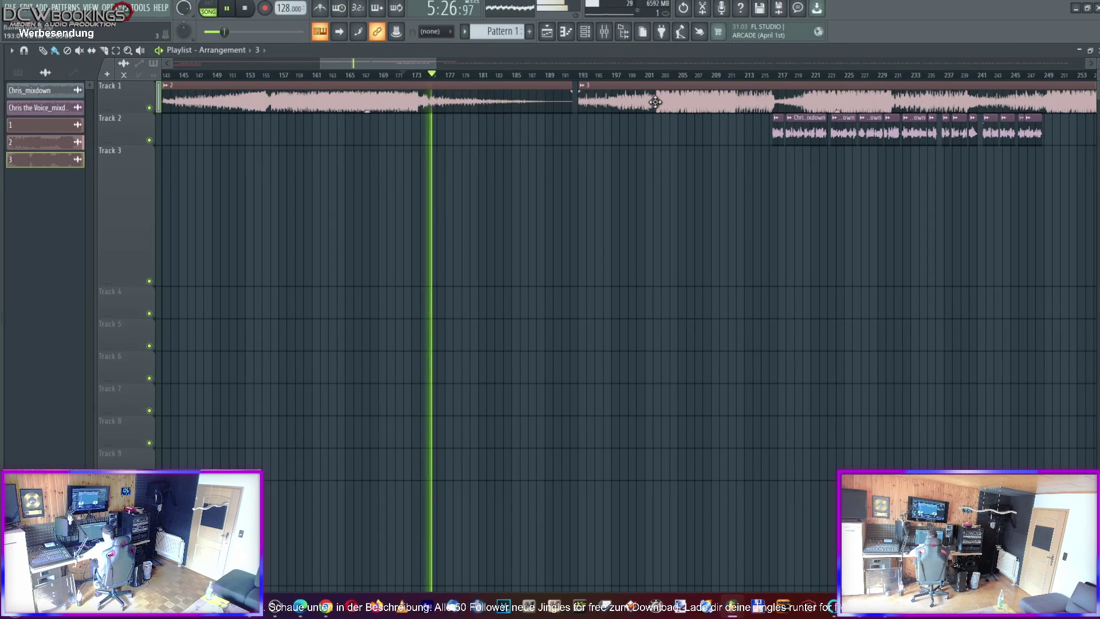
pyautogui.press('space')
pyautogui.press('space')
pyautogui.press('space')
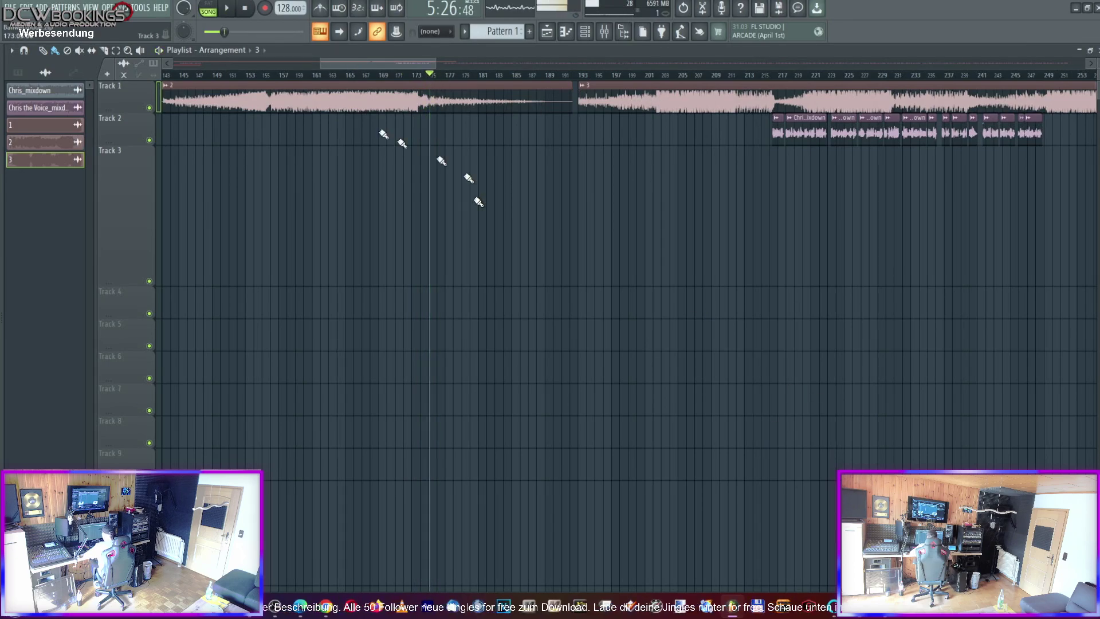
# Create a channel volume automation clip for music clip 2 spanning about bars 174 to 175, and place it on Track 3
pyautogui.click(420, 82)
pyautogui.moveTo(436, 62); pyautogui.dragTo(370, 67)
pyautogui.click(457, 81)
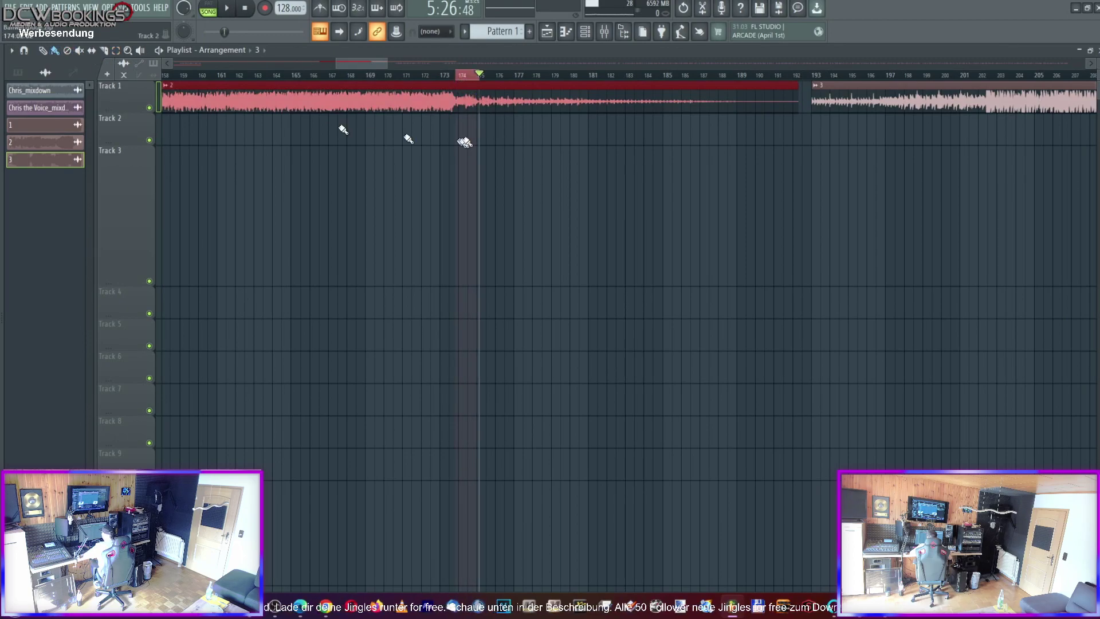
pyautogui.doubleClick(470, 98)
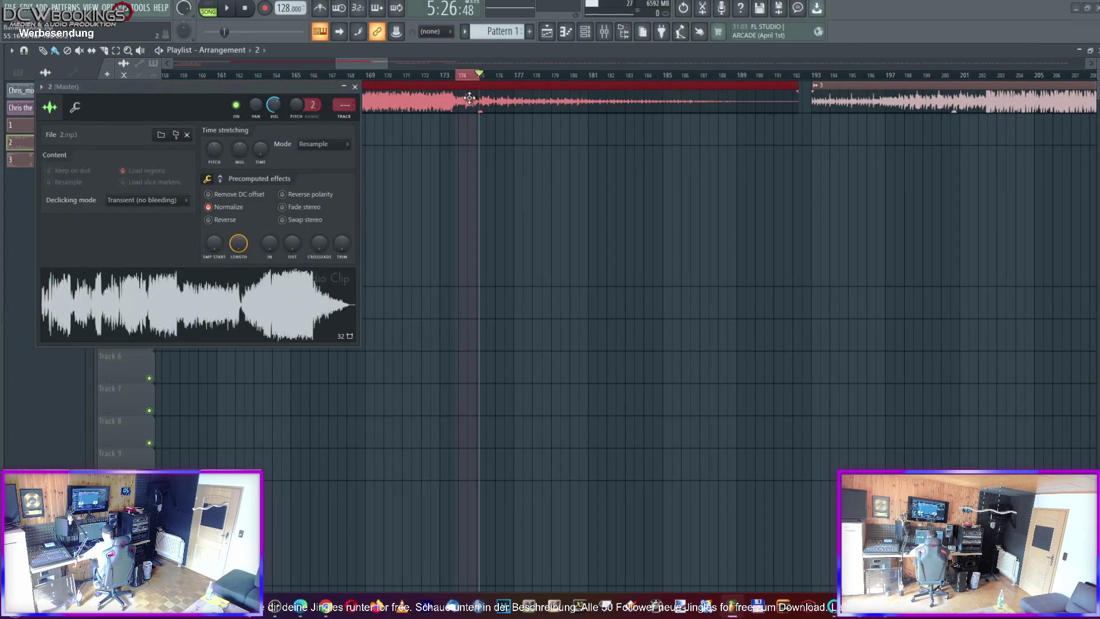
pyautogui.rightClick(274, 106)
pyautogui.click(316, 193)
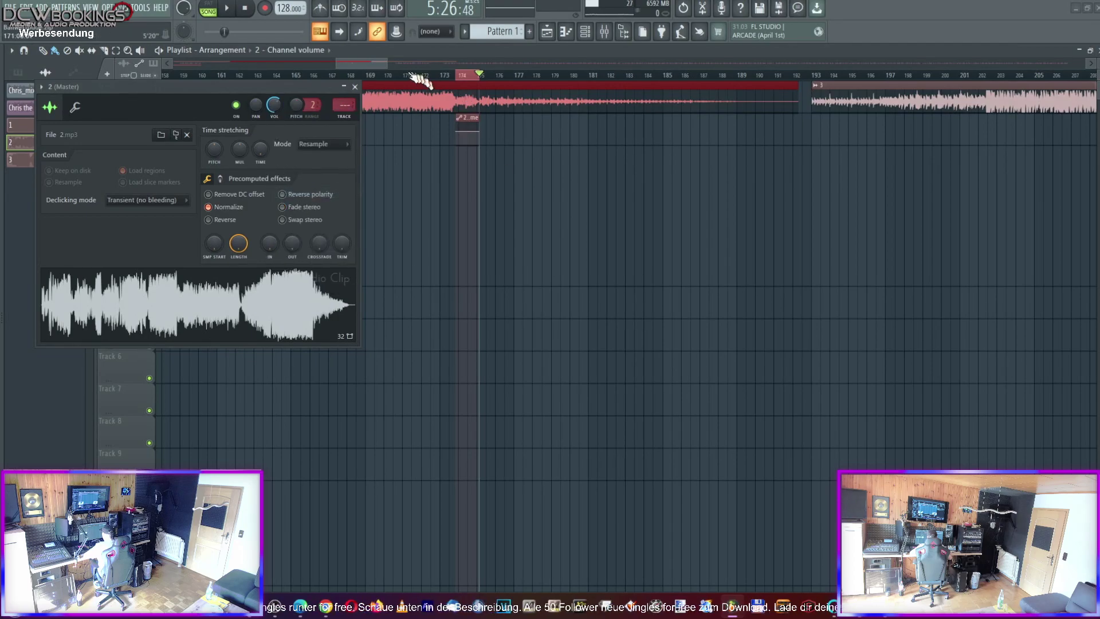
pyautogui.click(355, 87)
pyautogui.moveTo(467, 120); pyautogui.dragTo(470, 209)
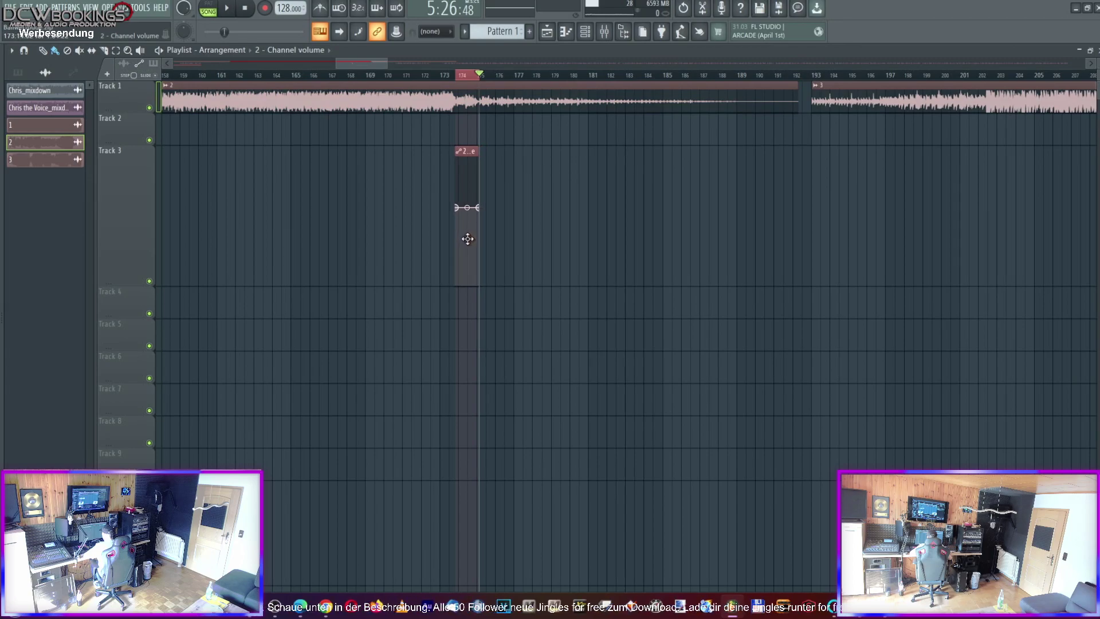
# Shape the clip 2 volume automation into a fade-out down to zero and play back the fade
pyautogui.click(469, 232)
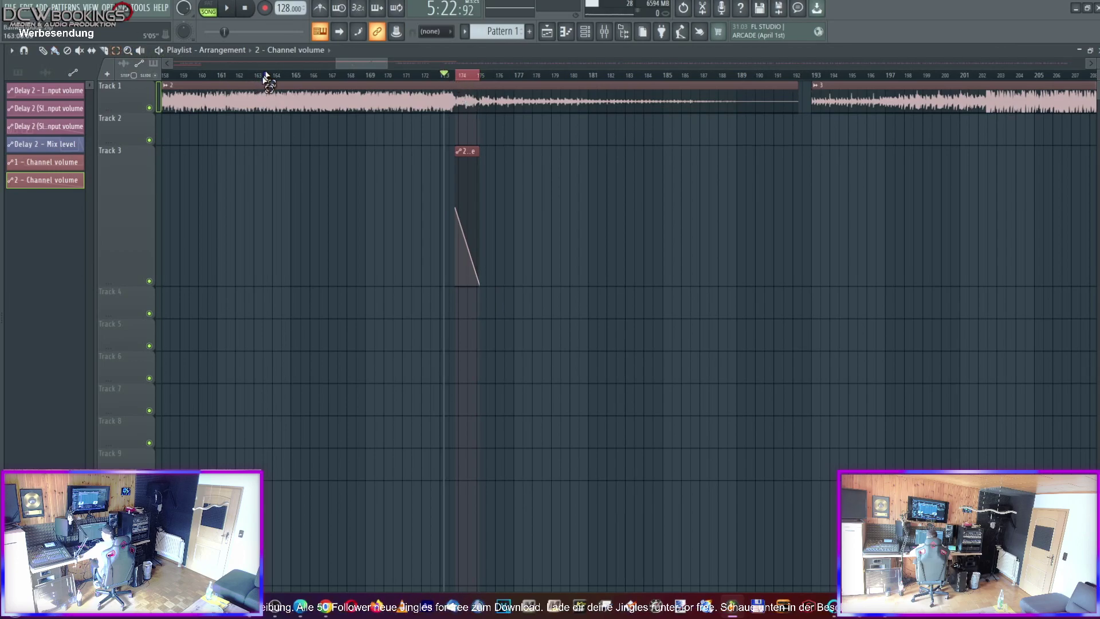
pyautogui.press('space')
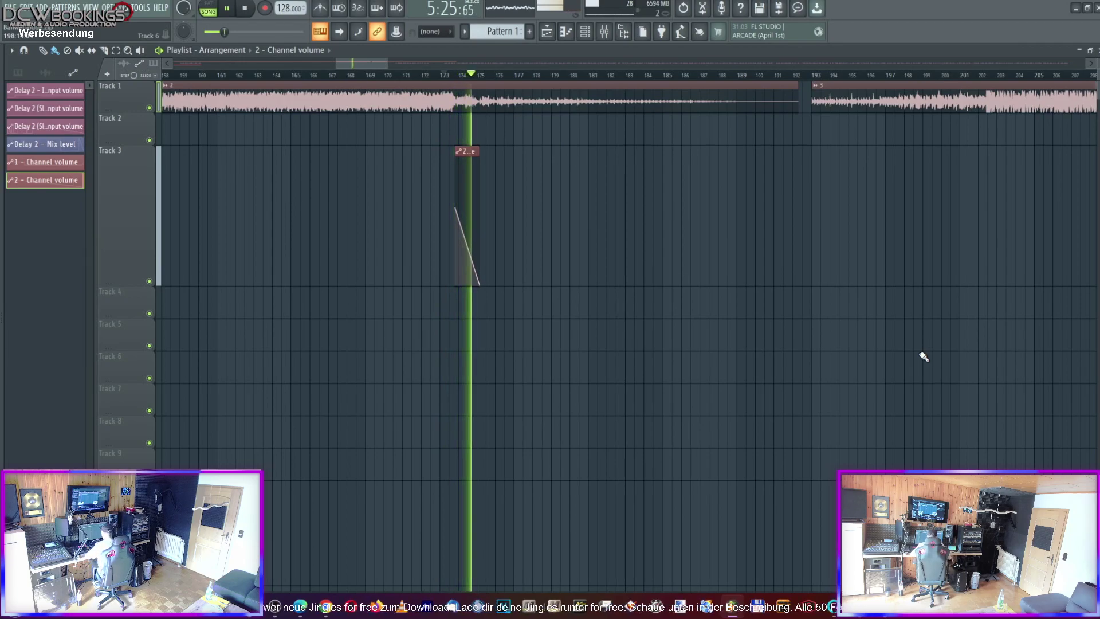
pyautogui.press('space')
# Trim music clip 2 at the fade's end near bar 175, move music clip 3 directly behind it, and play the transition
pyautogui.moveTo(796, 109); pyautogui.dragTo(552, 122)
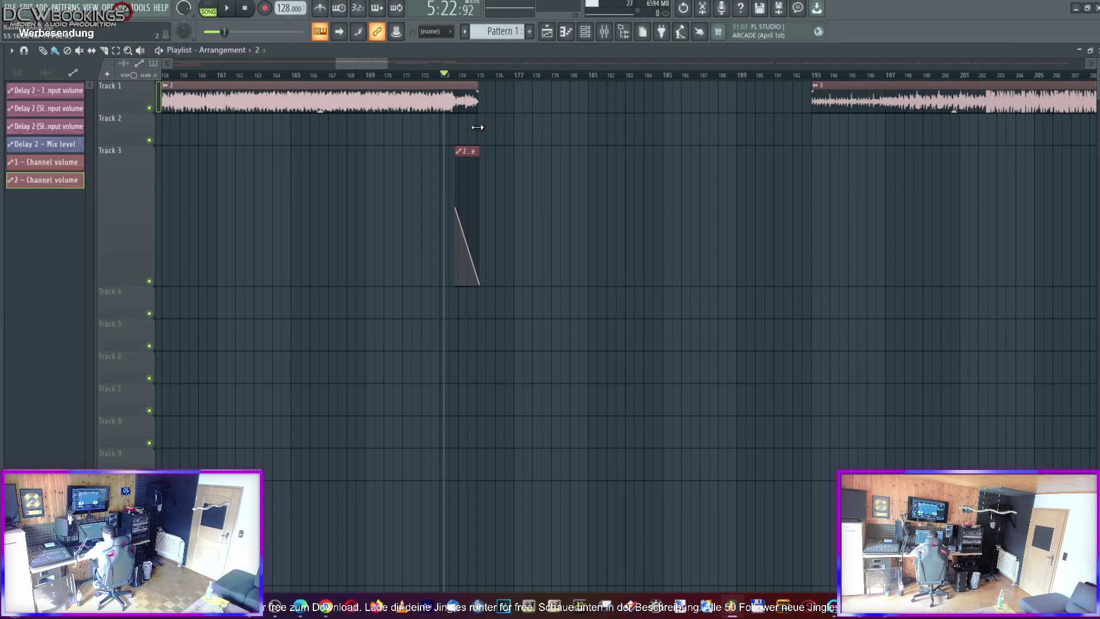
pyautogui.press('space')
pyautogui.moveTo(859, 109); pyautogui.dragTo(522, 104)
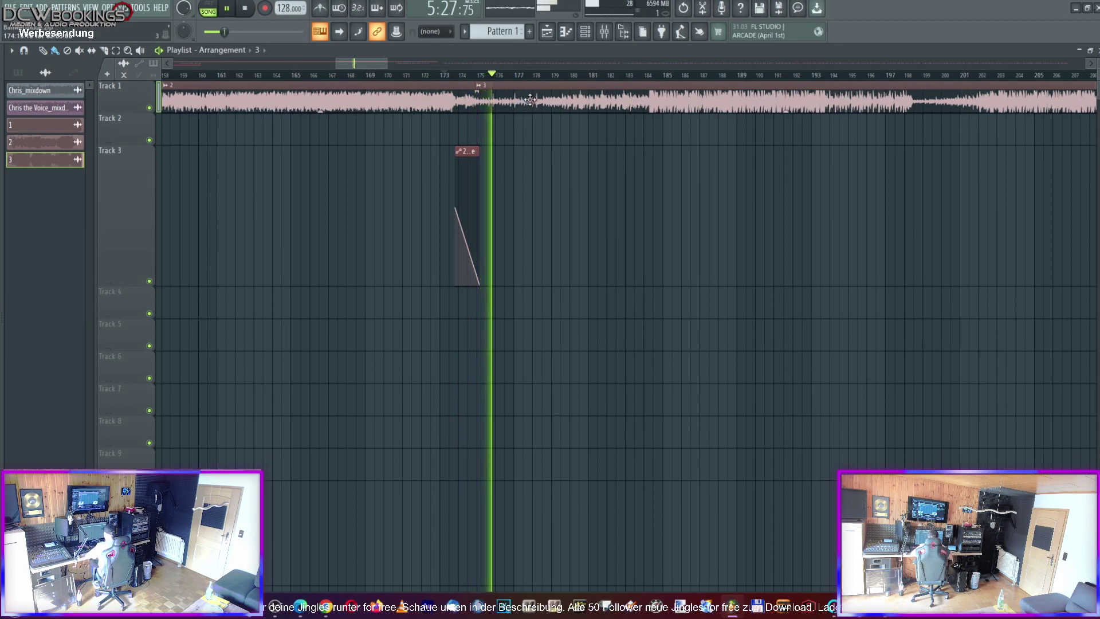
pyautogui.hscroll(6, 389, 83)
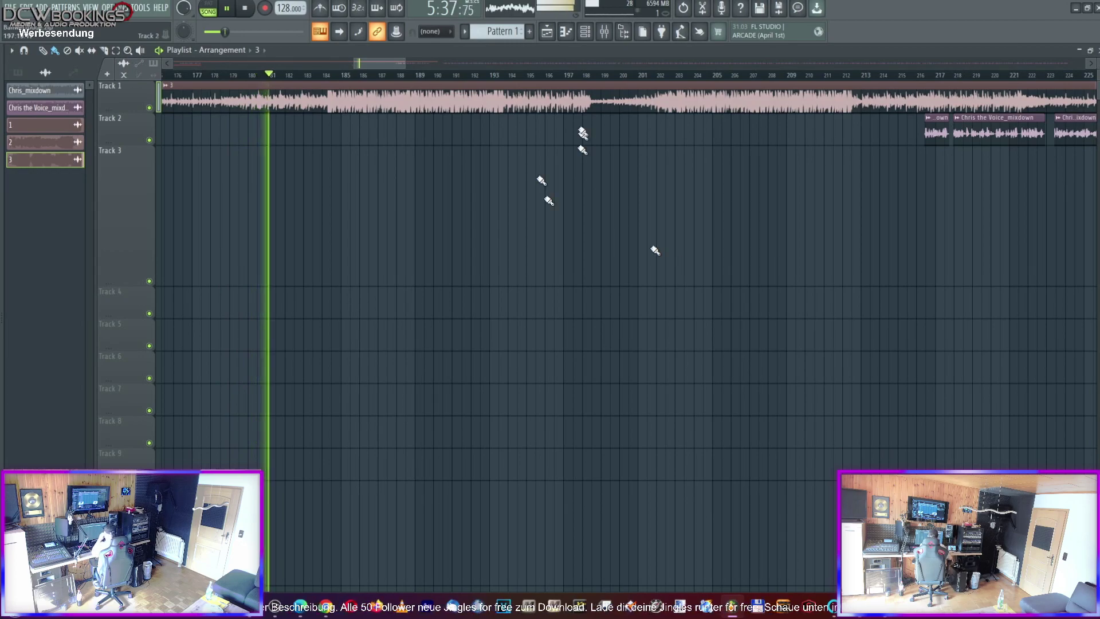
# Inspect the Ozone 9 Maximizer on the Master mixer track during playback
pyautogui.click(607, 31)
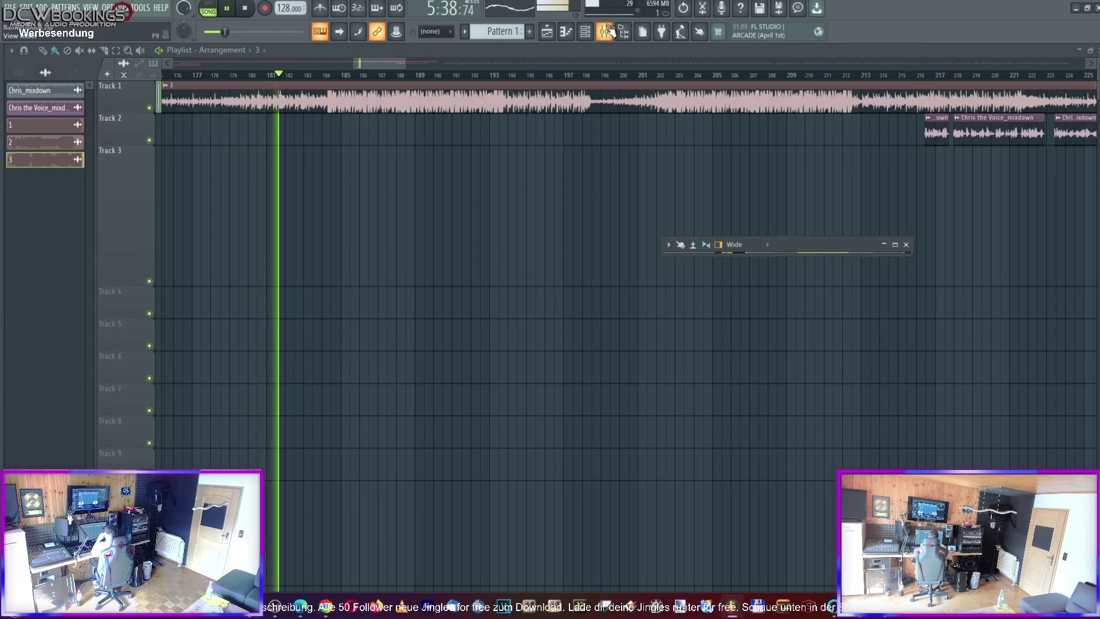
pyautogui.click(896, 245)
pyautogui.click(40, 200)
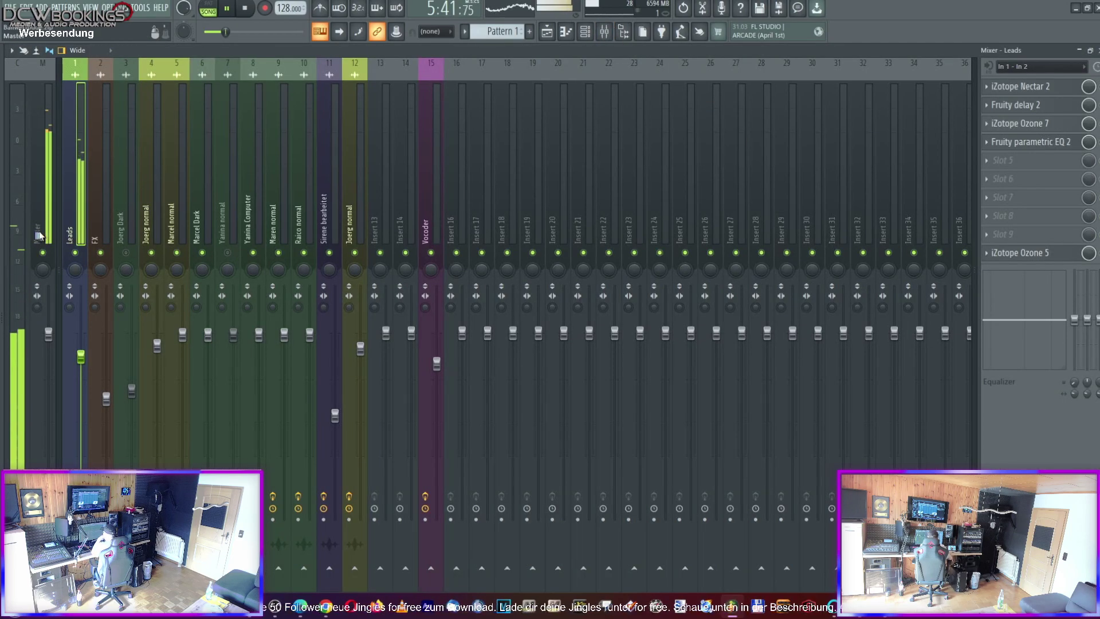
pyautogui.click(1008, 123)
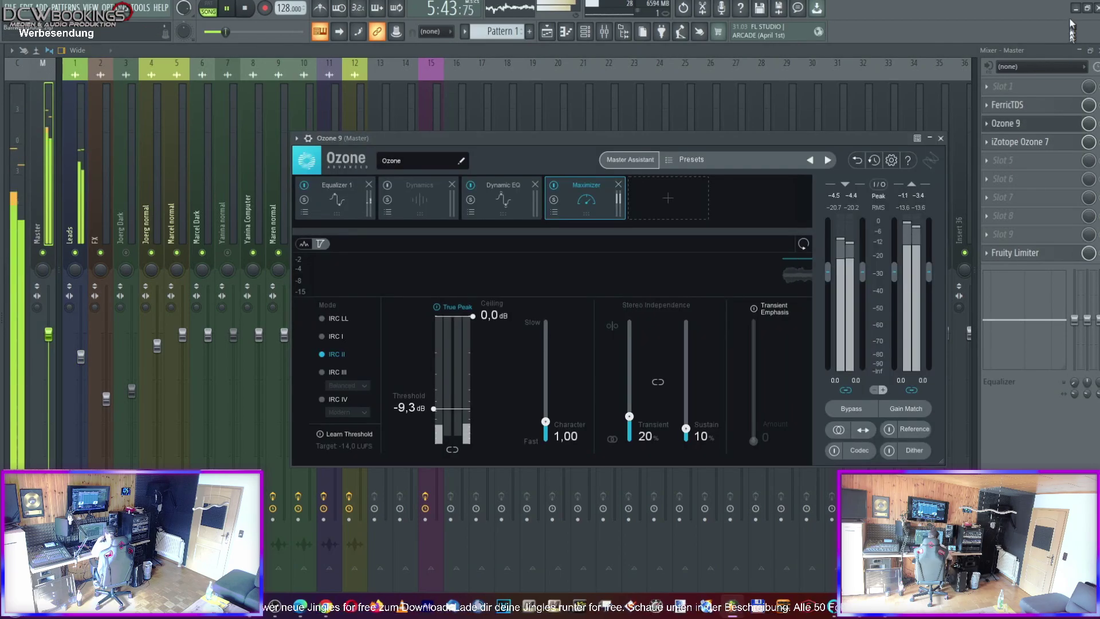
pyautogui.hotkey('alt', 'Tab')
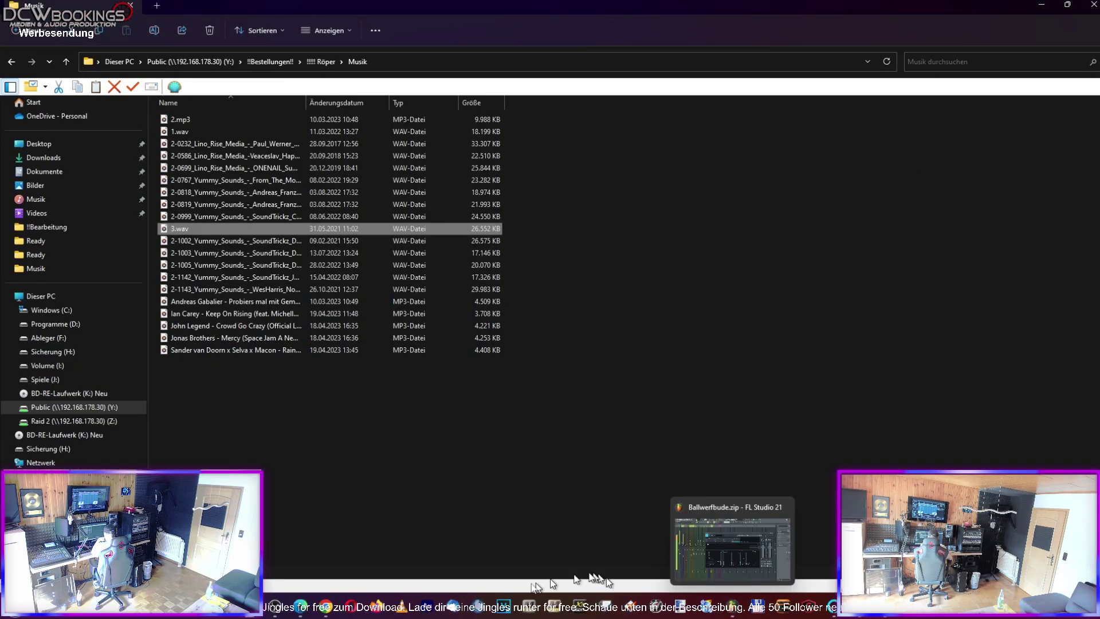
pyautogui.click(727, 601)
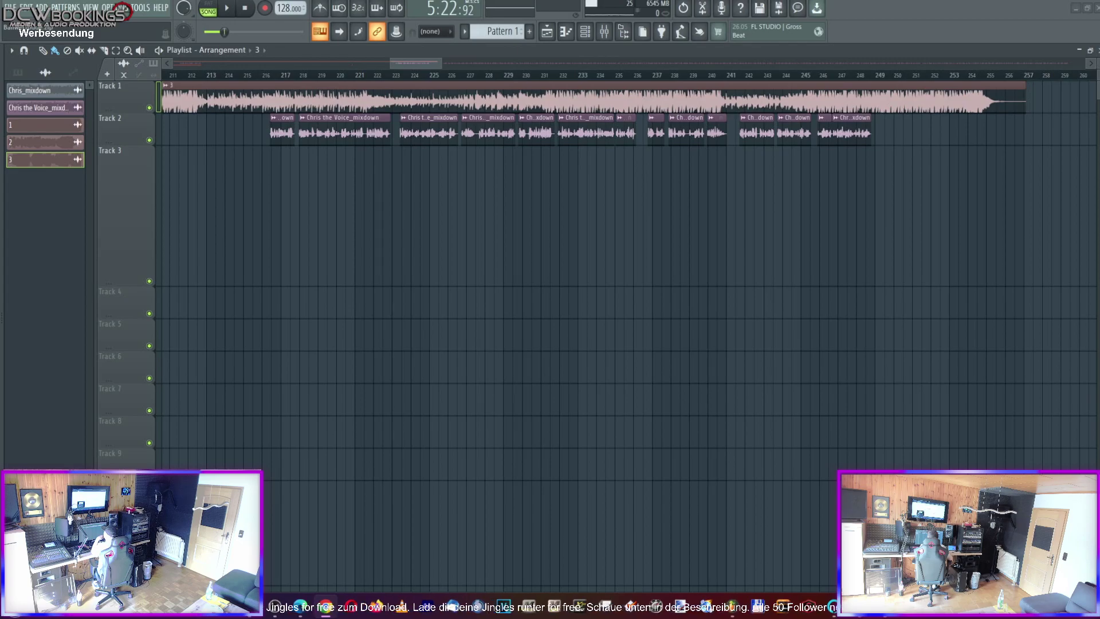
# Import Bananarama - Cruel summer(Instrumental).mp3 from the Downloads folder into the FL Studio project
pyautogui.press('super+e')
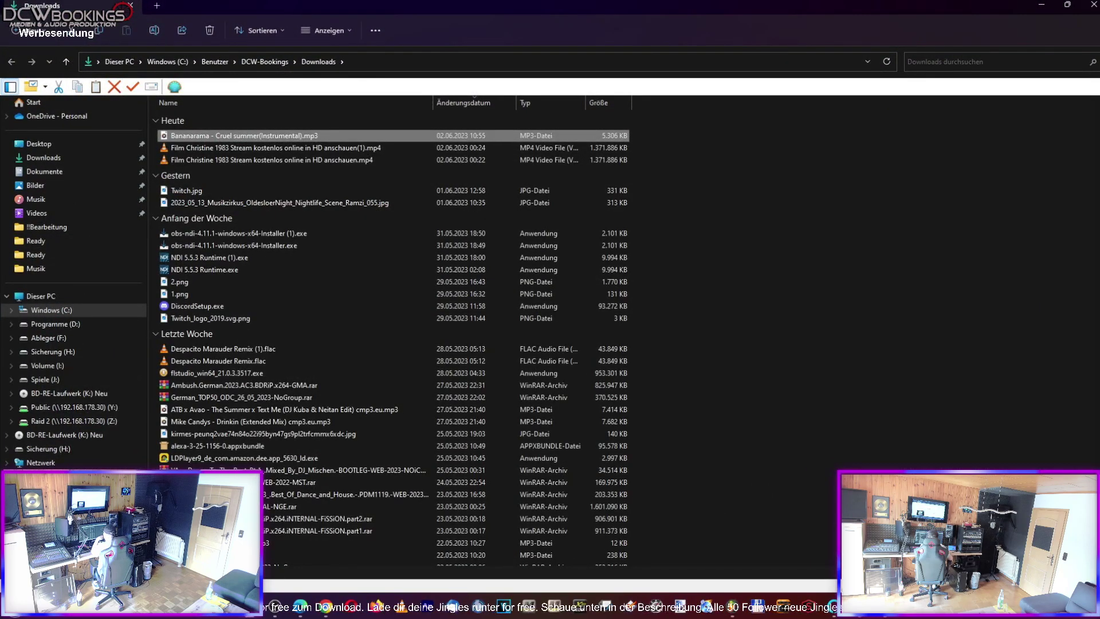
pyautogui.moveTo(495, 7); pyautogui.dragTo(848, 196)
pyautogui.moveTo(808, 335); pyautogui.dragTo(456, 320)
pyautogui.moveTo(533, 302); pyautogui.dragTo(1048, 75)
pyautogui.moveTo(442, 86); pyautogui.dragTo(394, 84)
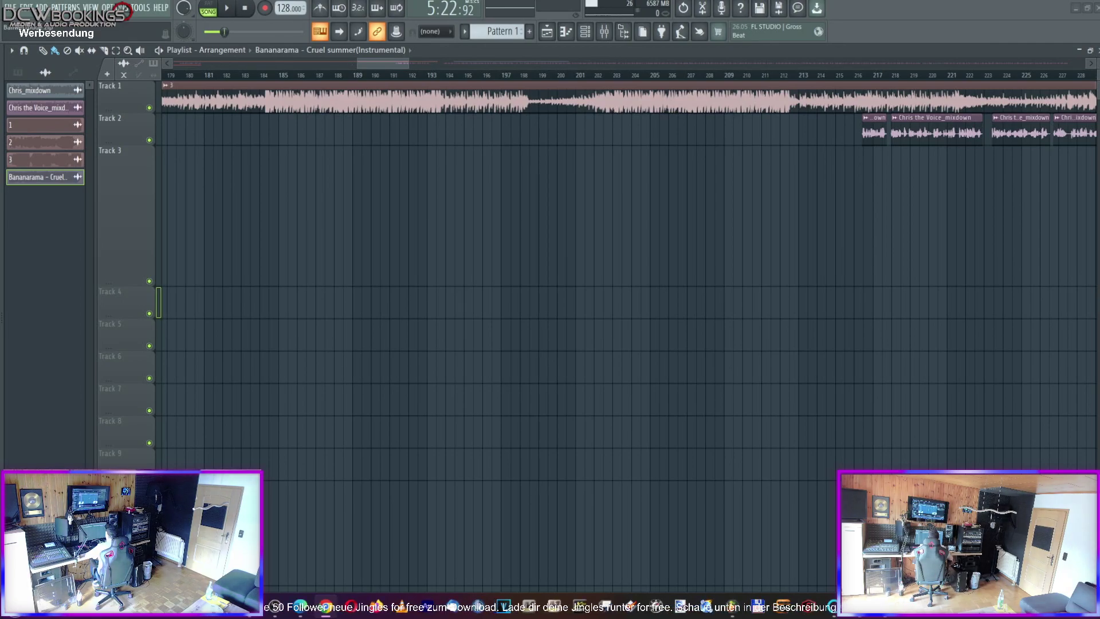
# Play music clip 3 near bar 216 and from its beginning to judge where the voice should enter
pyautogui.moveTo(399, 73)
pyautogui.mouseDown()
pyautogui.moveTo(418, 72)
pyautogui.moveTo(393, 80)
pyautogui.mouseUp()
pyautogui.press('space')
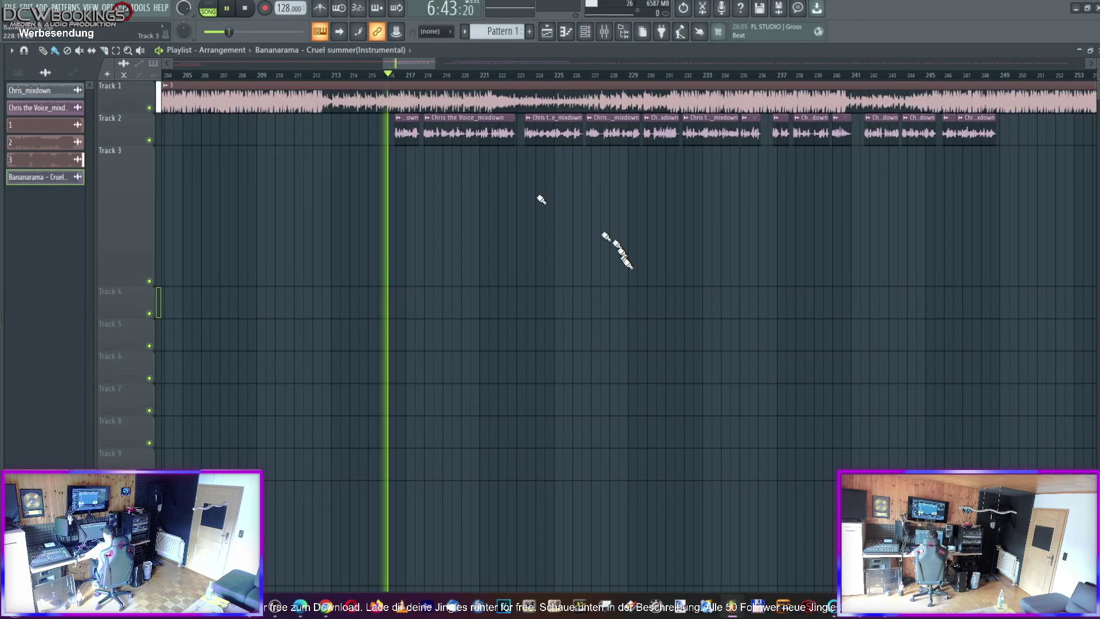
pyautogui.press('space')
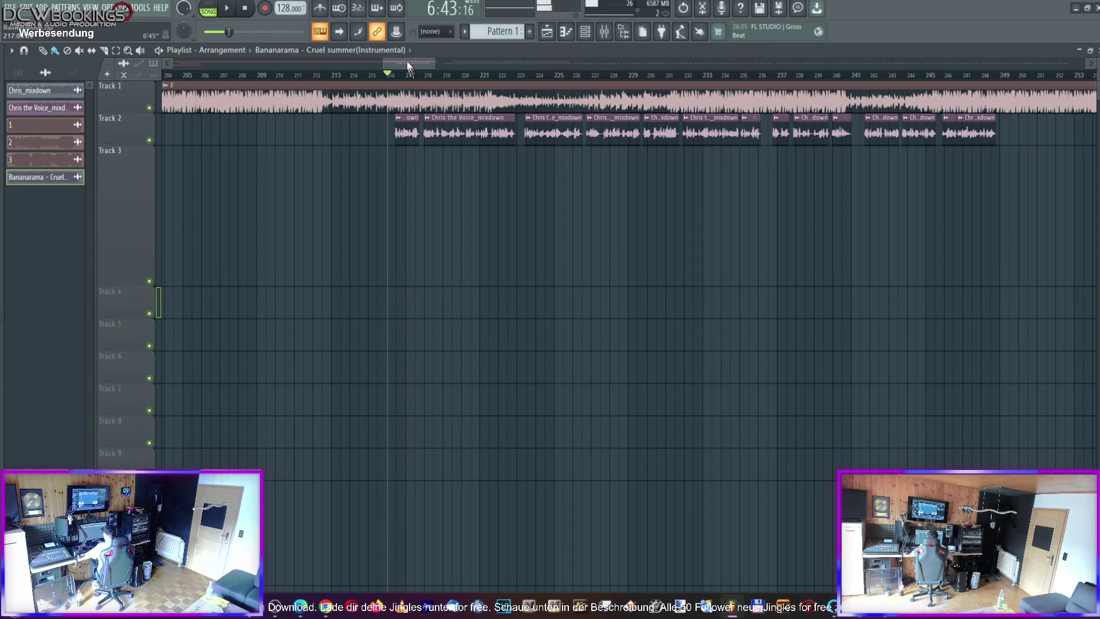
pyautogui.hscroll(-5, 370, 73)
pyautogui.click(324, 79)
pyautogui.hscroll(2, 362, 73)
pyautogui.press('space')
# Move the first voice phrase's clips on Track 2 from bar 216 to start at about bar 178 over music clip 3's intro
pyautogui.click(115, 51)
pyautogui.moveTo(831, 141)
pyautogui.mouseDown()
pyautogui.moveTo(928, 139)
pyautogui.moveTo(343, 133)
pyautogui.mouseUp()
pyautogui.click(55, 51)
pyautogui.moveTo(659, 133); pyautogui.dragTo(536, 137)
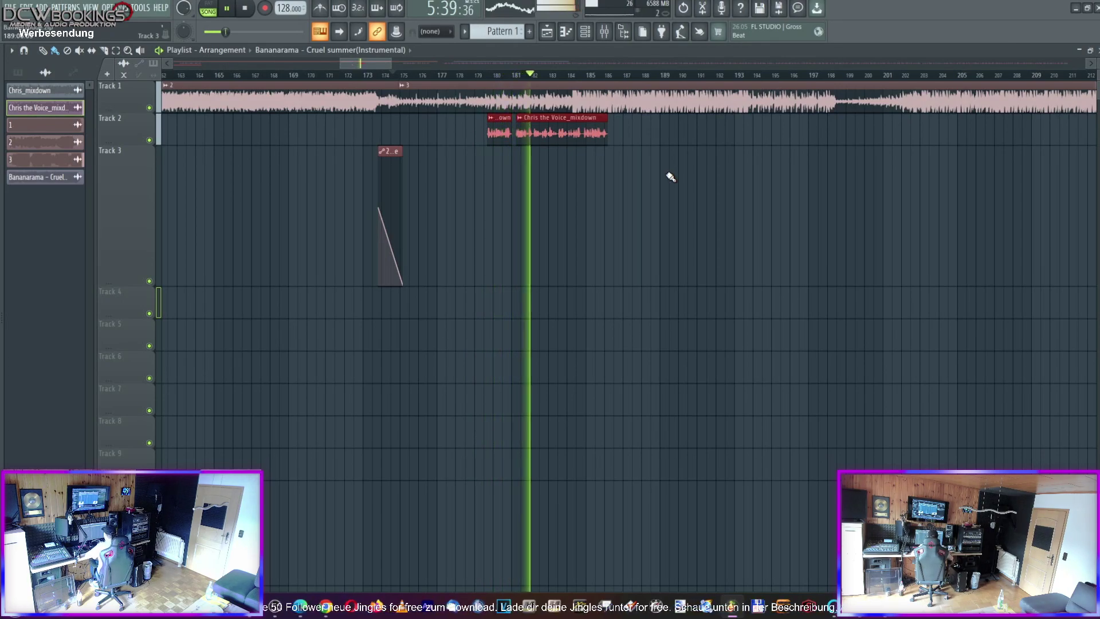
pyautogui.moveTo(375, 63); pyautogui.dragTo(380, 60)
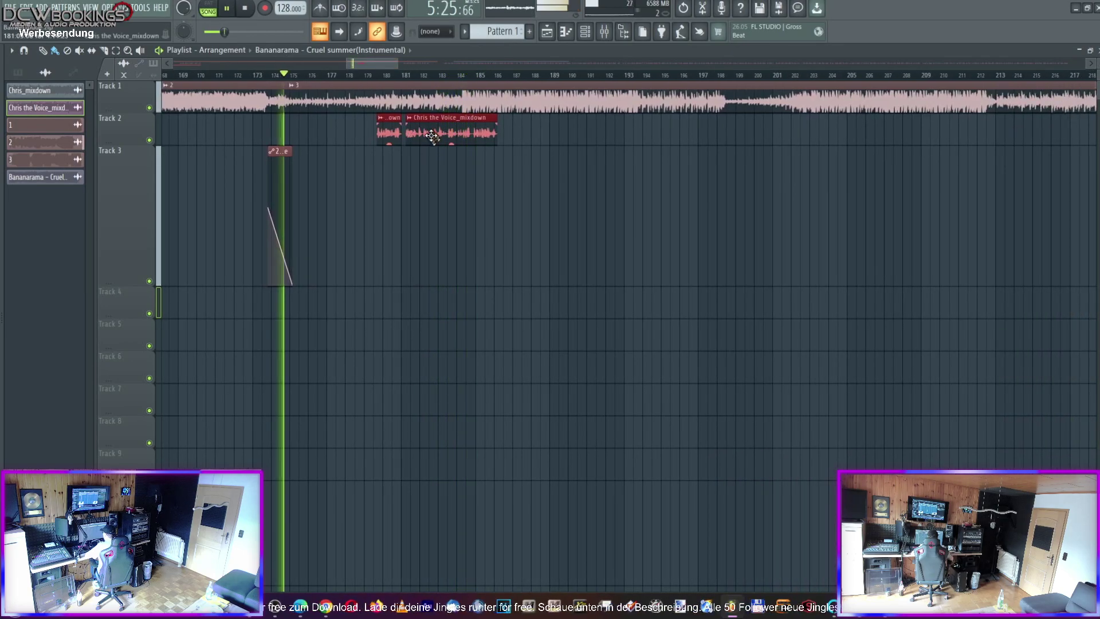
pyautogui.moveTo(432, 136); pyautogui.dragTo(398, 140)
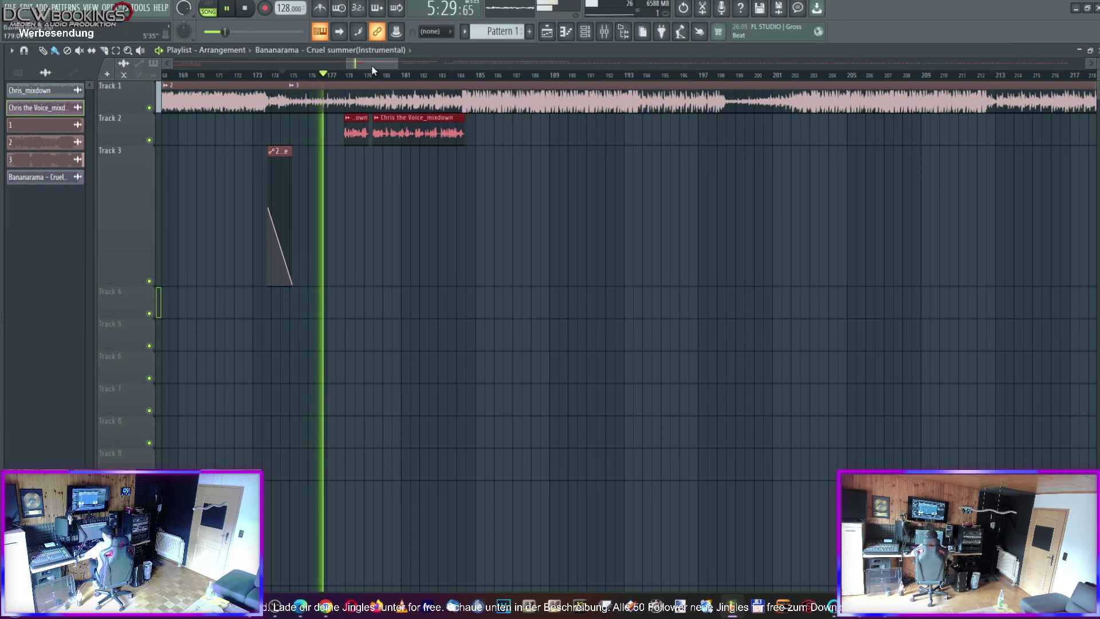
# Create a channel volume automation clip for music clip 3 from bar 175 to the music's end, and place it on Track 3
pyautogui.click(292, 80)
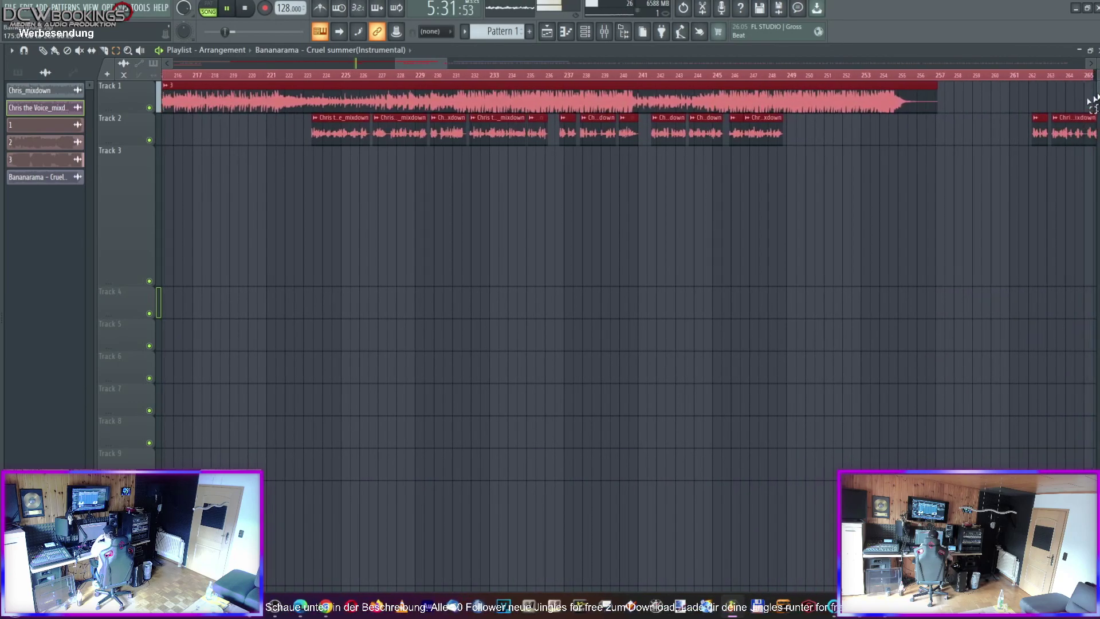
pyautogui.moveTo(437, 65); pyautogui.dragTo(388, 69)
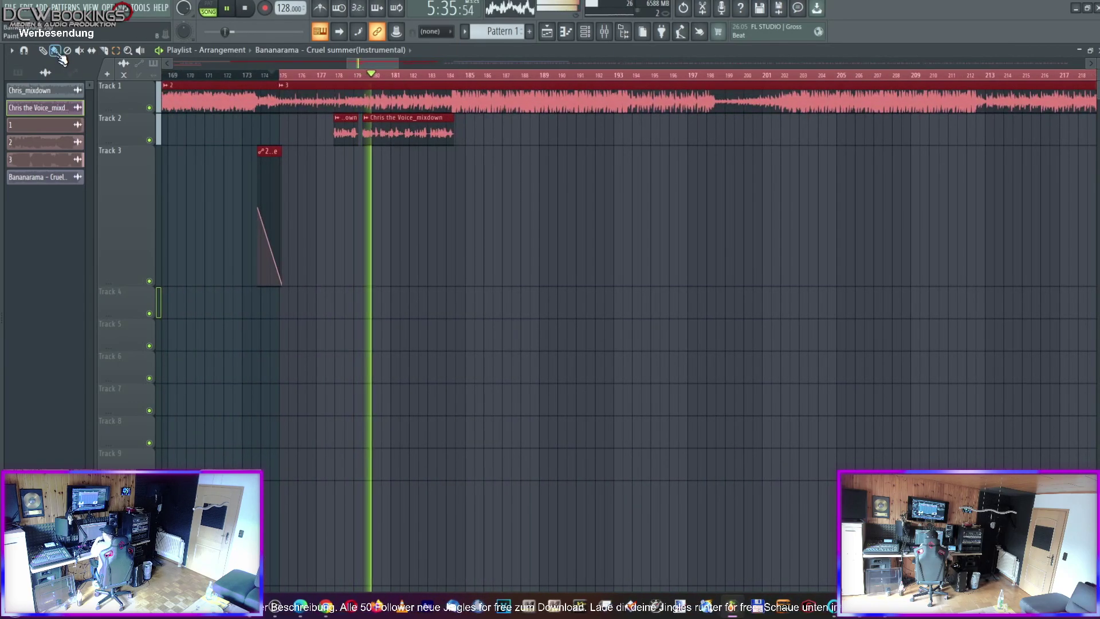
pyautogui.doubleClick(442, 98)
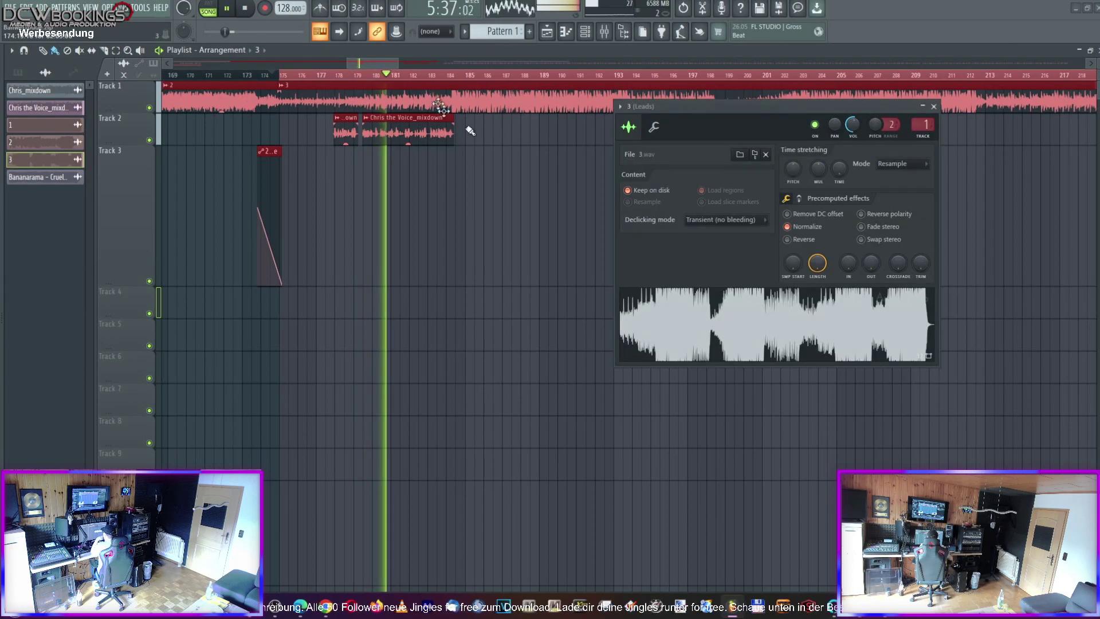
pyautogui.rightClick(853, 126)
pyautogui.click(894, 207)
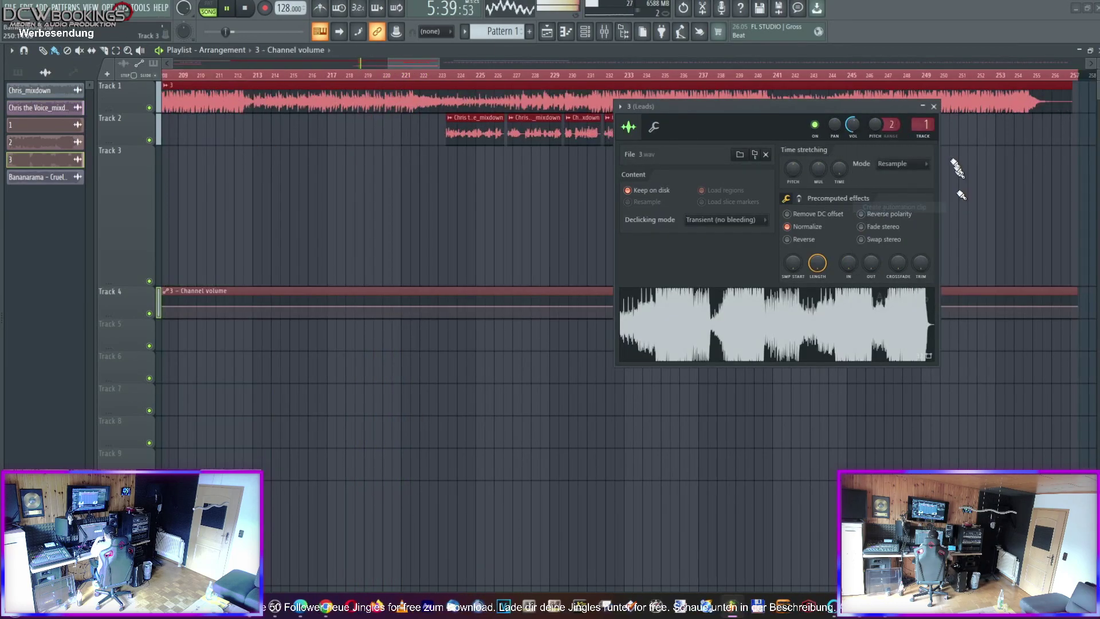
pyautogui.click(934, 106)
pyautogui.click(376, 284)
pyautogui.moveTo(376, 284); pyautogui.dragTo(380, 157)
# Lower clip 3's volume automation to about 30% where the voice starts near bar 178 and hold that level to about bar 203
pyautogui.moveTo(430, 64); pyautogui.dragTo(424, 67)
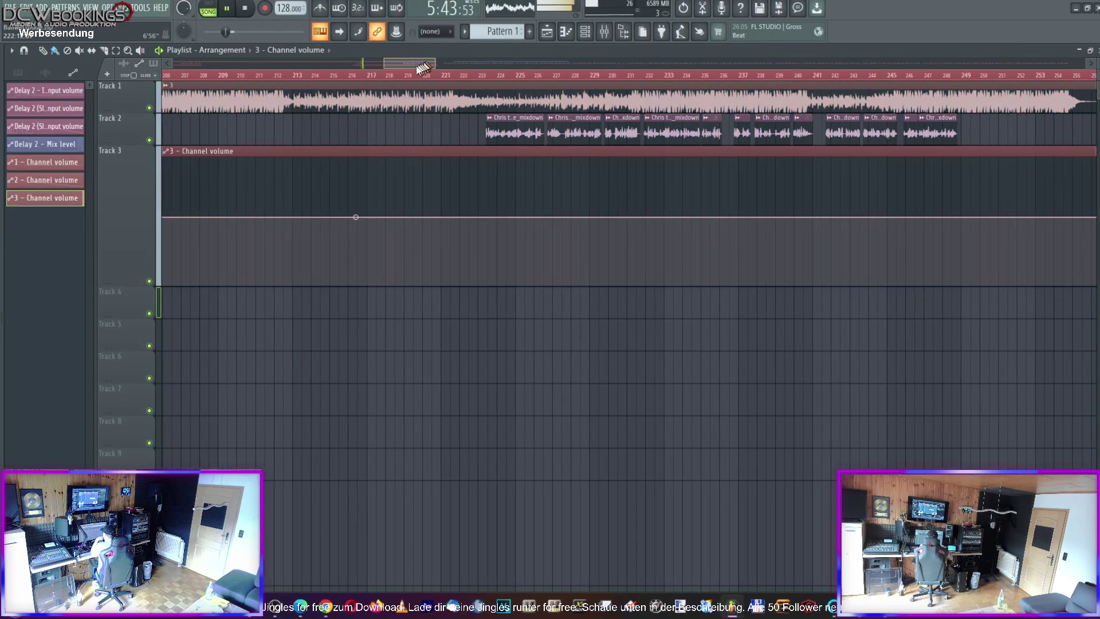
pyautogui.click(407, 75)
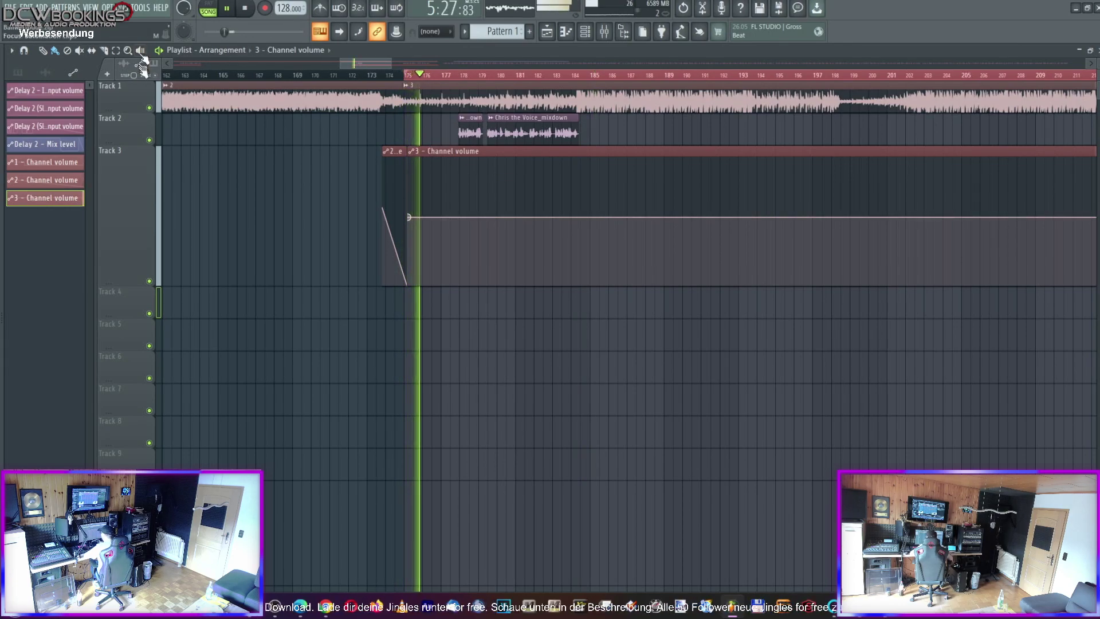
pyautogui.press('space')
pyautogui.click(459, 75)
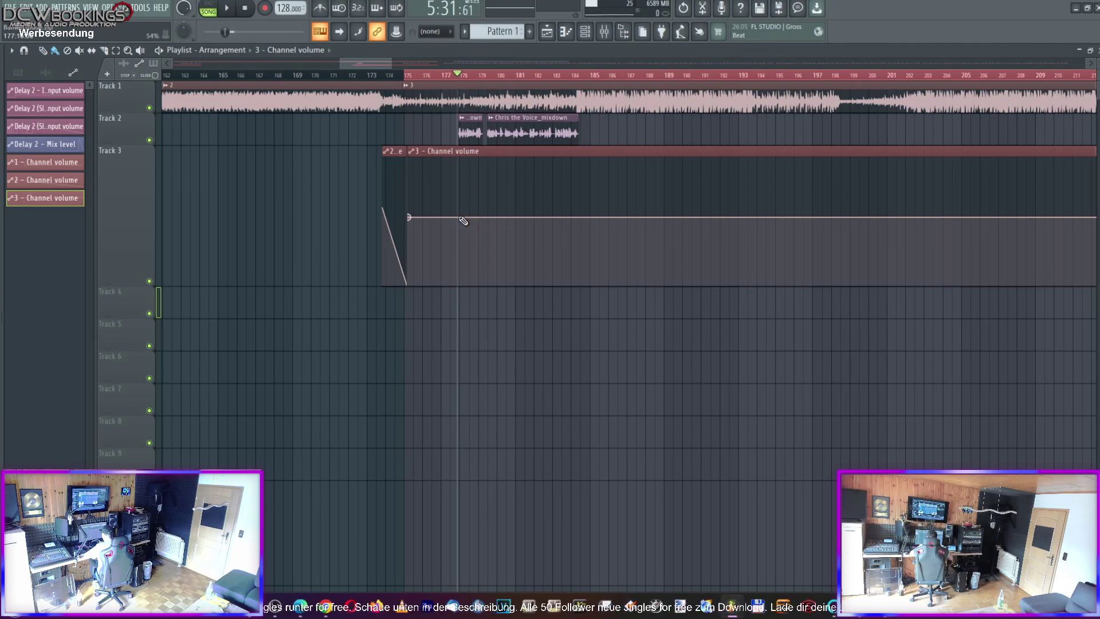
pyautogui.click(467, 248)
pyautogui.press('space')
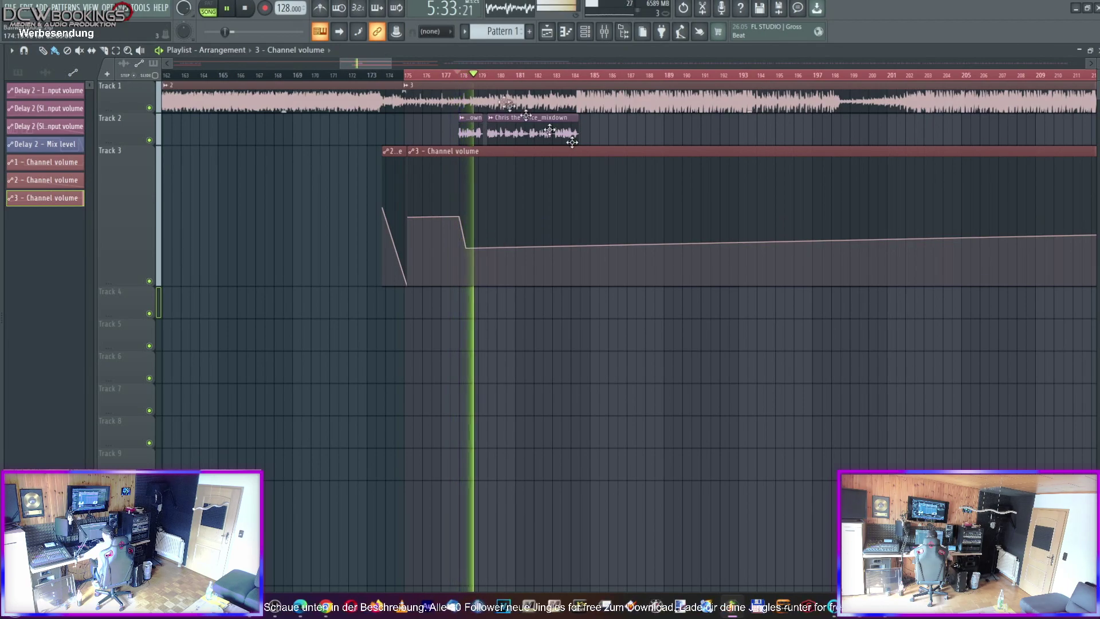
pyautogui.moveTo(357, 62); pyautogui.dragTo(362, 57)
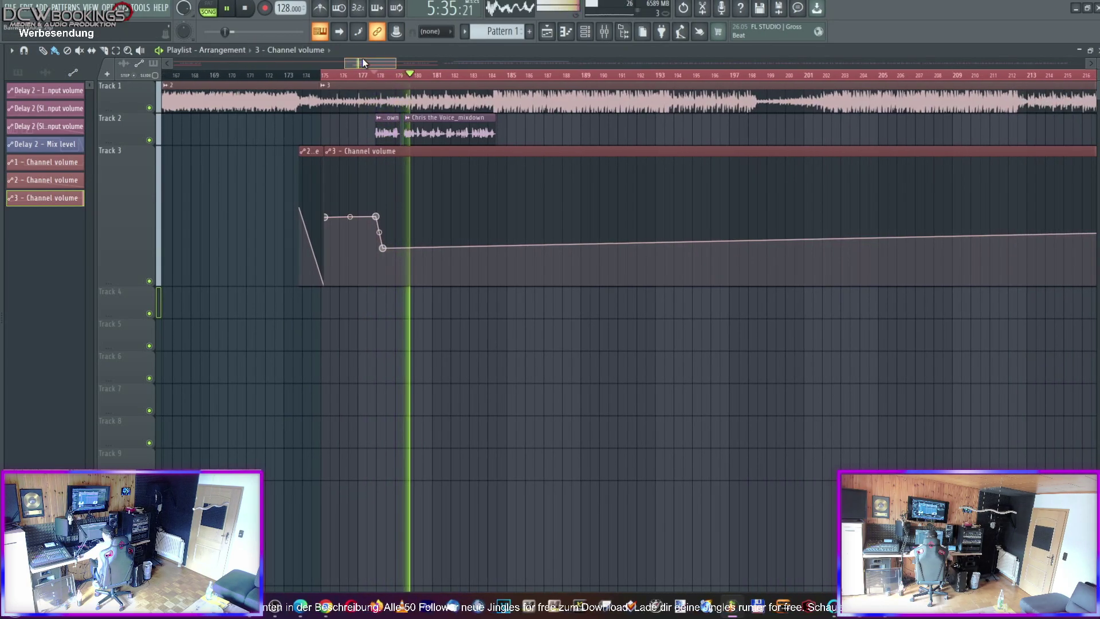
pyautogui.click(856, 248)
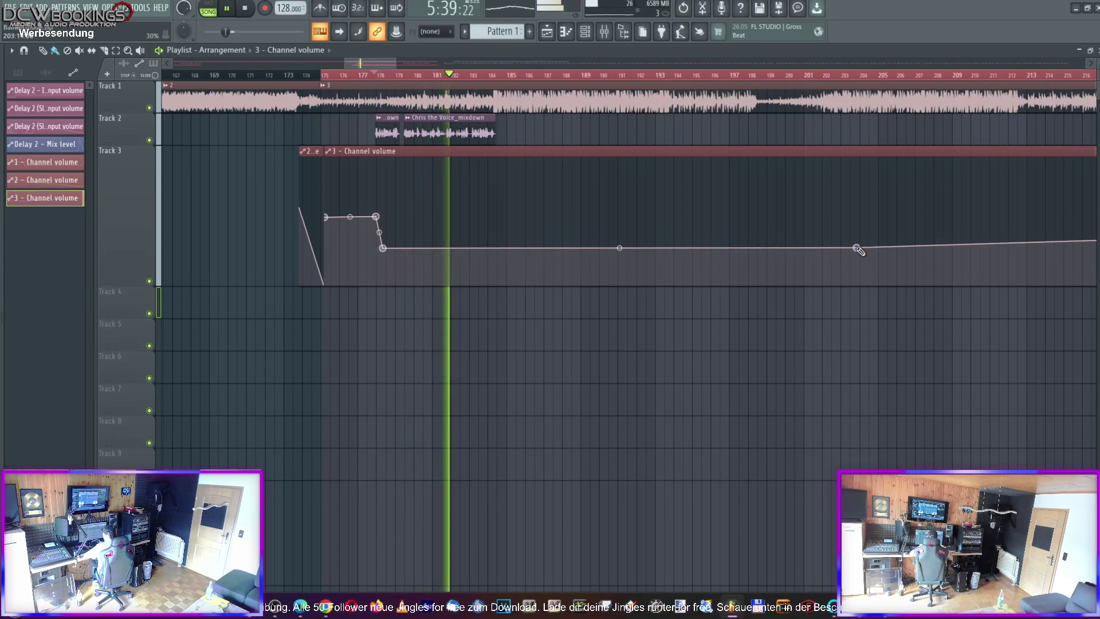
# Raise the reduced level of clip 3's volume automation near bar 178 to about 32% and replay the voice entry
pyautogui.moveTo(376, 63); pyautogui.dragTo(383, 59)
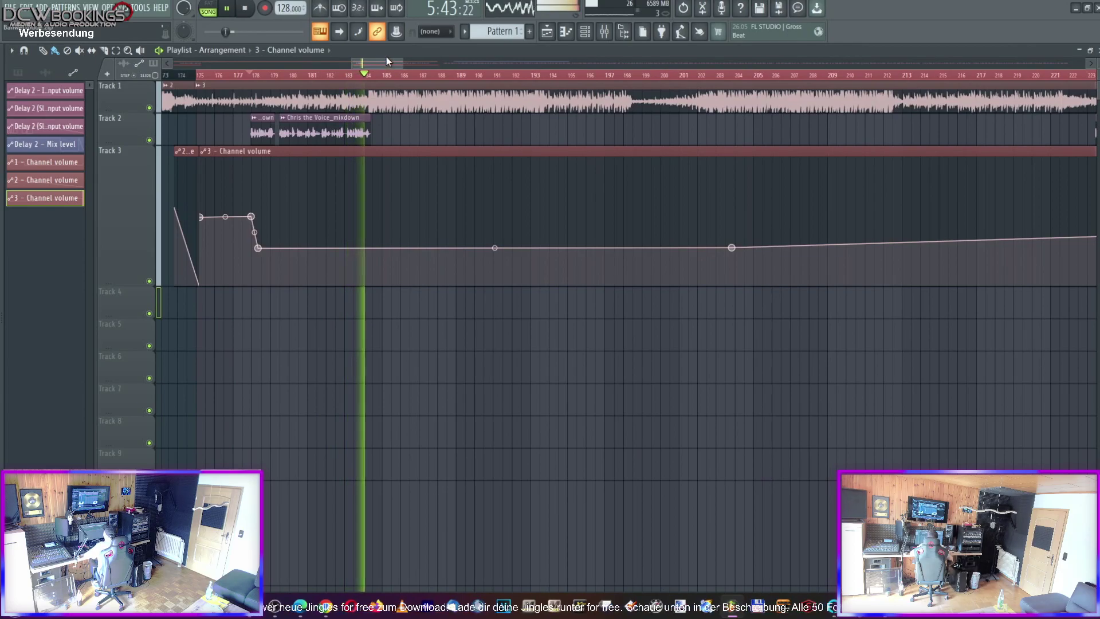
pyautogui.moveTo(372, 67); pyautogui.dragTo(295, 76)
pyautogui.click(404, 77)
pyautogui.moveTo(211, 62); pyautogui.dragTo(384, 64)
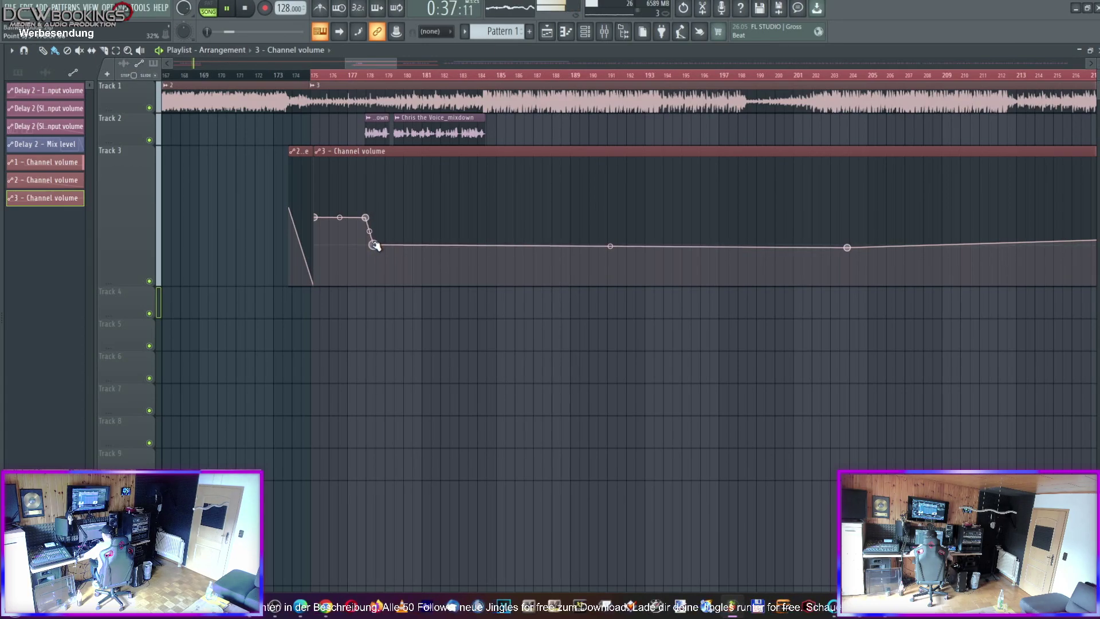
pyautogui.click(365, 81)
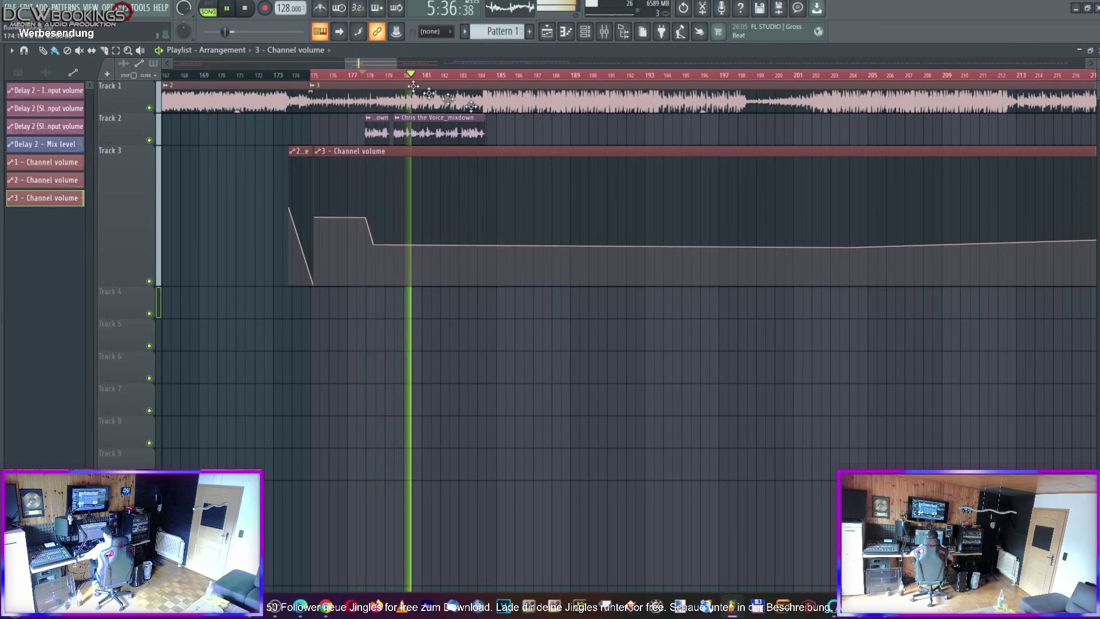
# Move the group of voice clips on Track 2 at about bar 223 to start at about bar 184, directly after the first phrase
pyautogui.moveTo(377, 63); pyautogui.dragTo(393, 54)
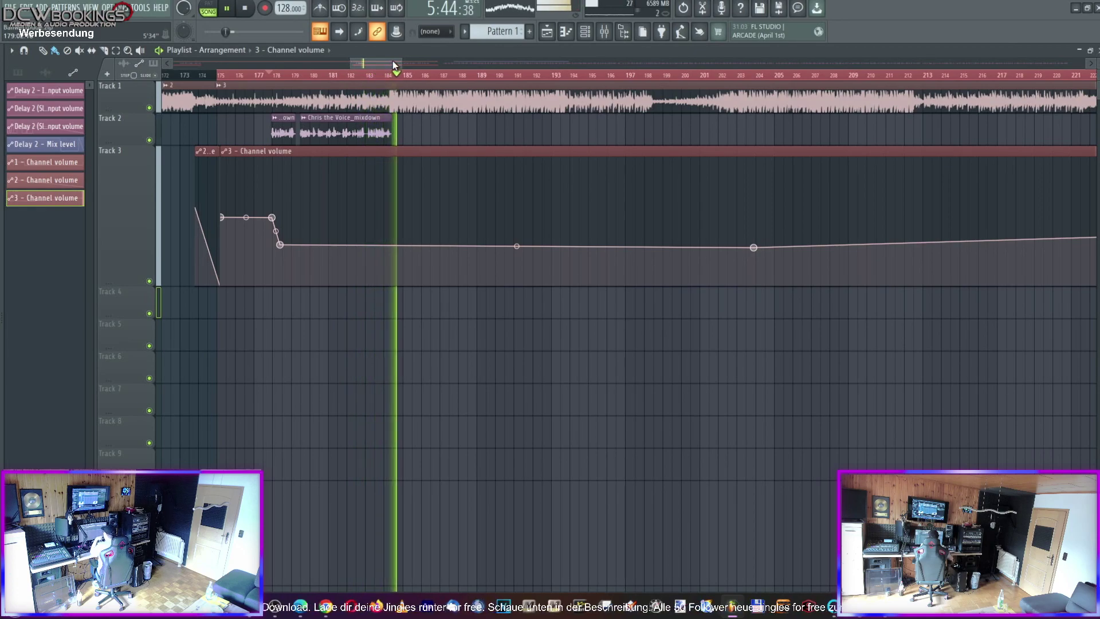
pyautogui.moveTo(393, 60); pyautogui.dragTo(426, 63)
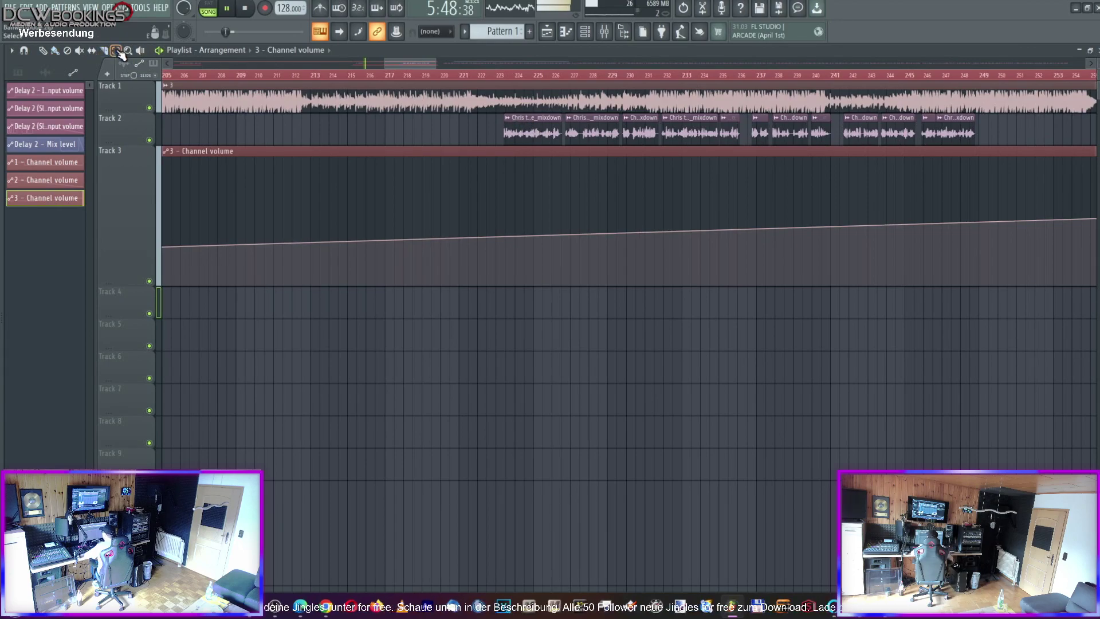
pyautogui.moveTo(464, 141); pyautogui.dragTo(1013, 113)
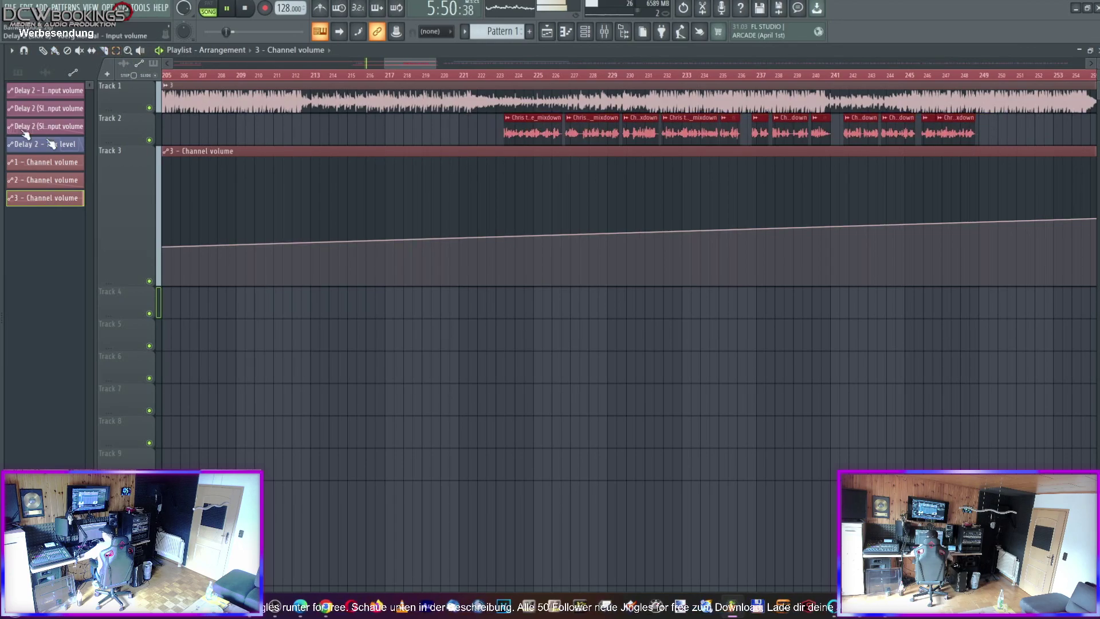
pyautogui.moveTo(534, 137); pyautogui.dragTo(398, 135)
# Play the joined voice from about bar 182 and lower clip 3's volume automation slightly further between about bars 178 and 203
pyautogui.click(335, 75)
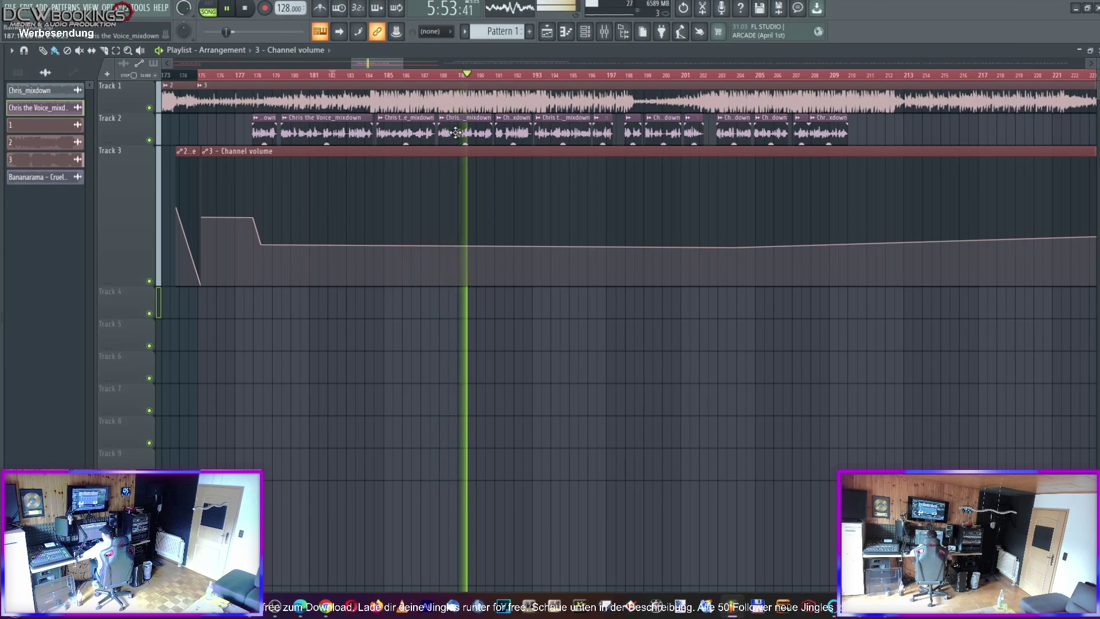
pyautogui.moveTo(262, 245); pyautogui.dragTo(263, 251)
pyautogui.moveTo(735, 247); pyautogui.dragTo(736, 252)
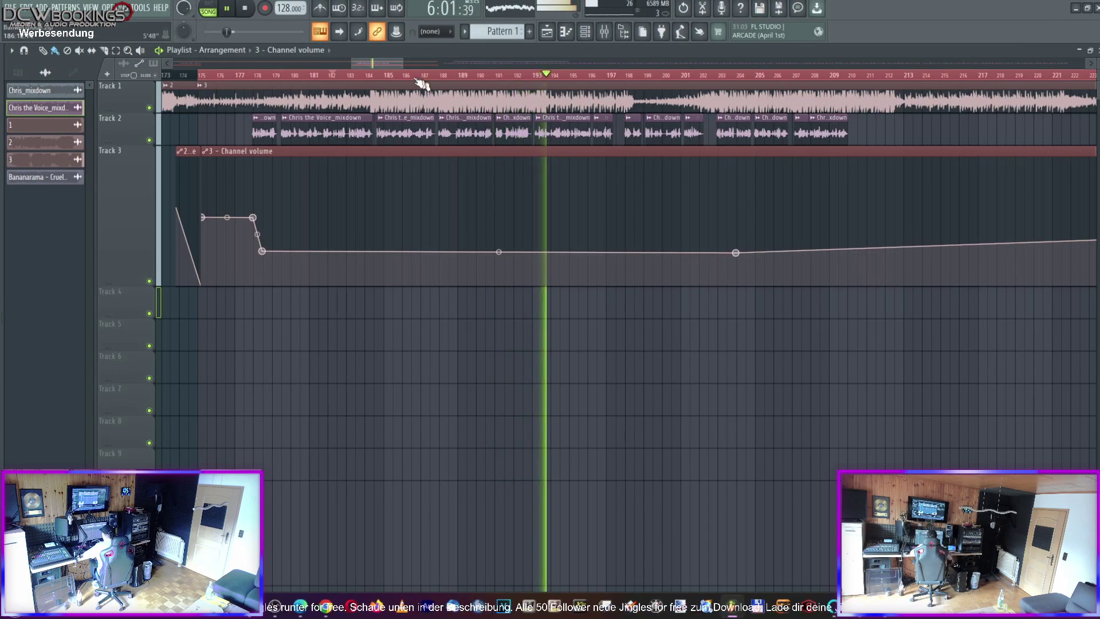
# Shift the voice clips from about bar 198 onward slightly earlier to start near bar 197, and replay the transition
pyautogui.moveTo(385, 60); pyautogui.dragTo(392, 60)
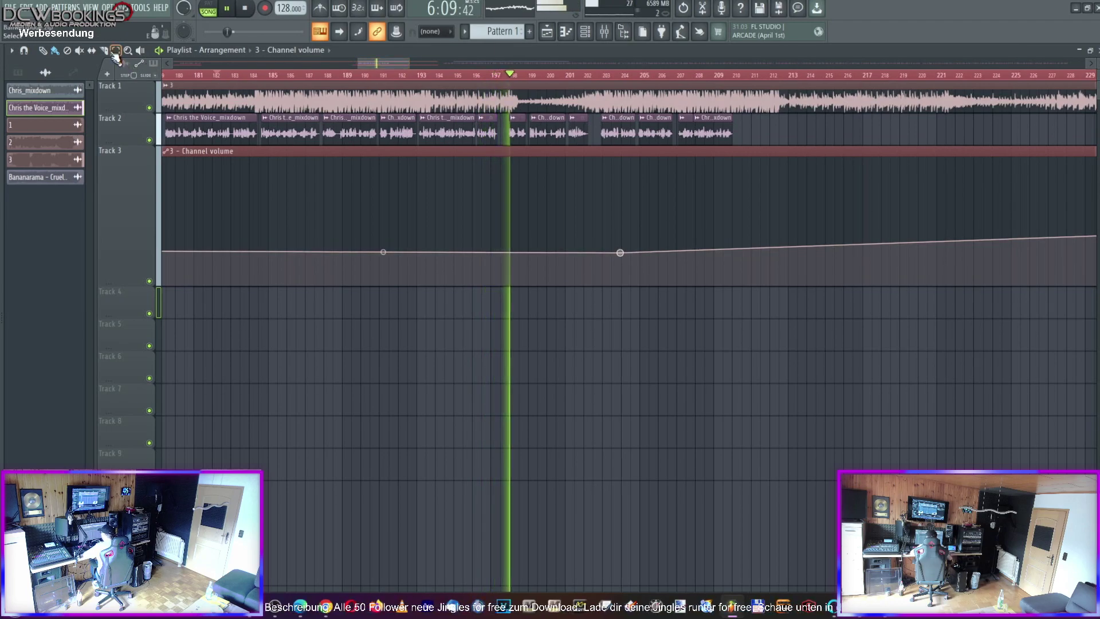
pyautogui.moveTo(763, 143); pyautogui.dragTo(518, 139)
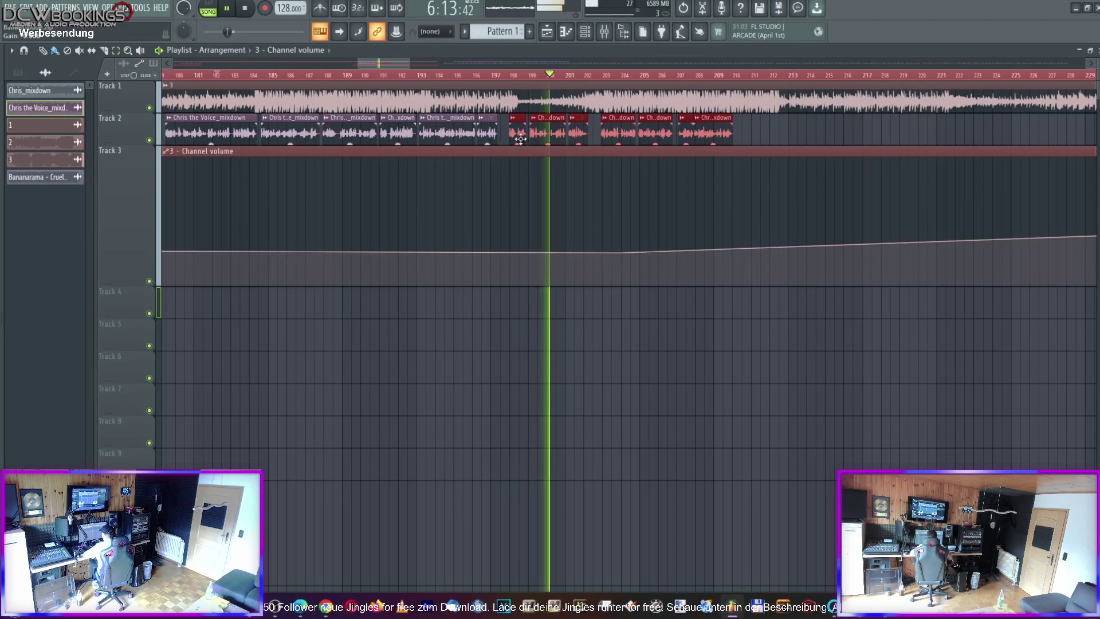
pyautogui.moveTo(520, 135); pyautogui.dragTo(512, 135)
pyautogui.click(487, 74)
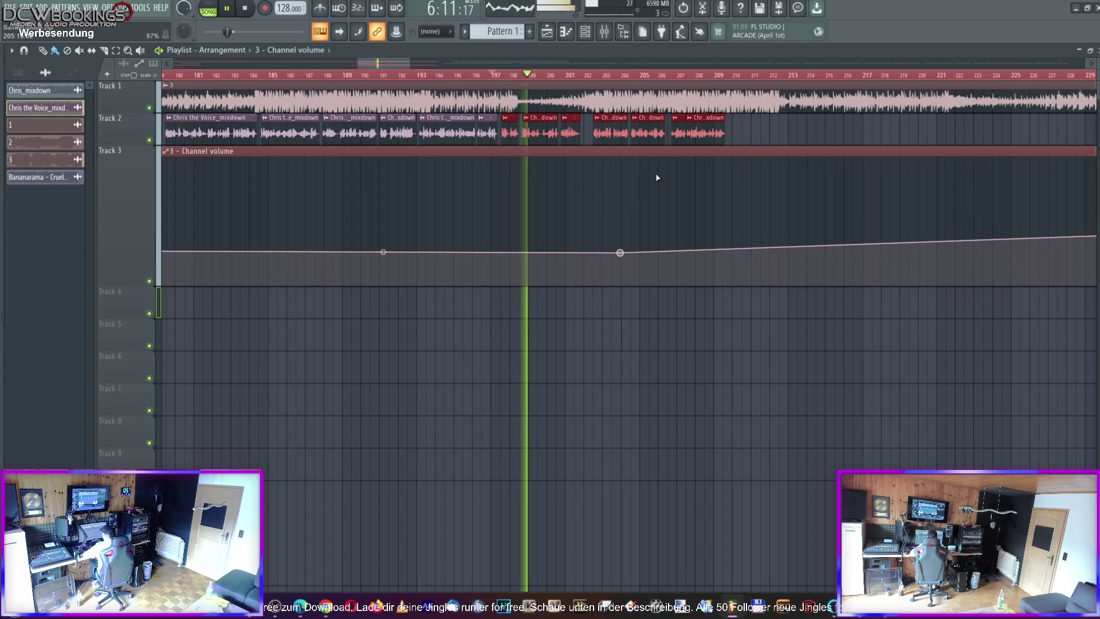
# Shift the voice clips from about bar 202 onward slightly earlier, and hold clip 3's lowered volume to about bar 214
pyautogui.moveTo(390, 63)
pyautogui.mouseDown()
pyautogui.moveTo(417, 63)
pyautogui.moveTo(355, 64)
pyautogui.moveTo(404, 74)
pyautogui.mouseUp()
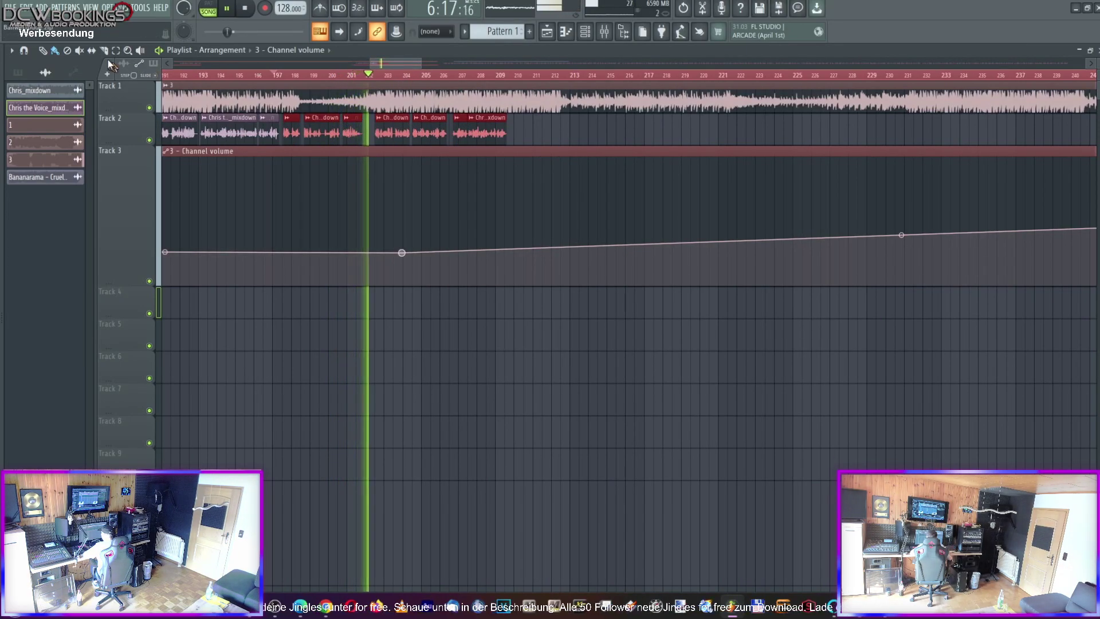
pyautogui.moveTo(535, 114); pyautogui.dragTo(378, 130)
pyautogui.click(345, 75)
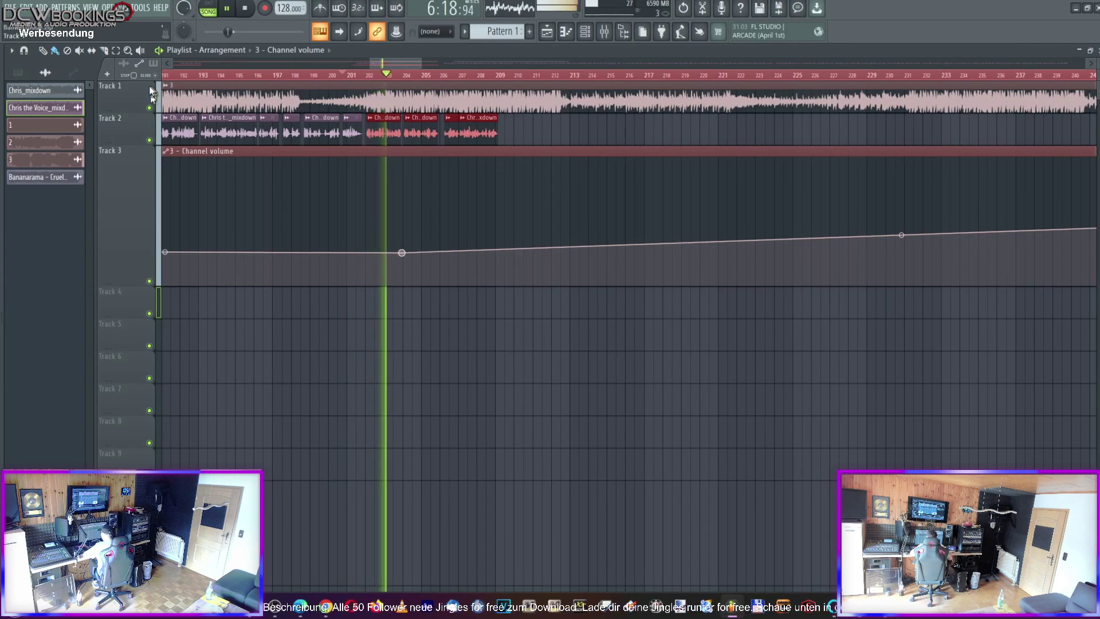
pyautogui.click(603, 255)
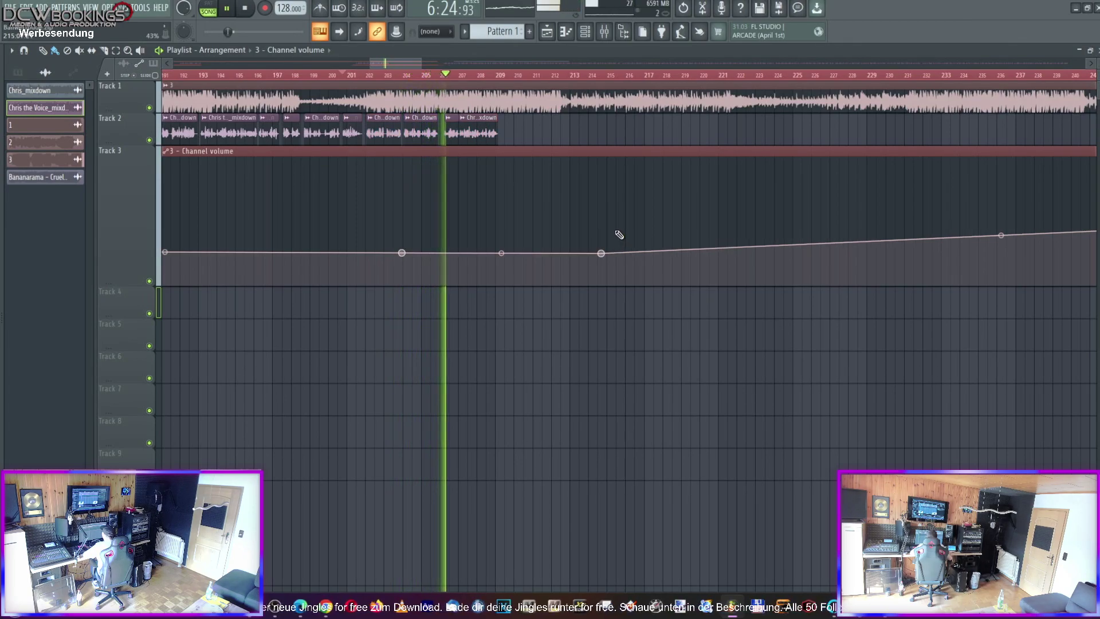
# Shift the last two voice clips slightly earlier to start just before bar 206, and replay from about bar 203
pyautogui.moveTo(524, 143); pyautogui.dragTo(450, 113)
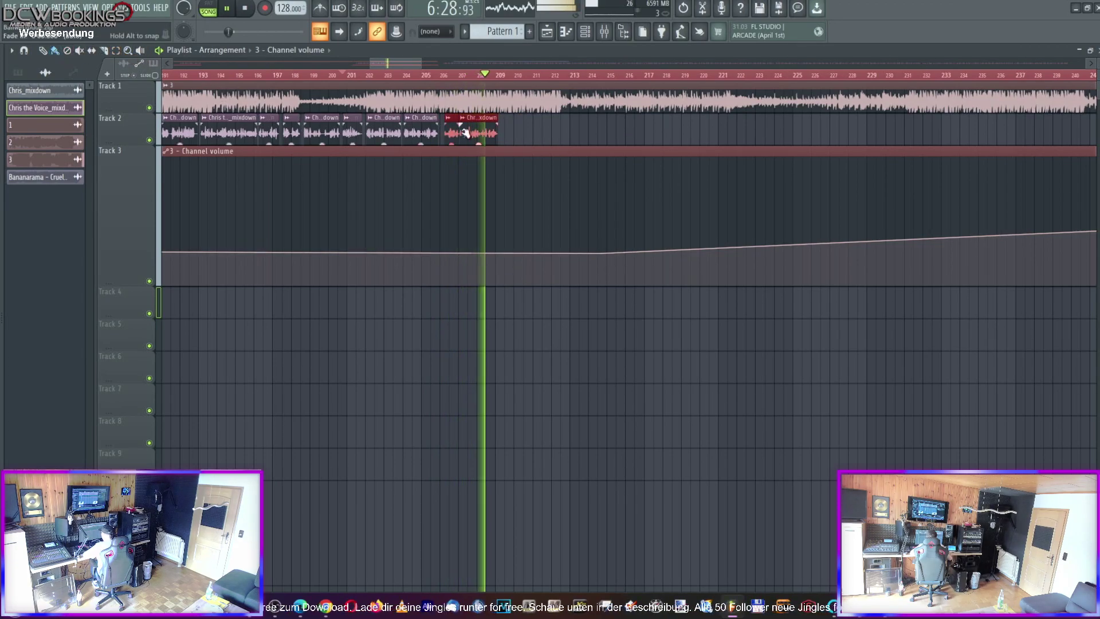
pyautogui.moveTo(452, 134); pyautogui.dragTo(449, 133)
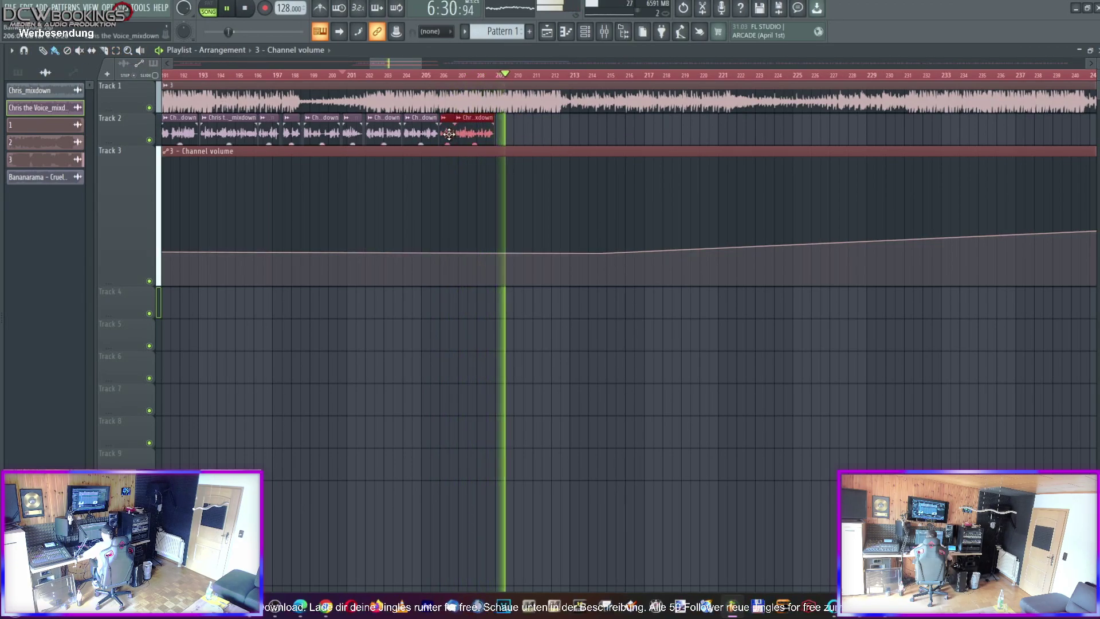
pyautogui.click(400, 75)
# Play the voice section over music clip 3 from about bar 177 to check the timing and volume balance
pyautogui.hscroll(5, 404, 76)
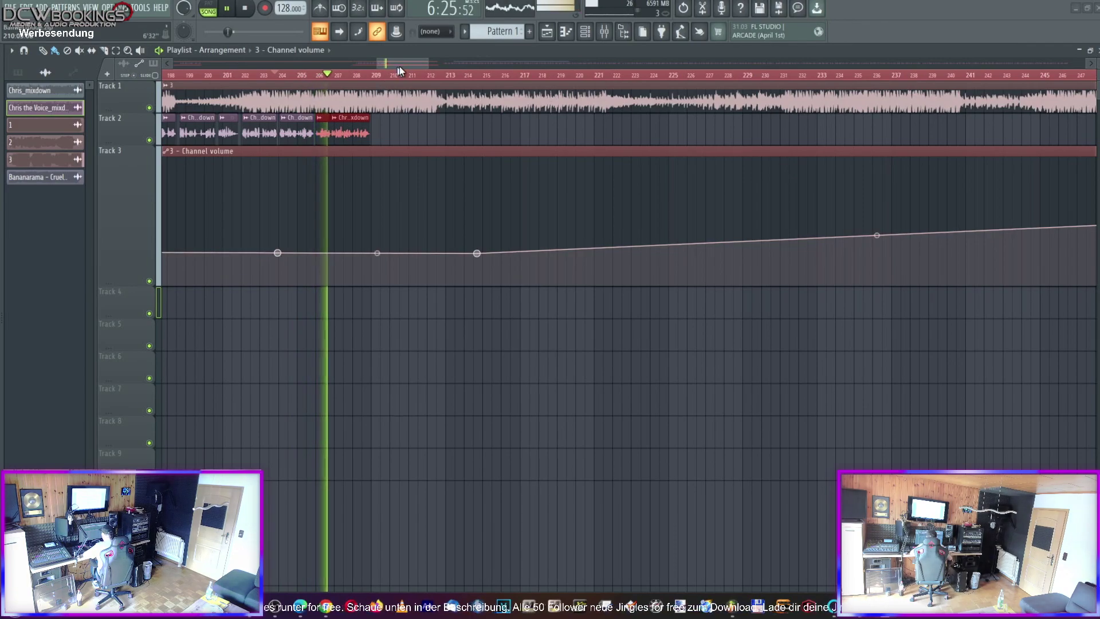
pyautogui.hscroll(2, 400, 67)
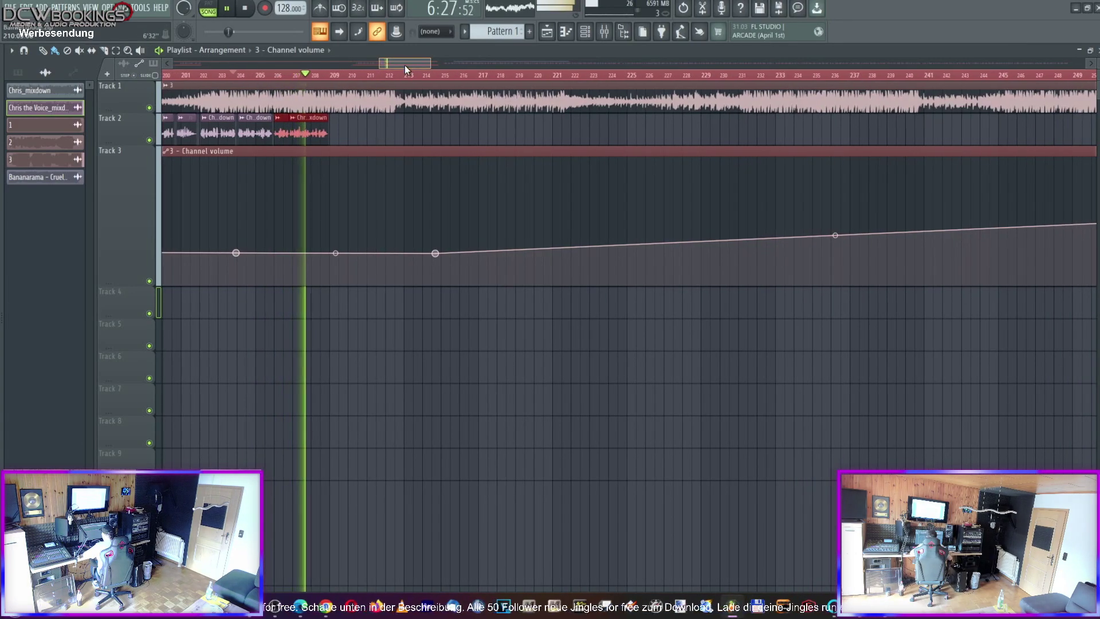
pyautogui.hscroll(-2, 404, 65)
pyautogui.moveTo(404, 64); pyautogui.dragTo(377, 80)
pyautogui.click(376, 77)
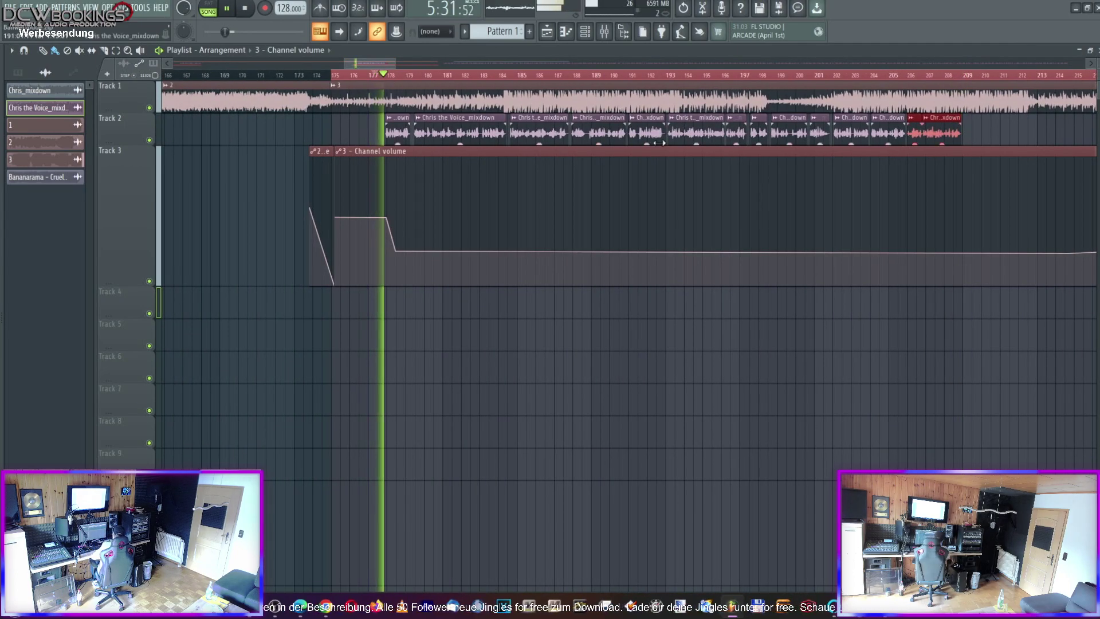
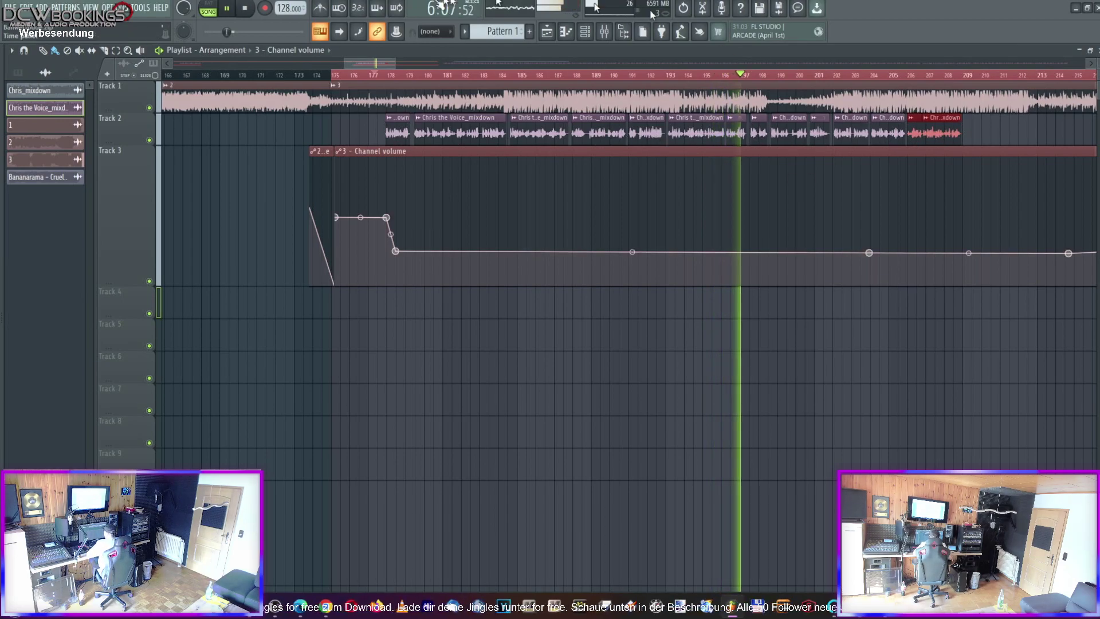
pyautogui.moveTo(382, 65); pyautogui.dragTo(397, 63)
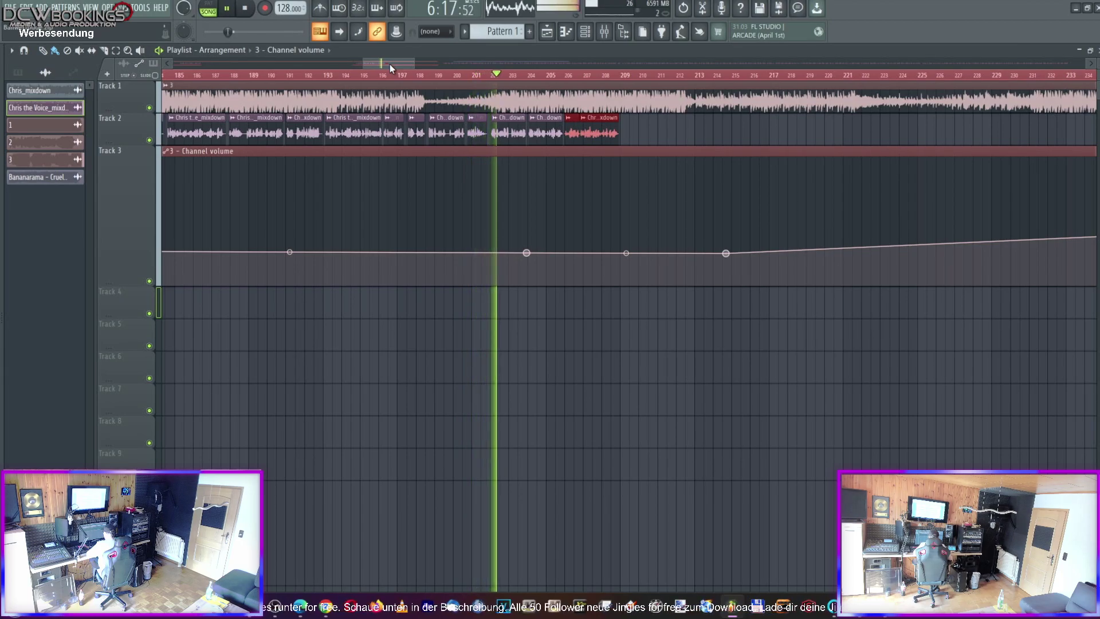
pyautogui.moveTo(394, 63); pyautogui.dragTo(399, 63)
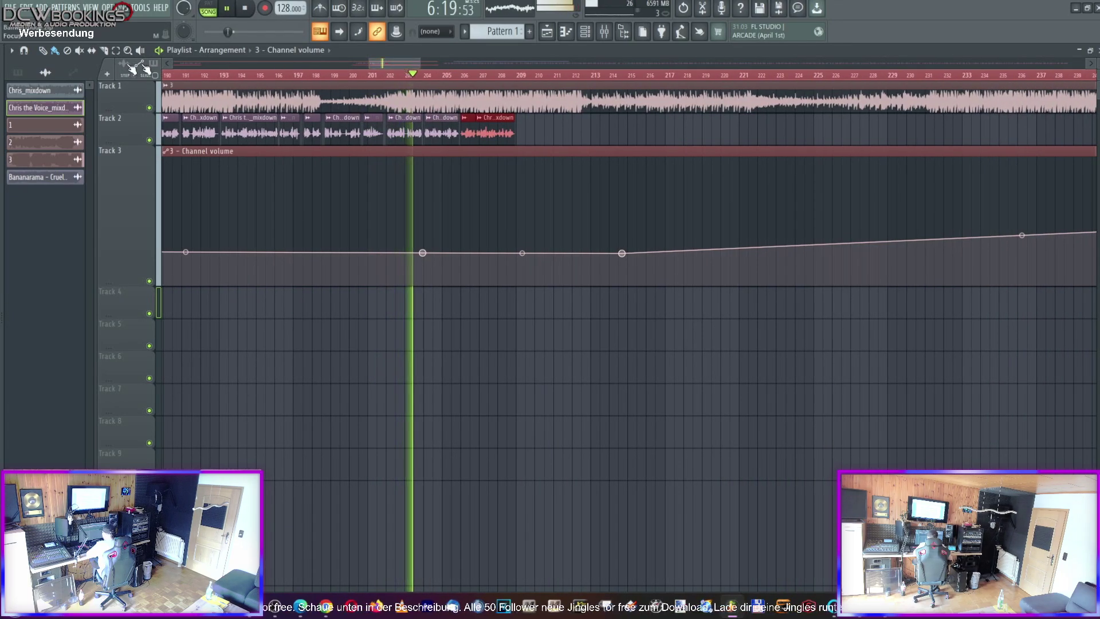
# Tighten the gap before bar 202 by shifting the final four voice clips slightly earlier, and replay the transition
pyautogui.moveTo(527, 140); pyautogui.dragTo(396, 112)
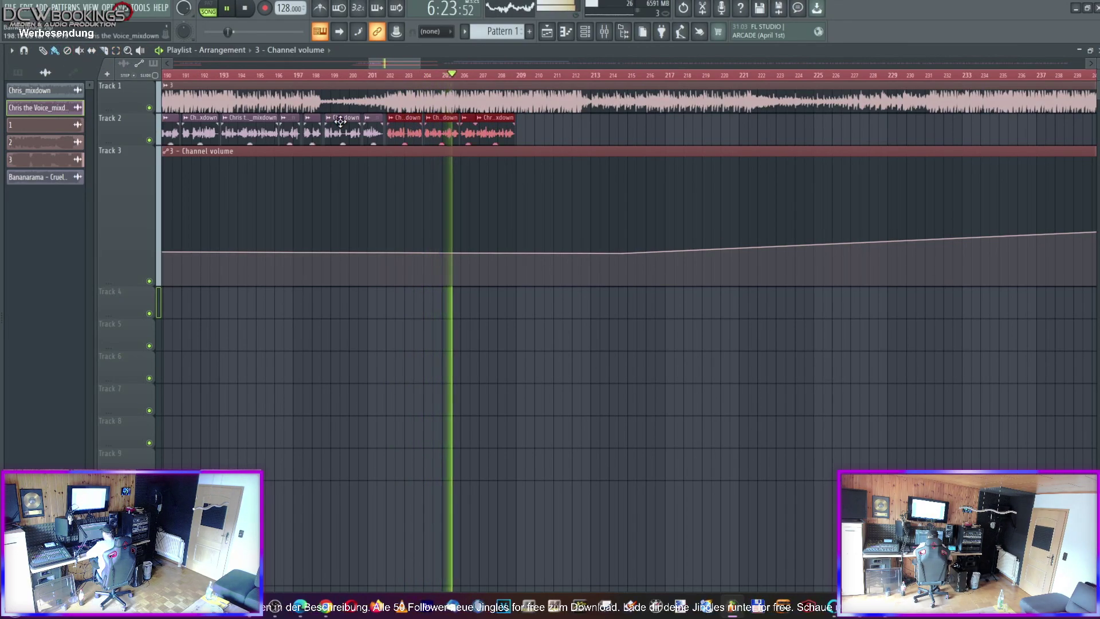
pyautogui.moveTo(401, 133); pyautogui.dragTo(397, 133)
pyautogui.click(370, 75)
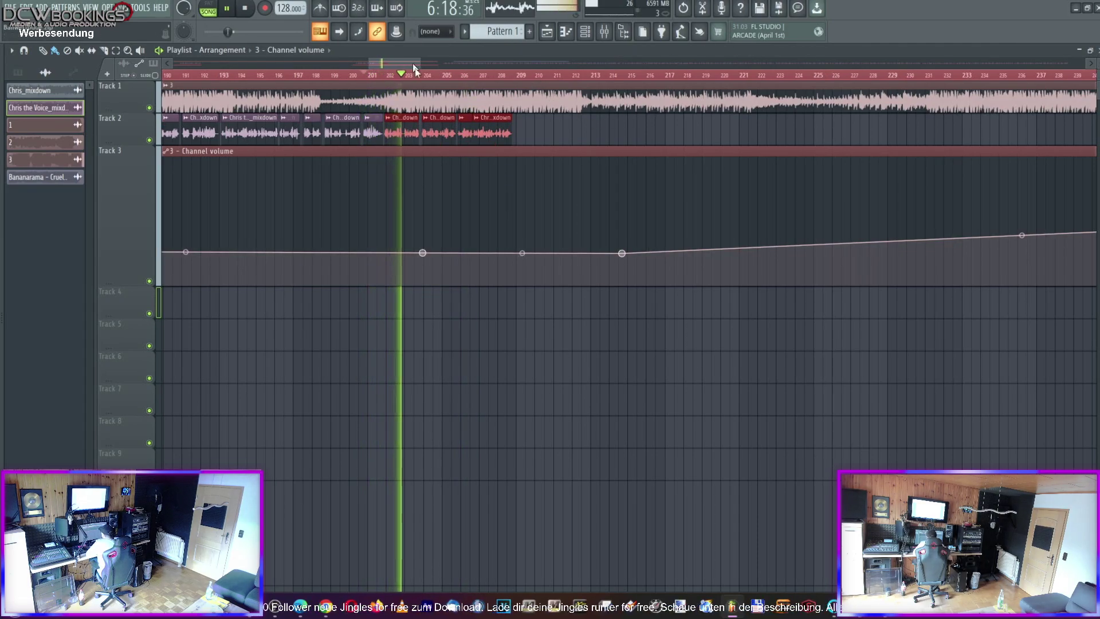
# Move the five voice clips at about bar 262 to start just before bar 209, directly behind the placed voice clips
pyautogui.moveTo(402, 61); pyautogui.dragTo(408, 62)
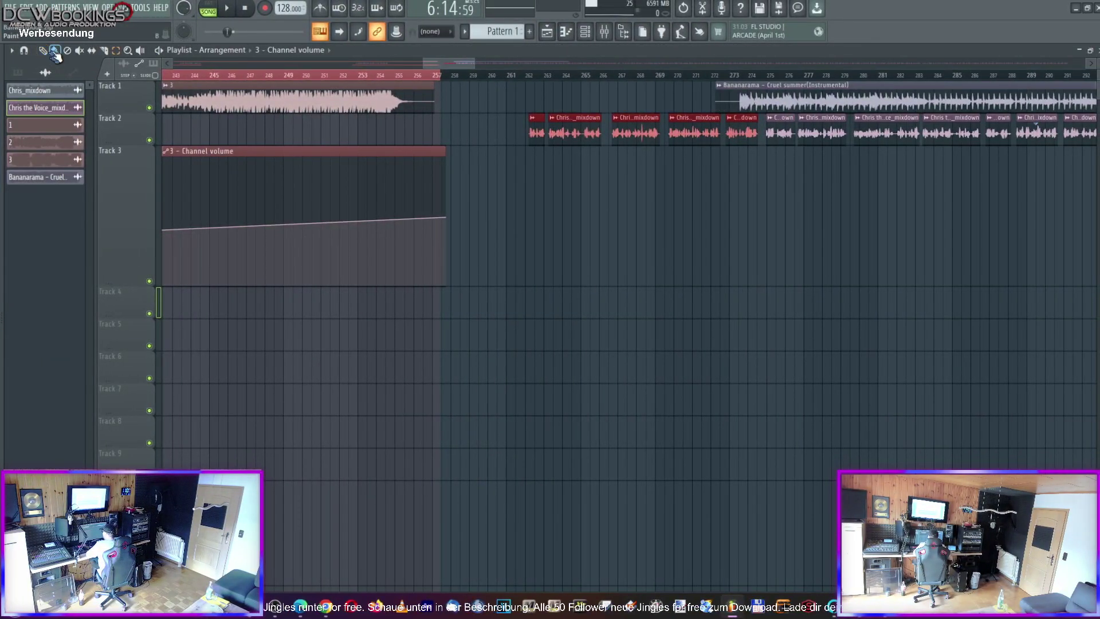
pyautogui.hscroll(-10, 718, 94)
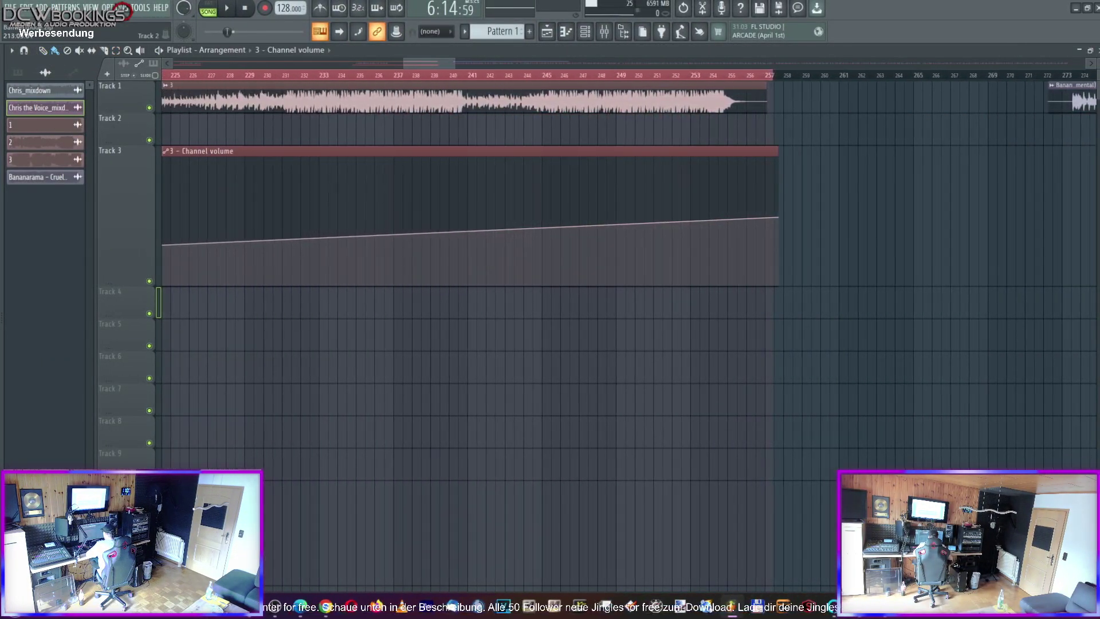
pyautogui.moveTo(718, 93); pyautogui.dragTo(527, 151)
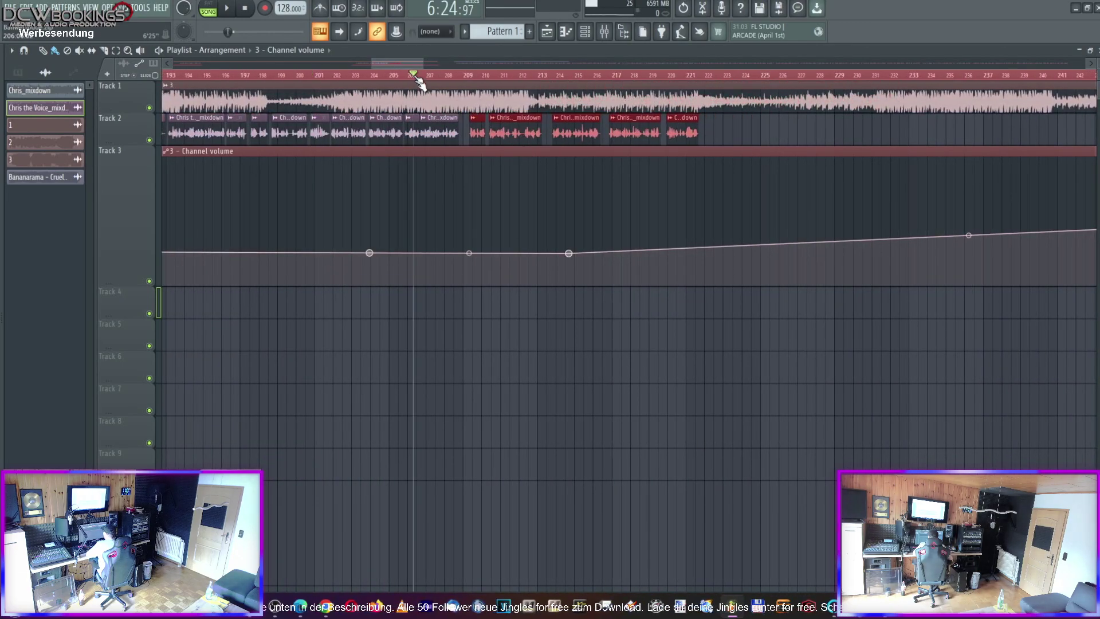
pyautogui.press('space')
pyautogui.moveTo(475, 136); pyautogui.dragTo(469, 136)
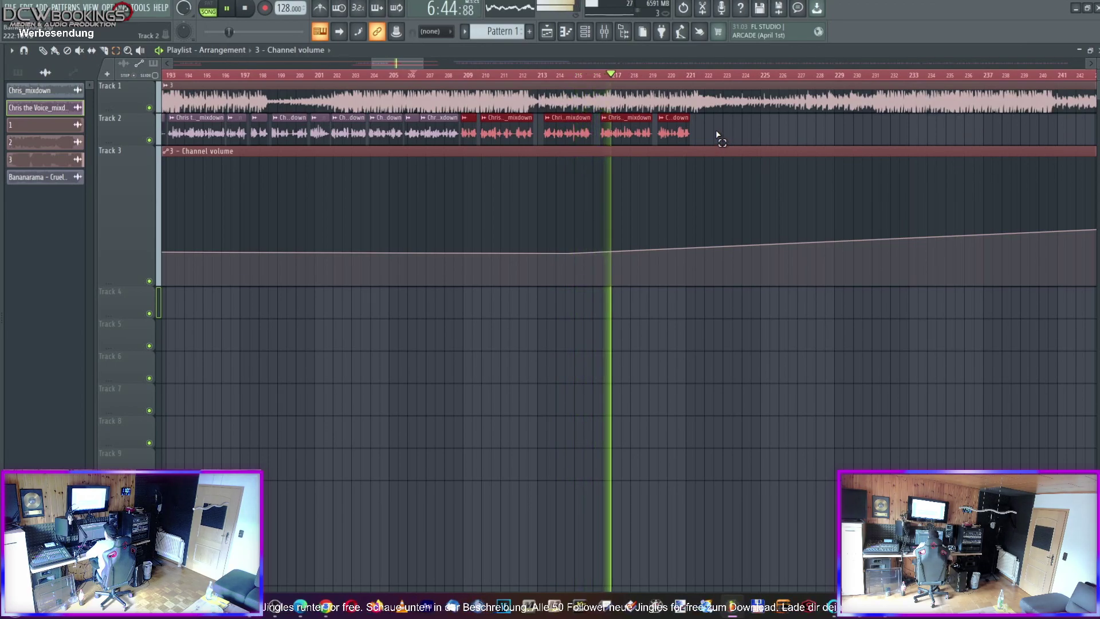
# Shift the last three voice clips slightly earlier to start just before bar 213, and replay from about bar 210
pyautogui.moveTo(717, 135); pyautogui.dragTo(547, 114)
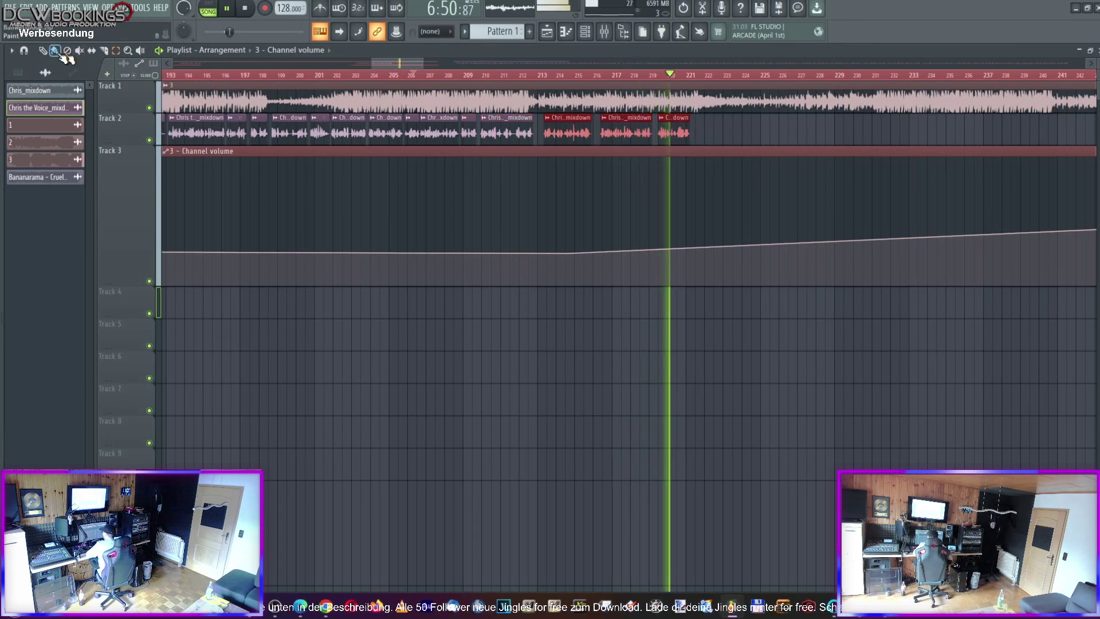
pyautogui.click(493, 75)
pyautogui.moveTo(567, 136); pyautogui.dragTo(558, 136)
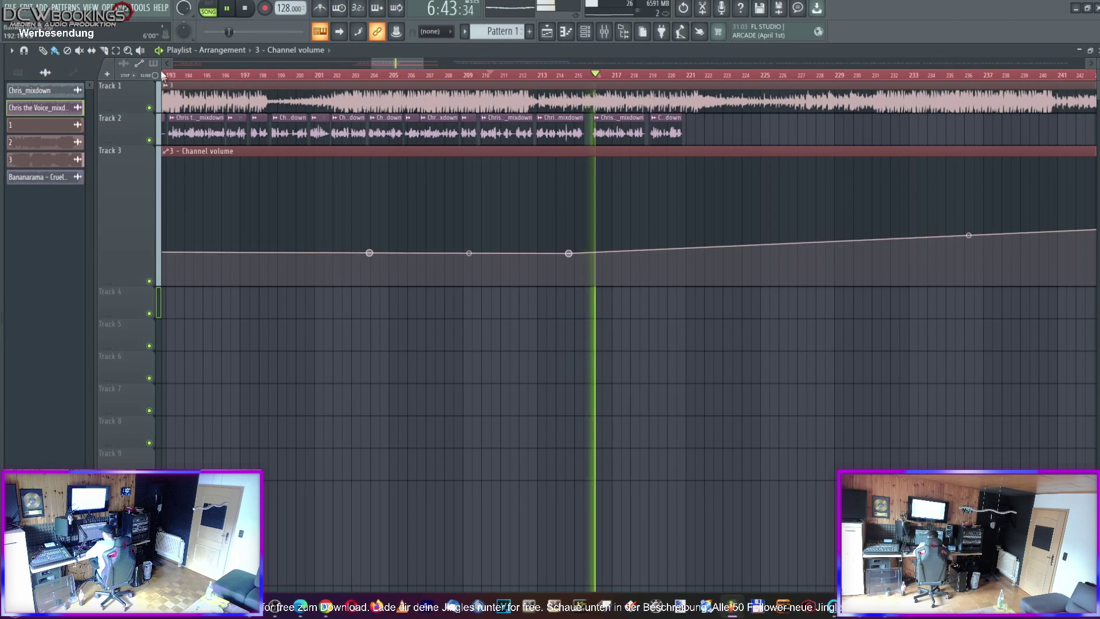
# Close the remaining gaps by shifting the last two voice clips earlier, to about bars 215 and 218, and stop playback
pyautogui.moveTo(653, 112); pyautogui.dragTo(600, 132)
pyautogui.click(541, 76)
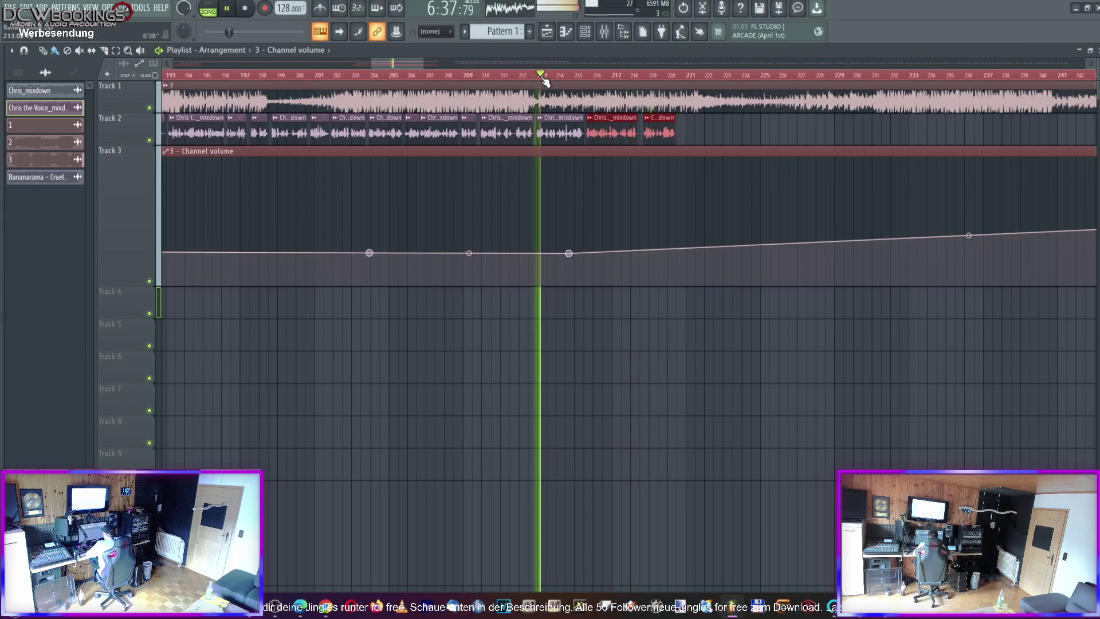
pyautogui.click(699, 129)
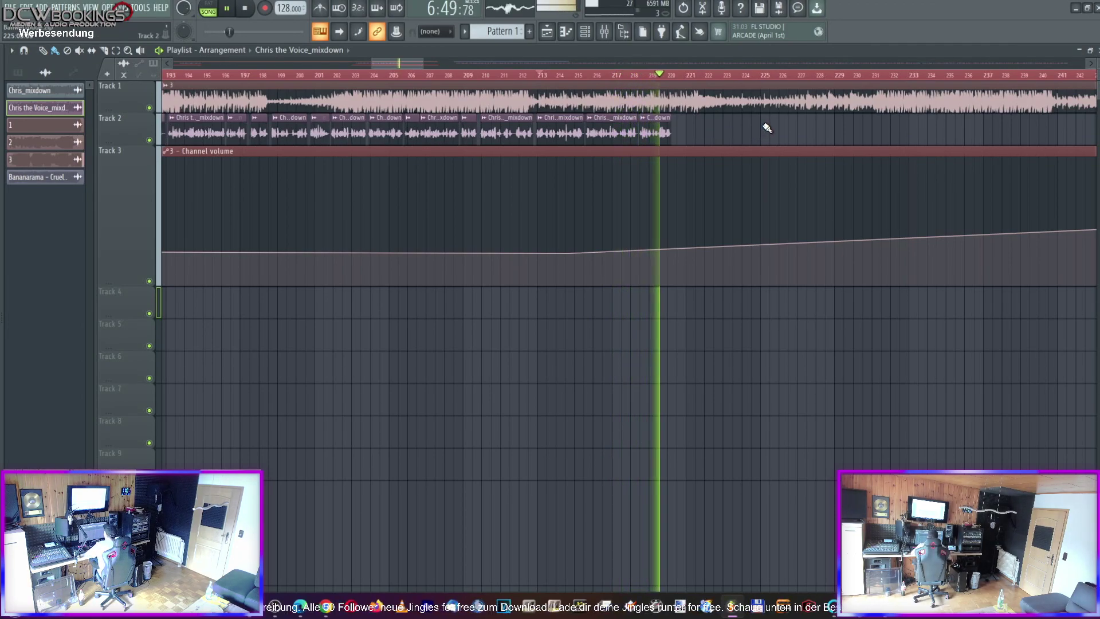
pyautogui.press('space')
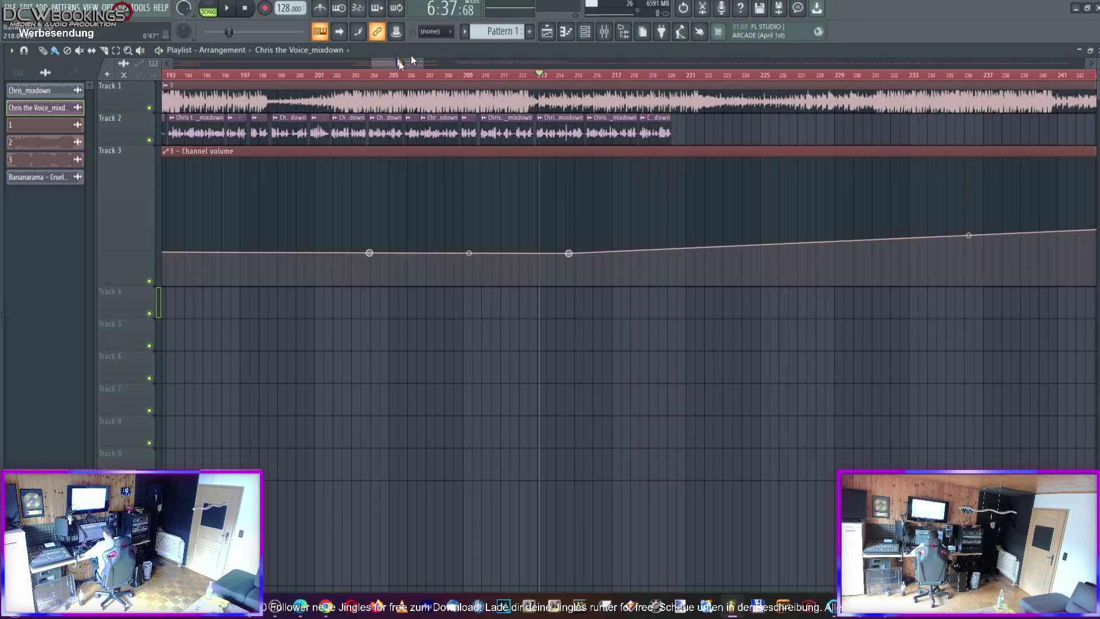
pyautogui.moveTo(404, 65); pyautogui.dragTo(411, 65)
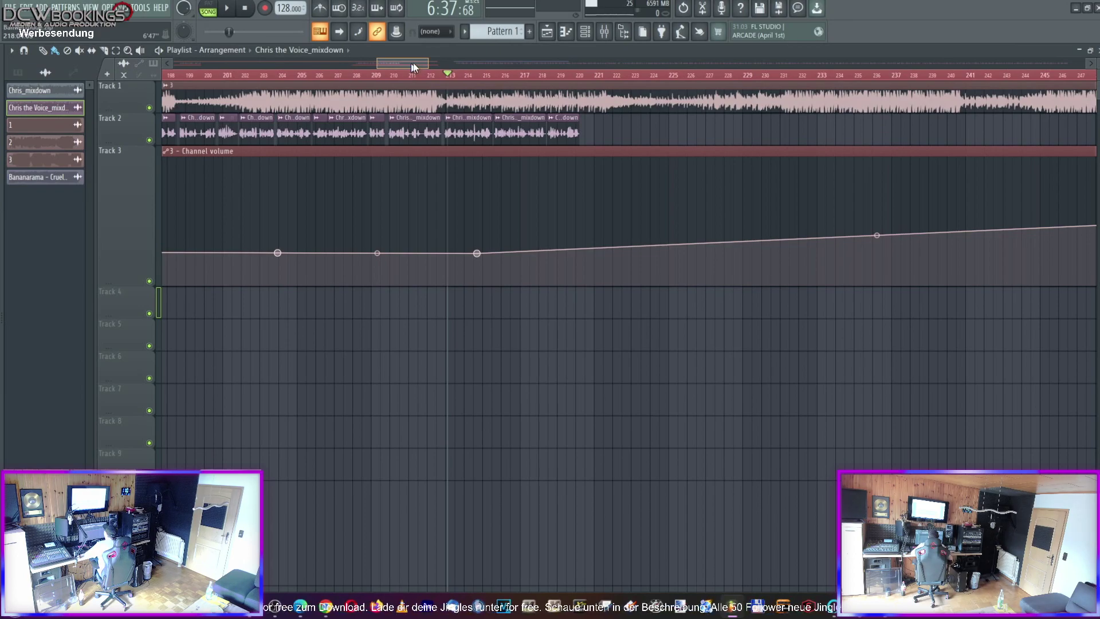
pyautogui.moveTo(410, 63); pyautogui.dragTo(414, 62)
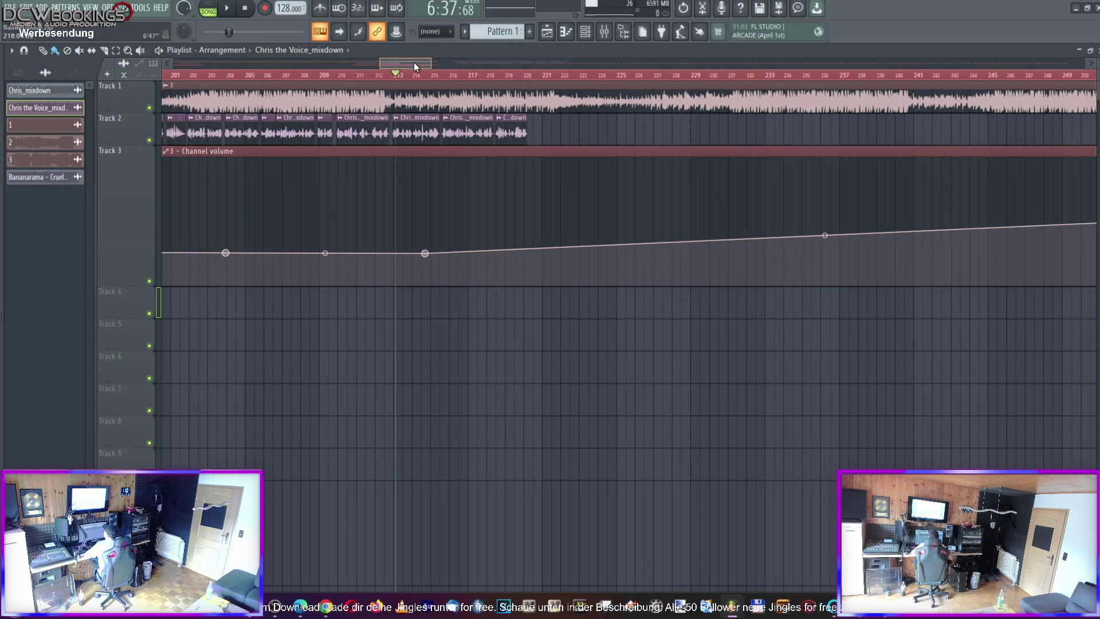
# Move the three voice clips at about bar 275 directly behind the placed clips, starting just after bar 220, and replay the transition
pyautogui.moveTo(413, 62); pyautogui.dragTo(458, 63)
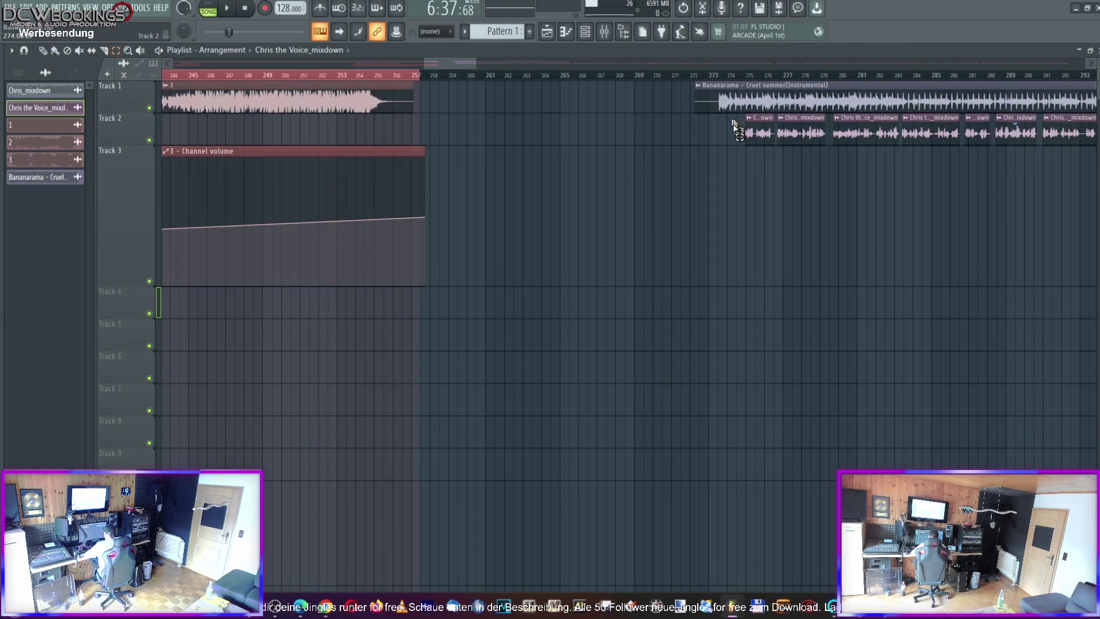
pyautogui.moveTo(857, 140); pyautogui.dragTo(855, 144)
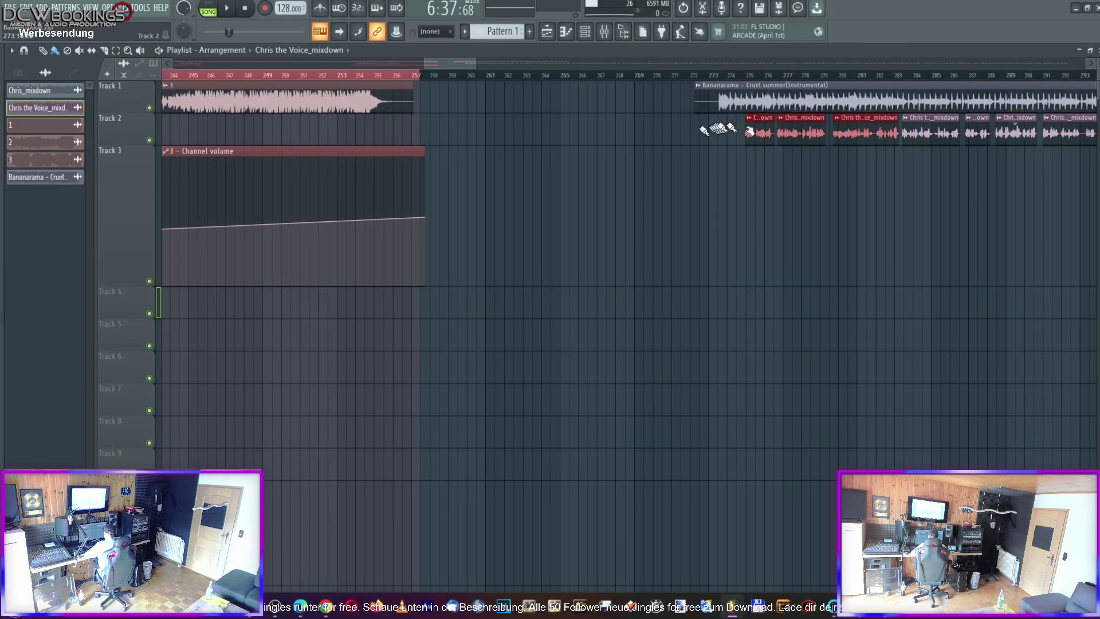
pyautogui.moveTo(757, 132); pyautogui.dragTo(538, 134)
pyautogui.press('space')
pyautogui.moveTo(543, 129); pyautogui.dragTo(511, 131)
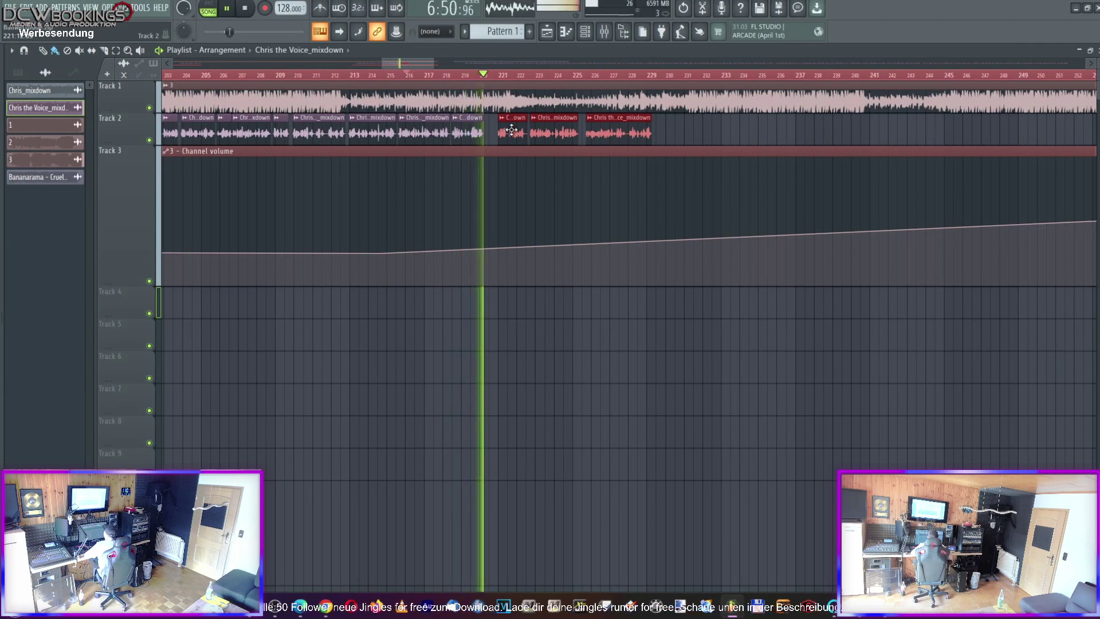
pyautogui.moveTo(511, 130); pyautogui.dragTo(504, 131)
pyautogui.click(472, 78)
pyautogui.moveTo(505, 134); pyautogui.dragTo(501, 133)
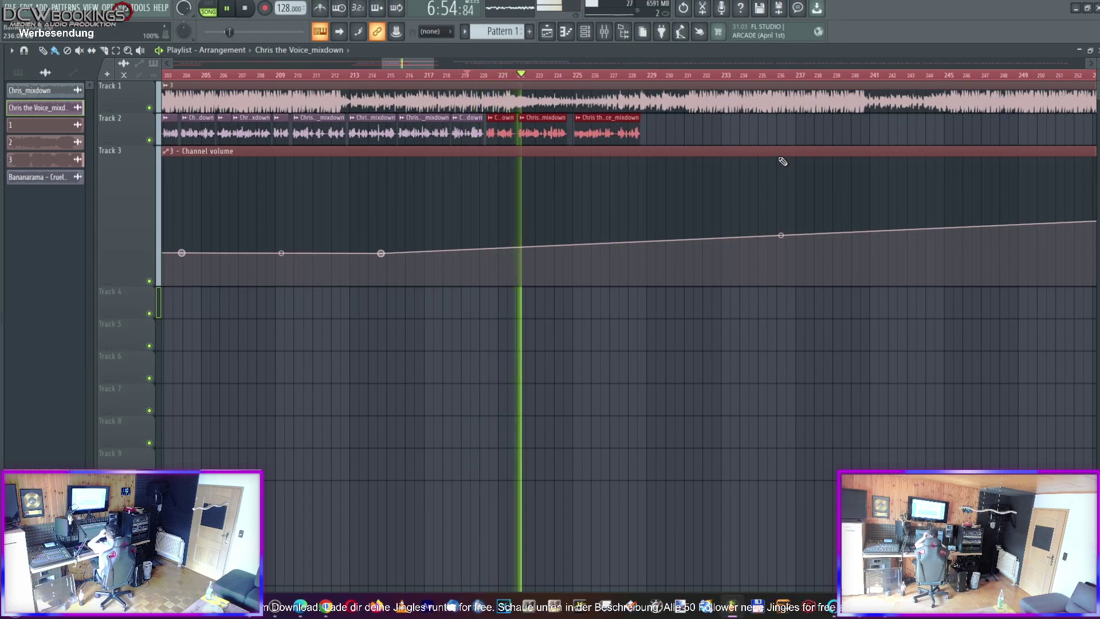
# Tighten the remaining gaps by shifting the last two voice clips earlier, to about bars 222 and 225, replaying the transitions
pyautogui.click(115, 52)
pyautogui.moveTo(667, 130); pyautogui.dragTo(532, 135)
pyautogui.click(486, 75)
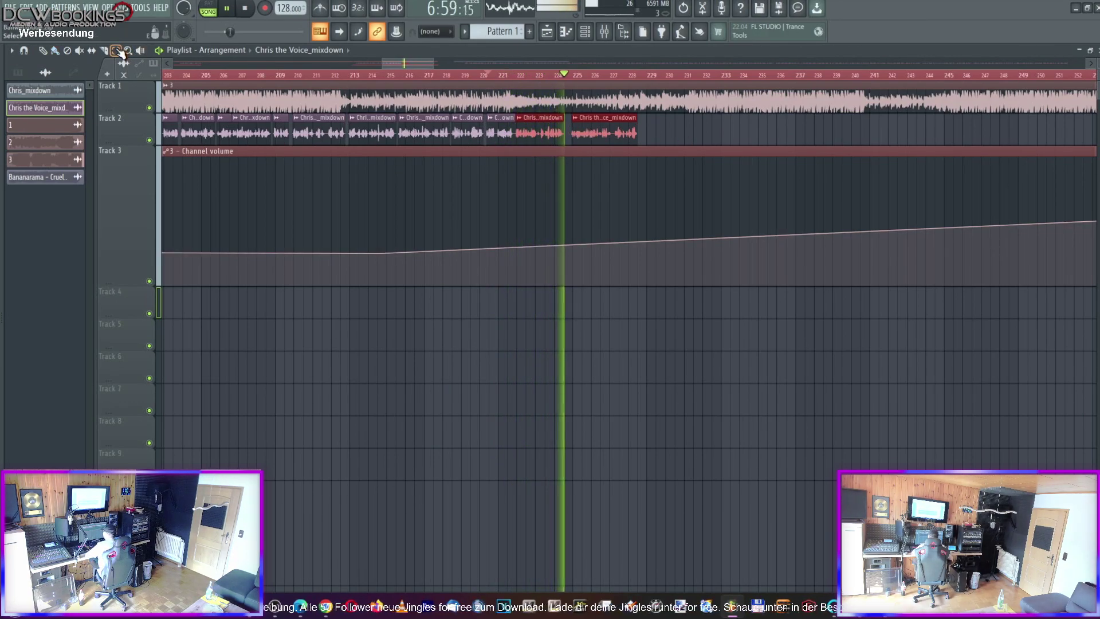
pyautogui.moveTo(658, 135); pyautogui.dragTo(576, 115)
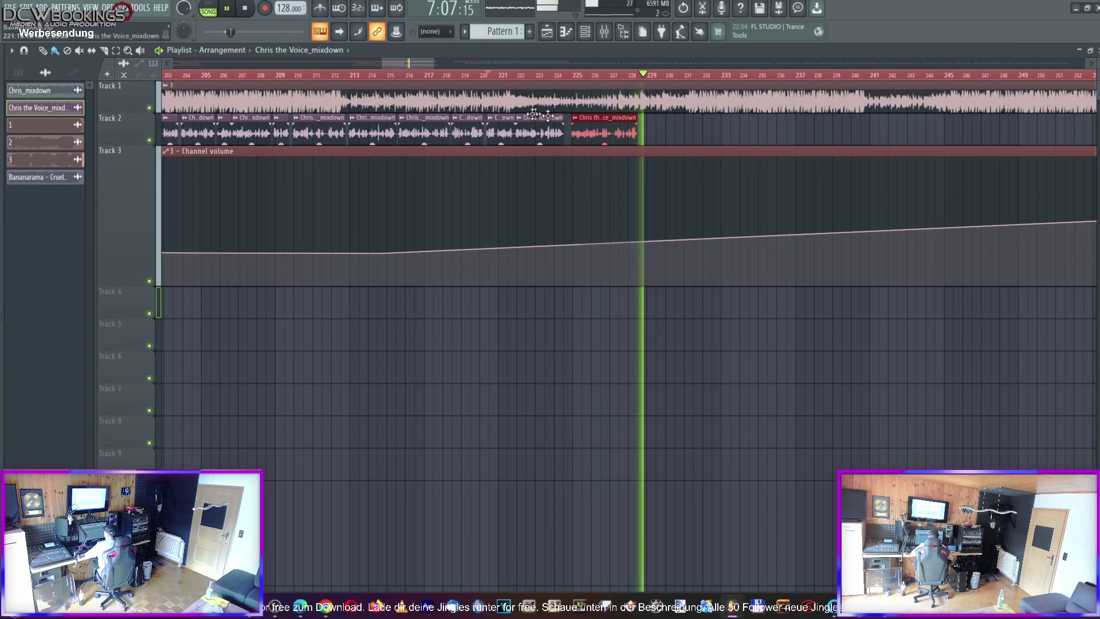
pyautogui.click(488, 76)
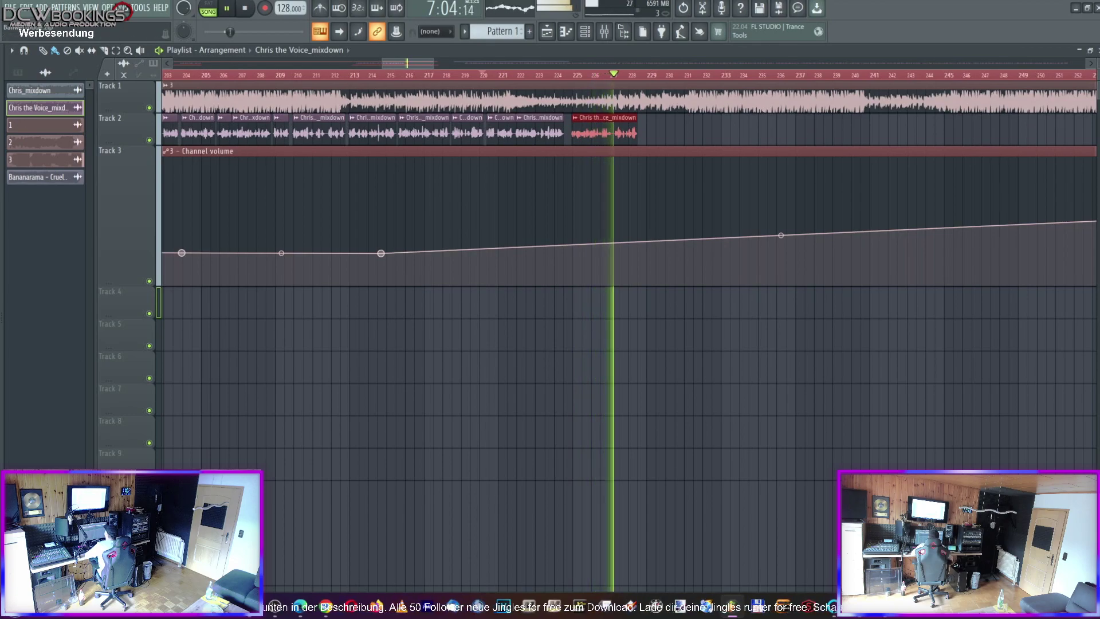
pyautogui.click(526, 75)
pyautogui.moveTo(608, 132); pyautogui.dragTo(605, 132)
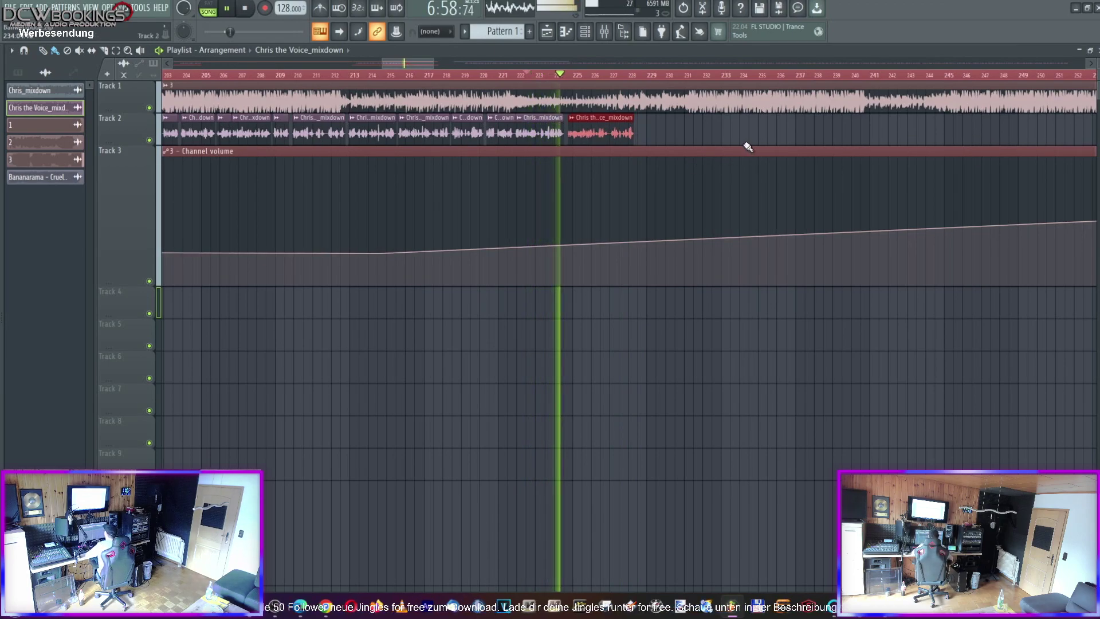
# Slice the last voice clip at about bar 227, shift the cut-off end slightly earlier, and replay from about bar 226
pyautogui.moveTo(413, 67); pyautogui.dragTo(431, 63)
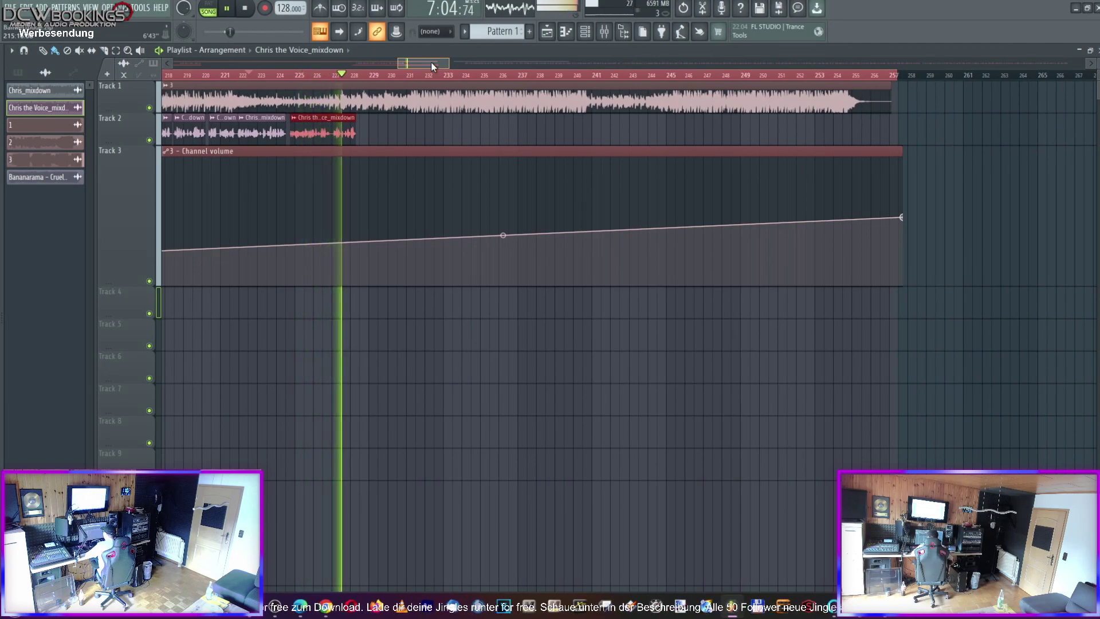
pyautogui.click(103, 51)
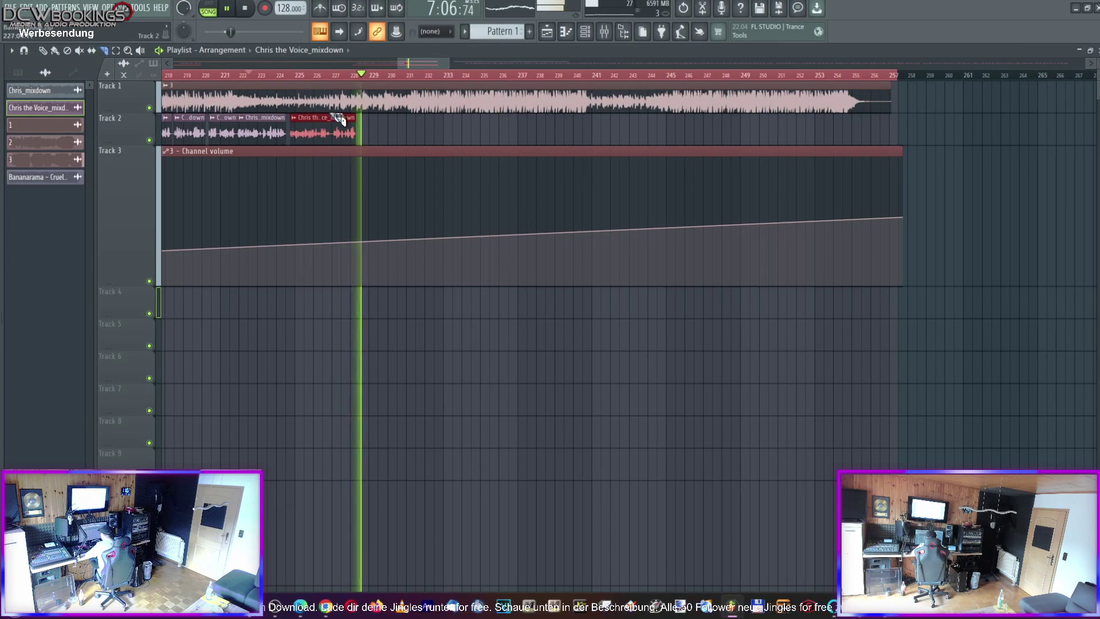
pyautogui.moveTo(336, 130); pyautogui.dragTo(334, 148)
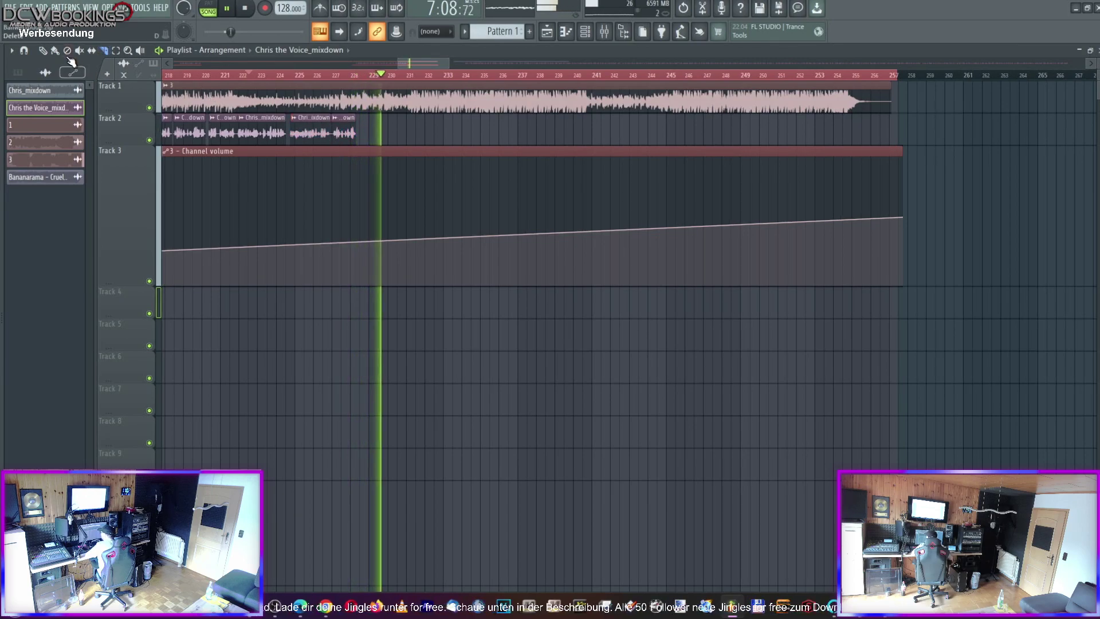
pyautogui.click(314, 75)
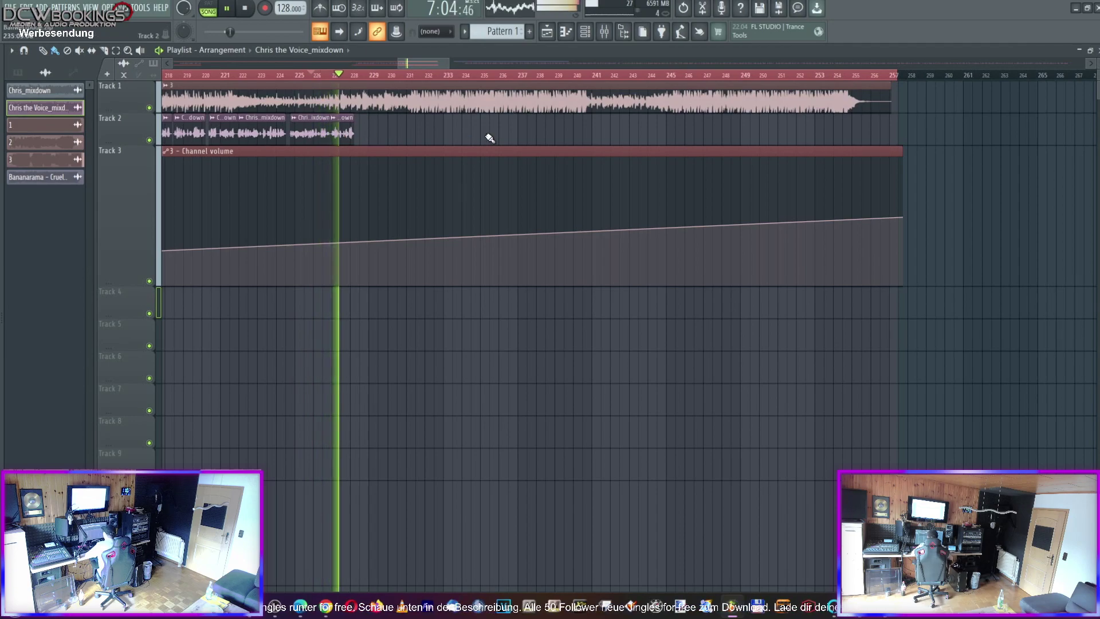
# Move the three voice clips at about bar 283 directly behind the placed clips, starting just after bar 228, and replay the transition
pyautogui.moveTo(435, 64); pyautogui.dragTo(464, 72)
pyautogui.press('space')
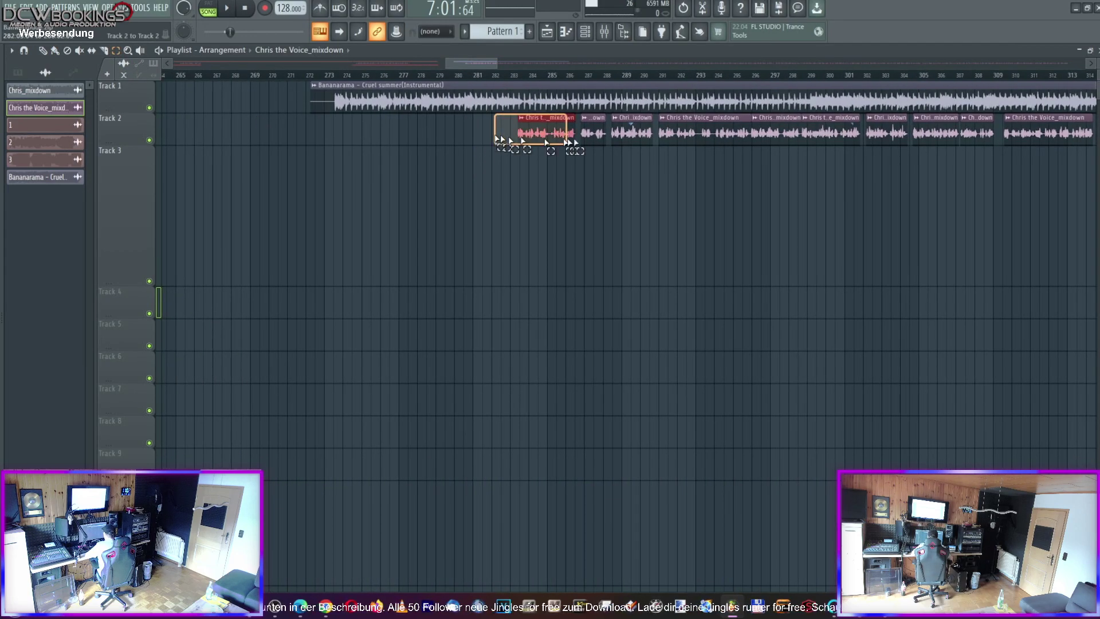
pyautogui.moveTo(643, 142); pyautogui.dragTo(641, 143)
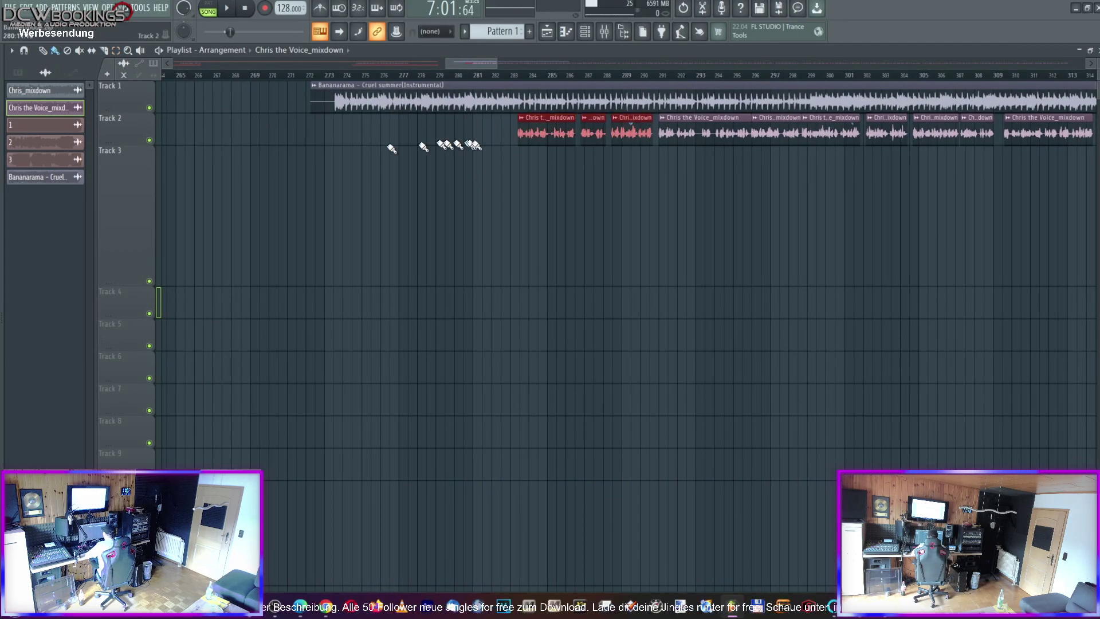
pyautogui.moveTo(533, 131); pyautogui.dragTo(532, 158)
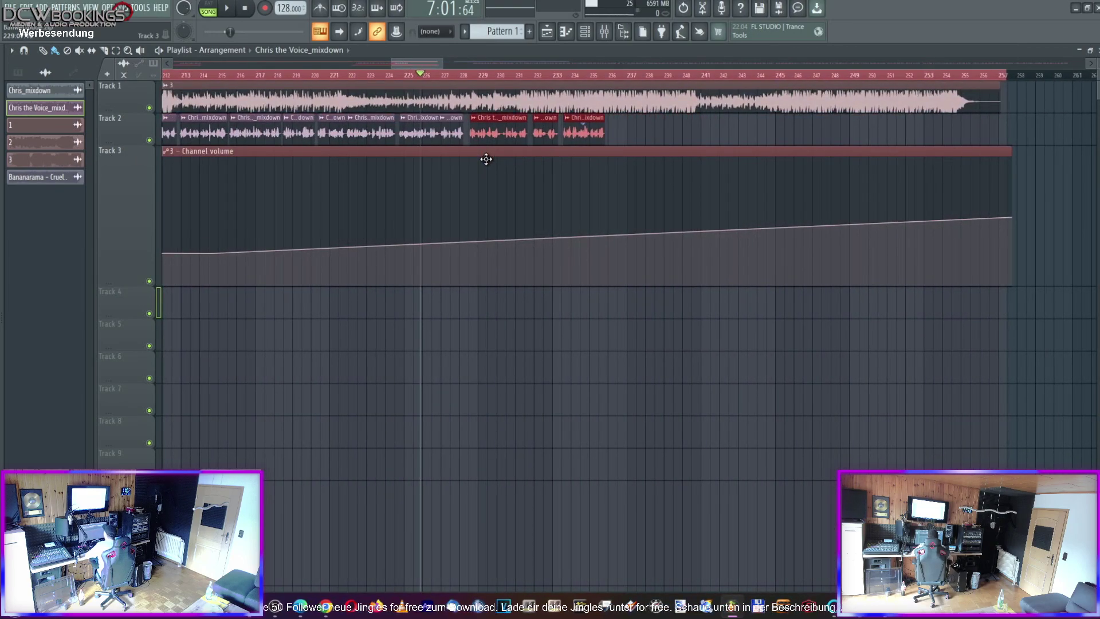
pyautogui.press('space')
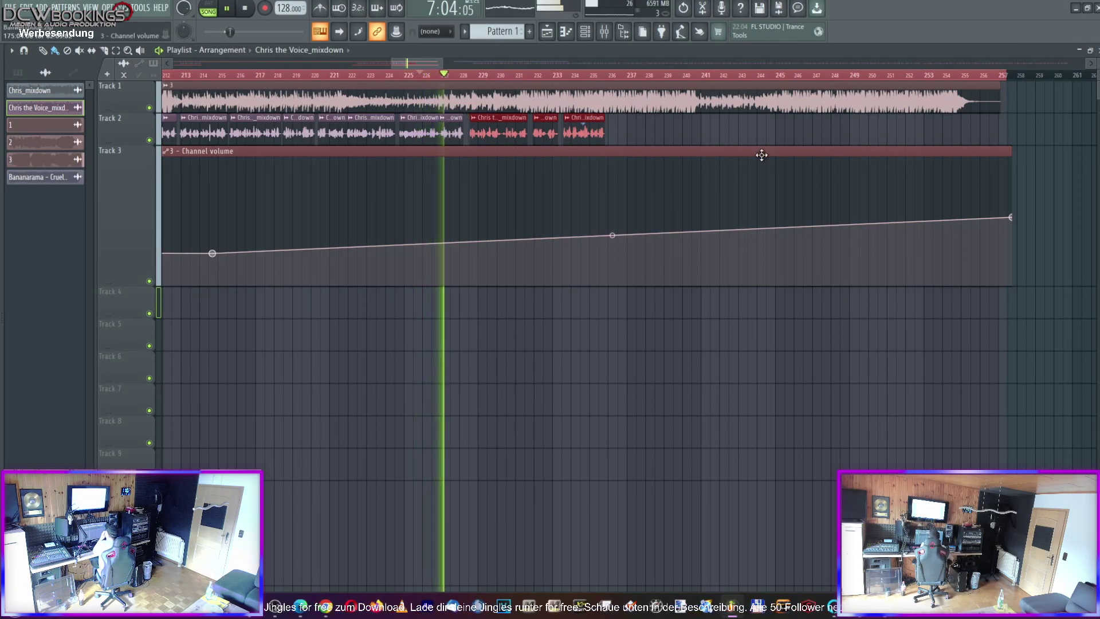
pyautogui.moveTo(480, 127); pyautogui.dragTo(477, 128)
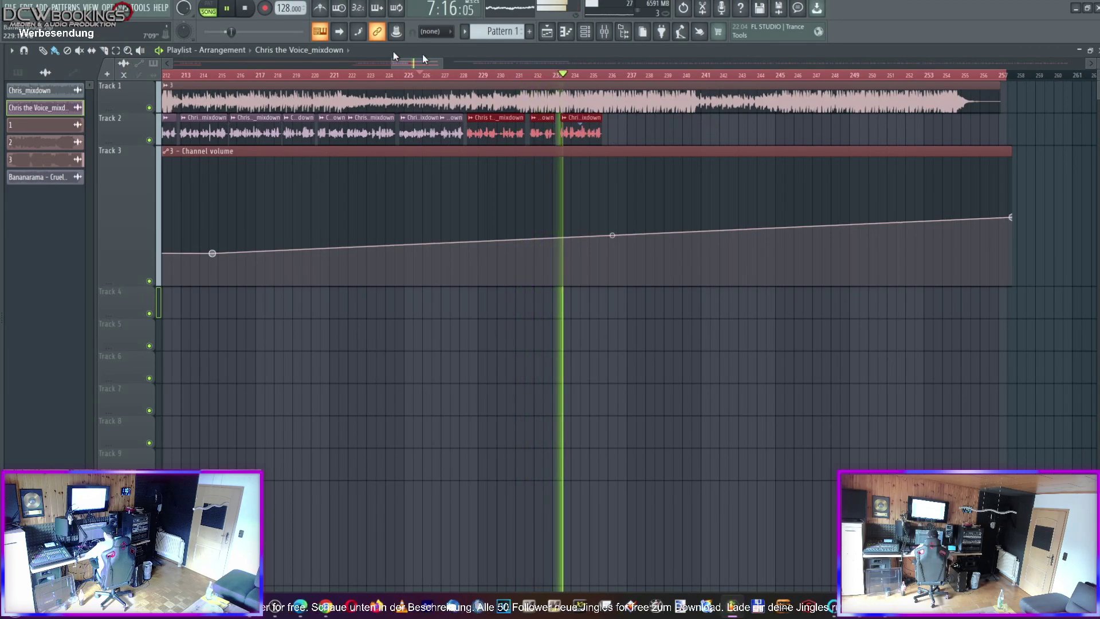
pyautogui.click(453, 75)
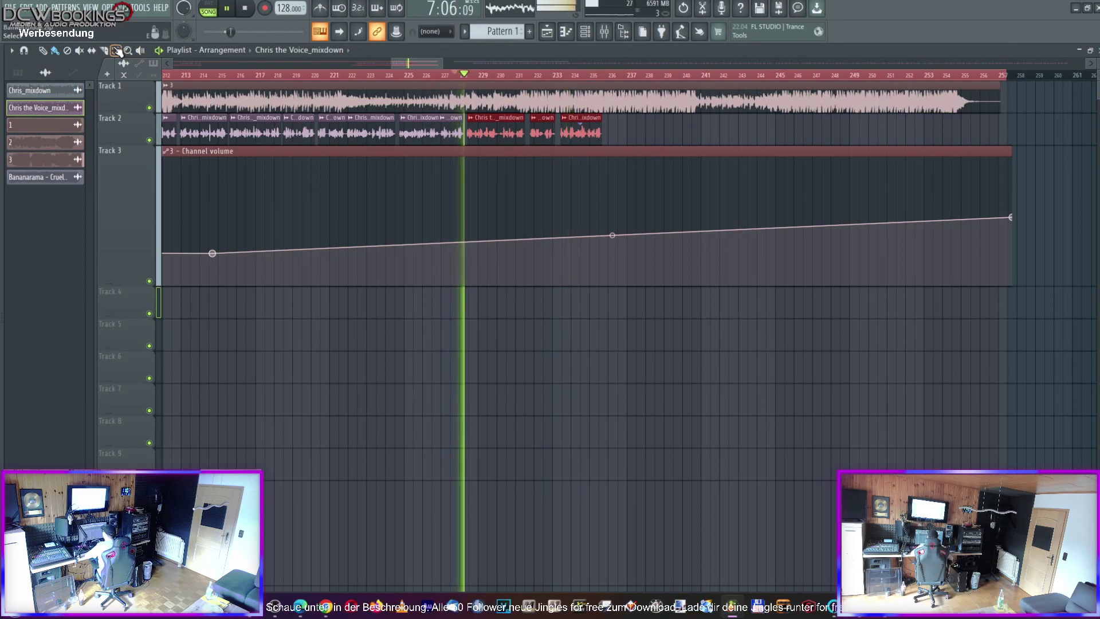
# Move the last voice clip back out to about bar 289, in front of the unused voice clips, and replay from about bar 224
pyautogui.click(116, 50)
pyautogui.moveTo(599, 136); pyautogui.dragTo(903, 134)
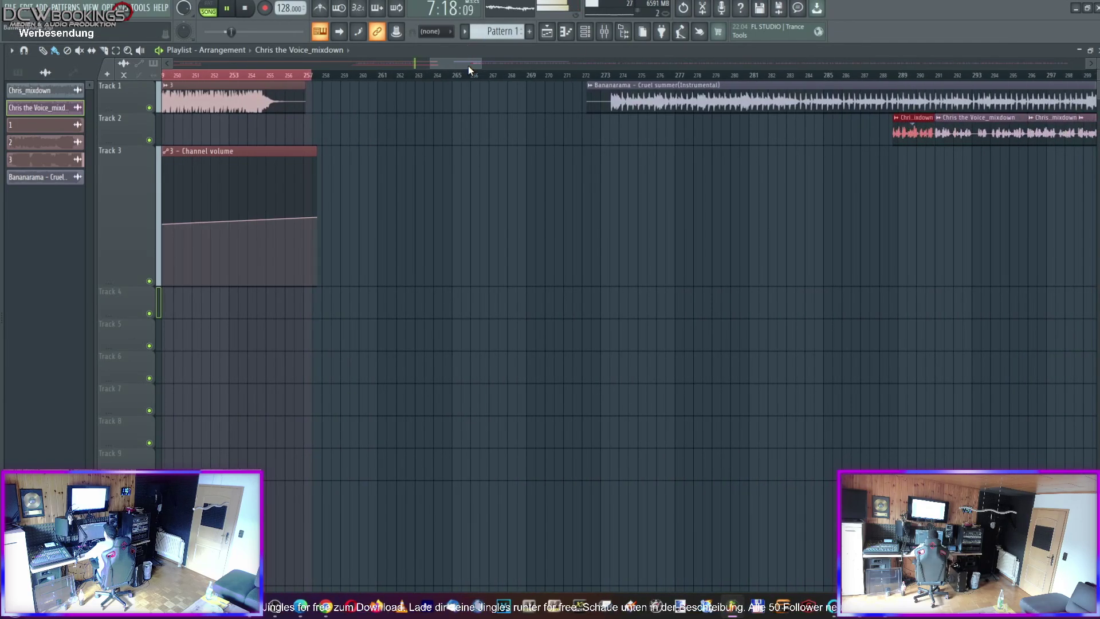
pyautogui.moveTo(475, 62); pyautogui.dragTo(450, 62)
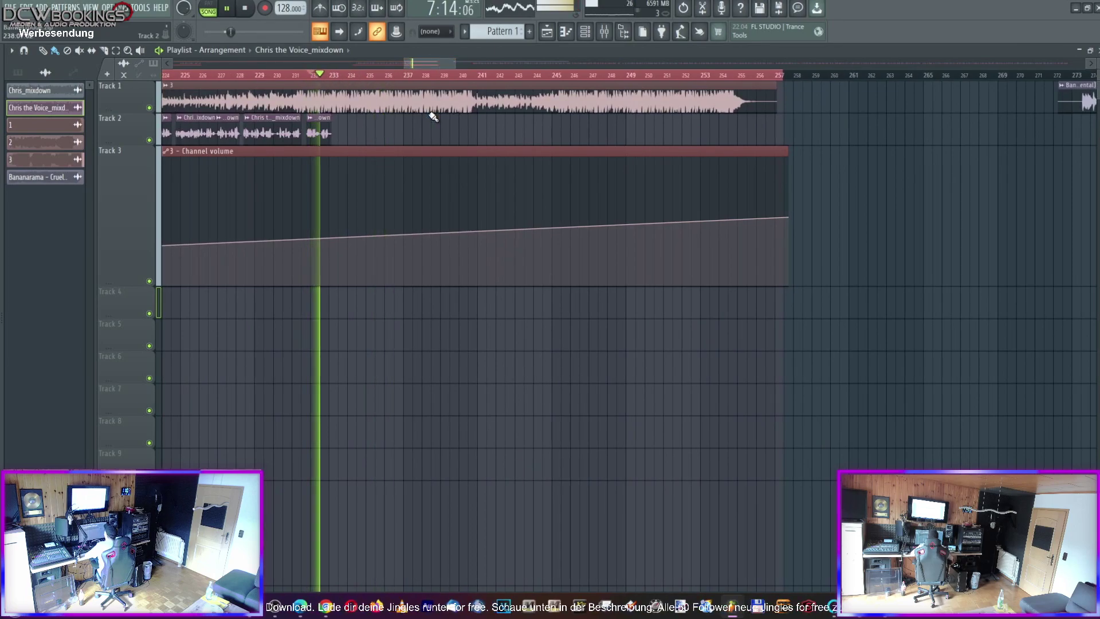
pyautogui.scroll(-1, 438, 67)
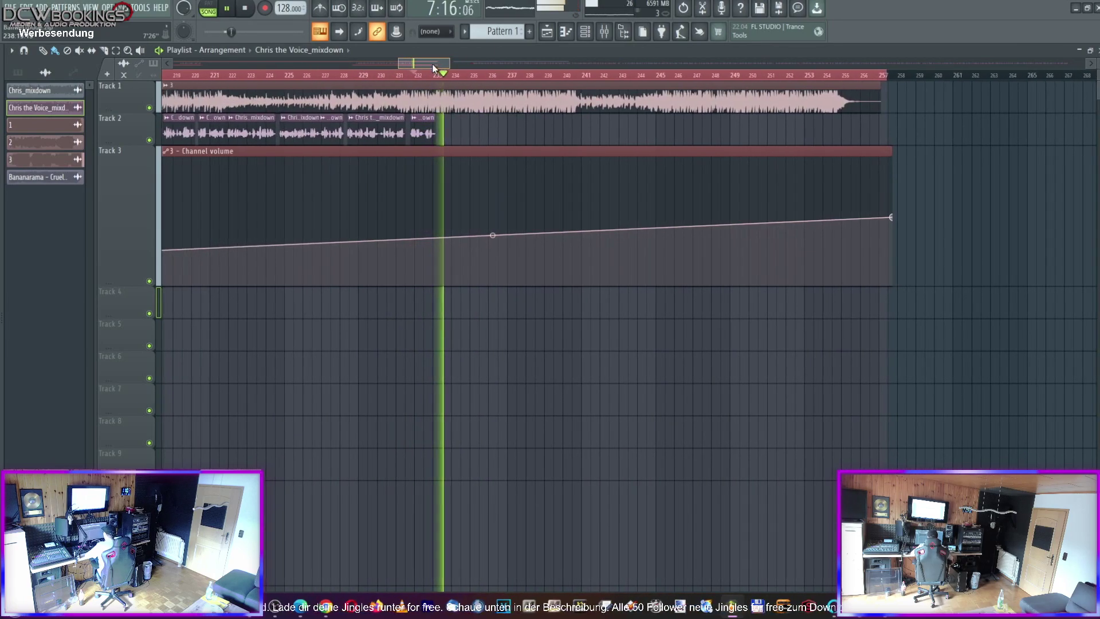
pyautogui.click(269, 74)
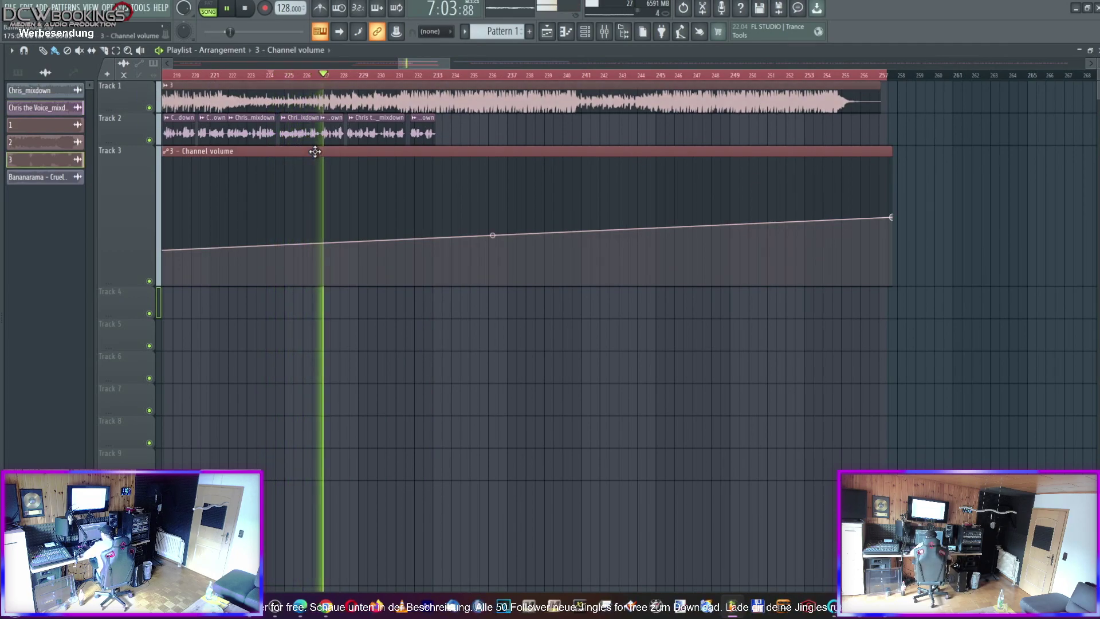
# Add a low volume point at about bar 232 and pull the automation's end point to about bar 233, raising the music after the voice
pyautogui.click(324, 166)
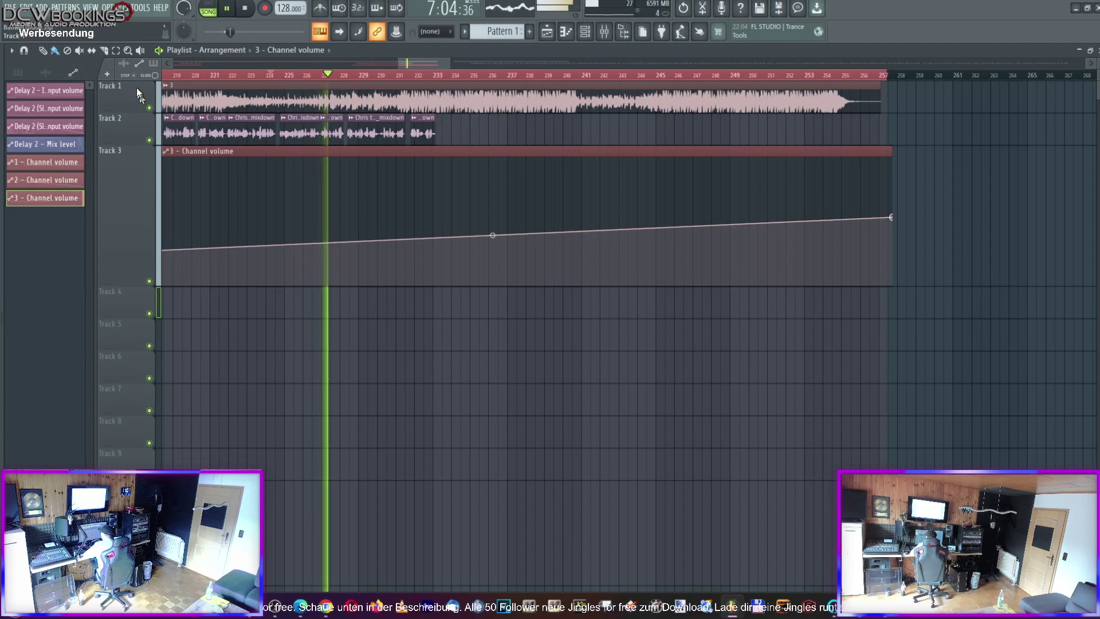
pyautogui.click(428, 250)
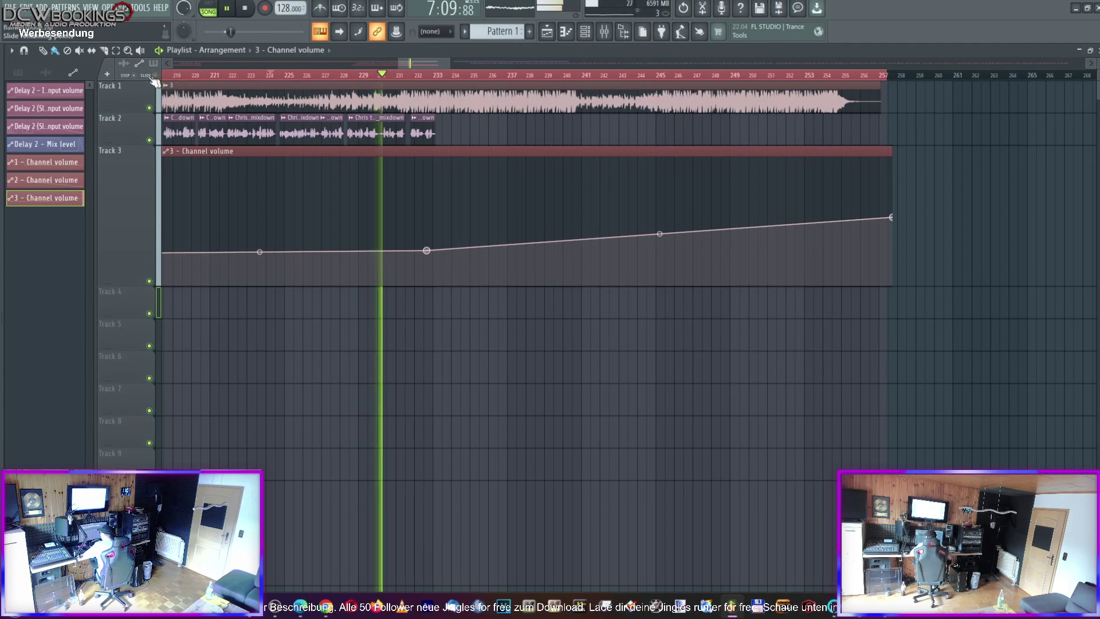
pyautogui.moveTo(890, 220); pyautogui.dragTo(439, 226)
pyautogui.moveTo(421, 62); pyautogui.dragTo(456, 64)
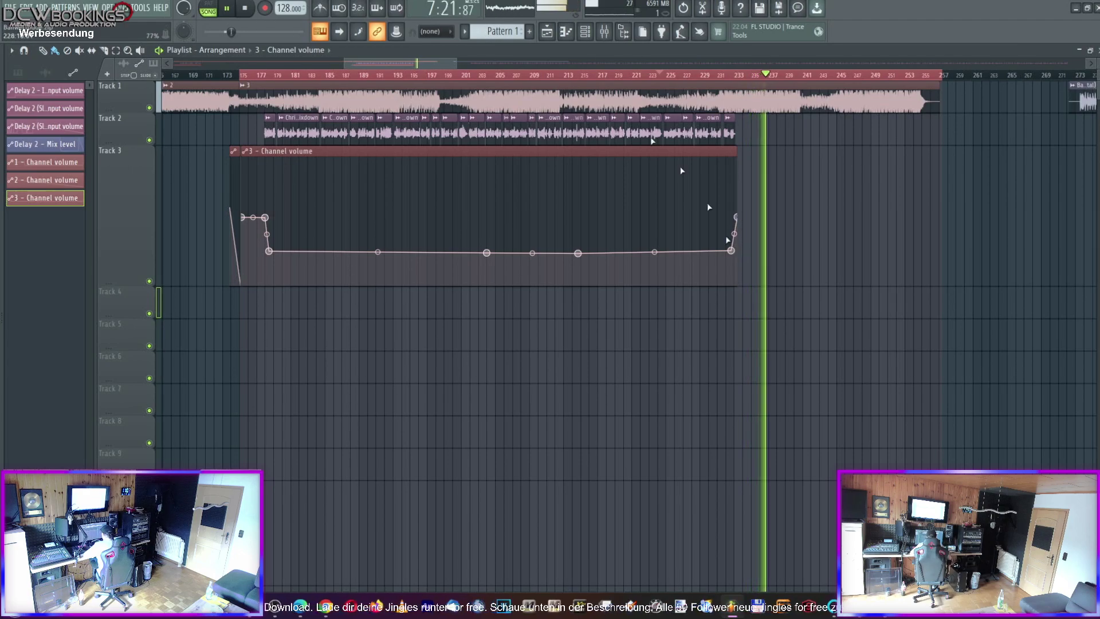
# Replay the jingle from bar 175 and inspect the Ozone 9 plugin on the mixer's master track
pyautogui.click(242, 78)
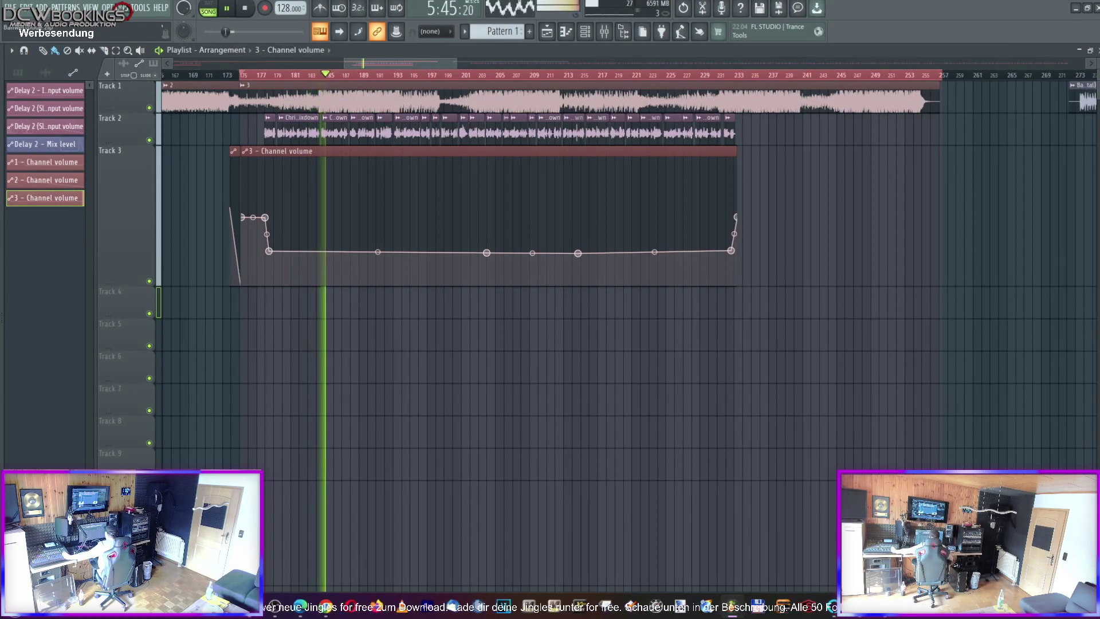
pyautogui.moveTo(413, 66); pyautogui.dragTo(420, 60)
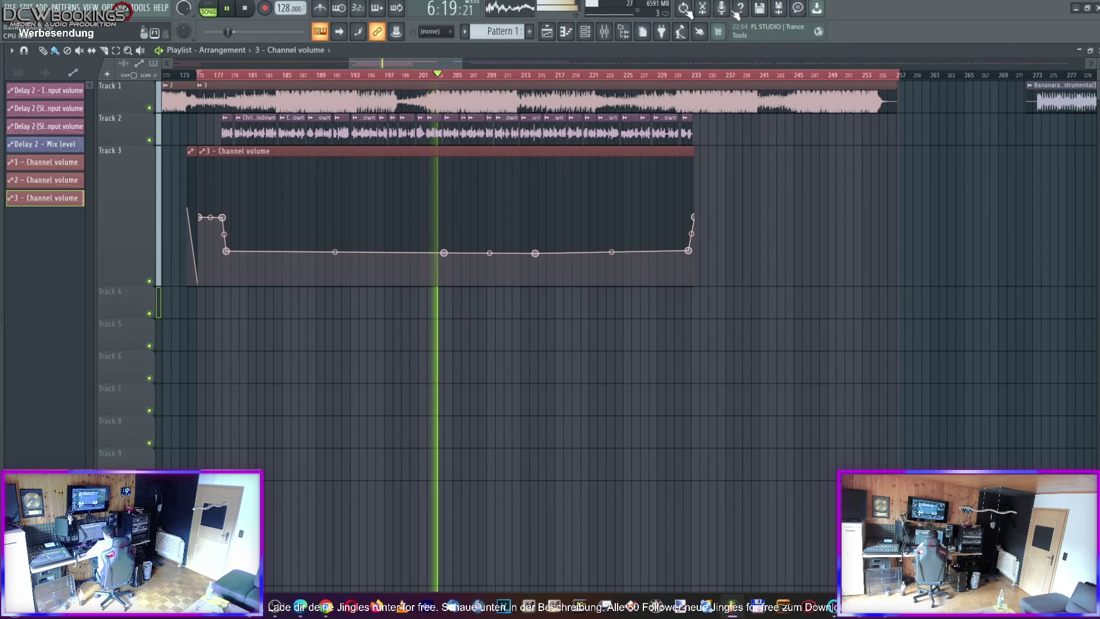
pyautogui.click(604, 31)
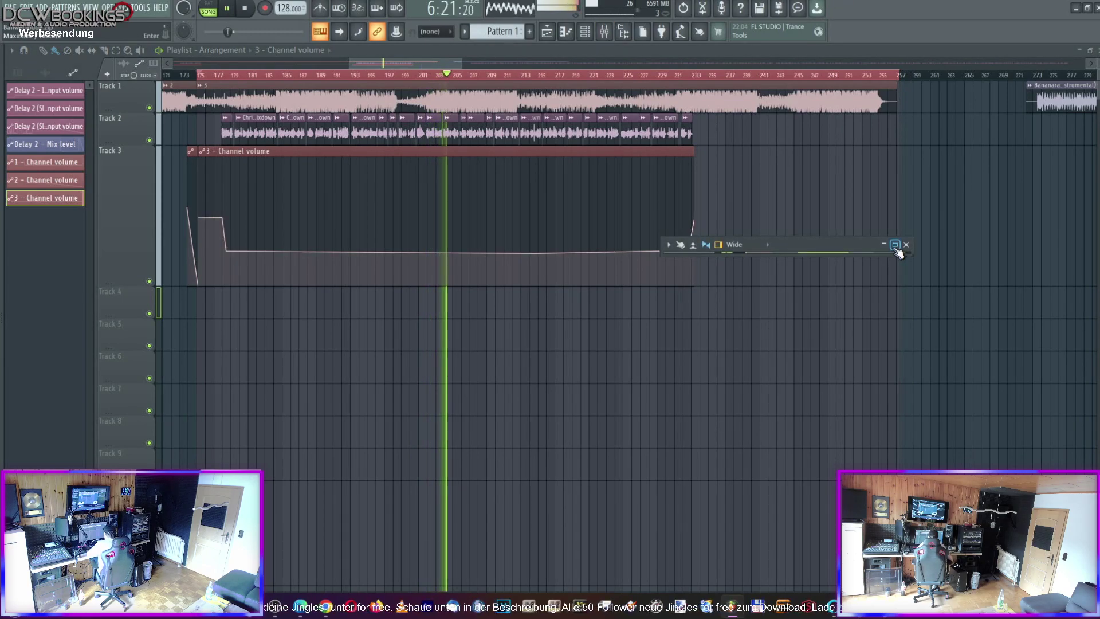
pyautogui.click(894, 244)
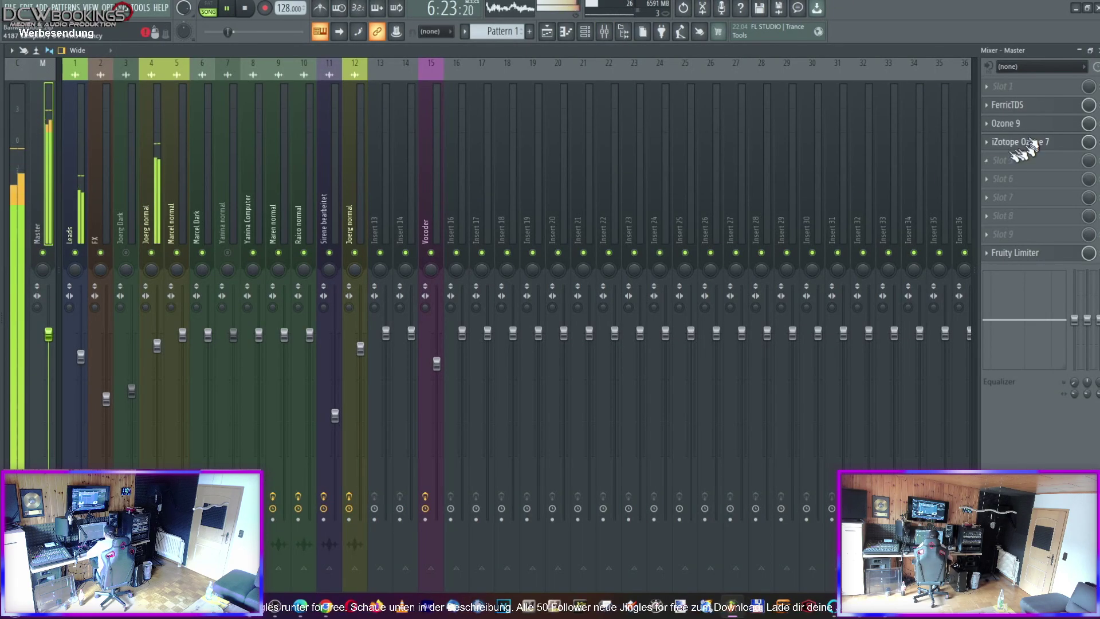
pyautogui.click(1011, 124)
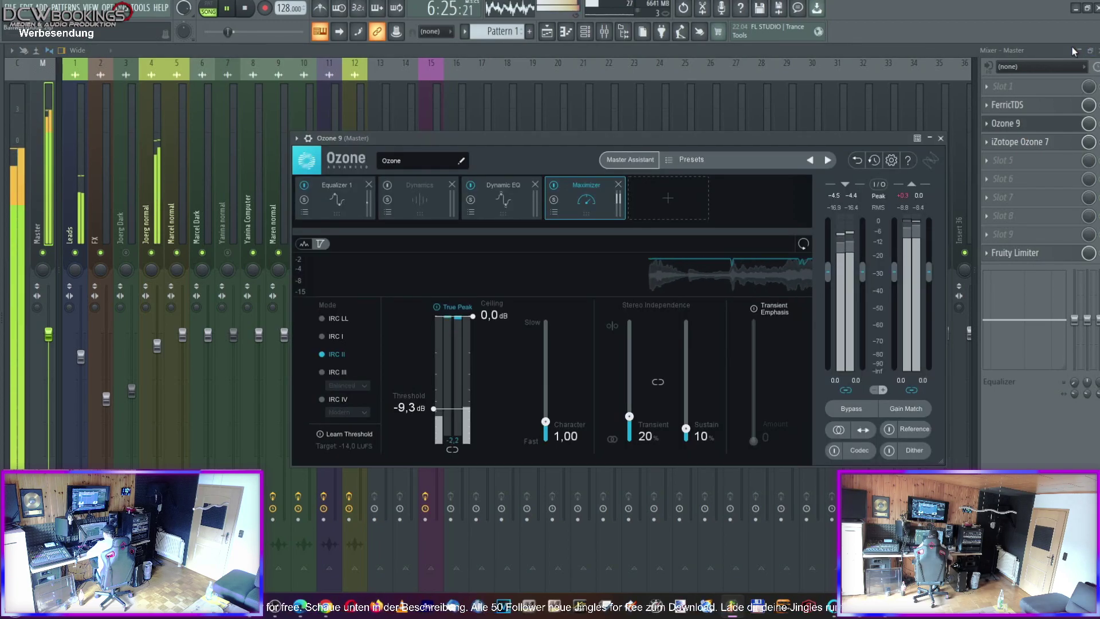
pyautogui.click(1002, 127)
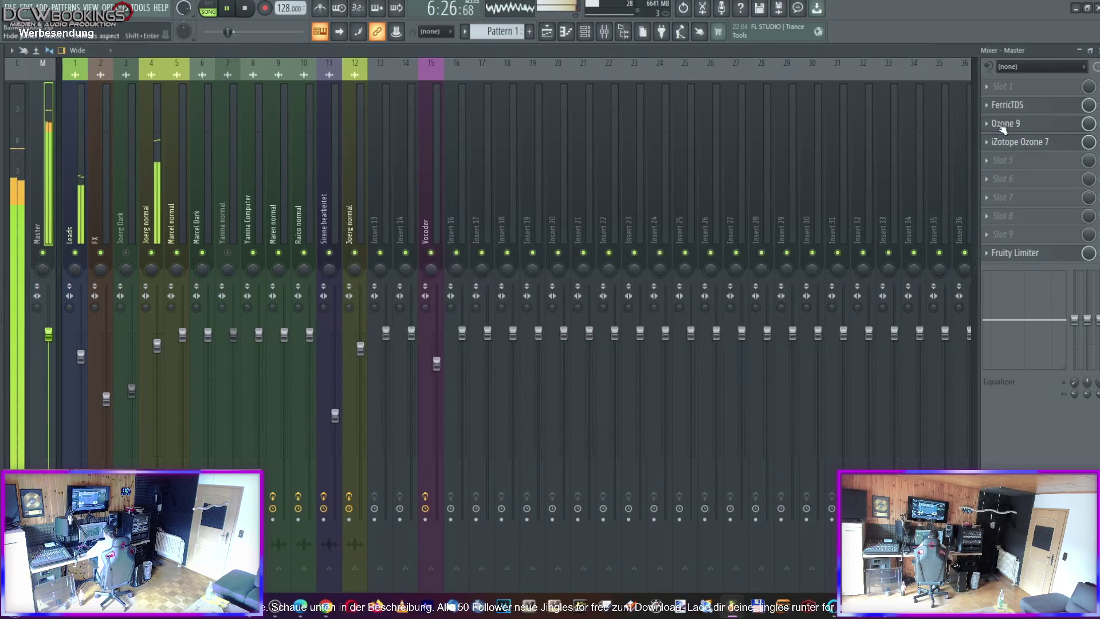
pyautogui.click(1090, 51)
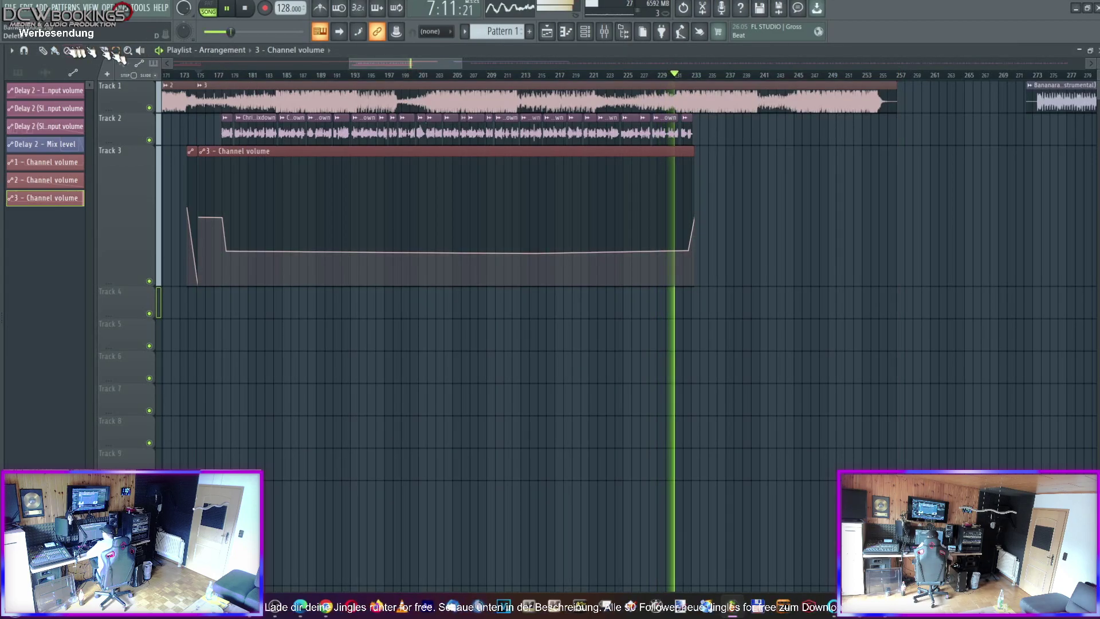
# Replay the jingle from about bar 179, briefly minimizing the playlist and maximizing it again
pyautogui.moveTo(444, 64)
pyautogui.mouseDown()
pyautogui.moveTo(203, 77)
pyautogui.moveTo(427, 67)
pyautogui.mouseUp()
pyautogui.click(321, 77)
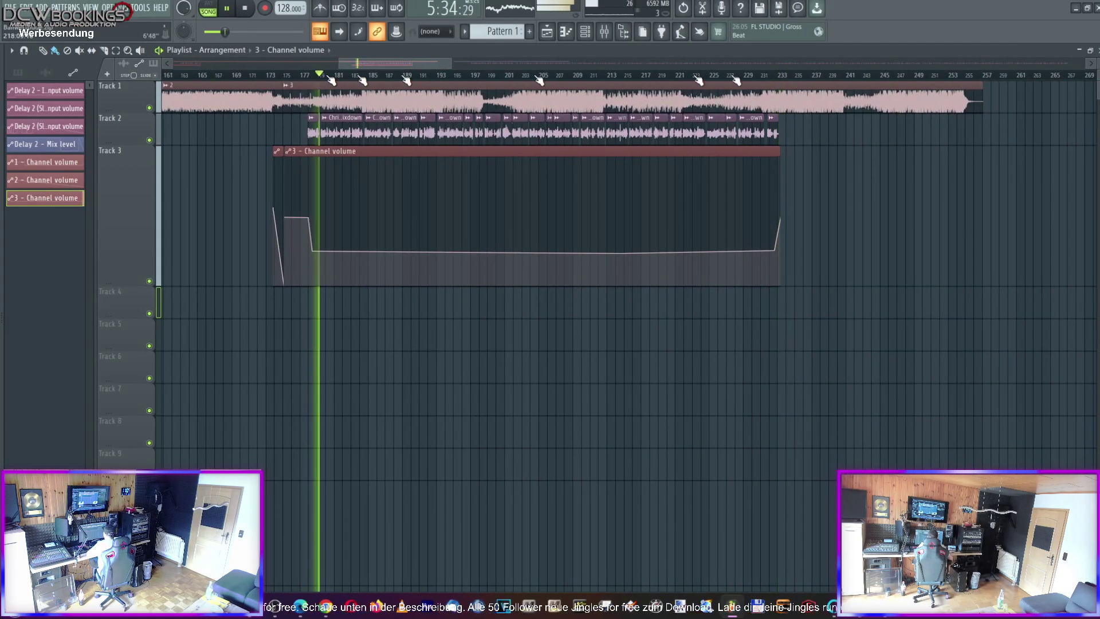
pyautogui.click(1079, 50)
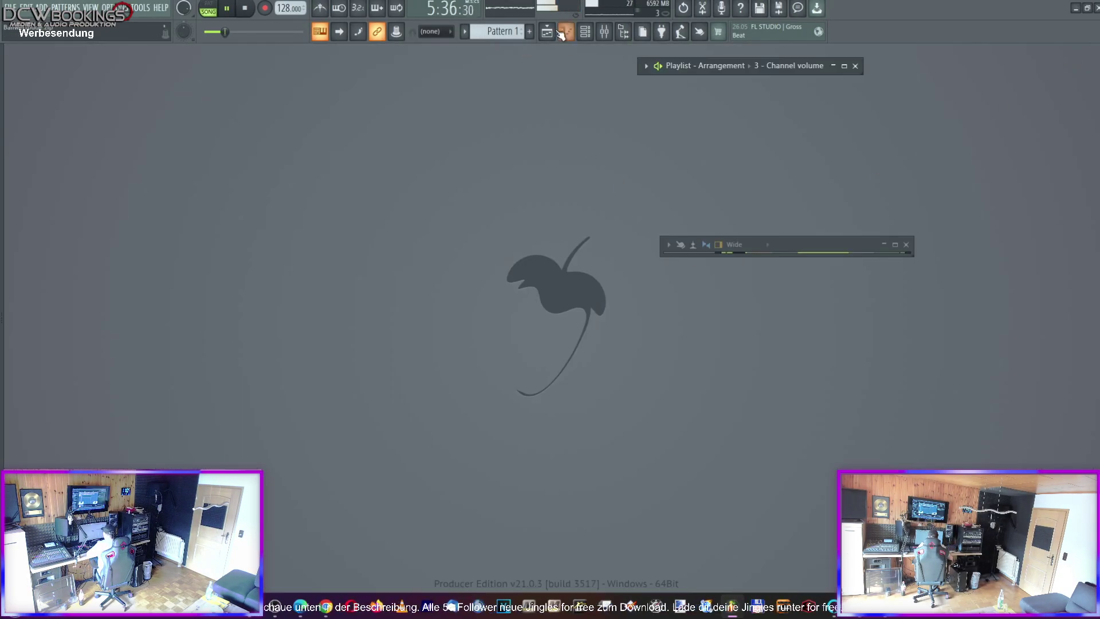
pyautogui.click(843, 66)
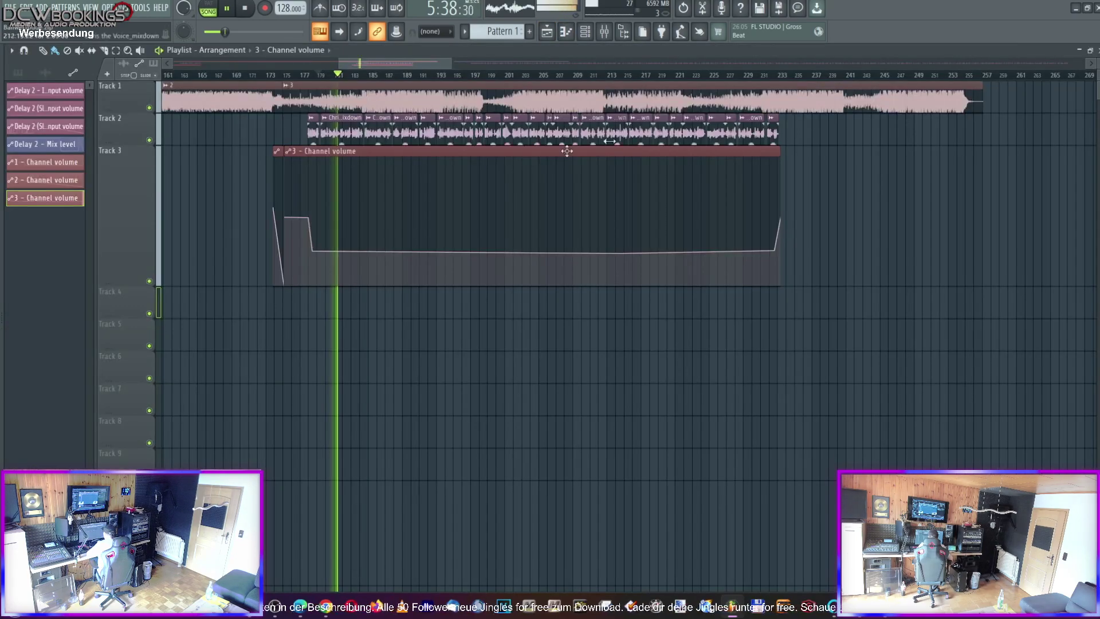
# Inspect Ozone 9 on the mixer's master track during jingle playback and return to the playlist
pyautogui.click(603, 31)
pyautogui.click(903, 248)
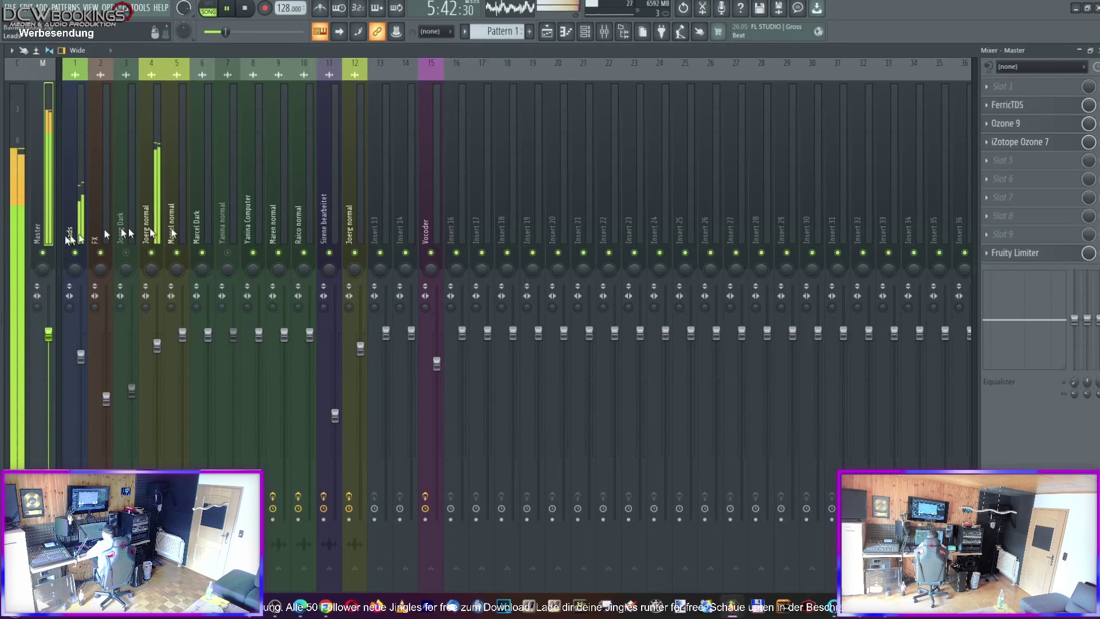
pyautogui.click(1001, 123)
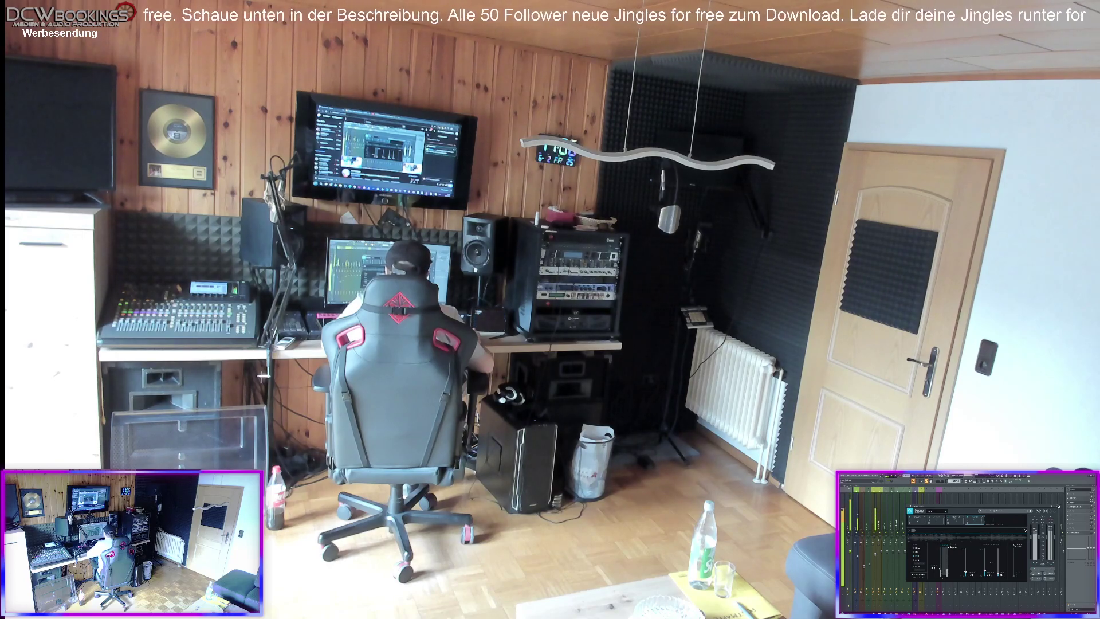
pyautogui.press('F5')
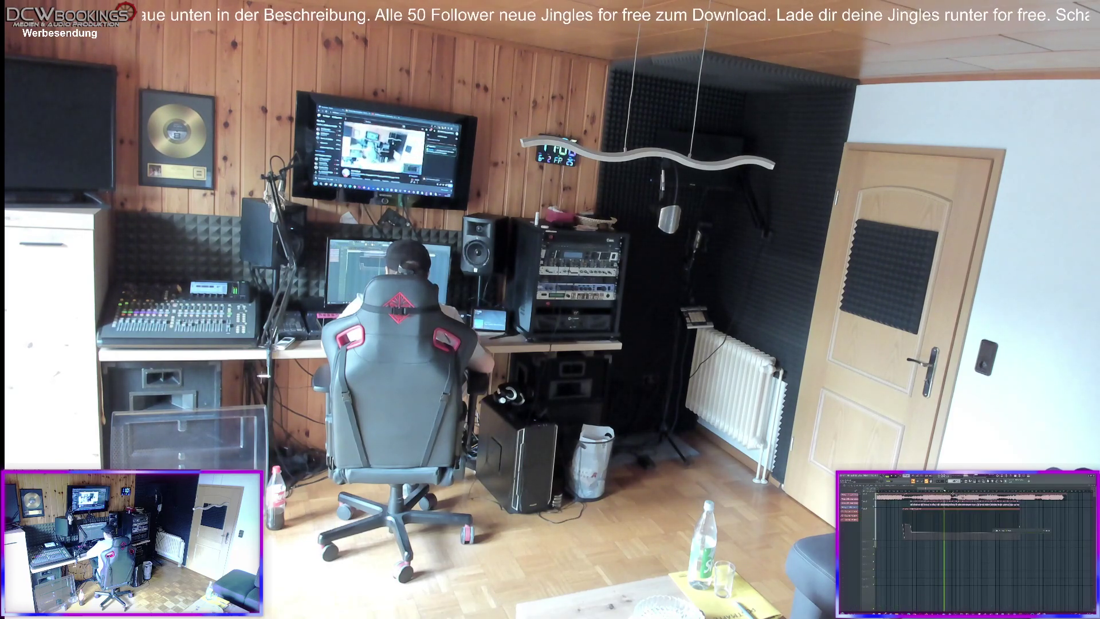
# Trim the silent start of the Bananarama - Cruel summer clip and move it to about bar 257, directly behind music clip 3
pyautogui.hscroll(2, 968, 544)
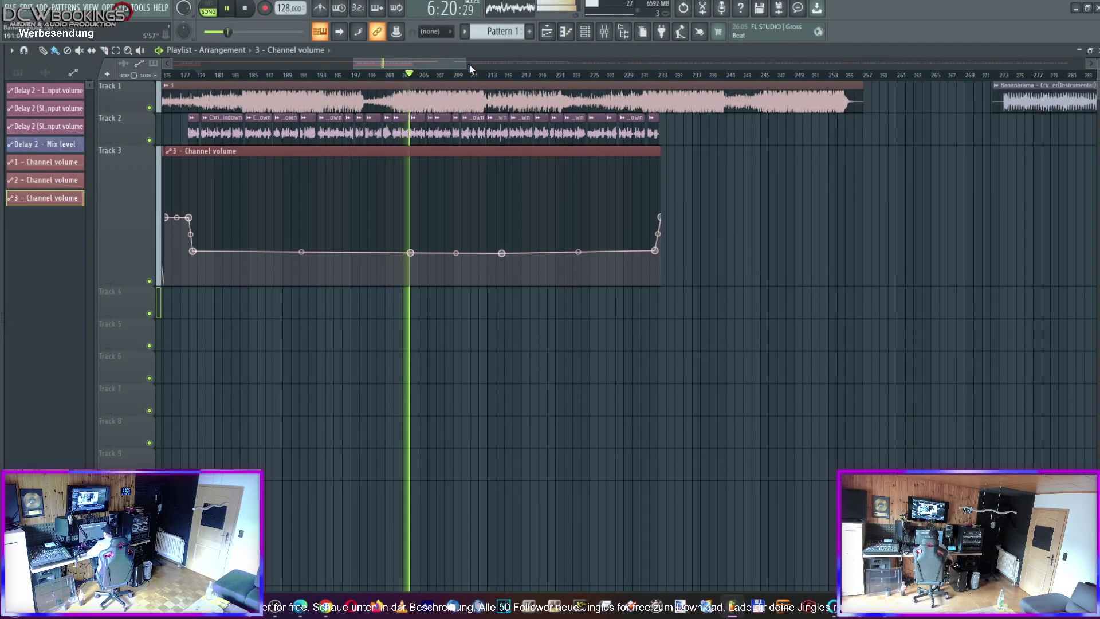
pyautogui.moveTo(463, 64); pyautogui.dragTo(432, 63)
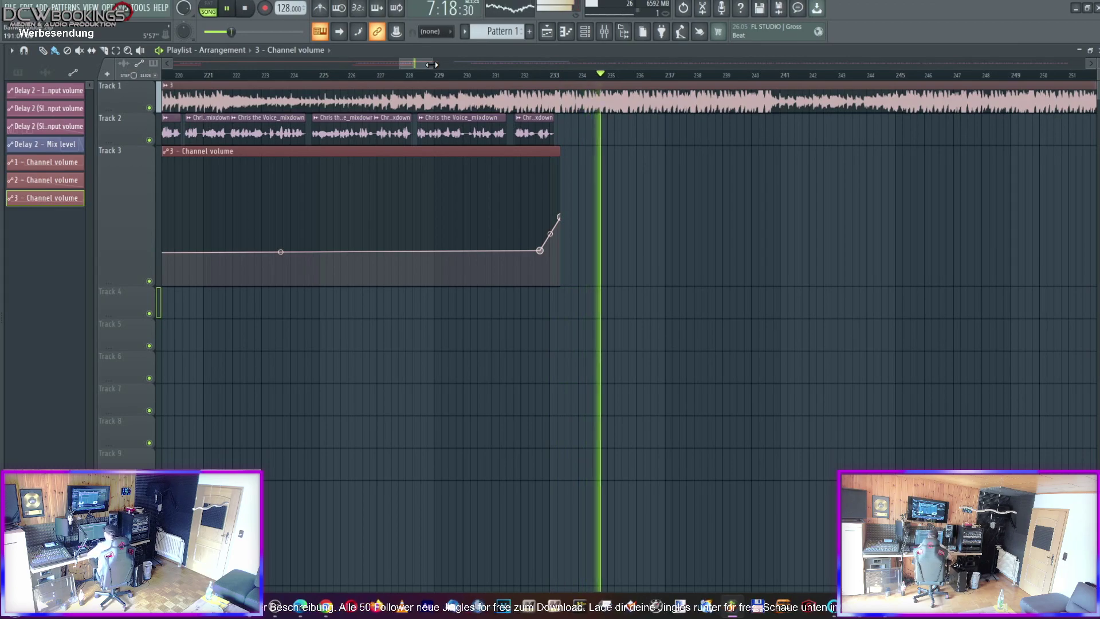
pyautogui.moveTo(424, 63); pyautogui.dragTo(446, 61)
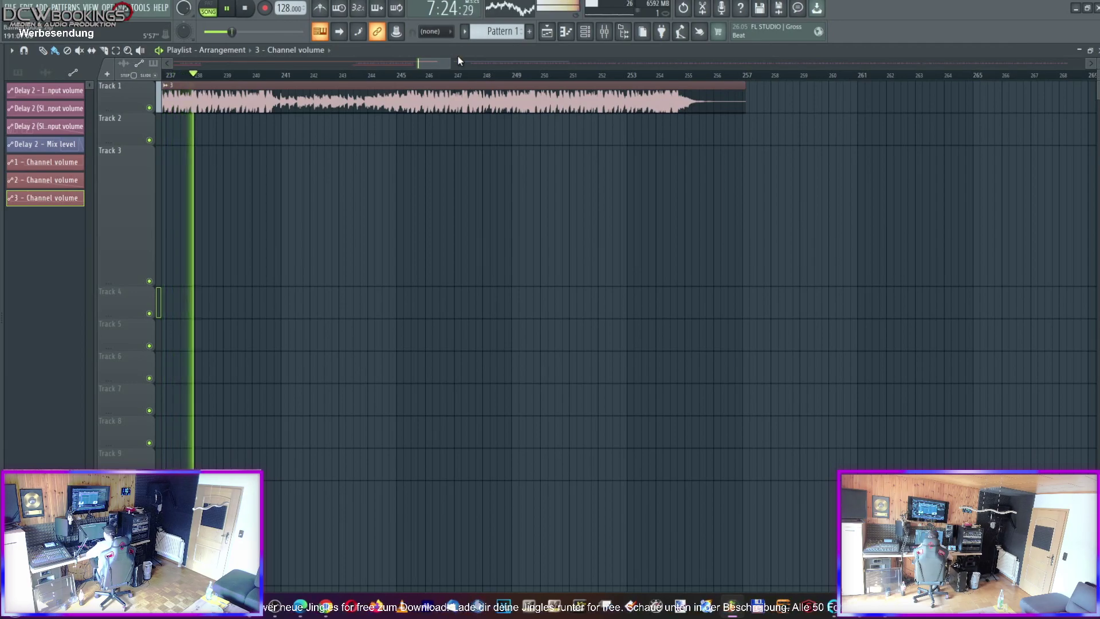
pyautogui.hscroll(10, 573, 126)
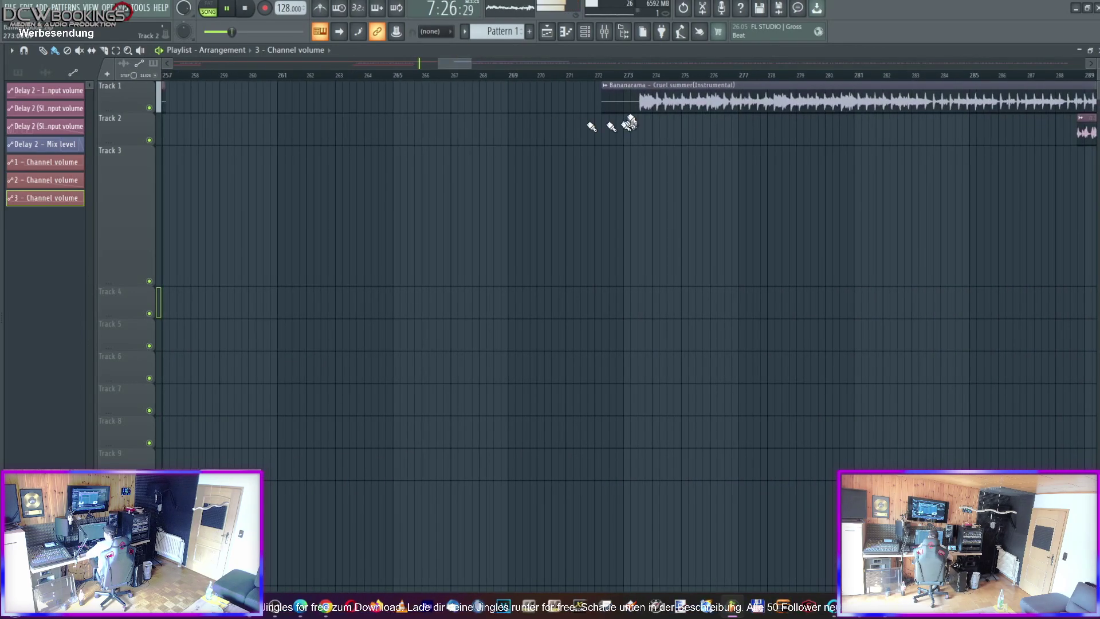
pyautogui.moveTo(605, 111); pyautogui.dragTo(613, 111)
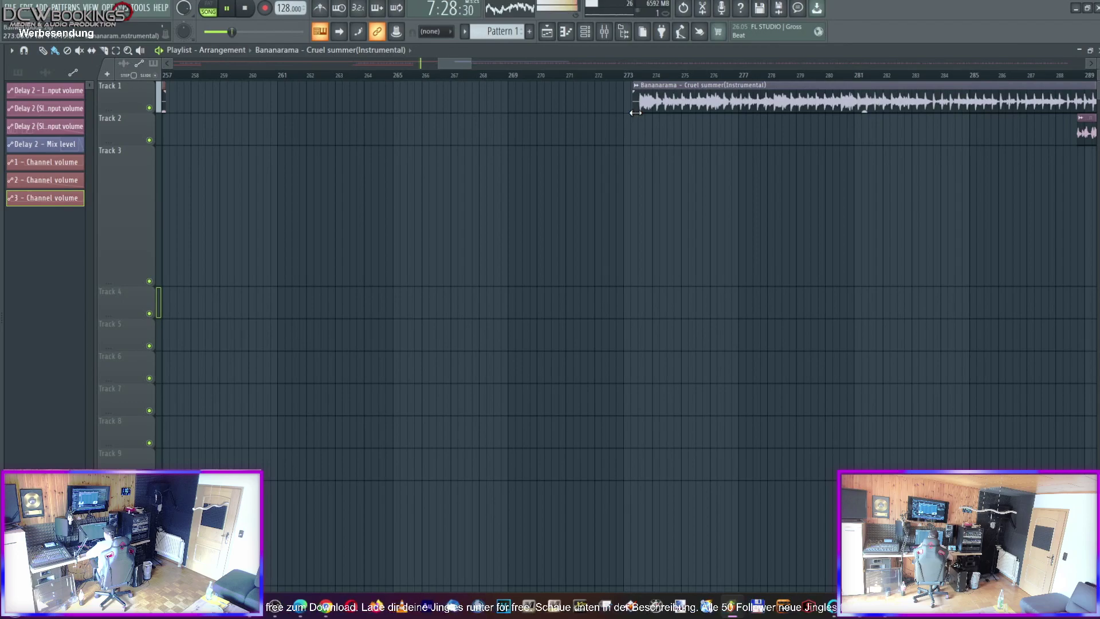
pyautogui.moveTo(641, 110)
pyautogui.mouseDown()
pyautogui.moveTo(166, 110)
pyautogui.moveTo(621, 110)
pyautogui.mouseUp()
pyautogui.moveTo(667, 56); pyautogui.dragTo(602, 94)
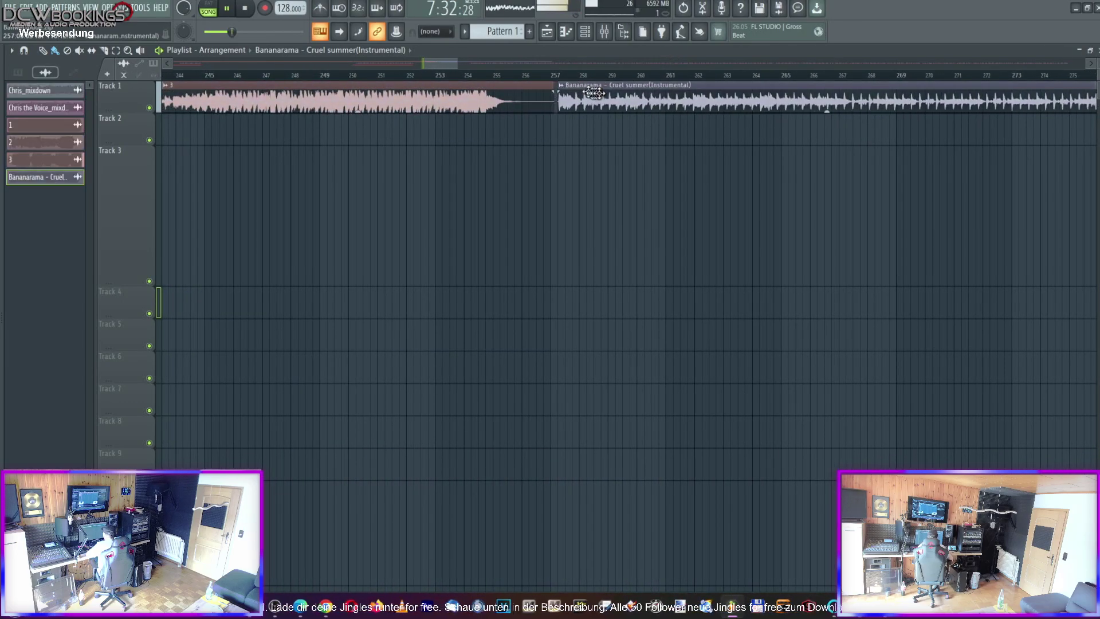
# Normalize the Cruel summer sample and route its channel to the Leads mixer track
pyautogui.doubleClick(603, 94)
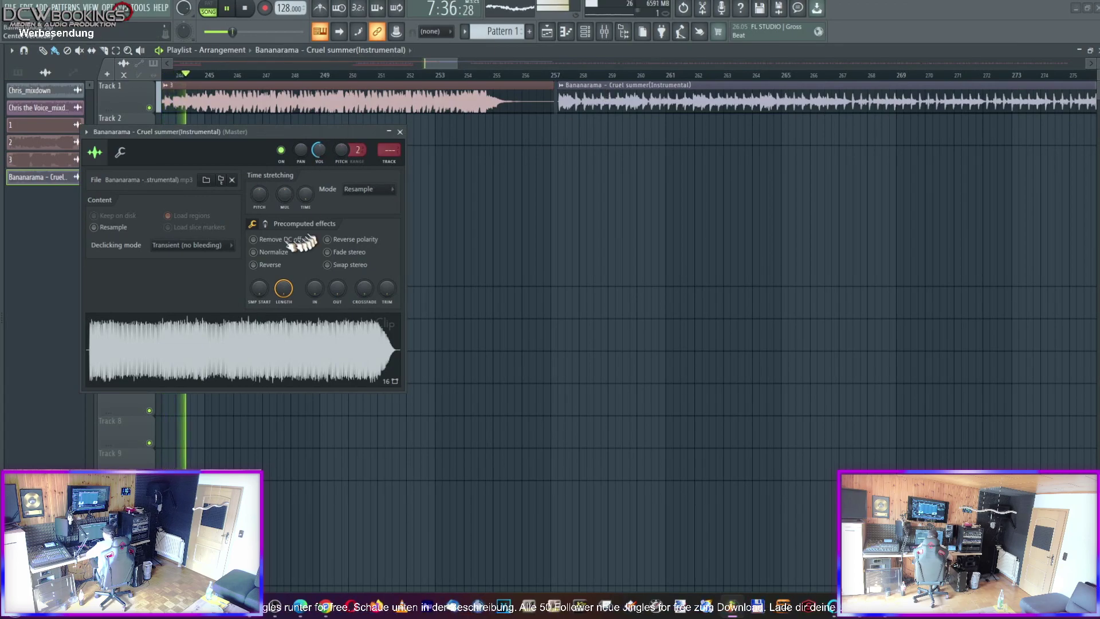
pyautogui.click(263, 253)
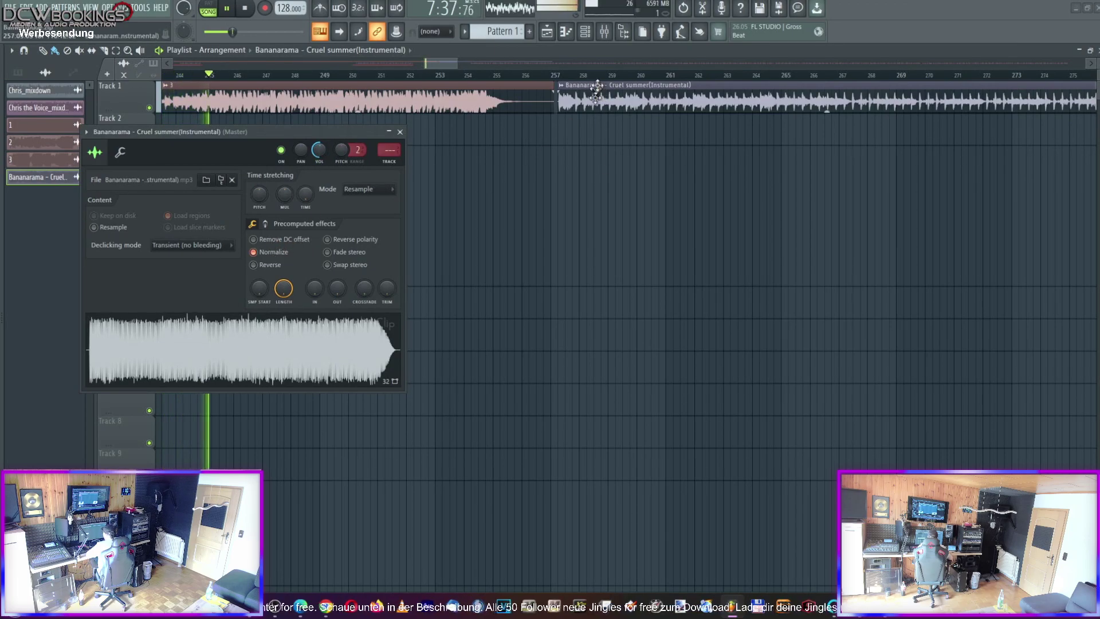
pyautogui.click(606, 34)
pyautogui.click(894, 244)
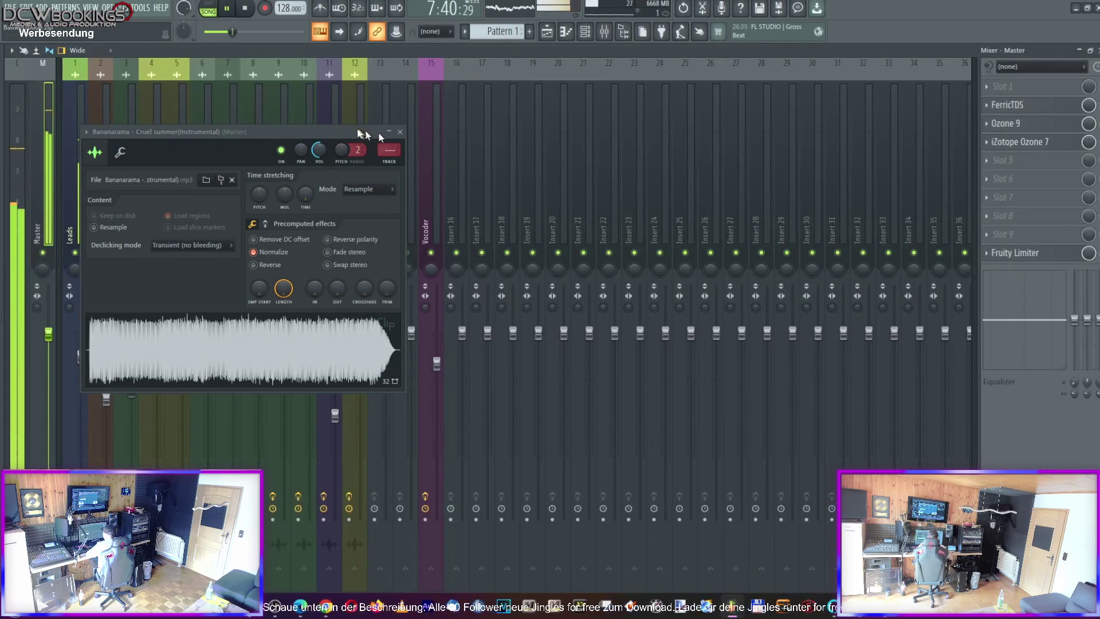
pyautogui.moveTo(378, 132); pyautogui.dragTo(632, 140)
pyautogui.rightClick(74, 234)
pyautogui.moveTo(183, 191)
pyautogui.click(257, 188)
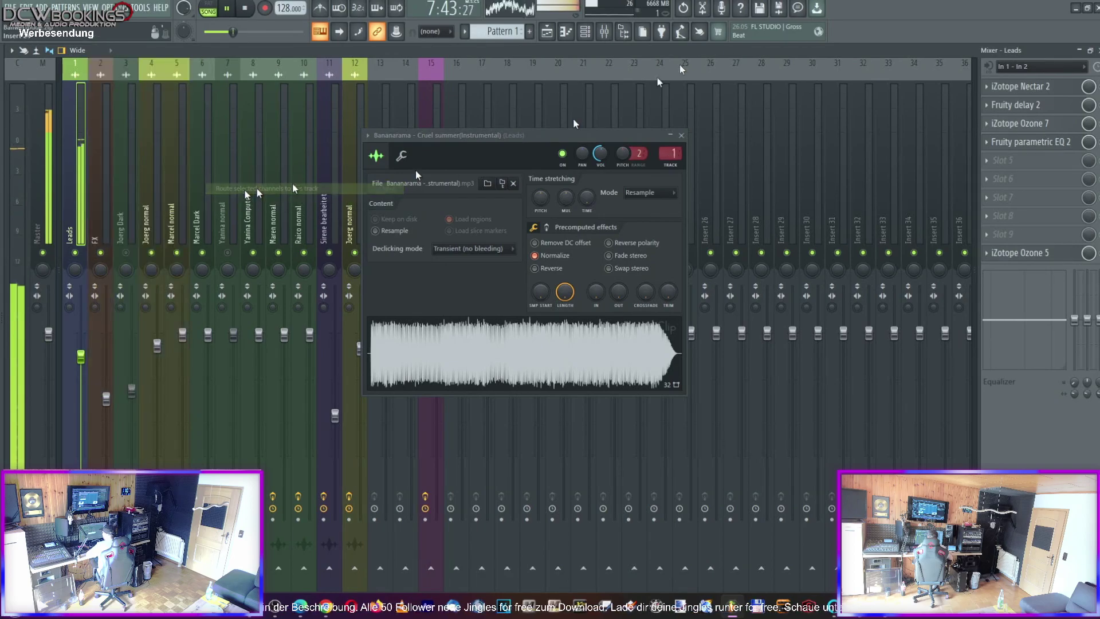
pyautogui.click(1080, 52)
pyautogui.click(681, 135)
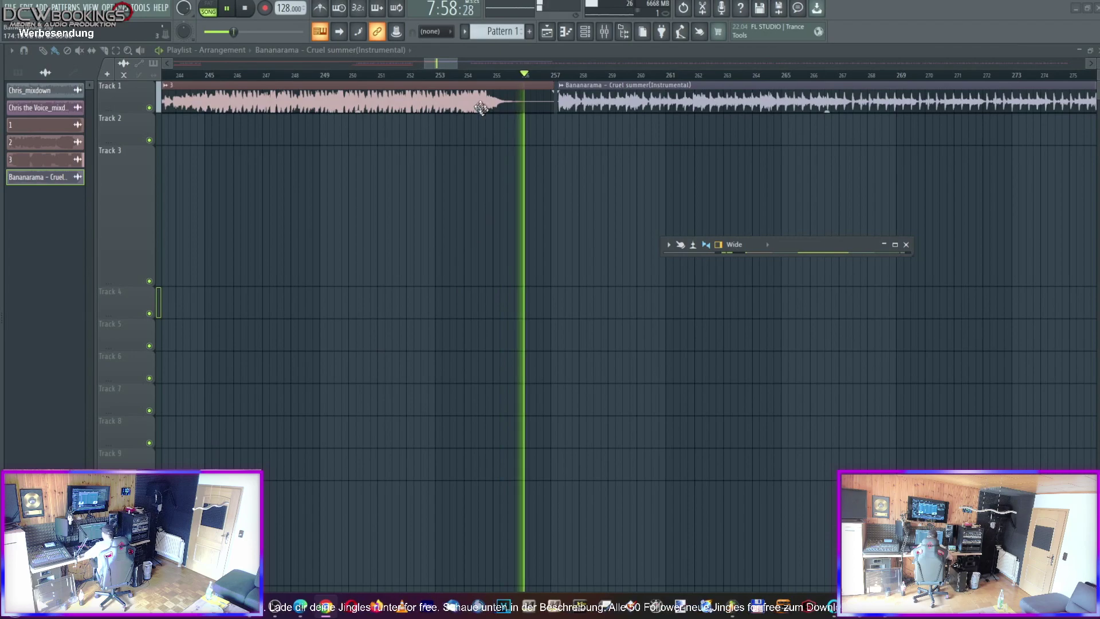
# Move the Cruel summer clip forward to about bar 255, over the quiet tail of music clip 3, and replay the transition
pyautogui.moveTo(585, 107); pyautogui.dragTo(504, 94)
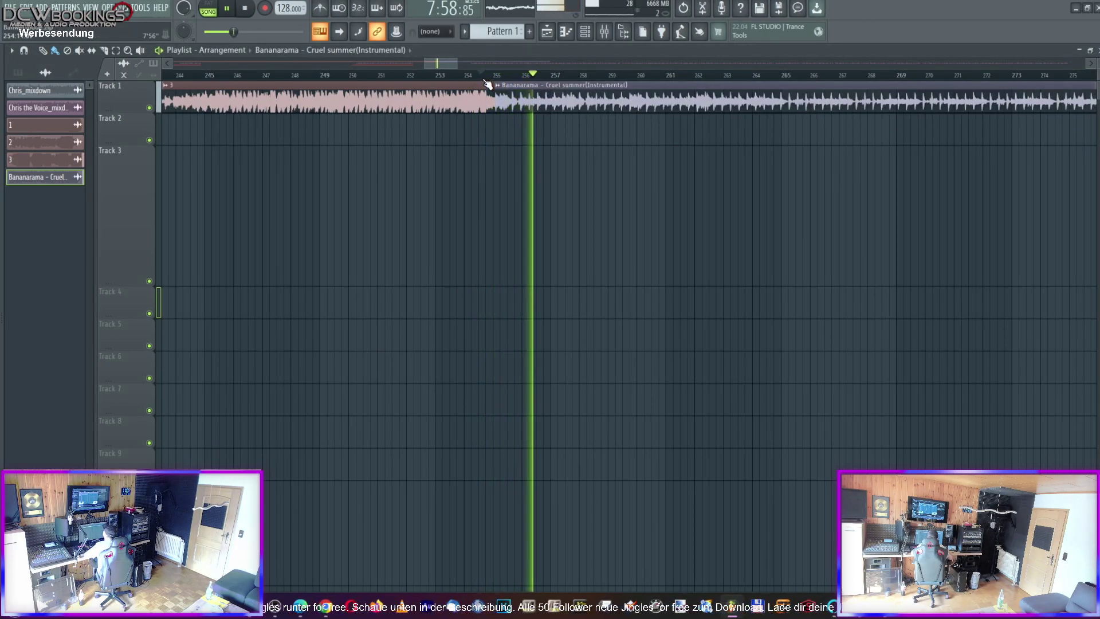
pyautogui.click(487, 85)
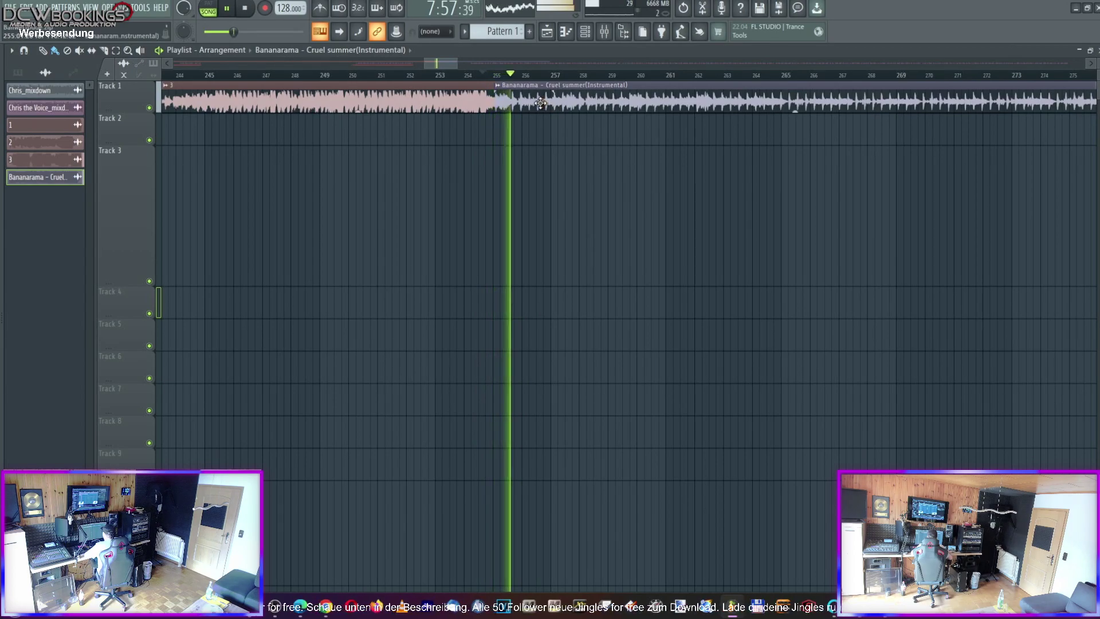
pyautogui.click(458, 75)
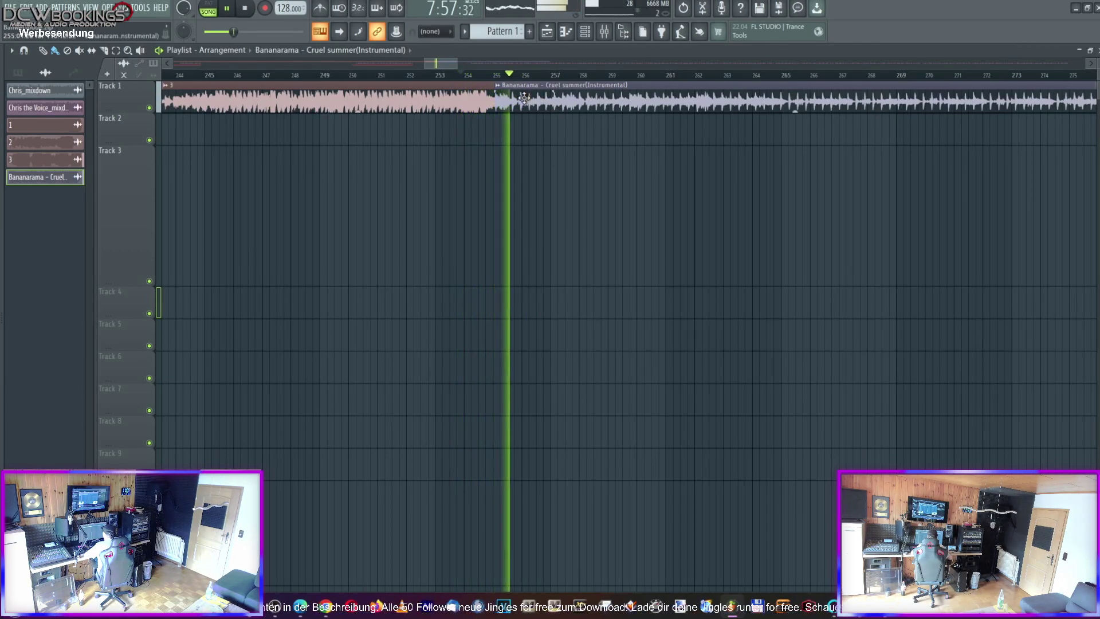
pyautogui.hscroll(5, 745, 98)
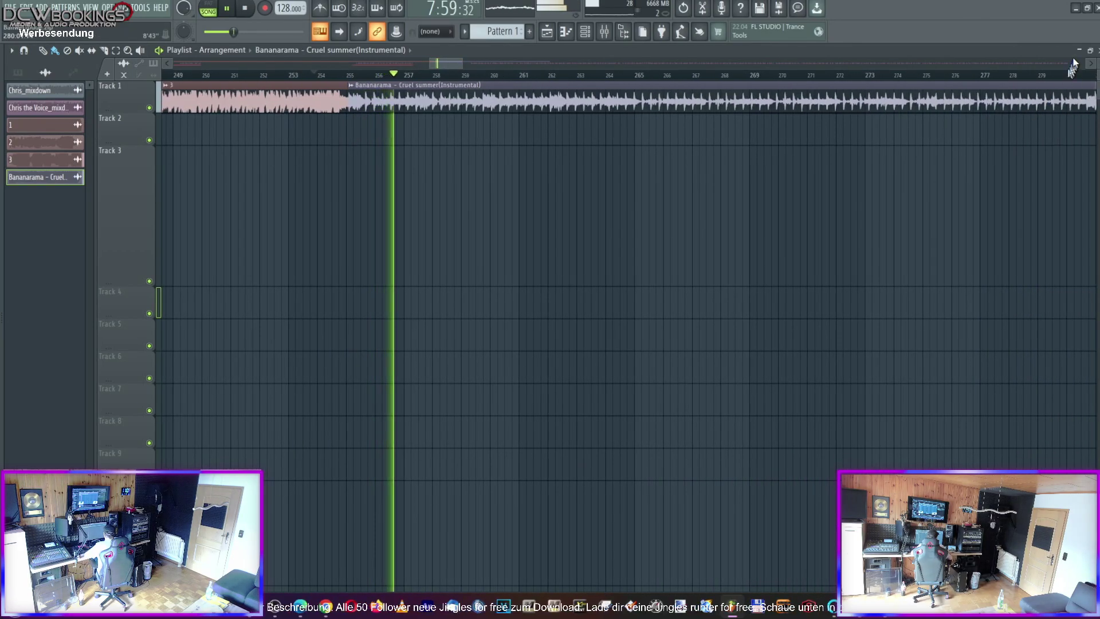
# Select all unused voice clips on Track 2 from about bar 289 onward and move them past the end of the Cruel summer clip
pyautogui.moveTo(446, 63); pyautogui.dragTo(715, 69)
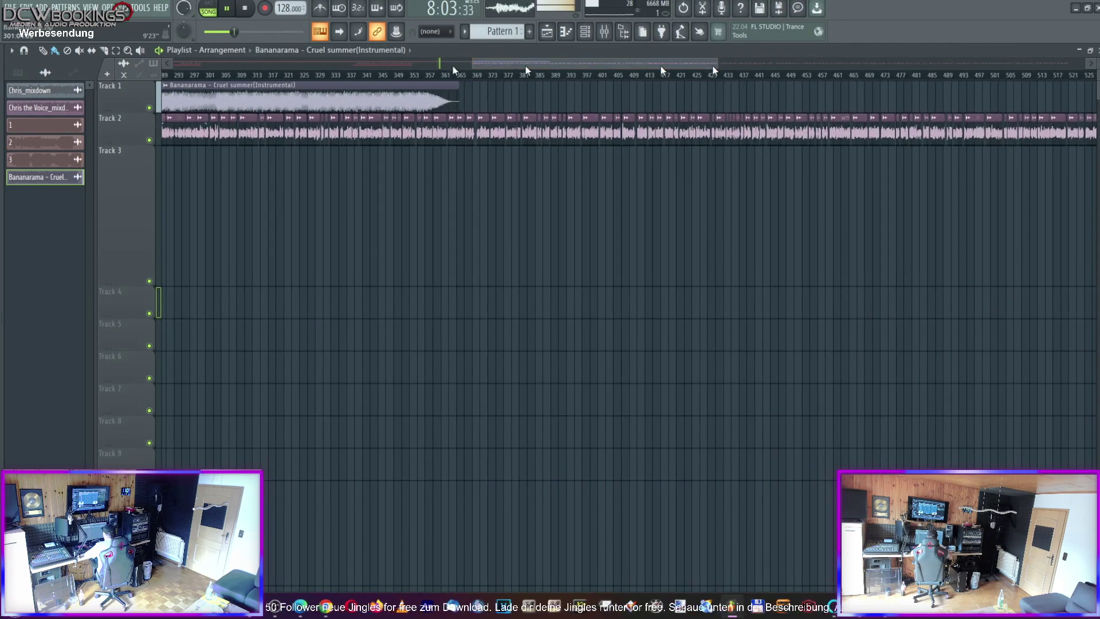
pyautogui.moveTo(518, 87); pyautogui.dragTo(446, 80)
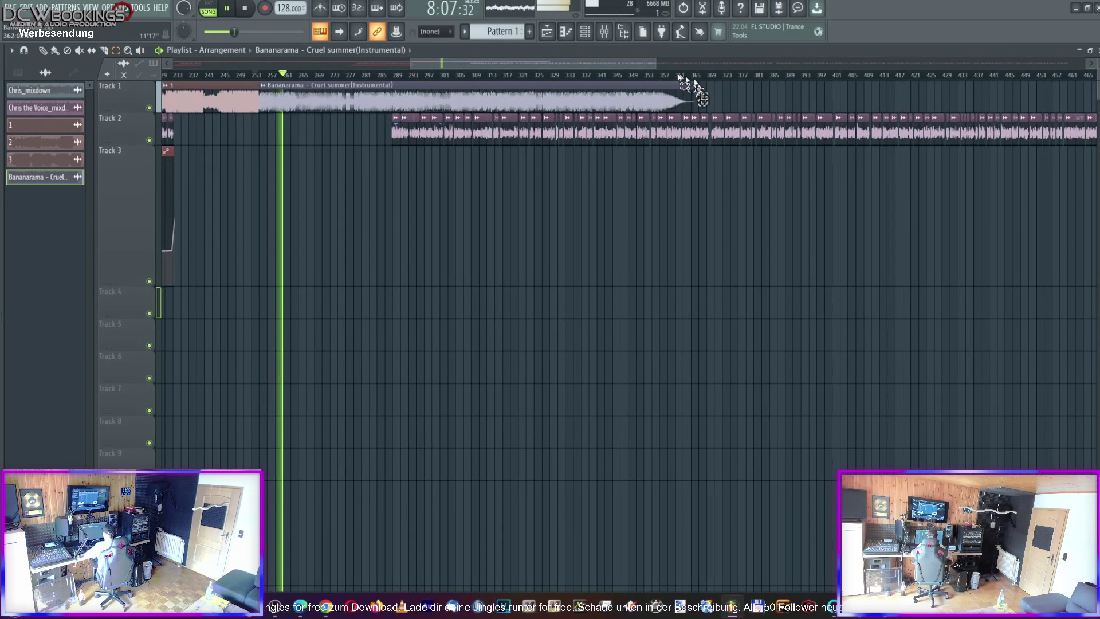
pyautogui.moveTo(654, 64); pyautogui.dragTo(923, 64)
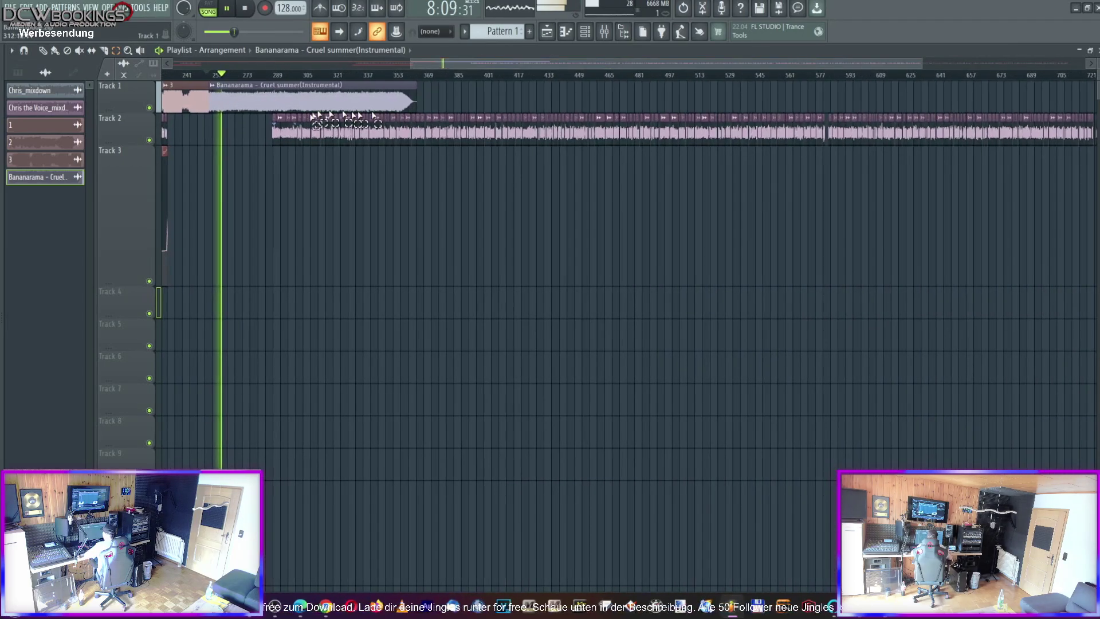
pyautogui.moveTo(272, 134); pyautogui.dragTo(1024, 135)
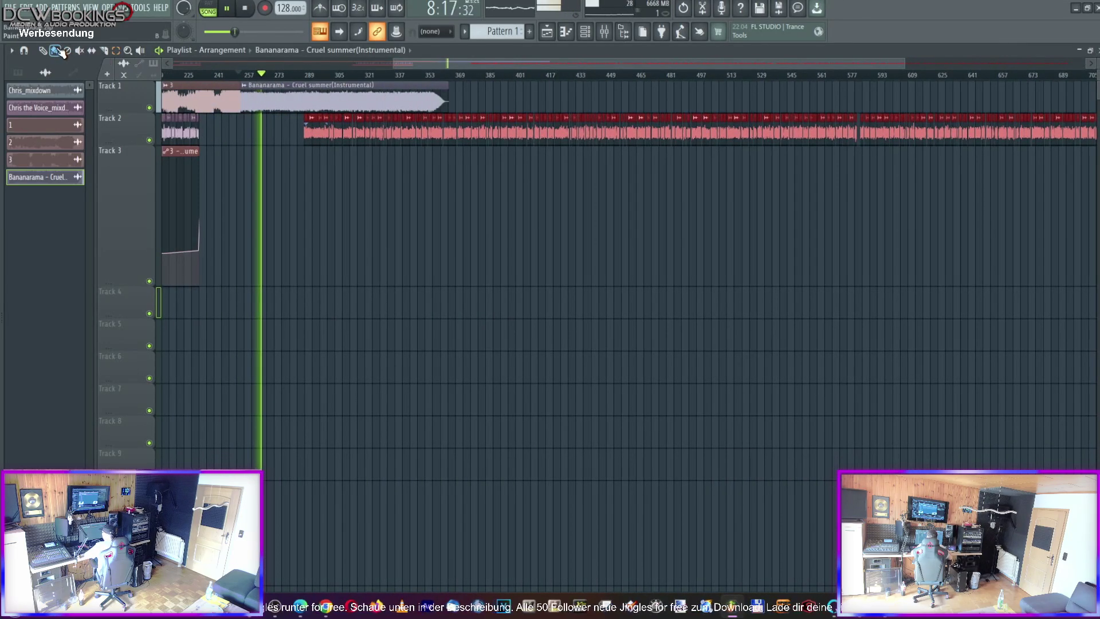
pyautogui.moveTo(321, 133); pyautogui.dragTo(660, 134)
pyautogui.moveTo(785, 66); pyautogui.dragTo(499, 64)
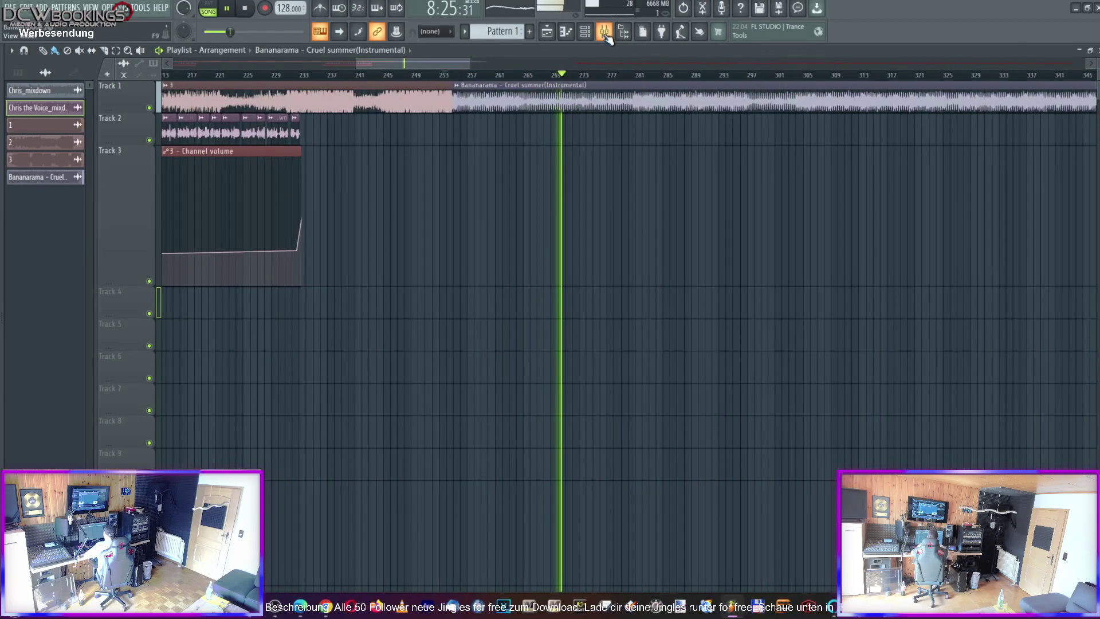
# Open Ozone 9 on the mixer's master track to check the Cruel summer music's levels, keeping the playlist in view
pyautogui.click(603, 32)
pyautogui.click(895, 244)
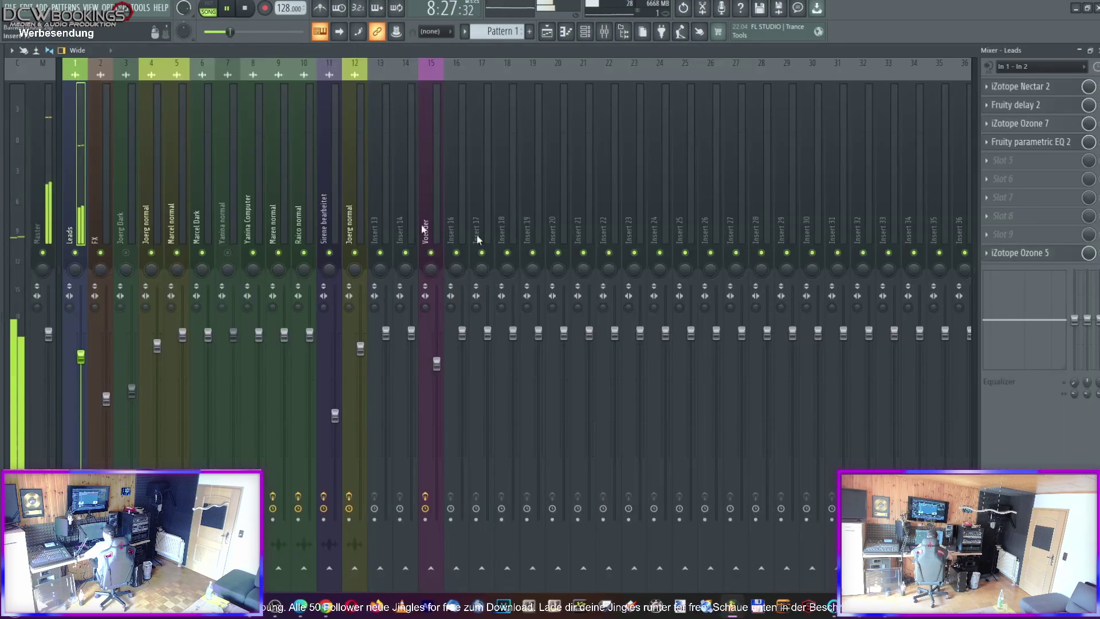
pyautogui.click(54, 225)
pyautogui.click(1006, 122)
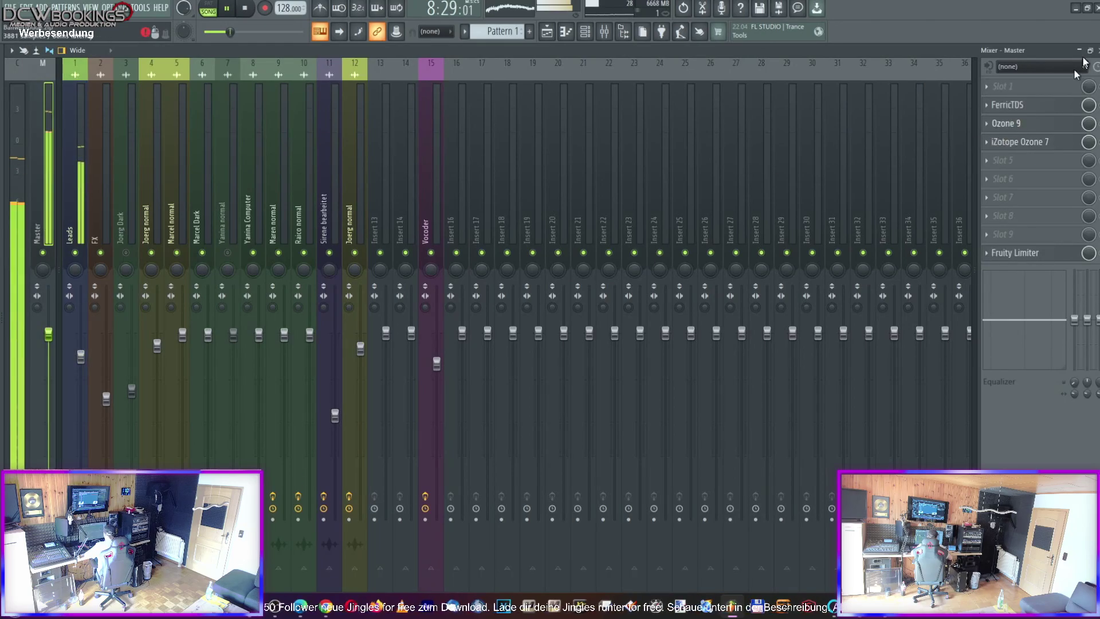
pyautogui.click(1088, 52)
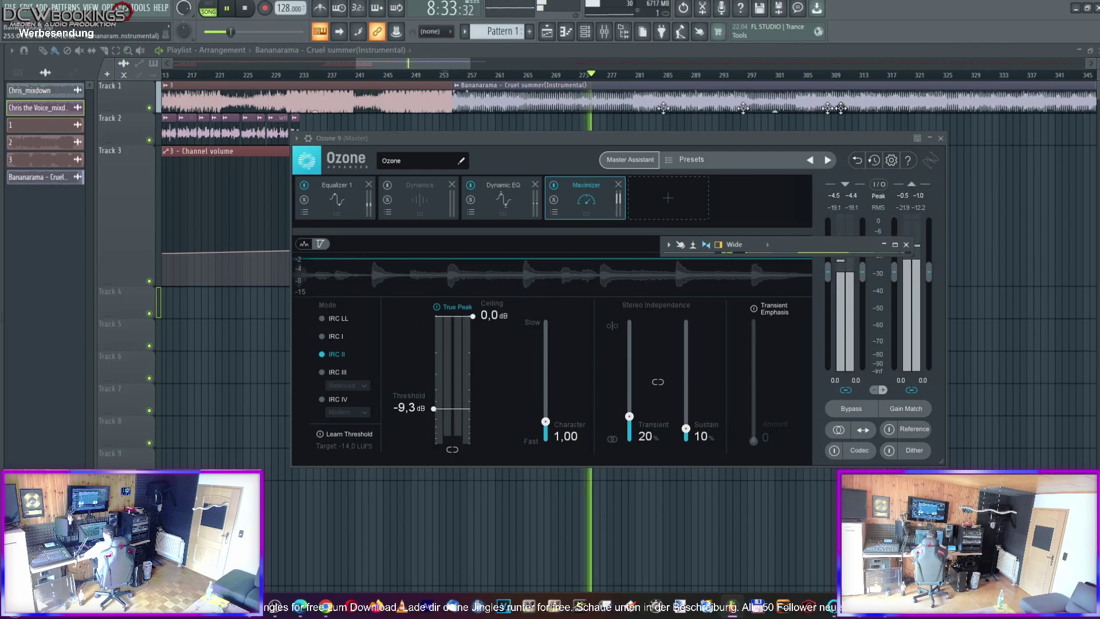
# Raise the Cruel summer clip's gain to 1.5 dB and check its channel settings
pyautogui.click(774, 110)
pyautogui.moveTo(775, 110); pyautogui.dragTo(774, 103)
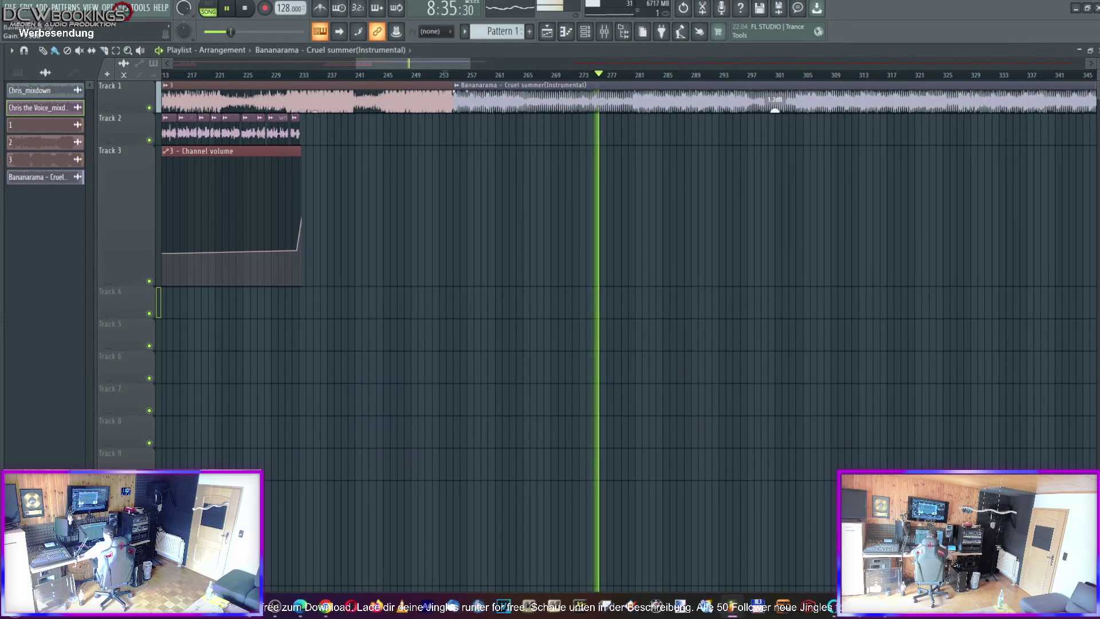
pyautogui.click(1088, 51)
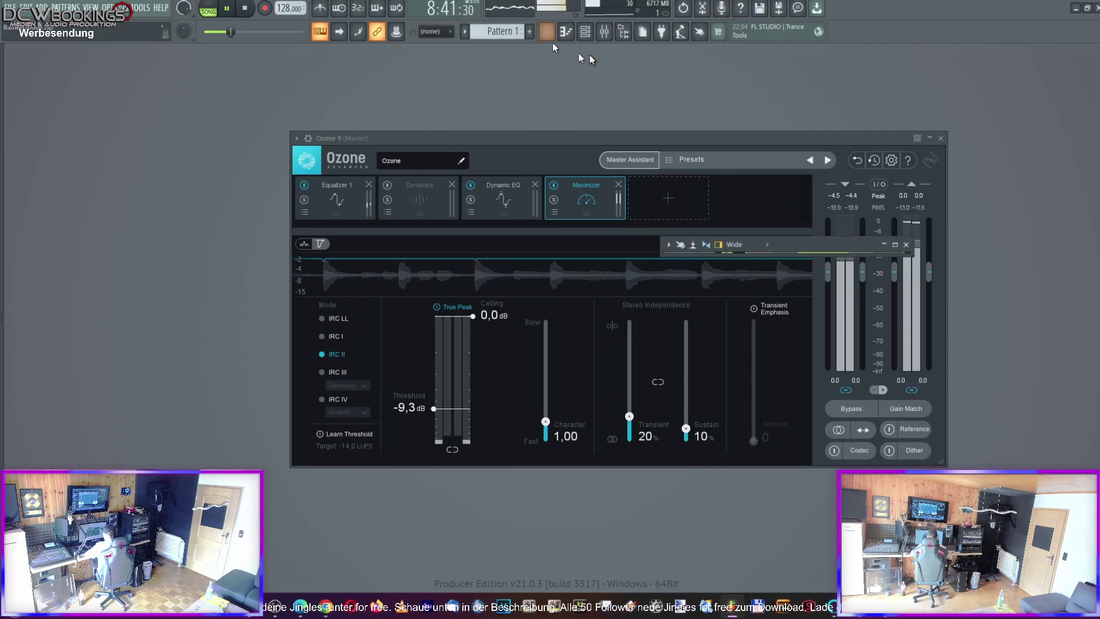
pyautogui.click(843, 65)
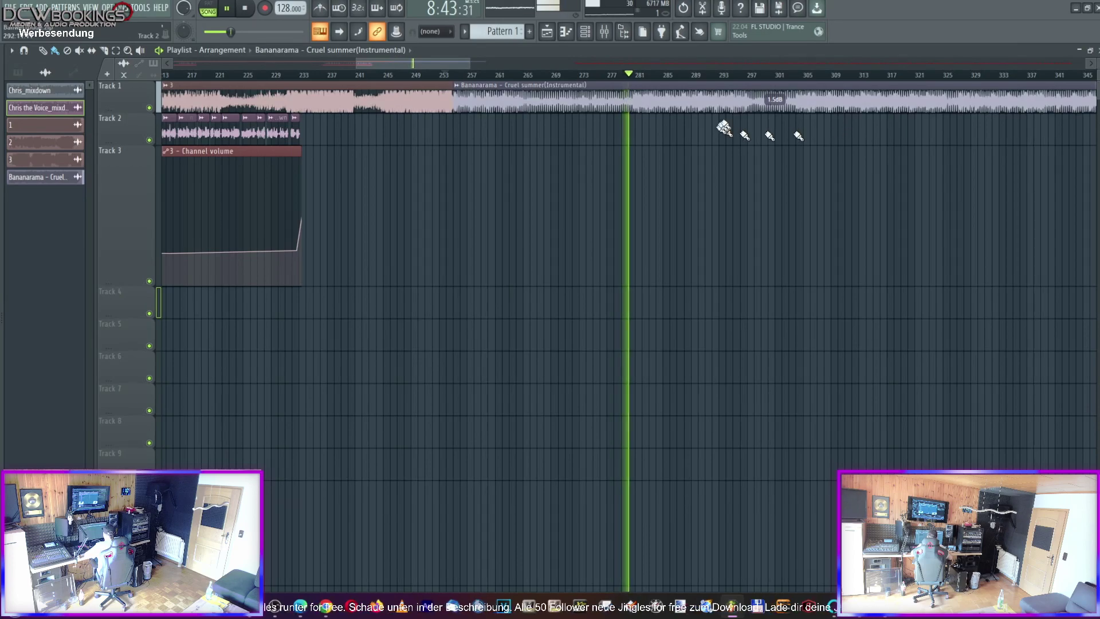
pyautogui.doubleClick(744, 100)
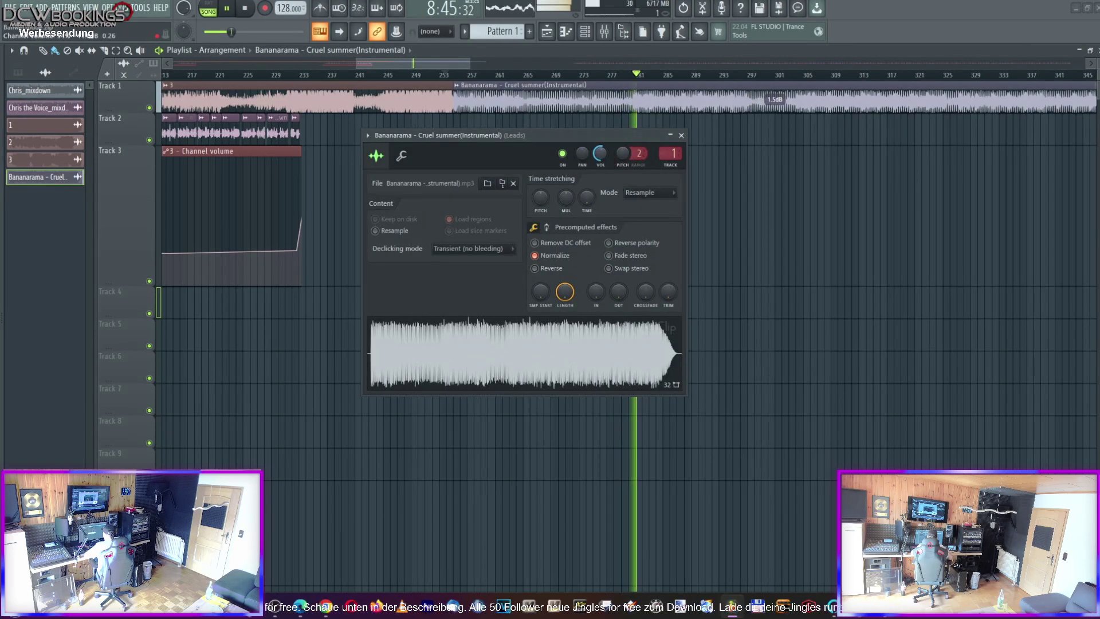
pyautogui.click(681, 136)
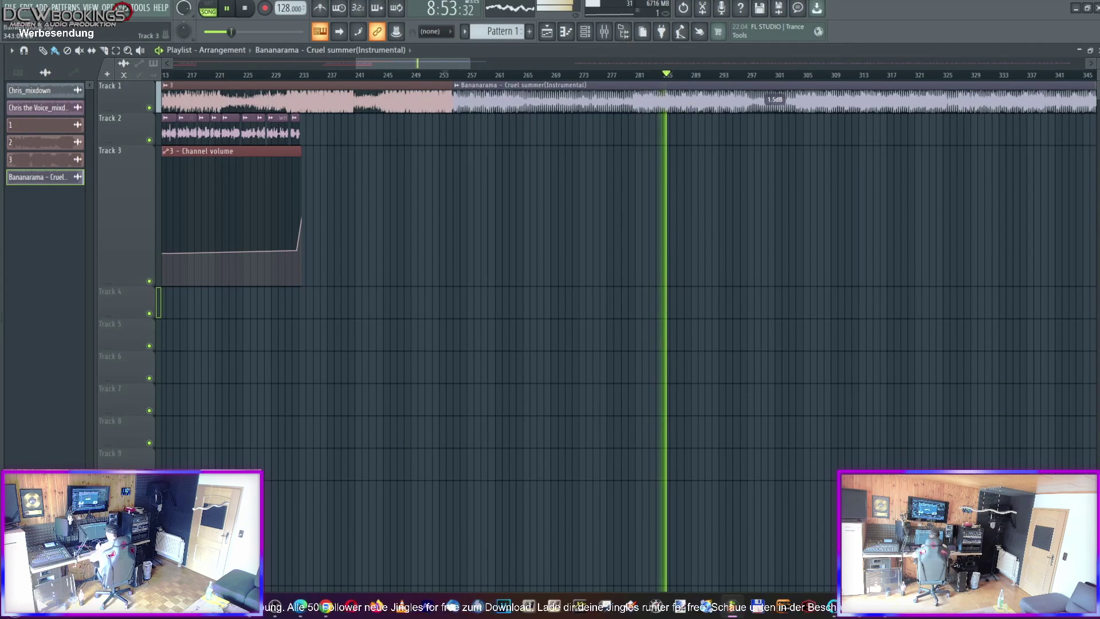
# Replay the jingle from about bar 177 past the end of its voice clips at about bar 233, and stop playback
pyautogui.moveTo(438, 63); pyautogui.dragTo(365, 70)
pyautogui.click(294, 75)
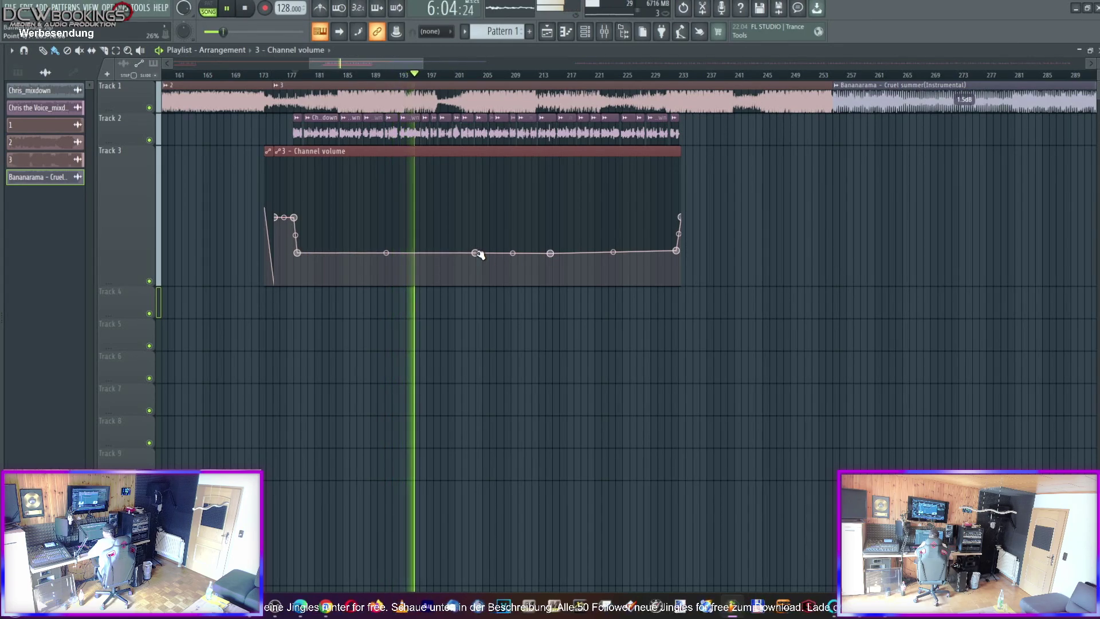
pyautogui.moveTo(371, 60); pyautogui.dragTo(412, 60)
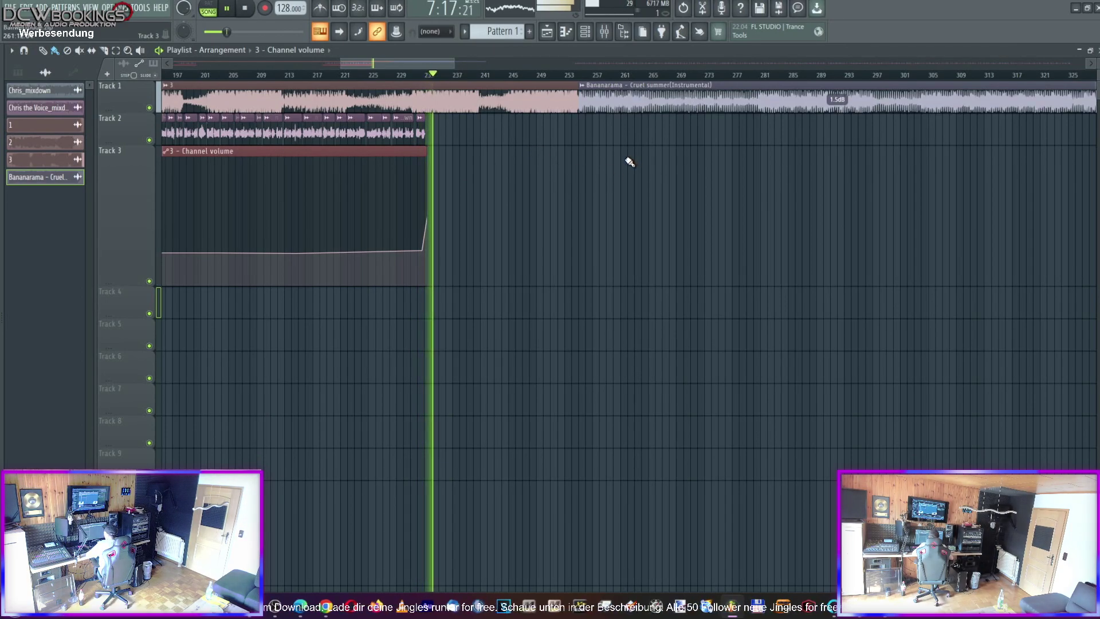
pyautogui.press('space')
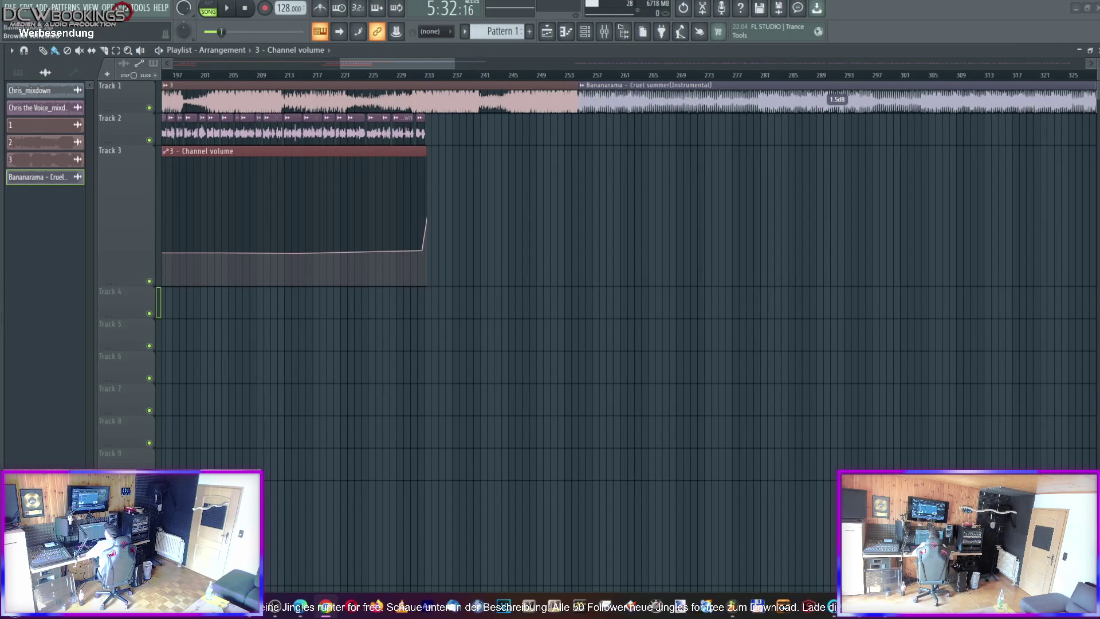
pyautogui.moveTo(435, 69); pyautogui.dragTo(393, 69)
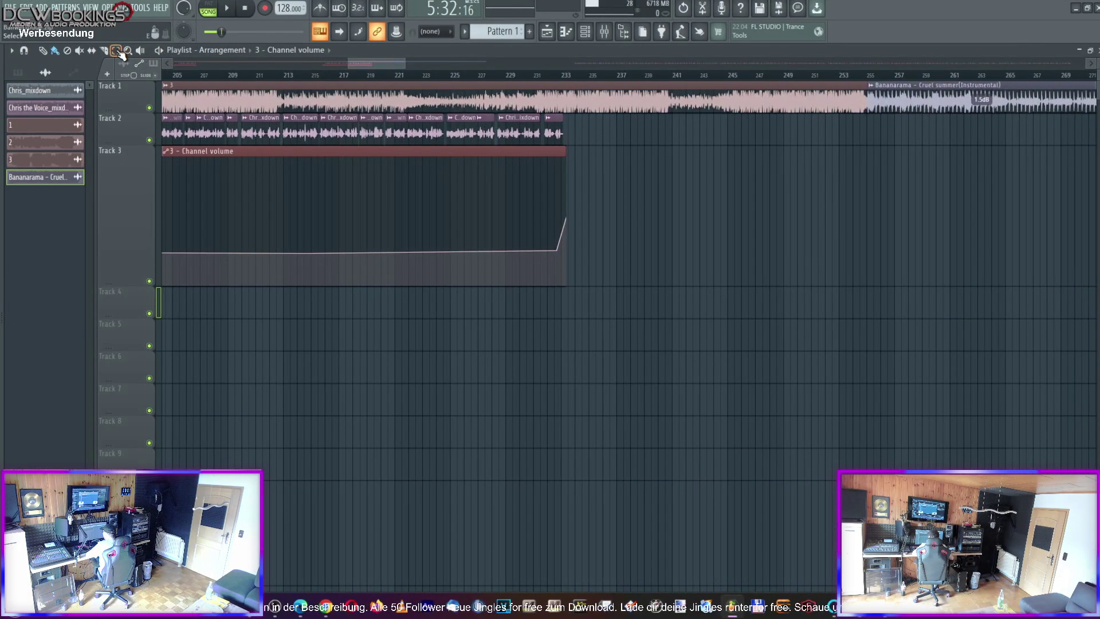
# Mark the last voice clip's section around bars 232 to 234 for looped playback, and check Fruity delay 2 on mixer insert 12
pyautogui.click(544, 82)
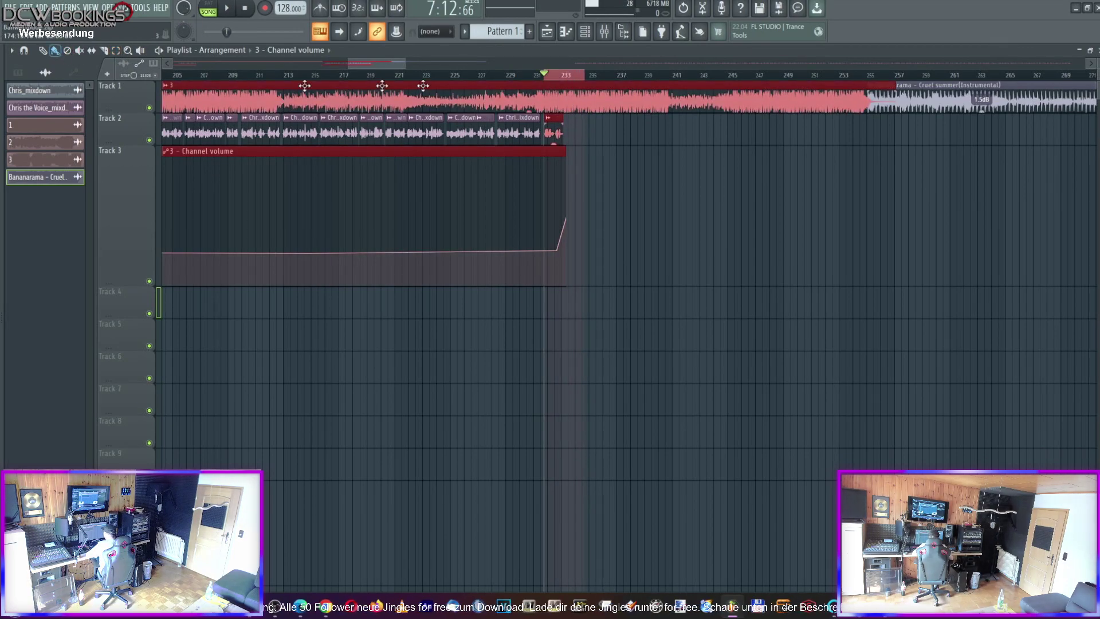
pyautogui.click(604, 31)
pyautogui.click(905, 247)
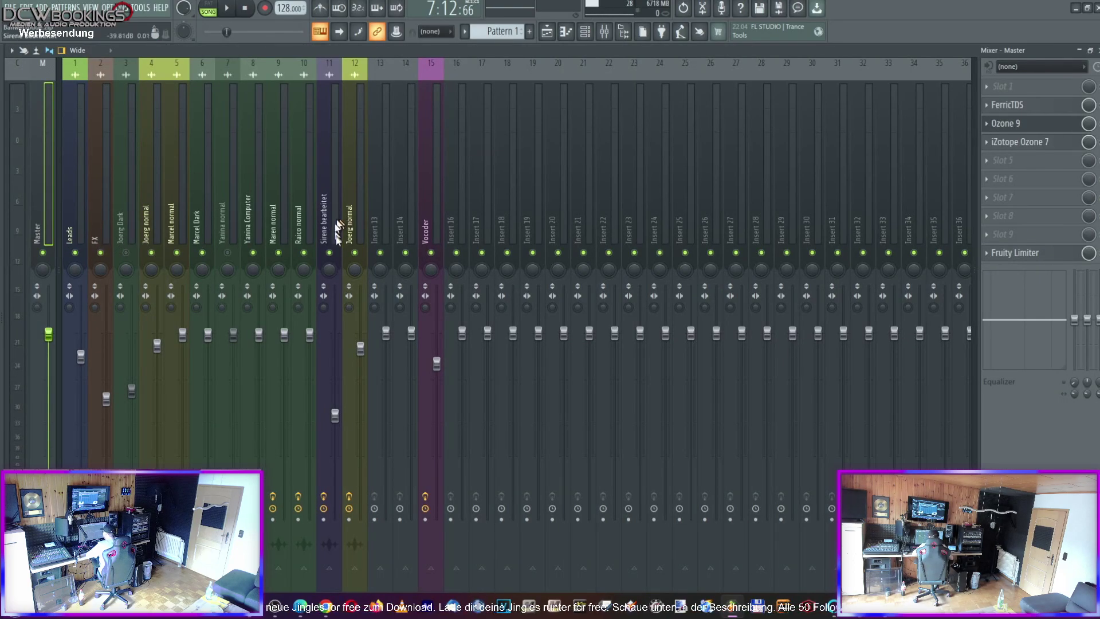
pyautogui.click(355, 235)
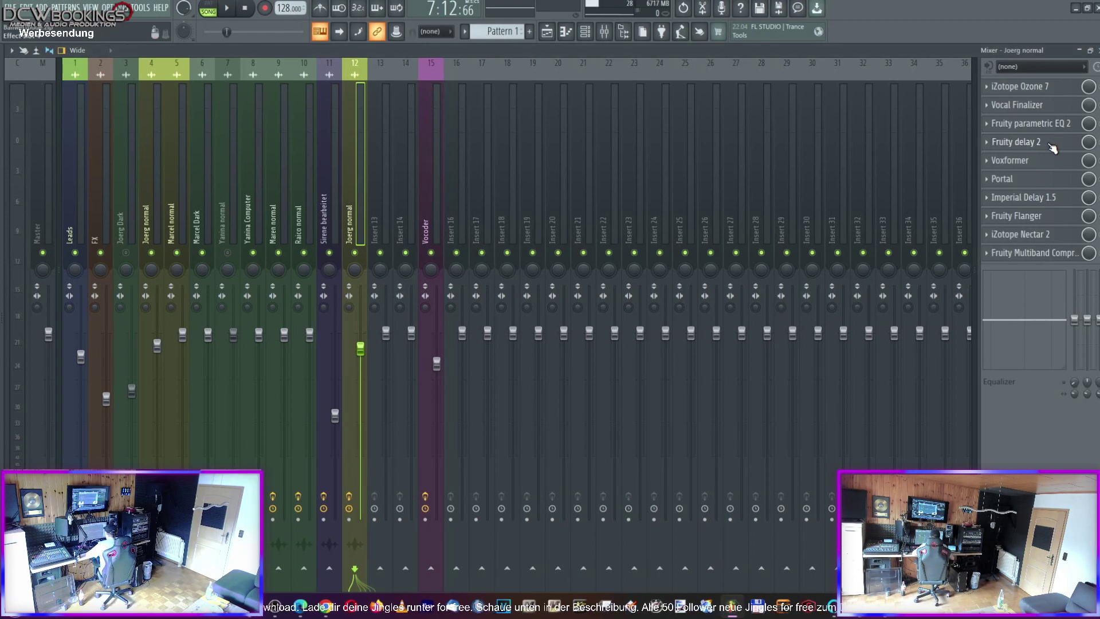
pyautogui.click(1025, 142)
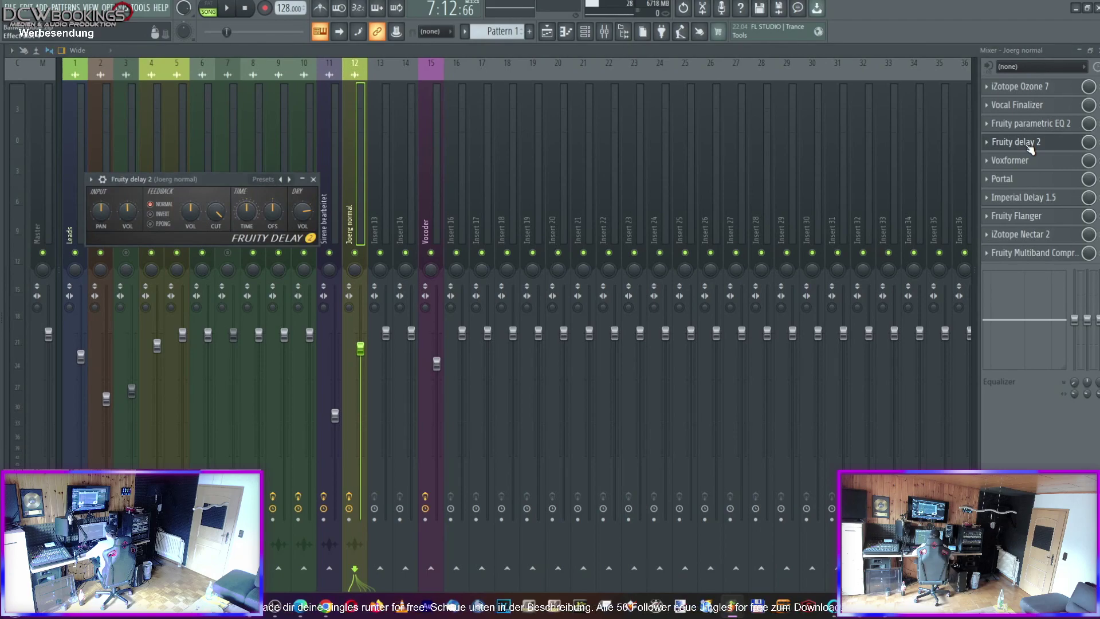
pyautogui.press('space')
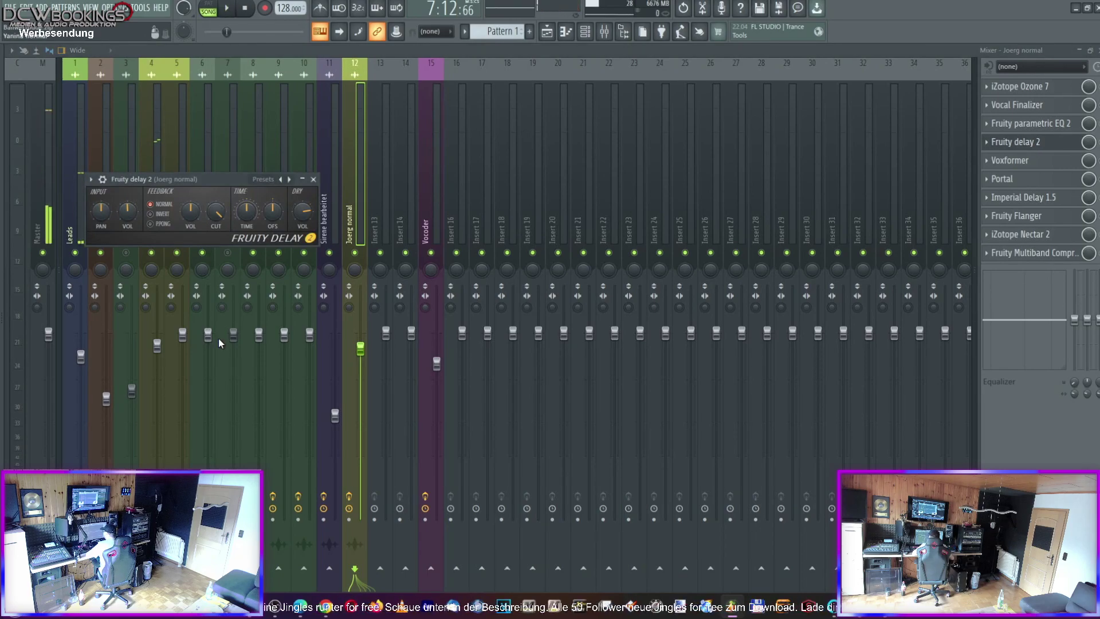
pyautogui.click(313, 179)
# Raise the input volume of Fruity delay 2 on mixer insert 4 while the marked section plays, and close the plugin
pyautogui.click(149, 241)
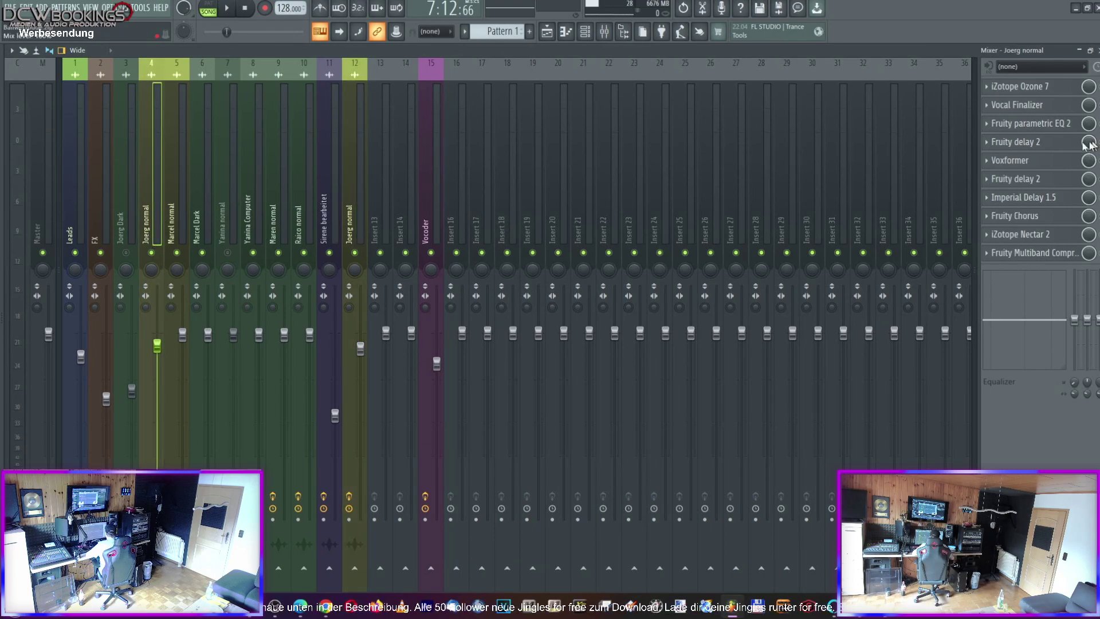
pyautogui.click(1049, 147)
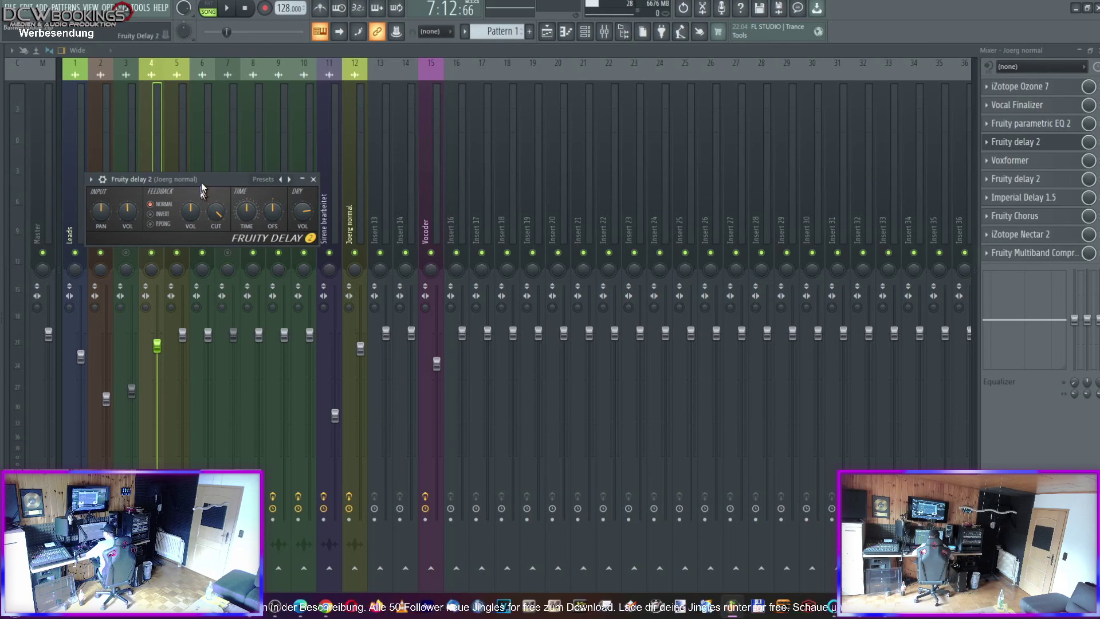
pyautogui.moveTo(201, 183); pyautogui.dragTo(347, 174)
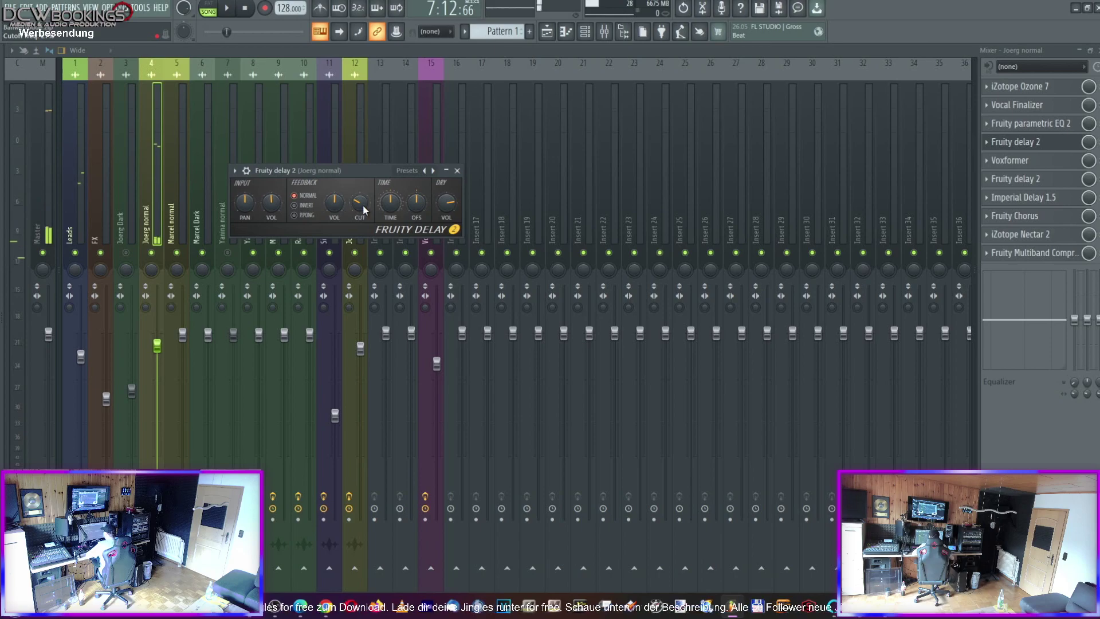
pyautogui.press('space')
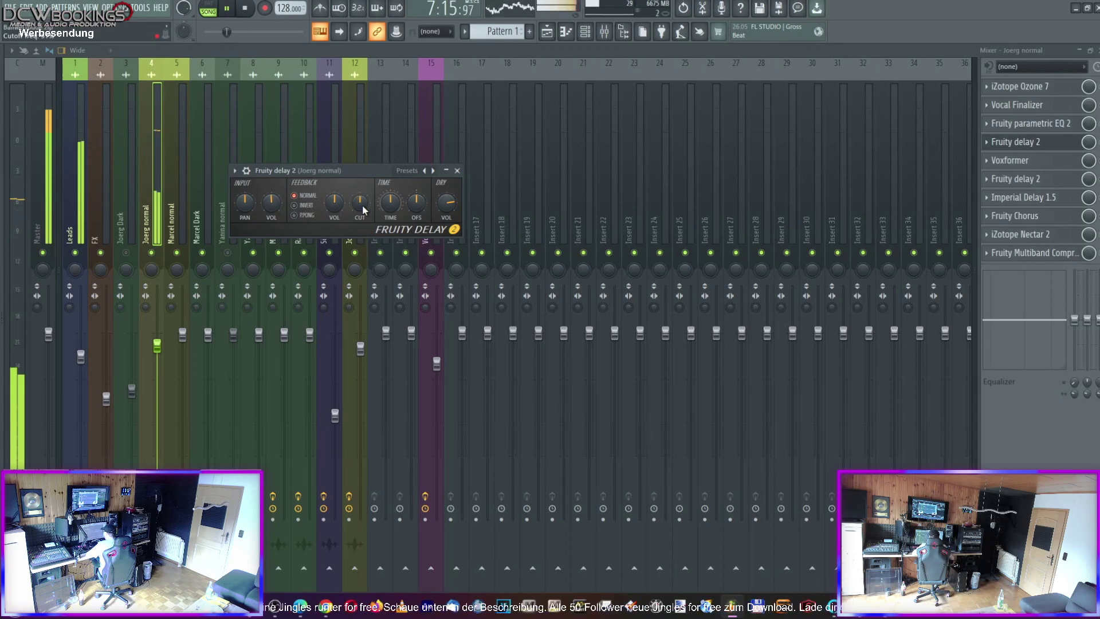
pyautogui.moveTo(271, 202); pyautogui.dragTo(271, 193)
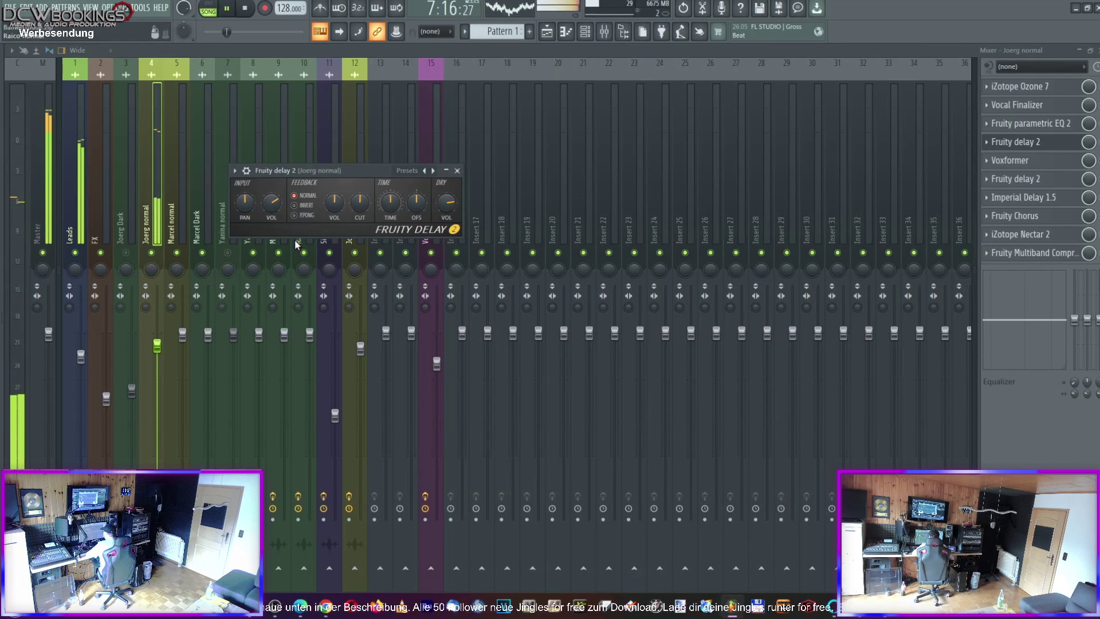
pyautogui.click(457, 170)
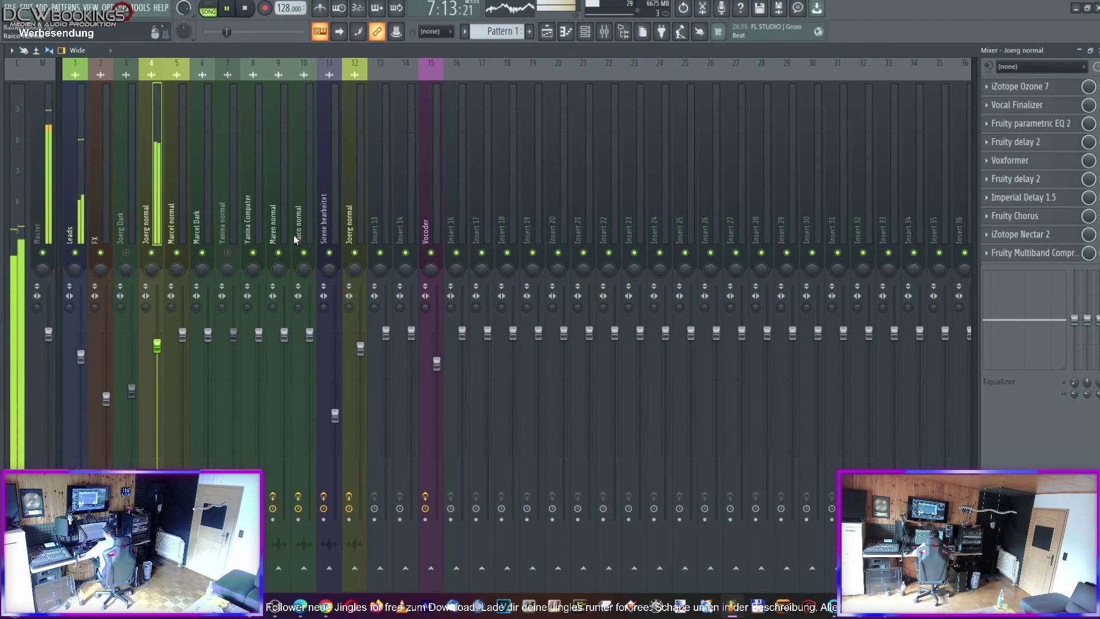
# Create an automation clip for the input volume of insert 4's Fruity delay 2 and return to the playlist
pyautogui.click(1048, 142)
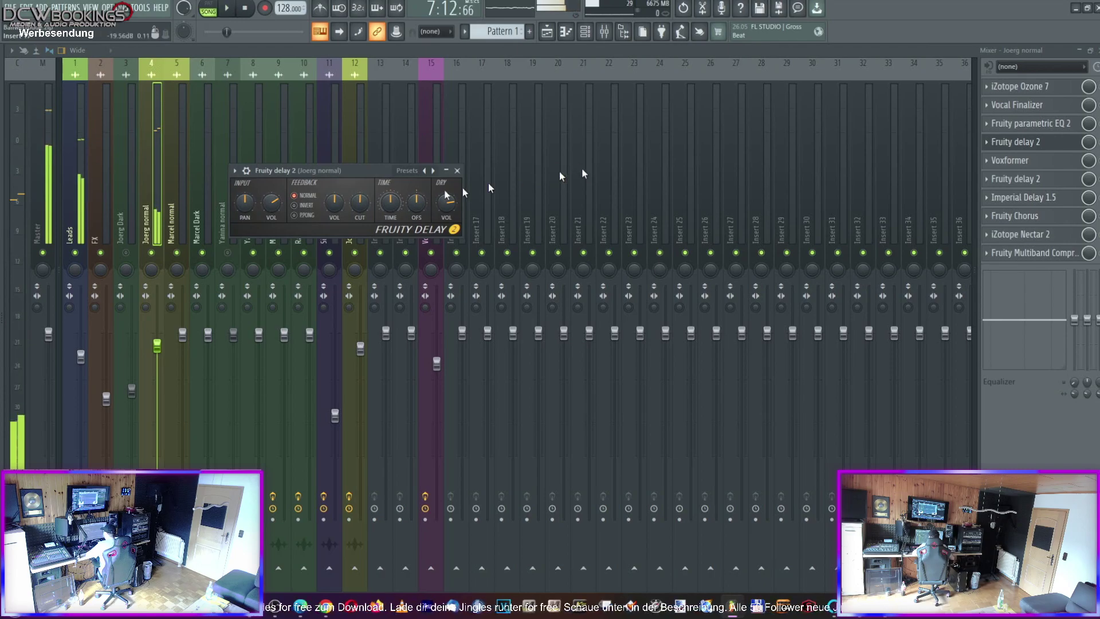
pyautogui.rightClick(271, 205)
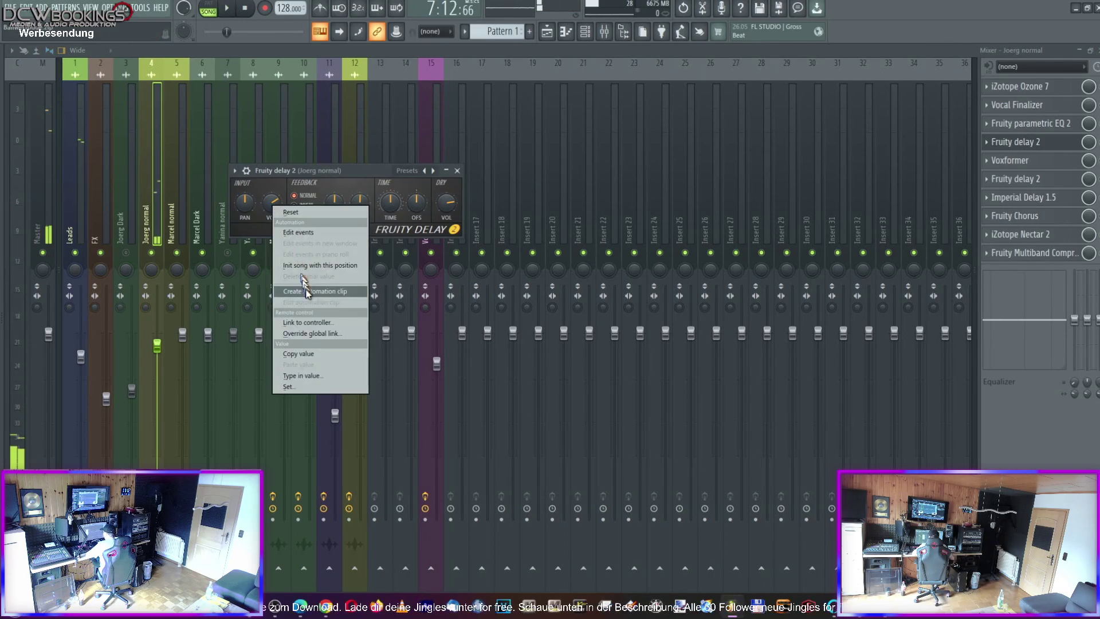
pyautogui.click(321, 290)
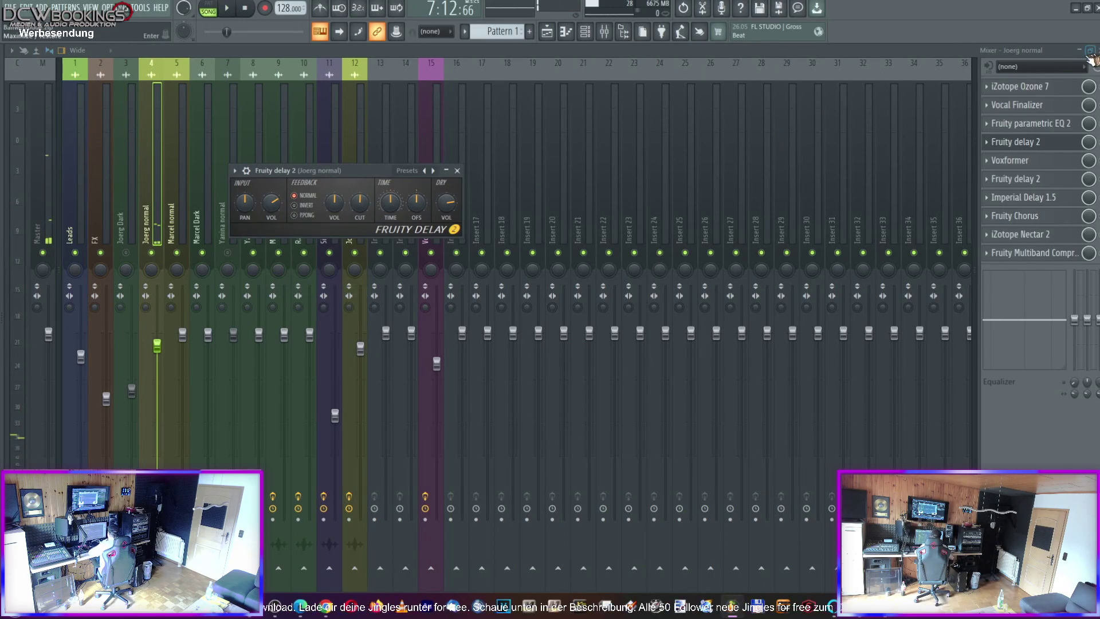
pyautogui.click(1080, 51)
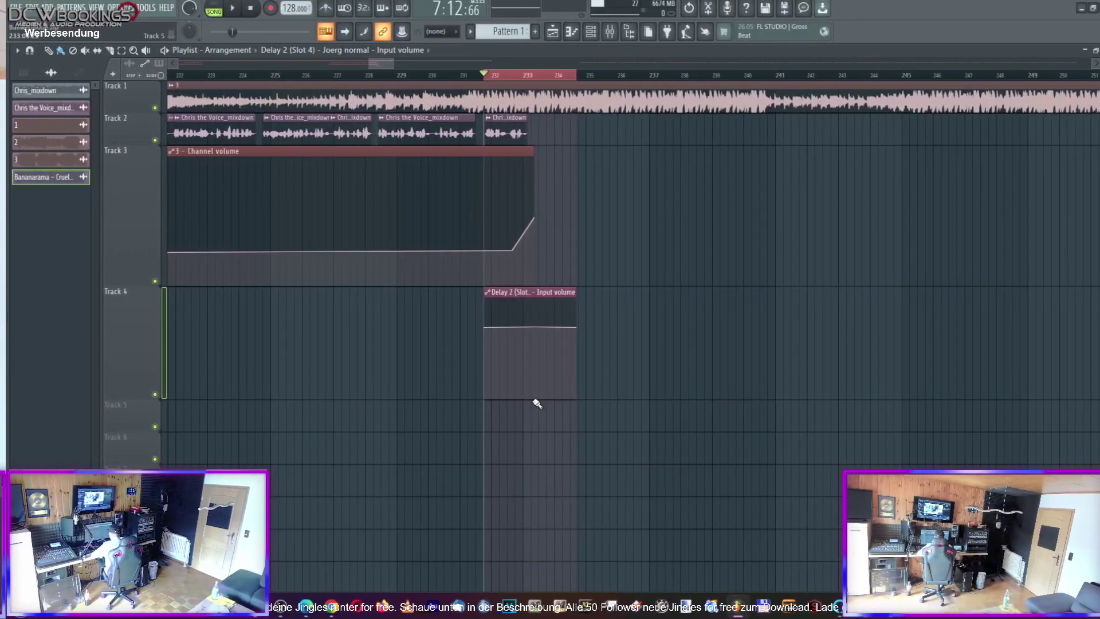
# Shape the delay automation on Track 4 to stay at zero until a vertical jump near bar 233, and split the clip before the jump
pyautogui.rightClick(526, 399)
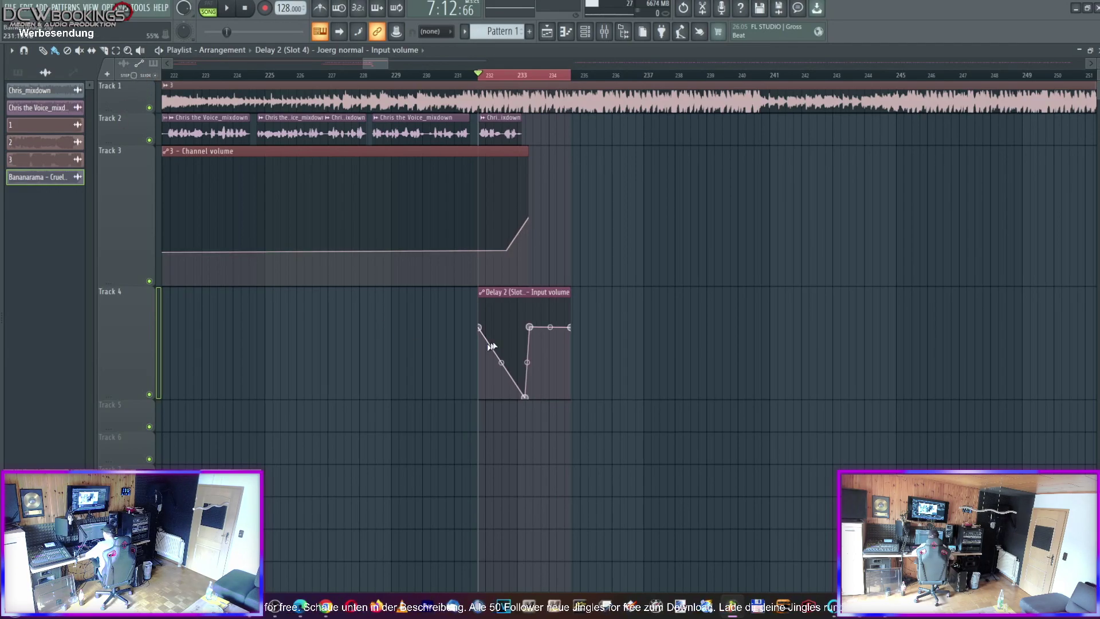
pyautogui.moveTo(481, 329); pyautogui.dragTo(479, 399)
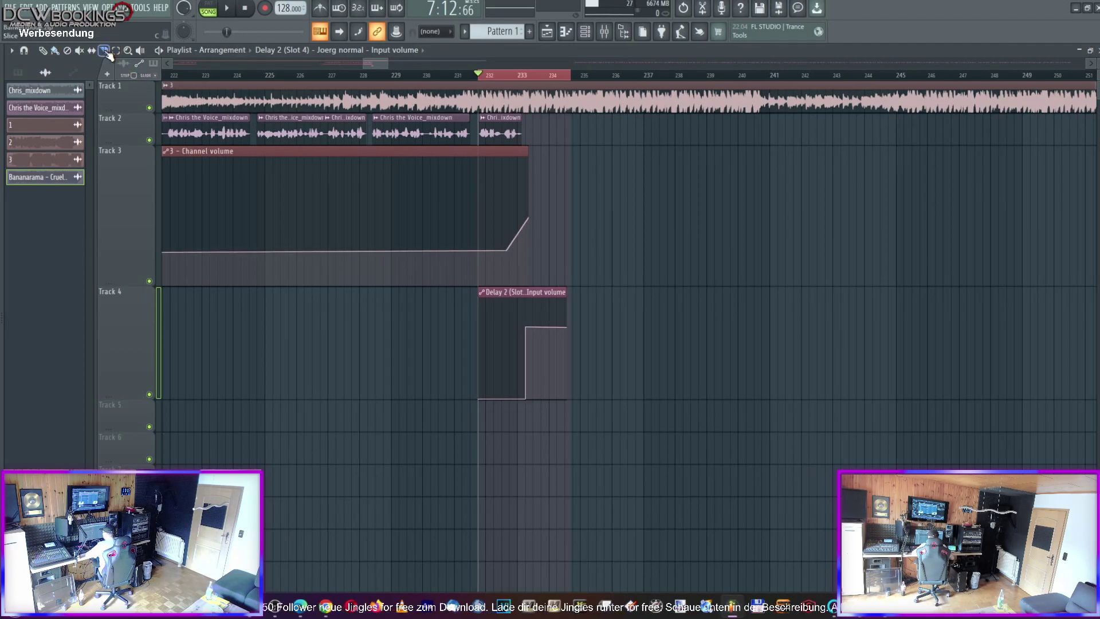
pyautogui.moveTo(525, 298); pyautogui.dragTo(520, 441)
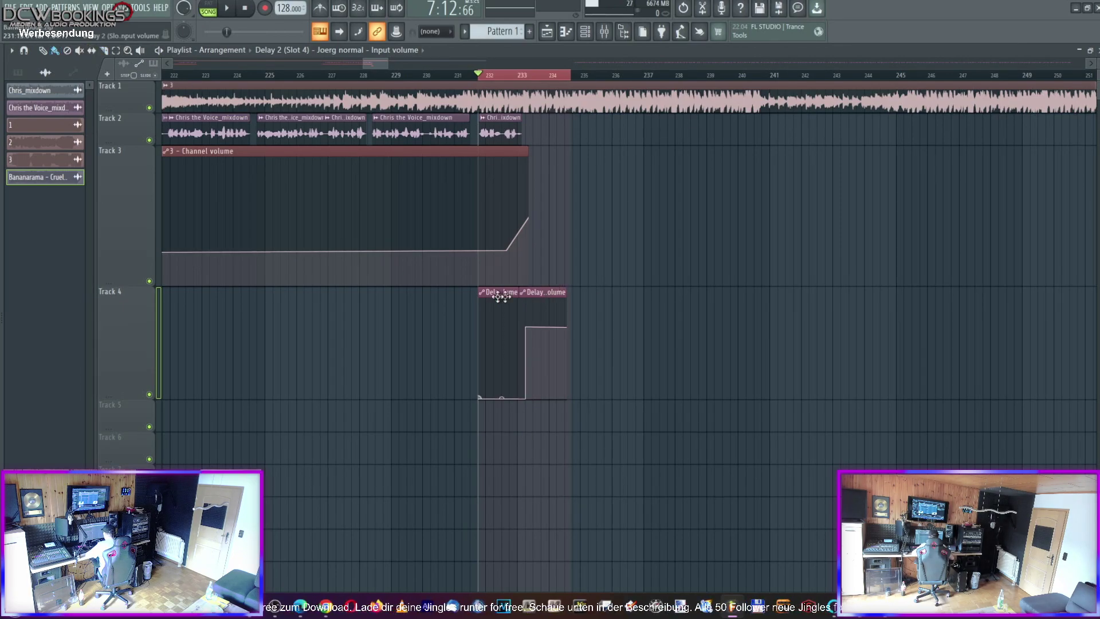
# Move the zero-level delay automation piece back to about bar 230 and the raised piece to about bar 232.5
pyautogui.moveTo(492, 293); pyautogui.dragTo(430, 294)
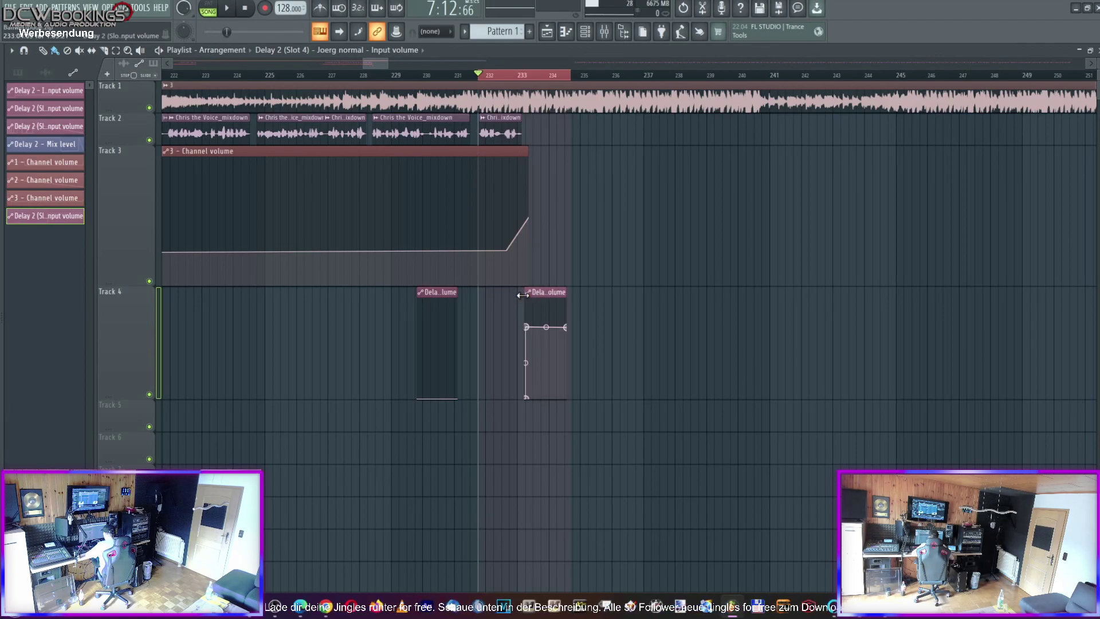
pyautogui.moveTo(536, 294); pyautogui.dragTo(519, 293)
pyautogui.click(504, 76)
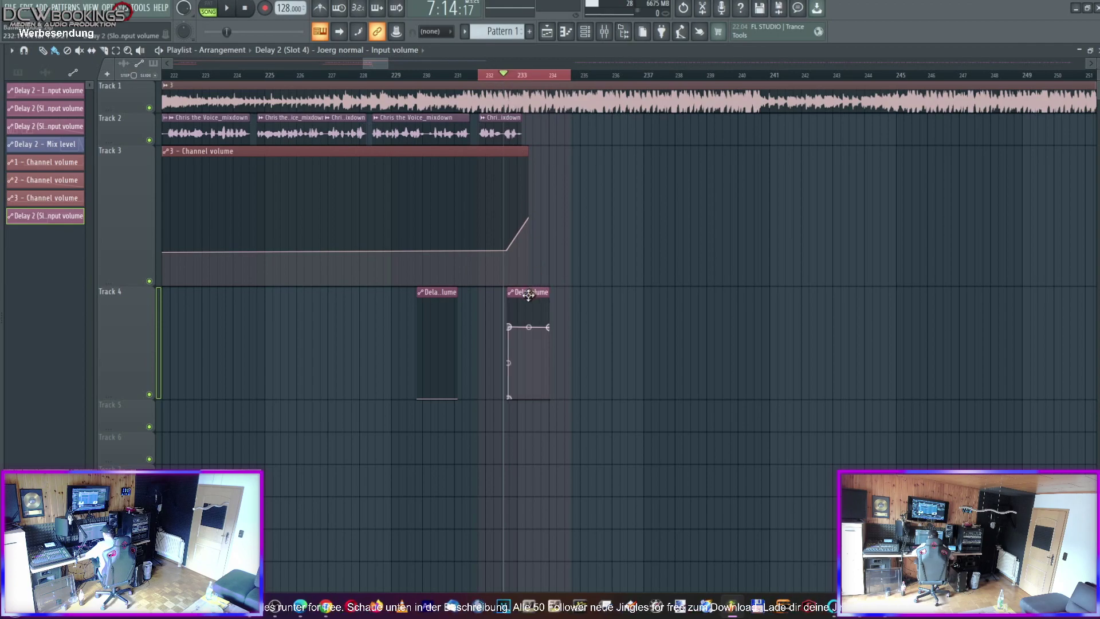
# Clear the time selection and replay the jingle's ending from about bar 232.5 to check the delay on the last words
pyautogui.press('space')
pyautogui.press('space')
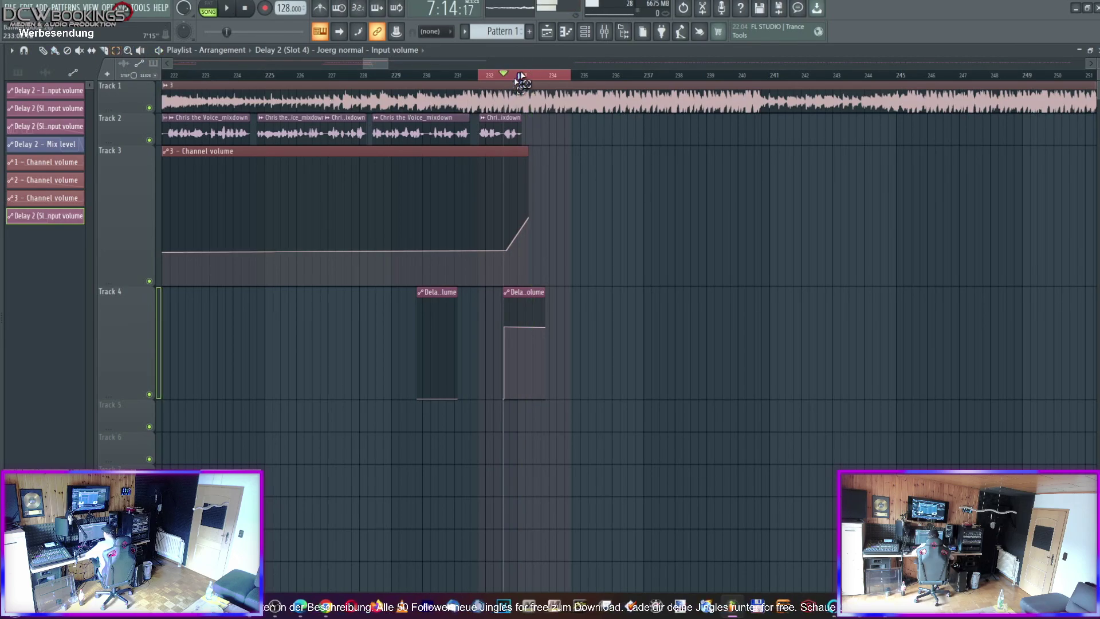
pyautogui.hotkey('ctrl', 'd')
pyautogui.press('space')
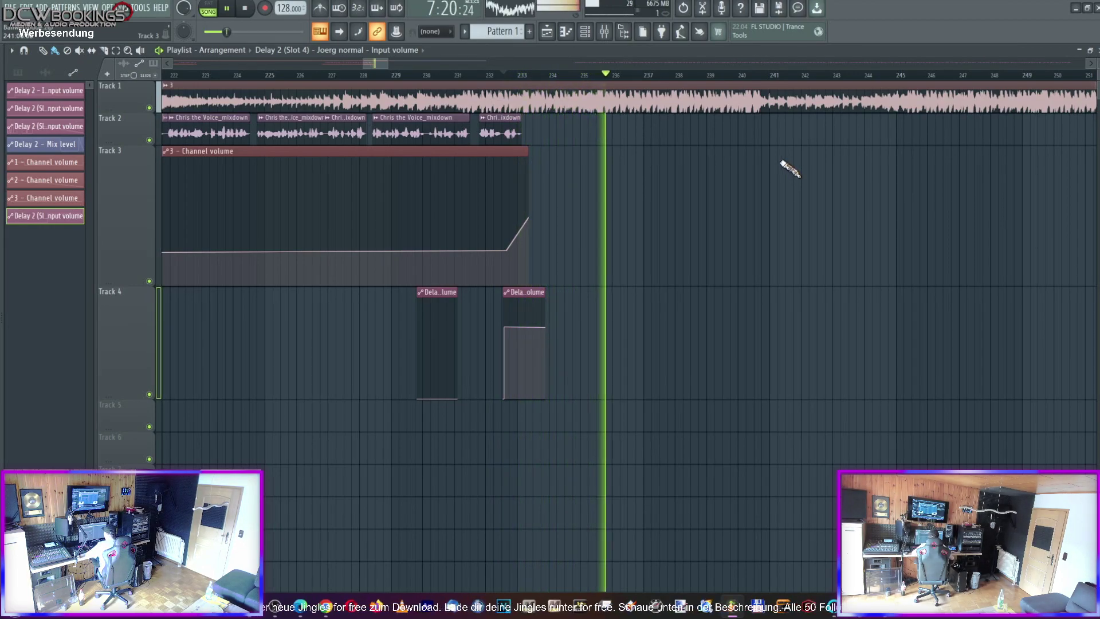
pyautogui.press('space')
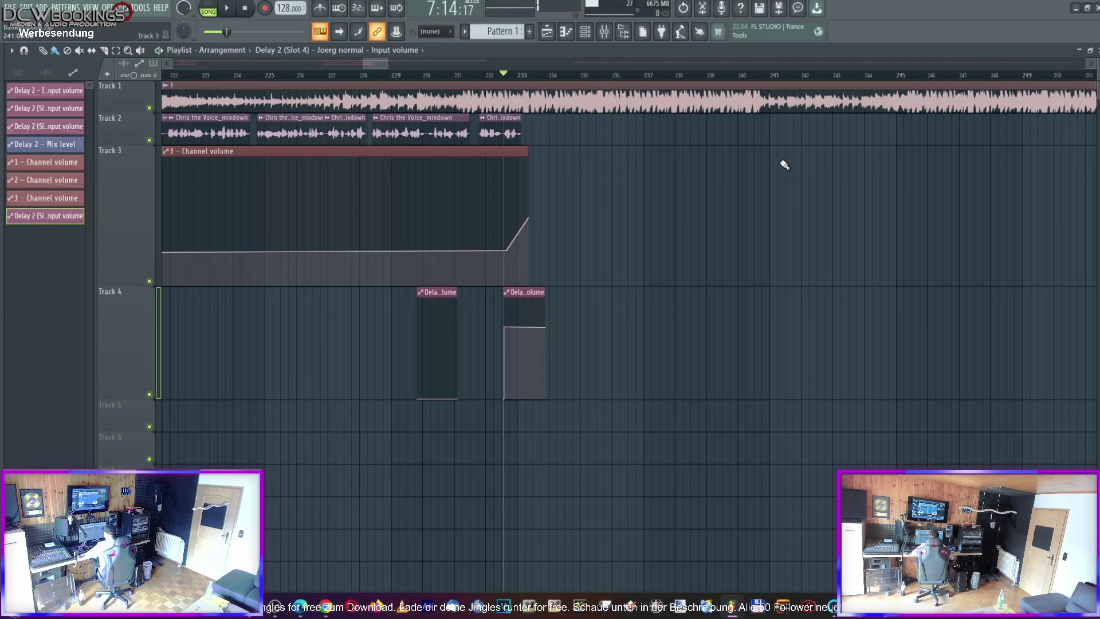
pyautogui.press('space')
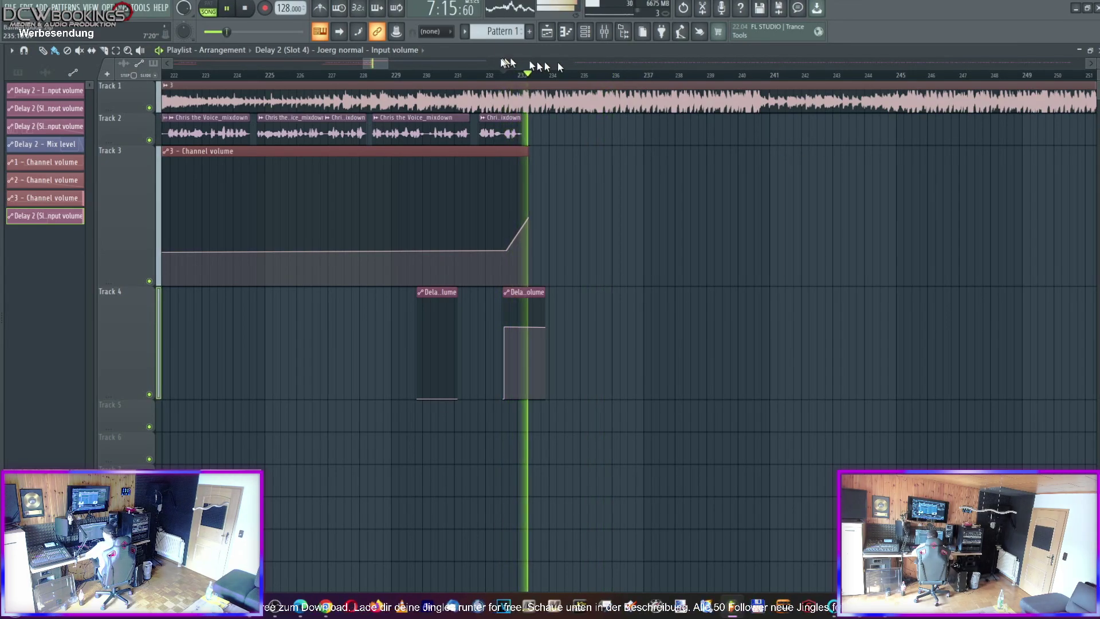
# Place a copy of the zero-level delay automation on Track 4 at about bar 357, near the end of the Cruel summer clip
pyautogui.scroll(-2, 410, 294)
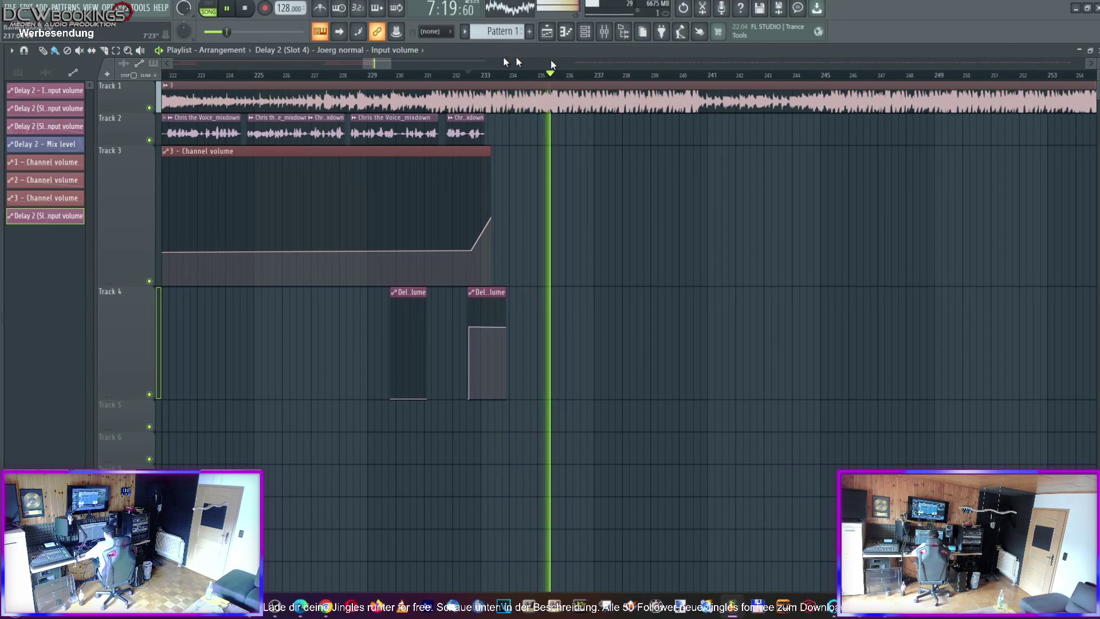
pyautogui.moveTo(373, 69); pyautogui.dragTo(404, 70)
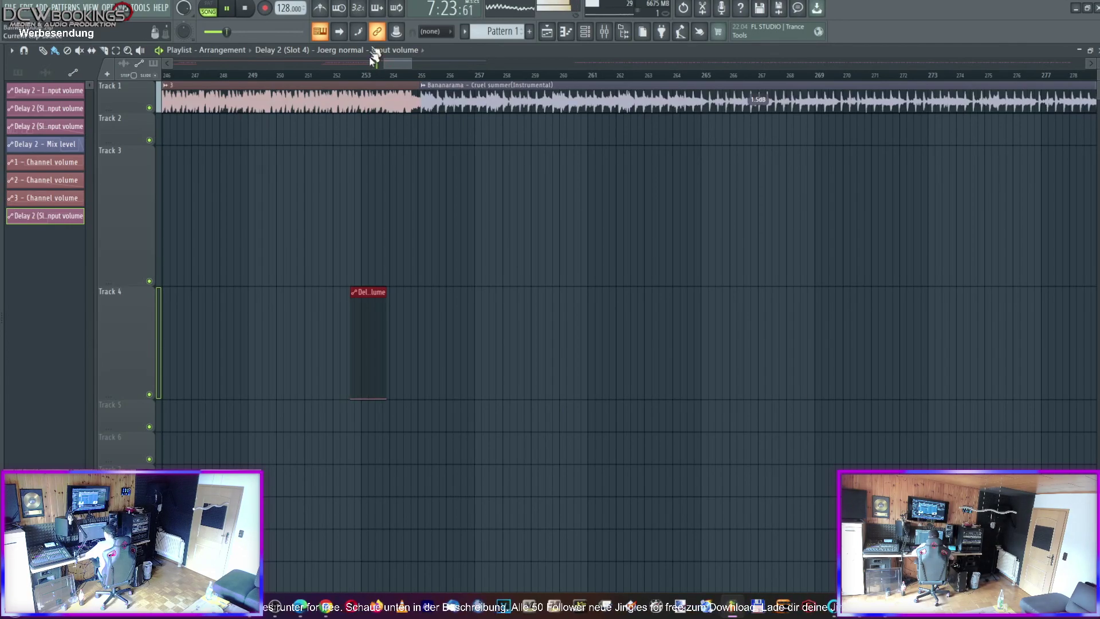
pyautogui.moveTo(392, 67)
pyautogui.mouseDown()
pyautogui.moveTo(372, 67)
pyautogui.moveTo(401, 66)
pyautogui.mouseUp()
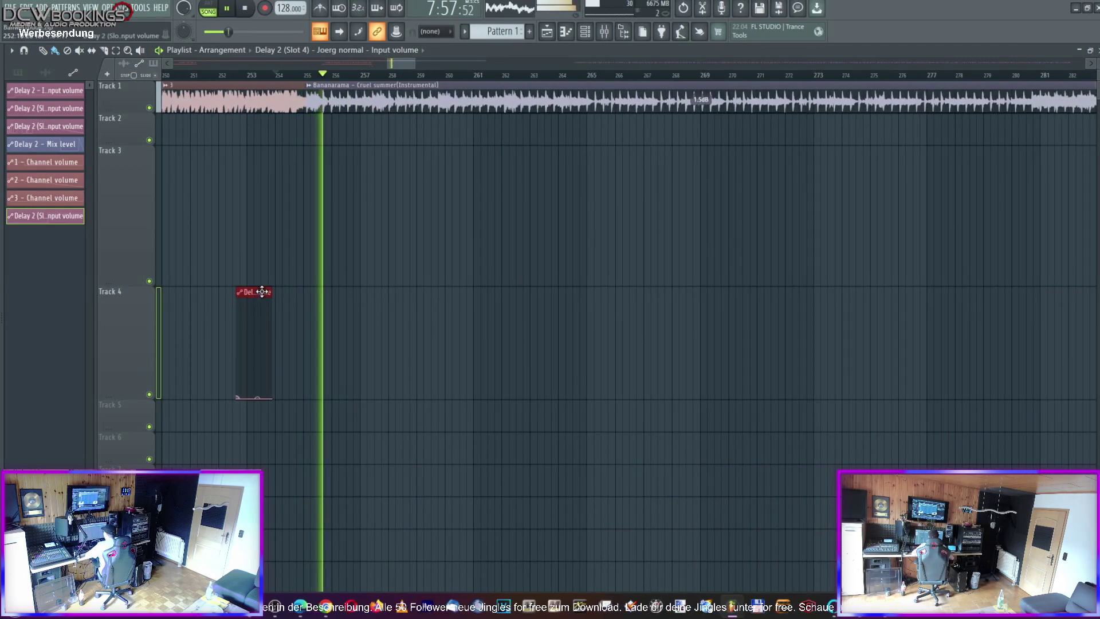
pyautogui.moveTo(398, 292); pyautogui.dragTo(750, 274)
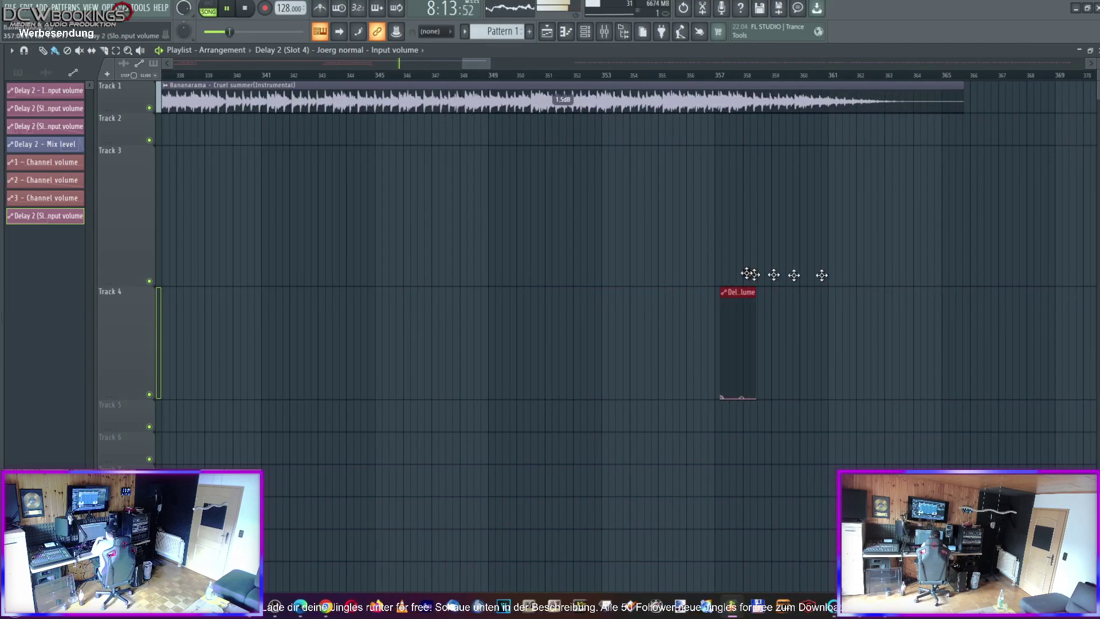
# Play the ending of the Cruel summer clip from about bar 351 to about bar 361, and stop playback
pyautogui.moveTo(479, 68); pyautogui.dragTo(373, 68)
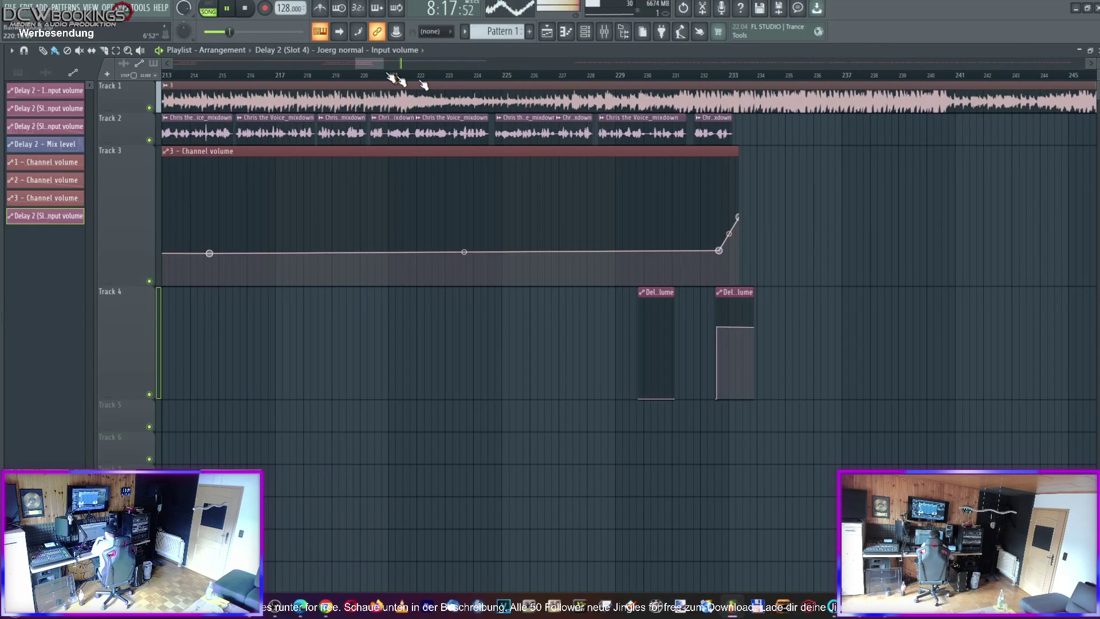
pyautogui.moveTo(373, 64); pyautogui.dragTo(490, 67)
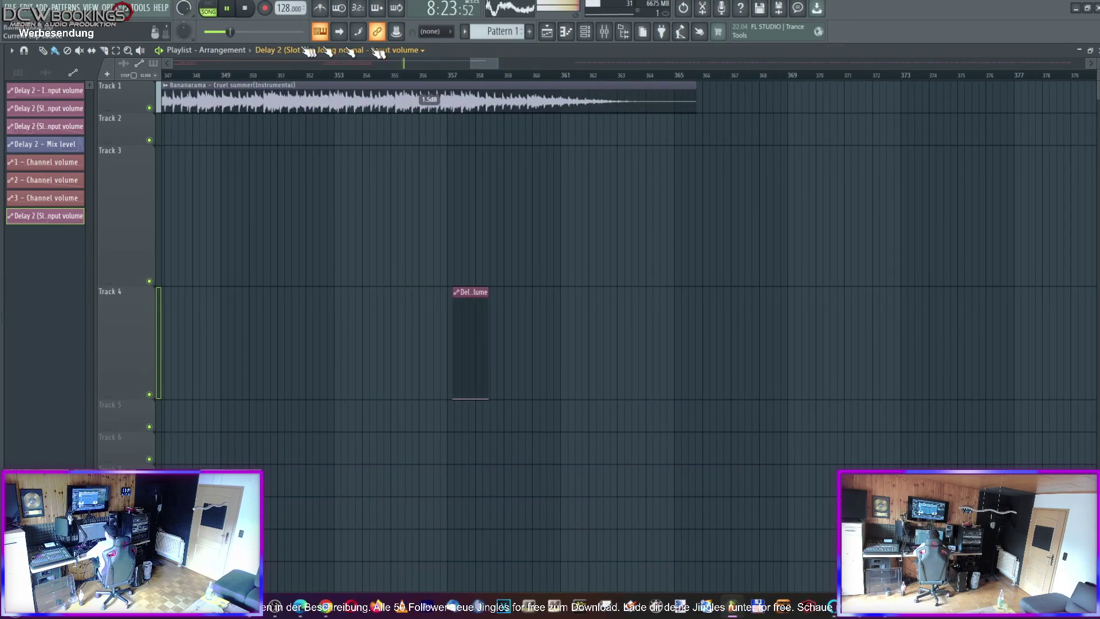
pyautogui.click(284, 77)
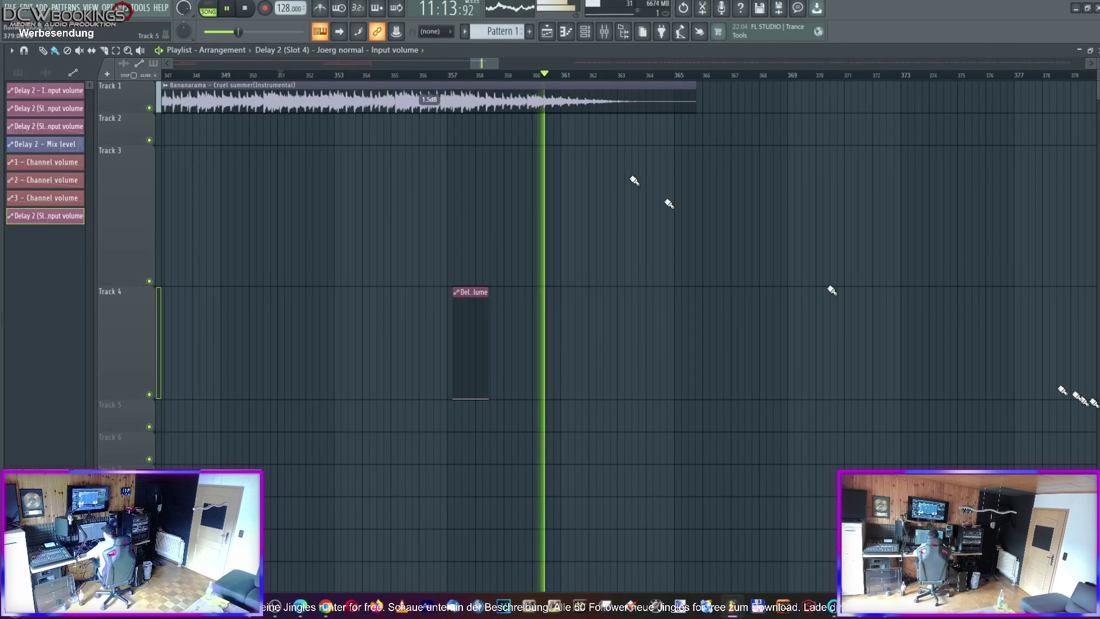
pyautogui.press('space')
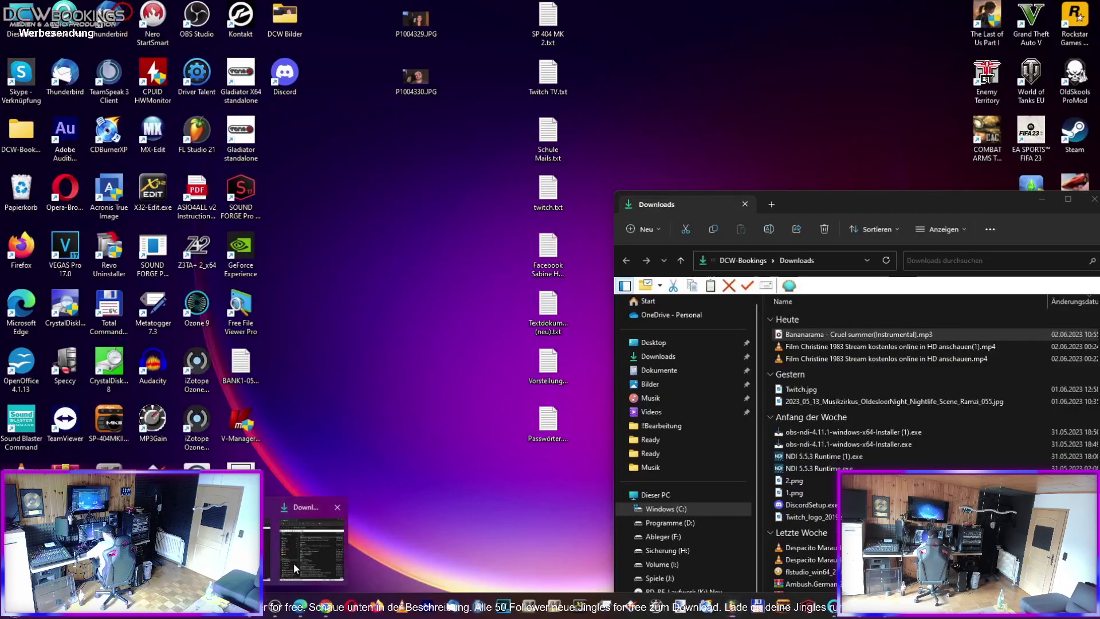
# Switch to File Explorer and open the Public (Y:) network drive, positioning its window over the playlist
pyautogui.click(287, 575)
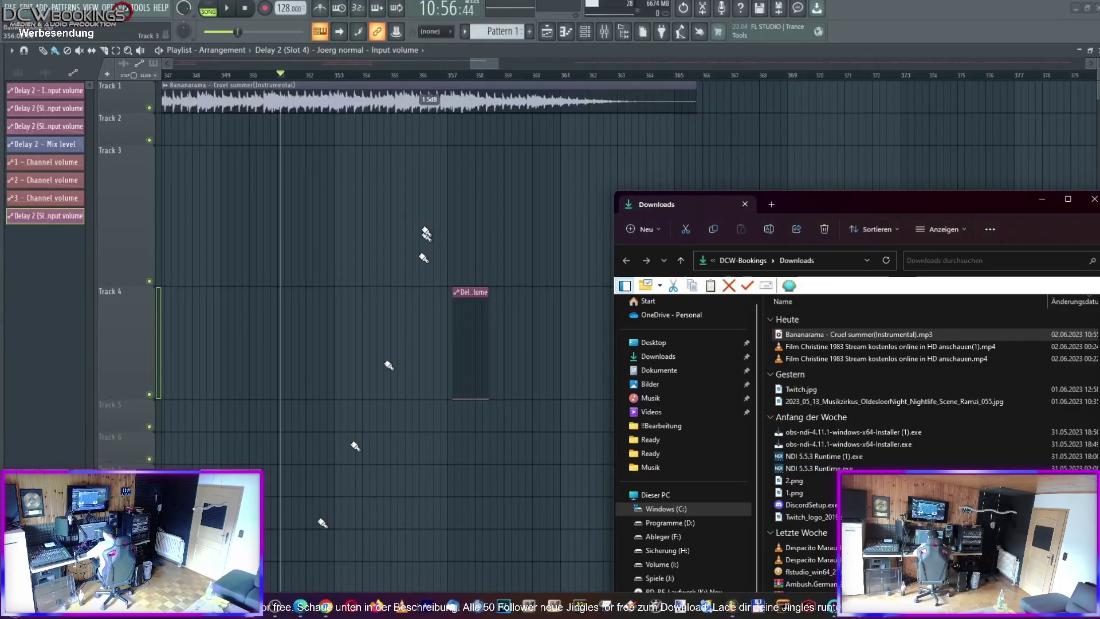
pyautogui.moveTo(852, 211); pyautogui.dragTo(582, 114)
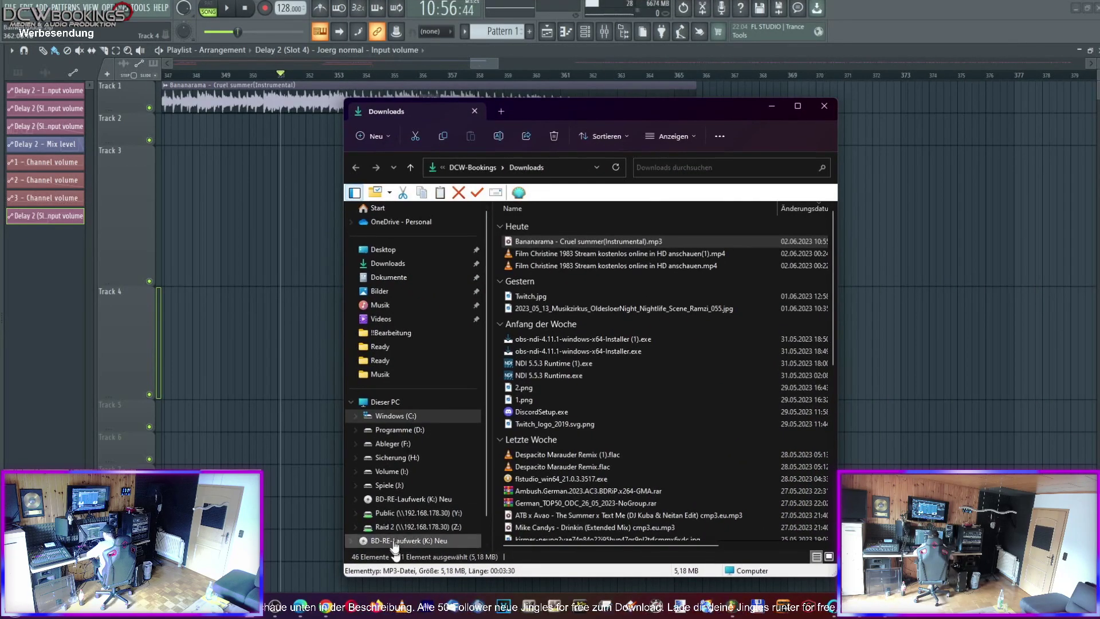
pyautogui.click(400, 512)
pyautogui.moveTo(729, 115); pyautogui.dragTo(684, 74)
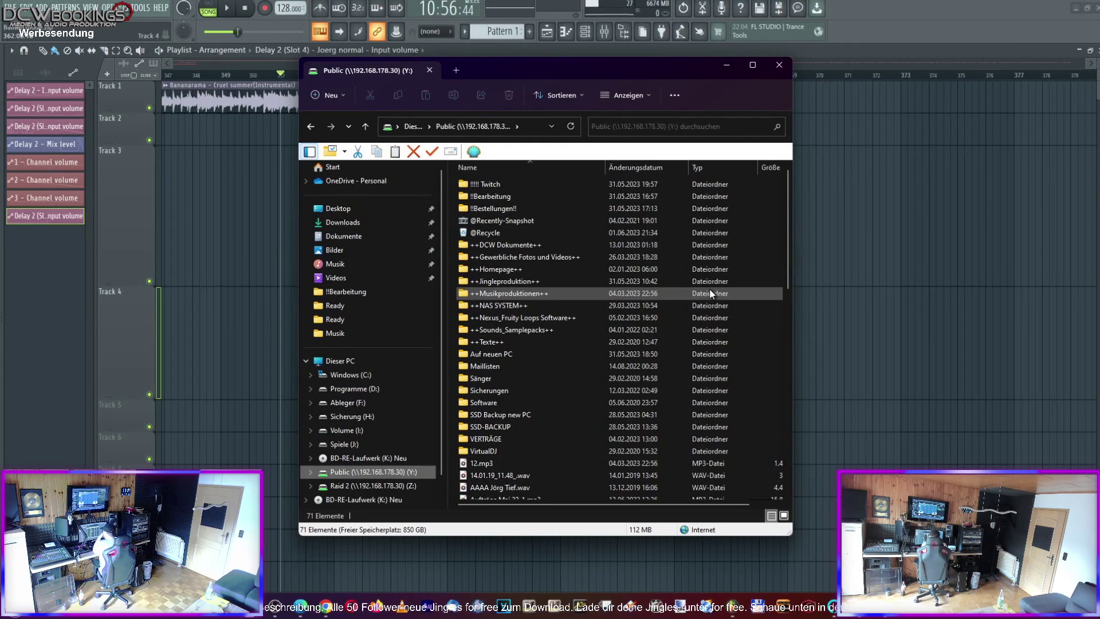
# Open the FX folder inside ++Sounds_Samplepacks++ and look through its subfolders
pyautogui.click(538, 329)
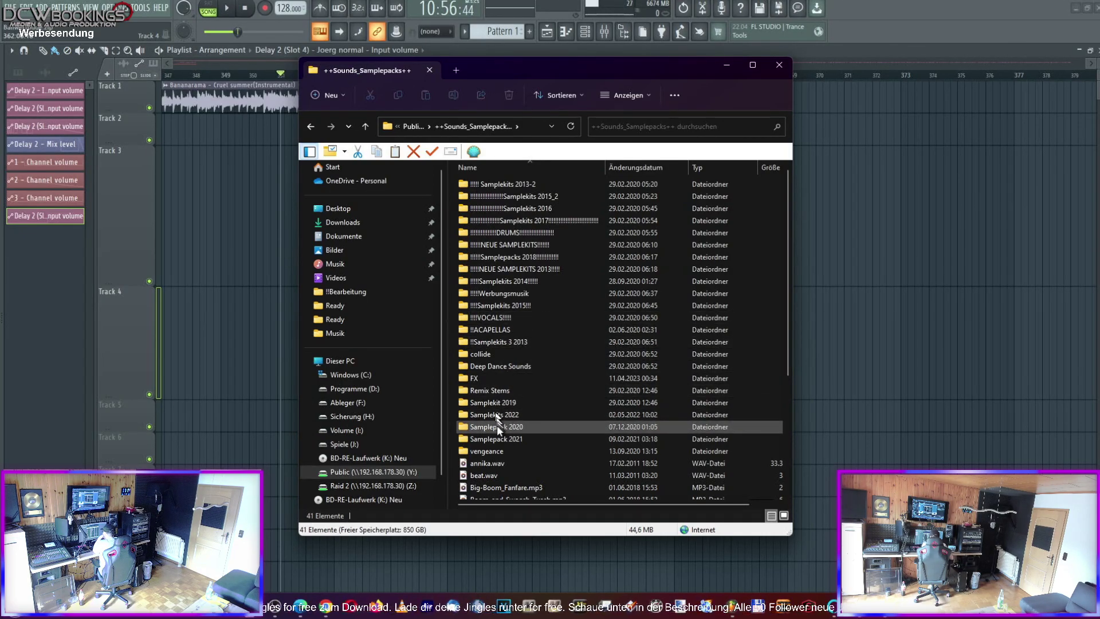
pyautogui.click(477, 379)
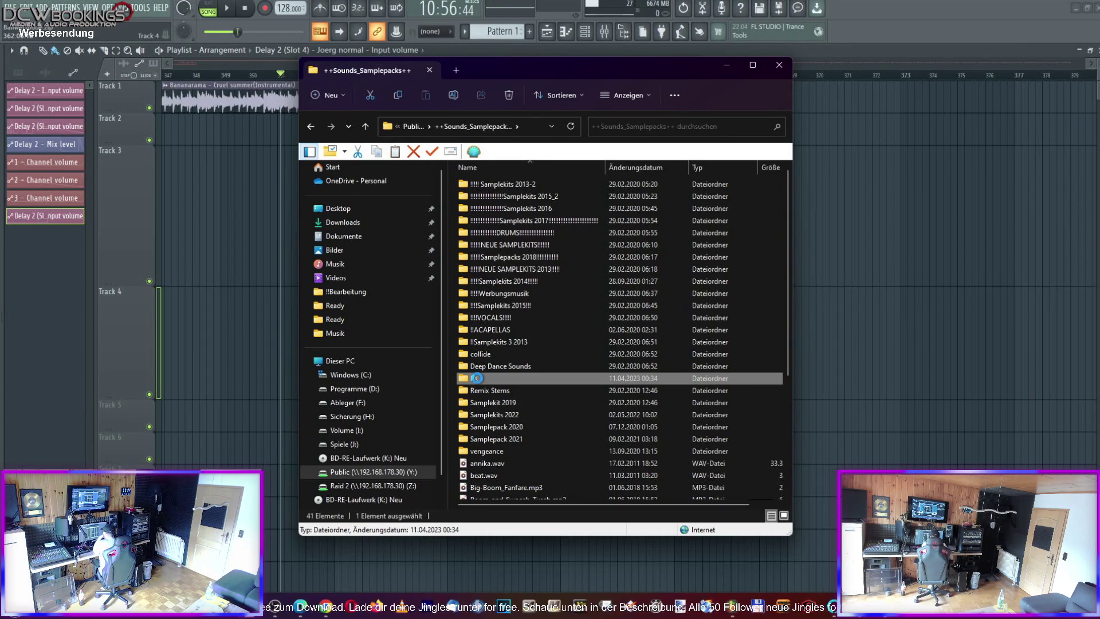
pyautogui.scroll(-6, 572, 372)
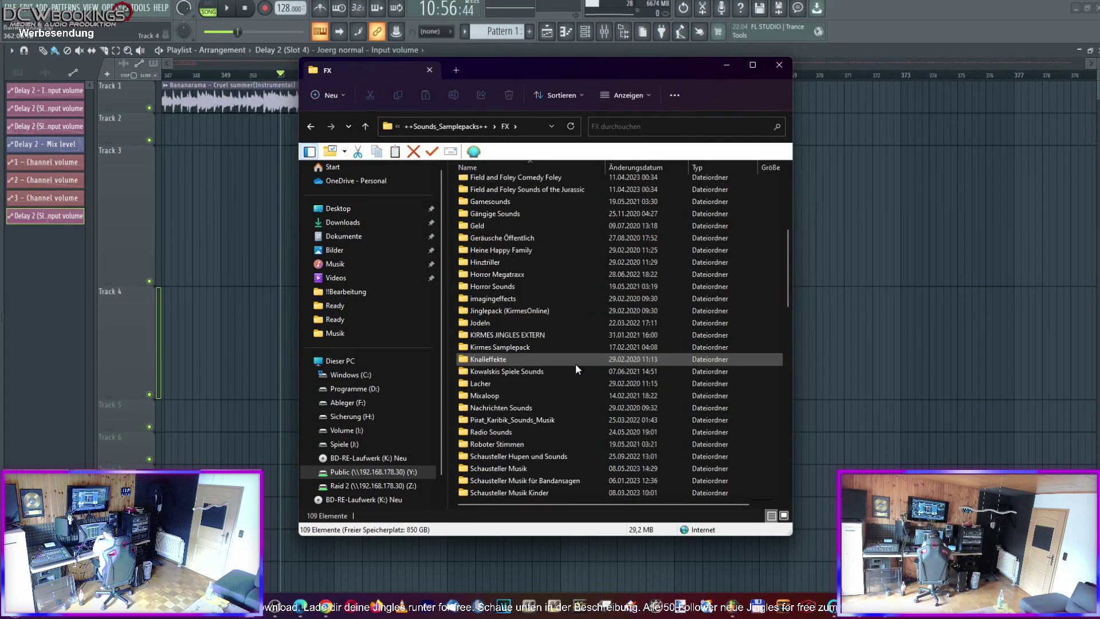
pyautogui.scroll(-3, 575, 363)
pyautogui.scroll(5, 579, 355)
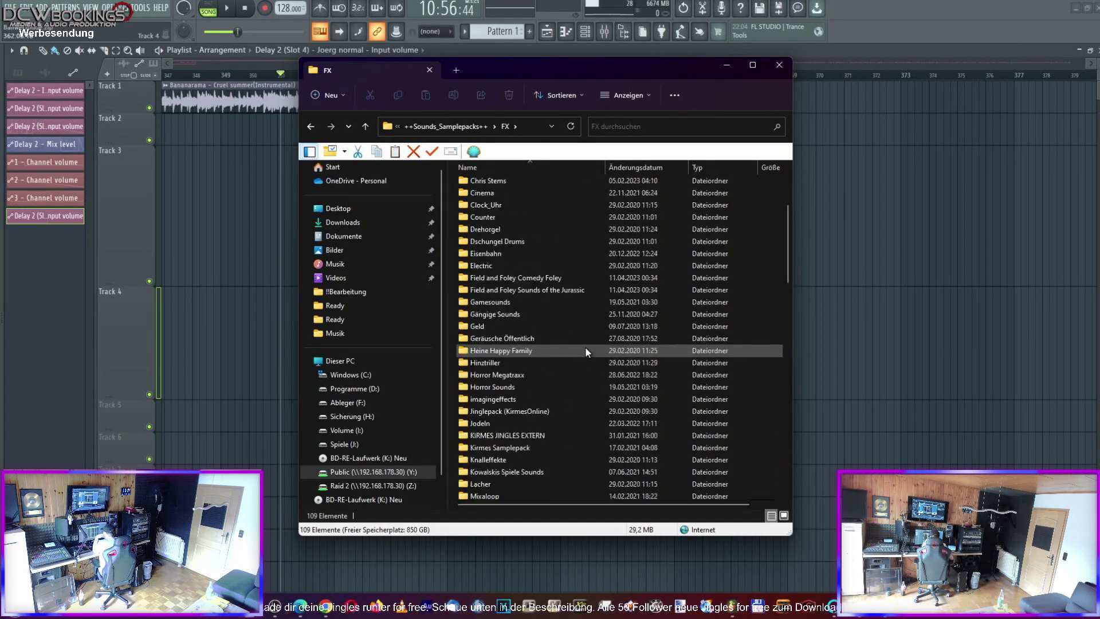
pyautogui.scroll(5, 582, 346)
pyautogui.click(514, 232)
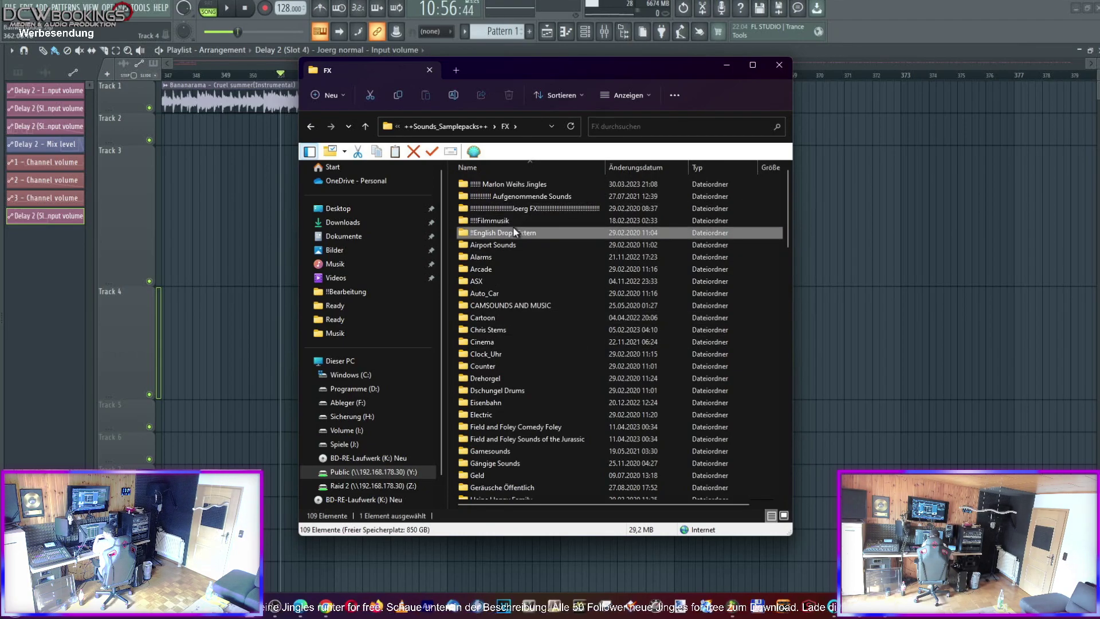
# Look through the !!!!Filmmusik folder for a suitable music track and minimize its File Explorer window
pyautogui.doubleClick(511, 221)
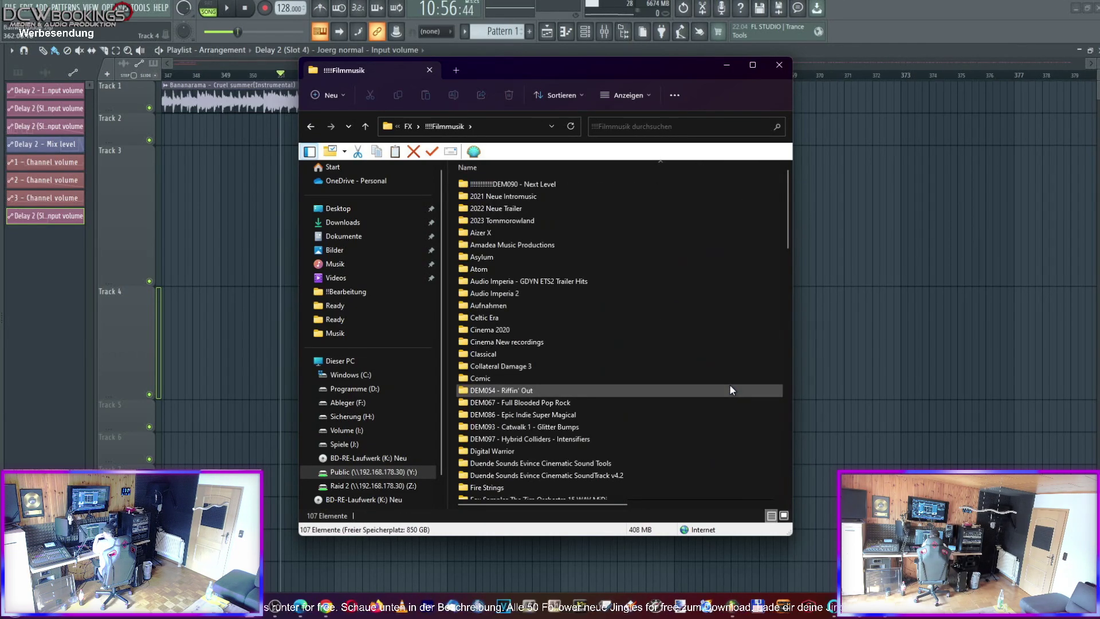
pyautogui.scroll(-10, 716, 367)
pyautogui.scroll(9, 717, 332)
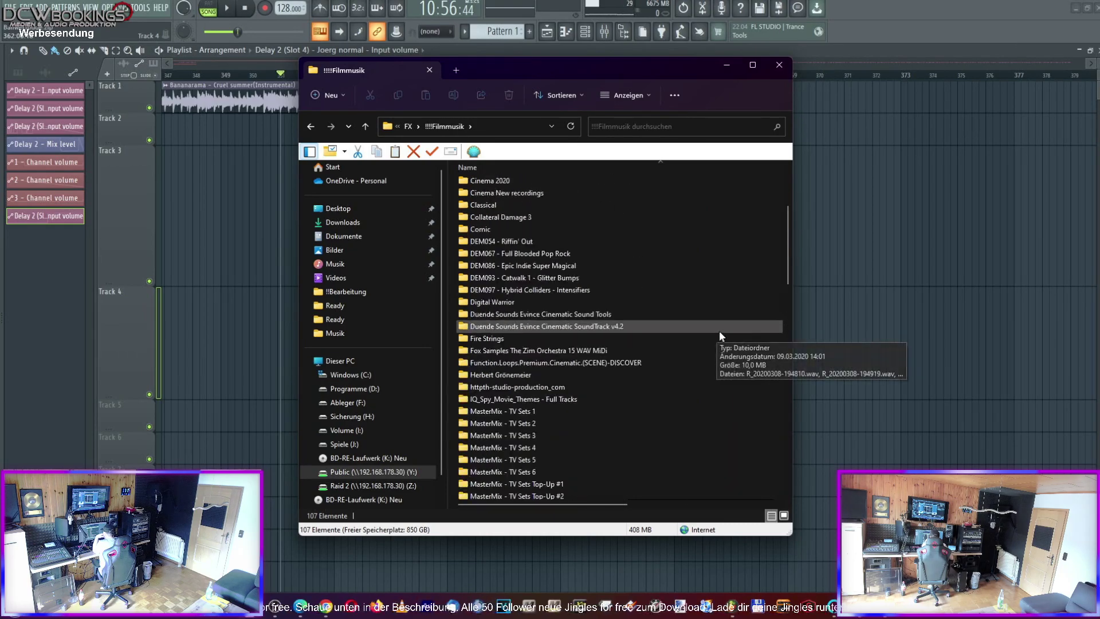
pyautogui.scroll(-8, 719, 331)
pyautogui.scroll(-12, 721, 335)
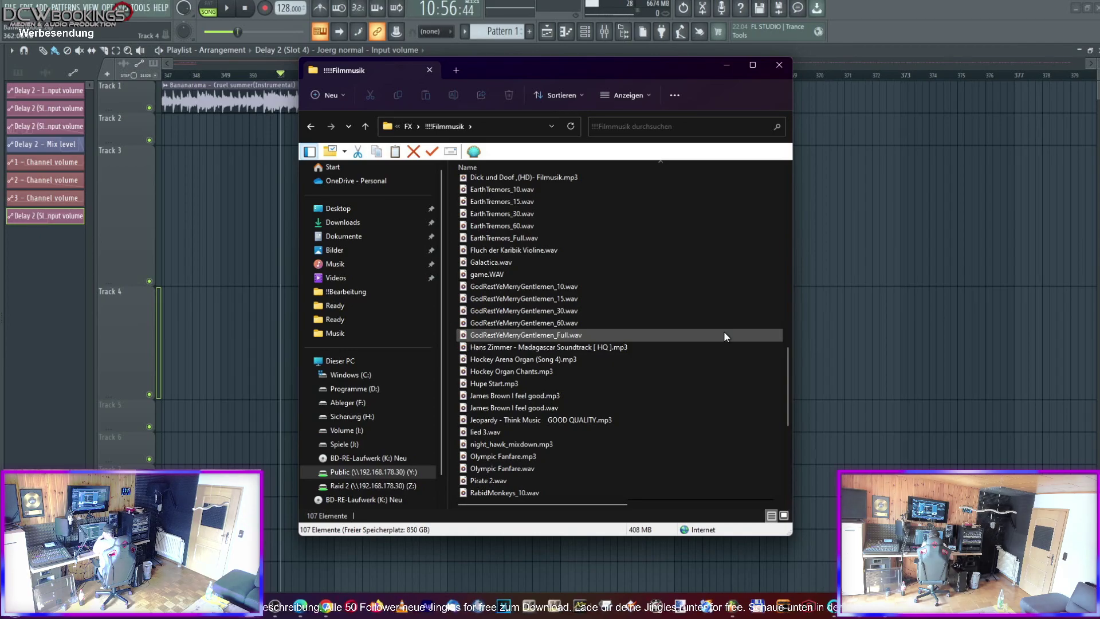
pyautogui.click(521, 251)
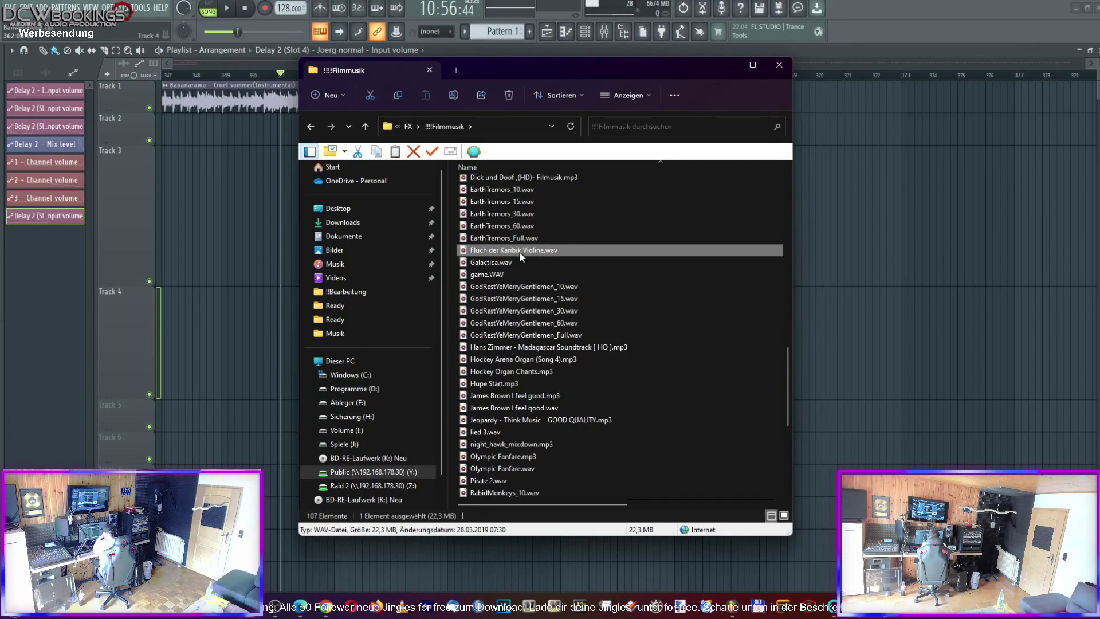
pyautogui.scroll(-4, 627, 377)
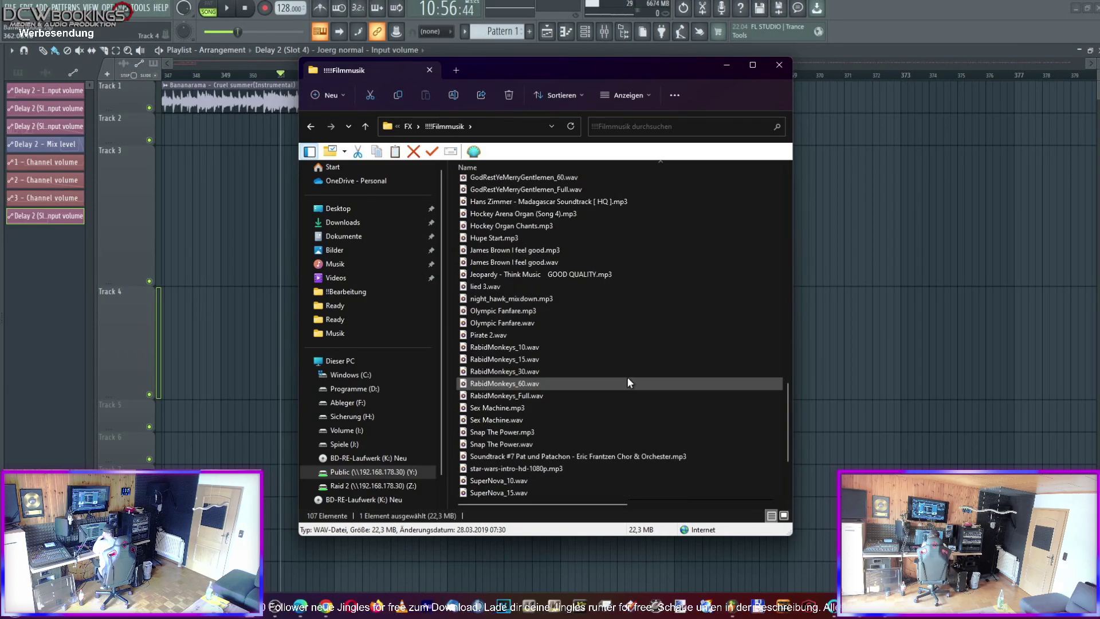
pyautogui.click(726, 66)
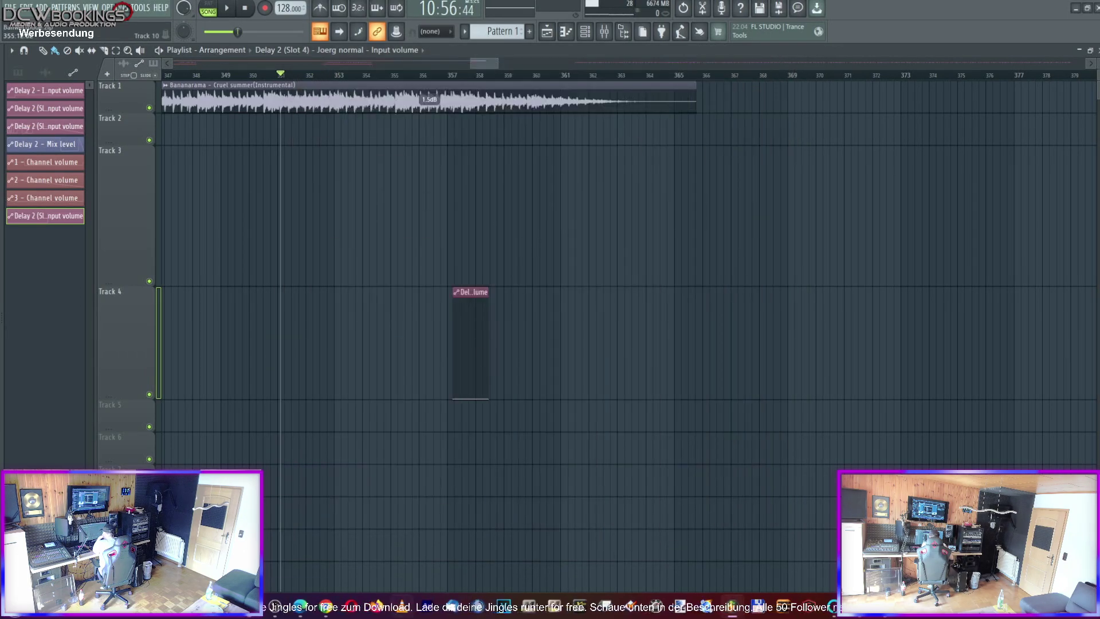
# Switch to the order's Musik folder in File Explorer and audition the WAV tracks from 2-0232 through 2-0819
pyautogui.click(1077, 14)
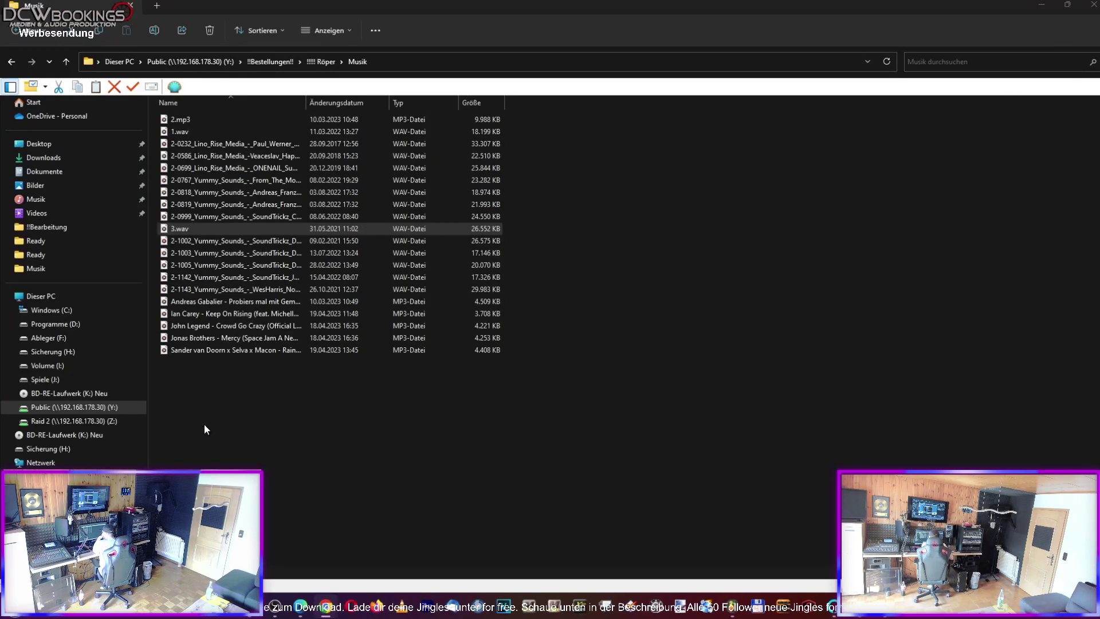
pyautogui.click(228, 156)
pyautogui.doubleClick(228, 143)
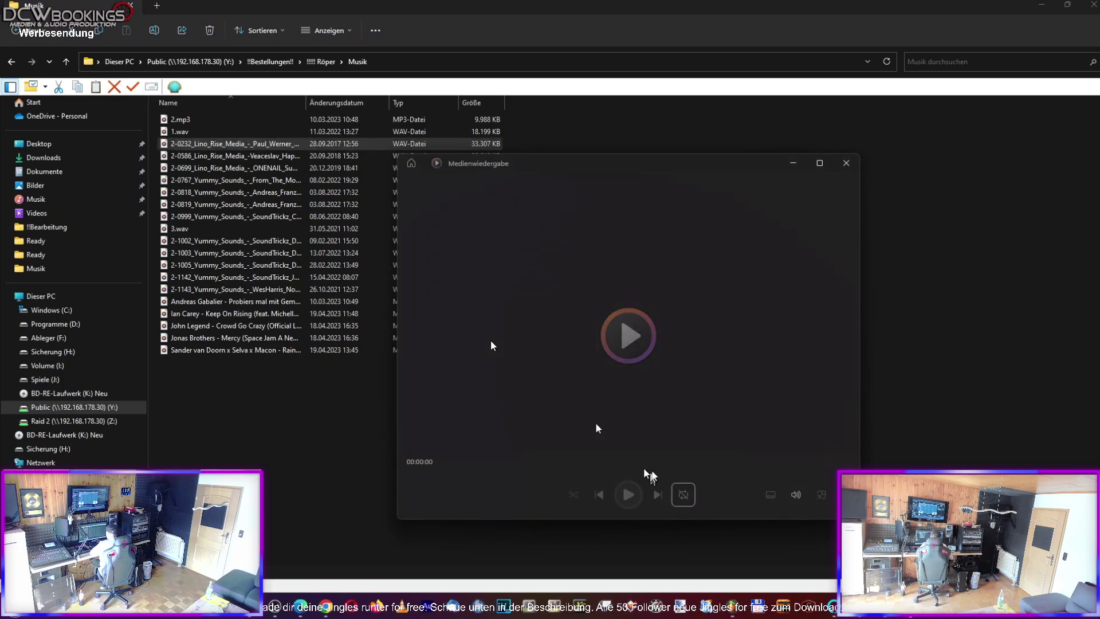
pyautogui.doubleClick(244, 155)
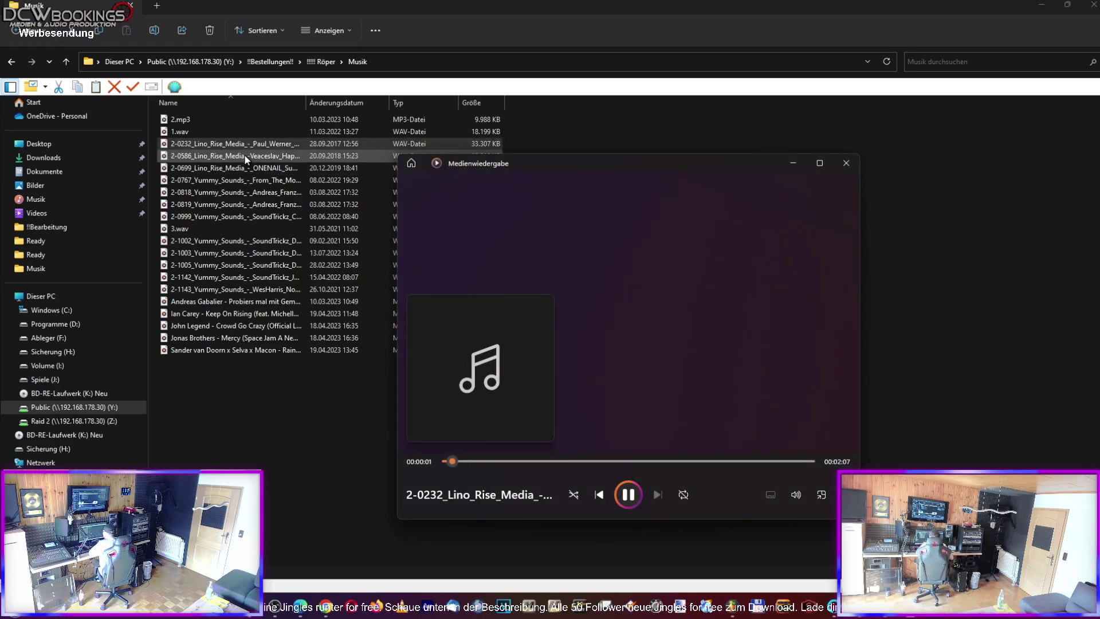
pyautogui.doubleClick(244, 168)
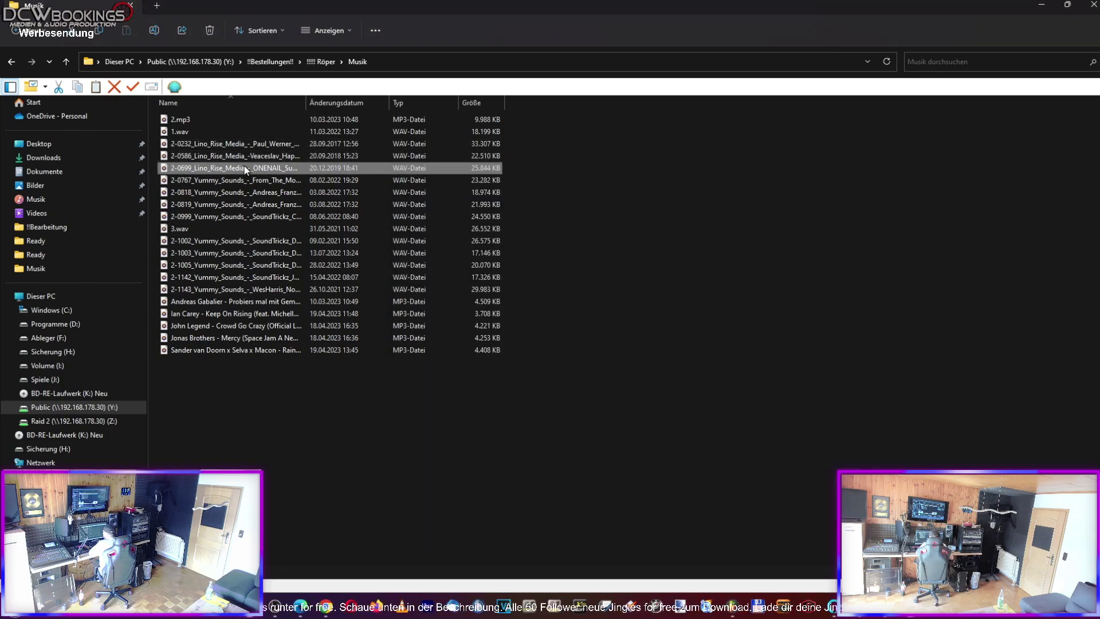
pyautogui.doubleClick(242, 179)
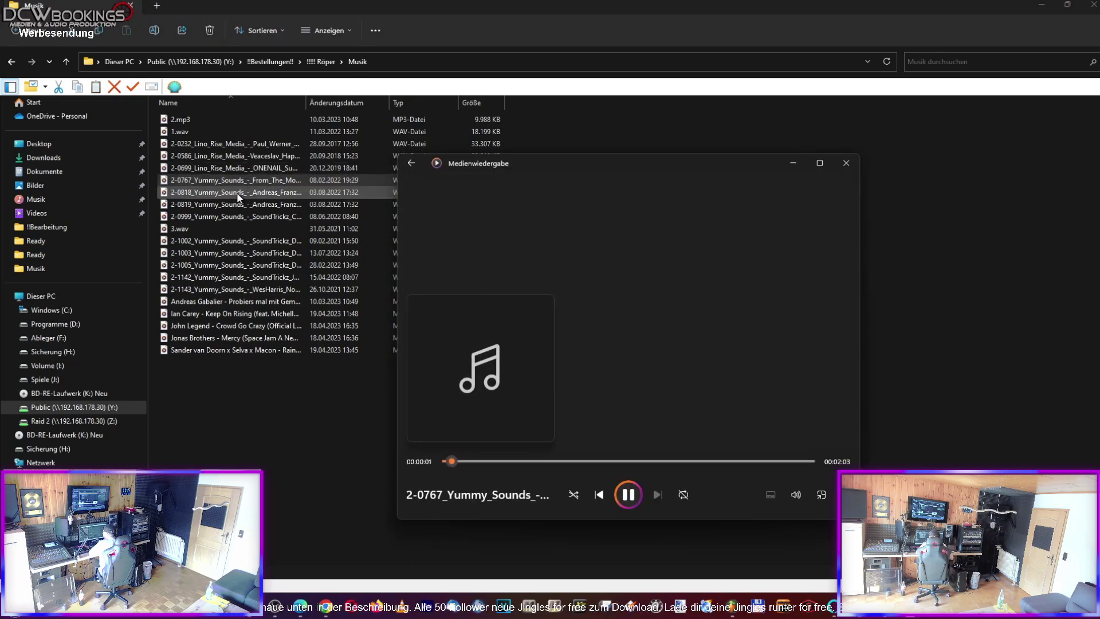
pyautogui.doubleClick(240, 192)
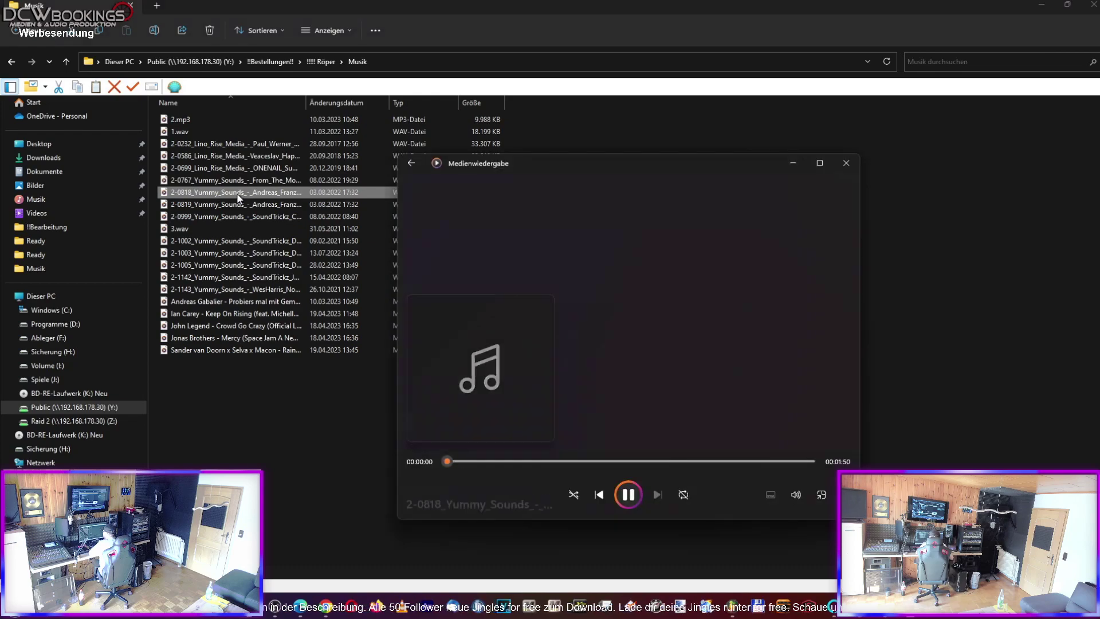
pyautogui.doubleClick(236, 205)
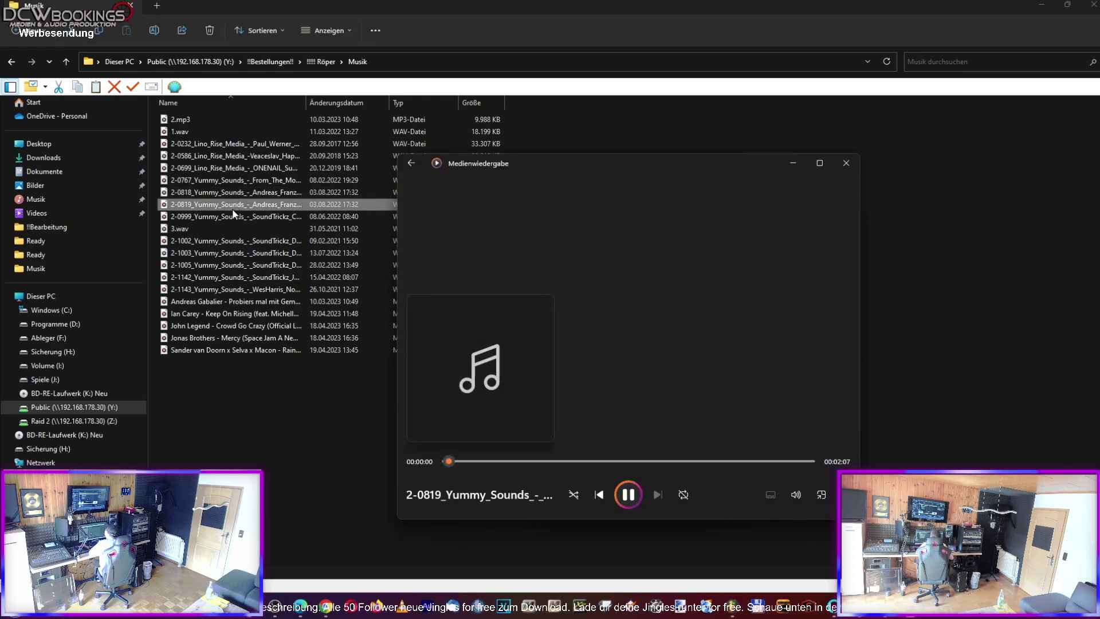
# Audition the Yummy Sounds SoundTrickz tracks 2-0999, 2-1002, 2-1003, 2-1005 and 2-1142 one after another
pyautogui.doubleClick(233, 217)
pyautogui.click(225, 244)
pyautogui.doubleClick(224, 245)
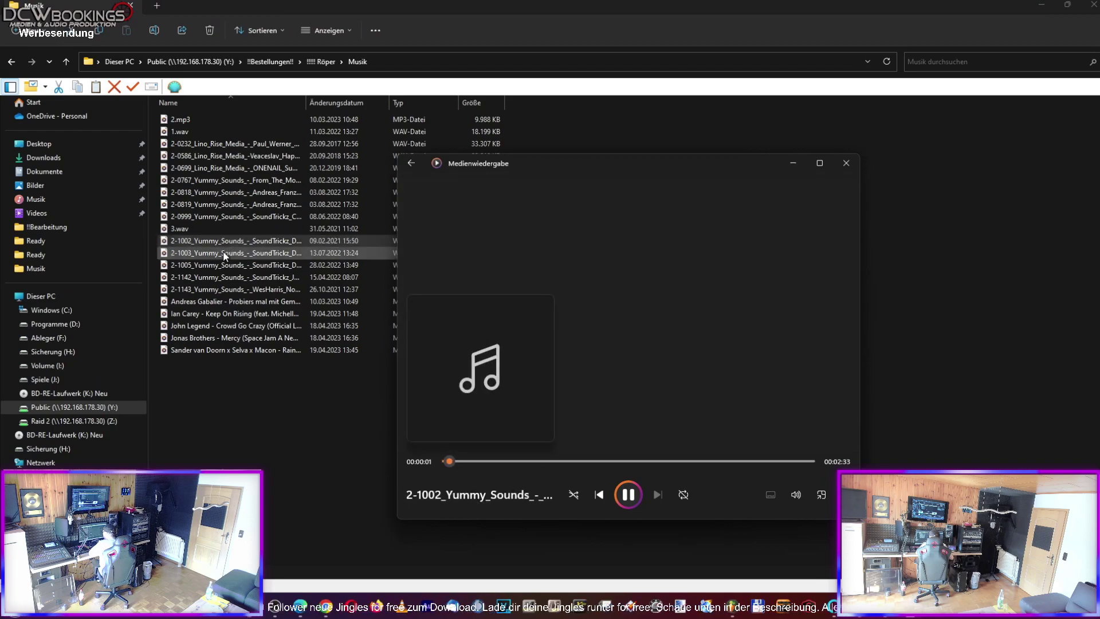
pyautogui.doubleClick(224, 253)
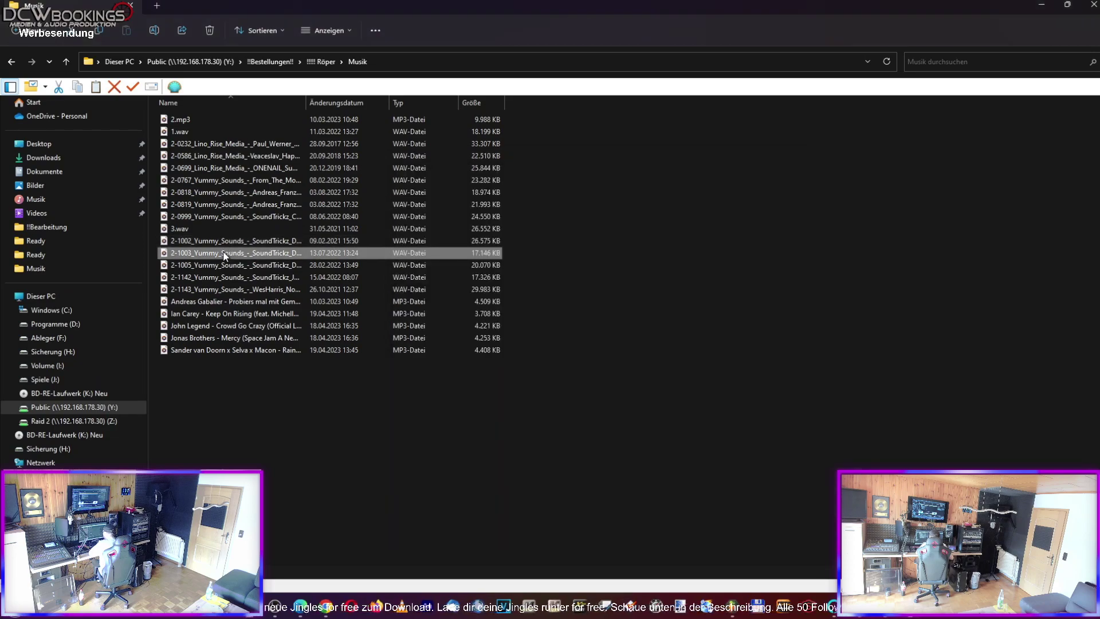
pyautogui.doubleClick(224, 266)
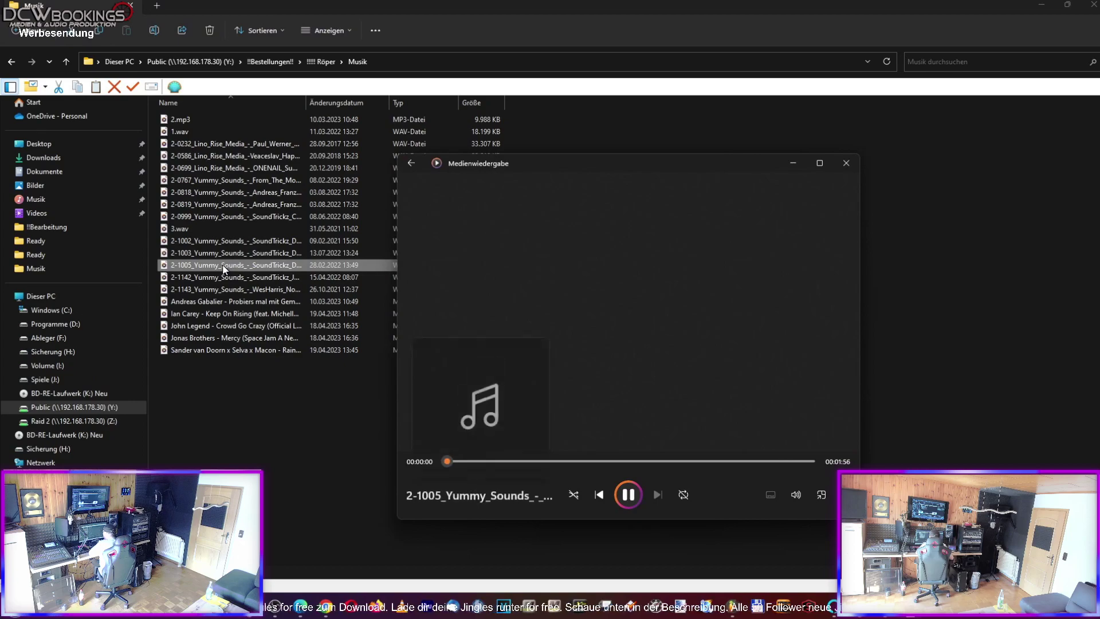
pyautogui.doubleClick(224, 278)
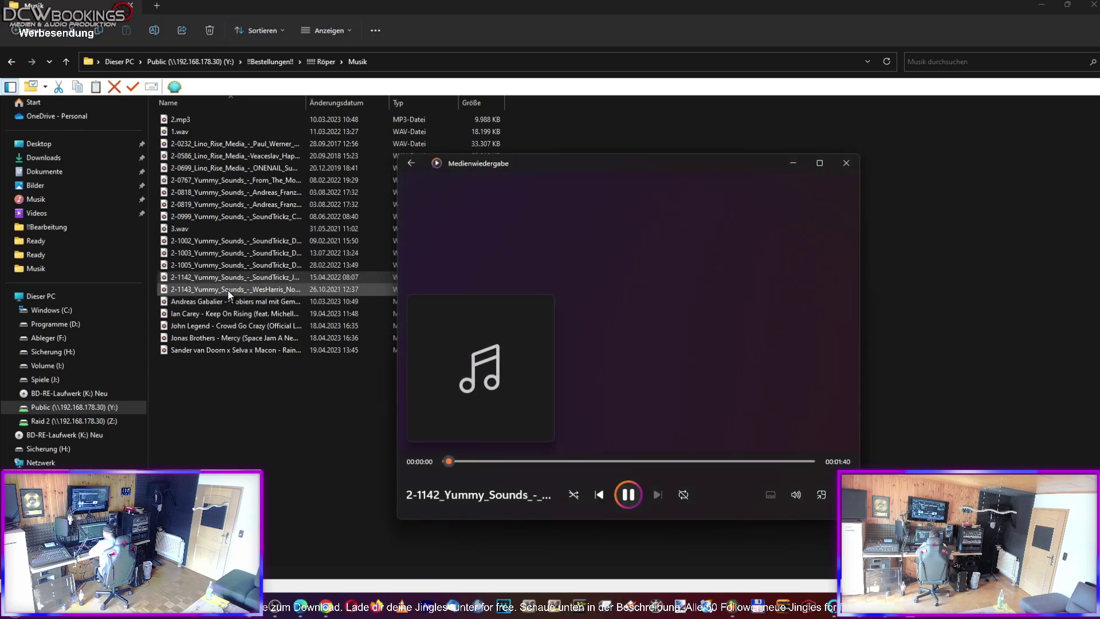
# Close the media player, rename the 2-1142 track as 4.wav, and add it to playlist Track 1 after the Cruel summer clip, at about bar 365
pyautogui.click(844, 165)
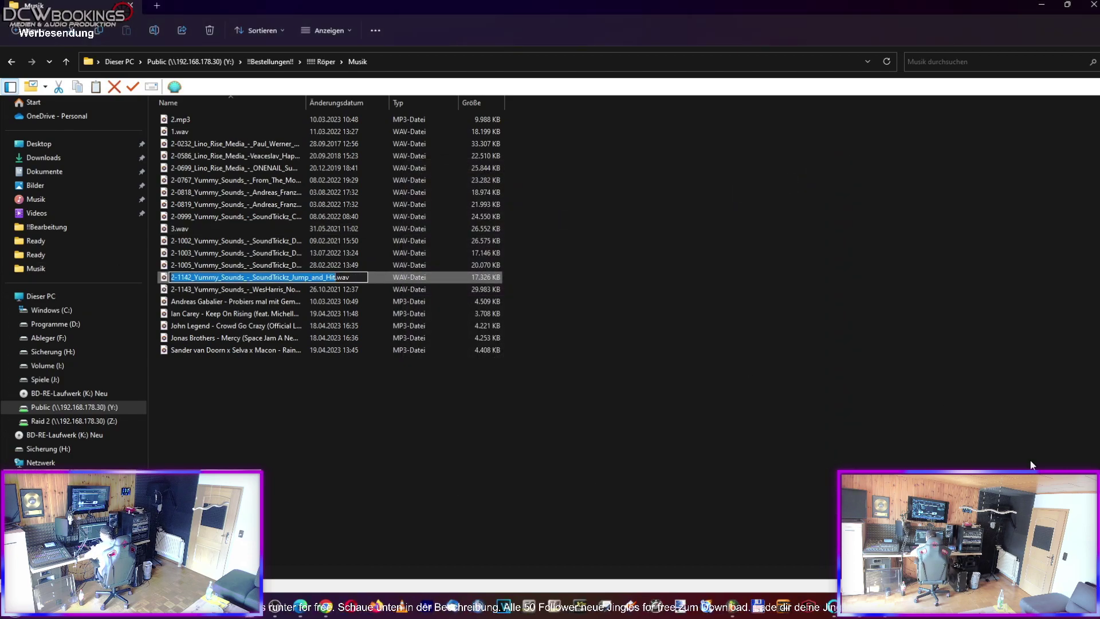
pyautogui.press('Return')
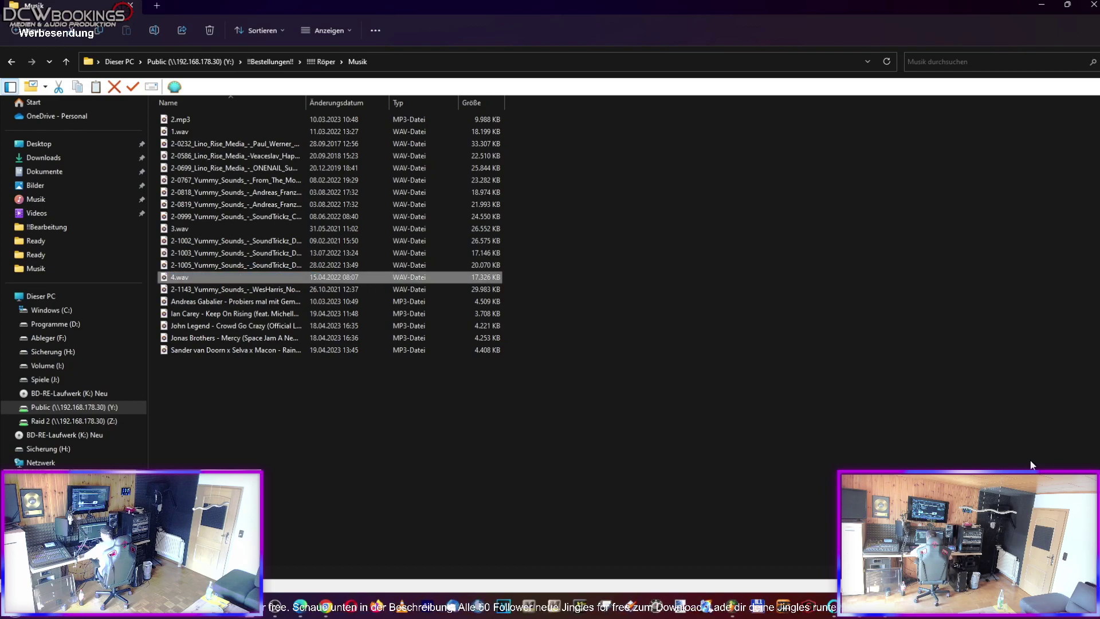
pyautogui.moveTo(181, 282); pyautogui.dragTo(756, 508)
pyautogui.moveTo(729, 588); pyautogui.dragTo(720, 98)
# Normalize sample 4, route its channel to the Leads mixer track, and close the channel settings and the mixer
pyautogui.doubleClick(720, 98)
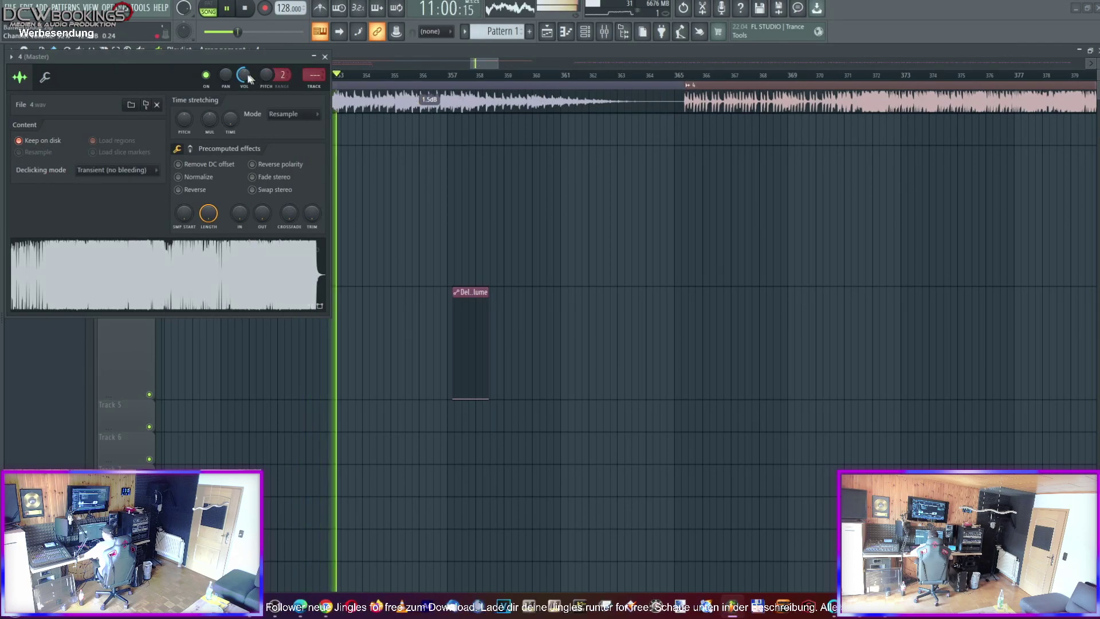
pyautogui.click(178, 177)
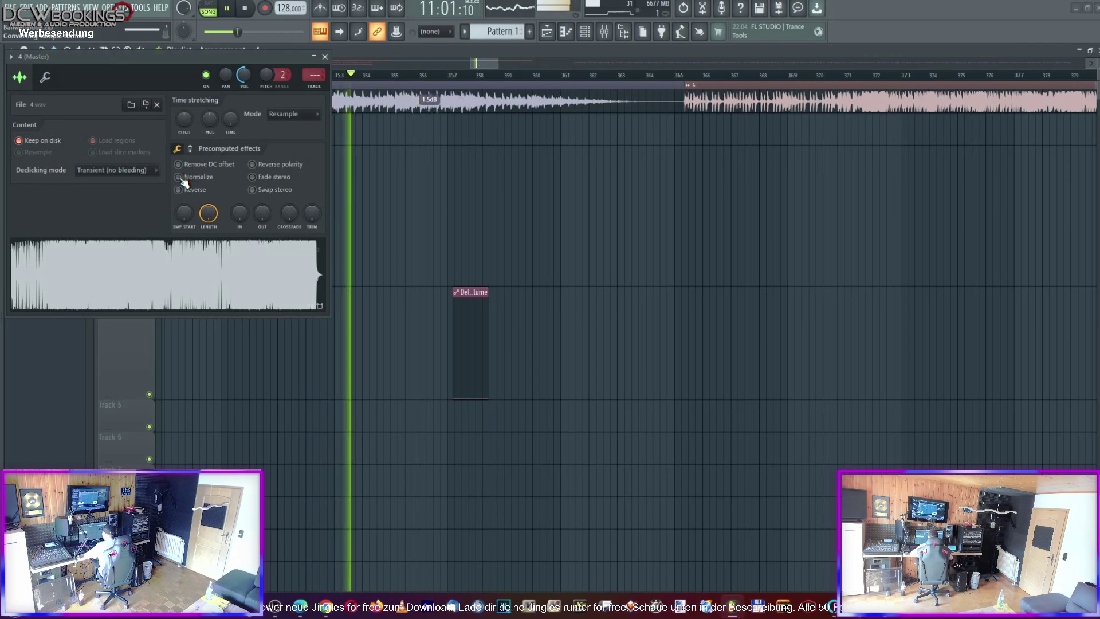
pyautogui.click(606, 34)
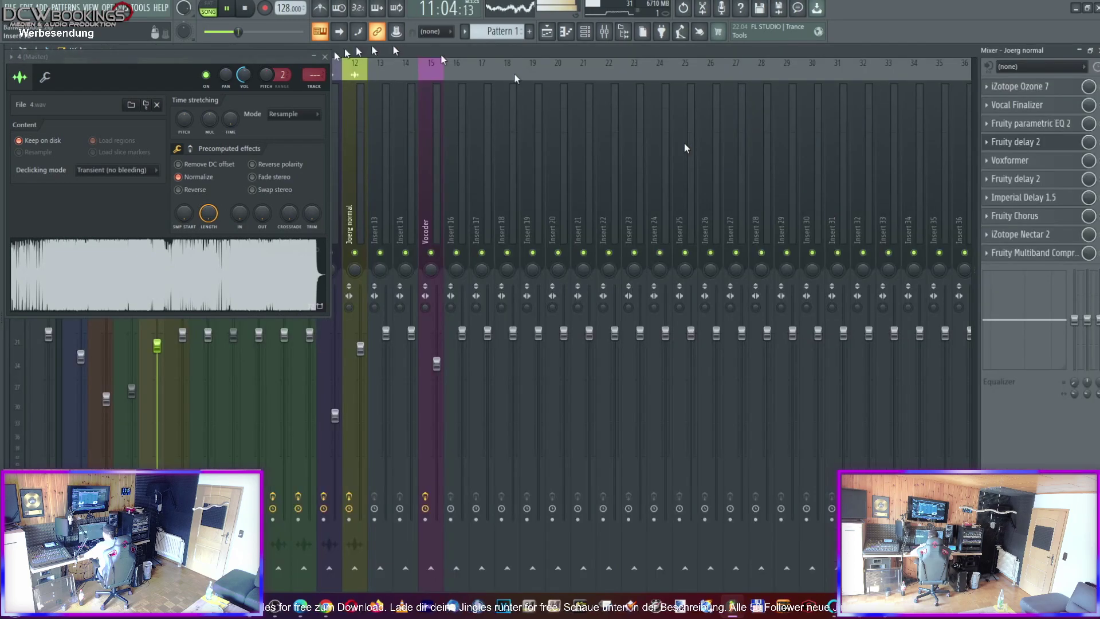
pyautogui.moveTo(262, 57); pyautogui.dragTo(555, 61)
pyautogui.rightClick(148, 226)
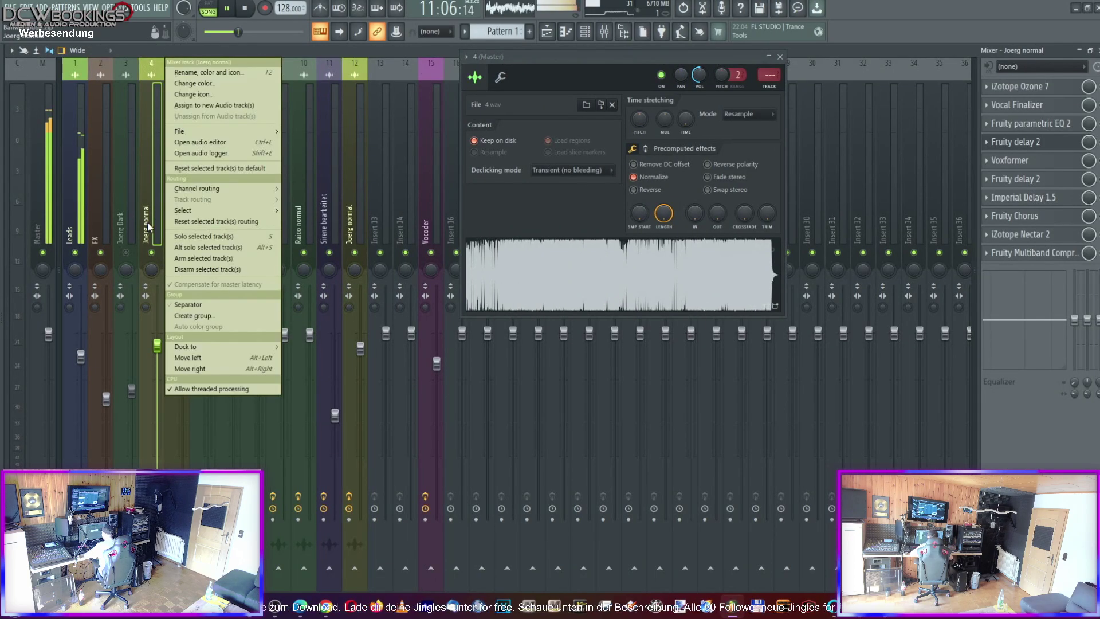
pyautogui.rightClick(70, 235)
pyautogui.moveTo(159, 191)
pyautogui.click(235, 188)
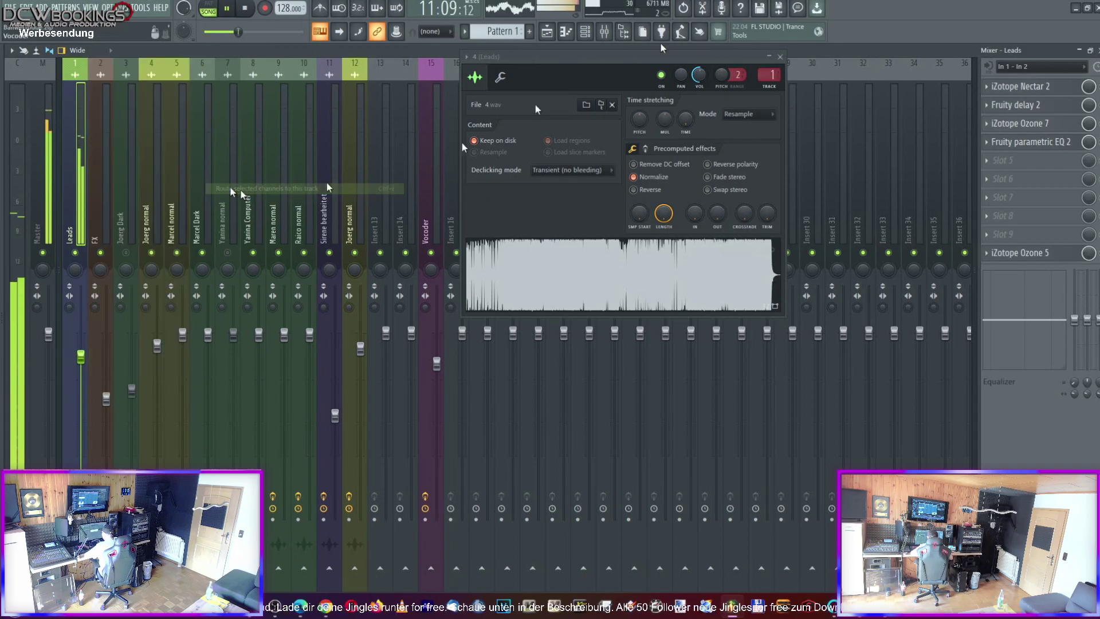
pyautogui.click(779, 57)
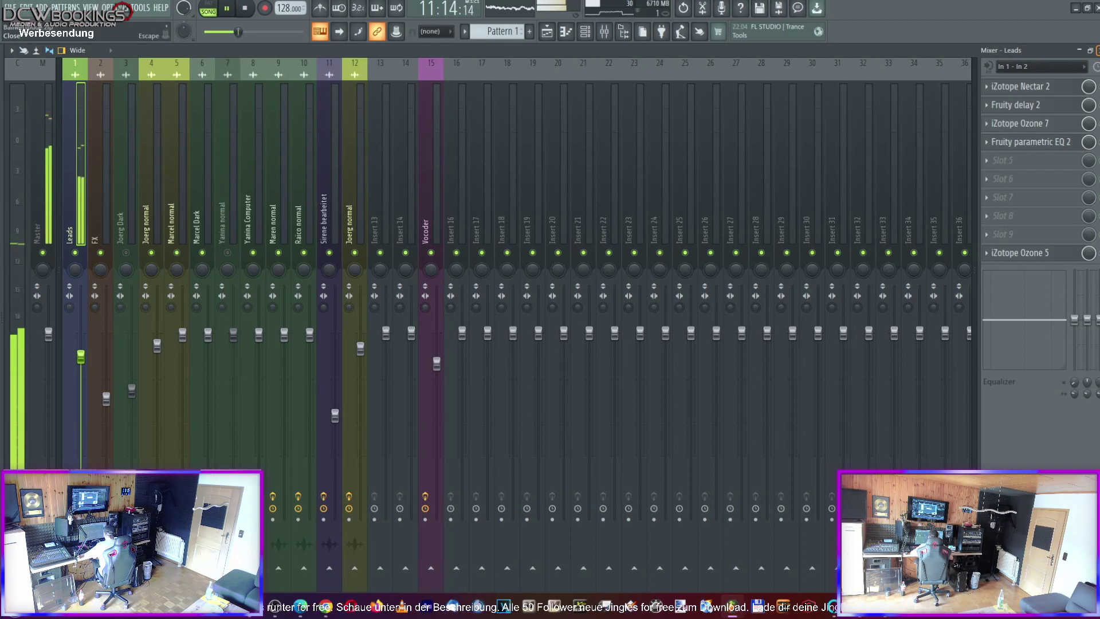
pyautogui.click(1095, 51)
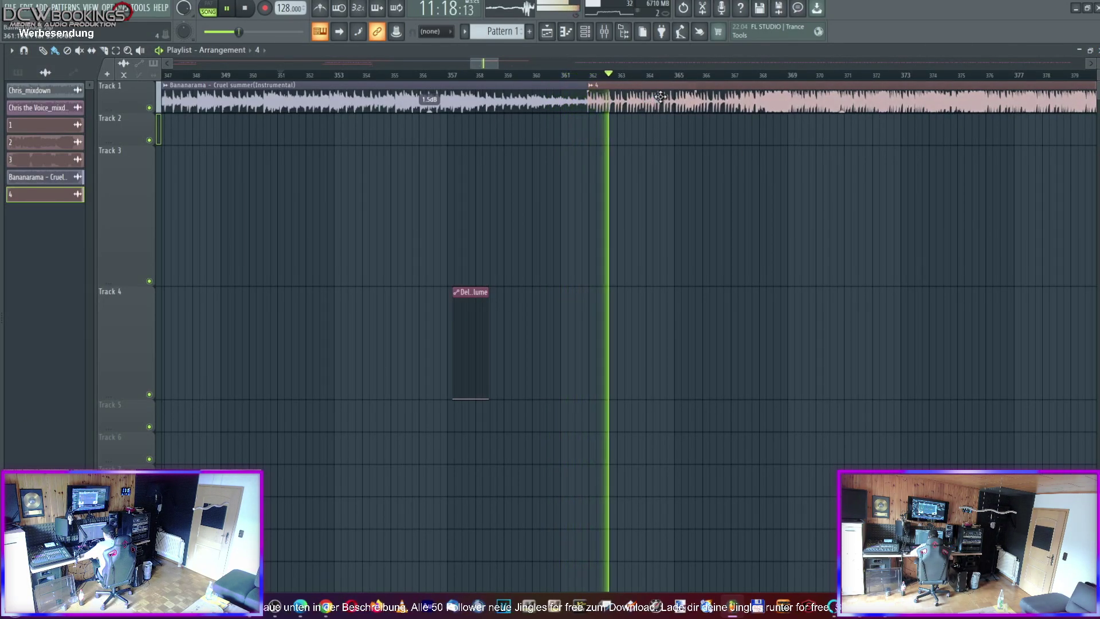
# Open the channel settings of audio clip 4 on Track 1 while the arrangement plays
pyautogui.click(576, 79)
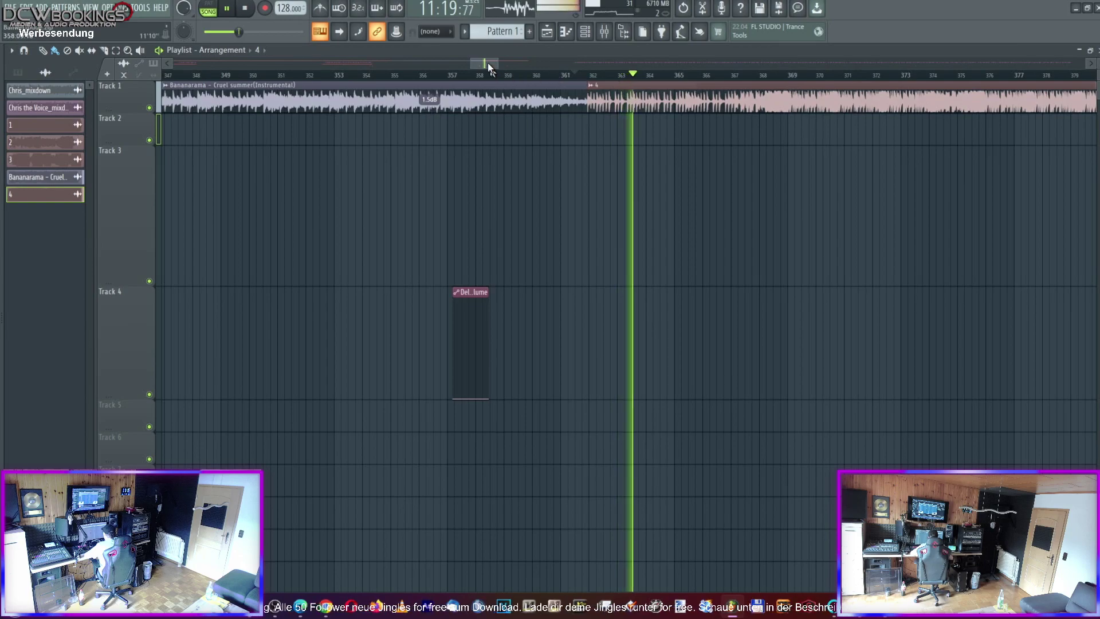
pyautogui.moveTo(488, 65); pyautogui.dragTo(496, 64)
pyautogui.doubleClick(553, 101)
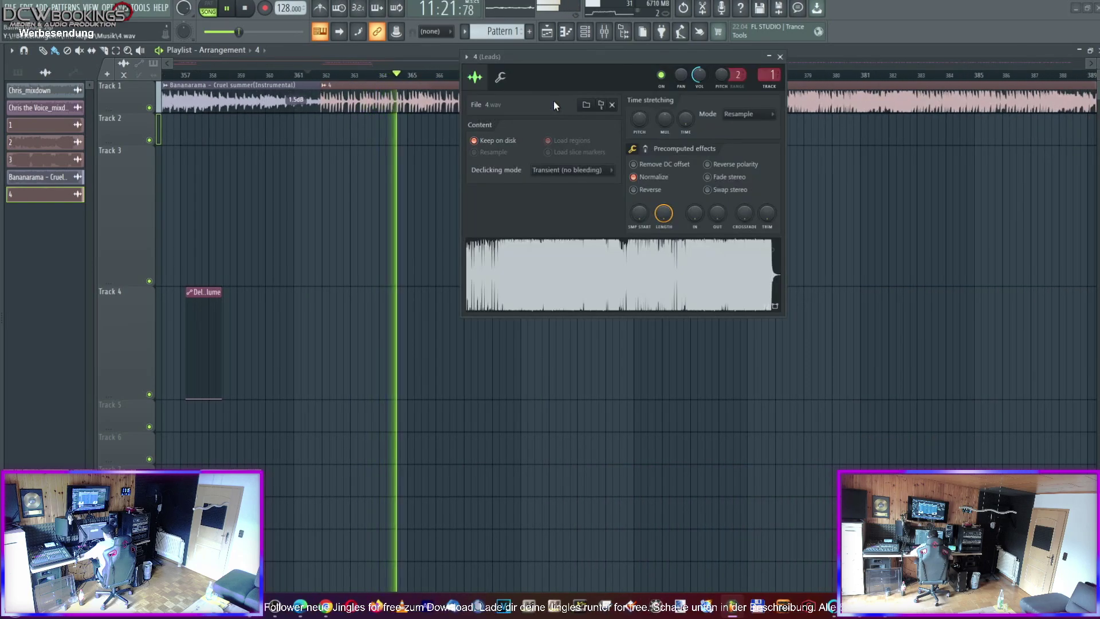
pyautogui.moveTo(706, 53); pyautogui.dragTo(709, 192)
# Inspect the Ozone 9 maximizer on the Master mixer track, then close it together with clip 4's channel settings
pyautogui.click(605, 33)
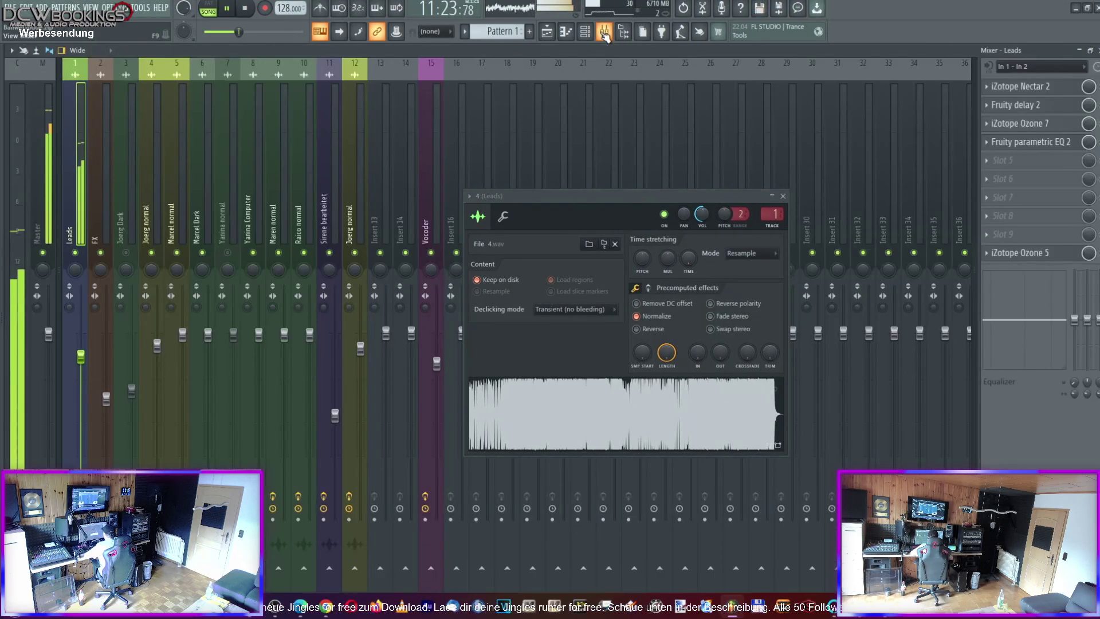
pyautogui.moveTo(628, 198); pyautogui.dragTo(788, 187)
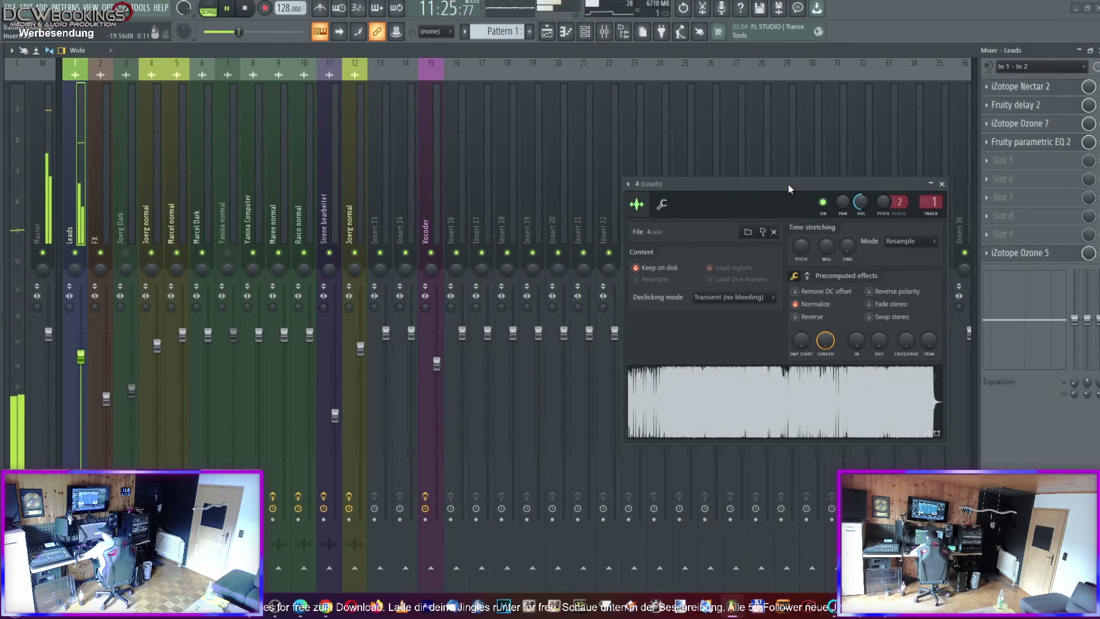
pyautogui.click(44, 224)
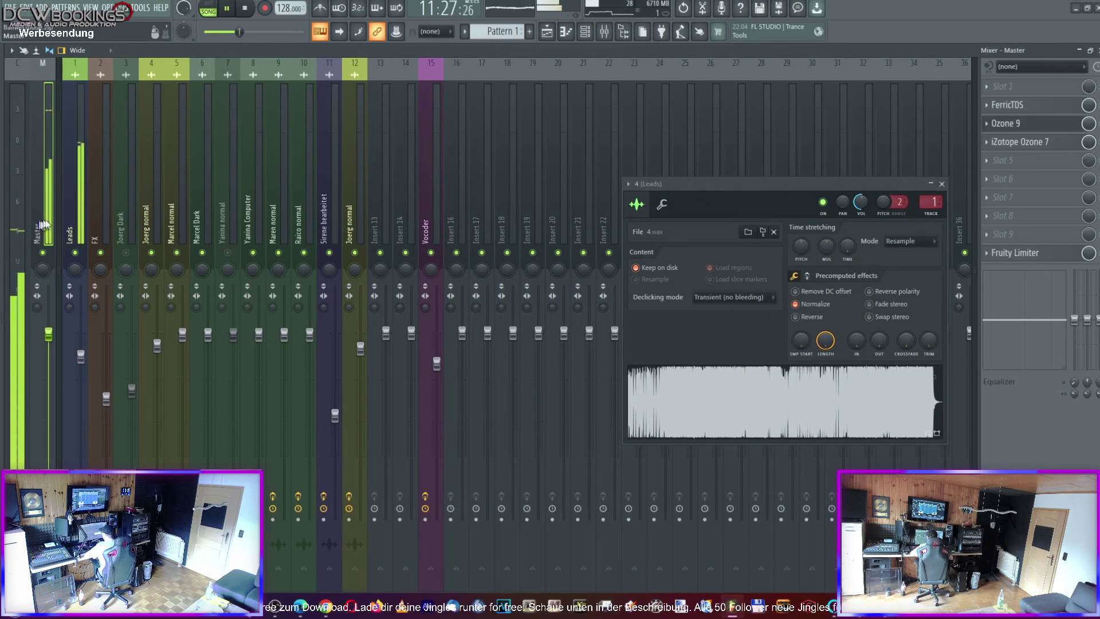
pyautogui.click(1031, 124)
pyautogui.press('F9')
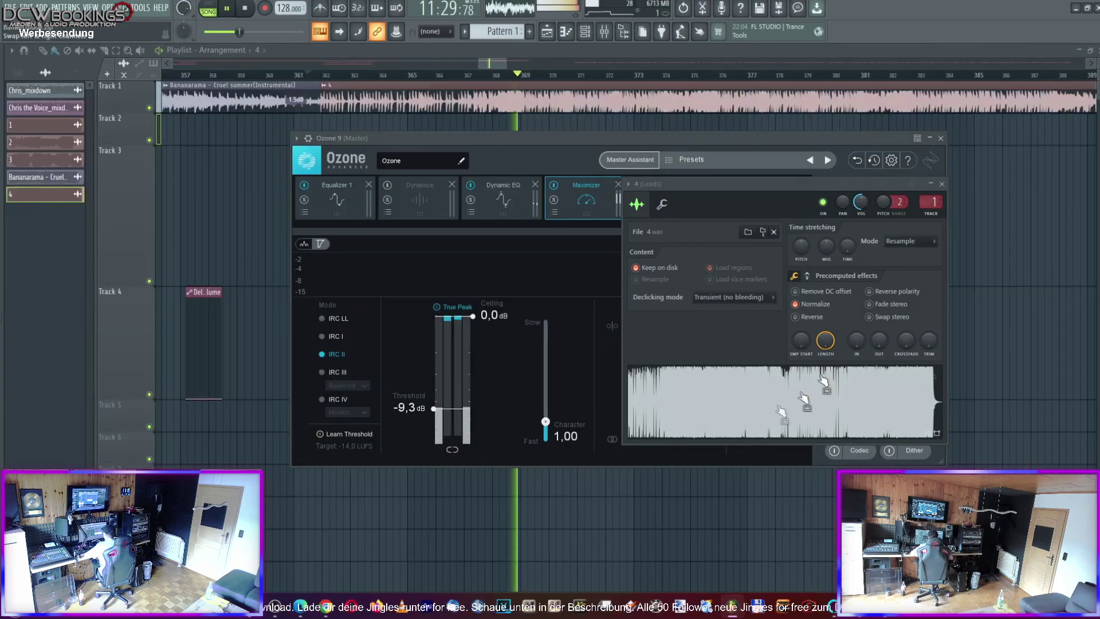
pyautogui.click(945, 146)
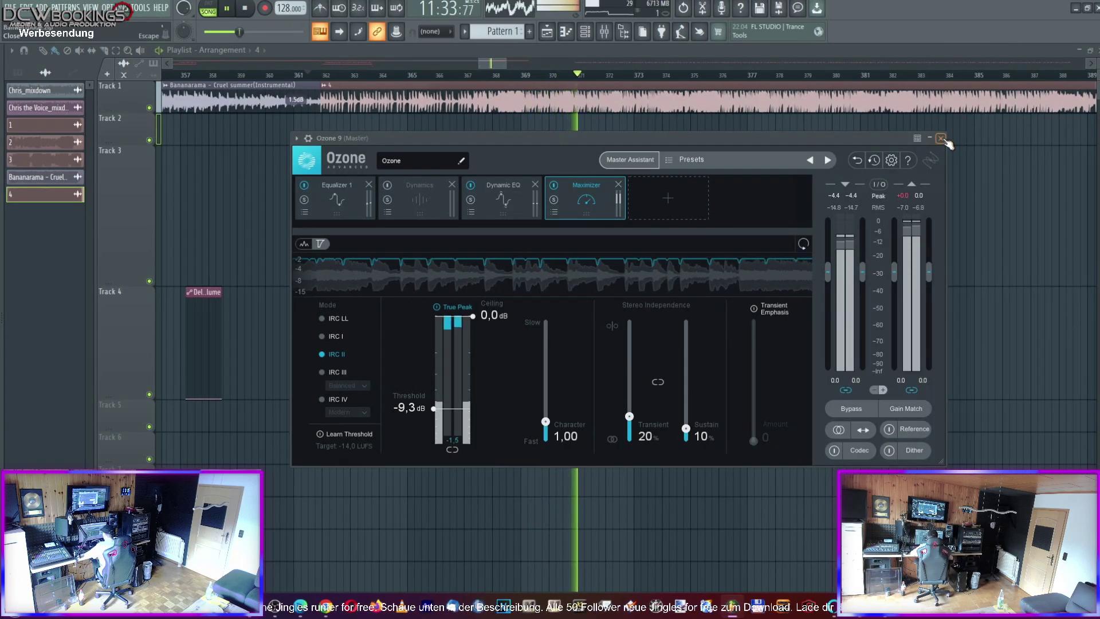
pyautogui.click(942, 139)
# Move the first four contiguous voice mixdown clips near bar 469 on Track 2 back to bar 369, under clip 4
pyautogui.moveTo(511, 71); pyautogui.dragTo(579, 70)
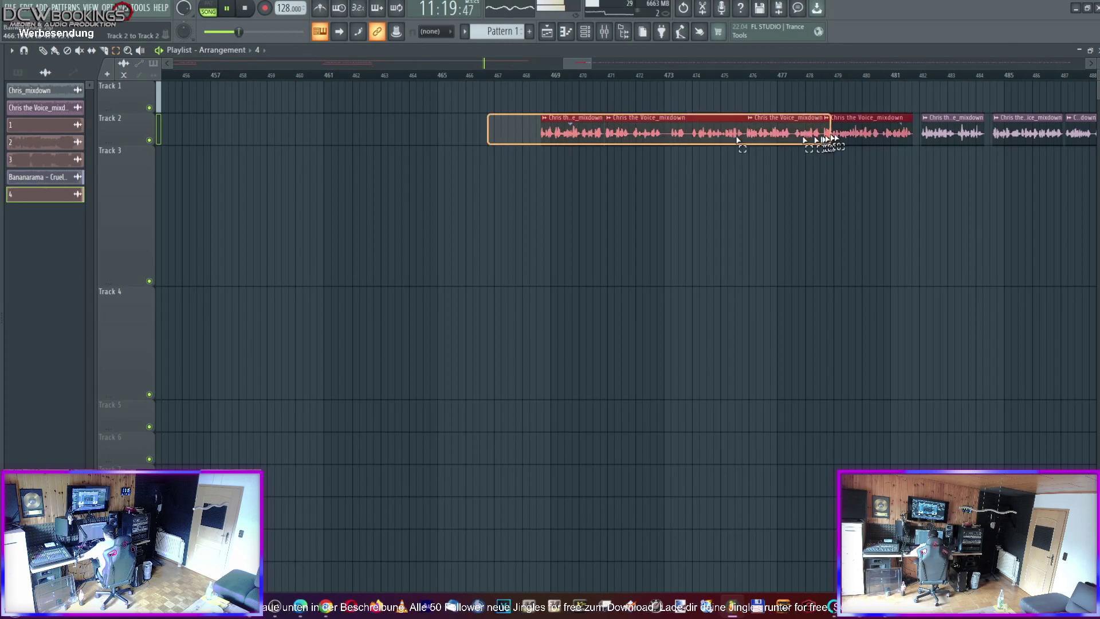
pyautogui.moveTo(916, 135); pyautogui.dragTo(915, 136)
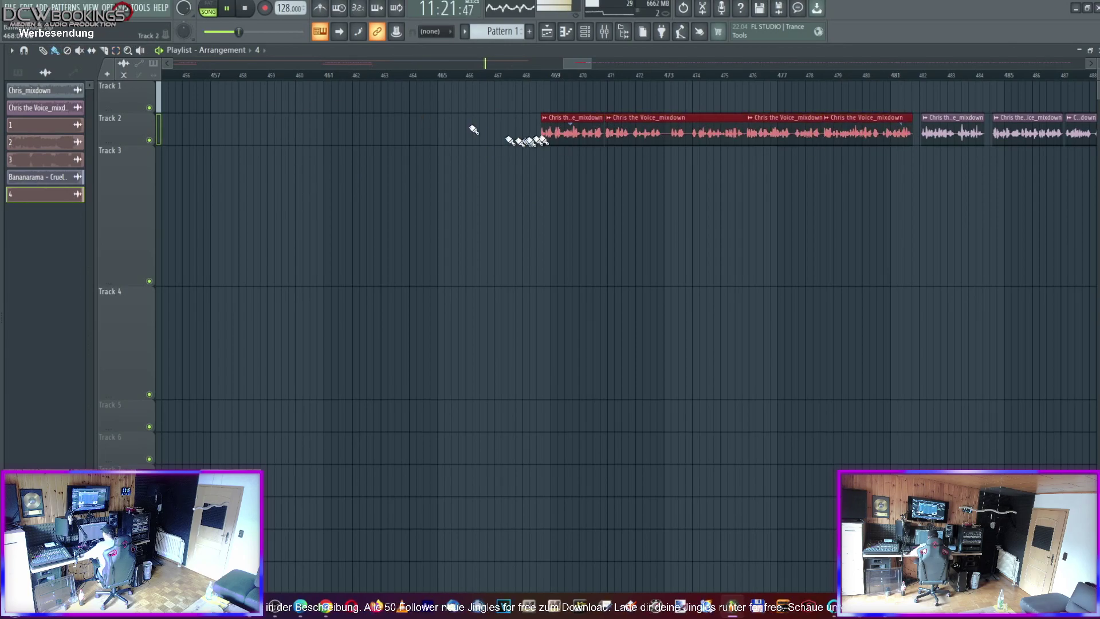
pyautogui.hscroll(-8, 551, 132)
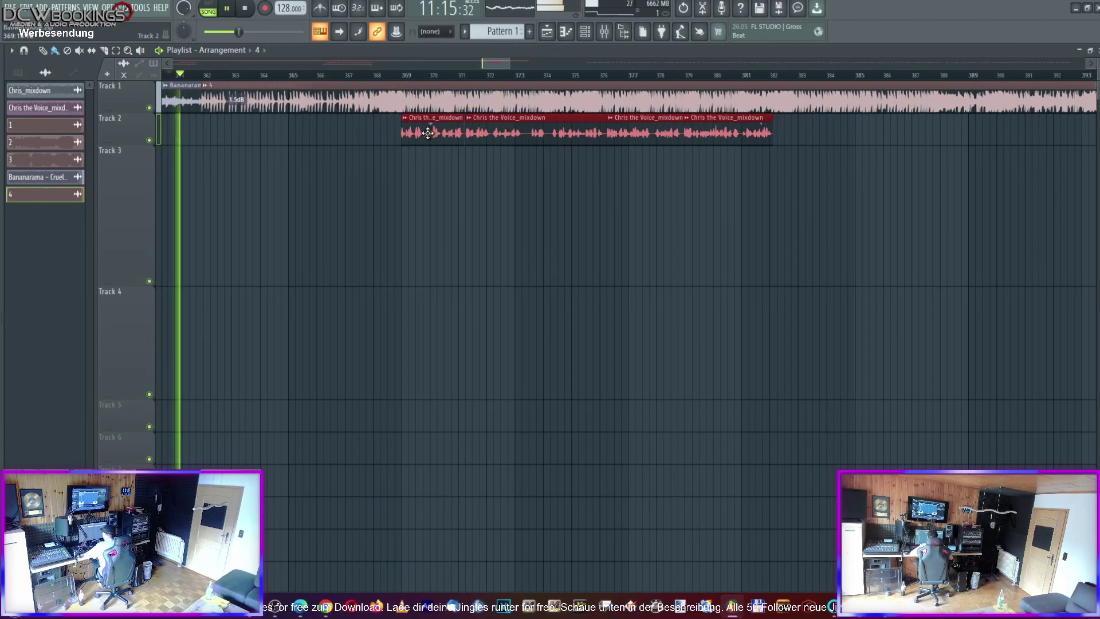
# Select the playlist time range covering clip 4, from bar 362 to the clip's end just past bar 415
pyautogui.moveTo(509, 60); pyautogui.dragTo(496, 59)
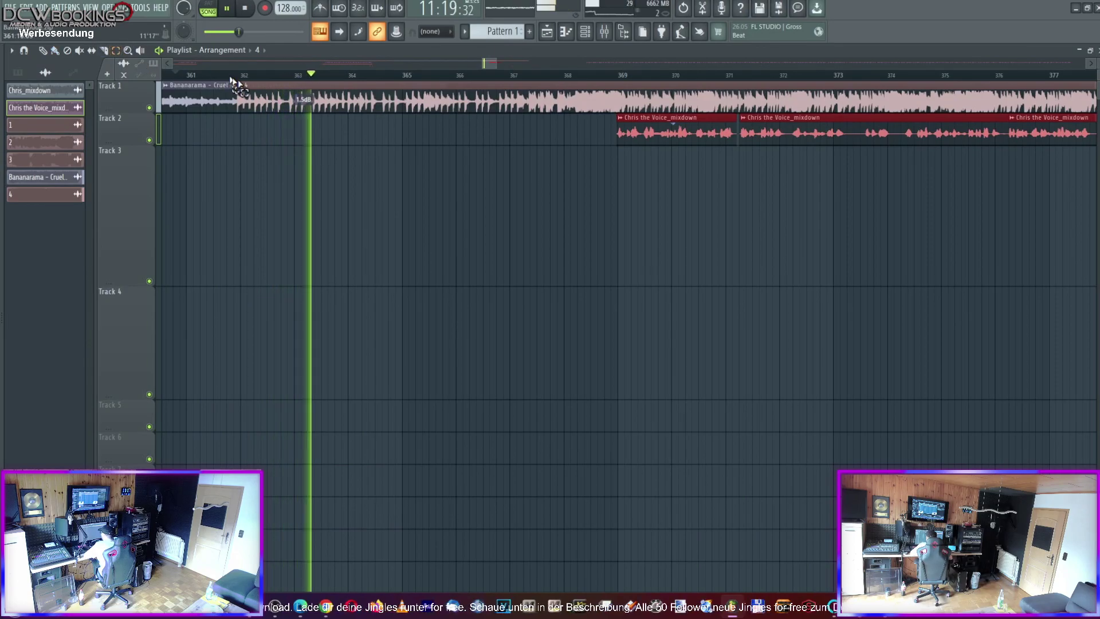
pyautogui.moveTo(242, 75); pyautogui.dragTo(780, 81)
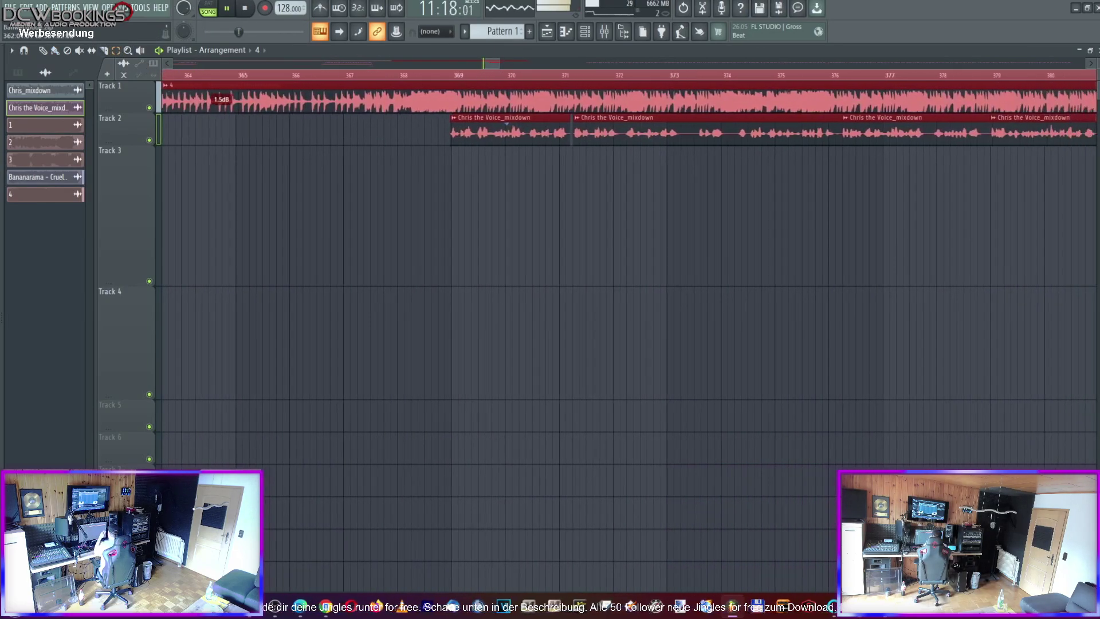
pyautogui.hscroll(6, 630, 274)
pyautogui.hscroll(6, 630, 275)
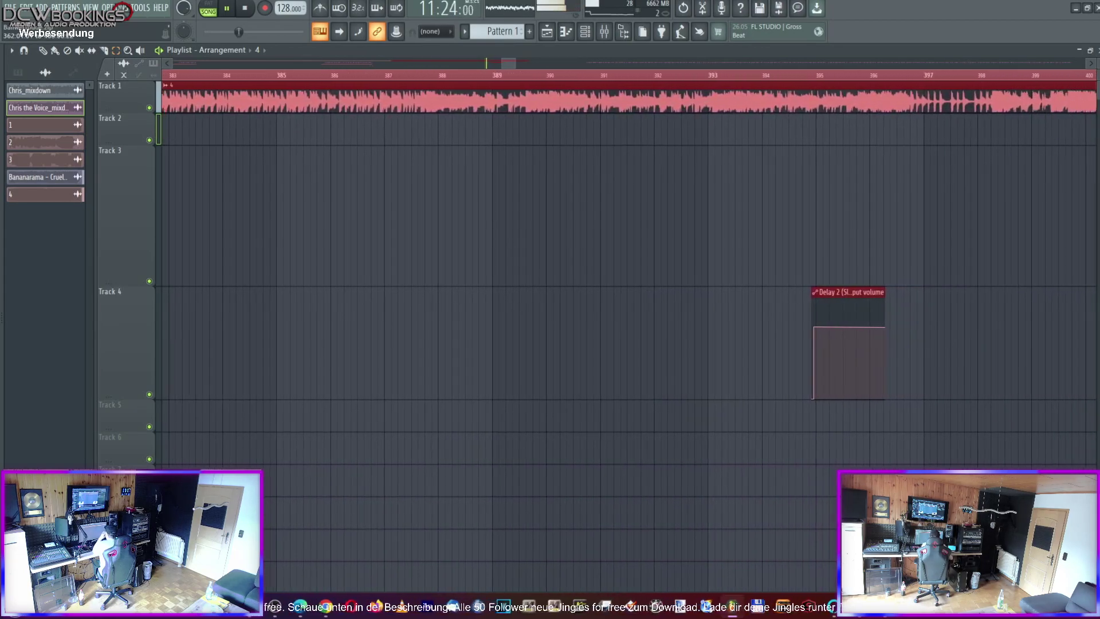
pyautogui.hscroll(6, 630, 275)
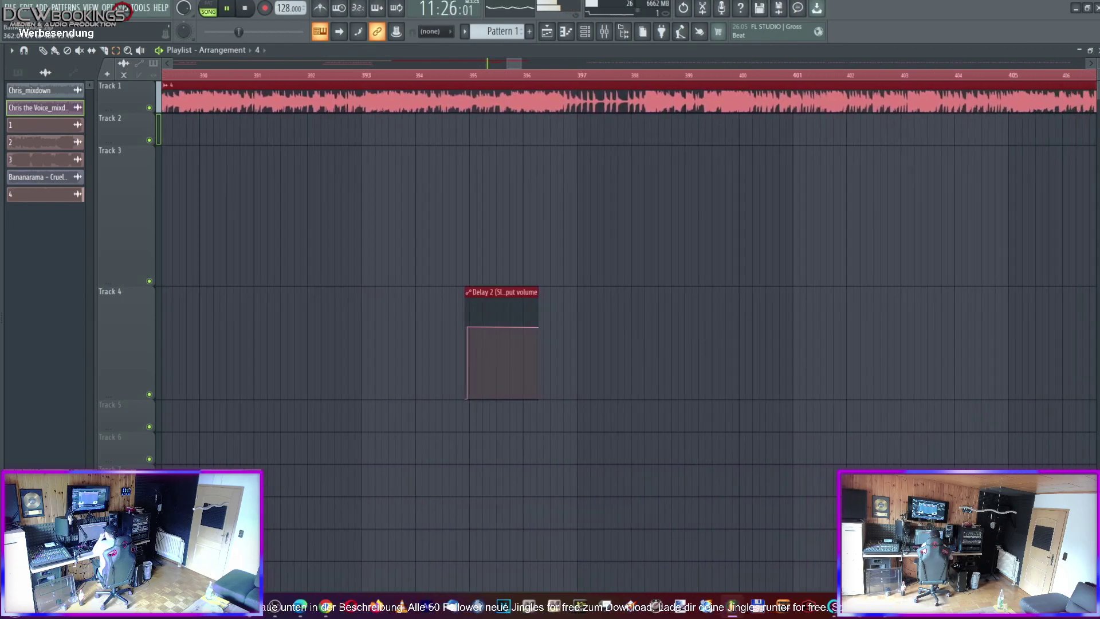
pyautogui.hscroll(6, 630, 275)
pyautogui.hscroll(4, 1048, 215)
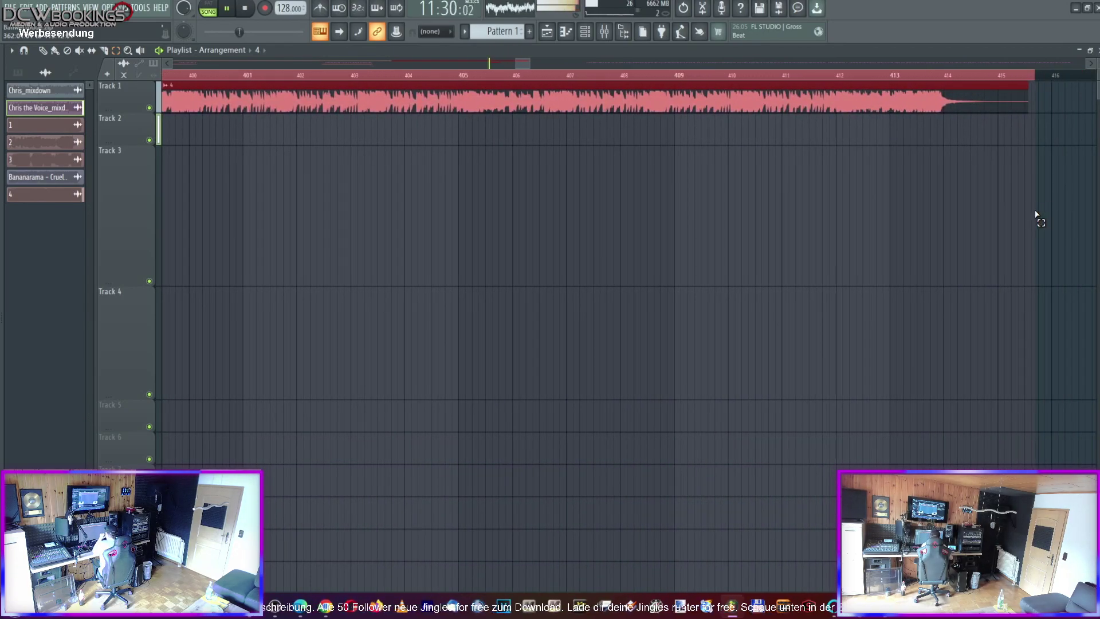
pyautogui.moveTo(526, 67); pyautogui.dragTo(496, 68)
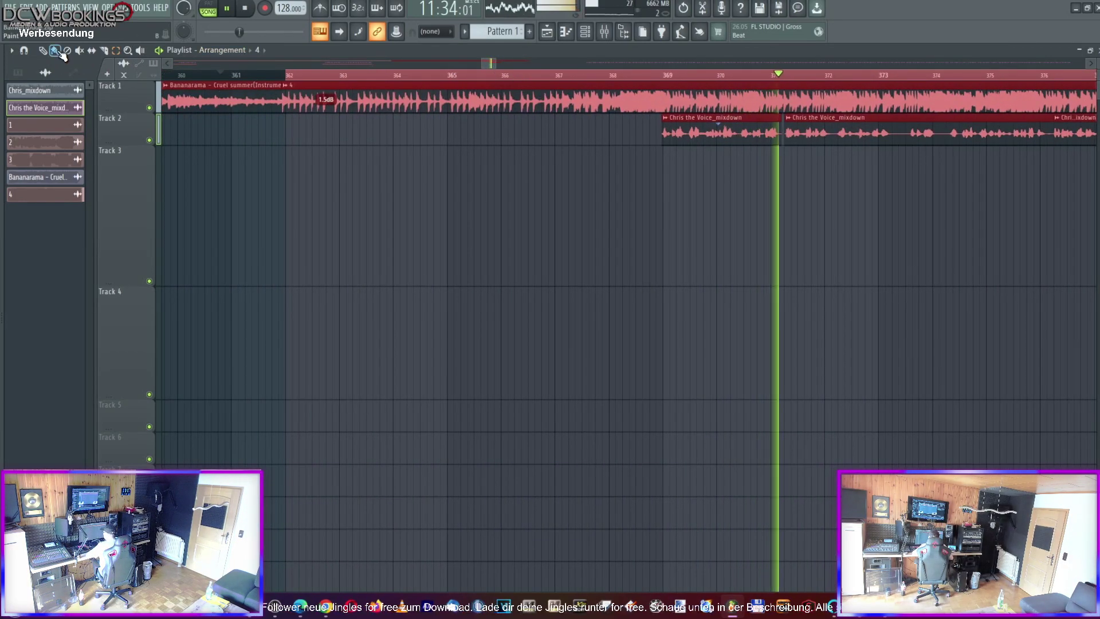
# Stop playback and create an automation clip for channel 4's volume over the selected range
pyautogui.press('space')
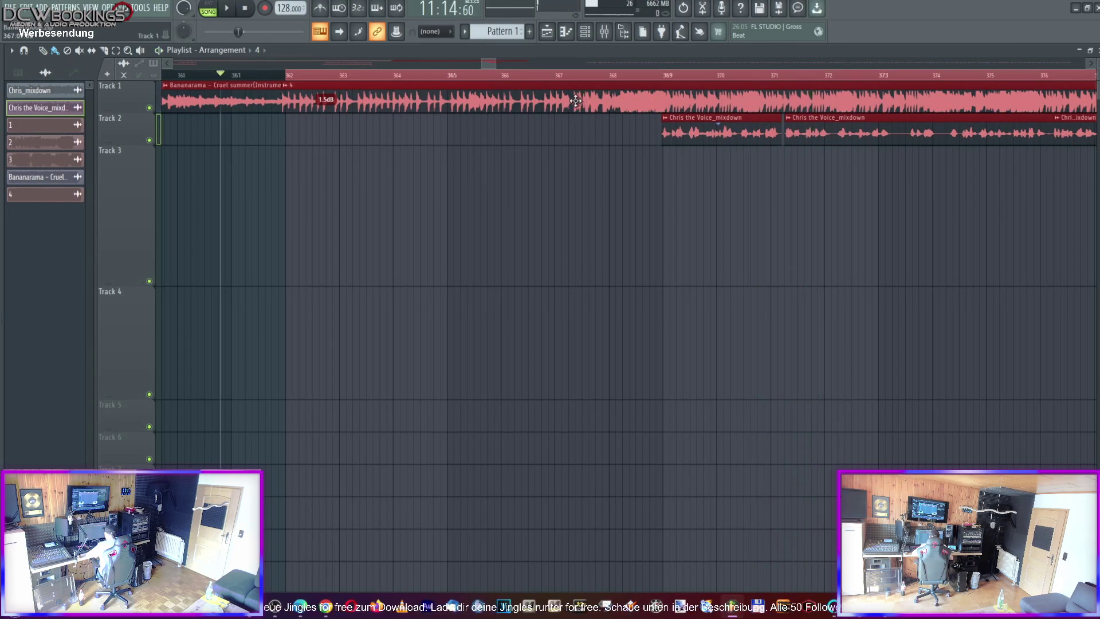
pyautogui.doubleClick(575, 101)
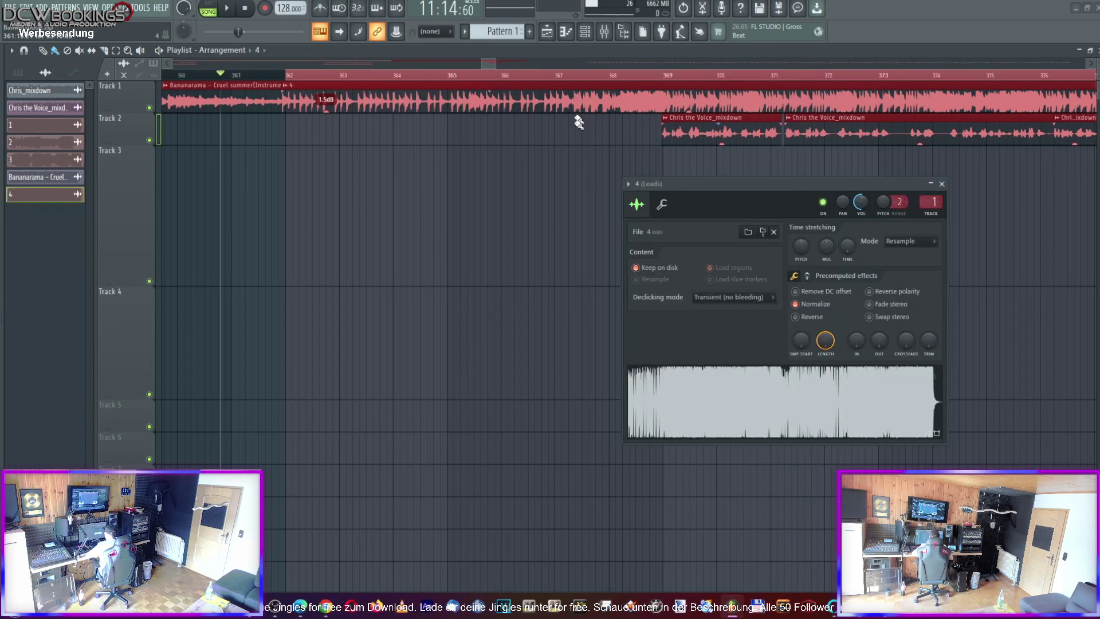
pyautogui.rightClick(862, 205)
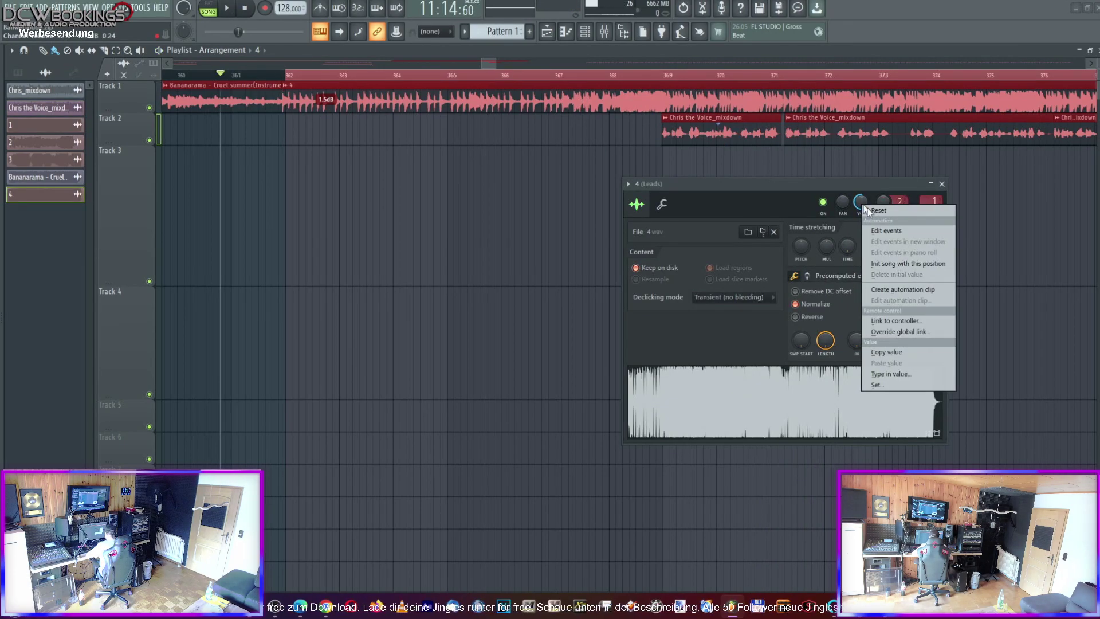
pyautogui.click(903, 291)
pyautogui.click(941, 184)
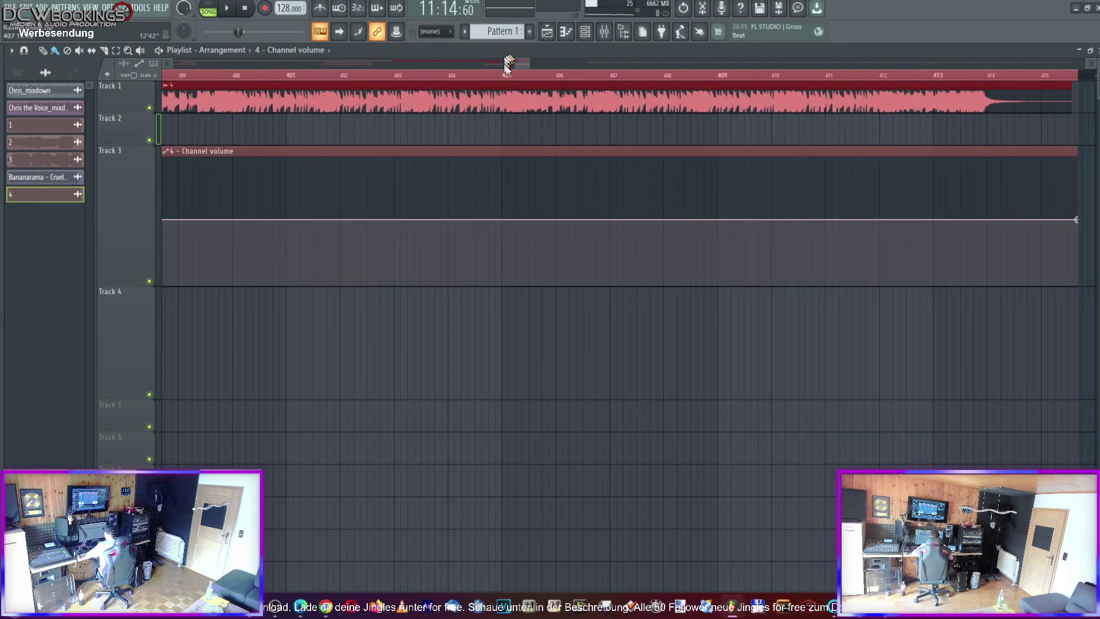
# Add control points around bar 369 in the channel 4 volume automation so the music drops where the voice begins
pyautogui.moveTo(523, 68); pyautogui.dragTo(480, 66)
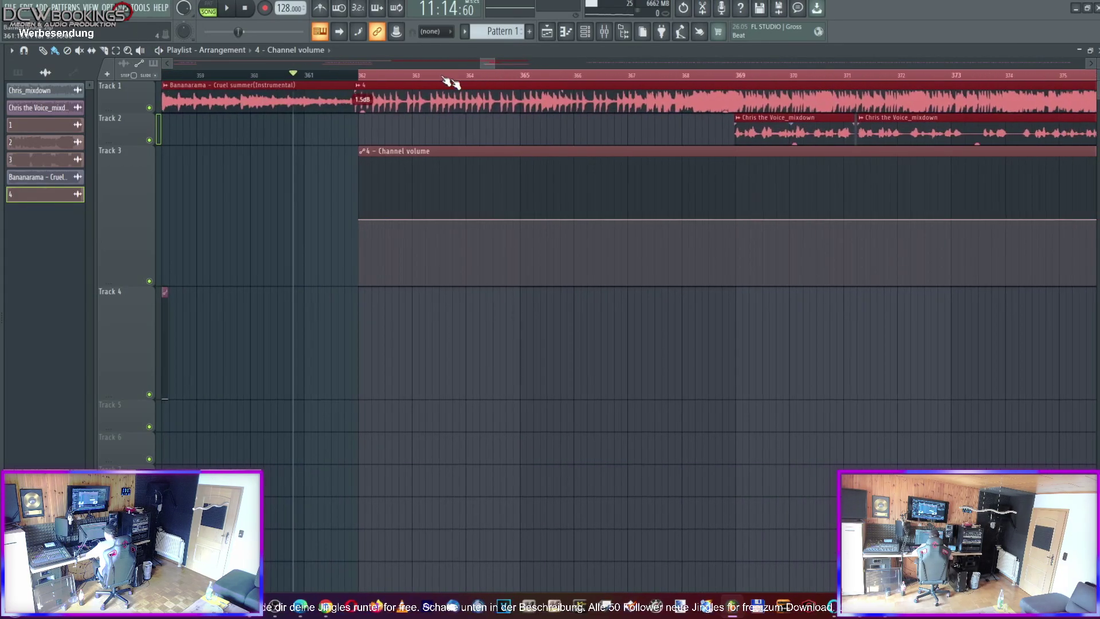
pyautogui.click(732, 76)
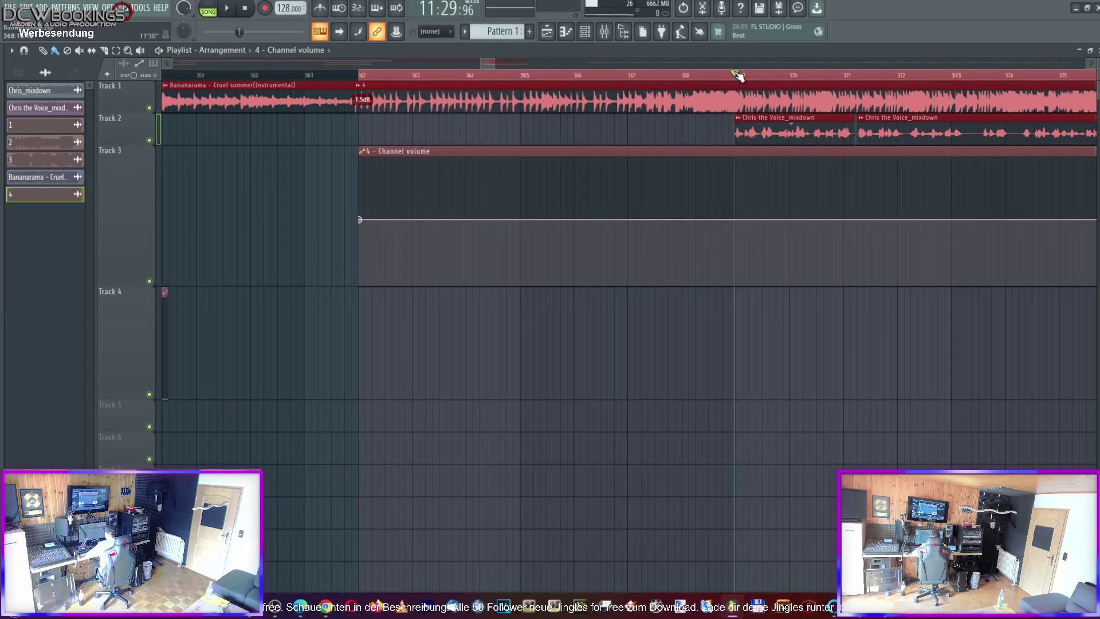
pyautogui.click(451, 152)
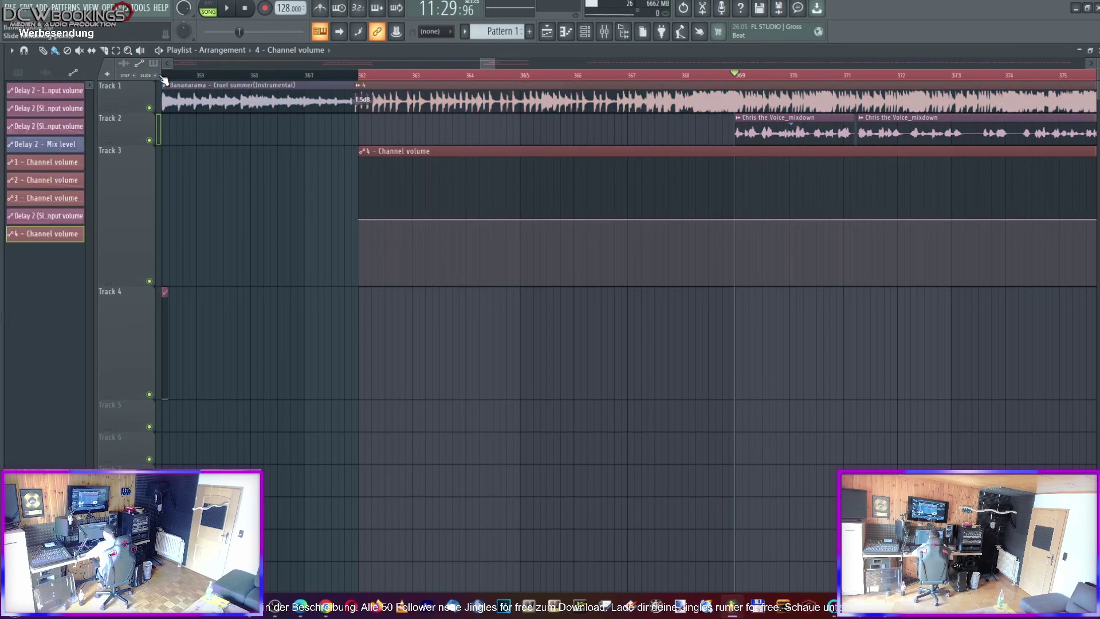
pyautogui.click(742, 250)
pyautogui.press('space')
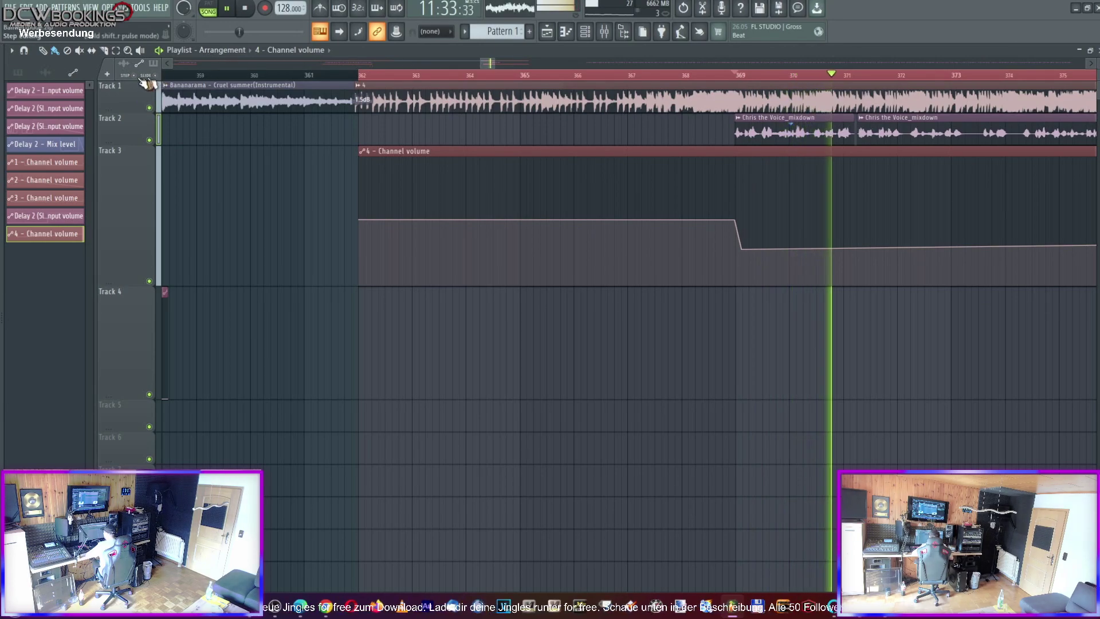
pyautogui.moveTo(742, 249); pyautogui.dragTo(740, 257)
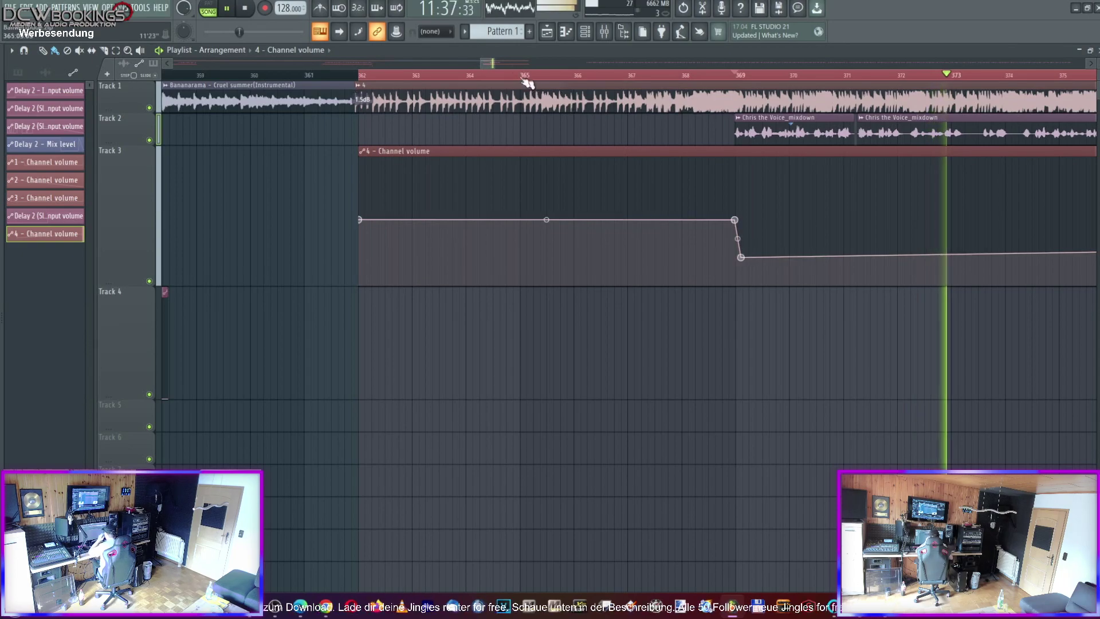
# Add a control point near bar 395 in the channel 4 volume automation, about level with the lowered section
pyautogui.moveTo(487, 64); pyautogui.dragTo(496, 65)
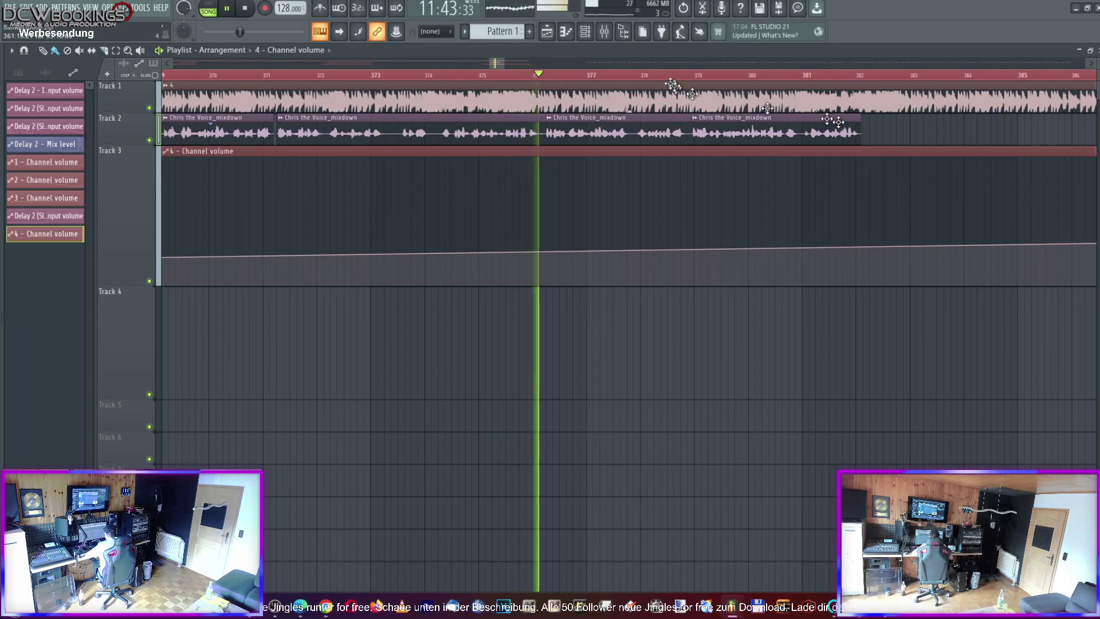
pyautogui.press('space')
pyautogui.moveTo(496, 64); pyautogui.dragTo(511, 64)
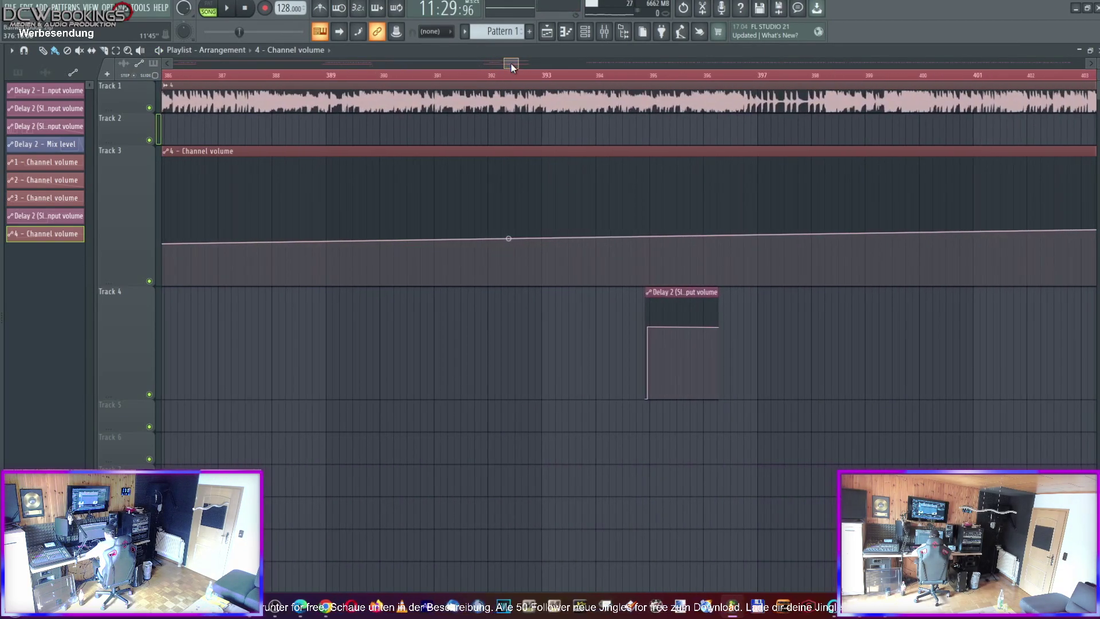
pyautogui.moveTo(658, 263); pyautogui.dragTo(656, 261)
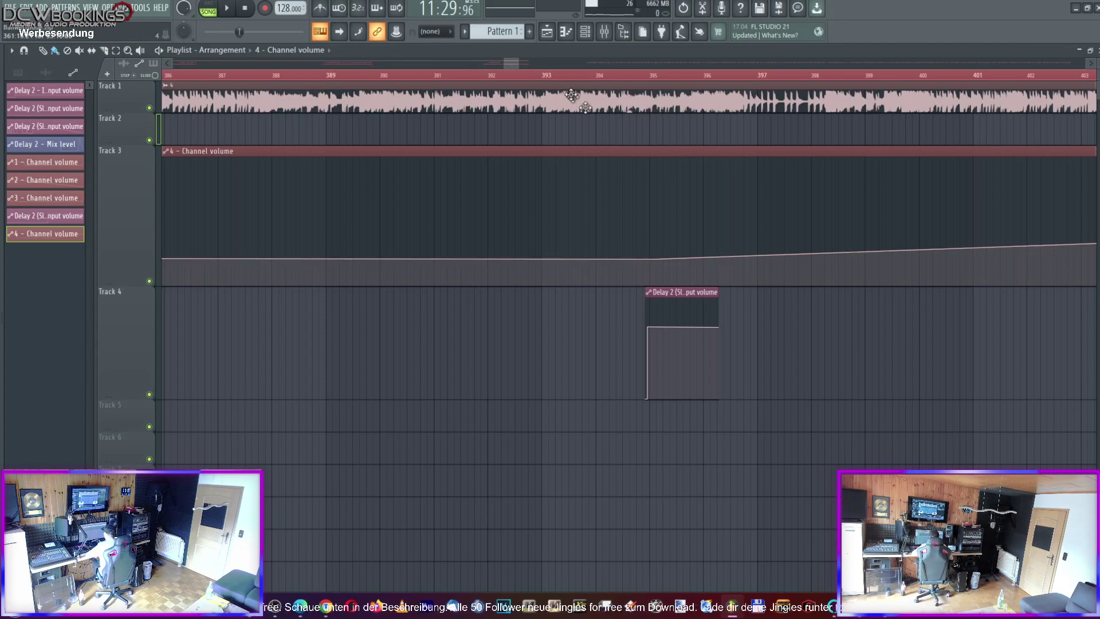
# Raise the volume automation point near bar 395 to 23% so the lowered section runs level
pyautogui.moveTo(516, 63); pyautogui.dragTo(503, 64)
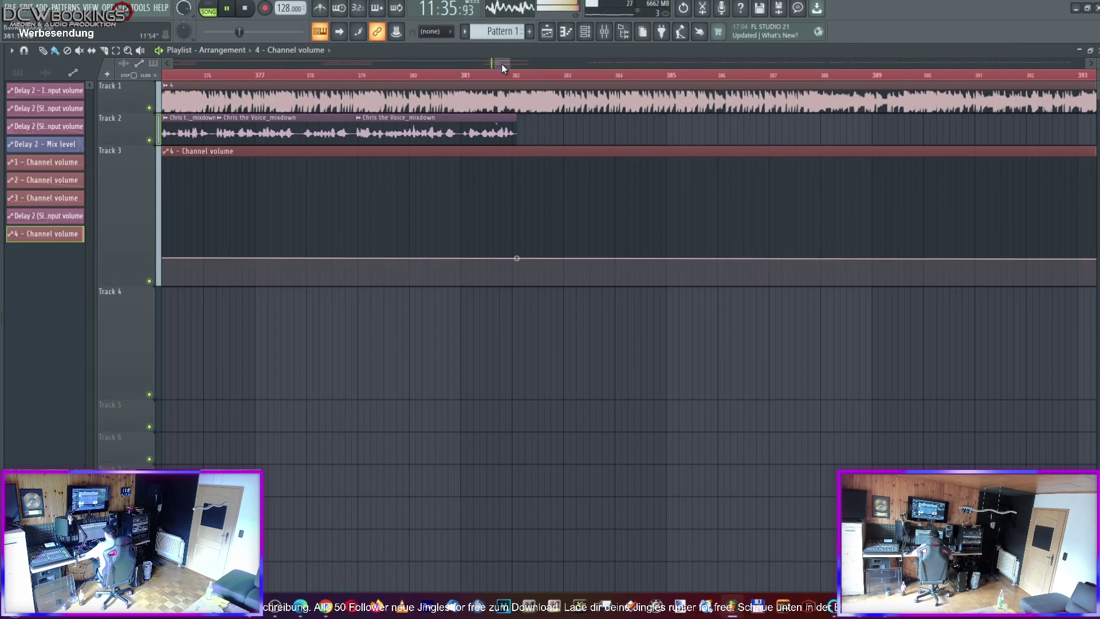
pyautogui.moveTo(503, 68); pyautogui.dragTo(512, 65)
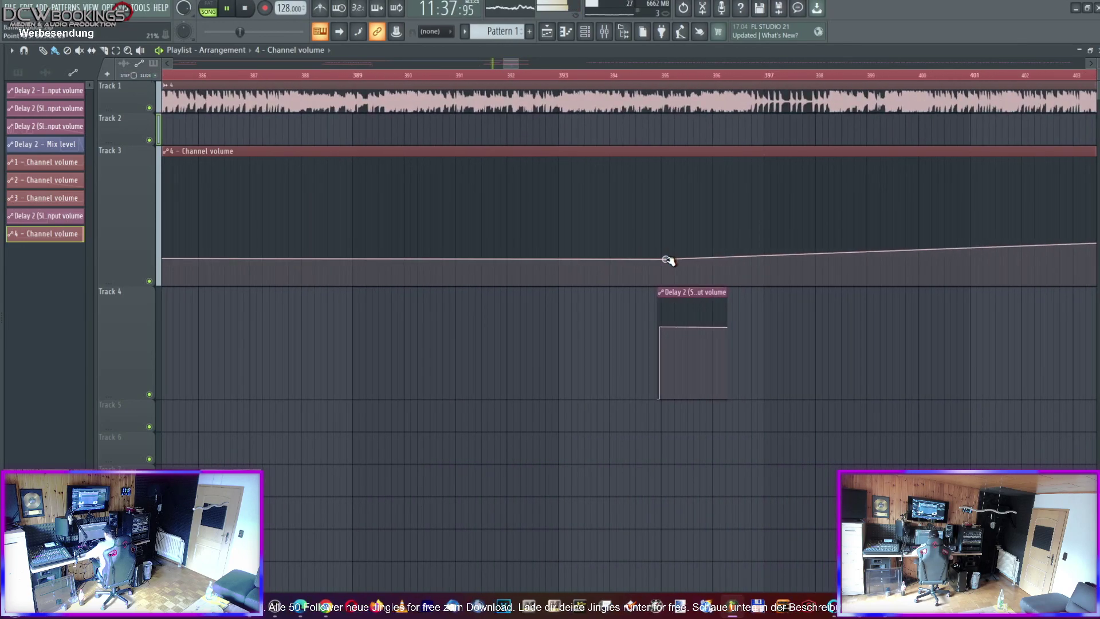
pyautogui.moveTo(512, 72)
pyautogui.mouseDown()
pyautogui.moveTo(496, 66)
pyautogui.moveTo(511, 69)
pyautogui.moveTo(498, 81)
pyautogui.moveTo(507, 85)
pyautogui.mouseUp()
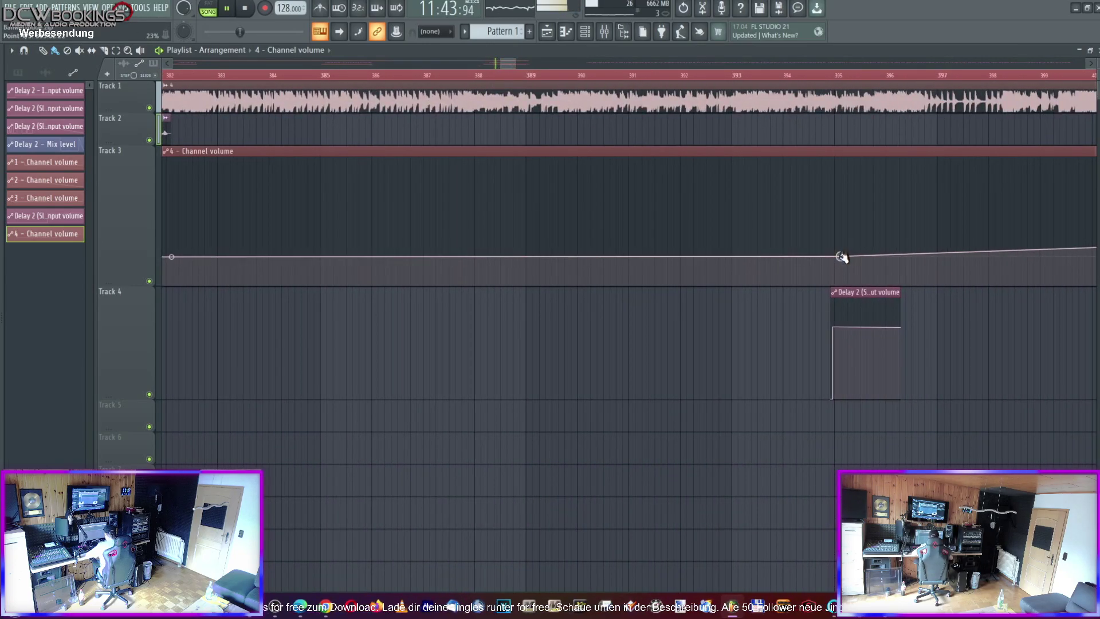
# Audition the volume drop and voice entry from just before bar 369, and stop playback
pyautogui.moveTo(509, 67); pyautogui.dragTo(493, 69)
pyautogui.click(358, 79)
pyautogui.press('space')
pyautogui.press('space')
pyautogui.press('space')
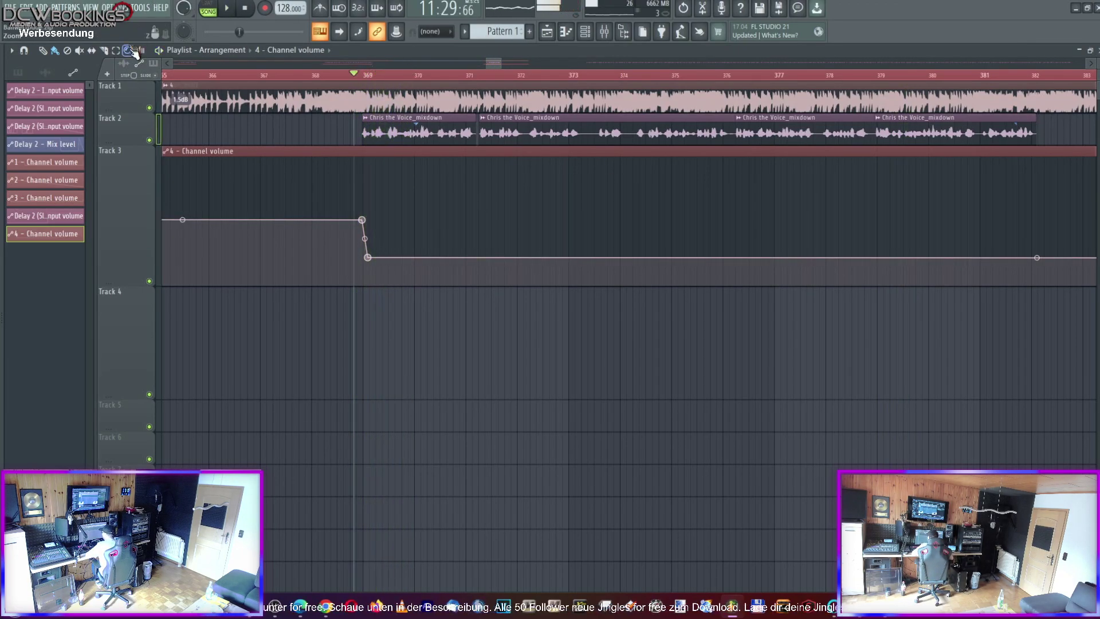
# Select the four voice clips on Track 2, shift them slightly later past bar 369, and play back the new timing
pyautogui.moveTo(1080, 137); pyautogui.dragTo(370, 114)
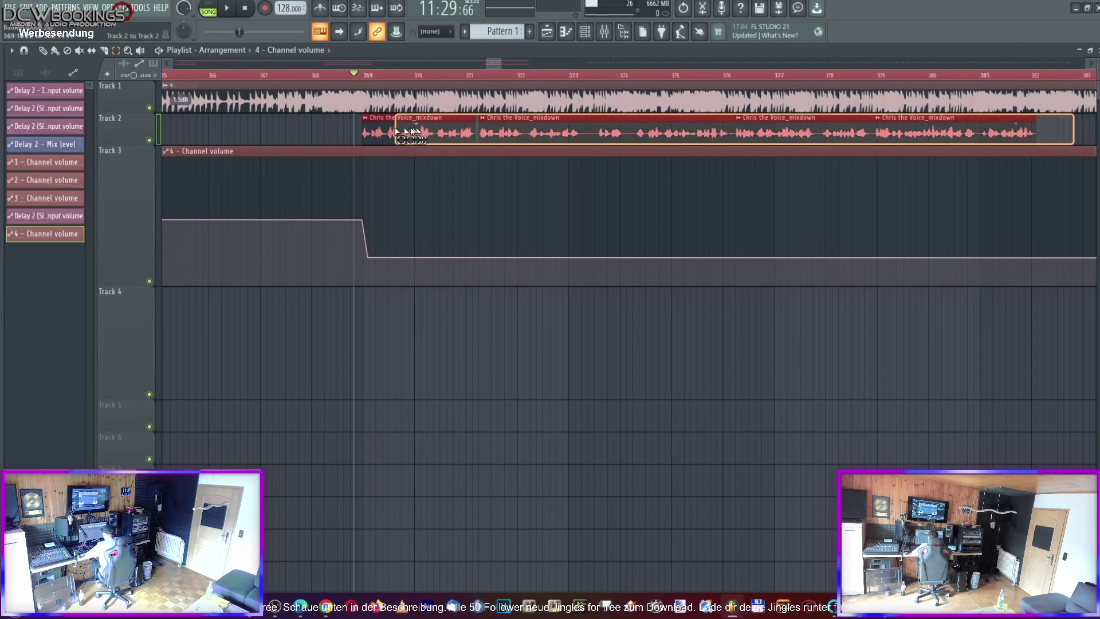
pyautogui.press('space')
pyautogui.press('space')
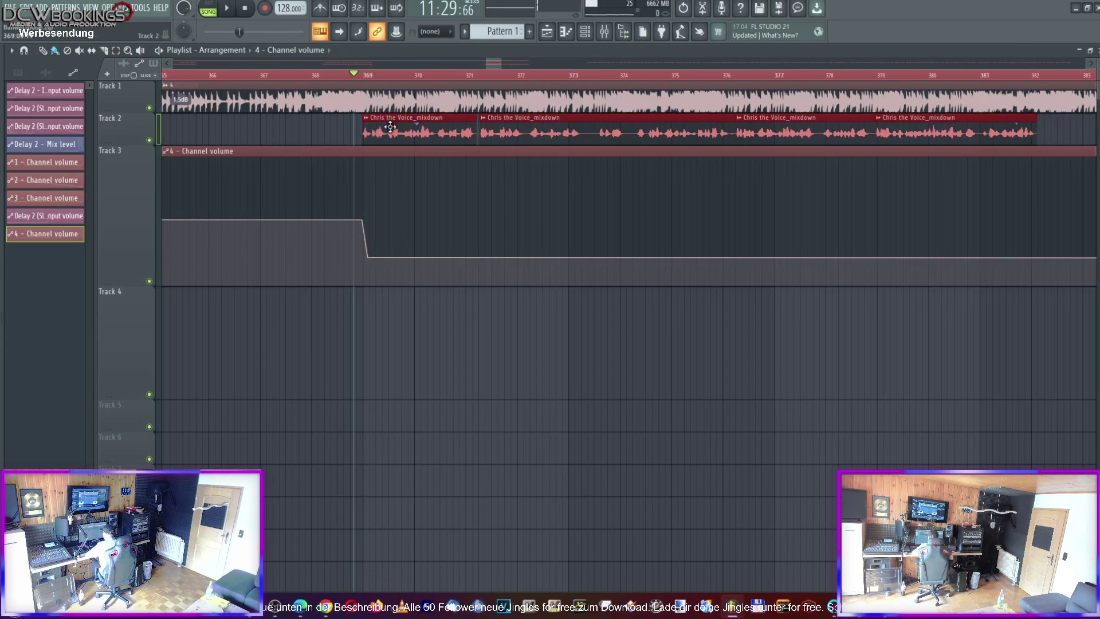
pyautogui.click(392, 126)
pyautogui.press('space')
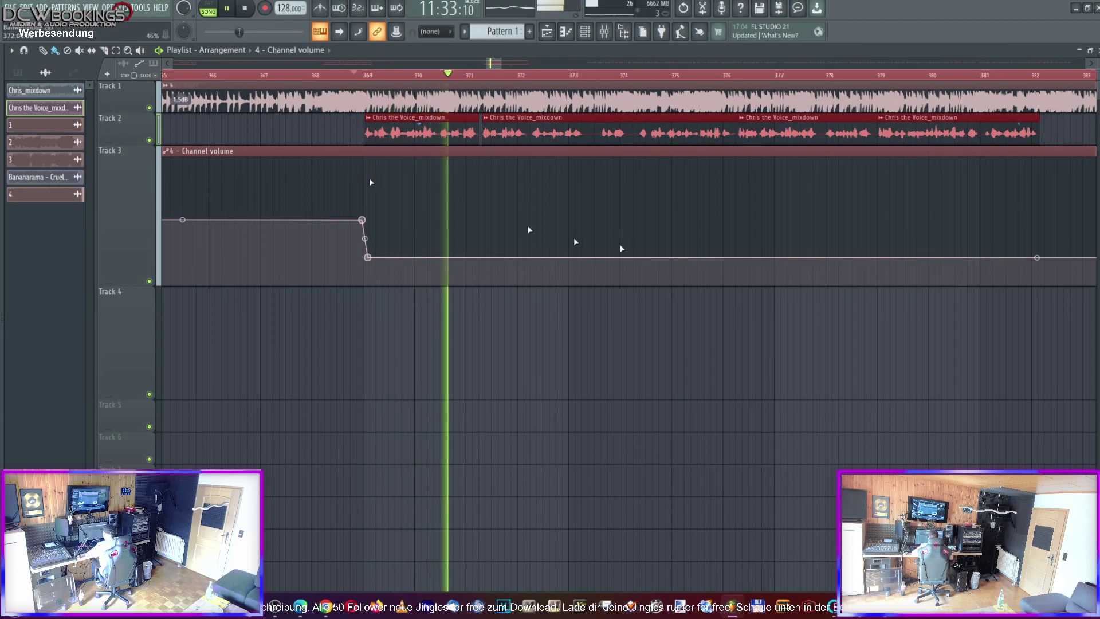
# Raise the channel 4 volume automation point just before bar 369 to 67%, level with the point after bar 362, and restart playback
pyautogui.click(1076, 137)
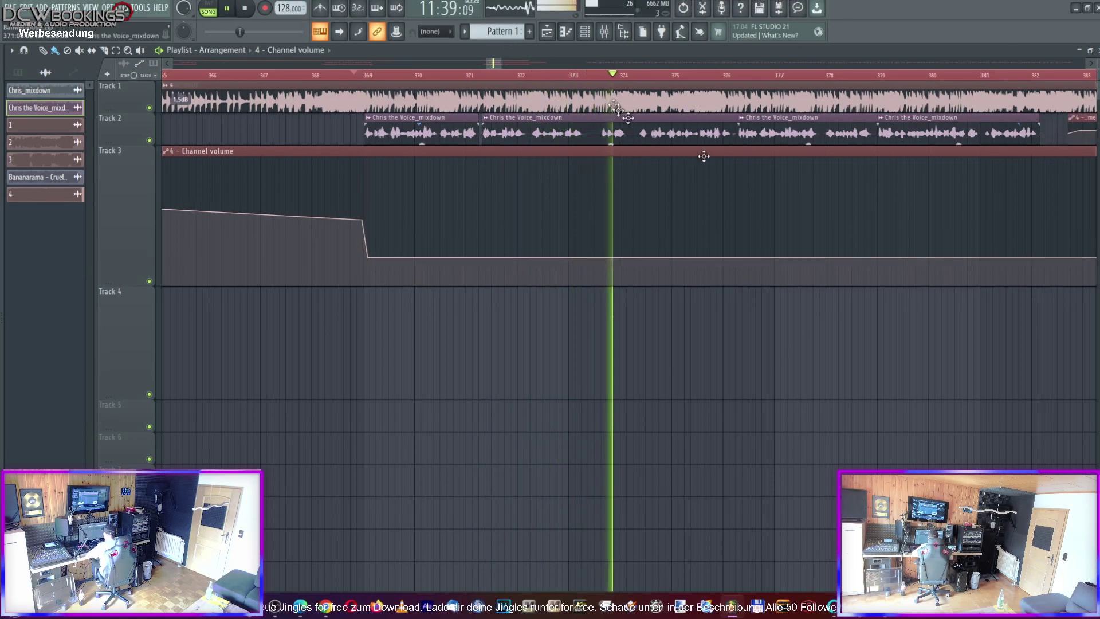
pyautogui.moveTo(497, 62); pyautogui.dragTo(491, 63)
pyautogui.moveTo(641, 222); pyautogui.dragTo(639, 204)
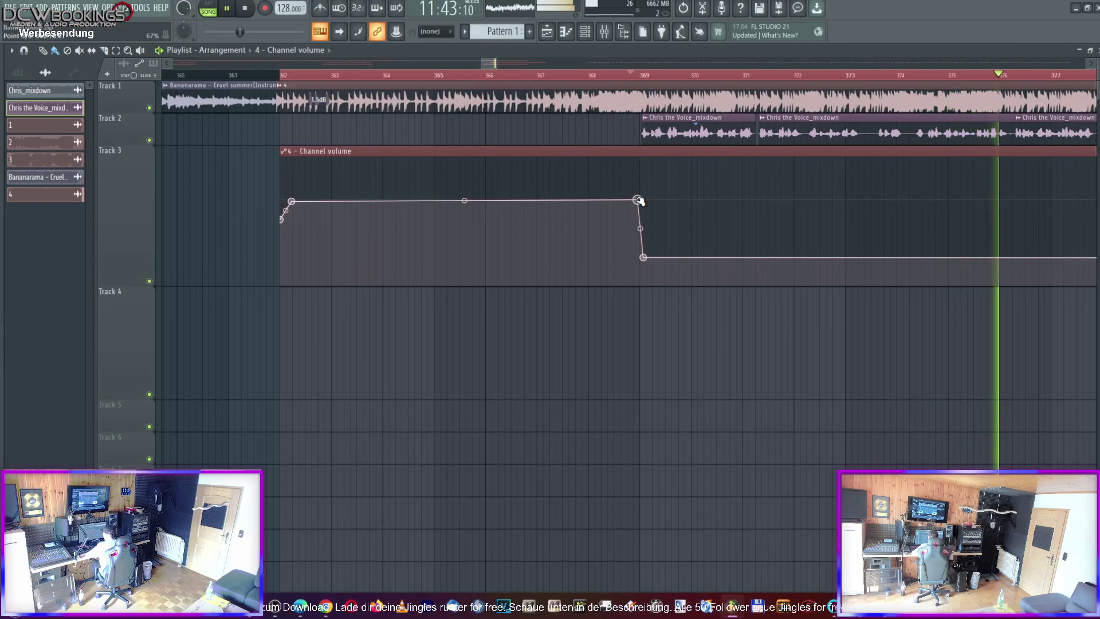
pyautogui.press('space')
pyautogui.press('space')
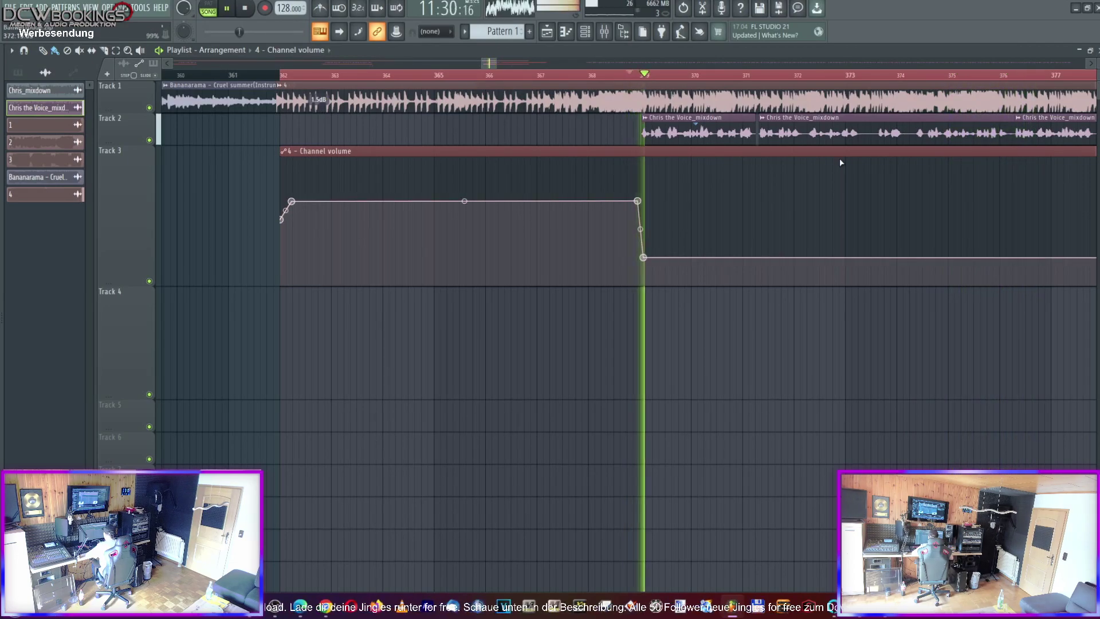
# Delete the short leftover voice slice after bar 373 on Track 2 and shift the following clip earlier toward the previous one
pyautogui.moveTo(488, 63); pyautogui.dragTo(494, 63)
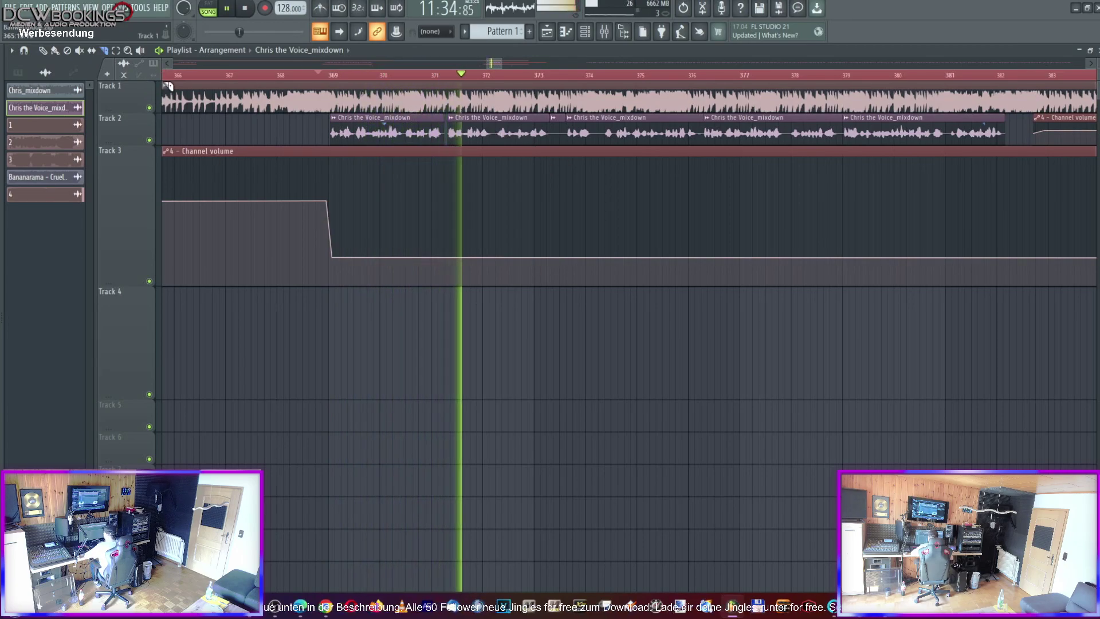
pyautogui.click(55, 51)
pyautogui.rightClick(556, 133)
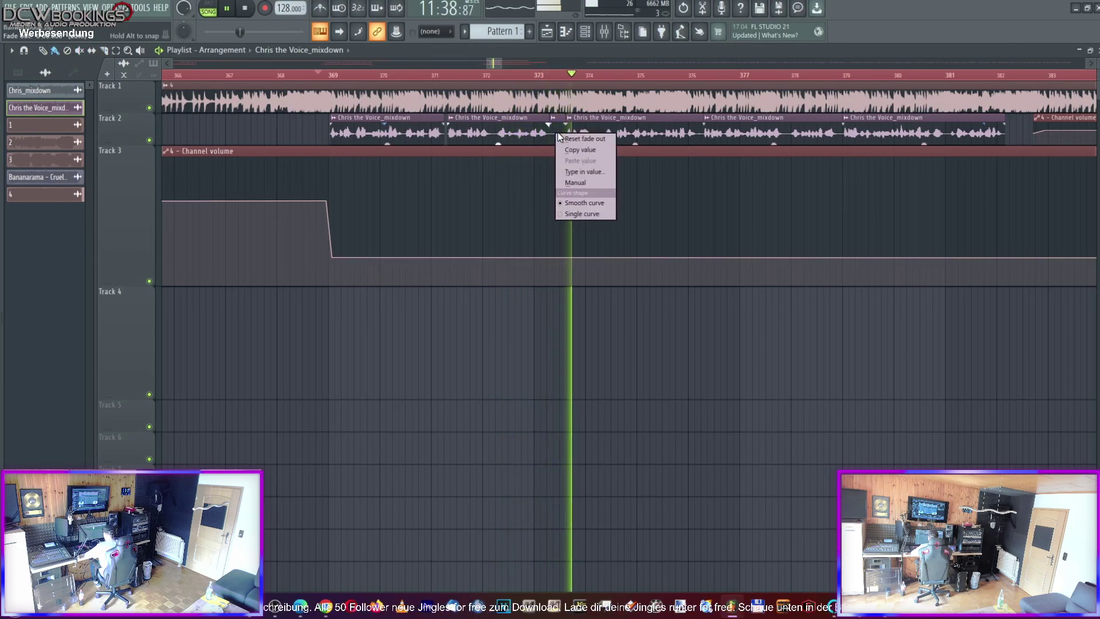
pyautogui.click(596, 49)
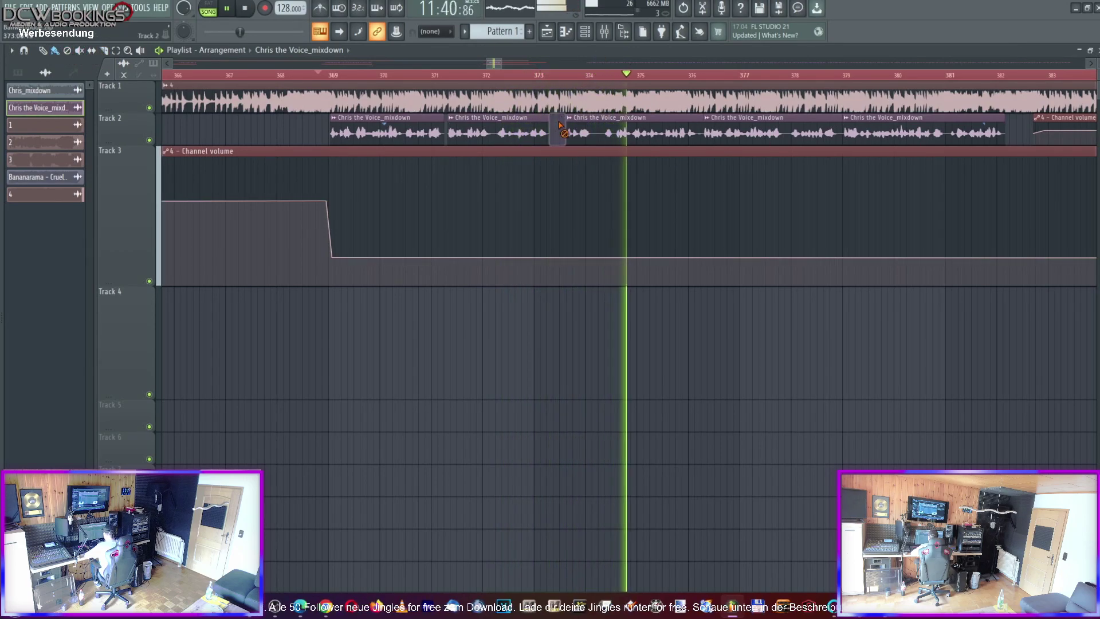
pyautogui.click(516, 75)
pyautogui.moveTo(590, 129); pyautogui.dragTo(582, 129)
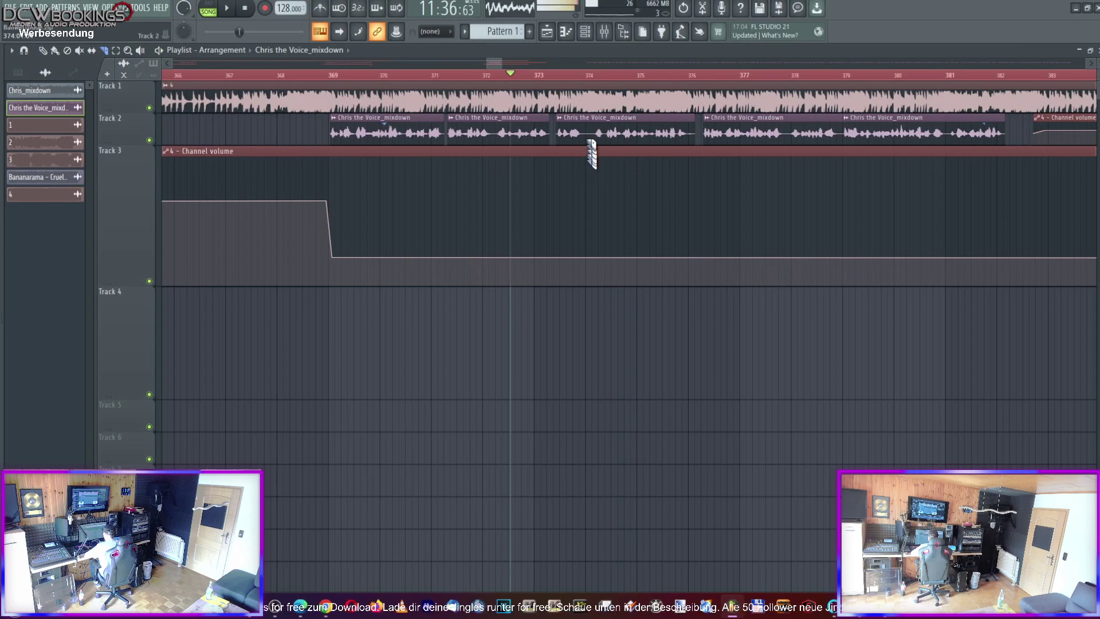
# Slice the voice clip at about bar 374 and nudge its second part slightly earlier to shorten the pause
pyautogui.moveTo(592, 122); pyautogui.dragTo(596, 152)
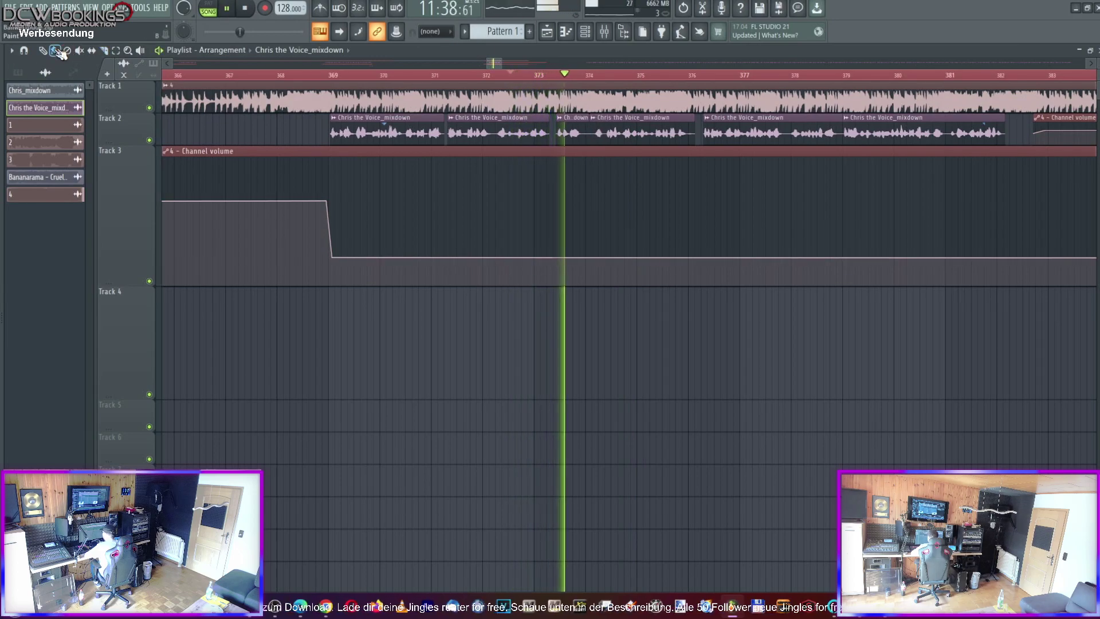
pyautogui.press('space')
pyautogui.moveTo(624, 132); pyautogui.dragTo(617, 132)
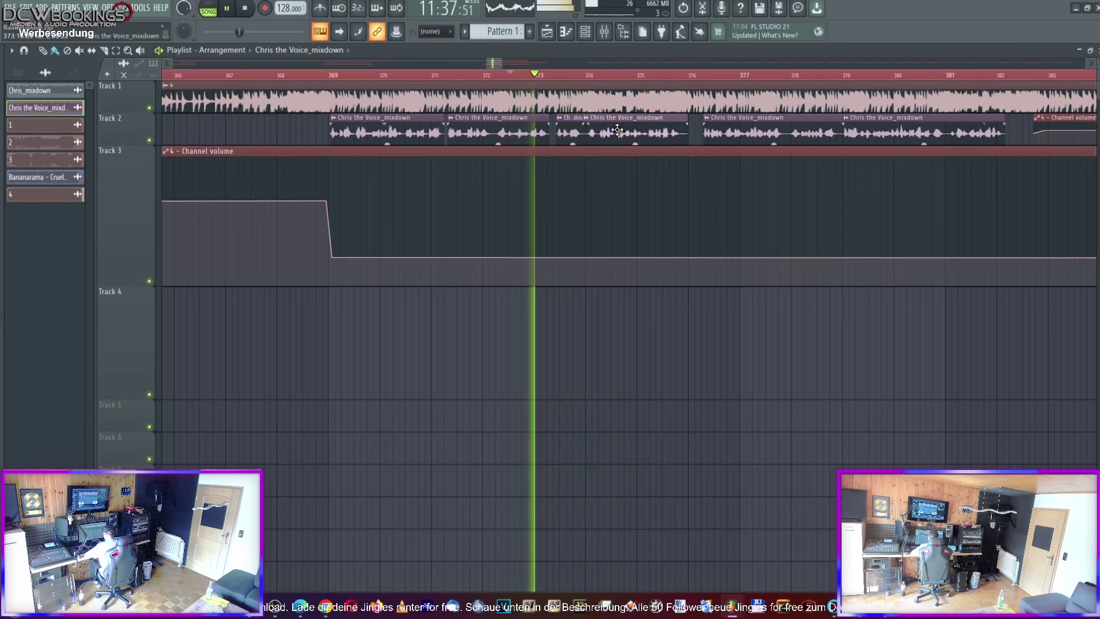
# Shift the two voice clips after bar 376 earlier to tighten the pauses, auditioning the transitions from just before them
pyautogui.moveTo(720, 132); pyautogui.dragTo(713, 133)
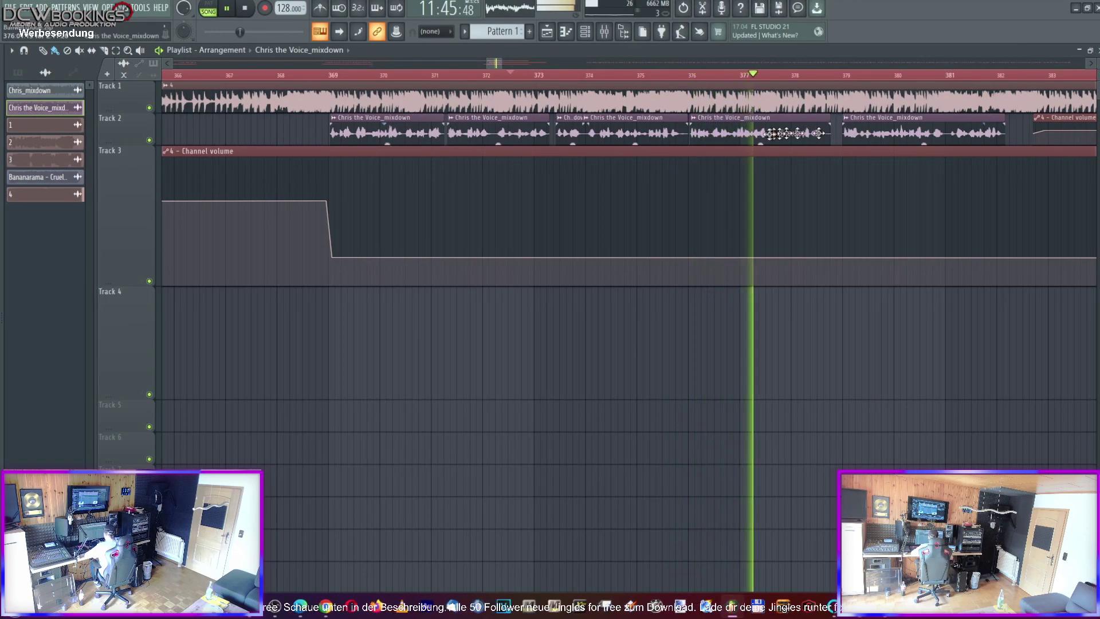
pyautogui.click(644, 76)
pyautogui.moveTo(708, 127); pyautogui.dragTo(751, 136)
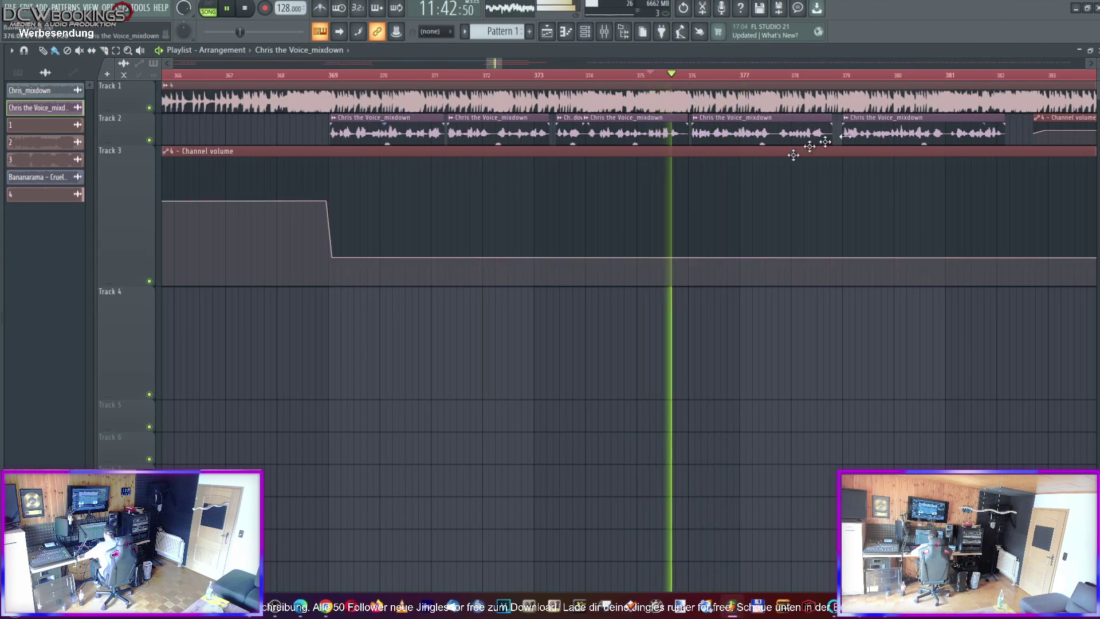
pyautogui.moveTo(879, 128); pyautogui.dragTo(873, 129)
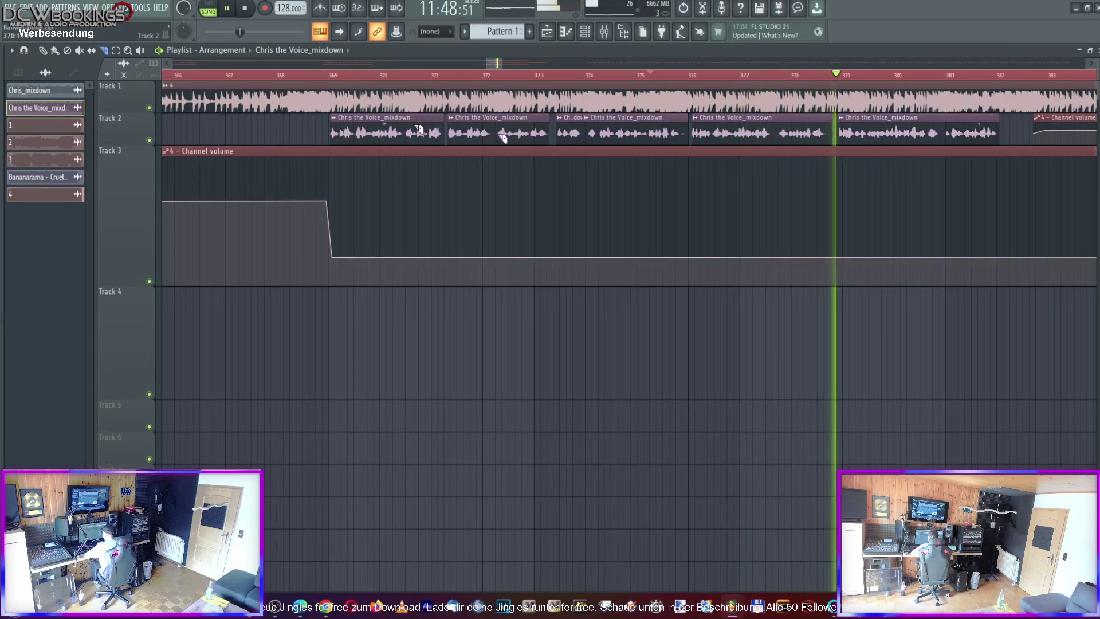
pyautogui.click(715, 75)
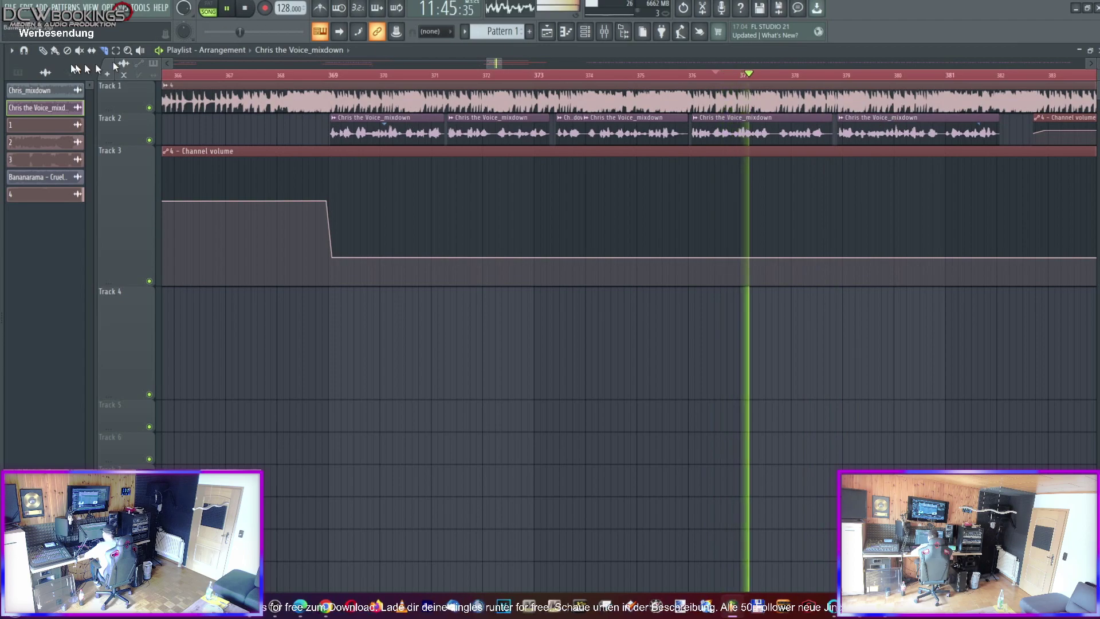
pyautogui.moveTo(885, 131); pyautogui.dragTo(877, 131)
# Remove the channel volume automation clip from Track 2 after bar 382 and replay from about bar 380
pyautogui.moveTo(495, 67); pyautogui.dragTo(501, 66)
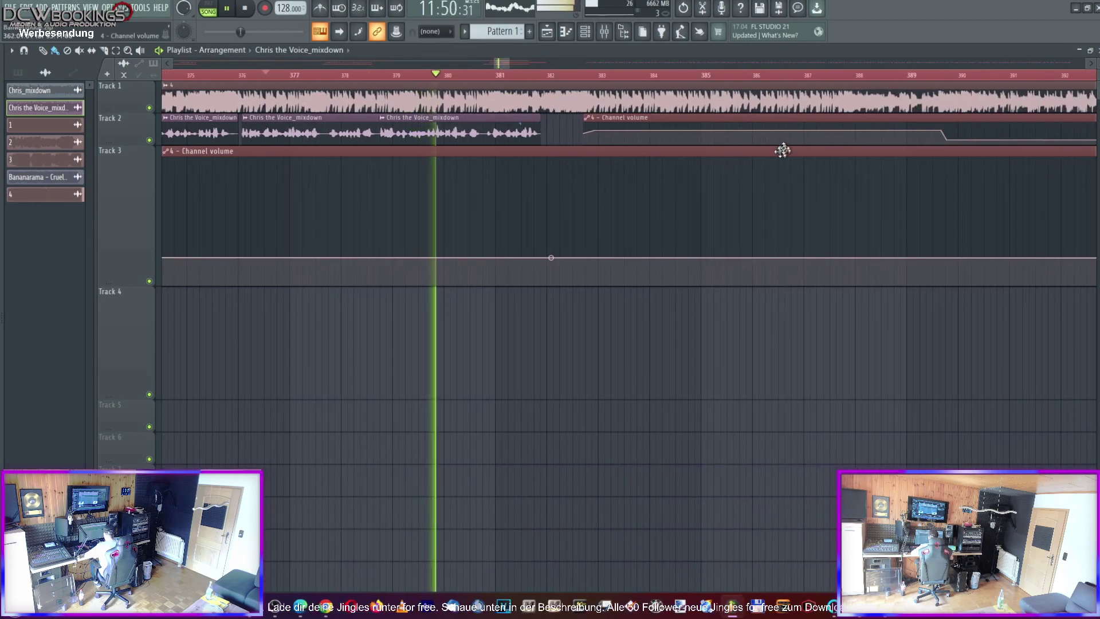
pyautogui.rightClick(773, 118)
pyautogui.press('space')
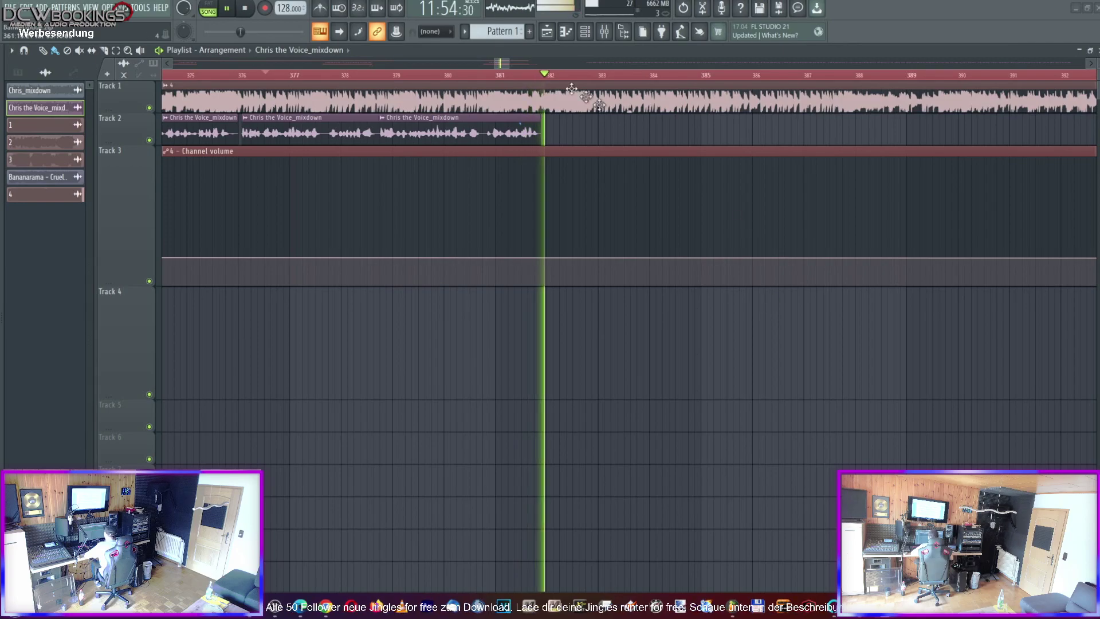
pyautogui.click(459, 75)
# Select the voice clips from about bar 482 to 501 on Track 2, move them to shortly after bar 382, audition, and deselect them
pyautogui.moveTo(506, 70); pyautogui.dragTo(593, 72)
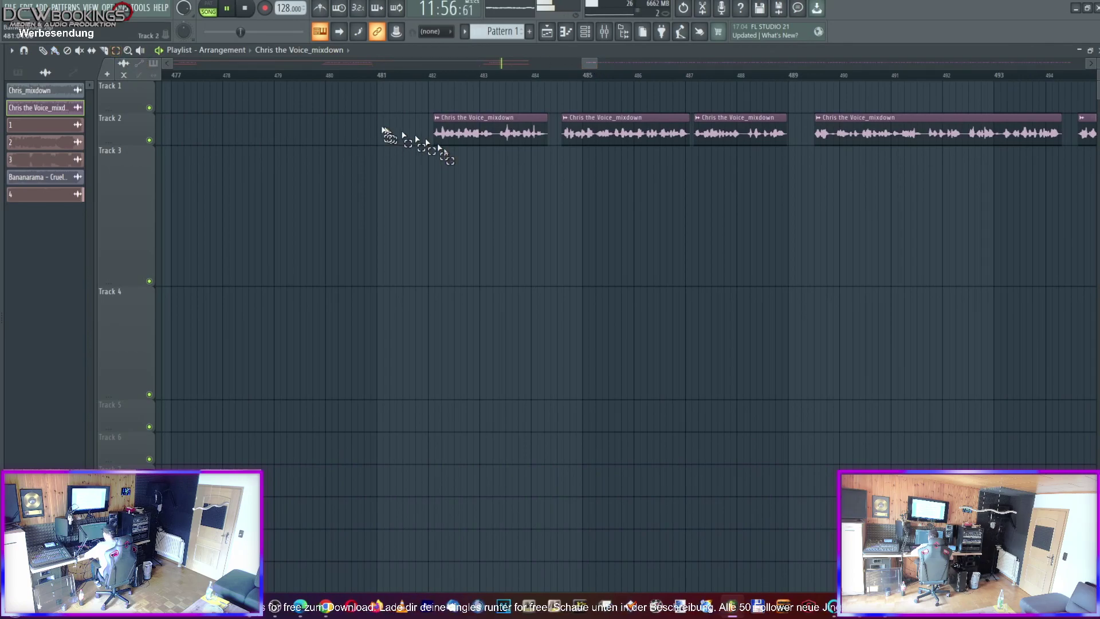
pyautogui.moveTo(385, 131); pyautogui.dragTo(914, 131)
pyautogui.moveTo(1043, 124)
pyautogui.mouseDown()
pyautogui.moveTo(1094, 129)
pyautogui.moveTo(1036, 126)
pyautogui.mouseUp()
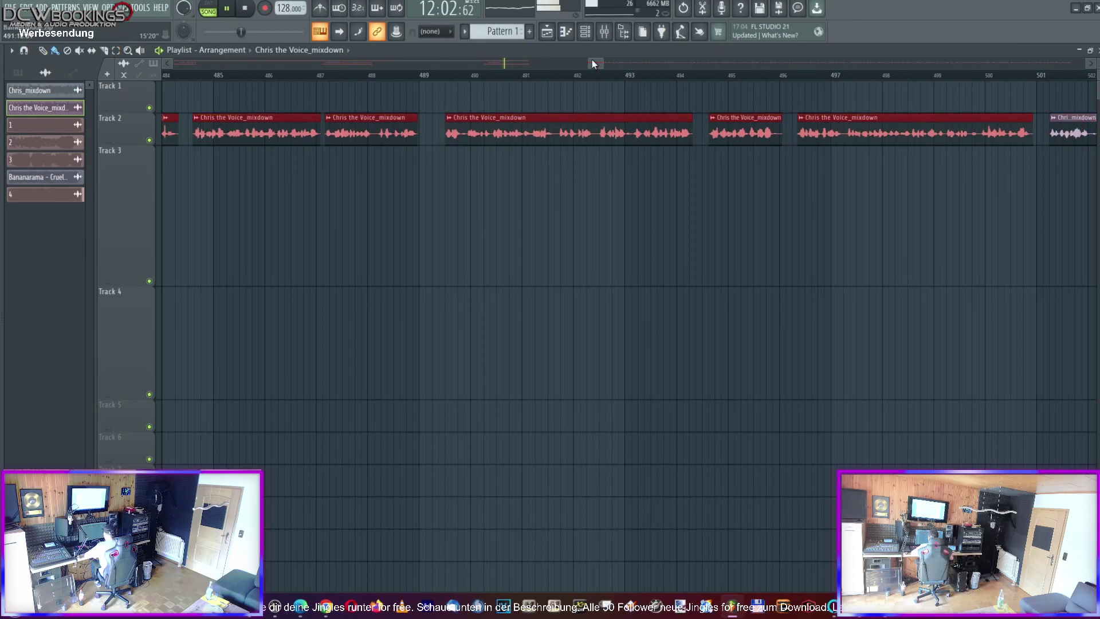
pyautogui.moveTo(592, 59); pyautogui.dragTo(503, 62)
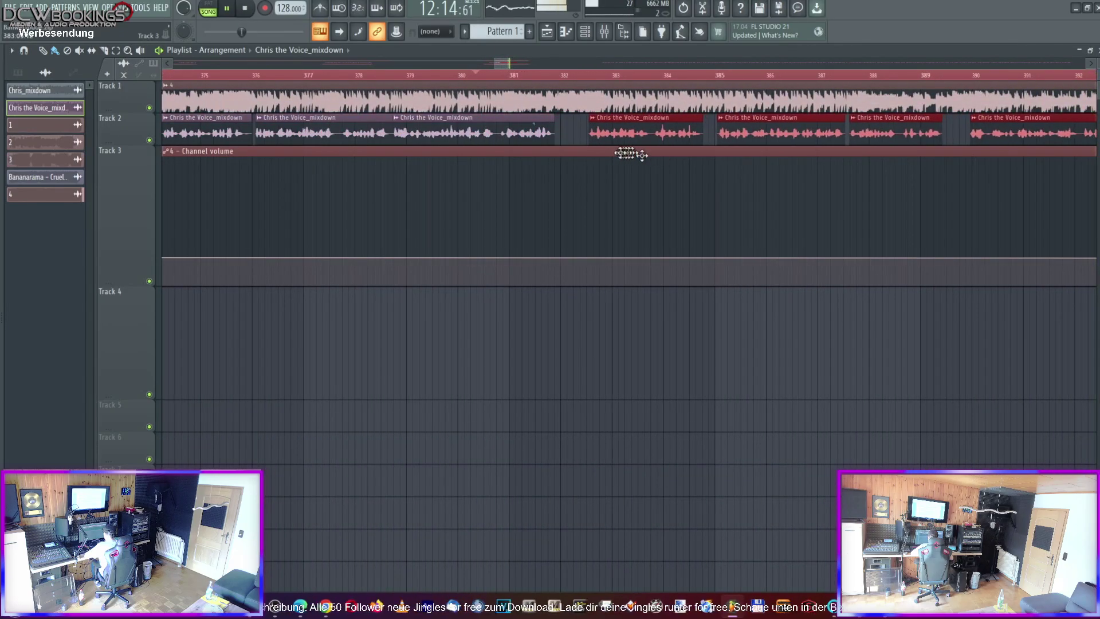
pyautogui.click(436, 81)
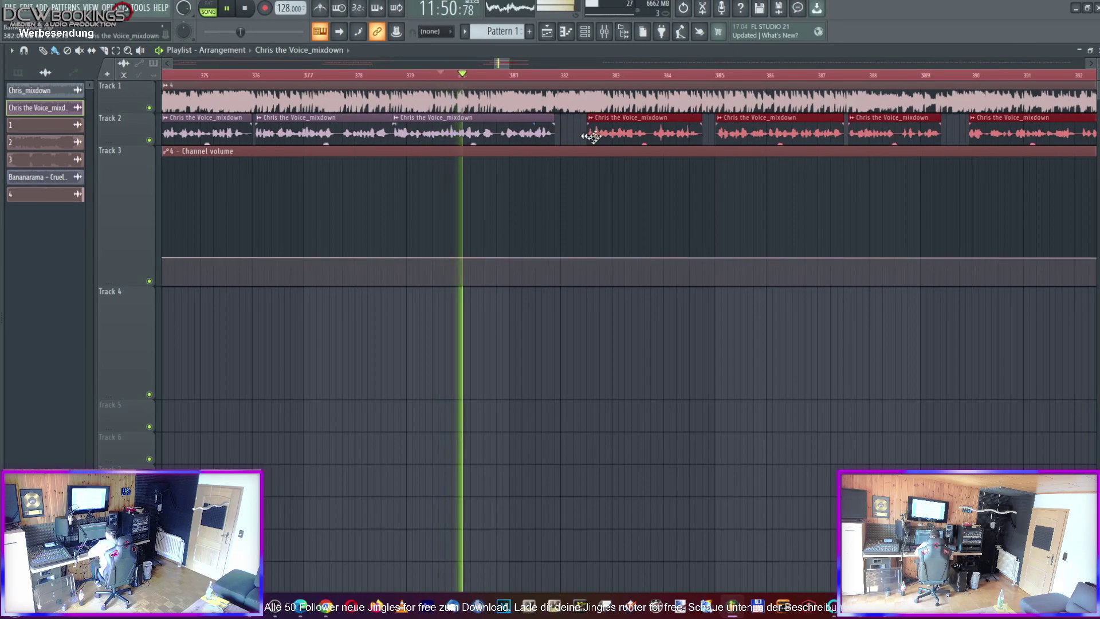
pyautogui.moveTo(792, 386); pyautogui.dragTo(951, 343)
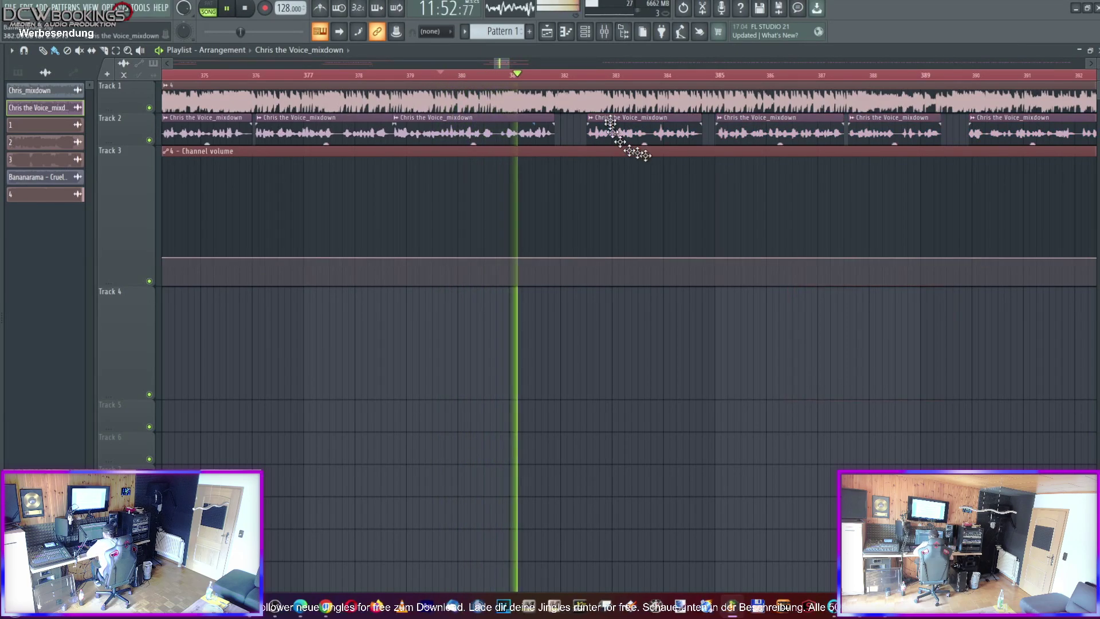
# Move the first three relocated voice clips earlier, starting at about bar 382, so each closely follows the clip before it
pyautogui.moveTo(612, 122); pyautogui.dragTo(588, 123)
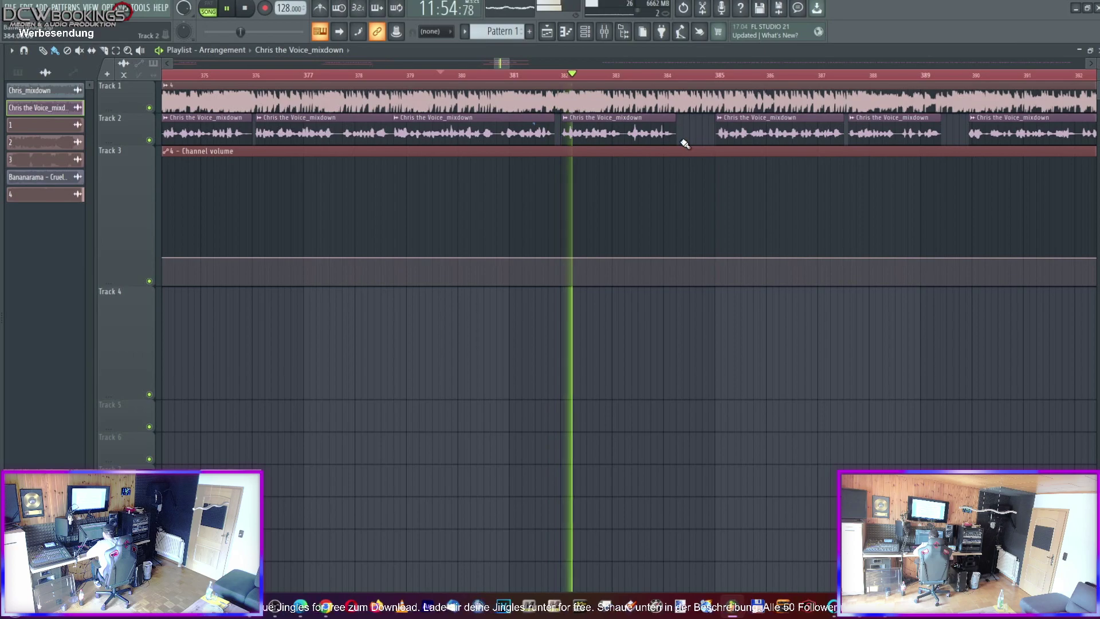
pyautogui.moveTo(732, 139)
pyautogui.mouseDown()
pyautogui.moveTo(708, 137)
pyautogui.moveTo(739, 129)
pyautogui.mouseUp()
pyautogui.click(622, 75)
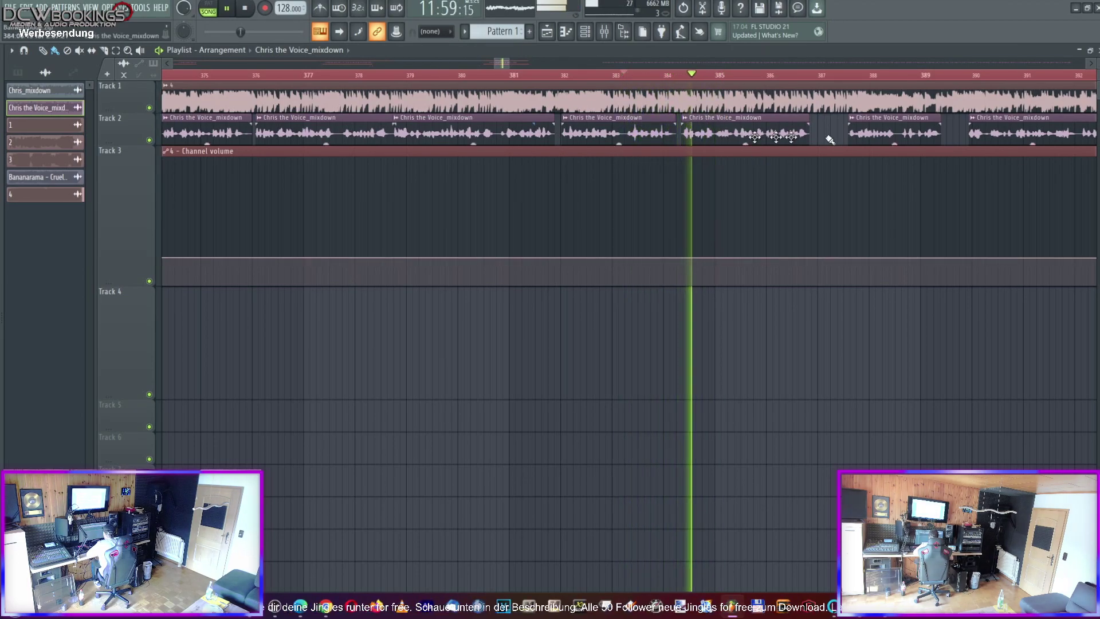
pyautogui.moveTo(871, 131); pyautogui.dragTo(837, 136)
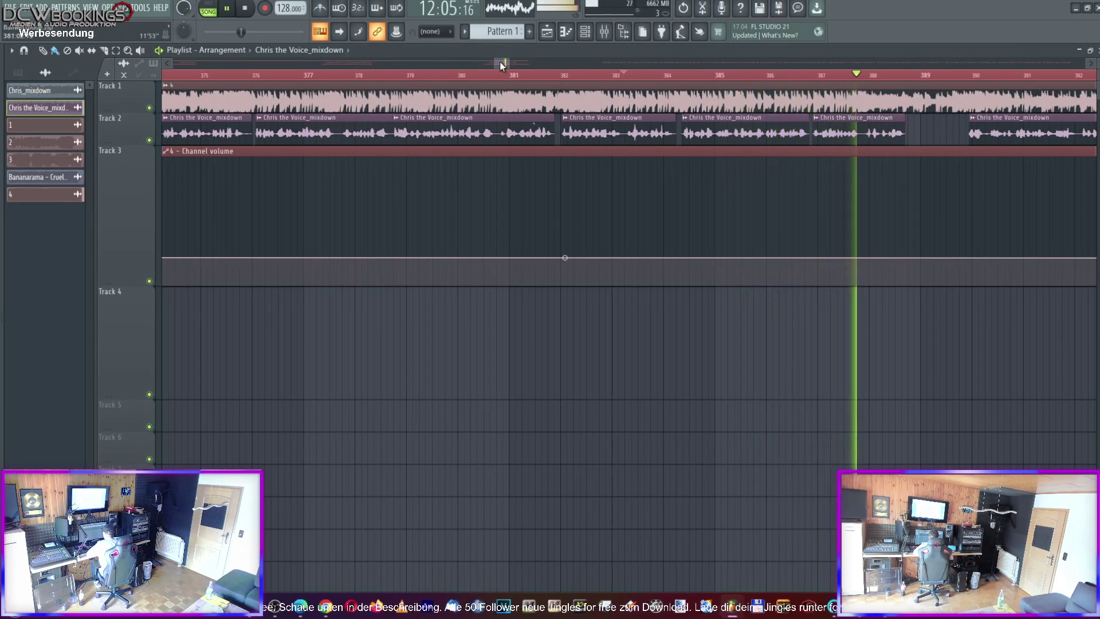
# Slice the voice clip at about bar 388 and nudge its second part slightly earlier, replaying the passage
pyautogui.moveTo(500, 65); pyautogui.dragTo(505, 64)
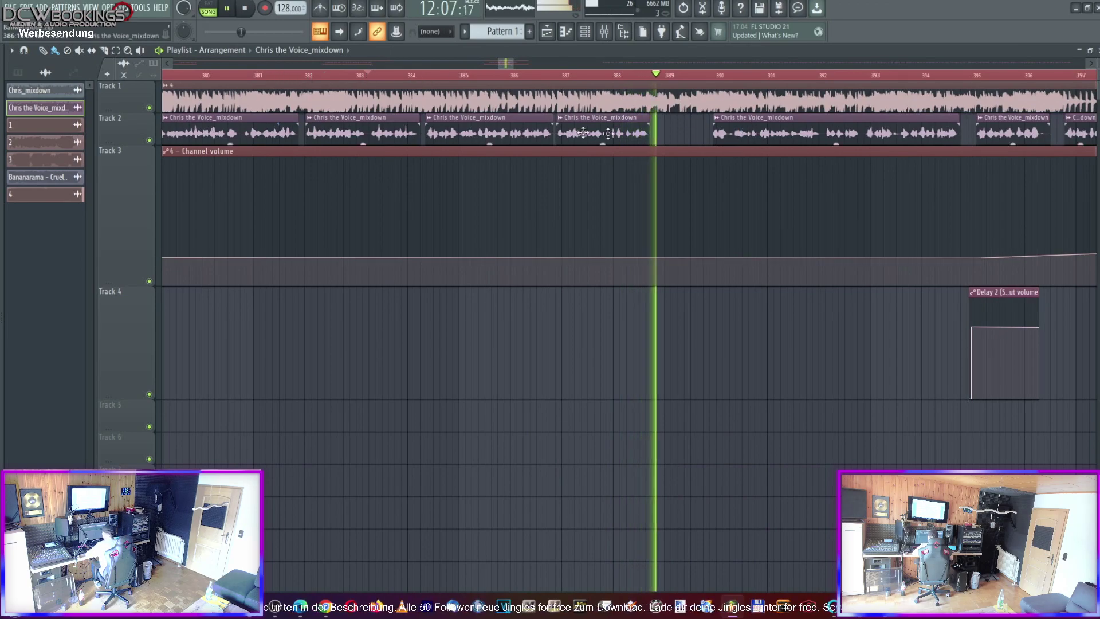
pyautogui.click(579, 172)
pyautogui.click(577, 73)
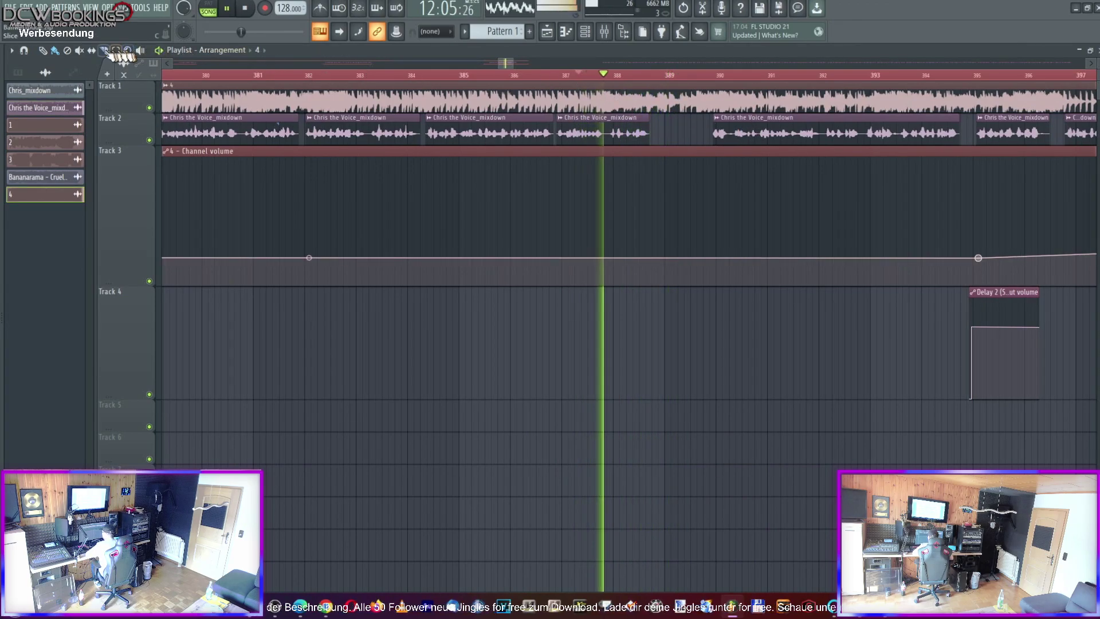
pyautogui.click(612, 131)
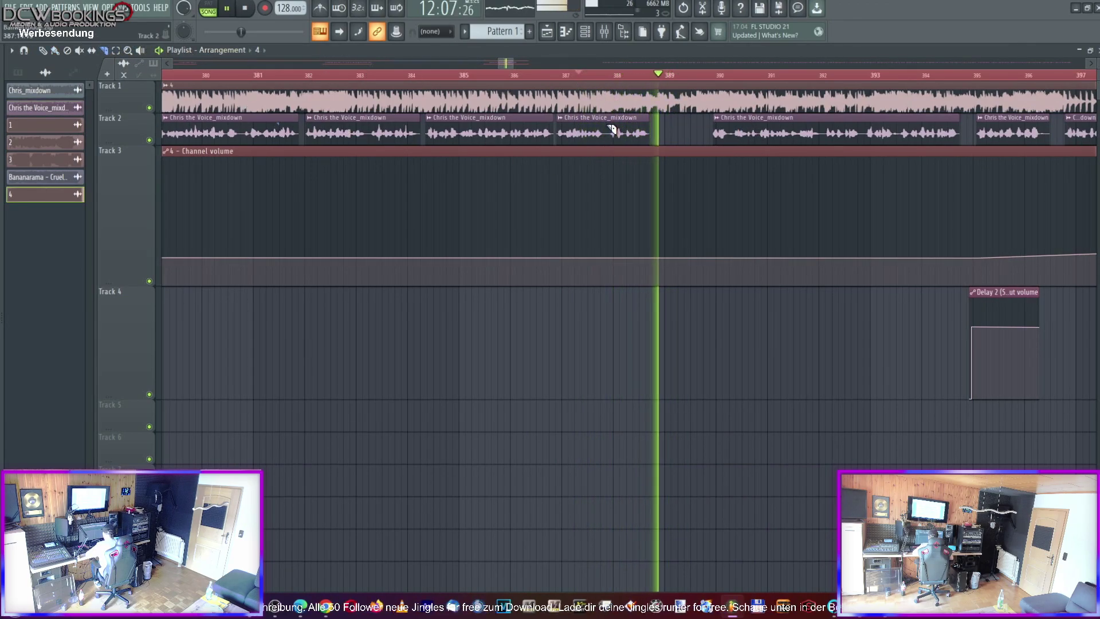
pyautogui.click(483, 76)
pyautogui.moveTo(631, 132); pyautogui.dragTo(627, 132)
# Pull the next long voice clip forward to just before bar 389 and move the Delay 2 input volume automation clip to about bar 403
pyautogui.moveTo(753, 136); pyautogui.dragTo(705, 134)
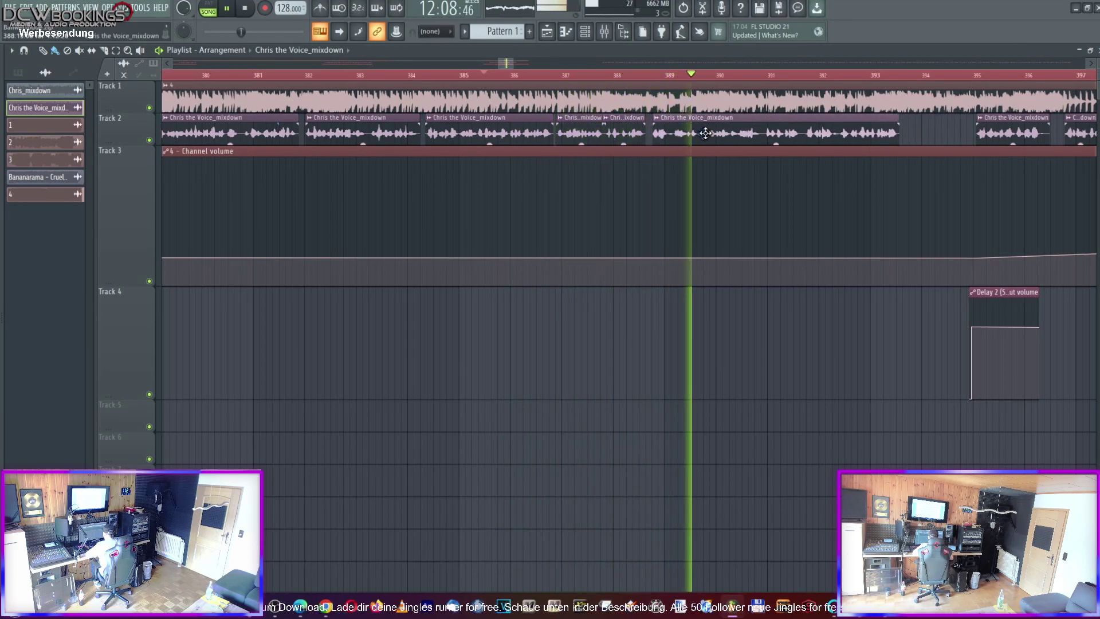
pyautogui.click(604, 75)
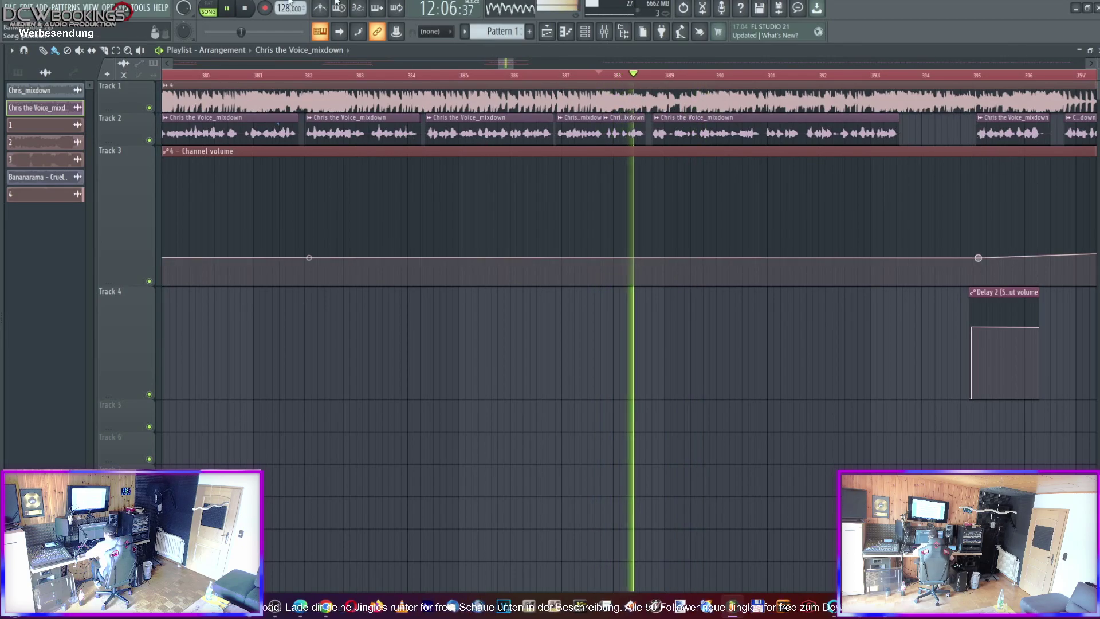
pyautogui.moveTo(972, 299); pyautogui.dragTo(1061, 299)
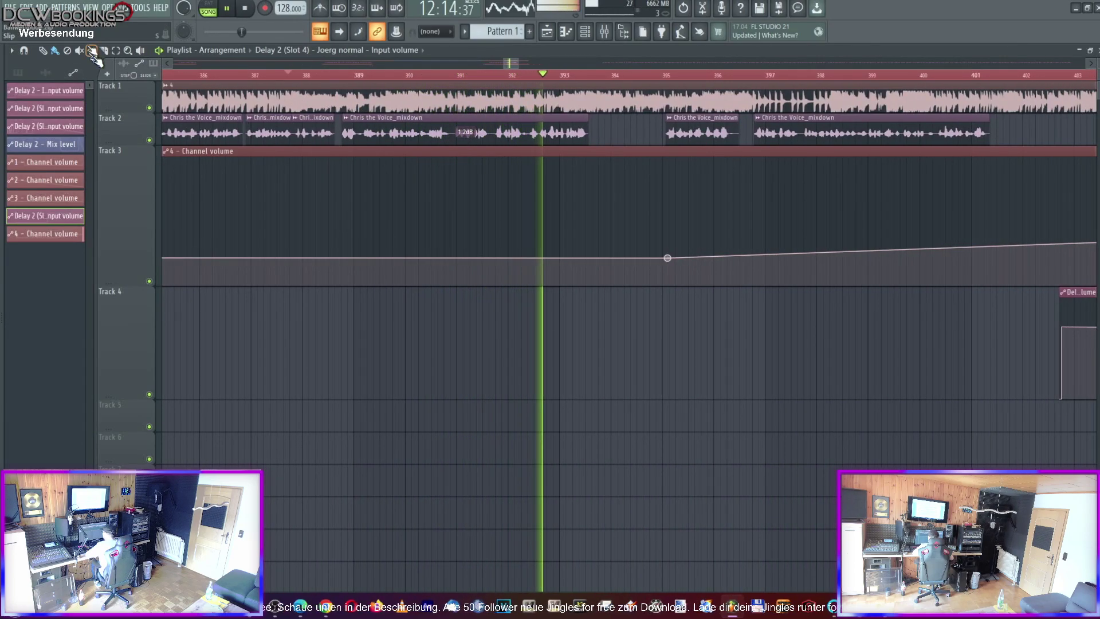
# Move the short voice clip near bar 395 earlier to about bar 393.5, directly behind the long clip, auditioning the transition
pyautogui.moveTo(691, 132); pyautogui.dragTo(654, 132)
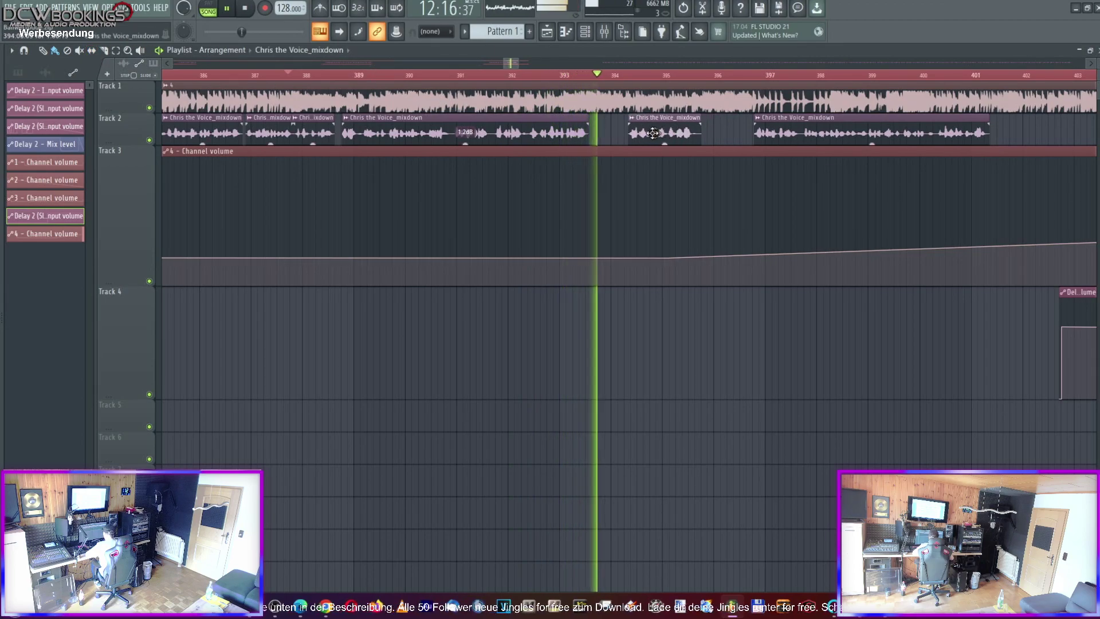
pyautogui.click(653, 132)
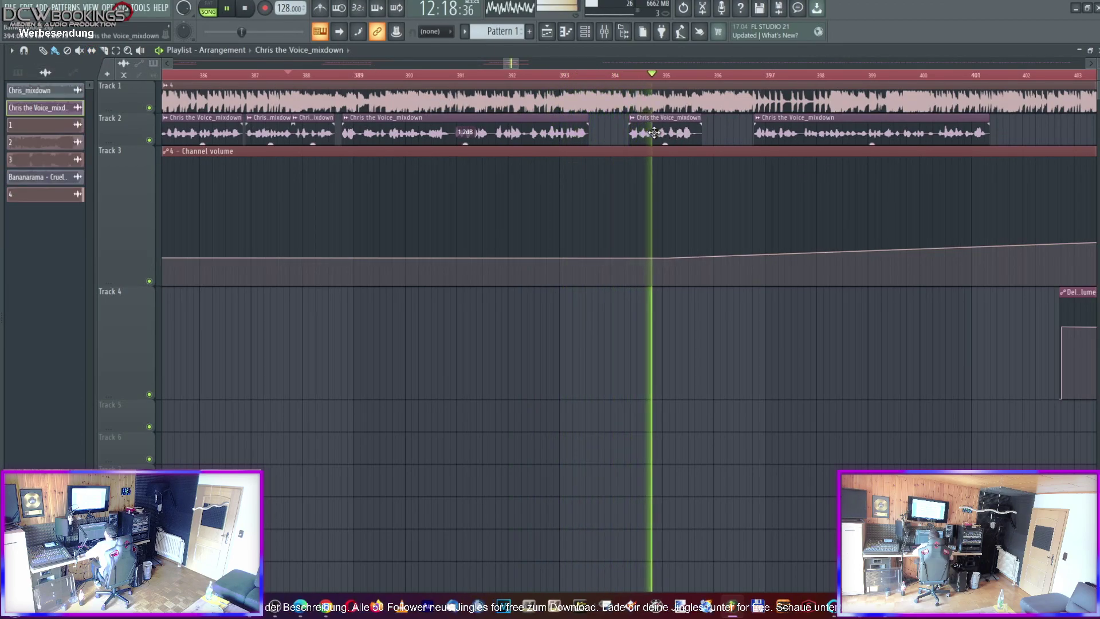
pyautogui.click(472, 77)
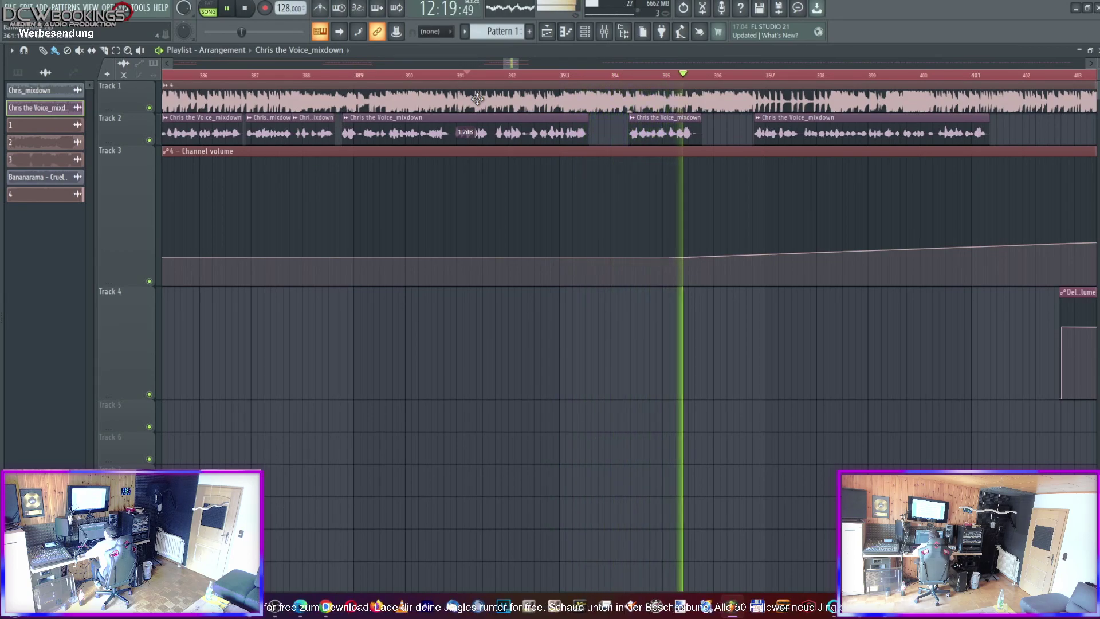
pyautogui.click(532, 75)
pyautogui.moveTo(656, 133); pyautogui.dragTo(615, 137)
# Move the voice clip near bar 397 earlier to about bar 395, right behind the short clip, and check its timing by ear
pyautogui.click(560, 75)
pyautogui.moveTo(795, 138); pyautogui.dragTo(714, 138)
pyautogui.click(591, 75)
pyautogui.moveTo(717, 133); pyautogui.dragTo(713, 133)
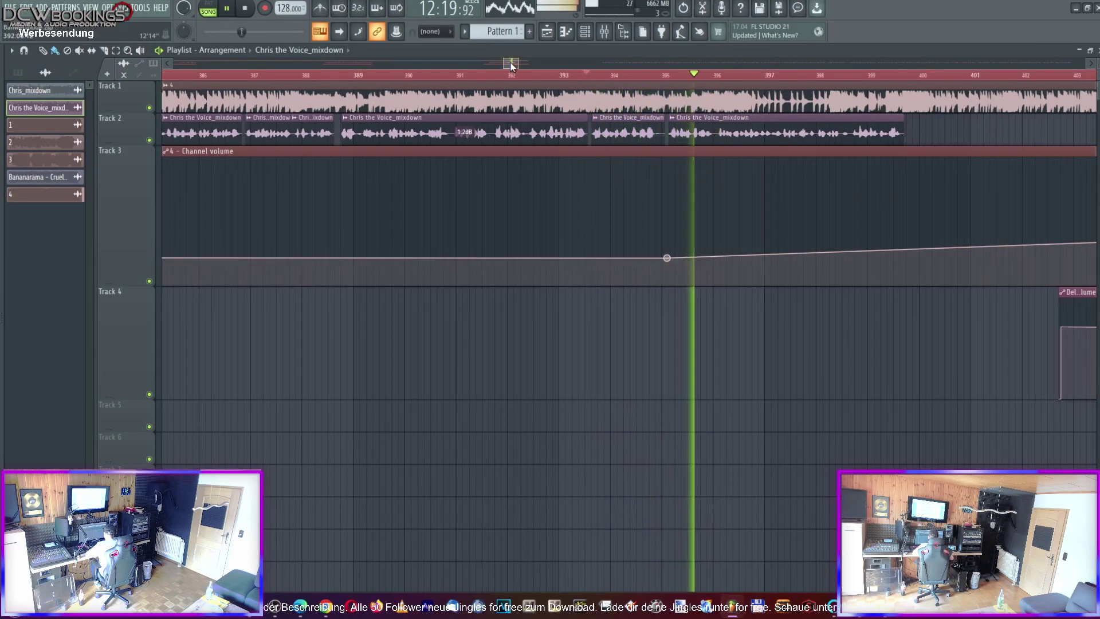
# Slice the last voice clip at about bar 396 and raise the gain of its second part
pyautogui.hscroll(3, 512, 66)
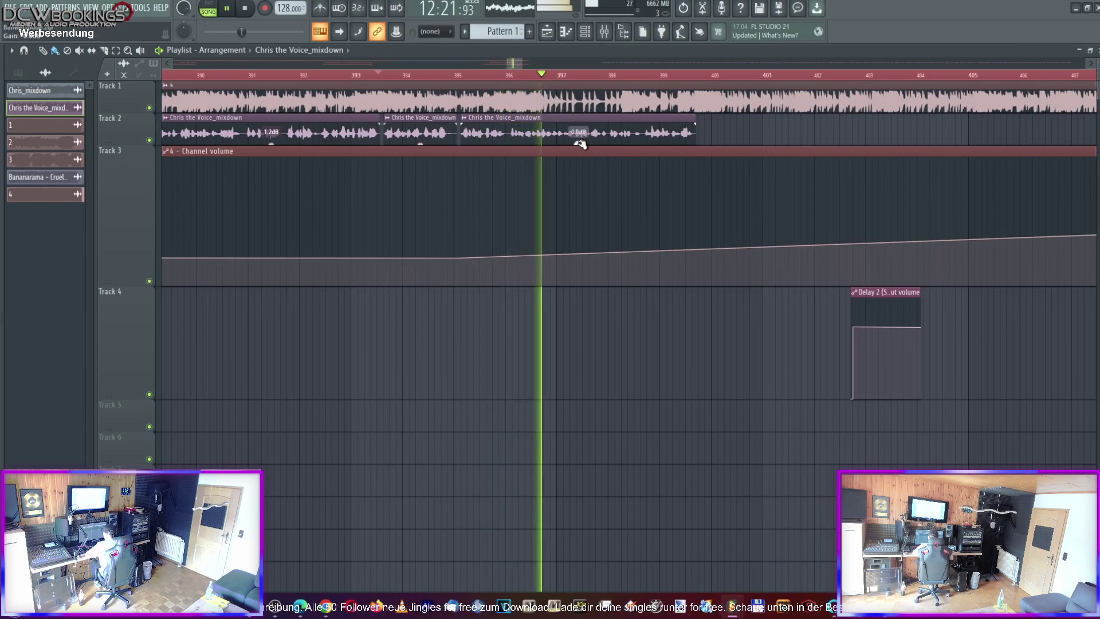
pyautogui.click(509, 132)
pyautogui.press('b')
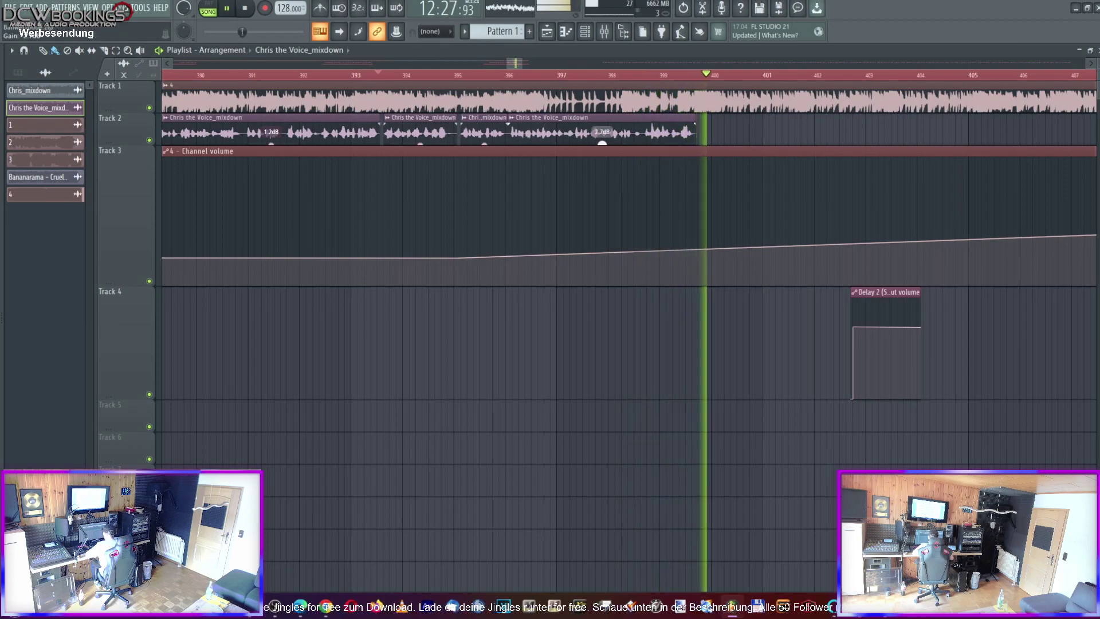
# Slice the last voice clip at about bar 398.5 and pull its second part slightly earlier, auditioning the transition
pyautogui.click(461, 75)
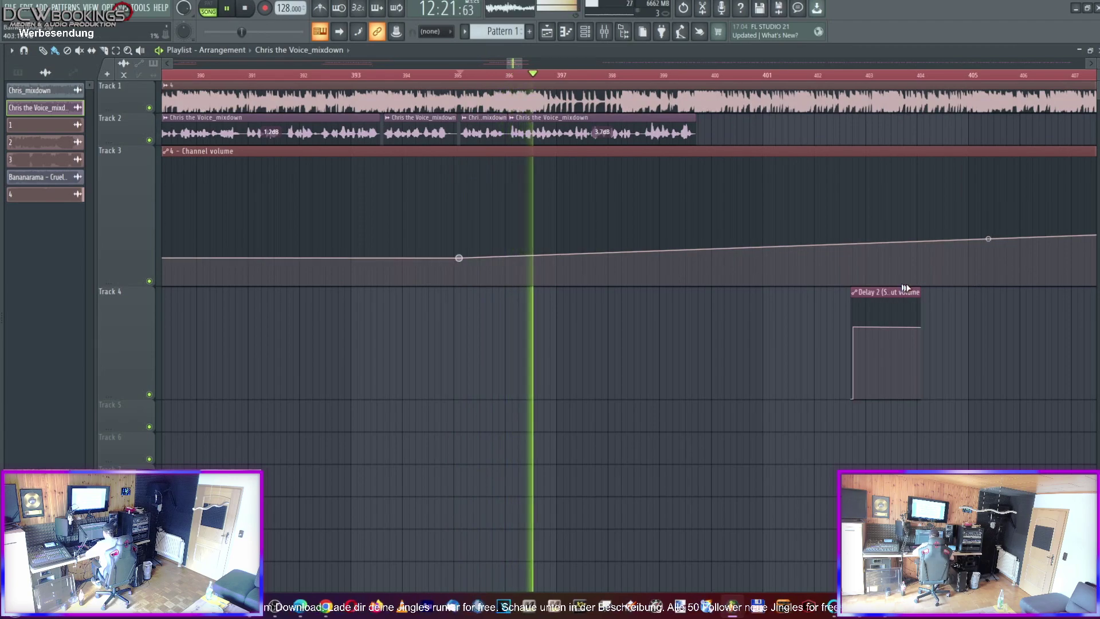
pyautogui.click(477, 75)
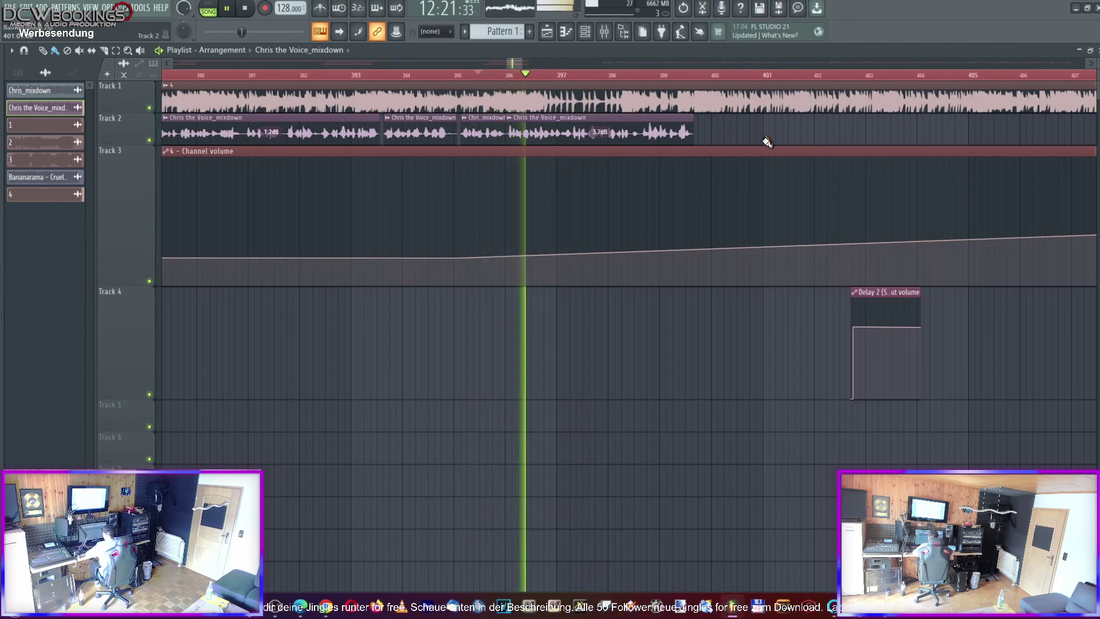
pyautogui.click(643, 138)
pyautogui.press('space')
pyautogui.press('space')
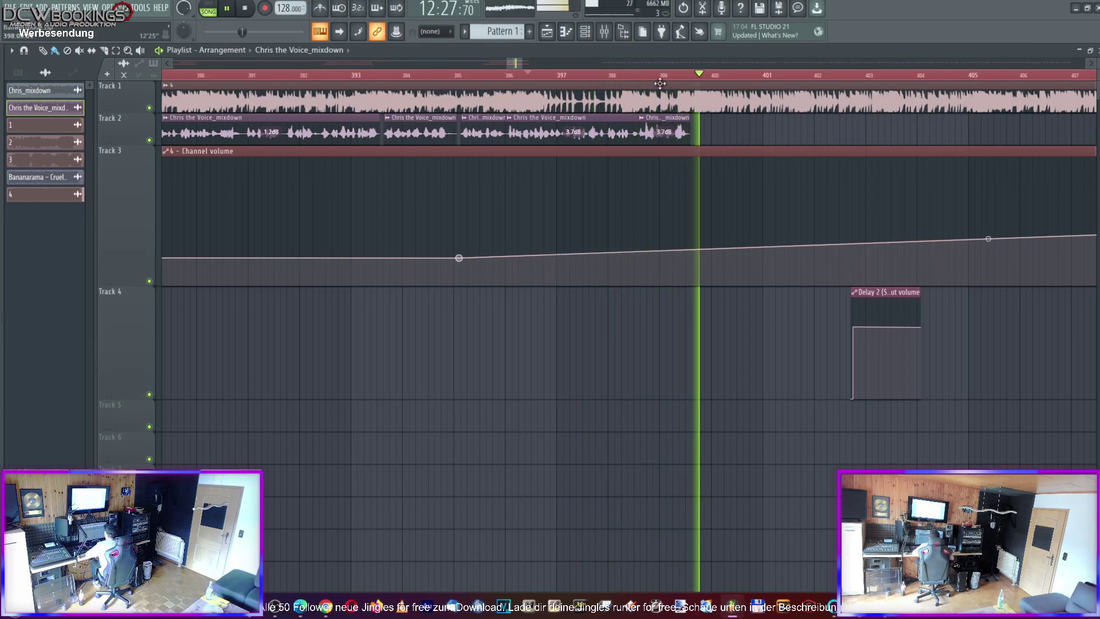
pyautogui.click(204, 75)
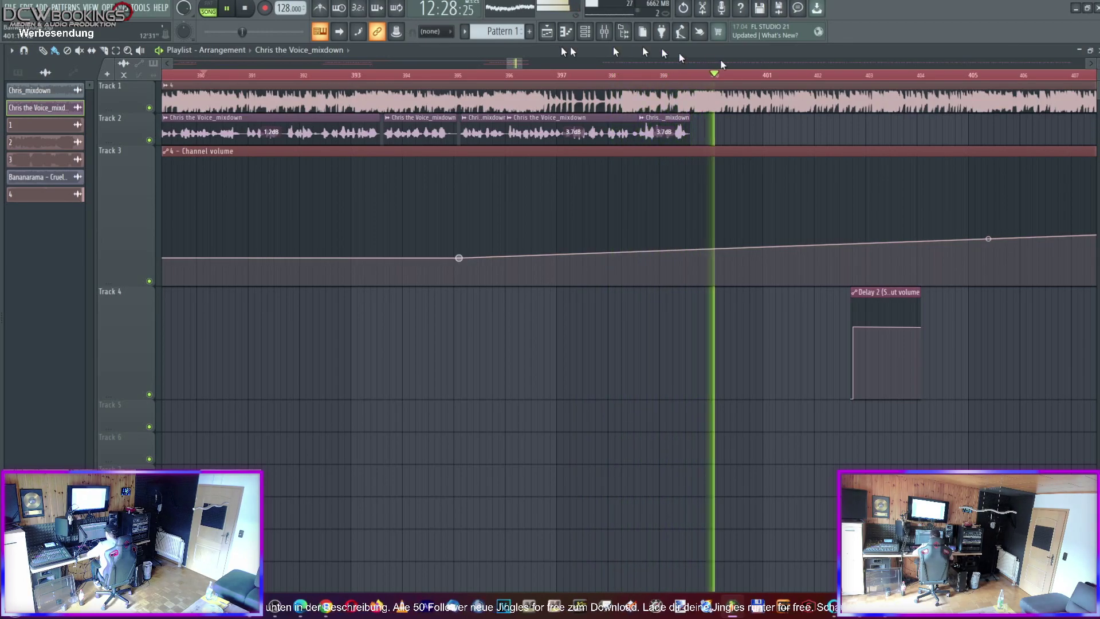
# Move the next two voice clips from about bar 501 to about bar 399.7, right behind the last placed clip, and audition the join
pyautogui.moveTo(517, 64); pyautogui.dragTo(611, 62)
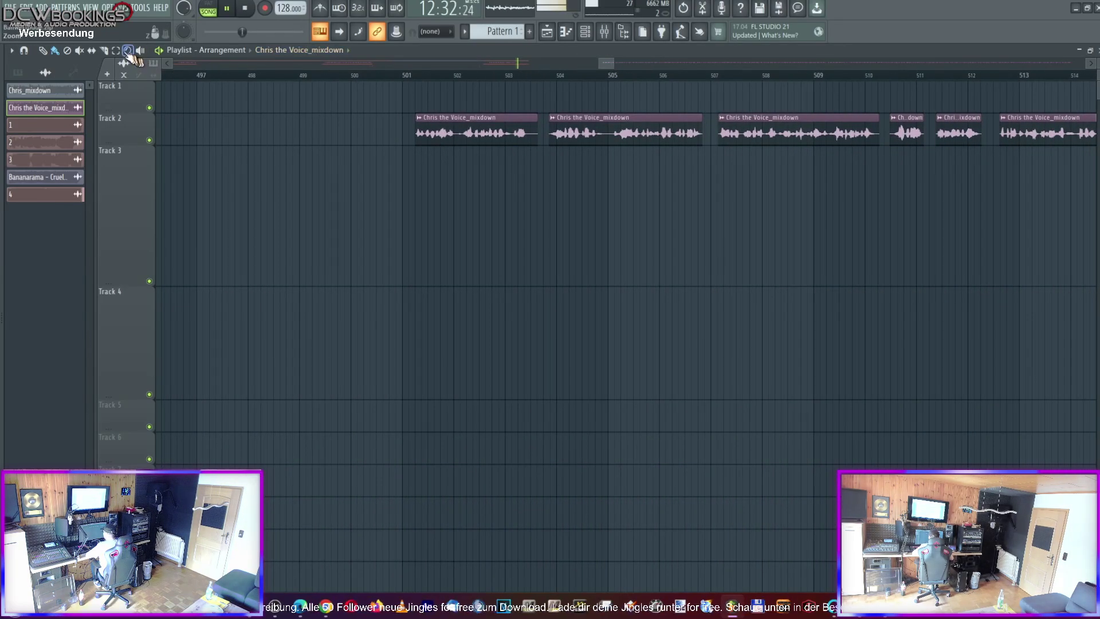
pyautogui.moveTo(410, 139); pyautogui.dragTo(600, 139)
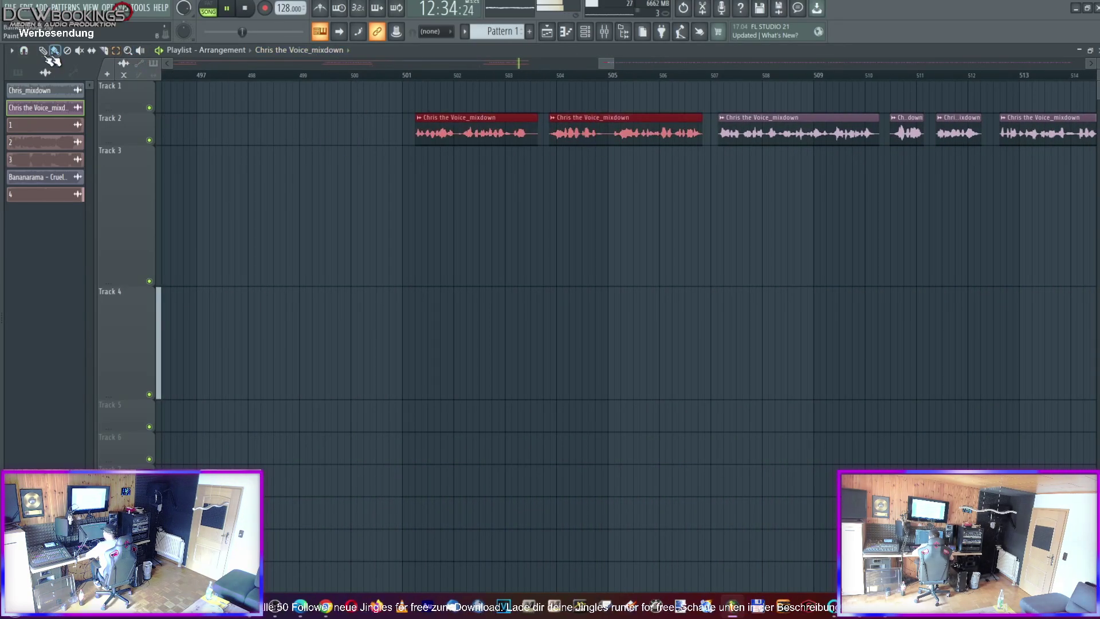
pyautogui.rightClick(435, 142)
pyautogui.hscroll(-5, 435, 141)
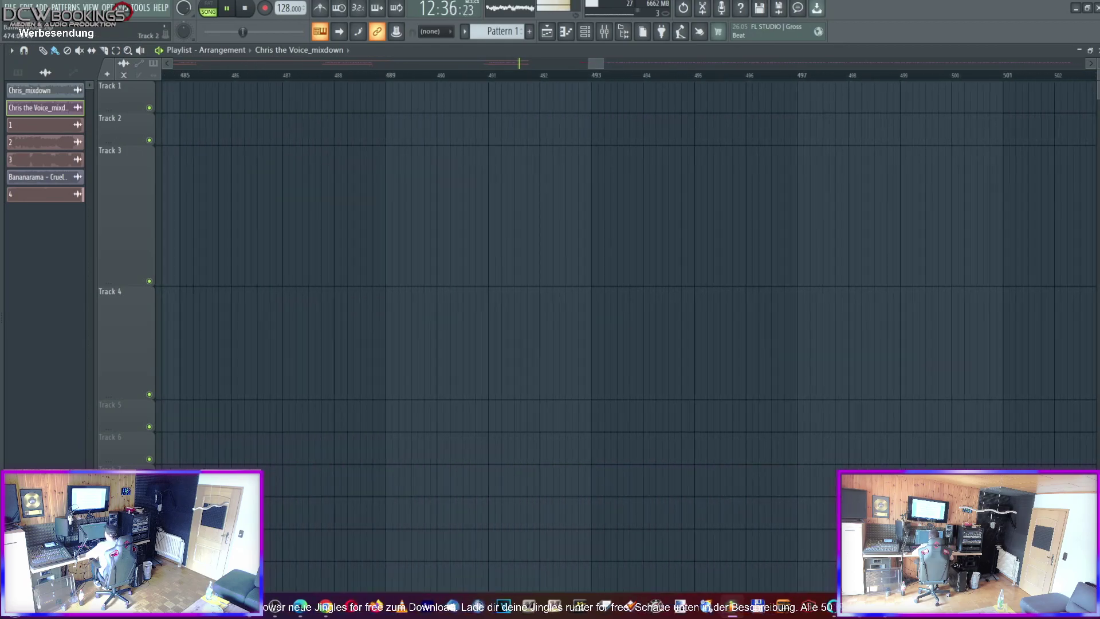
pyautogui.hscroll(-7, 627, 275)
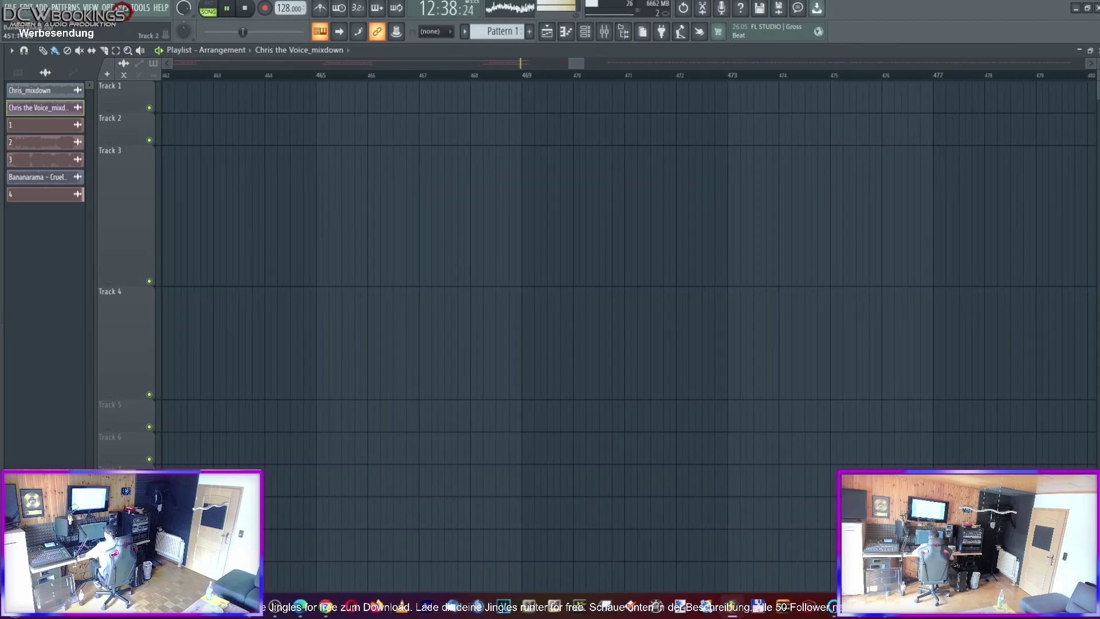
pyautogui.hscroll(-7, 627, 275)
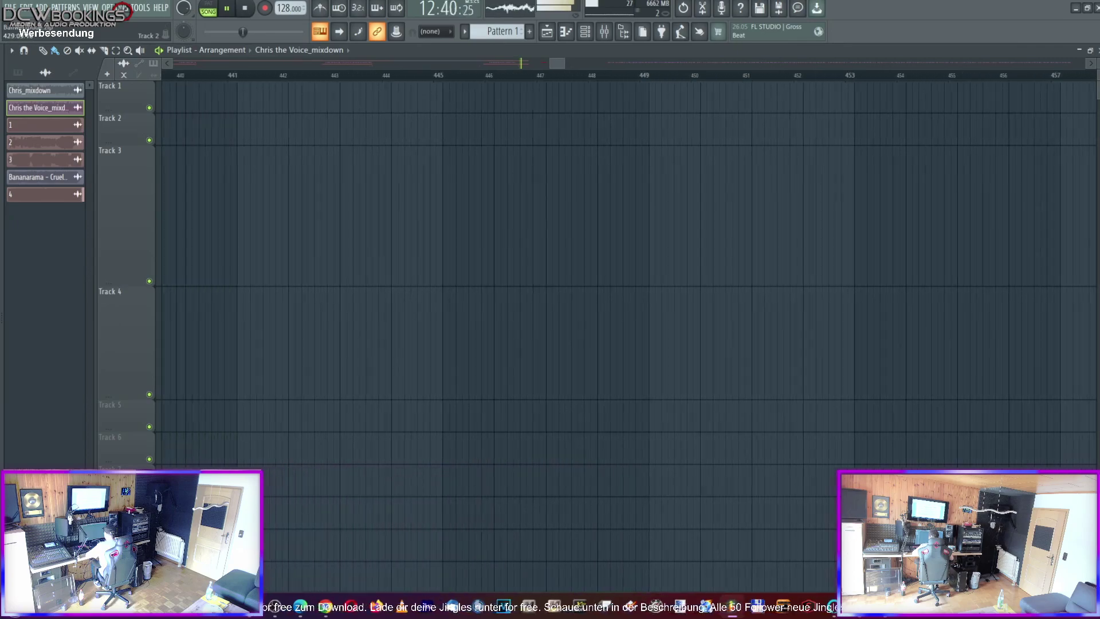
pyautogui.hscroll(-7, 627, 275)
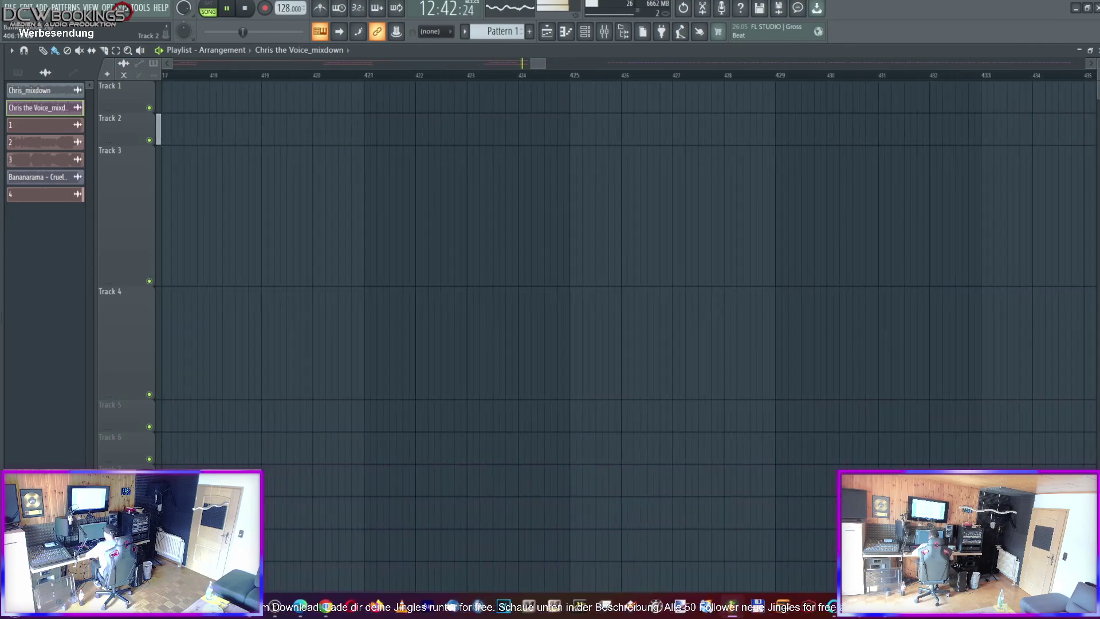
pyautogui.hscroll(-5, 627, 274)
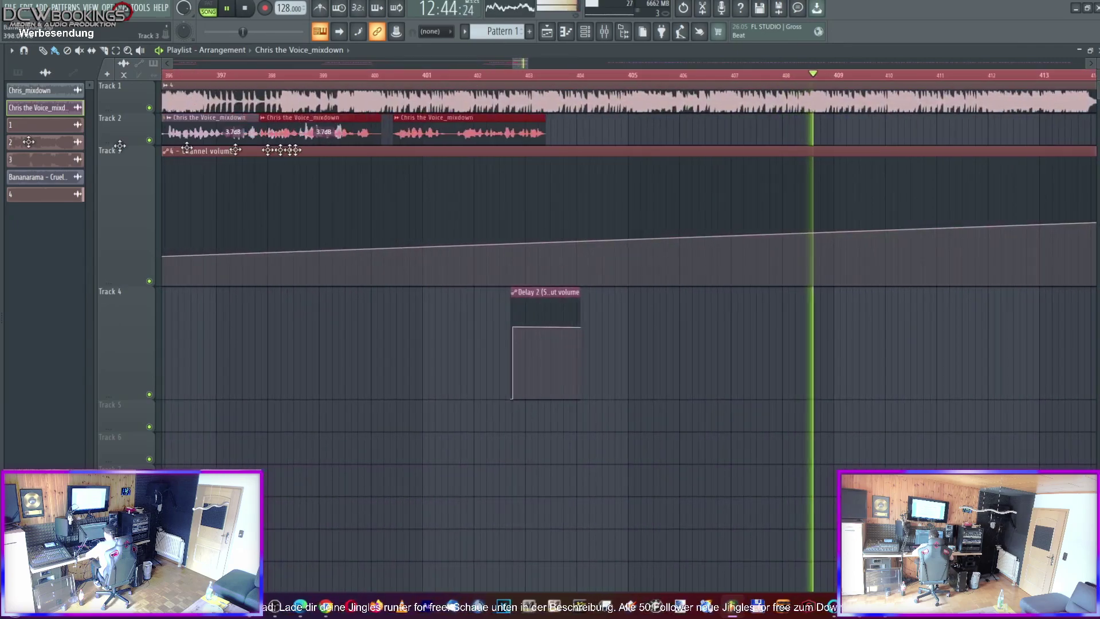
pyautogui.moveTo(461, 110); pyautogui.dragTo(392, 110)
pyautogui.click(270, 74)
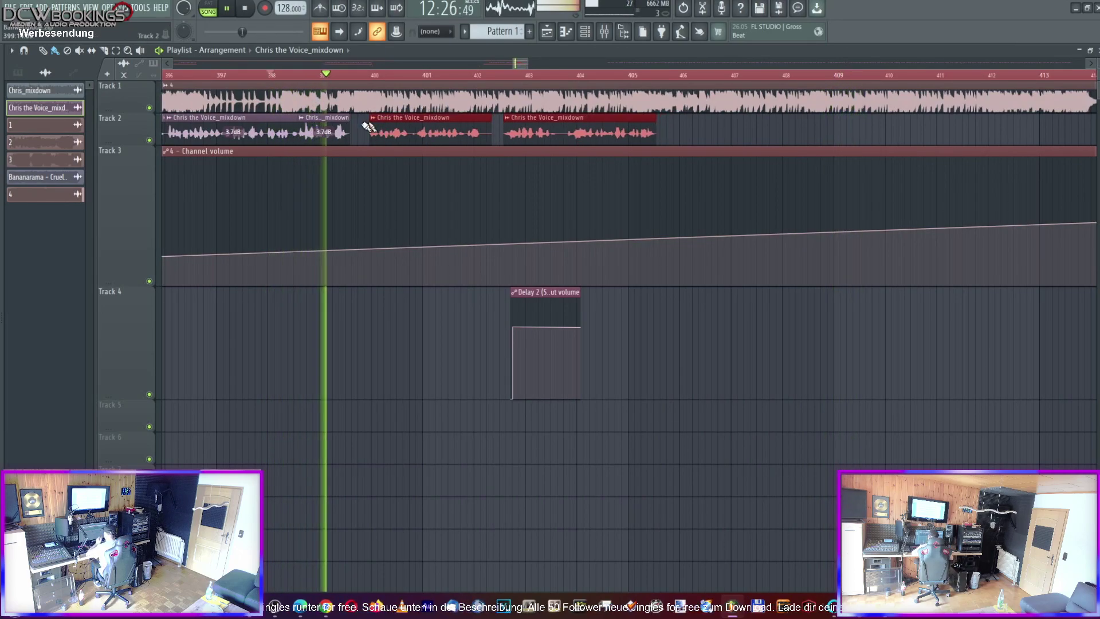
pyautogui.moveTo(397, 133); pyautogui.dragTo(386, 136)
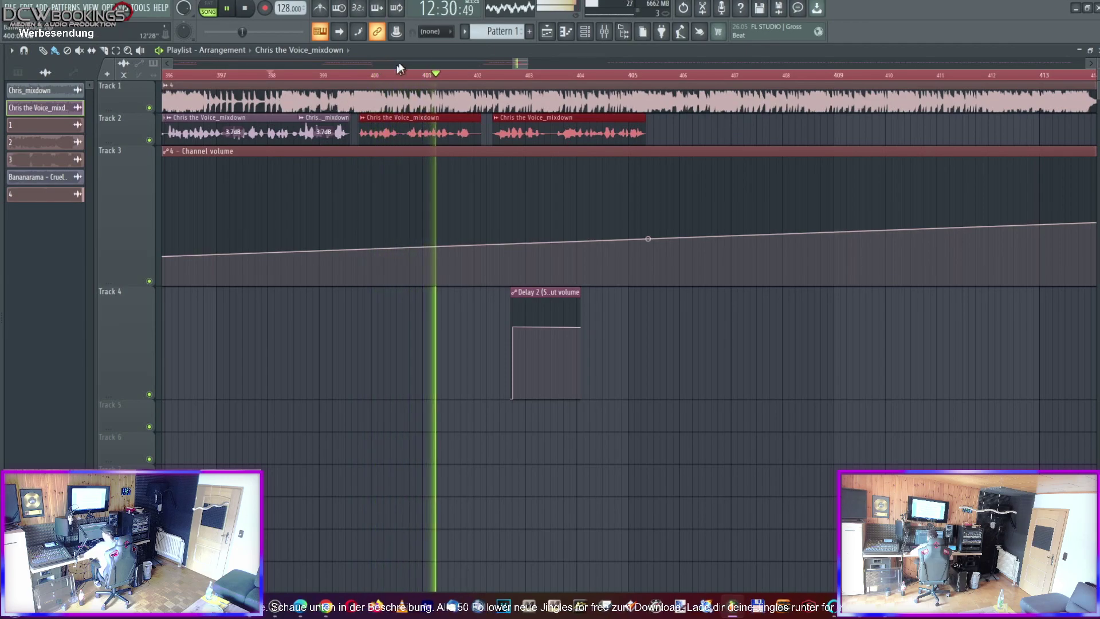
pyautogui.moveTo(517, 63); pyautogui.dragTo(517, 63)
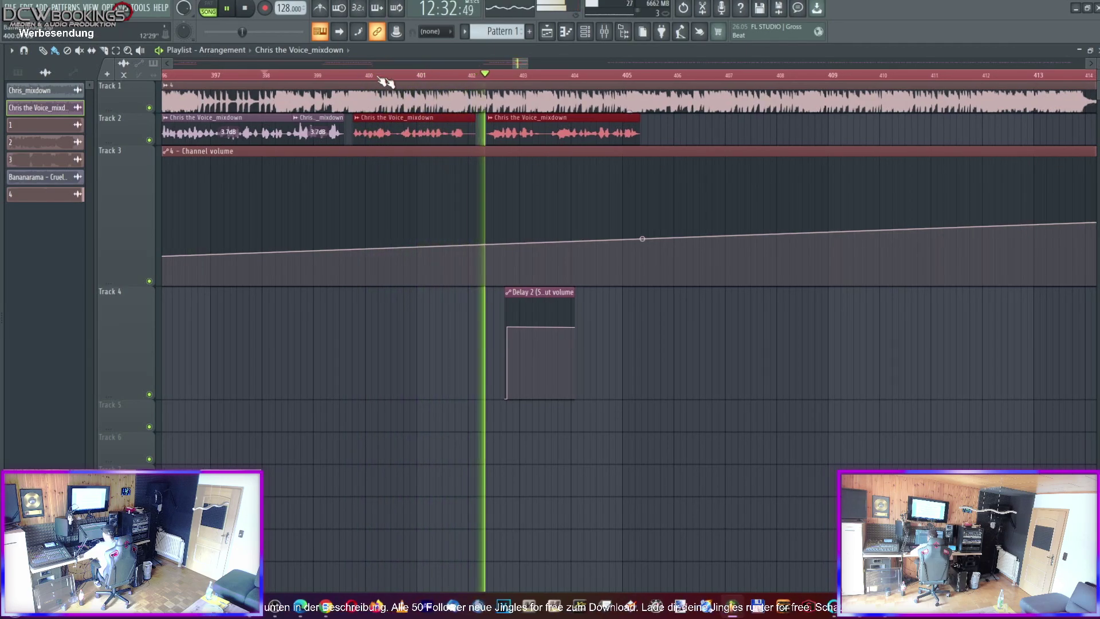
pyautogui.click(319, 76)
# Move the Delay 2 input volume clip to about bar 410 and the second new voice clip to about bar 504, before the unused clips
pyautogui.moveTo(514, 295); pyautogui.dragTo(898, 295)
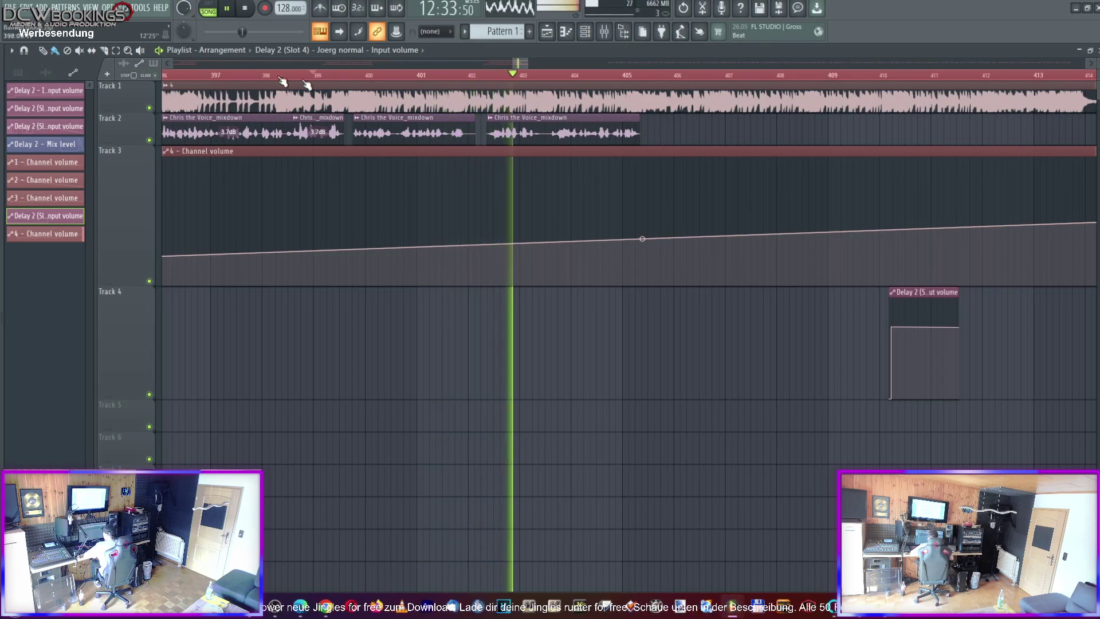
pyautogui.moveTo(504, 128); pyautogui.dragTo(990, 164)
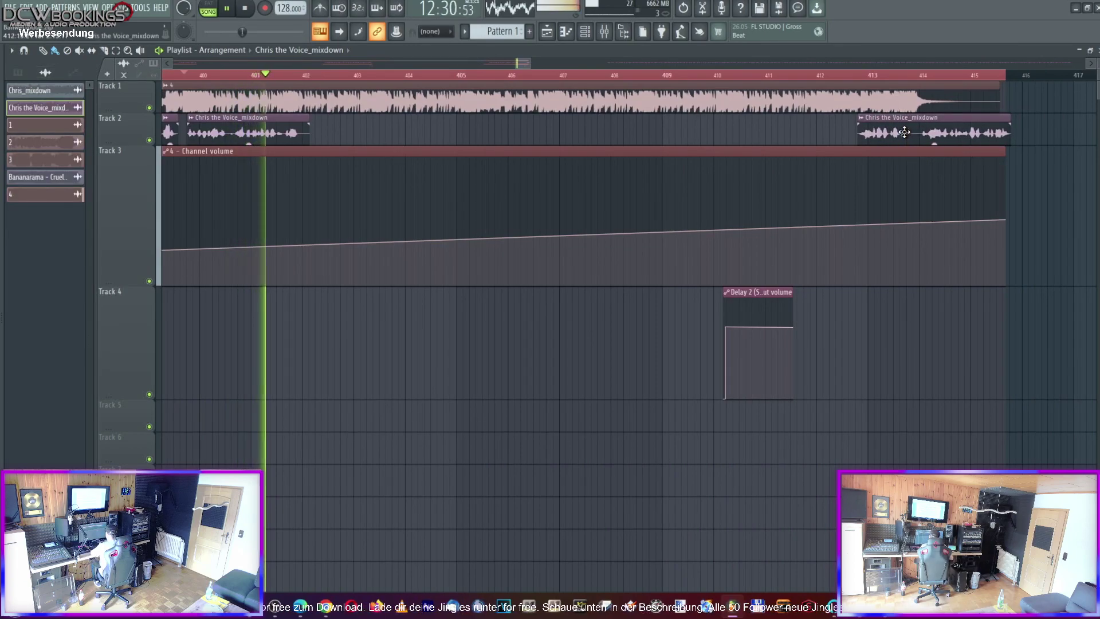
pyautogui.press('Delete')
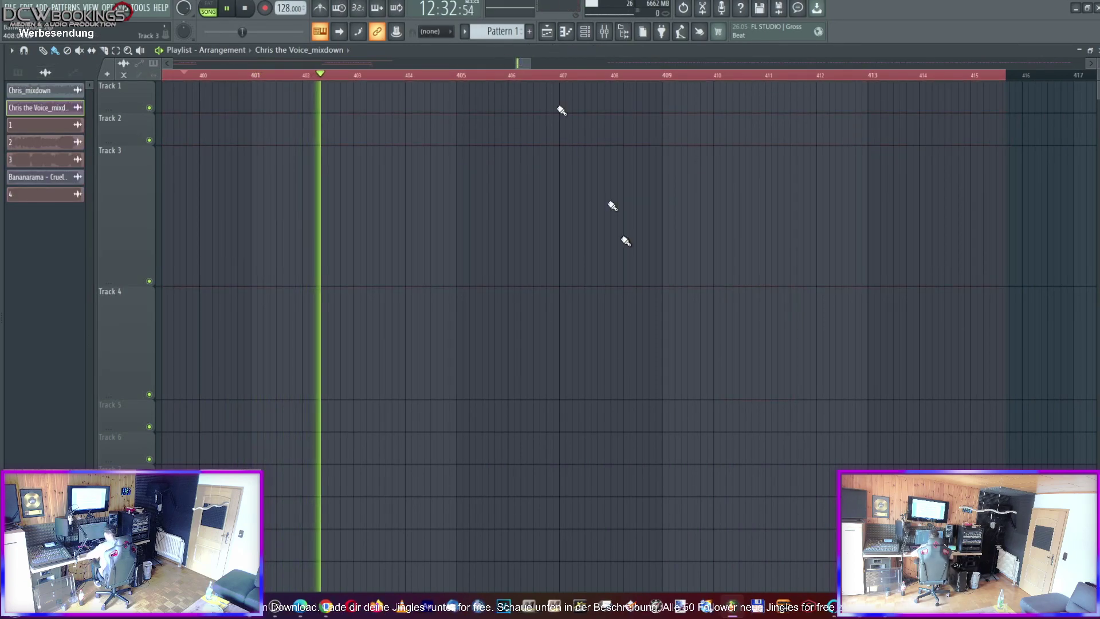
pyautogui.hotkey('ctrl', 'z')
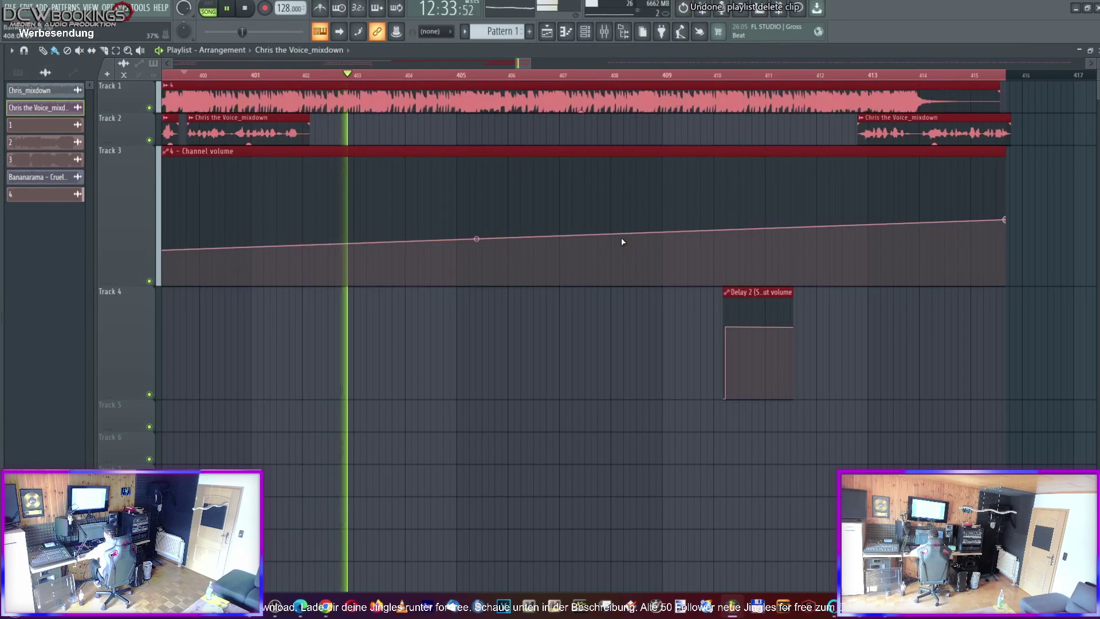
pyautogui.click(1082, 178)
pyautogui.moveTo(970, 130); pyautogui.dragTo(1097, 131)
pyautogui.moveTo(533, 63); pyautogui.dragTo(594, 64)
pyautogui.moveTo(275, 130); pyautogui.dragTo(812, 123)
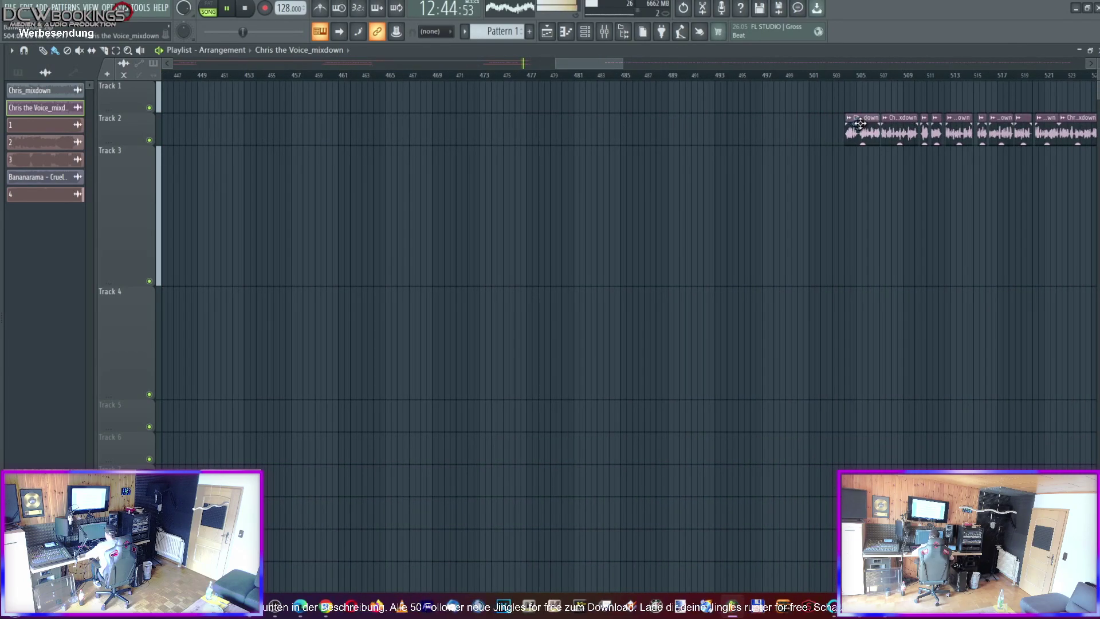
# Try the Delay 2 input volume clip at about bar 401.7, under the end of the last voice clip, checking it by ear
pyautogui.moveTo(573, 63); pyautogui.dragTo(520, 55)
pyautogui.click(483, 80)
pyautogui.click(524, 74)
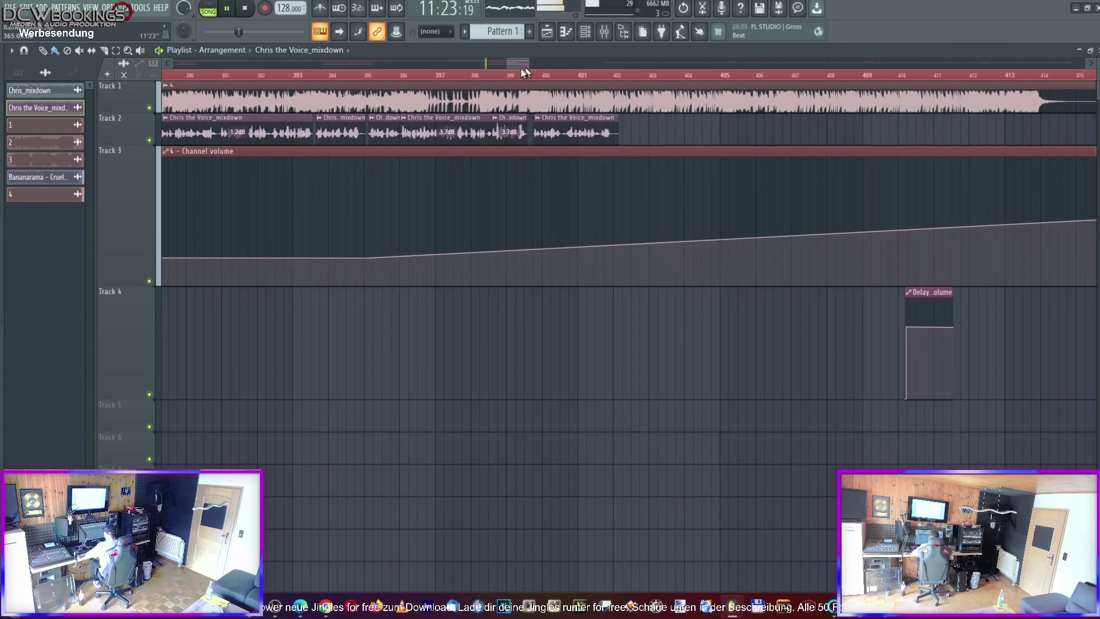
pyautogui.moveTo(917, 291); pyautogui.dragTo(622, 293)
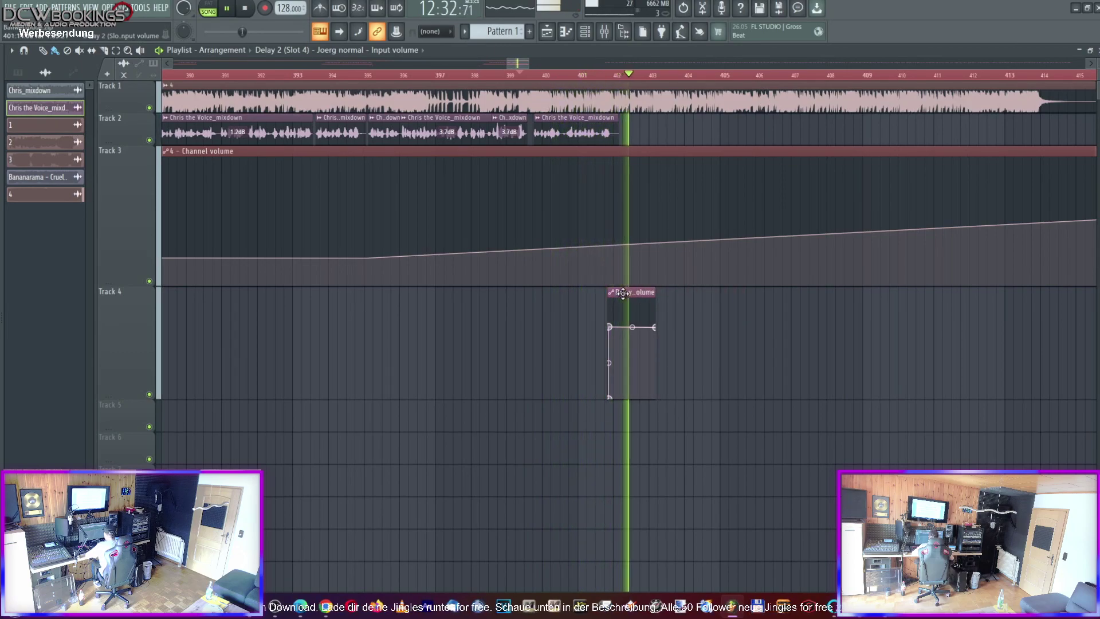
pyautogui.moveTo(623, 292); pyautogui.dragTo(617, 292)
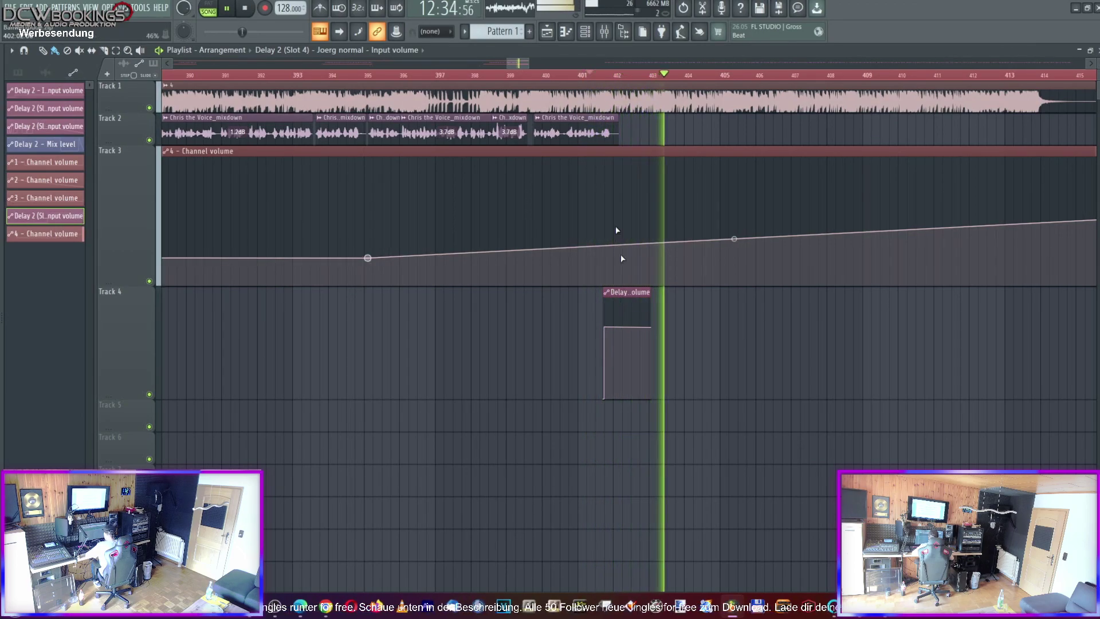
pyautogui.click(563, 77)
pyautogui.moveTo(629, 293); pyautogui.dragTo(631, 293)
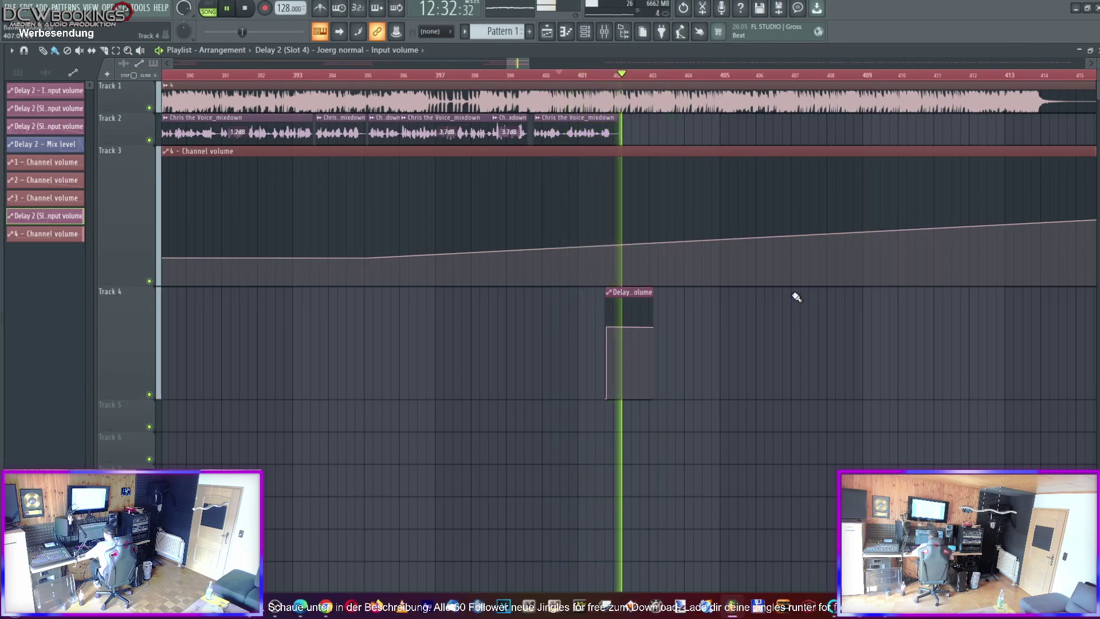
pyautogui.press('space')
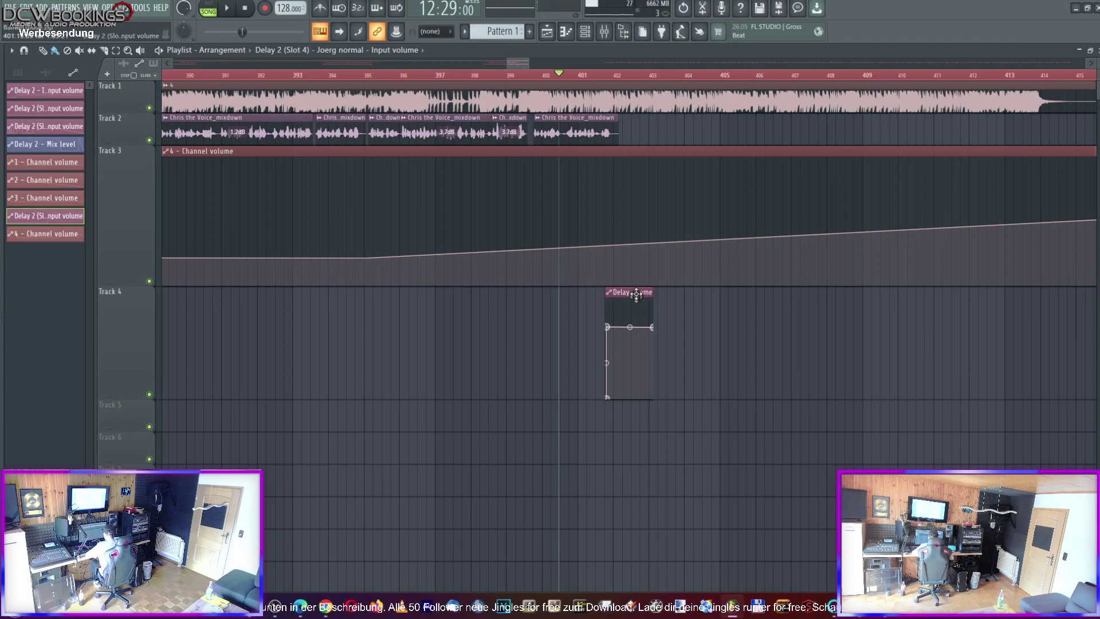
# Delete the Delay 2 input volume automation clip beneath the end of the last voice clip
pyautogui.rightClick(635, 295)
pyautogui.press('space')
pyautogui.press('space')
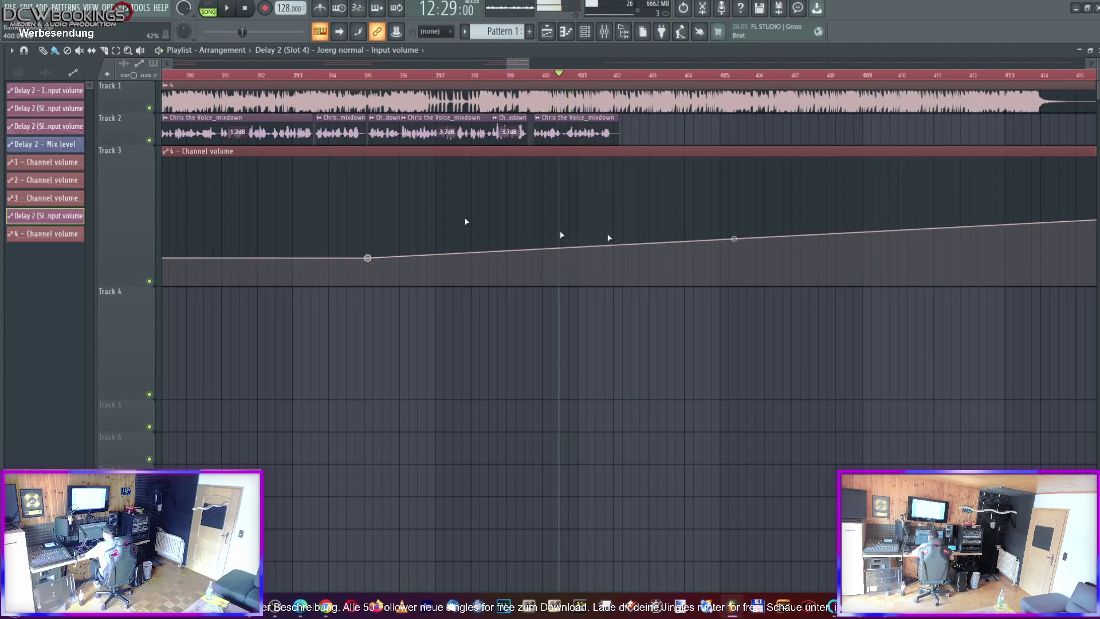
# Shorten the 4 - Channel volume automation to about bar 403.5, keeping it low until about bar 402 before rising to its end
pyautogui.moveTo(521, 63); pyautogui.dragTo(528, 63)
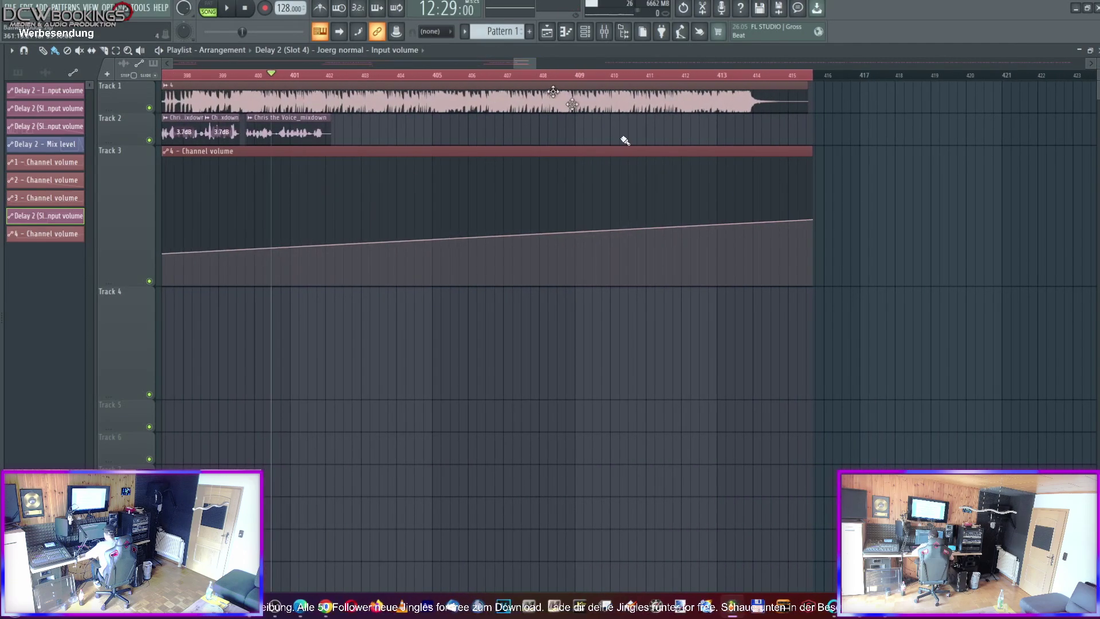
pyautogui.moveTo(812, 222); pyautogui.dragTo(692, 216)
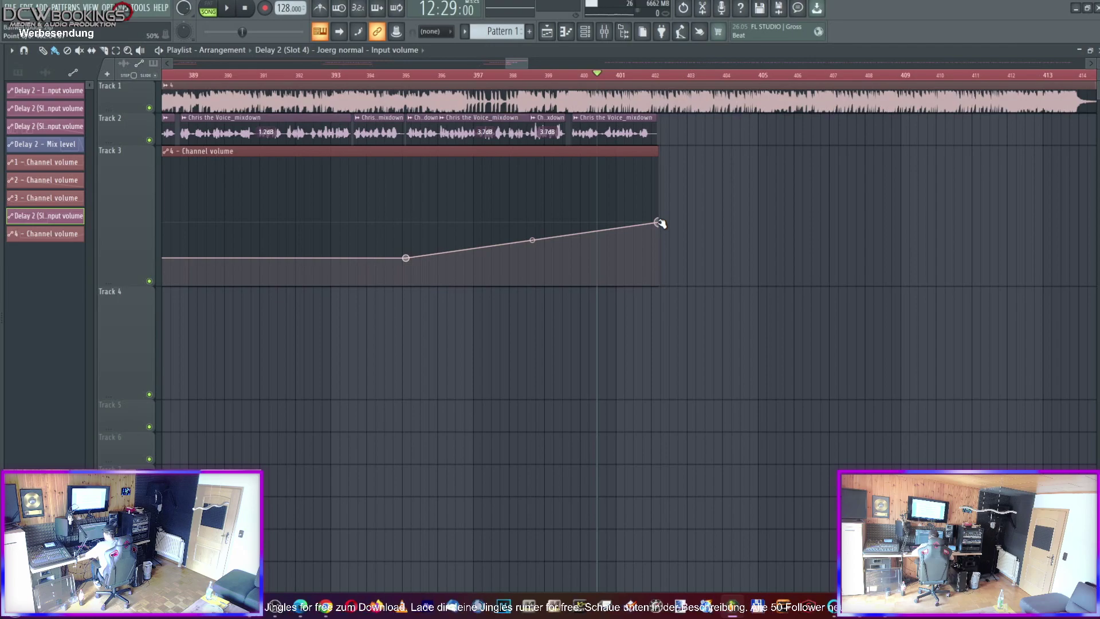
pyautogui.moveTo(659, 235); pyautogui.dragTo(735, 250)
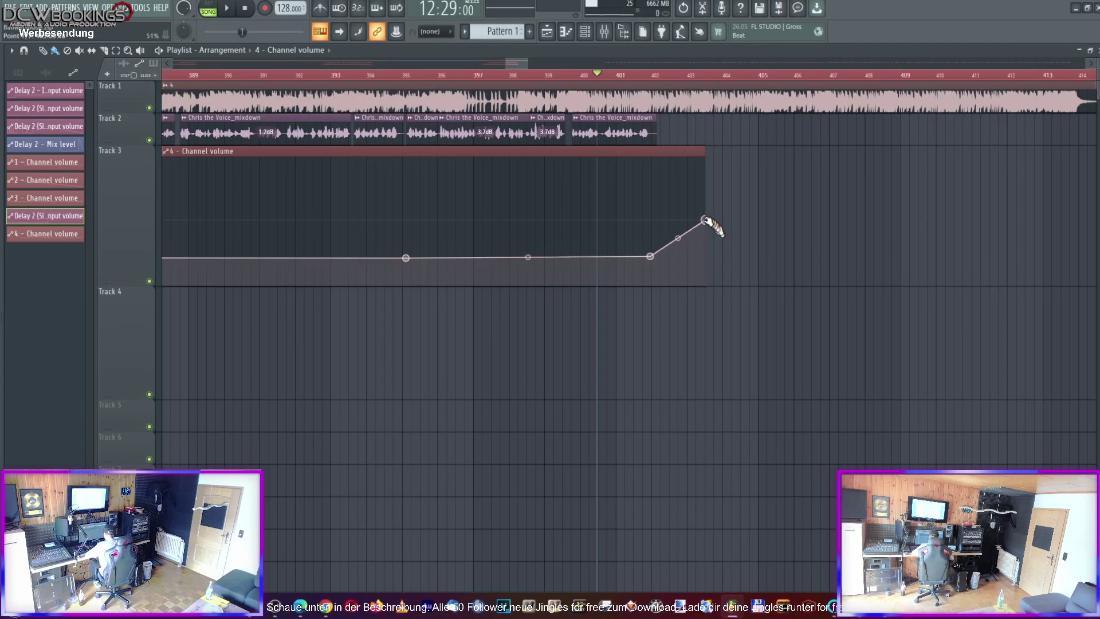
# Raise the automation's end point to the level before the voice and shift the final ramp to end at about bar 402, auditioning it
pyautogui.moveTo(530, 60)
pyautogui.mouseDown()
pyautogui.moveTo(518, 53)
pyautogui.moveTo(510, 65)
pyautogui.mouseUp()
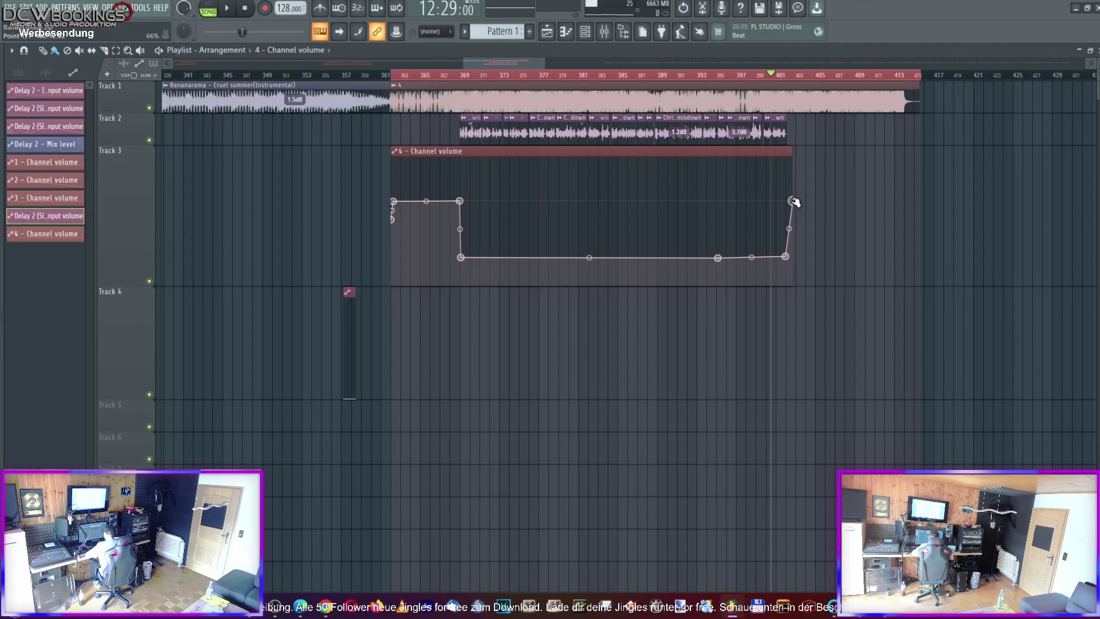
pyautogui.press('space')
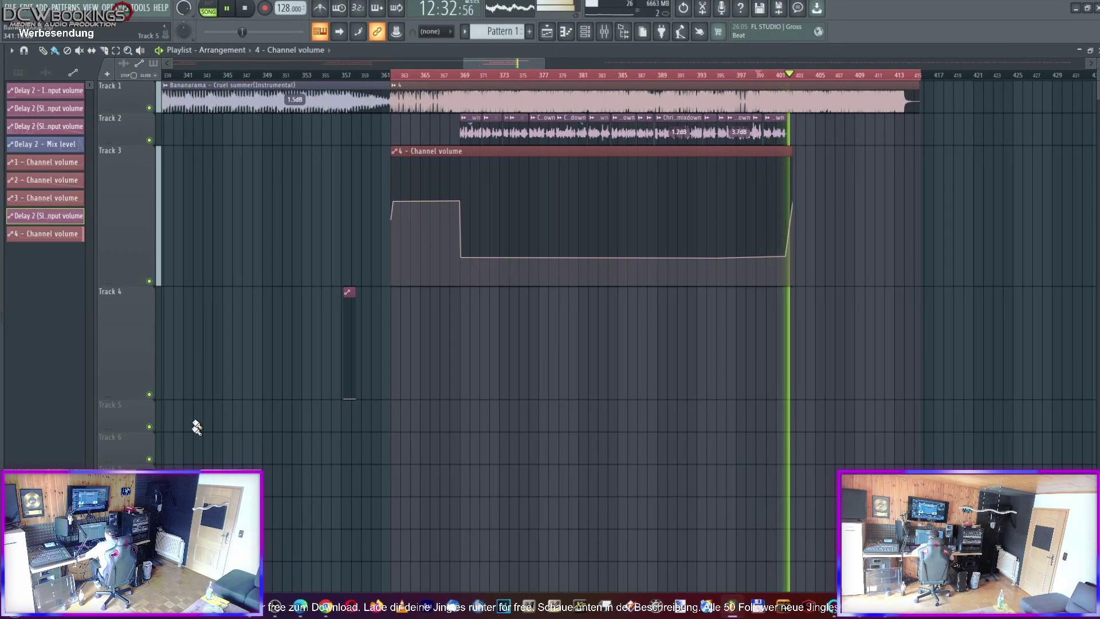
pyautogui.moveTo(790, 230)
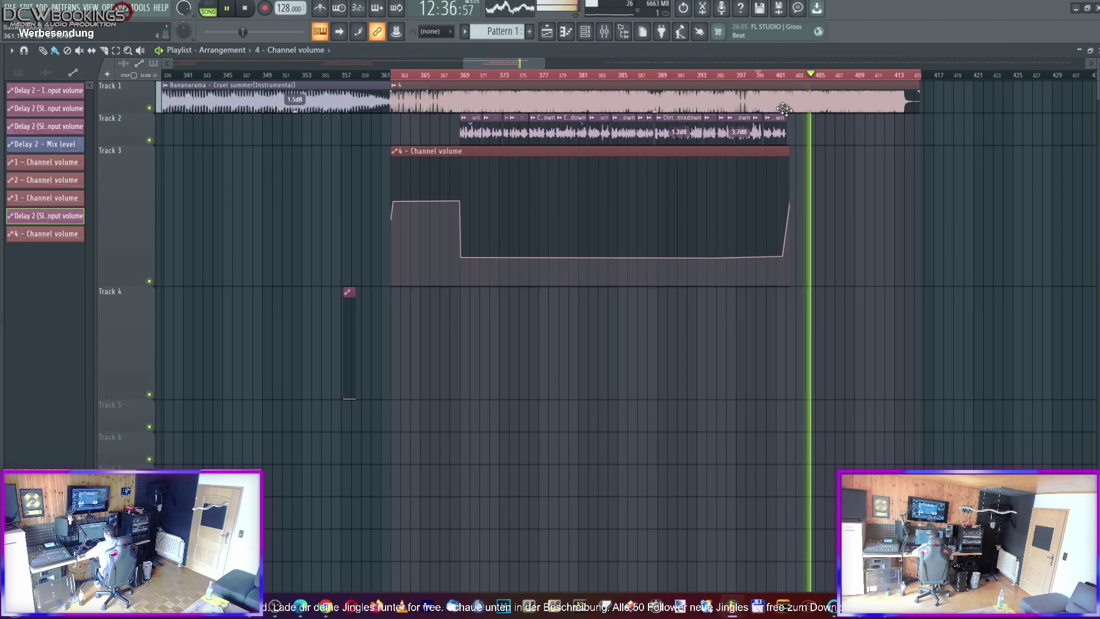
pyautogui.moveTo(544, 63)
pyautogui.mouseDown()
pyautogui.moveTo(512, 65)
pyautogui.moveTo(528, 63)
pyautogui.mouseUp()
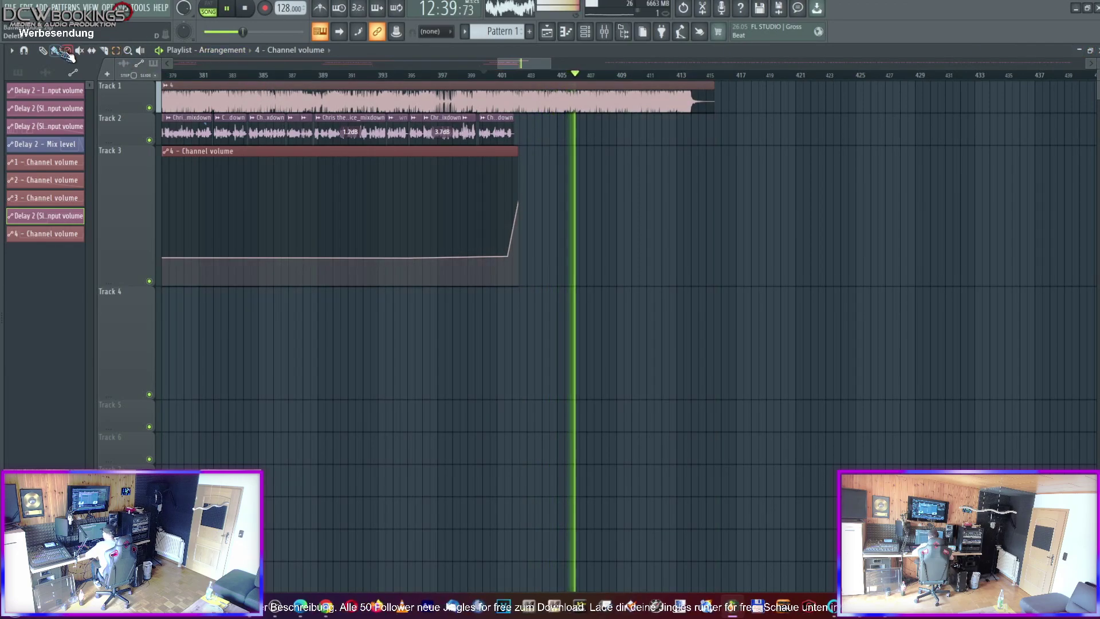
# Minimize the Playlist and maximize the Mixer to show all mixer tracks
pyautogui.click(1089, 50)
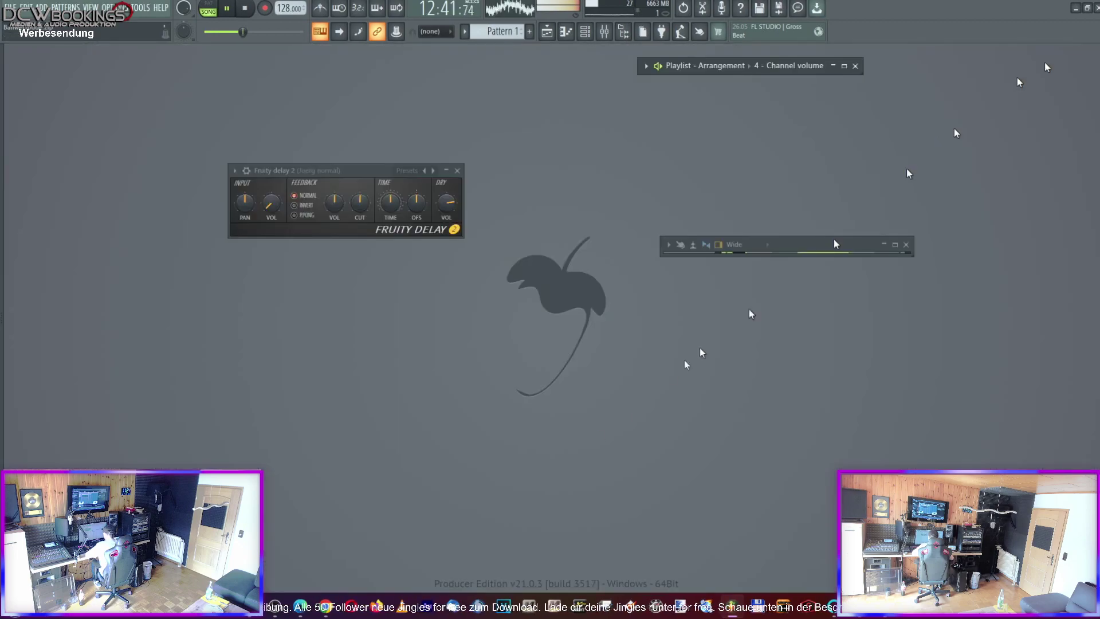
pyautogui.click(548, 33)
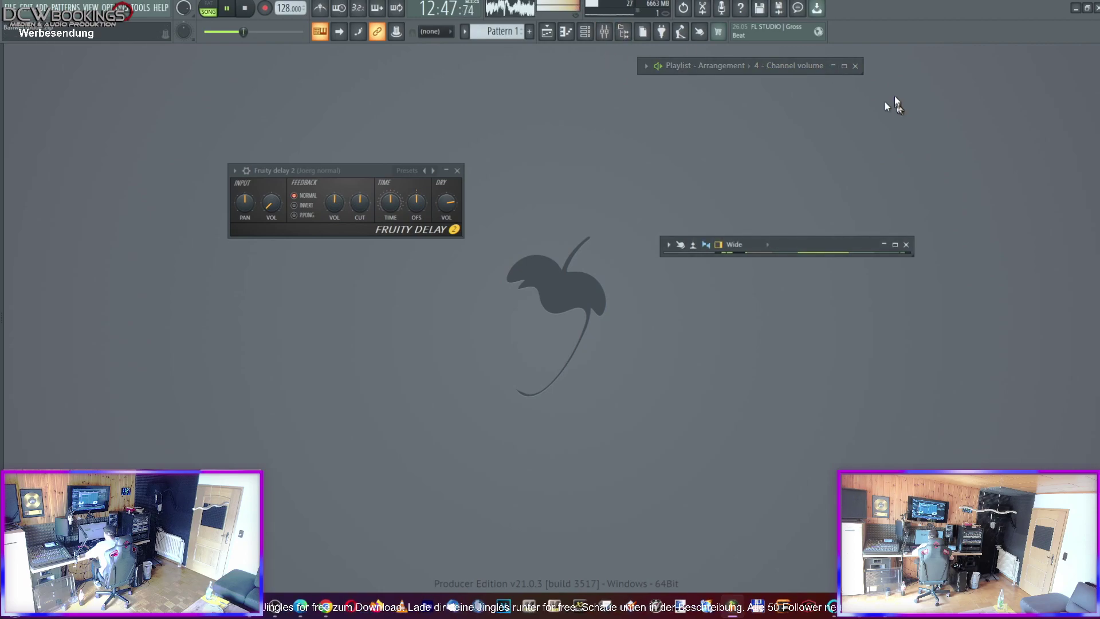
pyautogui.click(895, 246)
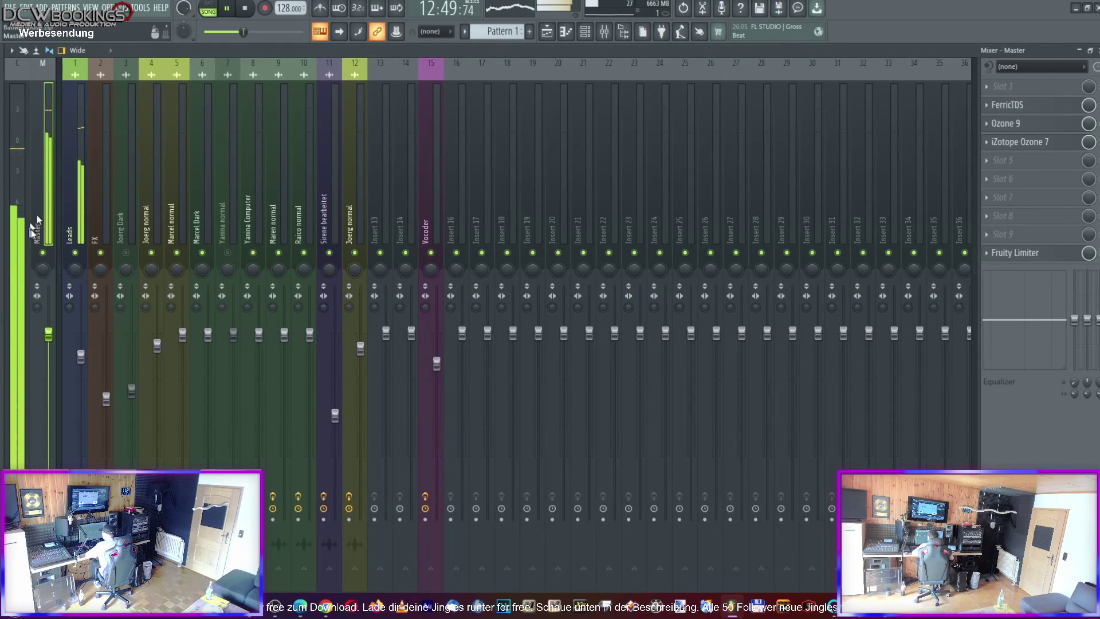
# Open Ozone 9 on the master channel and switch from the Mixer back to the Playlist
pyautogui.click(1010, 128)
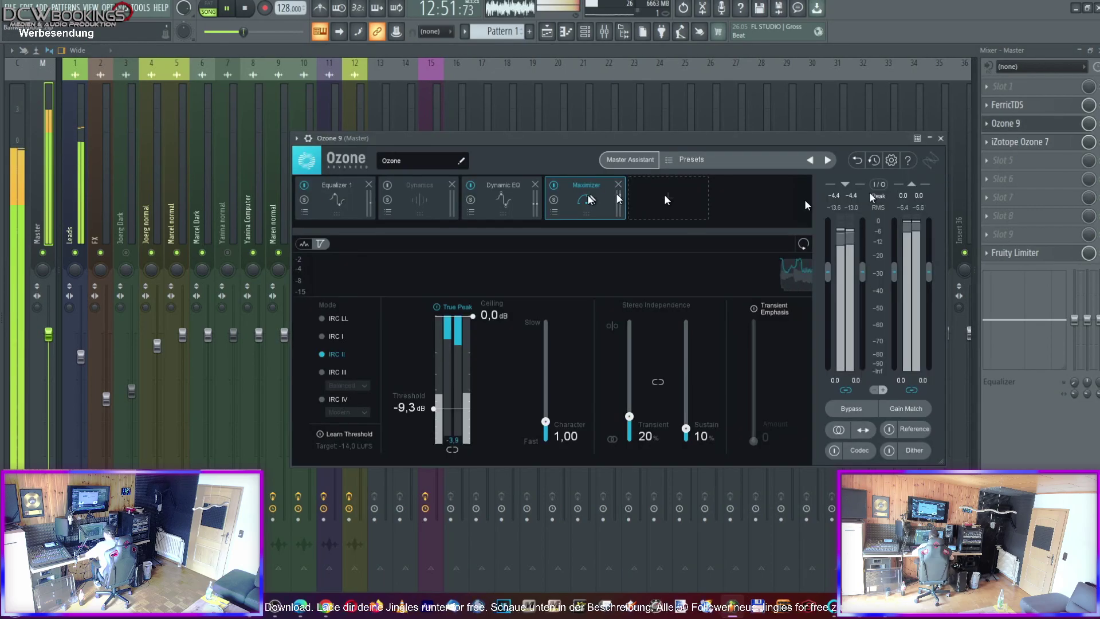
pyautogui.click(1079, 53)
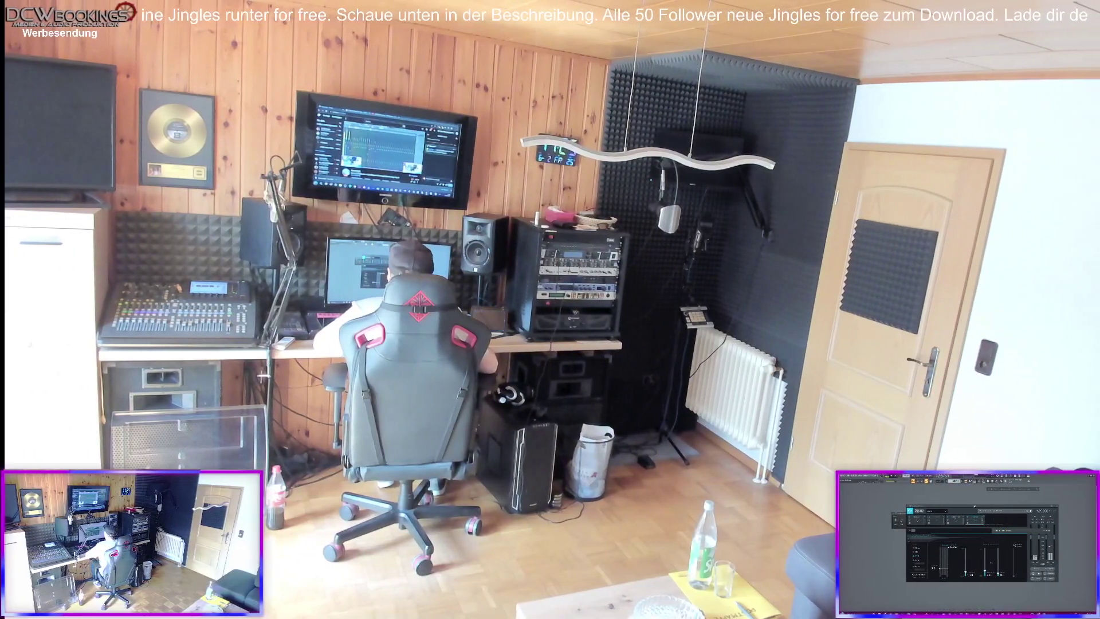
pyautogui.moveTo(972, 507); pyautogui.dragTo(940, 512)
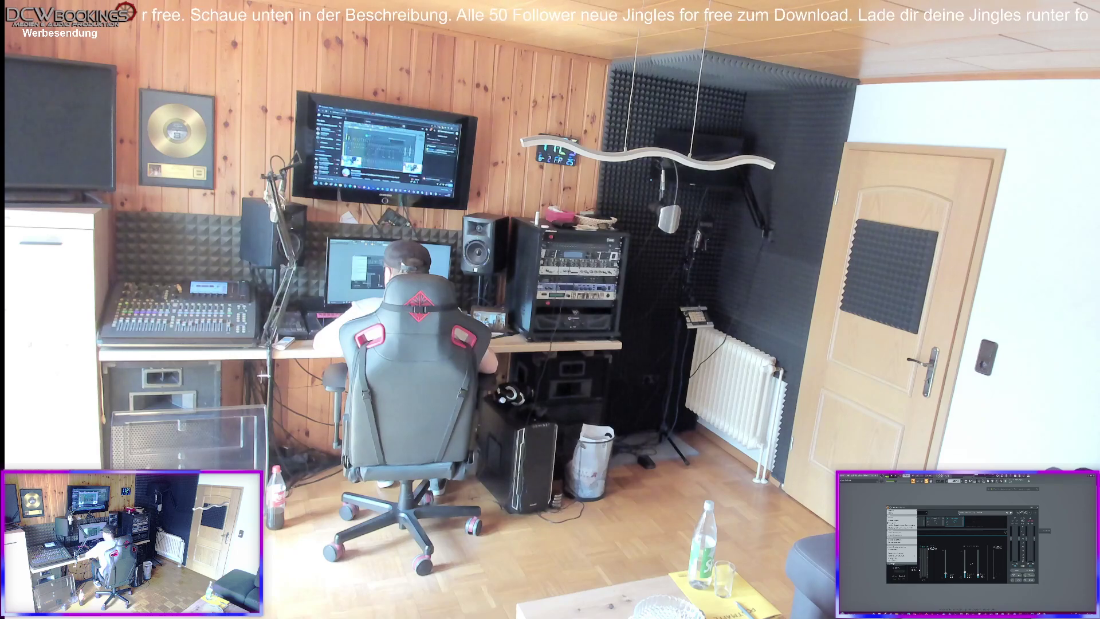
pyautogui.click(1034, 507)
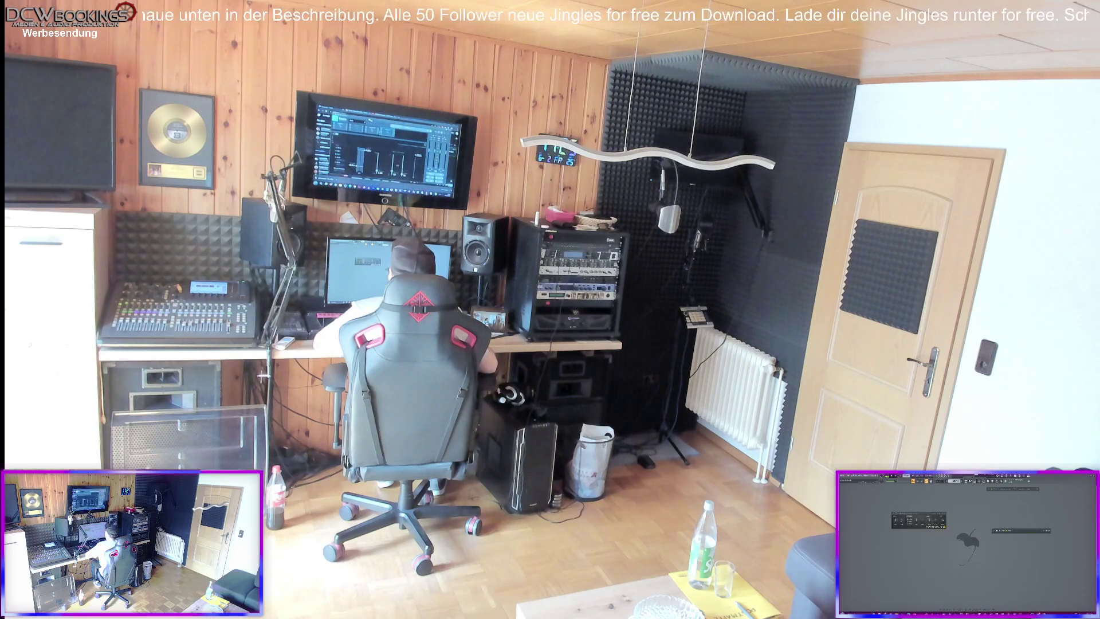
pyautogui.click(1036, 489)
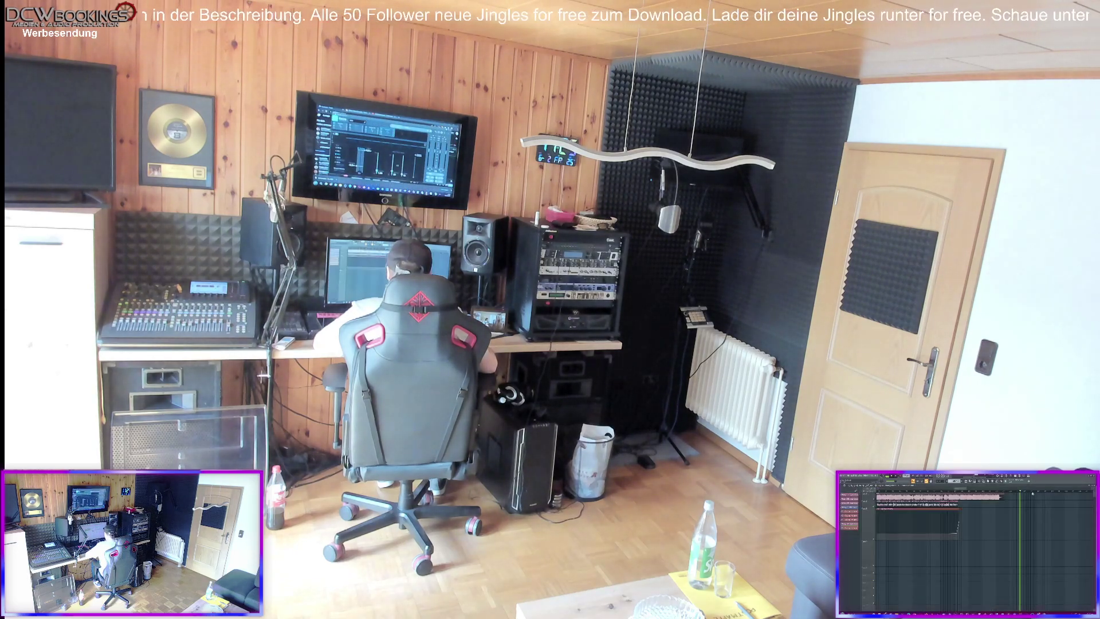
# Audition the mix from about bar 365 into the voice section, keeping the Ozone 9 window clear of the volume automation
pyautogui.scroll(3, 956, 491)
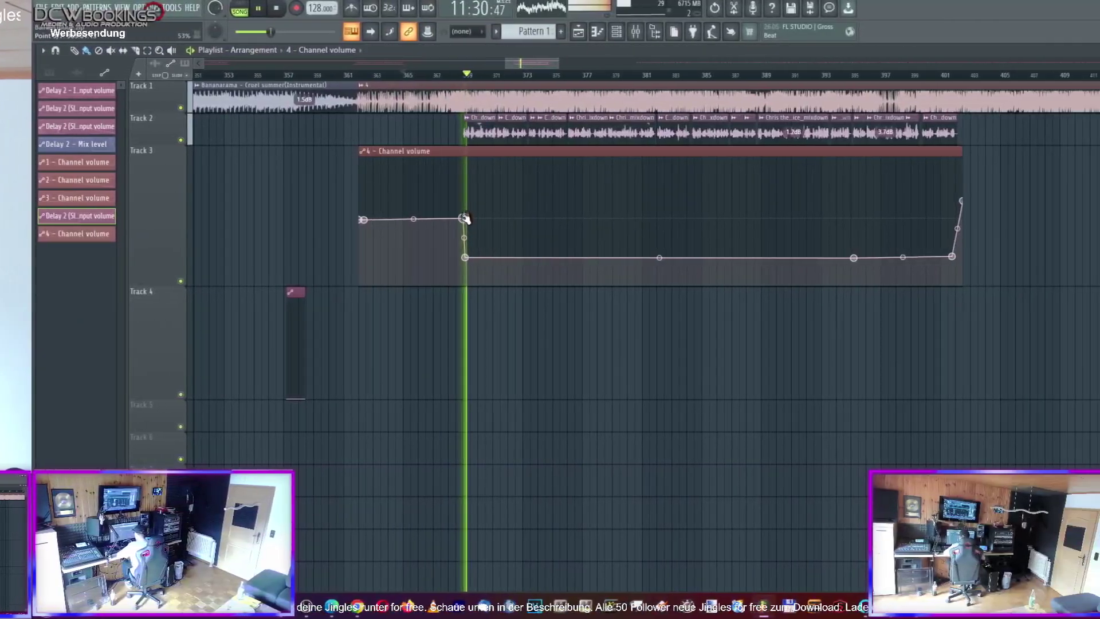
pyautogui.click(404, 78)
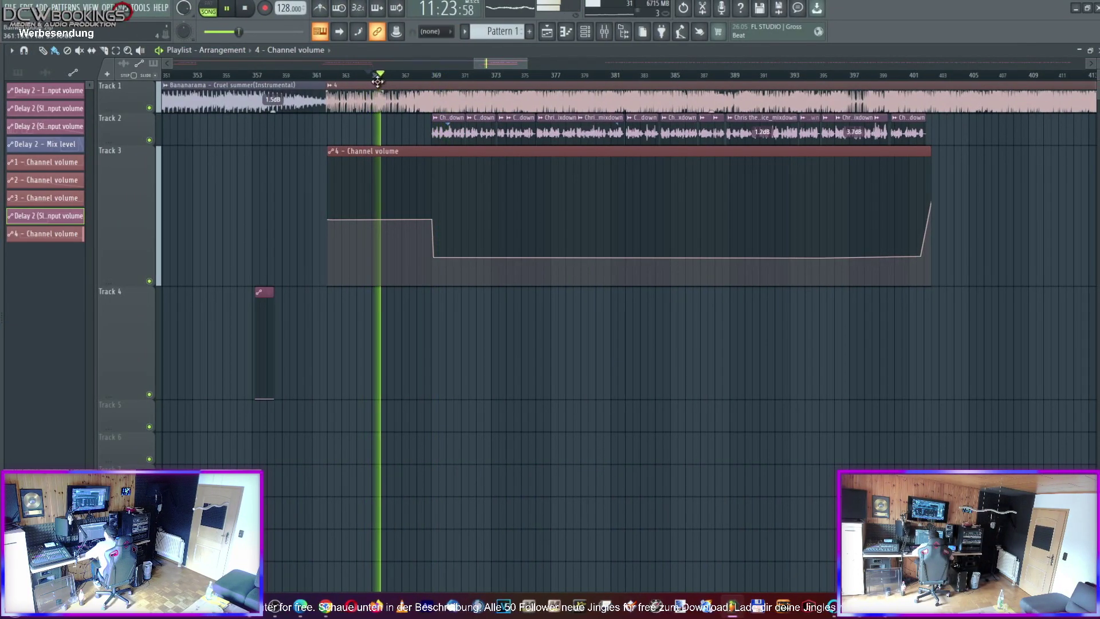
pyautogui.hscroll(2, 888, 238)
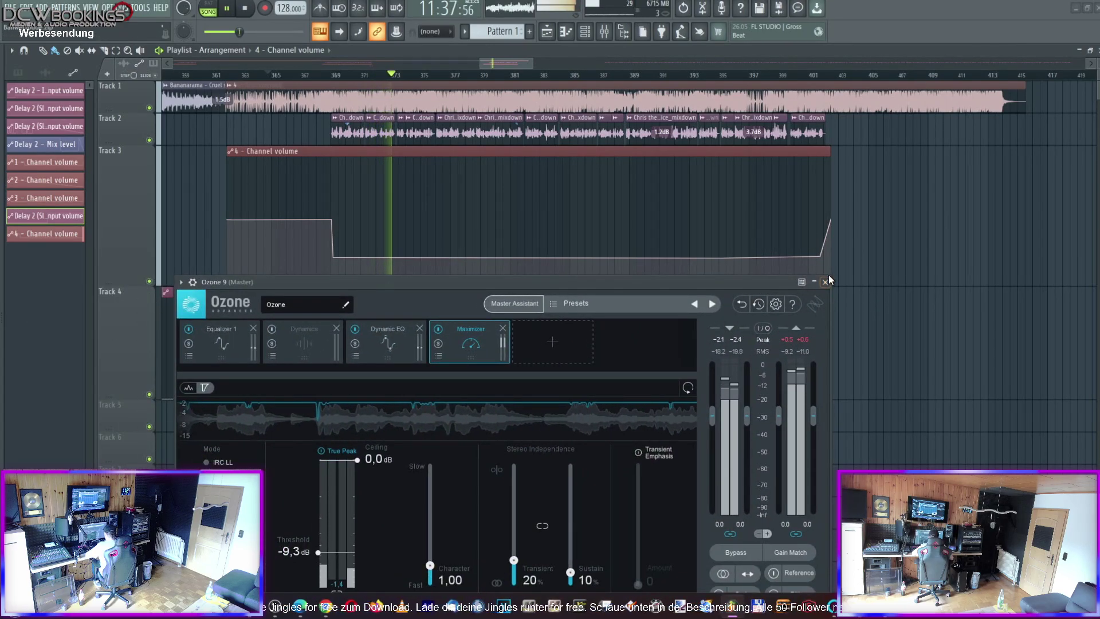
pyautogui.moveTo(582, 280); pyautogui.dragTo(696, 222)
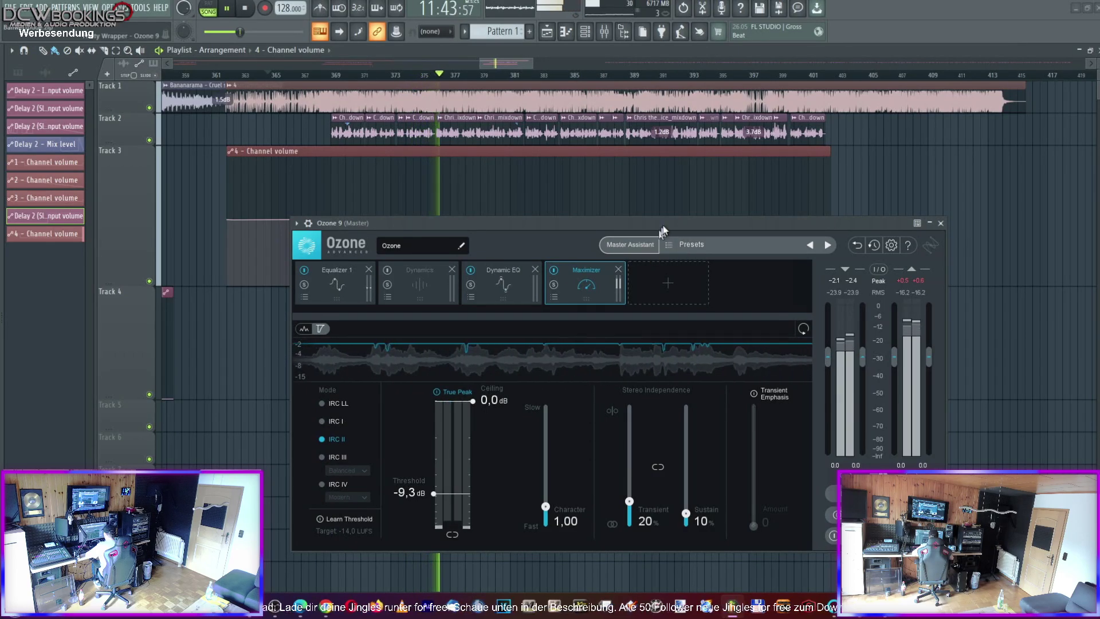
pyautogui.moveTo(662, 225); pyautogui.dragTo(672, 281)
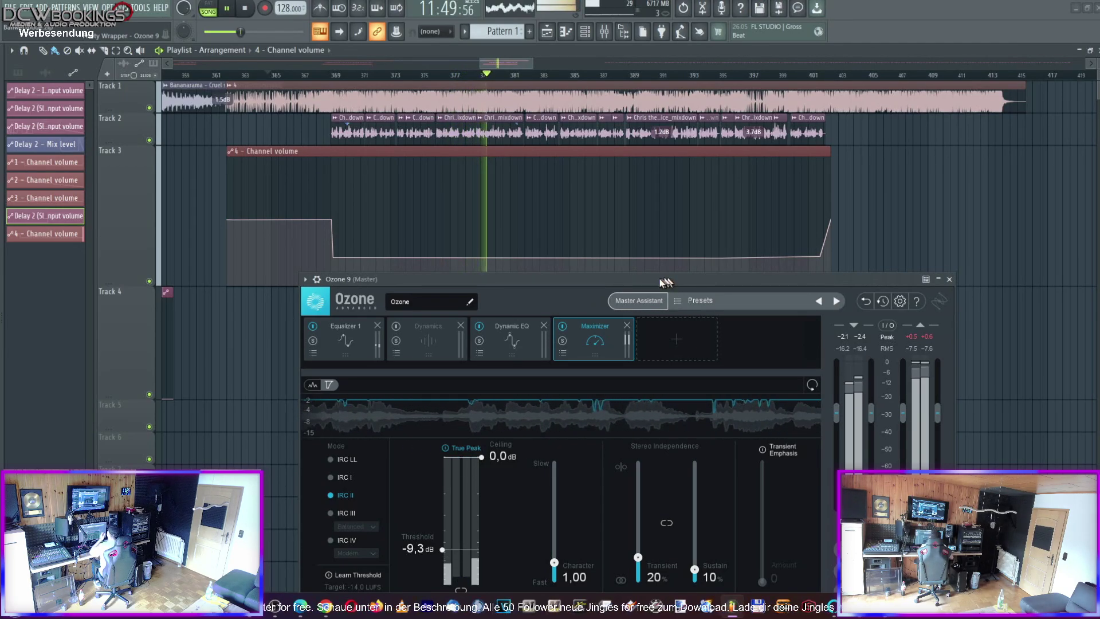
pyautogui.moveTo(645, 253)
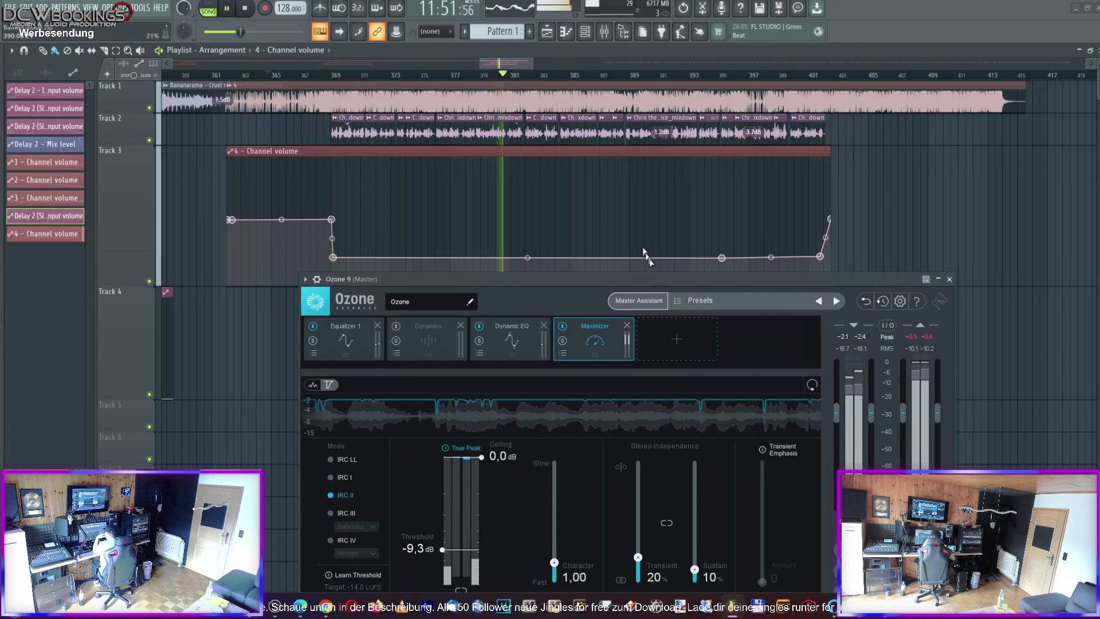
# Inspect the channel settings of a voice clip on track 2, and close them and the Ozone 9 window
pyautogui.doubleClick(586, 136)
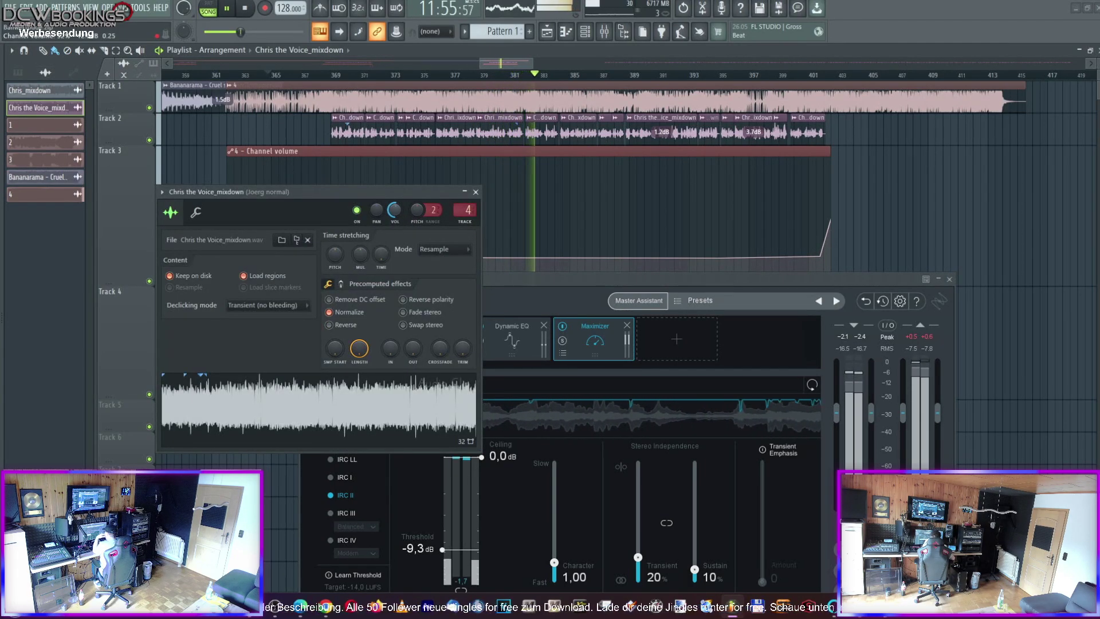
pyautogui.click(476, 192)
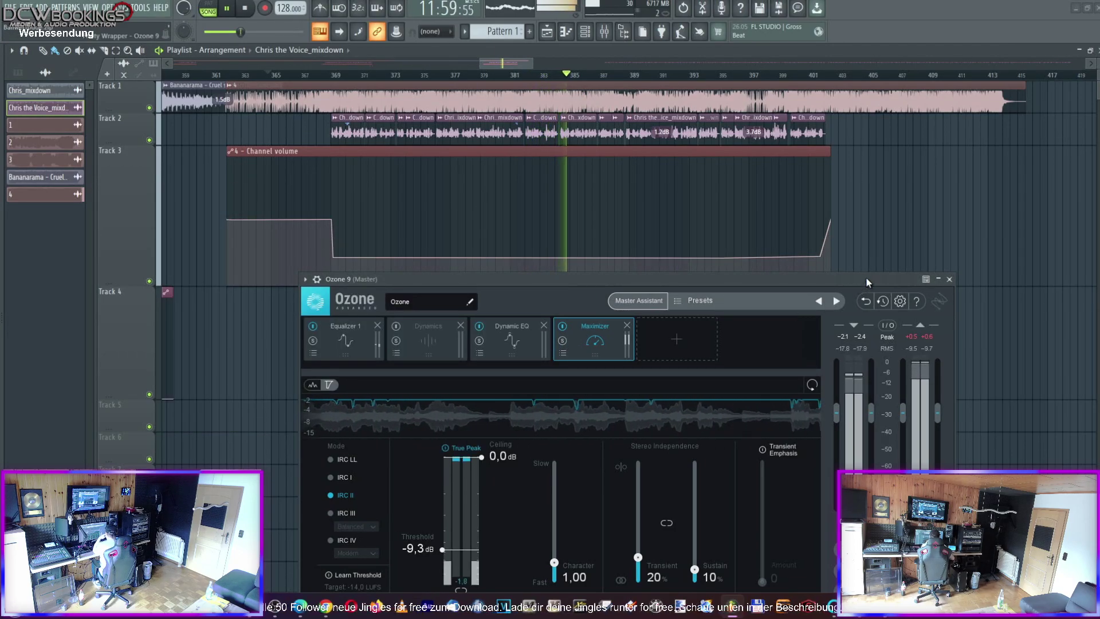
pyautogui.moveTo(882, 279); pyautogui.dragTo(846, 283)
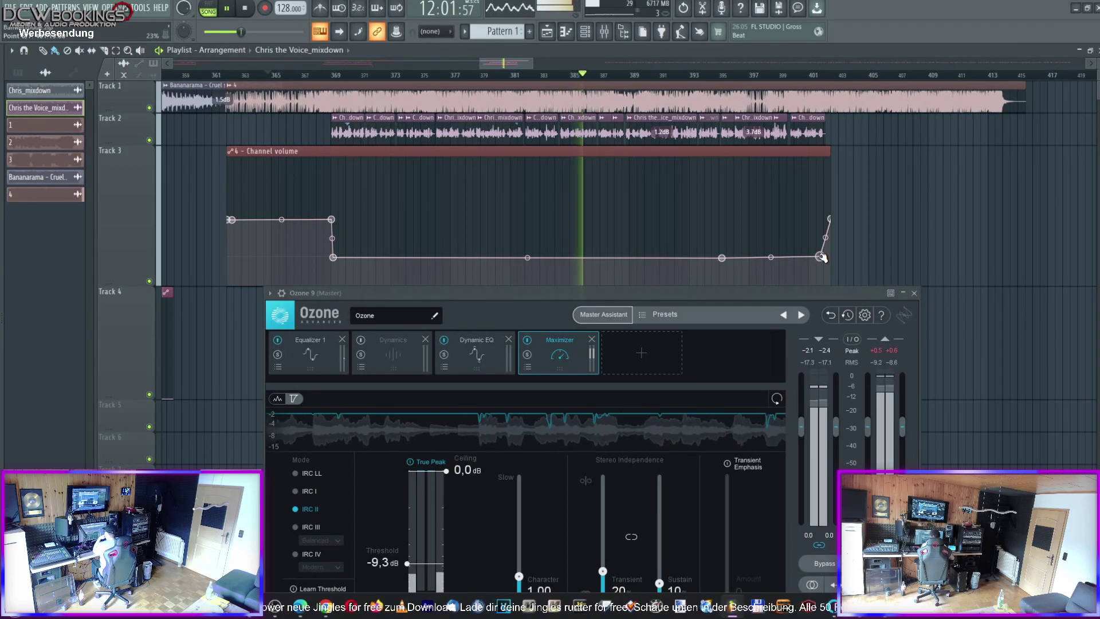
pyautogui.moveTo(676, 291); pyautogui.dragTo(764, 293)
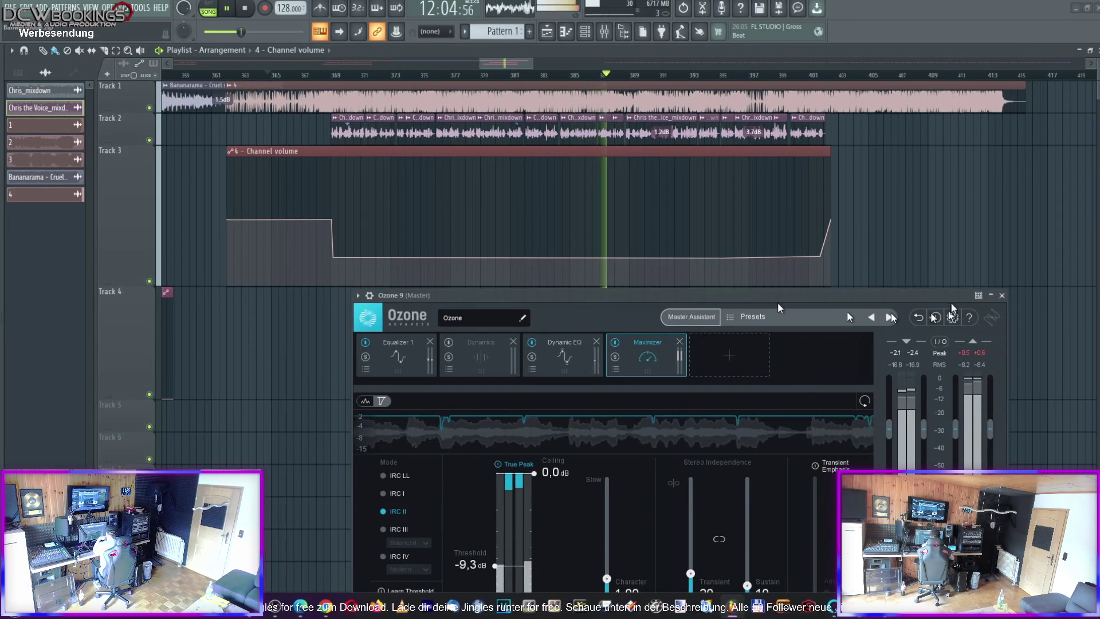
pyautogui.click(1002, 296)
# Listen to the music's return after the last voice clip and stop playback
pyautogui.moveTo(513, 63); pyautogui.dragTo(528, 63)
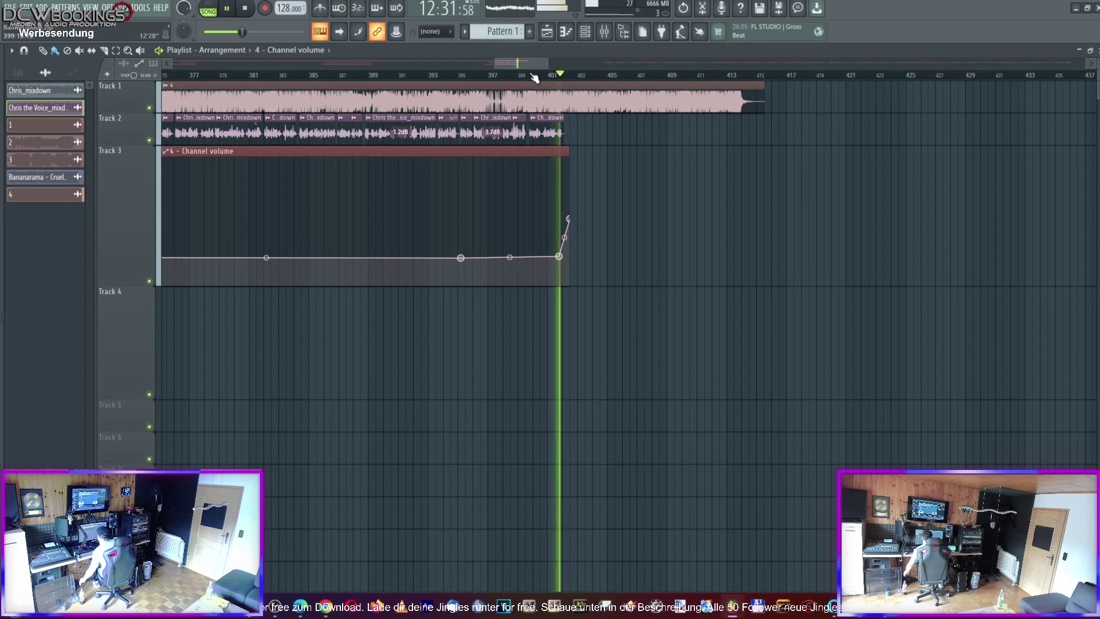
pyautogui.moveTo(520, 63); pyautogui.dragTo(535, 60)
pyautogui.press('space')
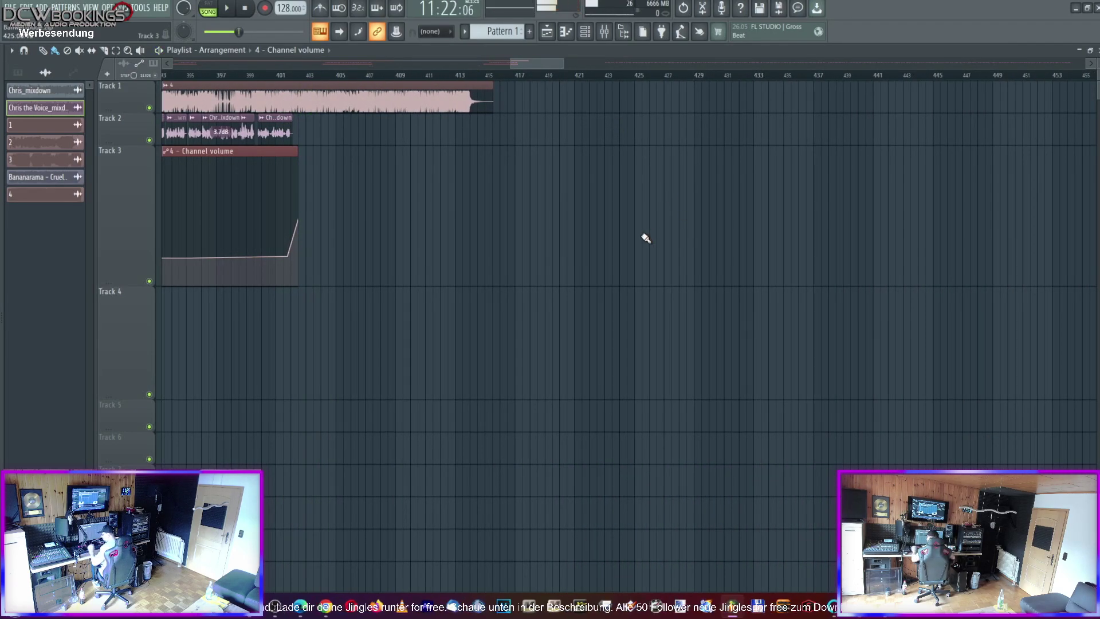
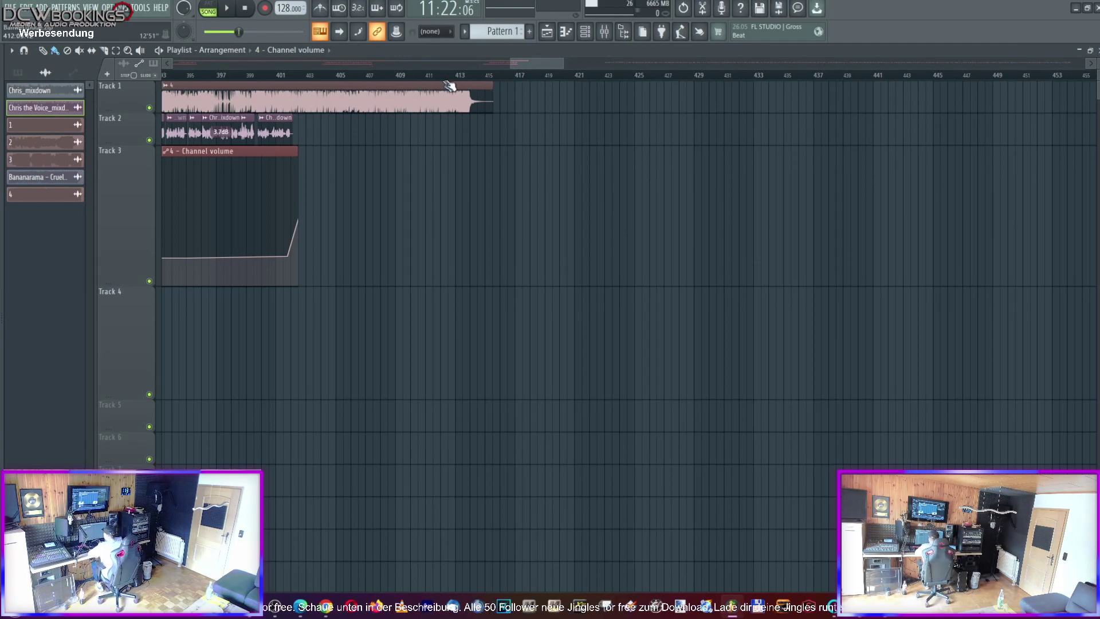
# Check the timeline position near the end of clip 4's audible audio and at its start
pyautogui.moveTo(457, 79); pyautogui.dragTo(466, 78)
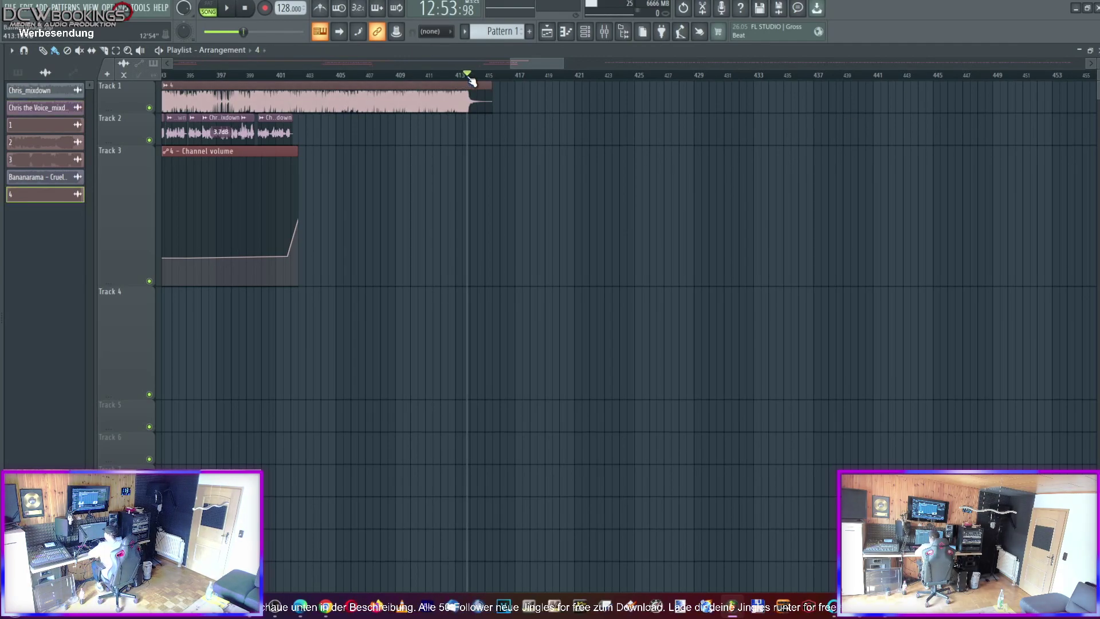
pyautogui.moveTo(536, 63); pyautogui.dragTo(181, 63)
pyautogui.click(416, 75)
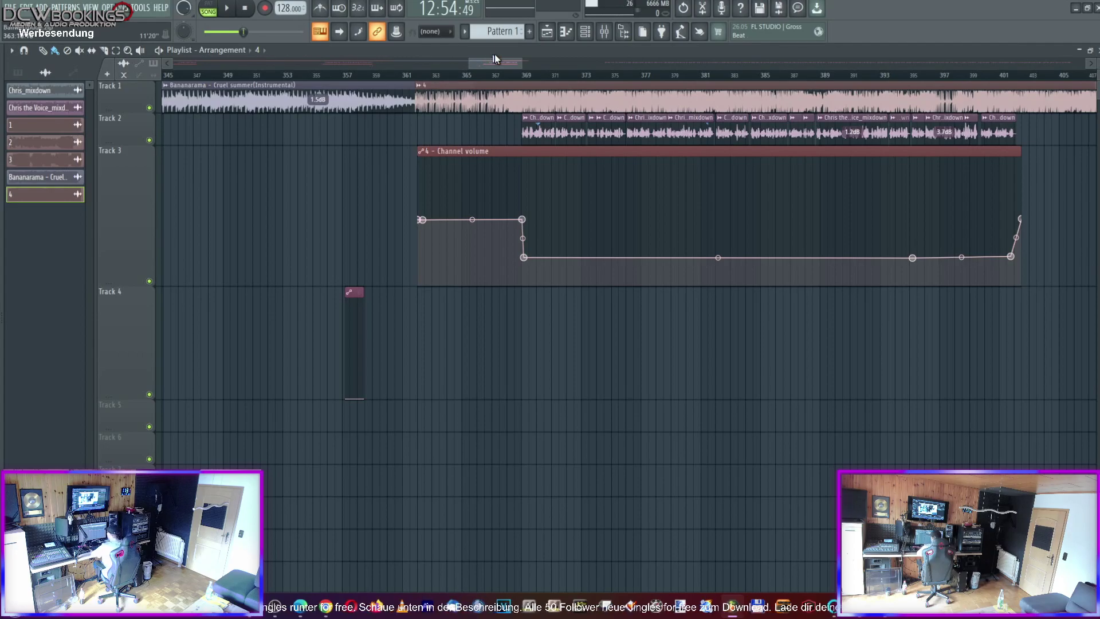
# Play the mix from the first voice clip at about bar 369 to check the voice over the lowered music, and stop playback
pyautogui.hscroll(-4, 490, 66)
pyautogui.moveTo(490, 64); pyautogui.dragTo(360, 83)
pyautogui.click(322, 75)
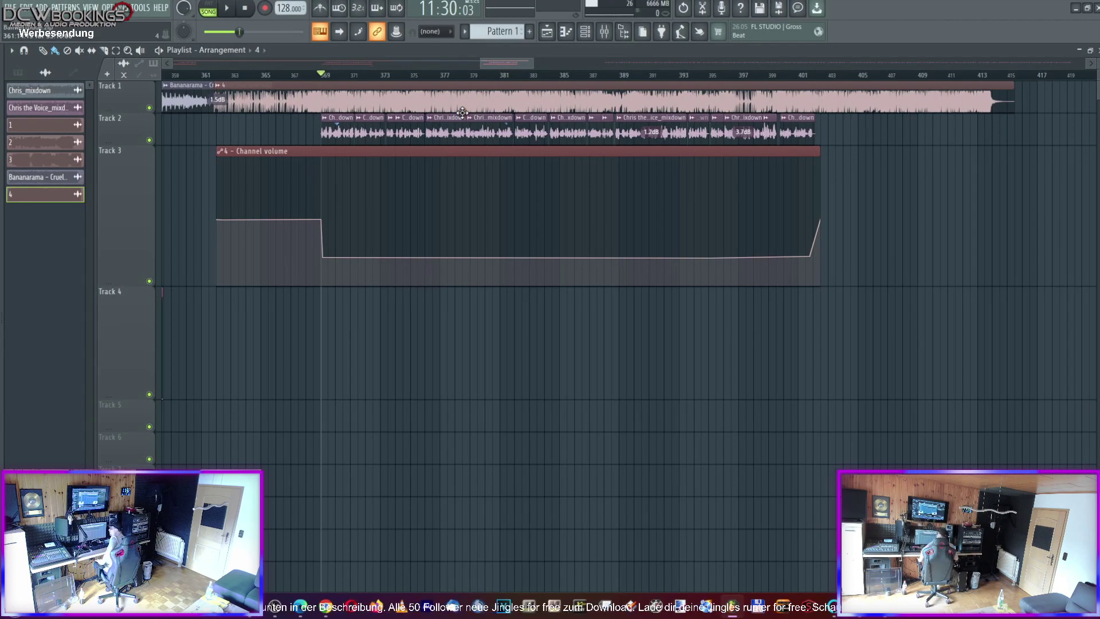
pyautogui.press('space')
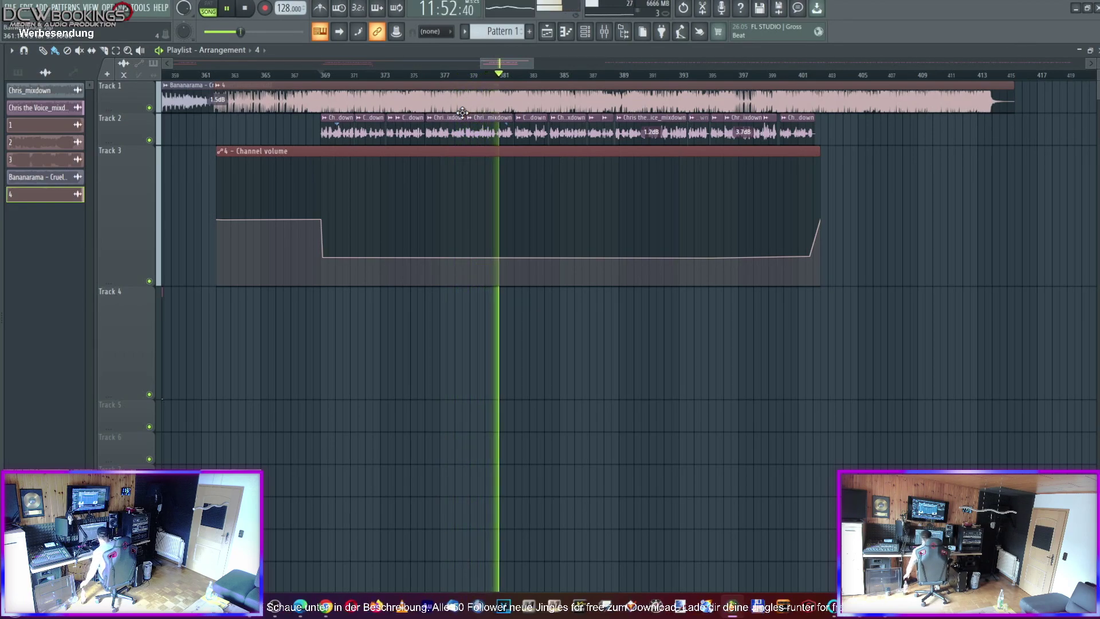
pyautogui.press('space')
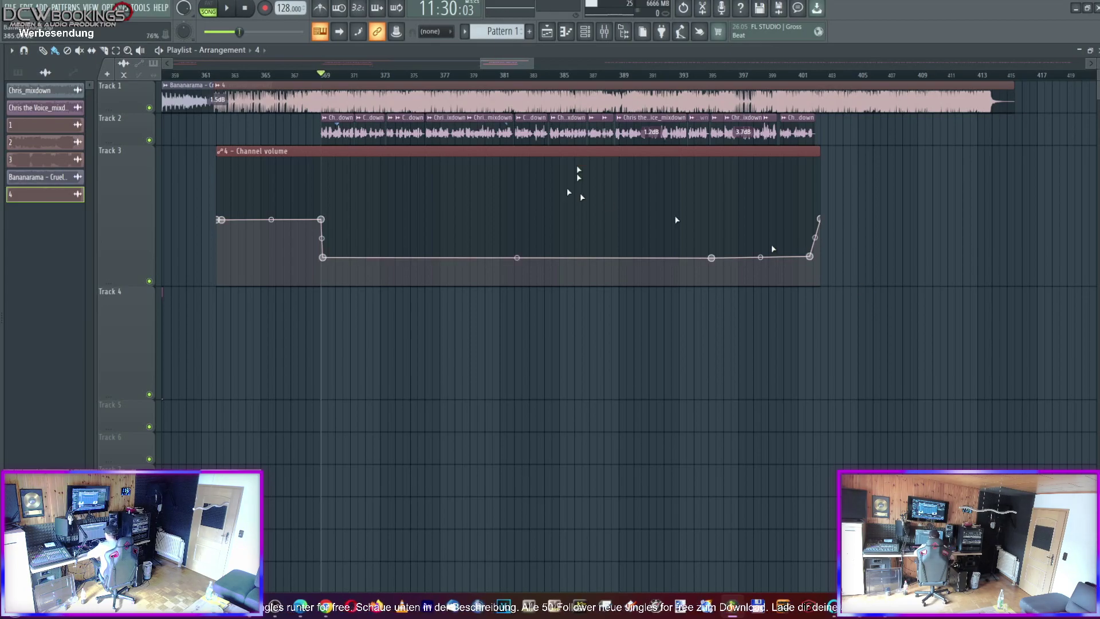
# Audition the mix from about bar 388 past the end of the volume automation and stop playback
pyautogui.moveTo(518, 71)
pyautogui.mouseDown()
pyautogui.moveTo(495, 71)
pyautogui.moveTo(519, 71)
pyautogui.mouseUp()
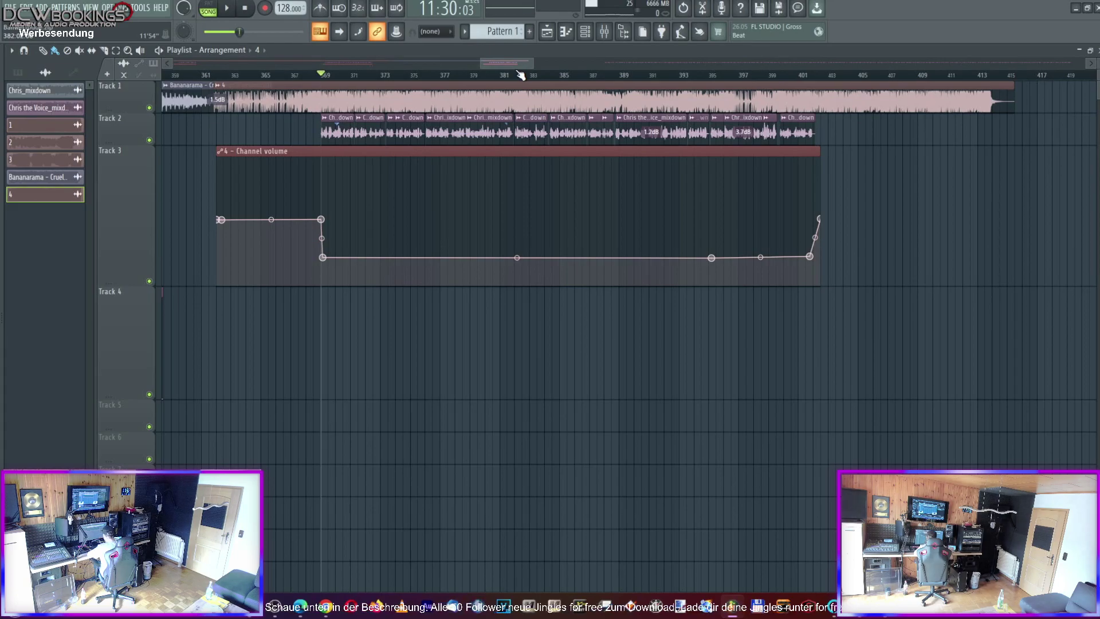
pyautogui.moveTo(518, 67)
pyautogui.mouseDown()
pyautogui.moveTo(218, 78)
pyautogui.moveTo(281, 87)
pyautogui.moveTo(431, 71)
pyautogui.moveTo(384, 65)
pyautogui.moveTo(536, 60)
pyautogui.moveTo(514, 62)
pyautogui.mouseUp()
pyautogui.moveTo(381, 76); pyautogui.dragTo(674, 81)
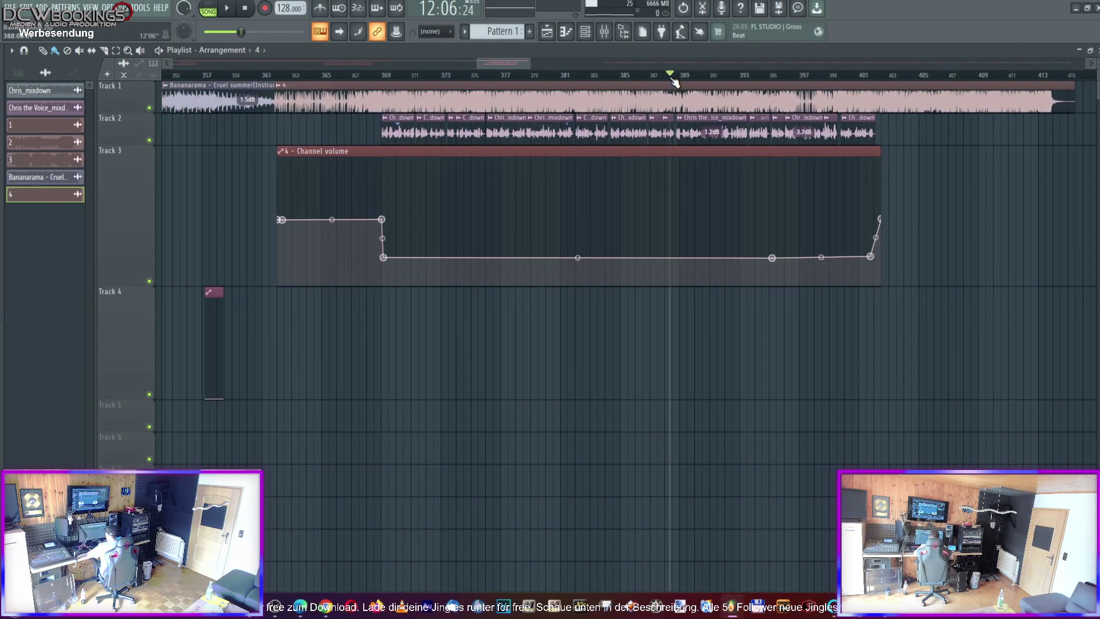
pyautogui.press('space')
pyautogui.moveTo(483, 62); pyautogui.dragTo(524, 60)
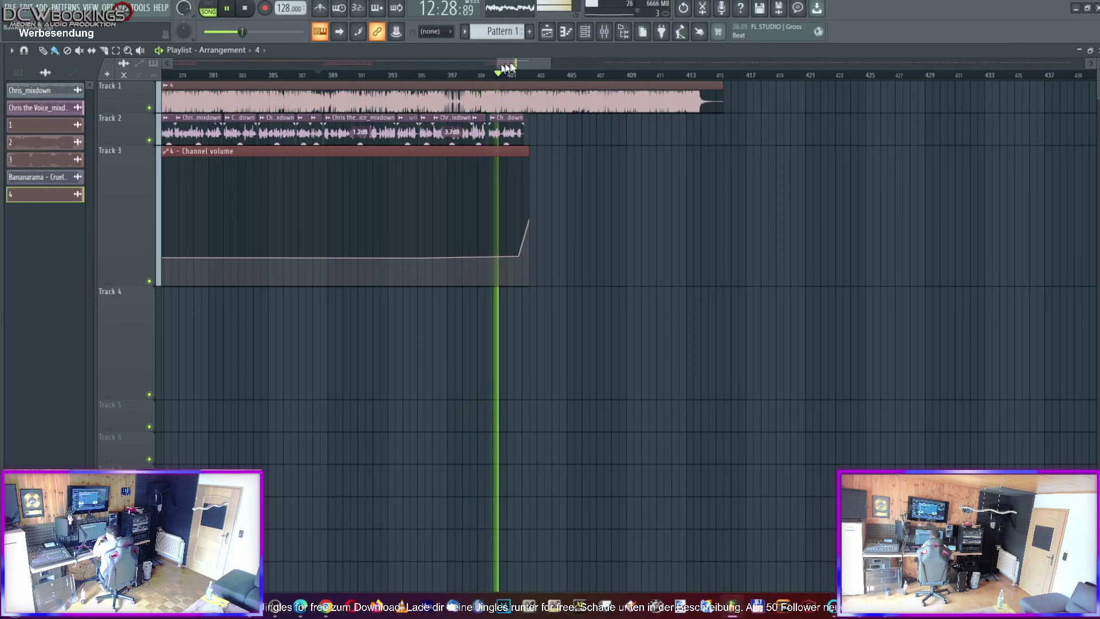
pyautogui.hscroll(1, 521, 63)
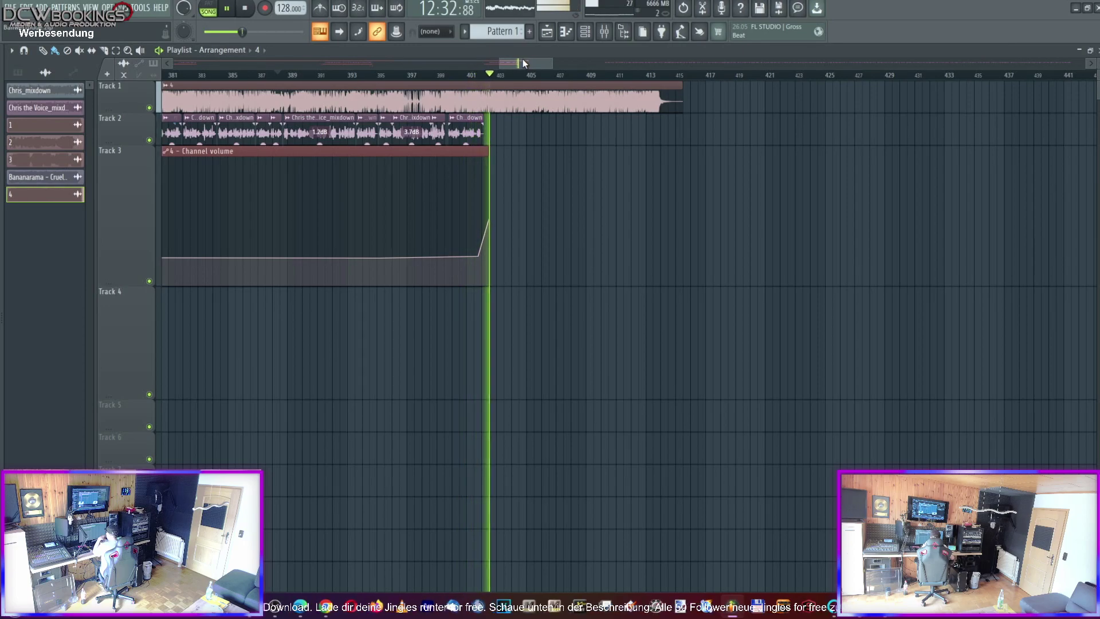
pyautogui.hscroll(10, 523, 60)
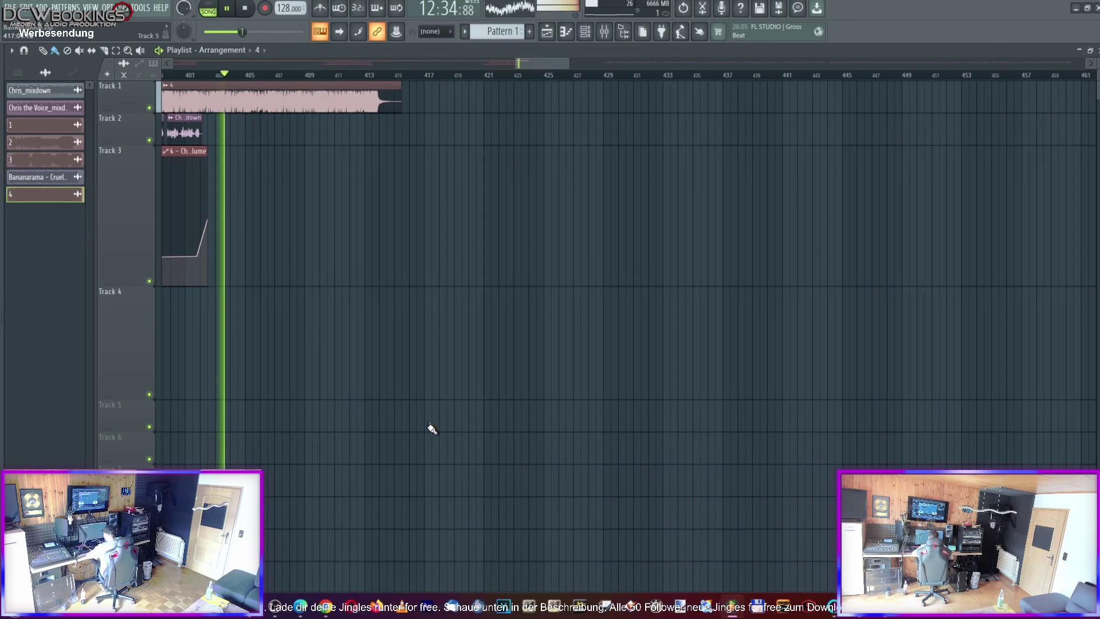
pyautogui.press('space')
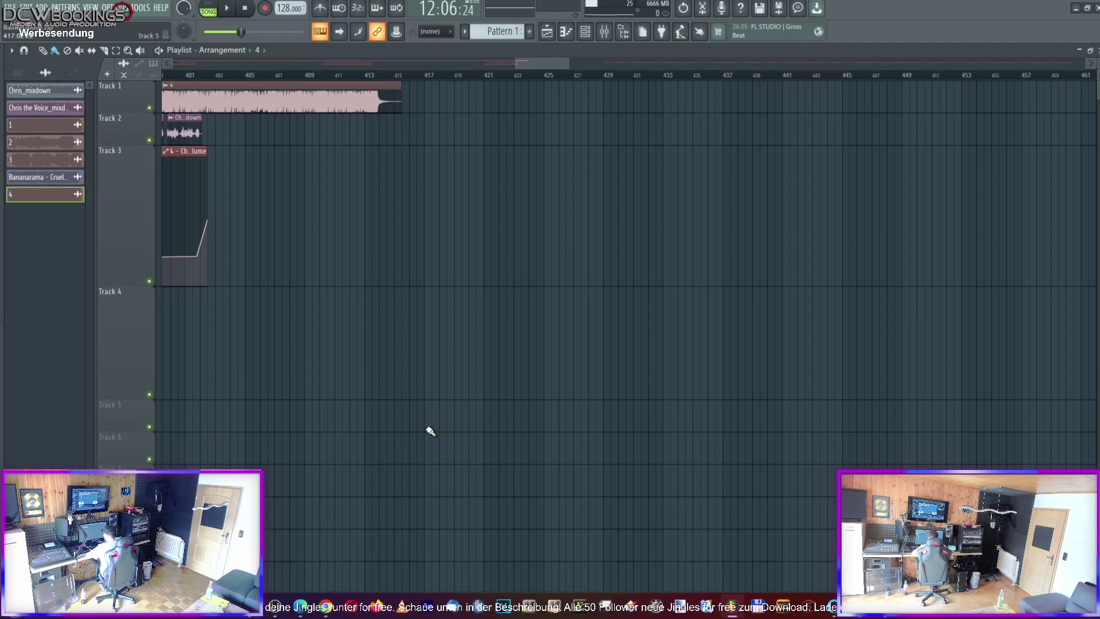
# Switch to the Musik folder in File Explorer and preview the Sander van Doorn, Jonas Brothers and John Legend tracks, closing the media player at the end
pyautogui.moveTo(275, 607)
pyautogui.click(311, 549)
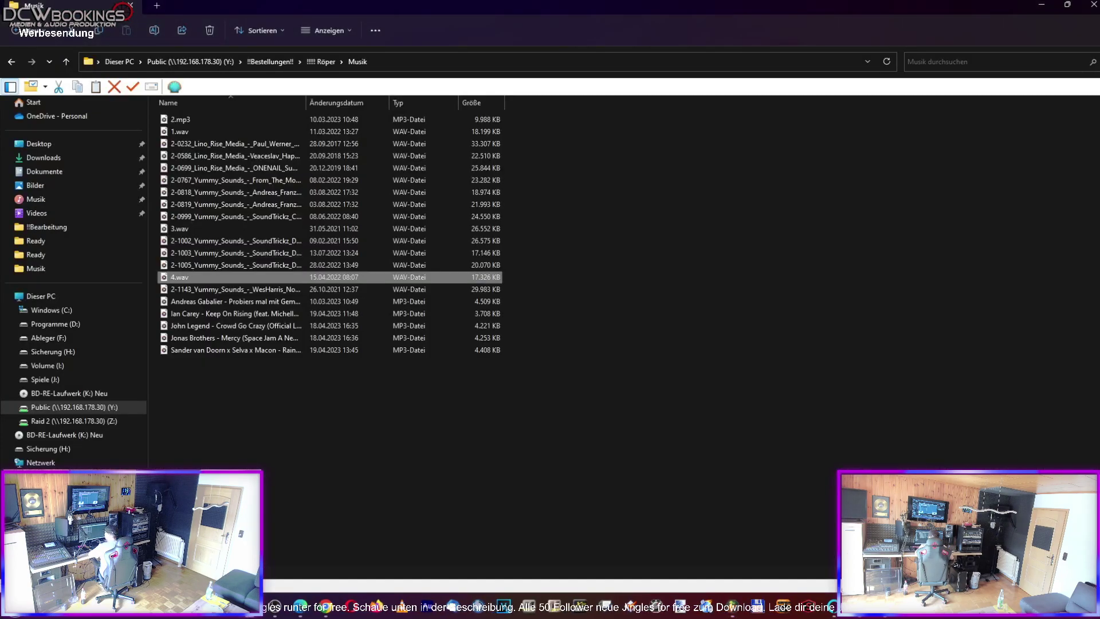
pyautogui.doubleClick(258, 350)
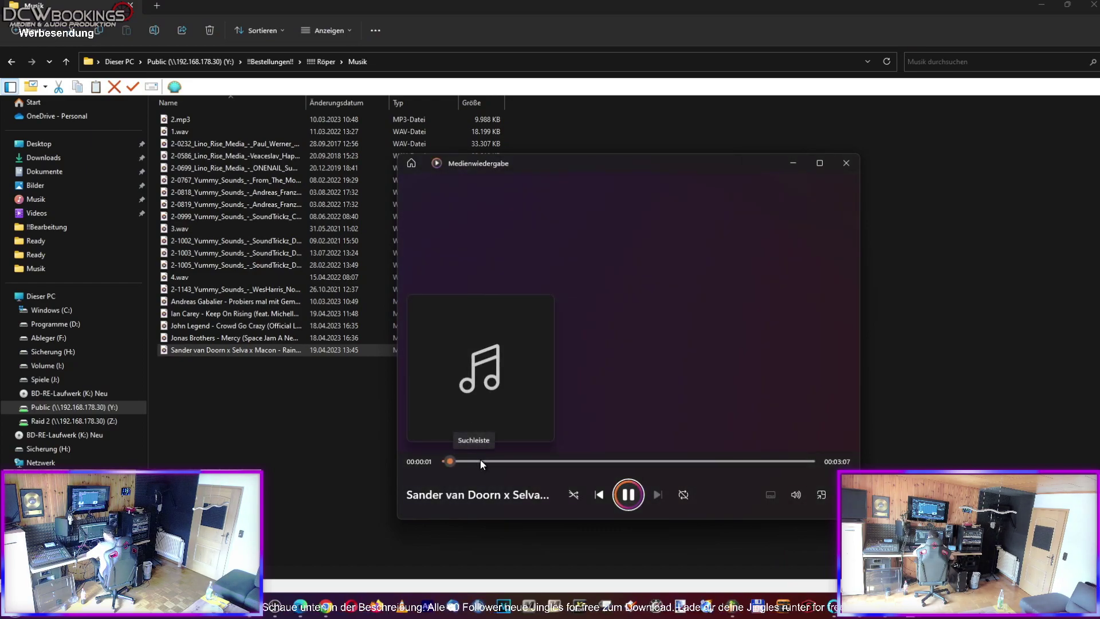
pyautogui.moveTo(497, 457); pyautogui.dragTo(559, 457)
pyautogui.doubleClick(366, 338)
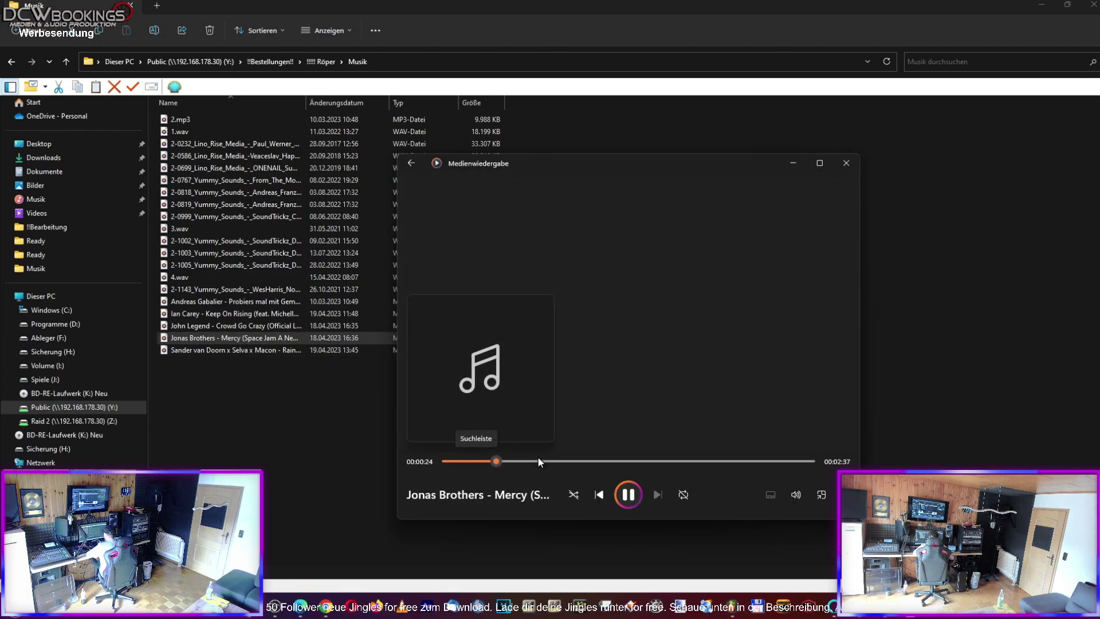
pyautogui.doubleClick(343, 325)
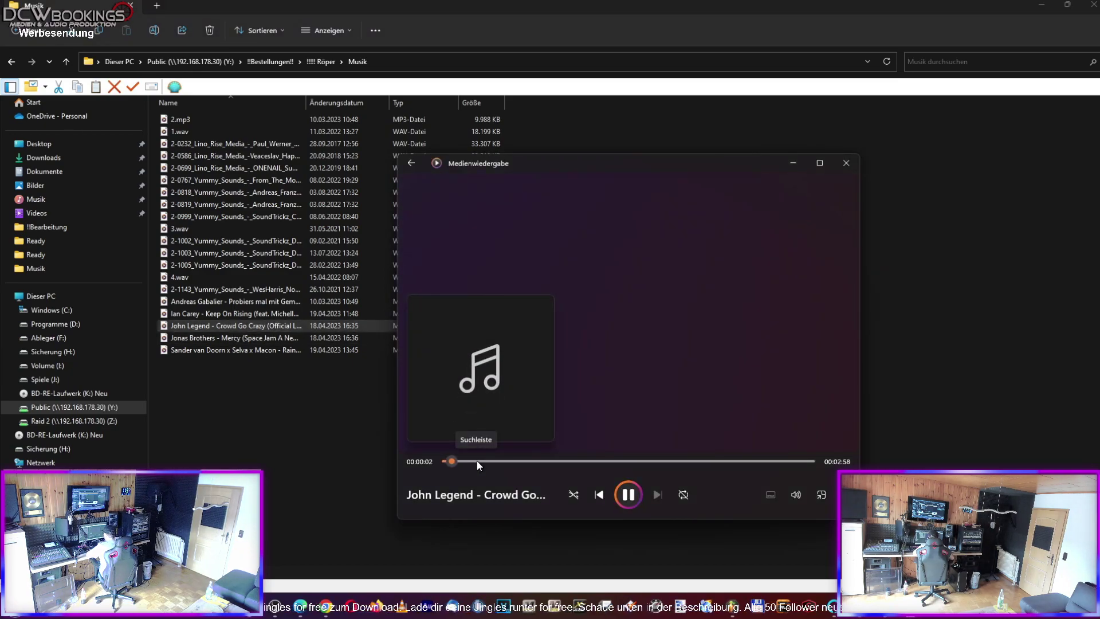
pyautogui.moveTo(479, 460); pyautogui.dragTo(516, 461)
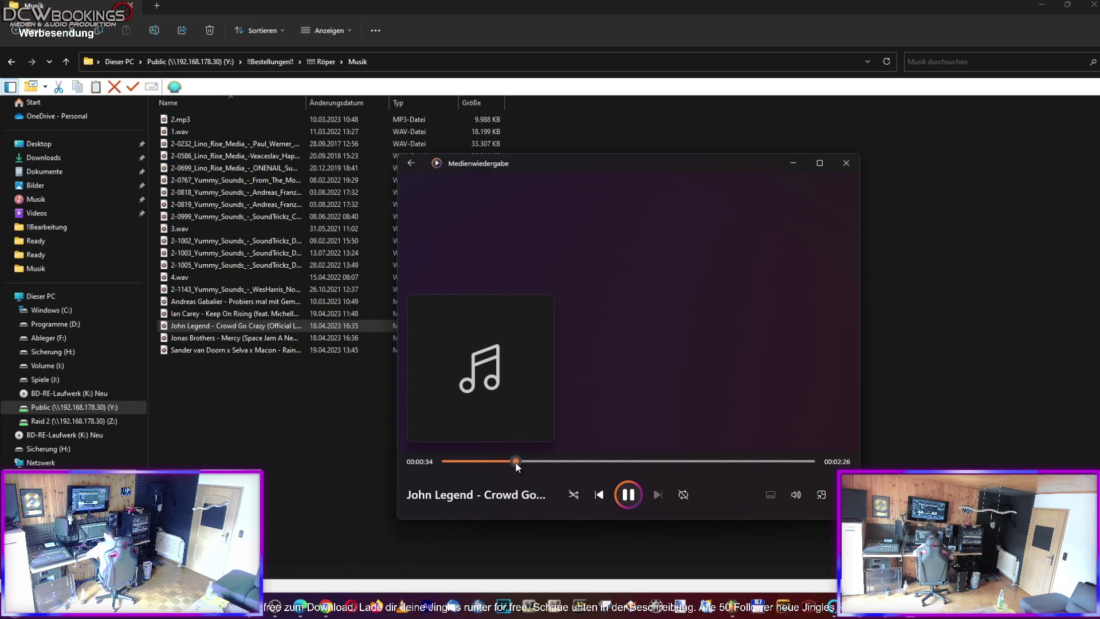
pyautogui.click(851, 163)
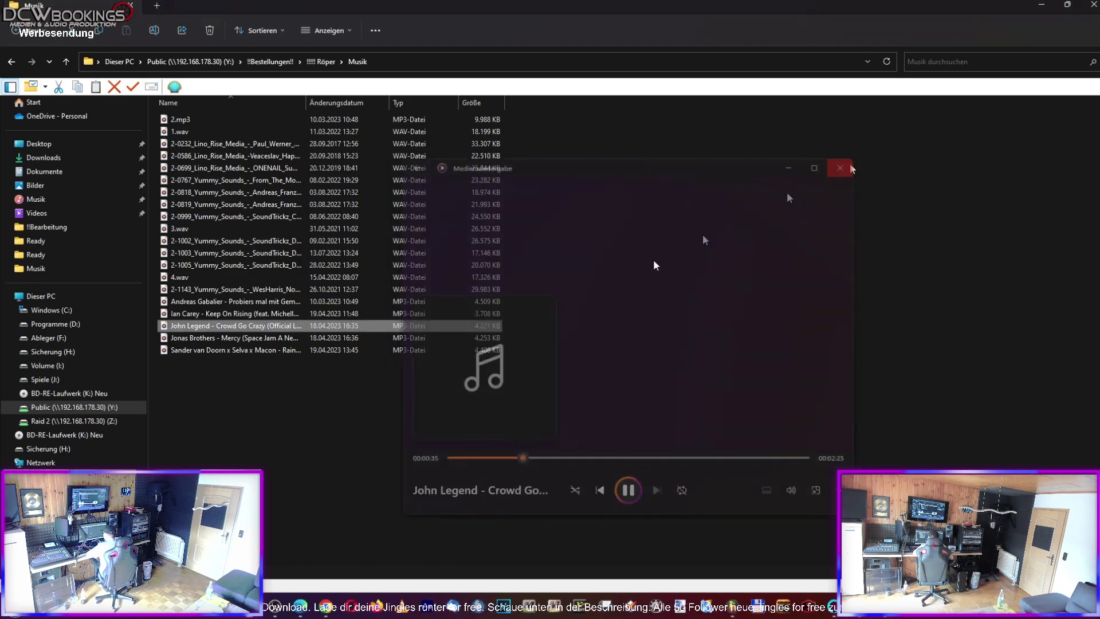
# Rename the John Legend track as 5 and place it on Track 1 of the playlist after clip 4, at about bar 420
pyautogui.press('F2')
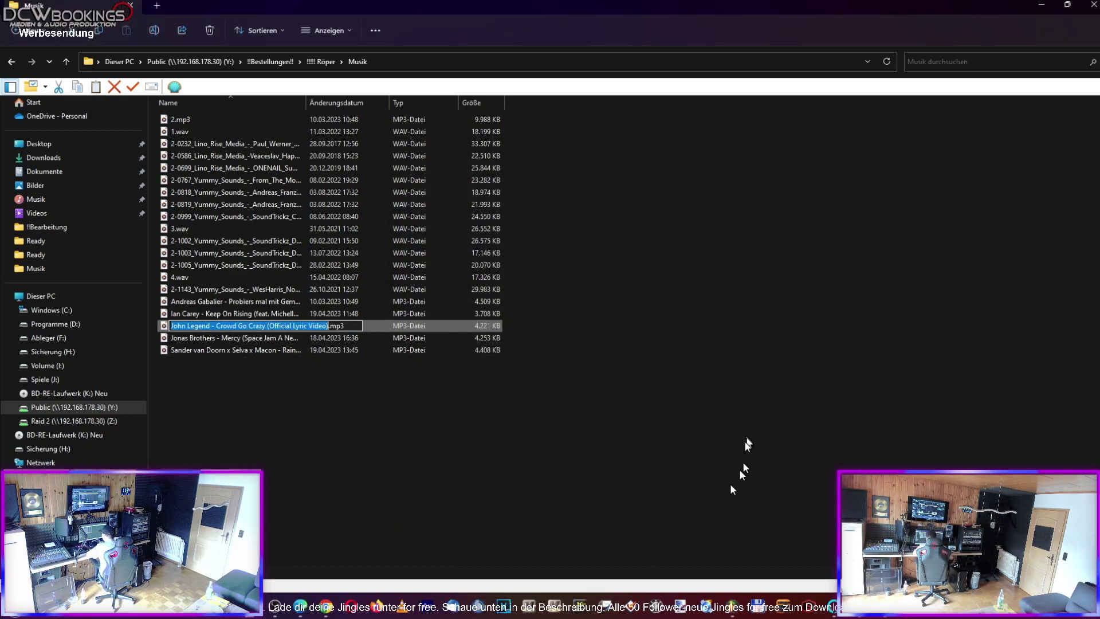
pyautogui.write('5')
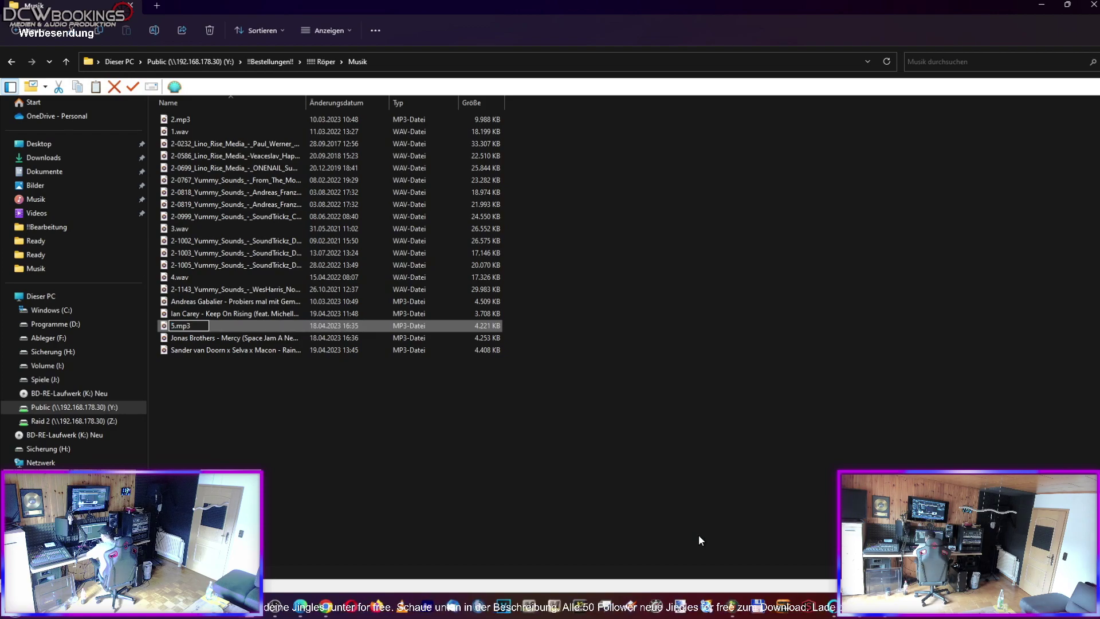
pyautogui.press('Return')
pyautogui.moveTo(195, 327); pyautogui.dragTo(468, 105)
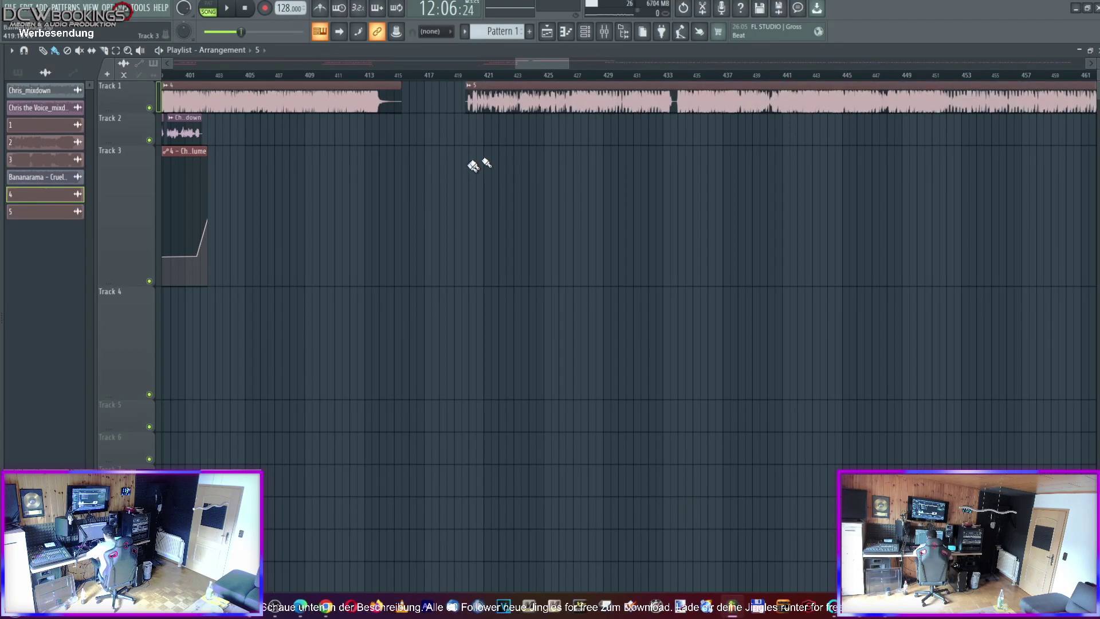
# Trim the short lead-in from the start of clip 5 and move the clip earlier, to just before bar 417
pyautogui.moveTo(570, 63); pyautogui.dragTo(510, 60)
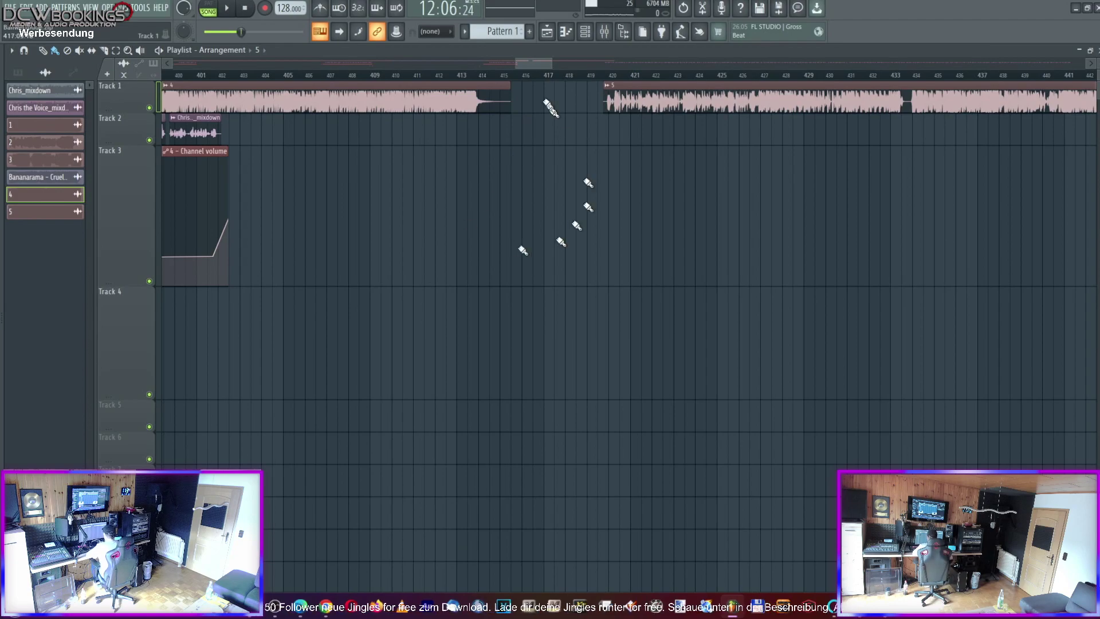
pyautogui.moveTo(552, 68); pyautogui.dragTo(536, 67)
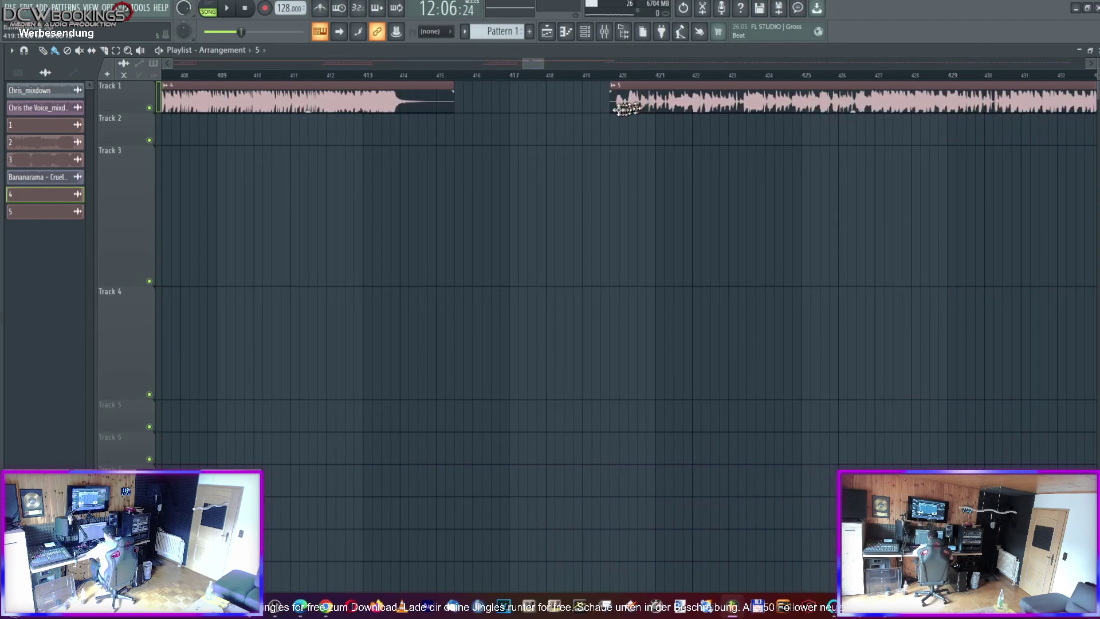
pyautogui.moveTo(611, 110); pyautogui.dragTo(616, 110)
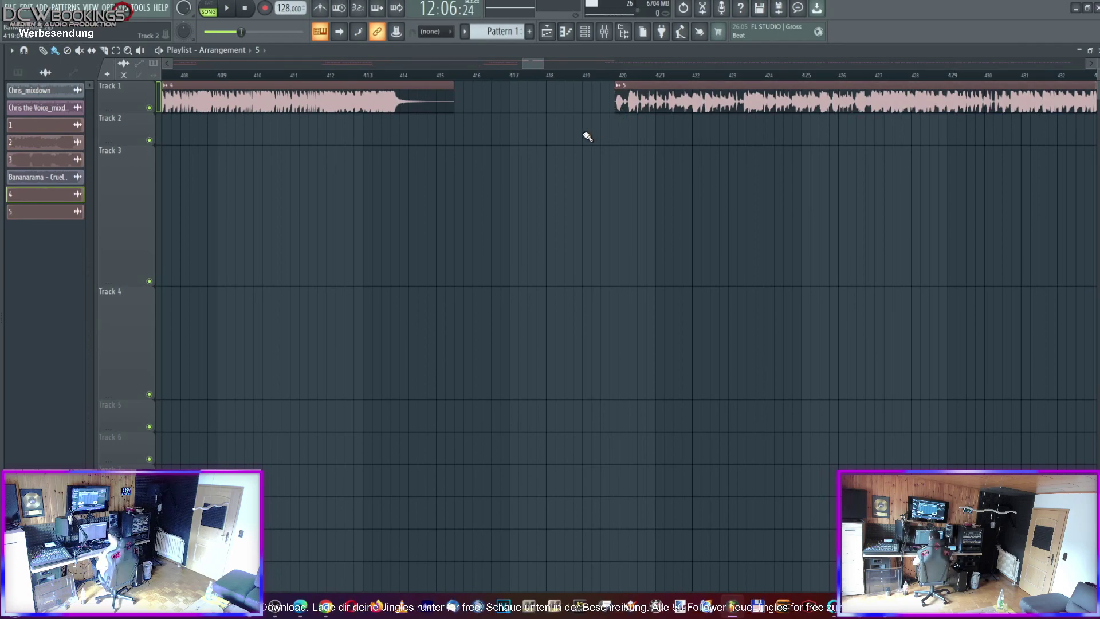
pyautogui.moveTo(680, 106); pyautogui.dragTo(571, 106)
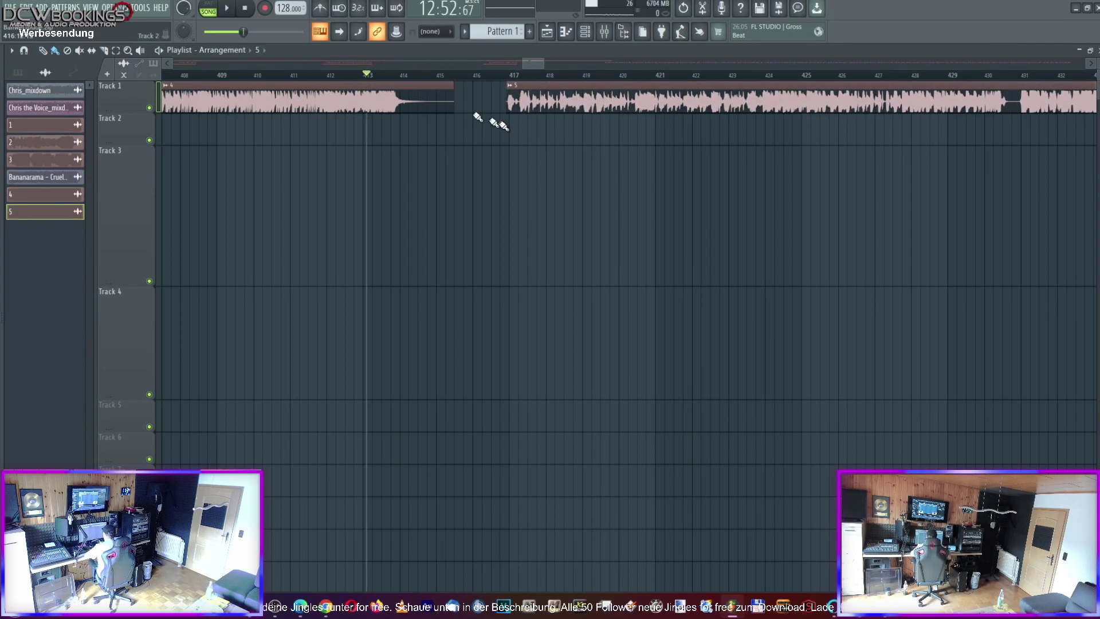
# Normalize clip 5's audio and route its channel to the Leads mixer track
pyautogui.doubleClick(541, 101)
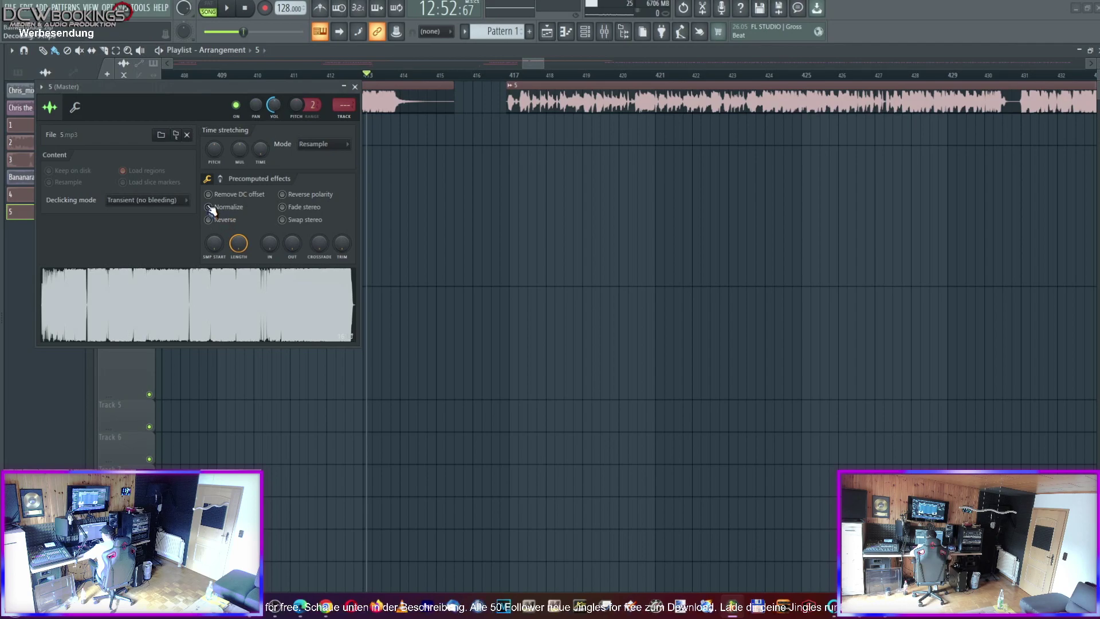
pyautogui.click(606, 32)
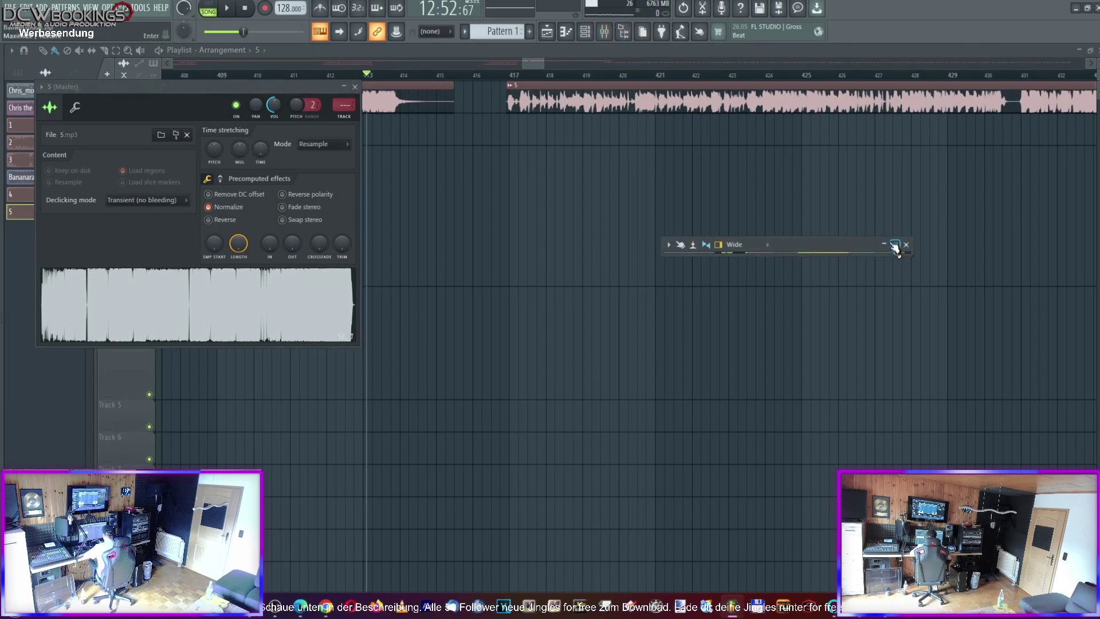
pyautogui.click(894, 246)
pyautogui.rightClick(68, 229)
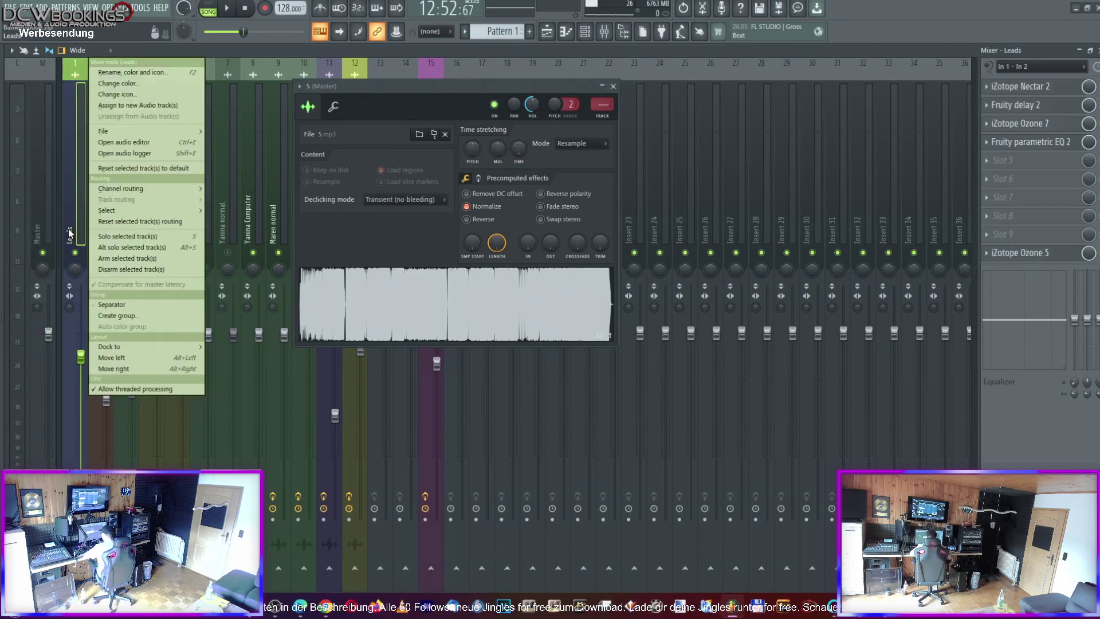
pyautogui.moveTo(132, 188)
pyautogui.click(271, 188)
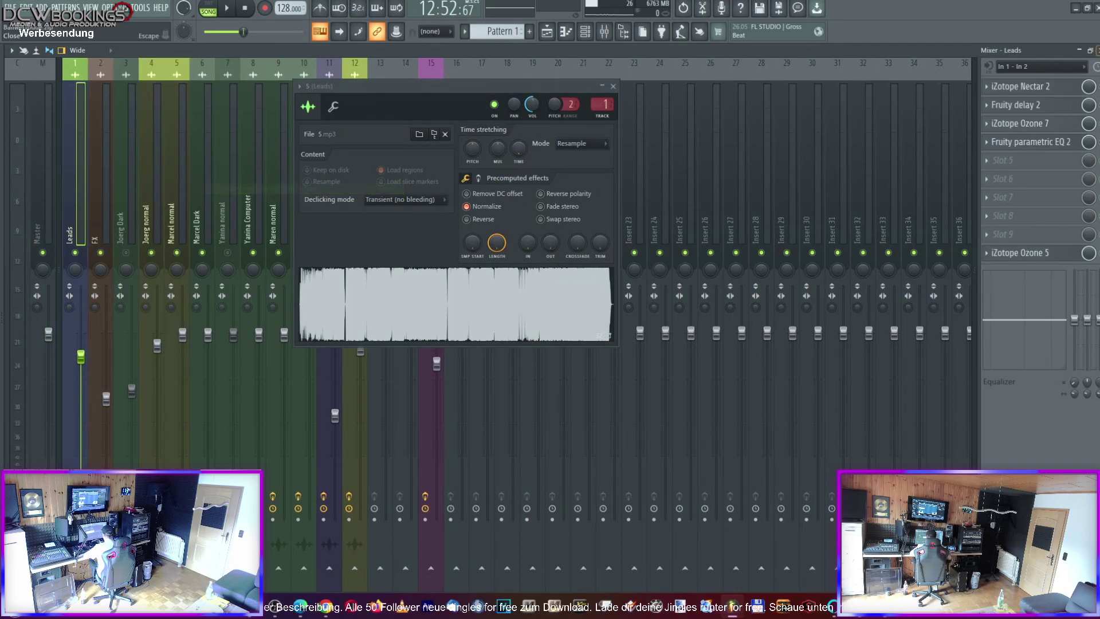
pyautogui.click(1079, 51)
pyautogui.click(613, 86)
# Move clip 5 to start at about bar 414, where clip 4 fades out, and play the transition
pyautogui.moveTo(524, 98); pyautogui.dragTo(458, 96)
pyautogui.press('space')
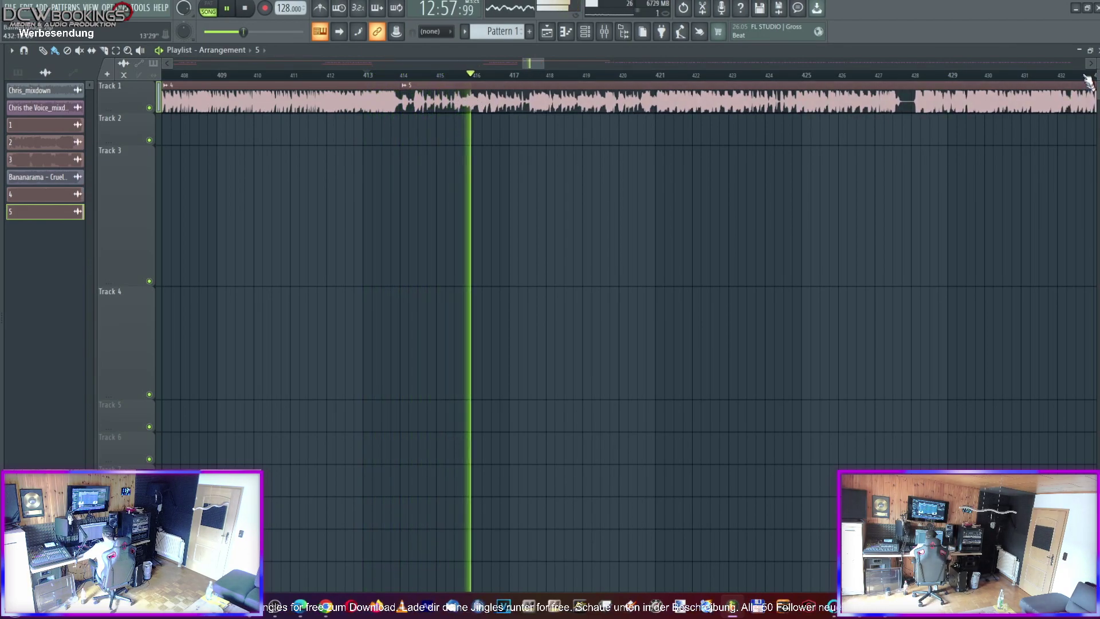
pyautogui.click(1078, 50)
pyautogui.click(547, 36)
pyautogui.click(844, 66)
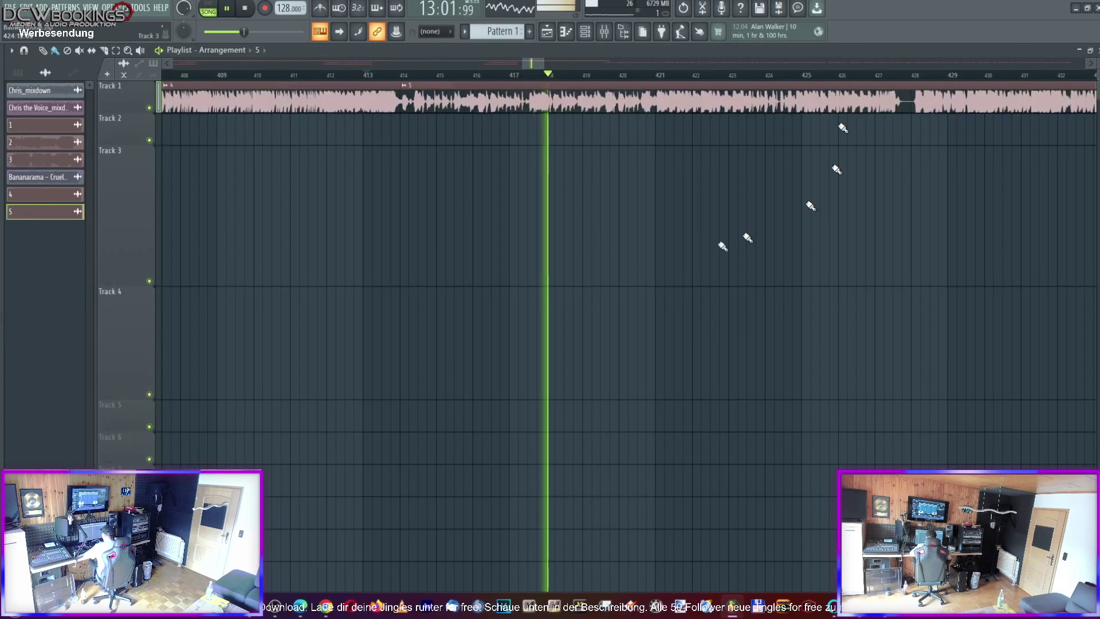
# Open Ozone 9 on the mixer's Master track and watch its Maximizer and level meters during playback
pyautogui.click(604, 32)
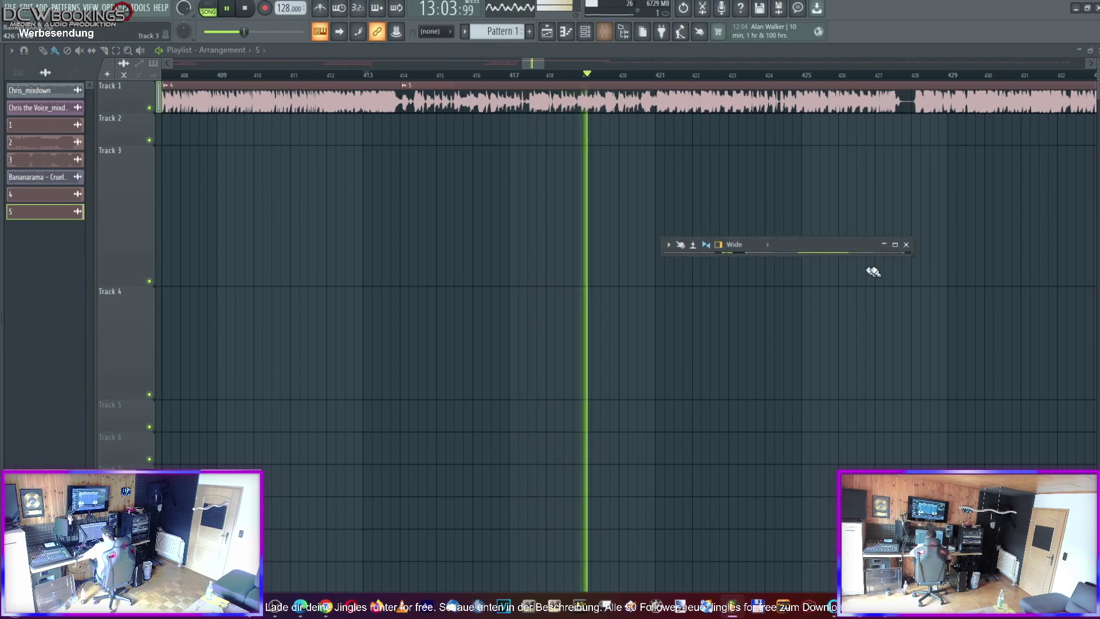
pyautogui.click(896, 246)
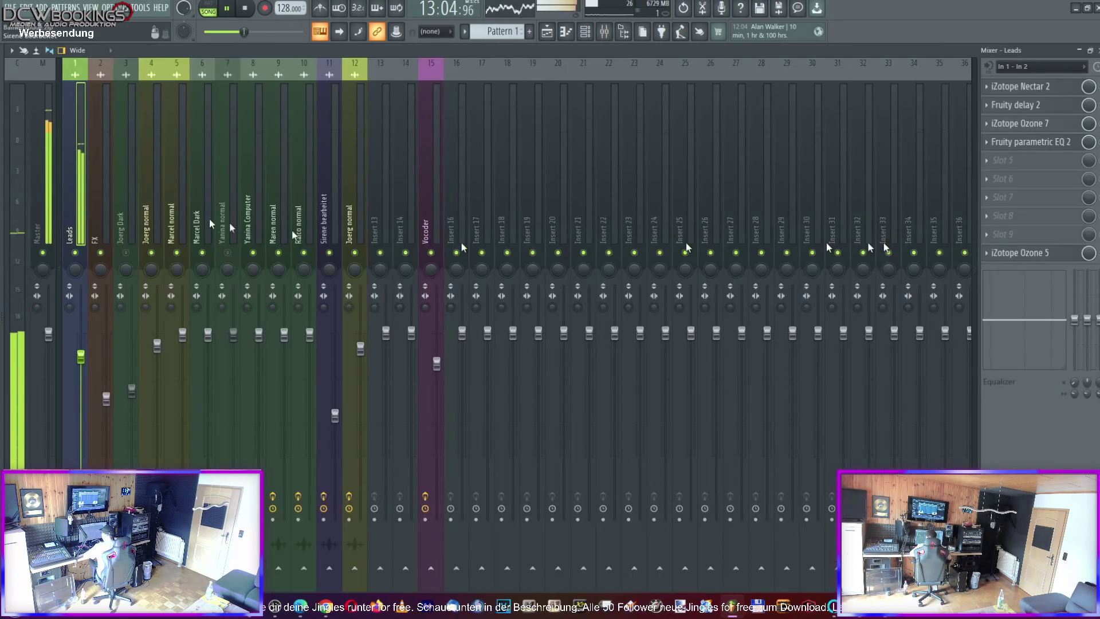
pyautogui.click(49, 221)
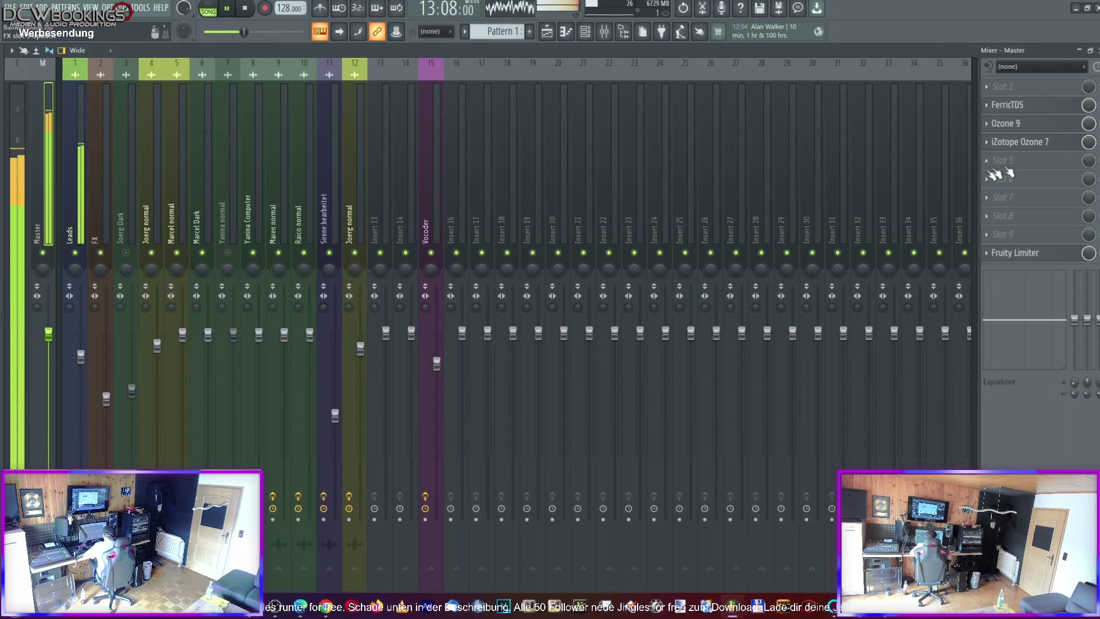
pyautogui.click(1016, 123)
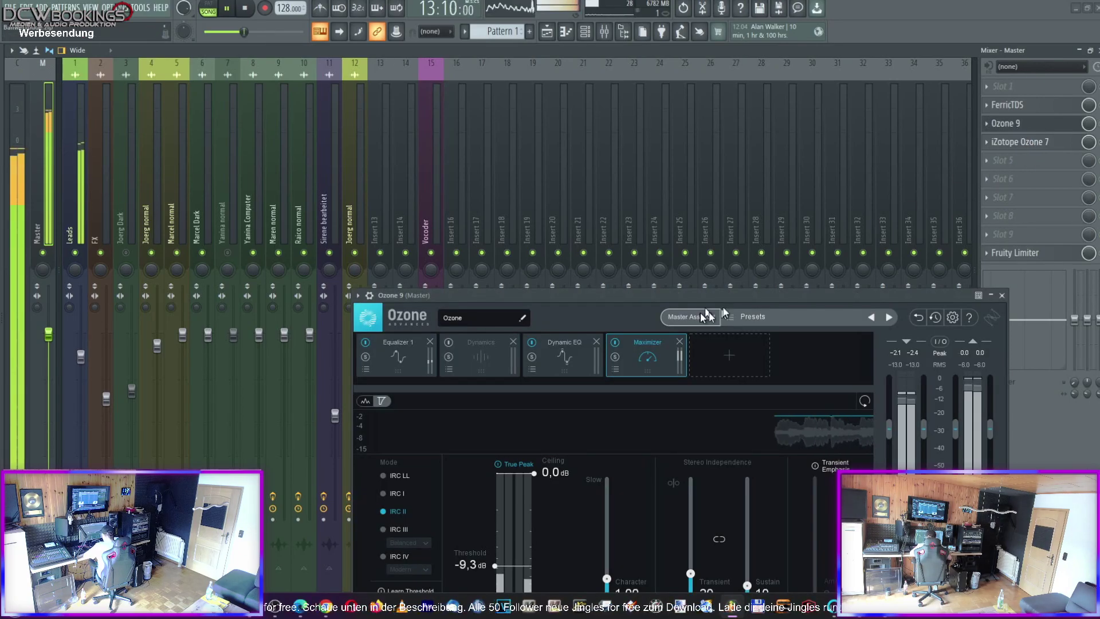
pyautogui.moveTo(637, 289); pyautogui.dragTo(546, 136)
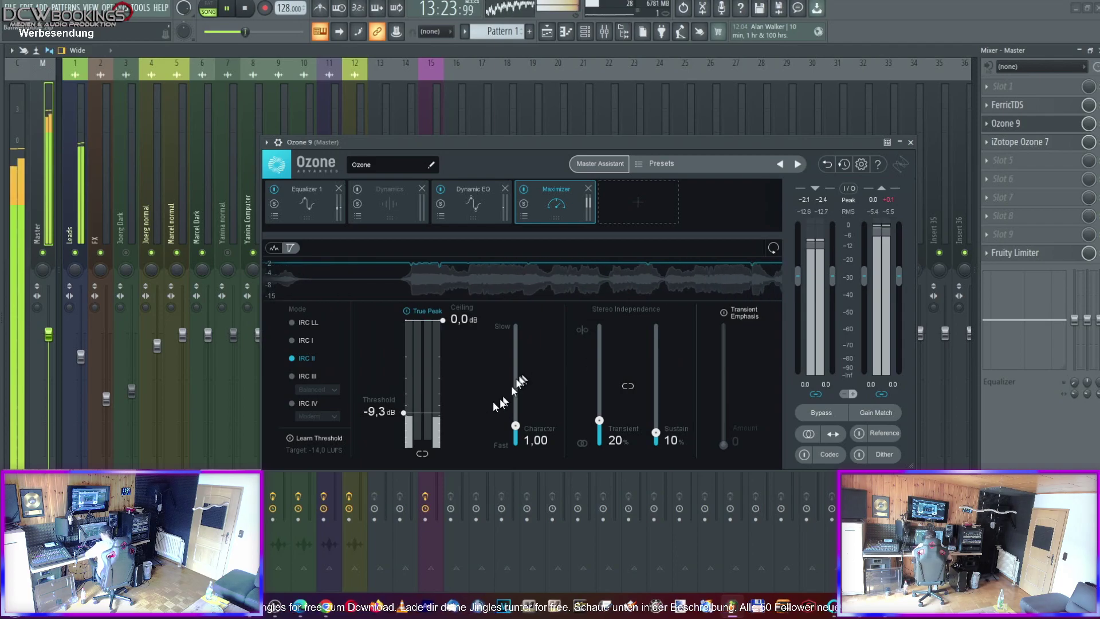
# Fine-tune clip 5's channel volume in the playlist while checking the level on the Ozone 9 meters
pyautogui.click(1079, 51)
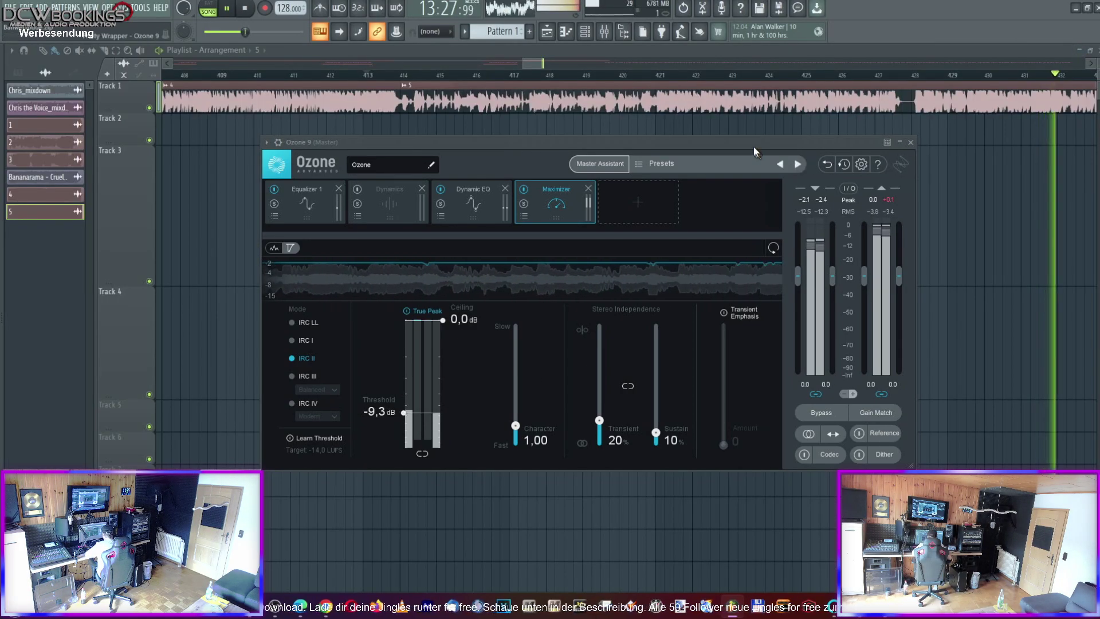
pyautogui.moveTo(754, 146); pyautogui.dragTo(745, 220)
pyautogui.doubleClick(699, 109)
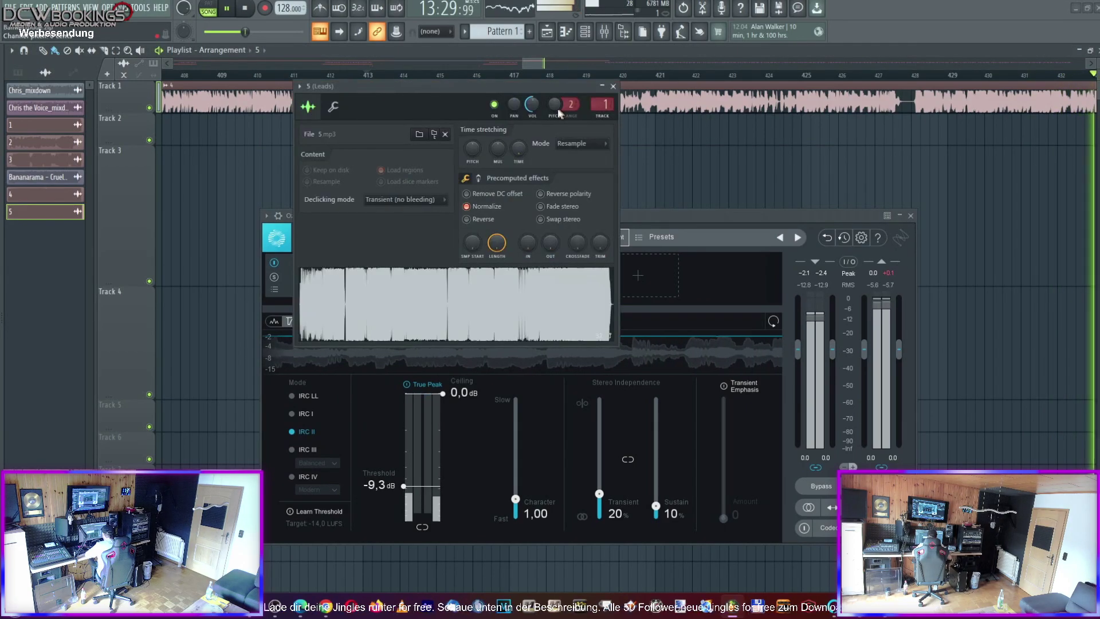
pyautogui.click(612, 86)
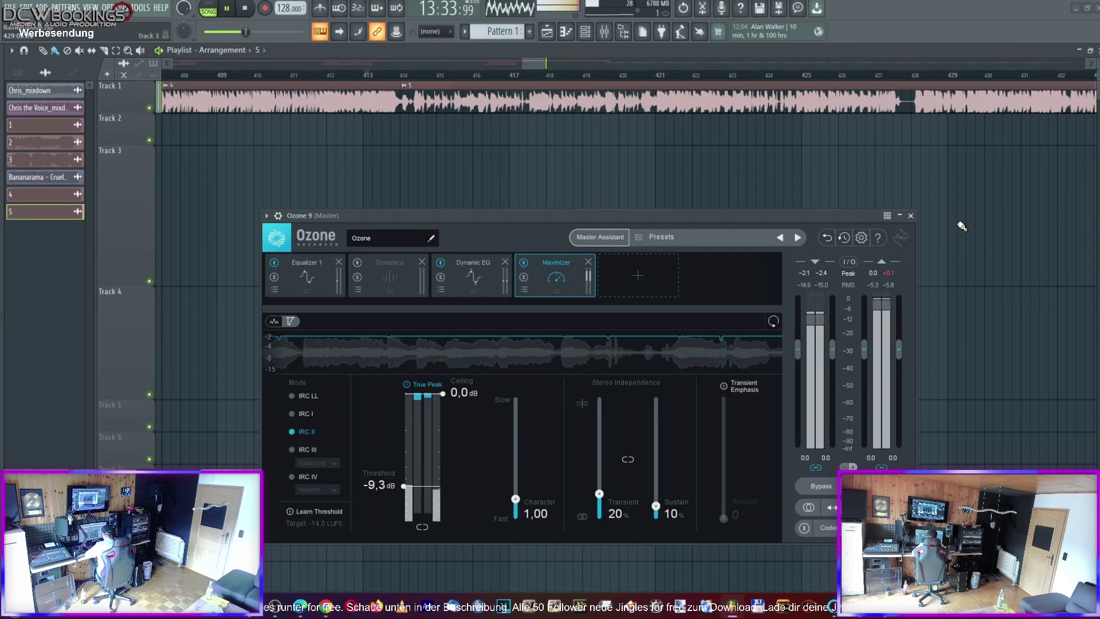
pyautogui.doubleClick(609, 92)
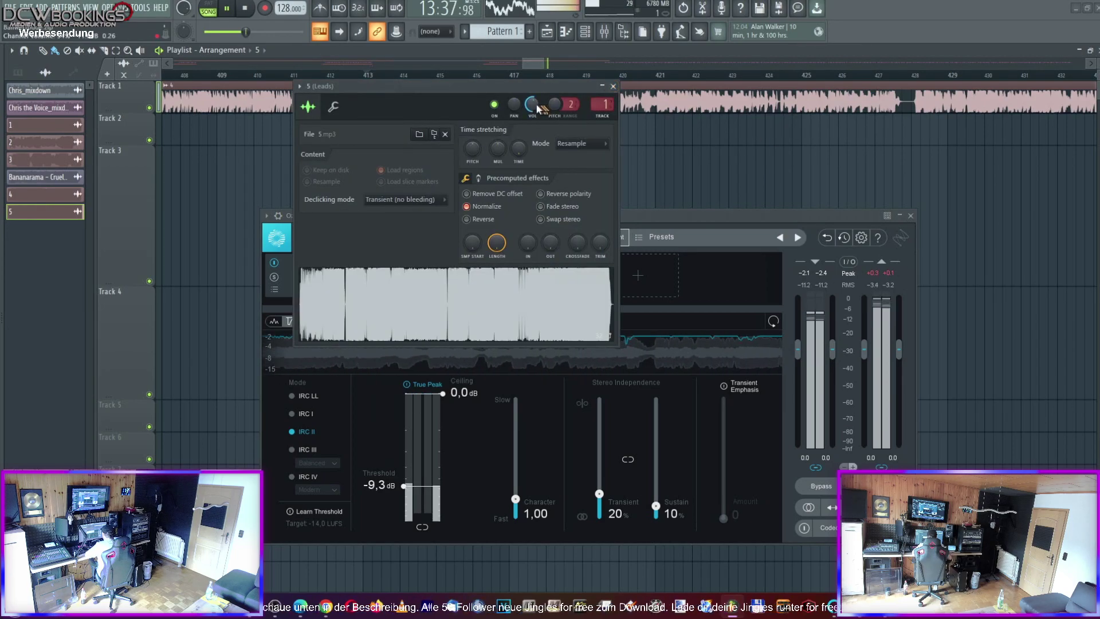
pyautogui.click(613, 87)
pyautogui.moveTo(874, 213); pyautogui.dragTo(871, 284)
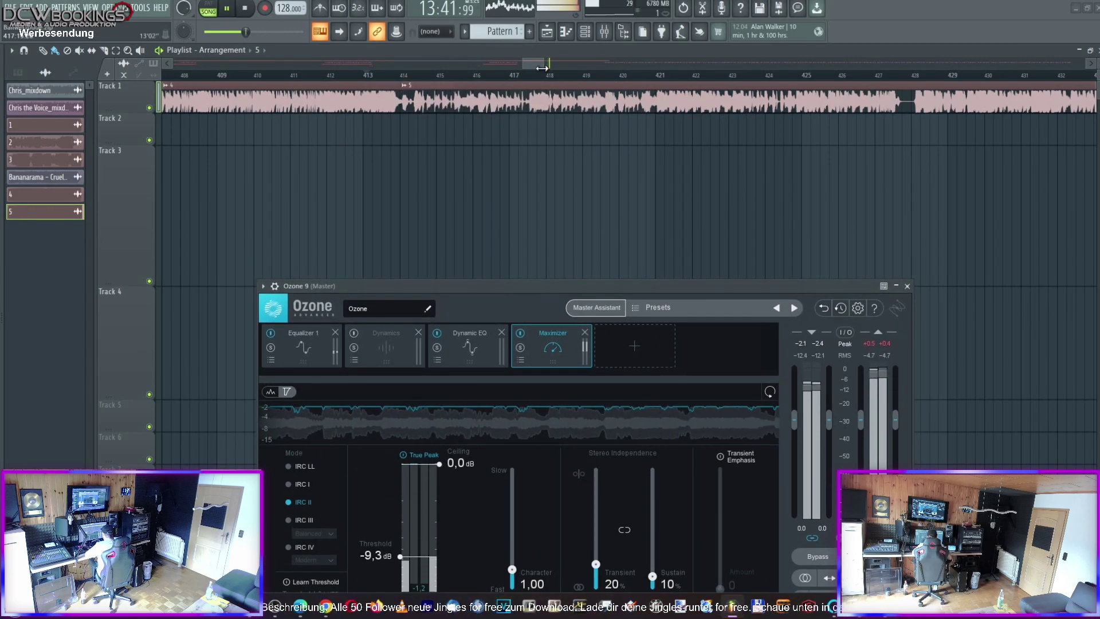
# Select all remaining voice clips on Track 2 and move them past the end of clip 5, to about bar 559
pyautogui.moveTo(539, 68); pyautogui.dragTo(1086, 40)
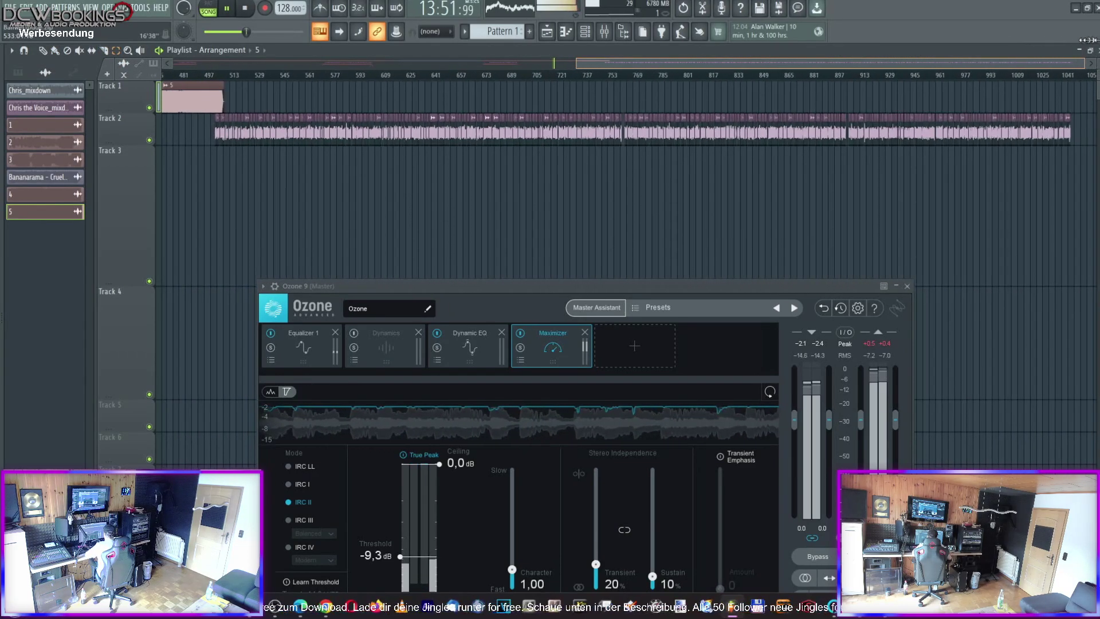
pyautogui.moveTo(1077, 133); pyautogui.dragTo(240, 146)
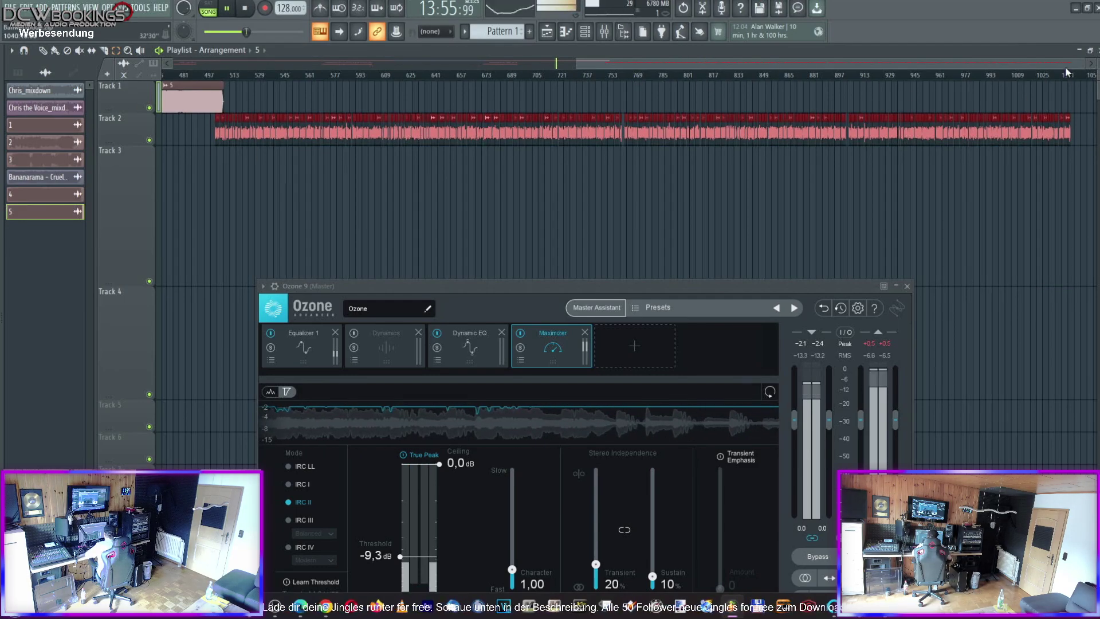
pyautogui.moveTo(1084, 60); pyautogui.dragTo(691, 62)
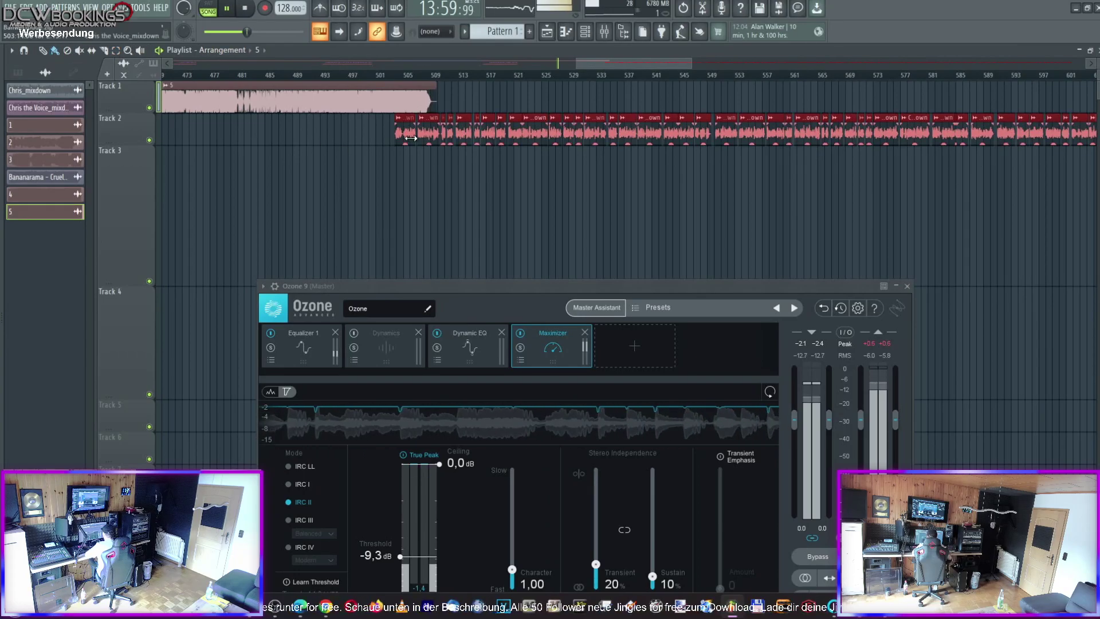
pyautogui.moveTo(429, 134); pyautogui.dragTo(814, 134)
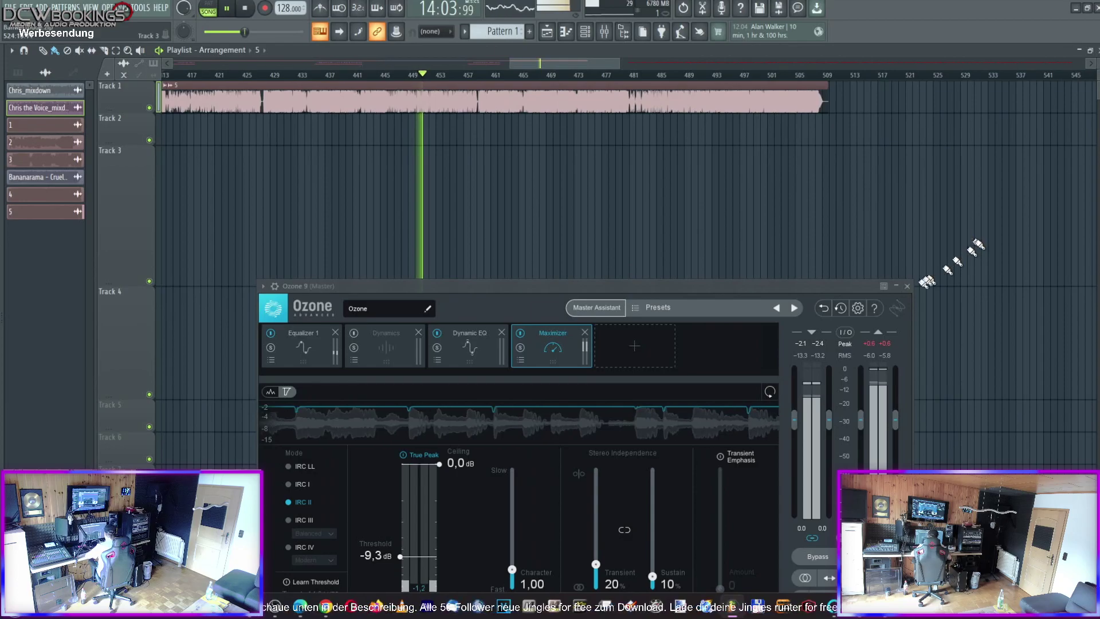
# Close Ozone 9, stop playback and check the timeline position at the end of clip 5's audible audio
pyautogui.click(908, 286)
pyautogui.press('space')
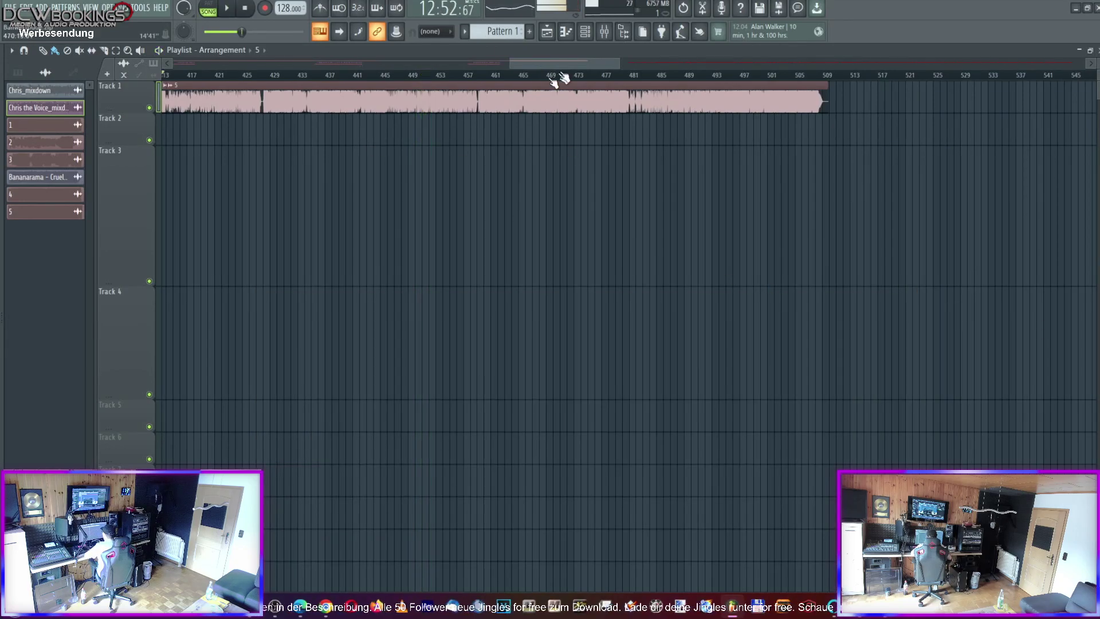
pyautogui.hscroll(4, 554, 67)
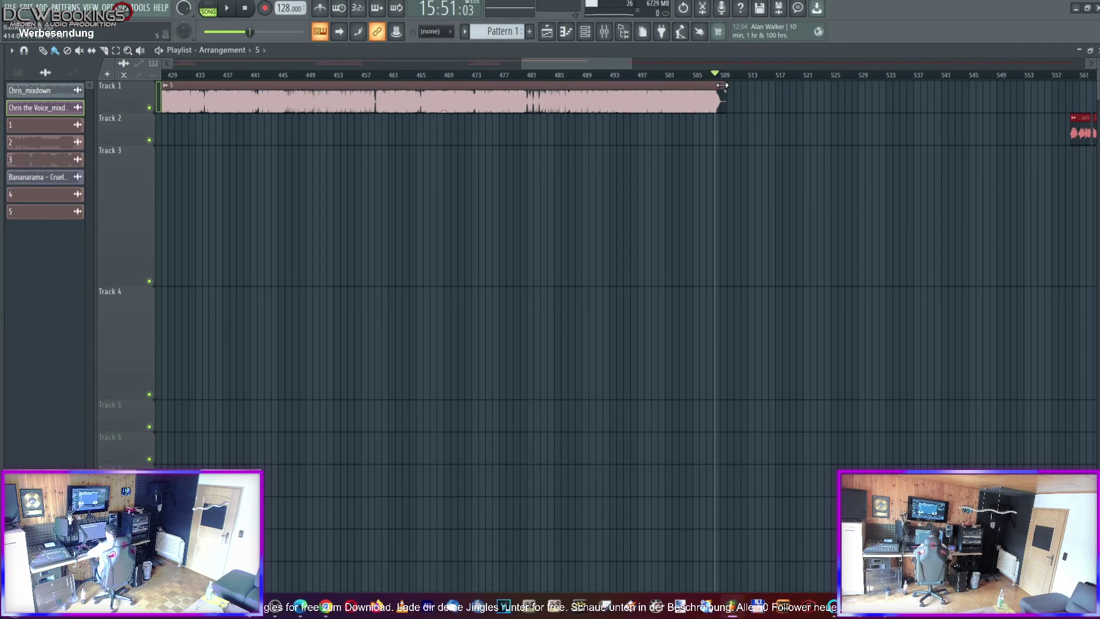
# Switch to the Musik folder in File Explorer and preview the 2-1005, 2-1003 and 2-1002 Yummy Sounds tracks, closing the media player at the end
pyautogui.moveTo(274, 606)
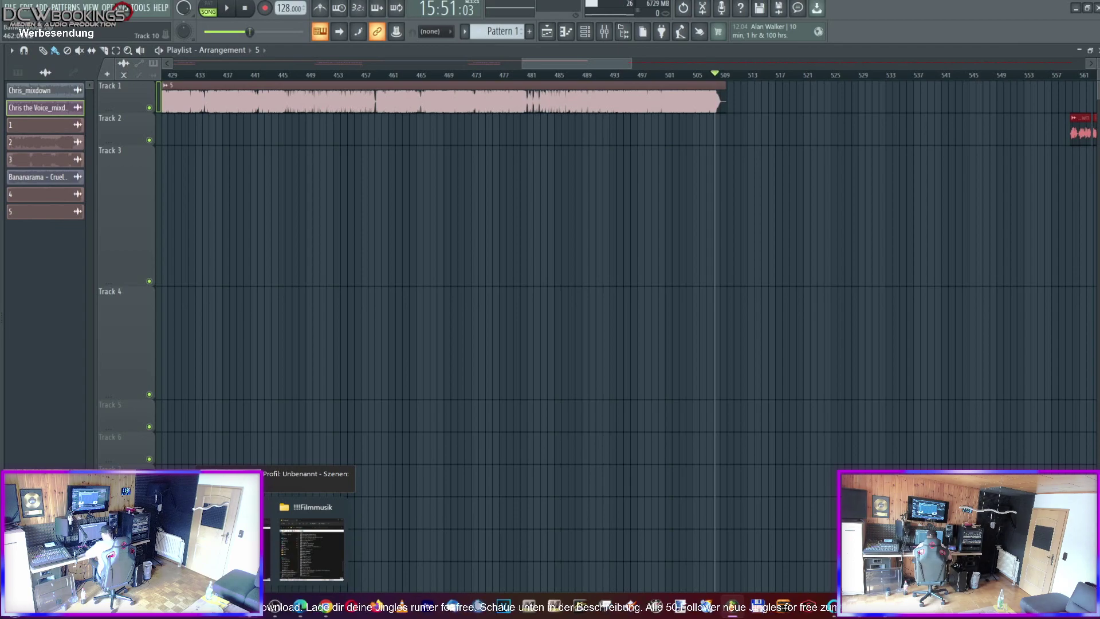
pyautogui.click(311, 548)
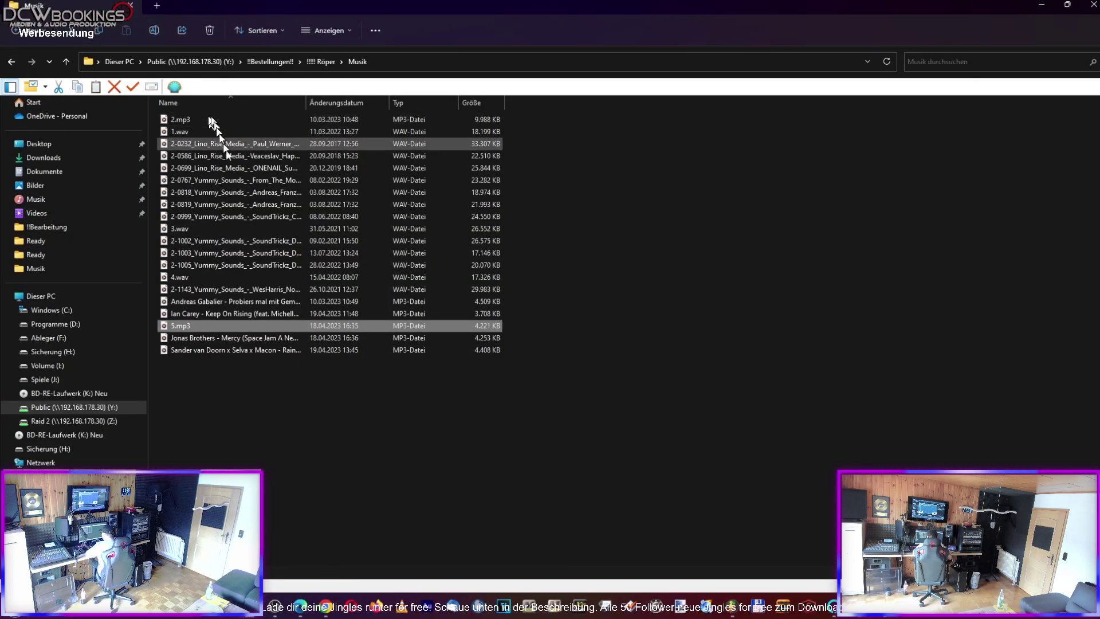
pyautogui.doubleClick(218, 264)
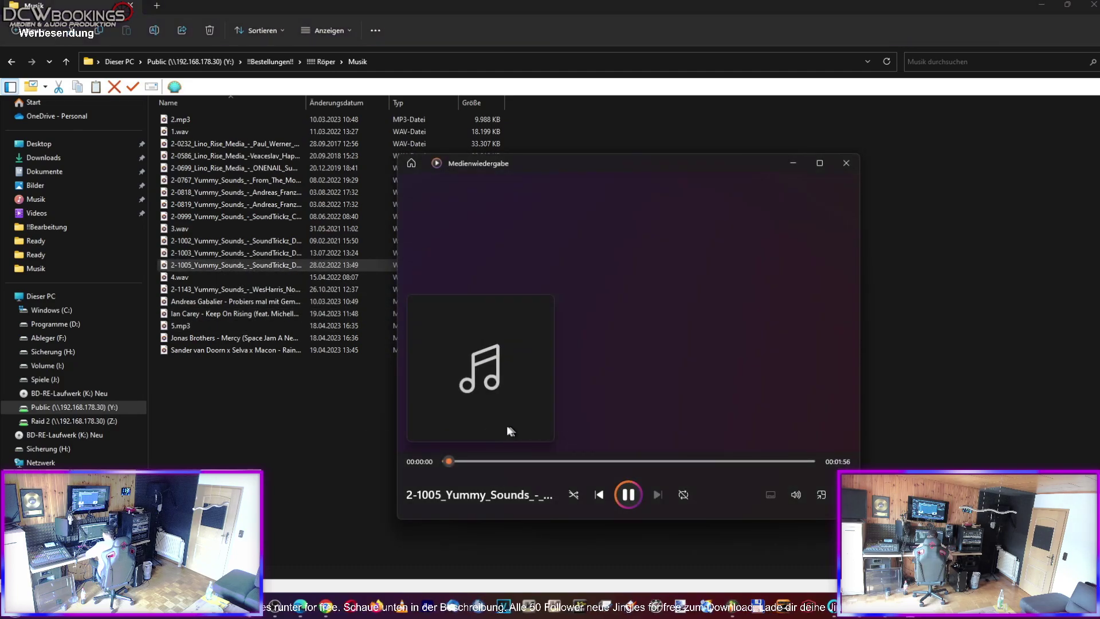
pyautogui.doubleClick(226, 253)
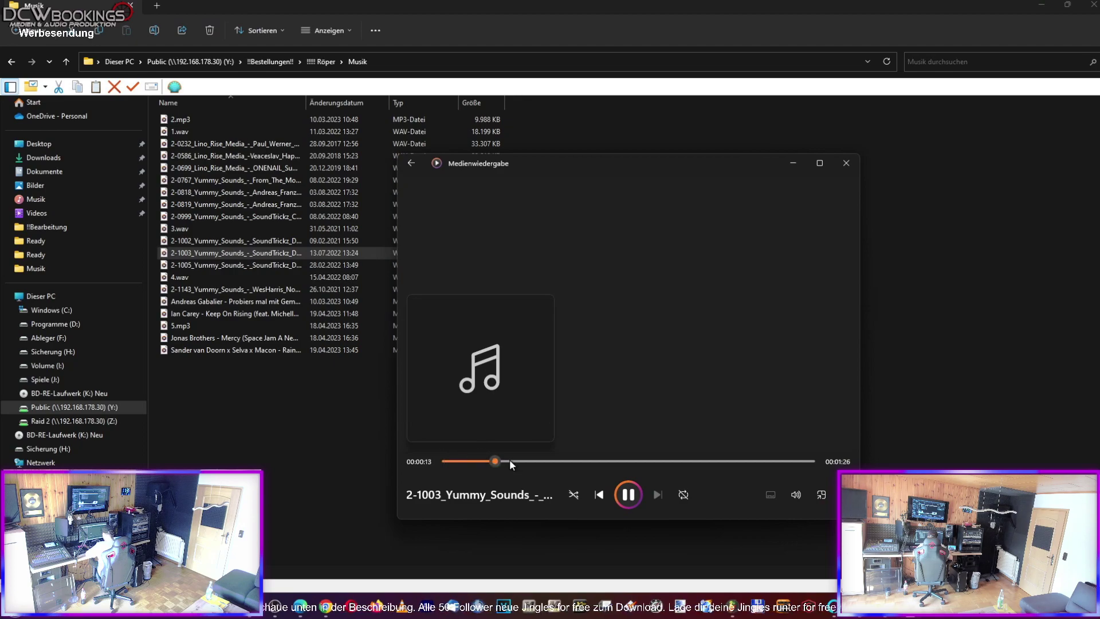
pyautogui.doubleClick(287, 241)
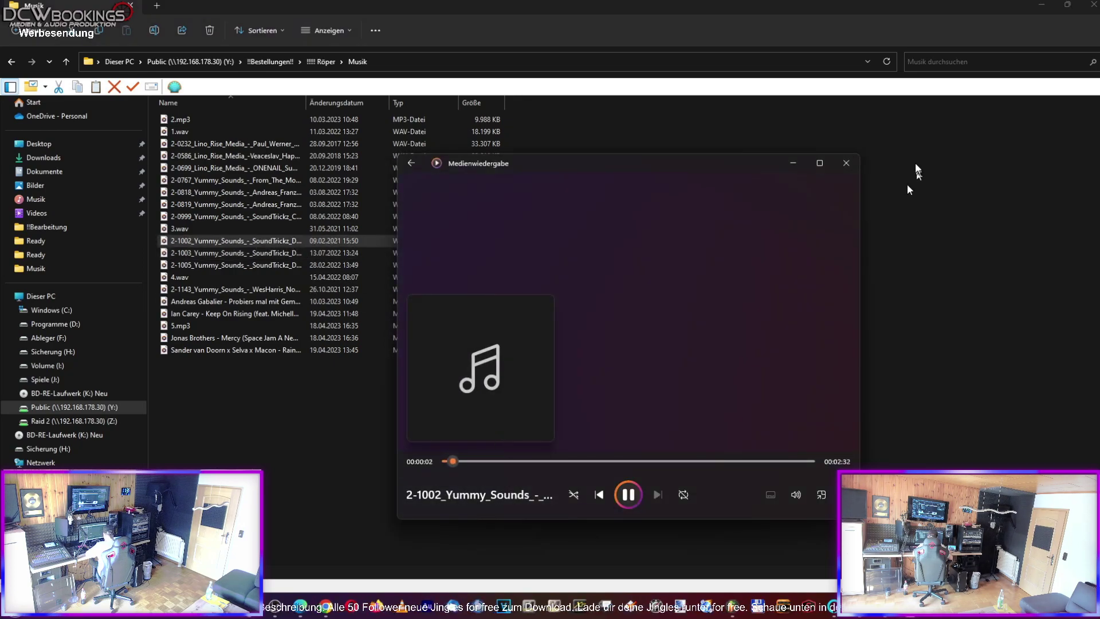
pyautogui.click(846, 163)
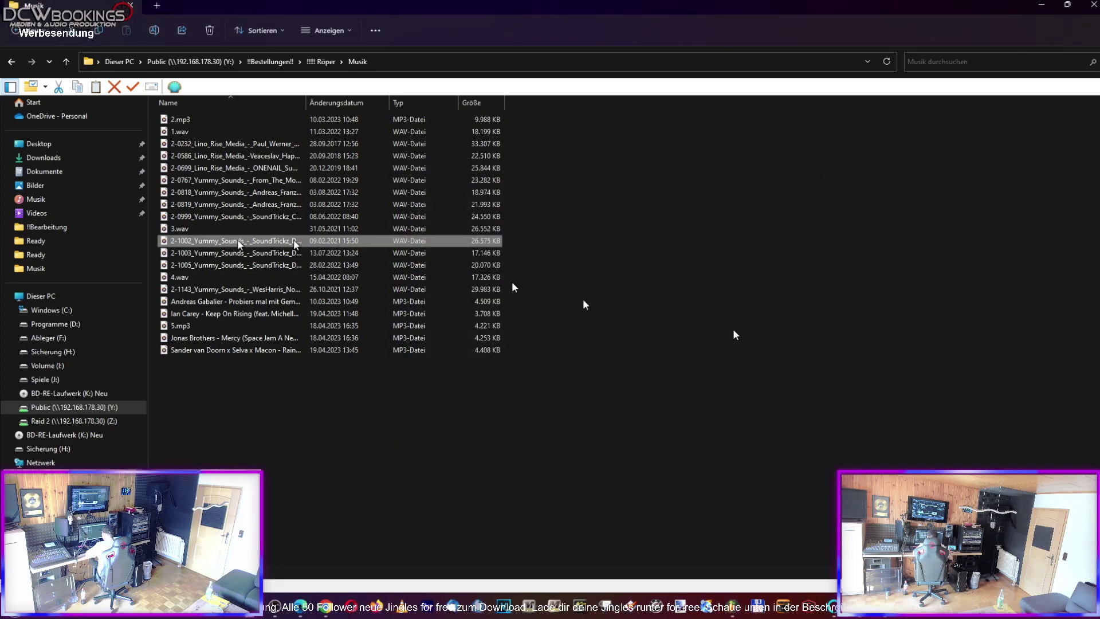
# Rename the selected 2-1002 Yummy Sounds WAV file in the Musik folder as 6
pyautogui.press('F2')
pyautogui.write('6')
pyautogui.press('Return')
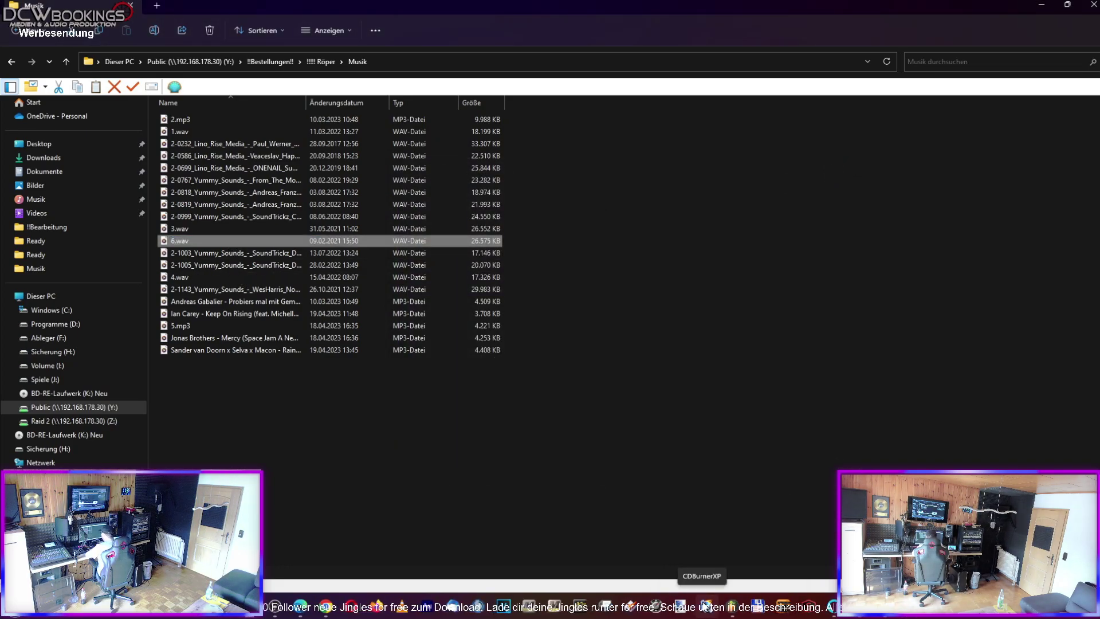
# Import 6.wav into the FL Studio playlist on Track 1 and position it shortly after clip 5, at about bar 511
pyautogui.moveTo(236, 243); pyautogui.dragTo(733, 613)
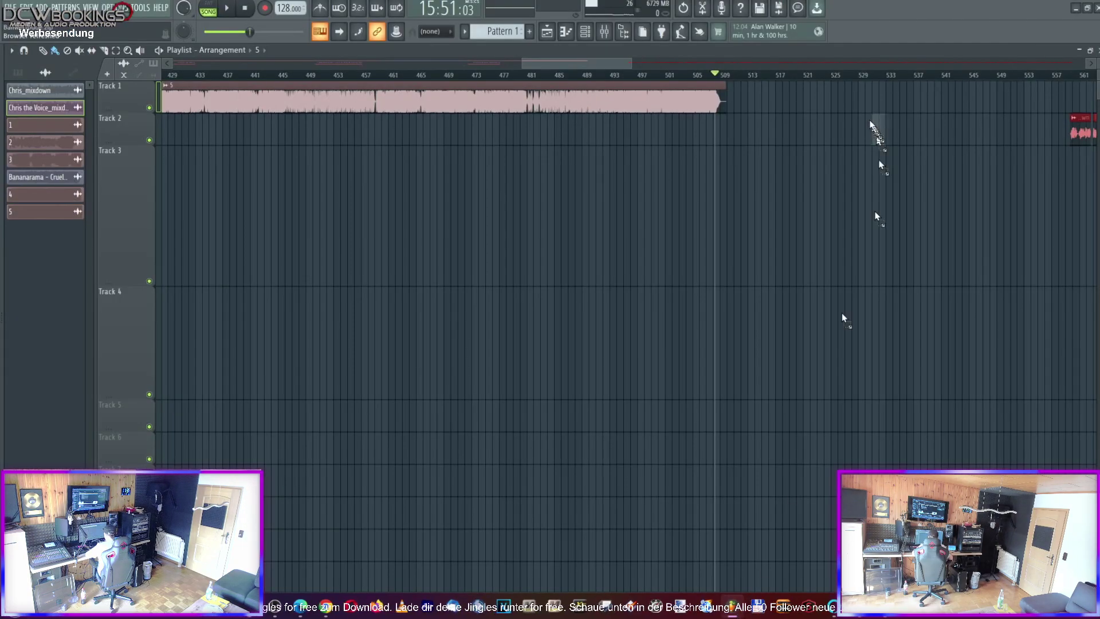
pyautogui.moveTo(822, 84); pyautogui.dragTo(819, 86)
pyautogui.moveTo(633, 64); pyautogui.dragTo(609, 65)
pyautogui.moveTo(802, 97); pyautogui.dragTo(707, 100)
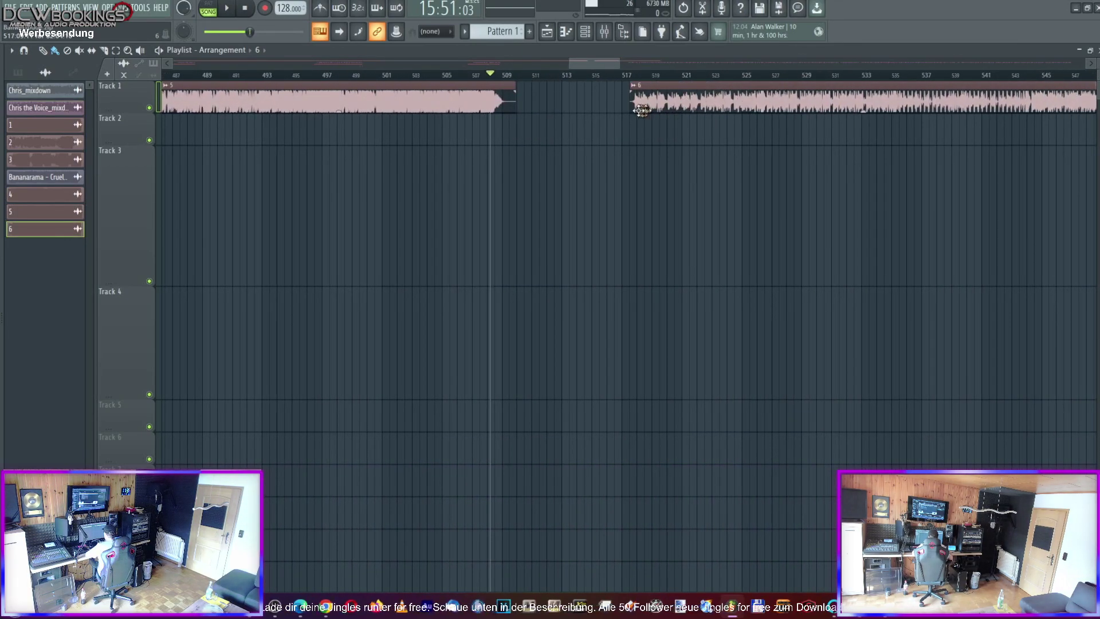
pyautogui.moveTo(631, 109); pyautogui.dragTo(634, 108)
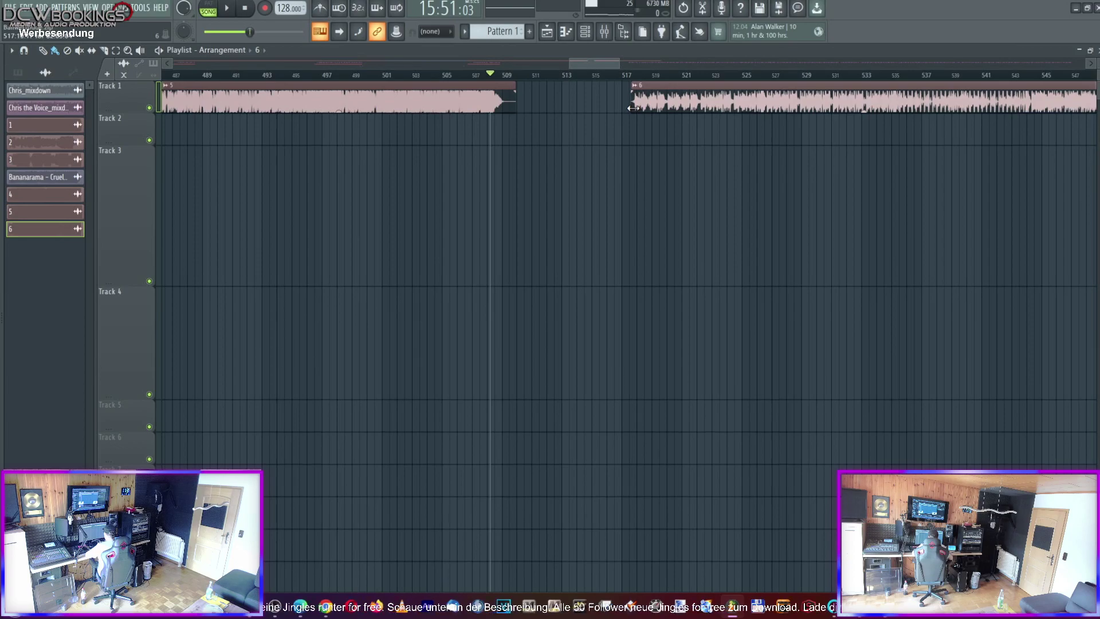
pyautogui.moveTo(617, 63)
pyautogui.mouseDown()
pyautogui.moveTo(588, 64)
pyautogui.moveTo(605, 65)
pyautogui.mouseUp()
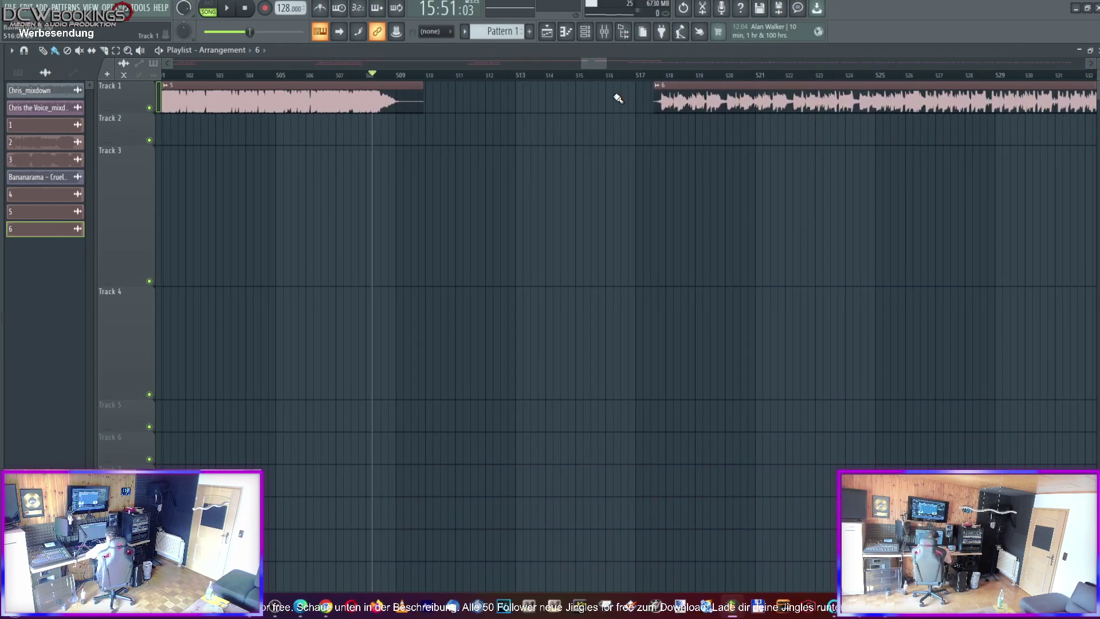
pyautogui.moveTo(721, 90); pyautogui.dragTo(533, 89)
# Save the project as the zipped song file Ballwerfbude.zip in the Röper folder, overwriting the existing archive
pyautogui.click(10, 8)
pyautogui.click(26, 81)
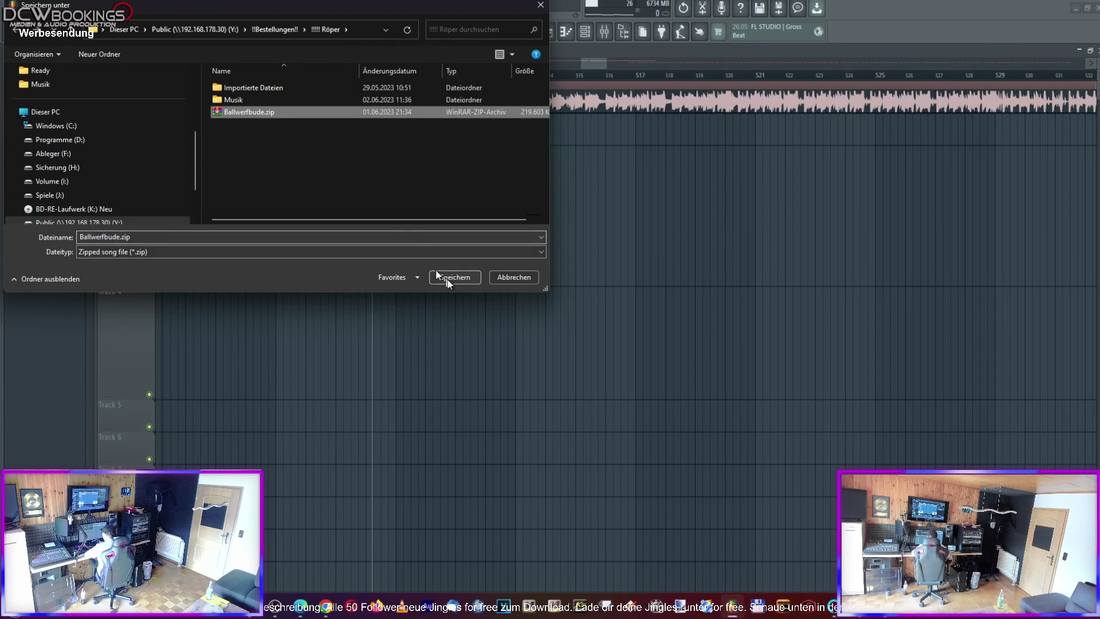
pyautogui.click(455, 276)
pyautogui.click(566, 297)
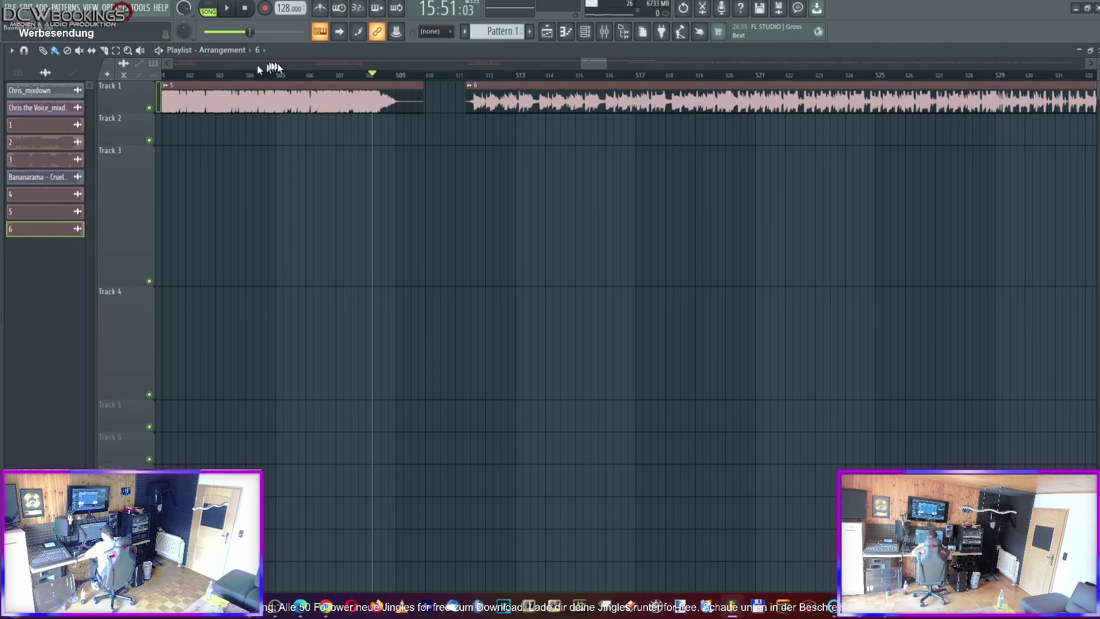
# Play the end of clip 5 and enable Normalize in the channel settings of clip 6
pyautogui.click(285, 82)
pyautogui.press('space')
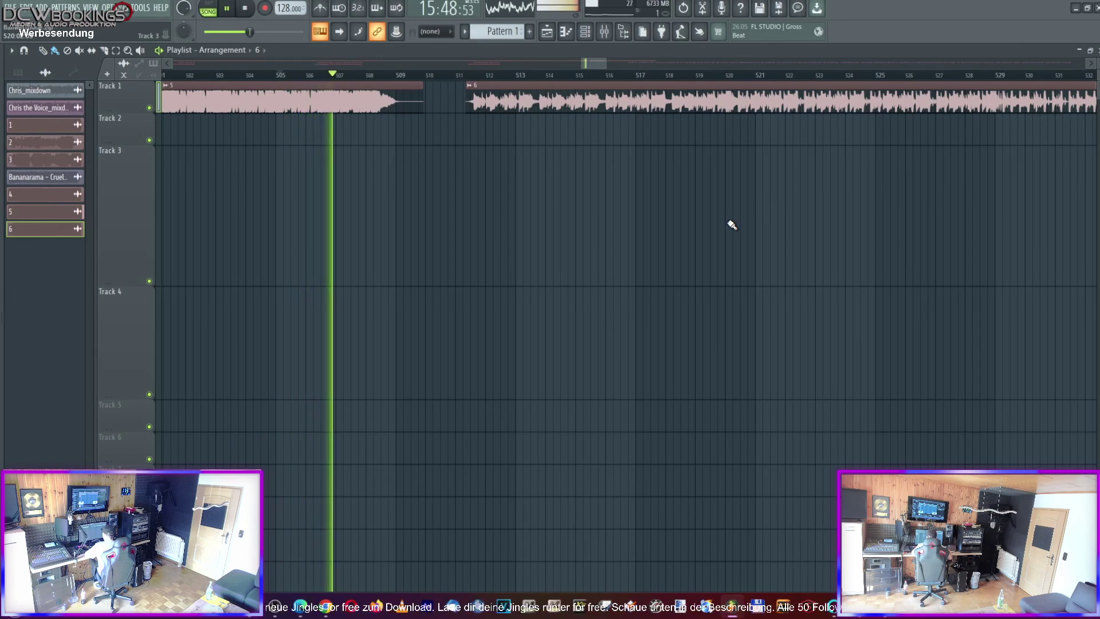
pyautogui.doubleClick(567, 106)
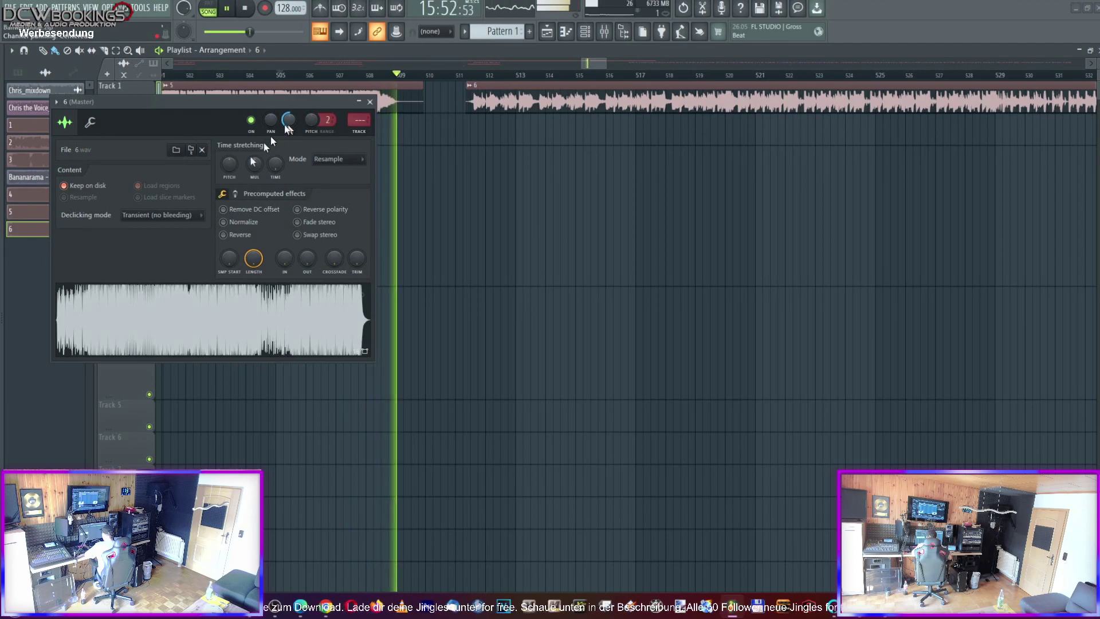
pyautogui.click(224, 223)
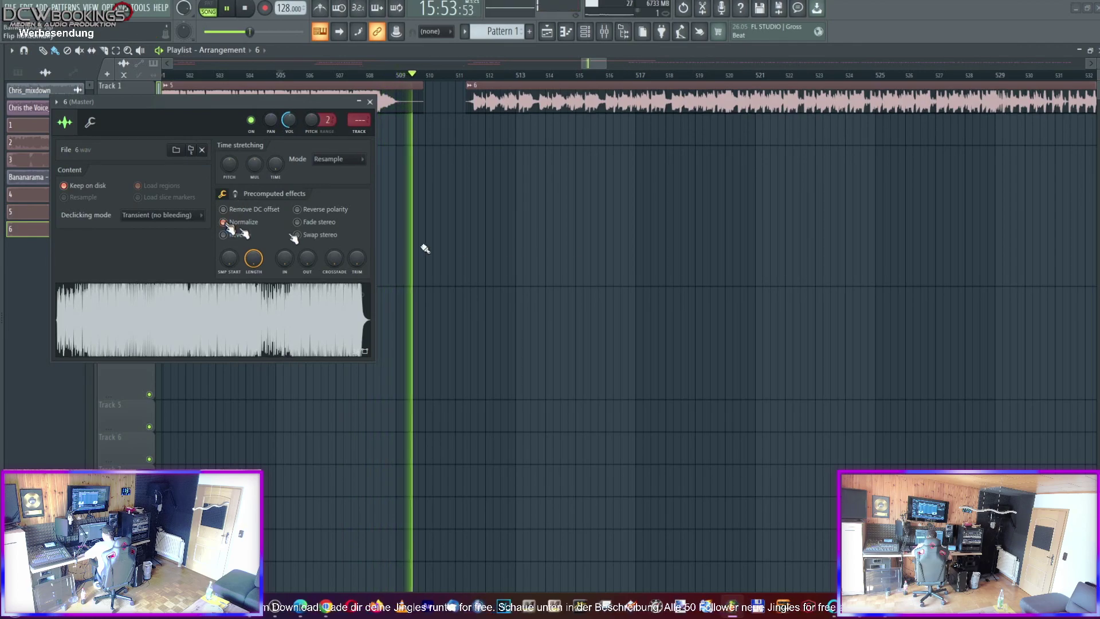
pyautogui.click(246, 75)
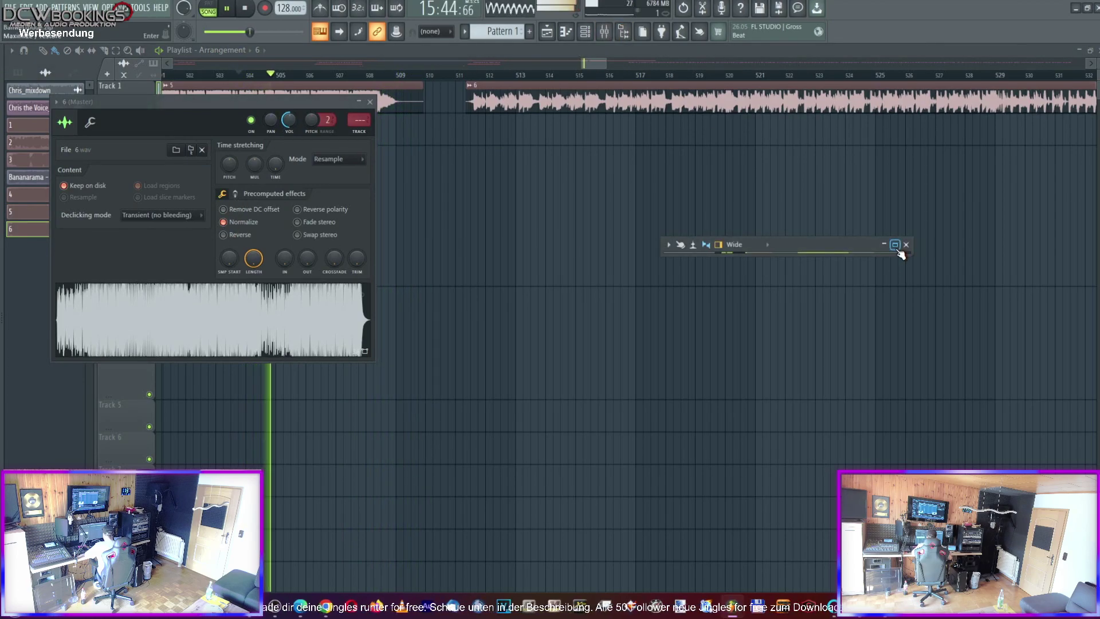
# Route channel 6 to the Leads mixer track, then close the mixer and the channel settings
pyautogui.press('F9')
pyautogui.moveTo(351, 102); pyautogui.dragTo(740, 111)
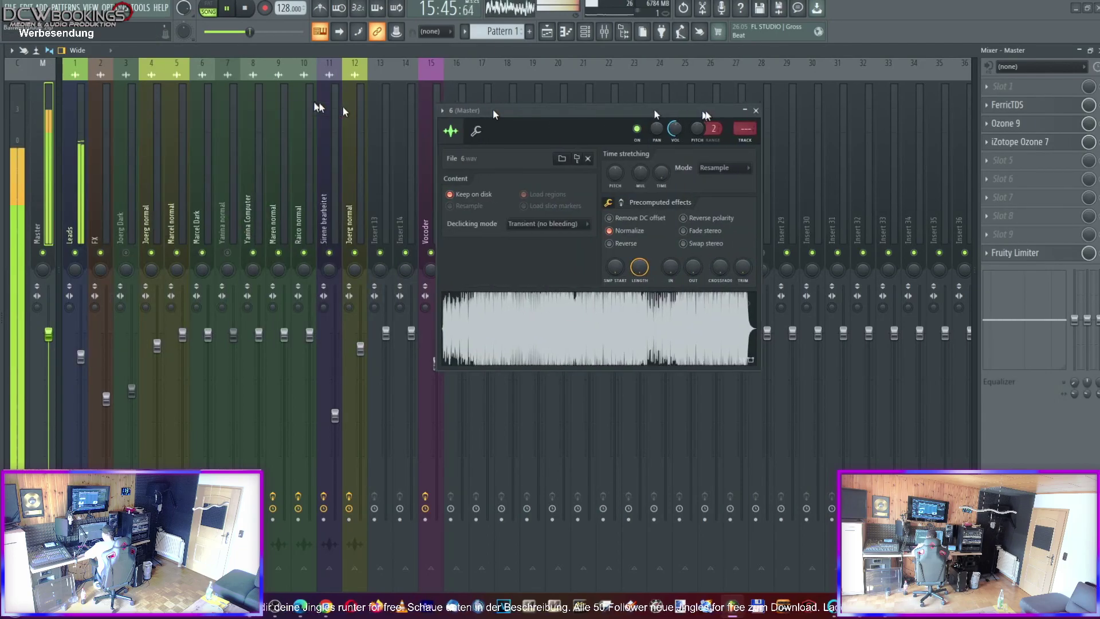
pyautogui.rightClick(72, 229)
pyautogui.moveTo(144, 191)
pyautogui.click(262, 192)
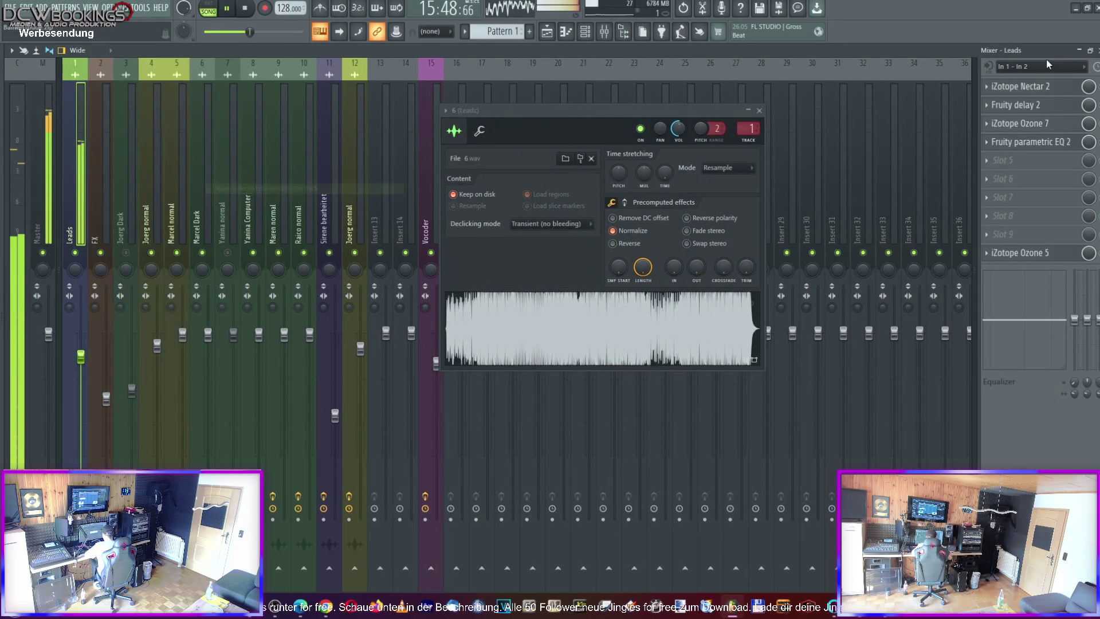
pyautogui.click(1078, 51)
pyautogui.click(759, 110)
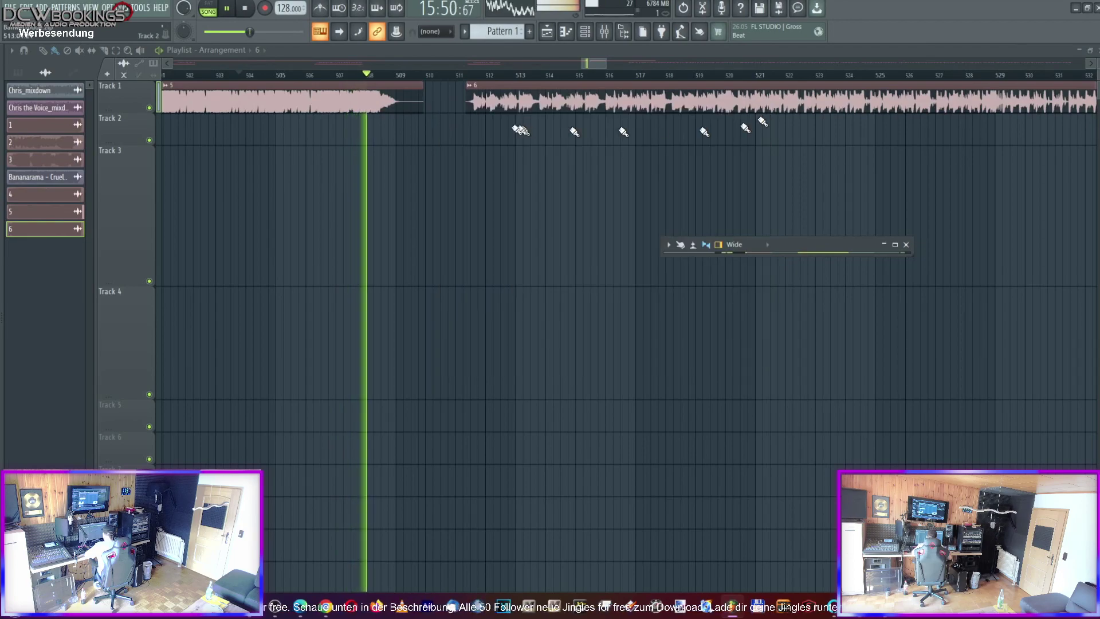
# Move clip 6 on Track 1 earlier so that its start overlaps clip 5's fade-out, just before bar 509
pyautogui.click(436, 93)
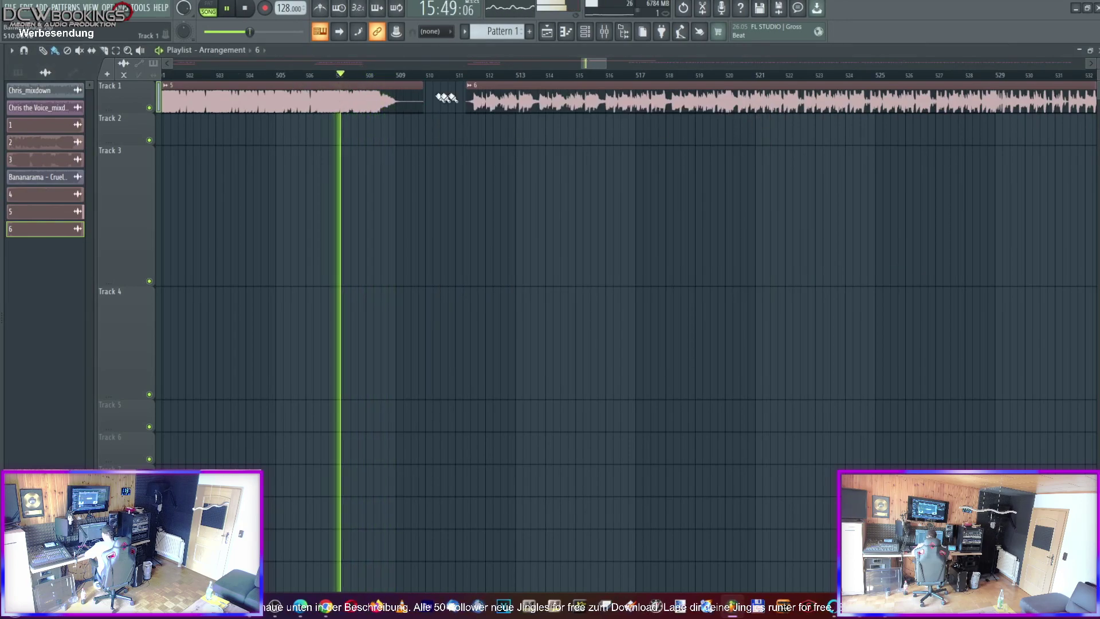
pyautogui.moveTo(483, 96); pyautogui.dragTo(406, 108)
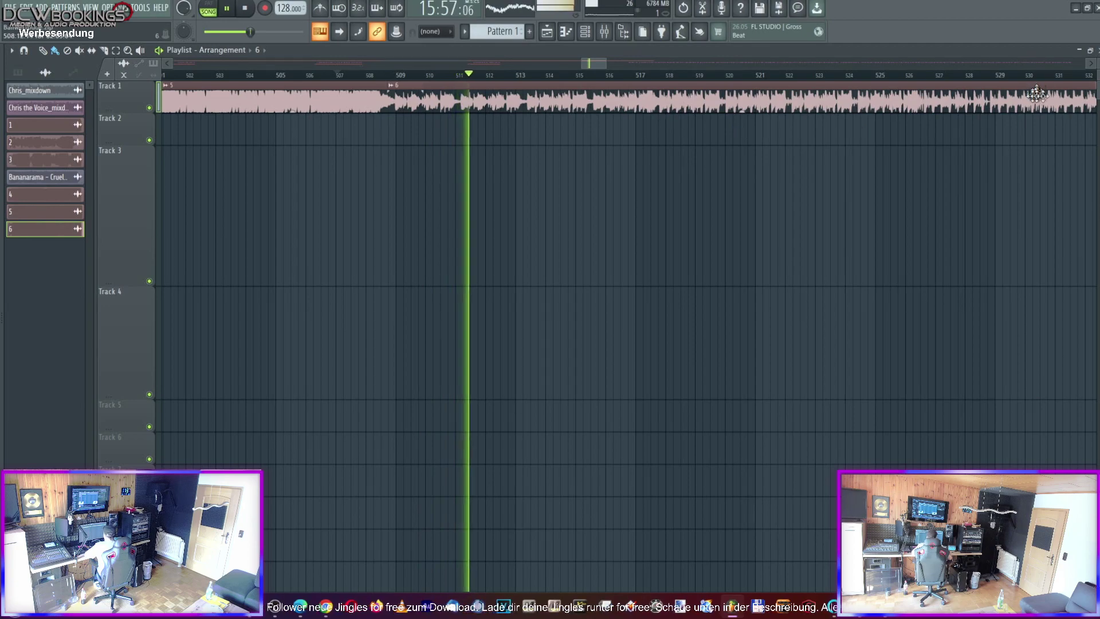
# Switch from the playlist to the mixer and open Ozone 9 on the Master track
pyautogui.click(1080, 53)
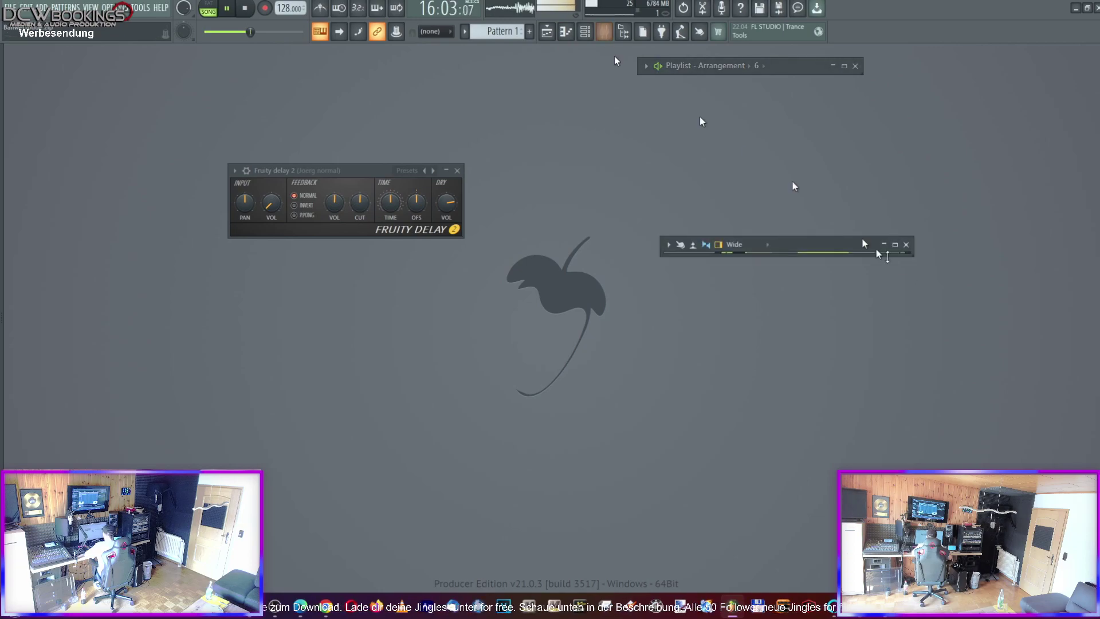
pyautogui.click(906, 245)
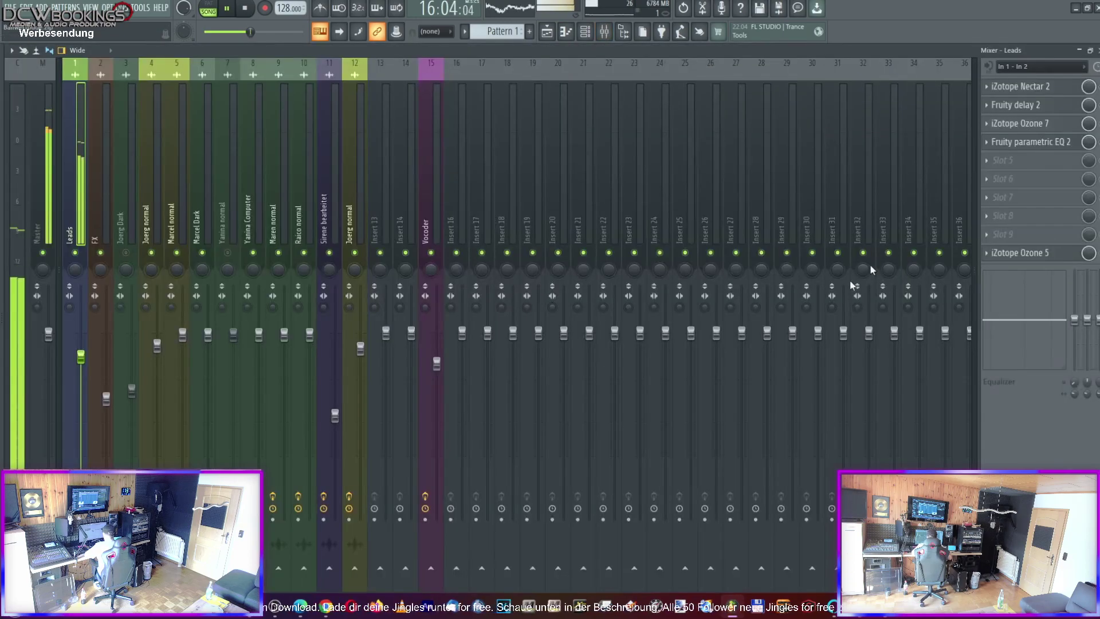
pyautogui.click(42, 223)
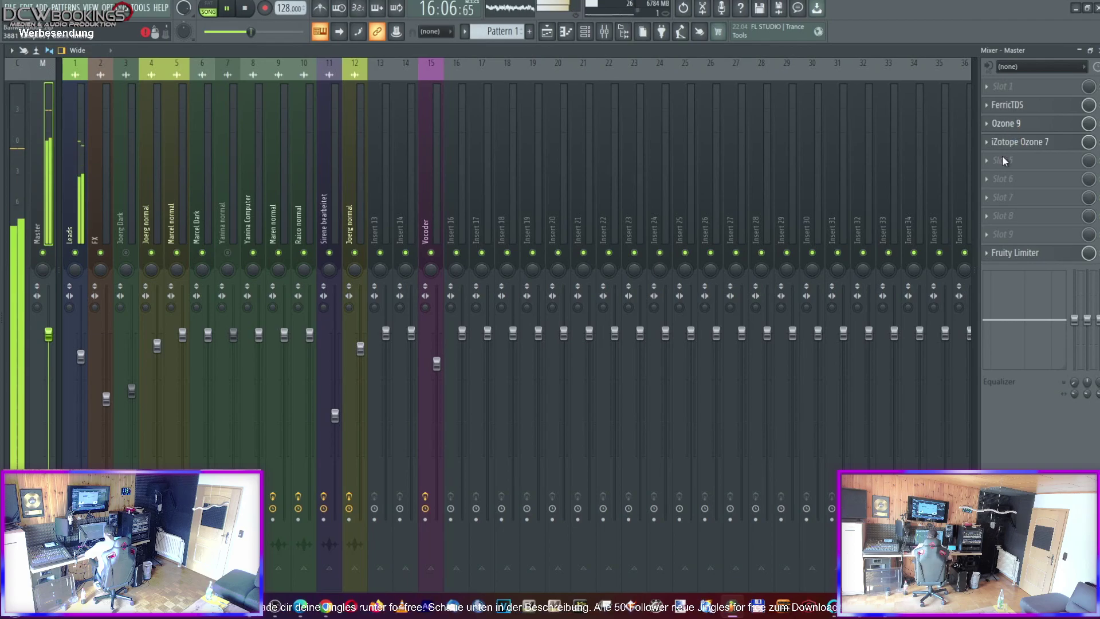
pyautogui.click(1006, 123)
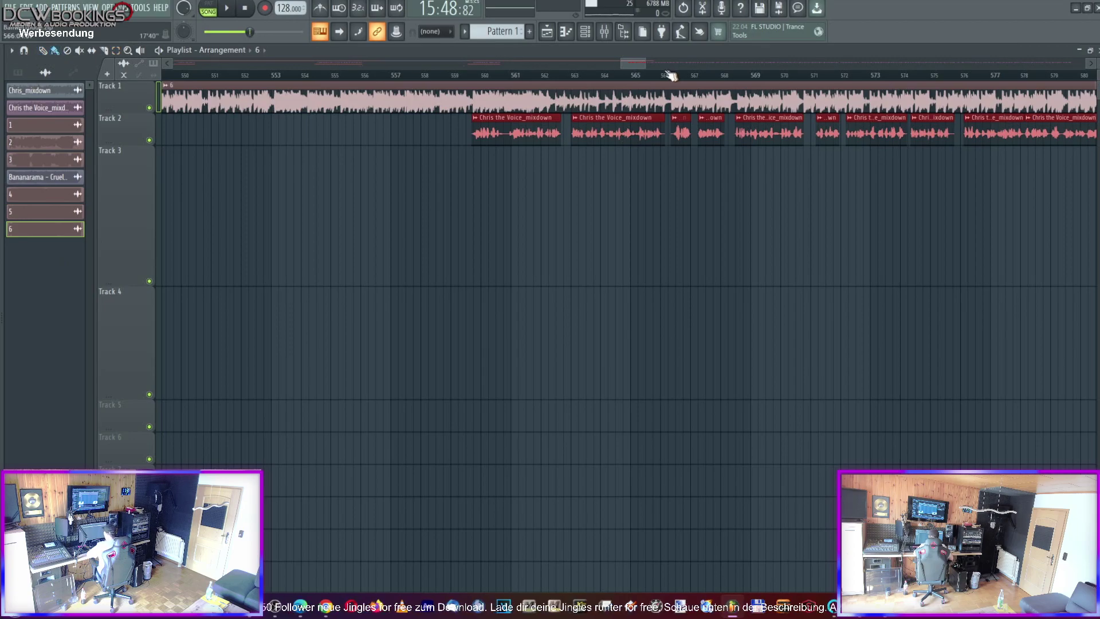
# Move the selected voice clips on Track 2 back over clip 6, starting at about bar 511, and audition their entry
pyautogui.moveTo(644, 58)
pyautogui.mouseDown()
pyautogui.moveTo(675, 59)
pyautogui.moveTo(649, 58)
pyautogui.mouseUp()
pyautogui.moveTo(772, 136); pyautogui.dragTo(728, 156)
pyautogui.press('space')
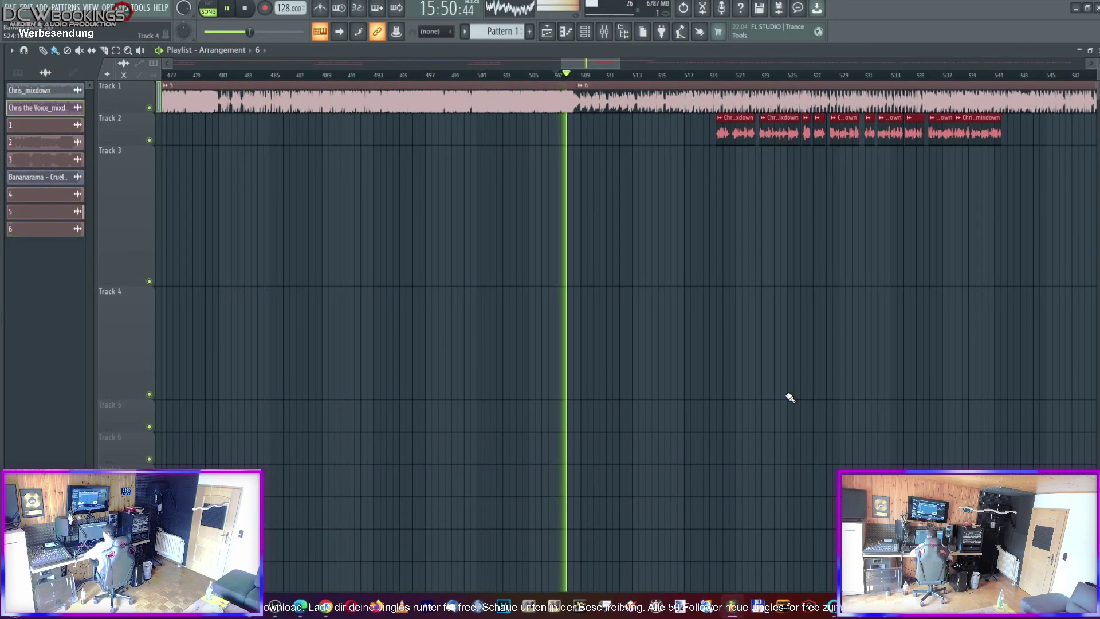
pyautogui.moveTo(740, 131); pyautogui.dragTo(629, 131)
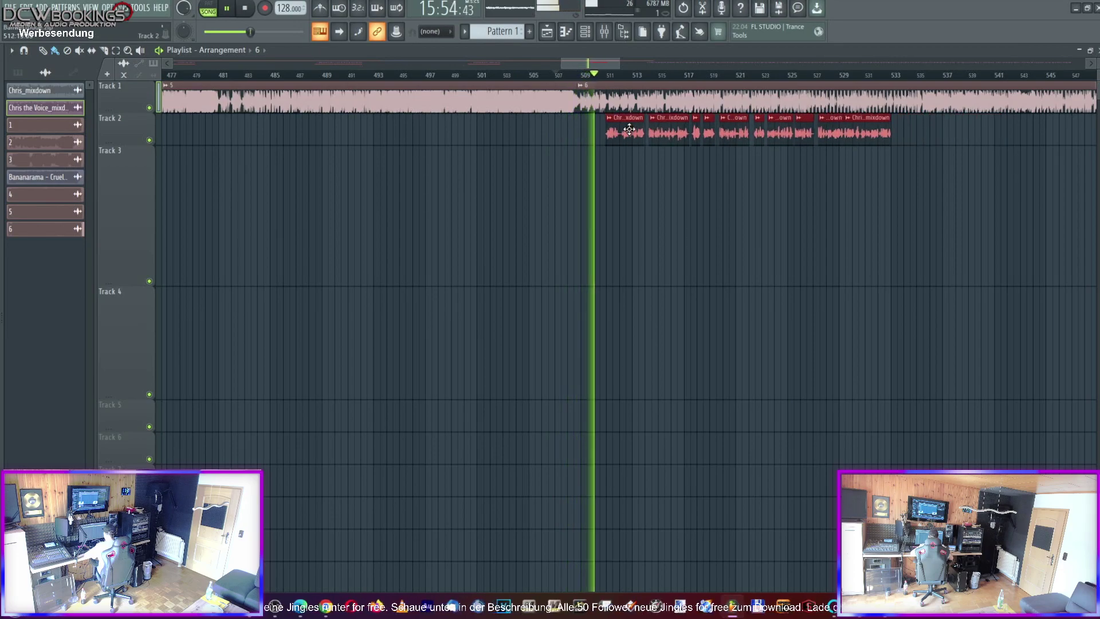
pyautogui.moveTo(617, 61); pyautogui.dragTo(573, 77)
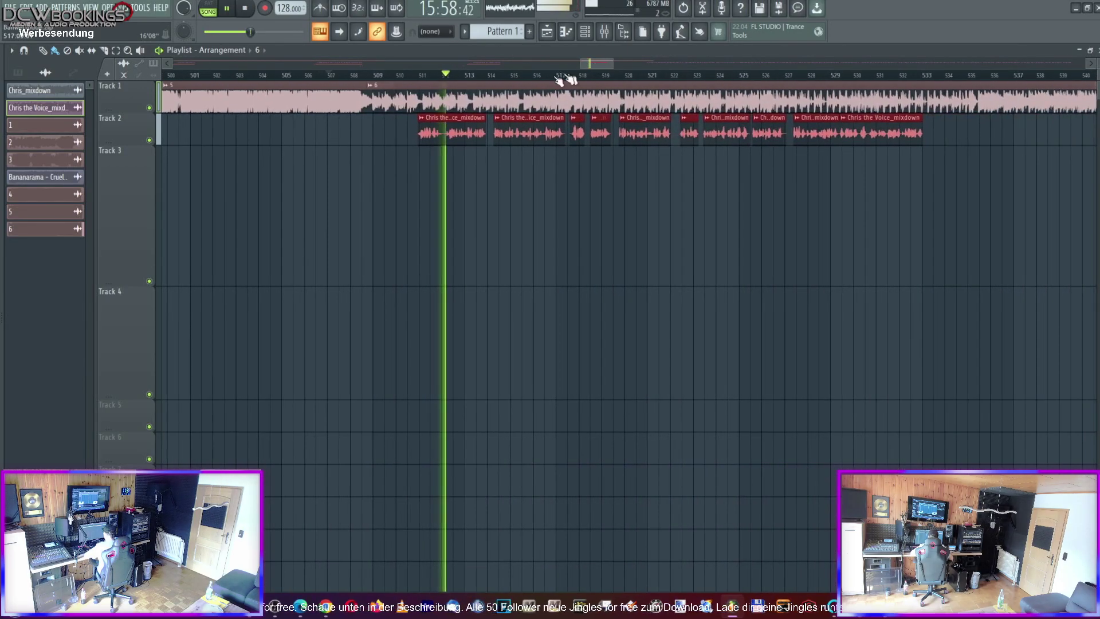
pyautogui.click(411, 75)
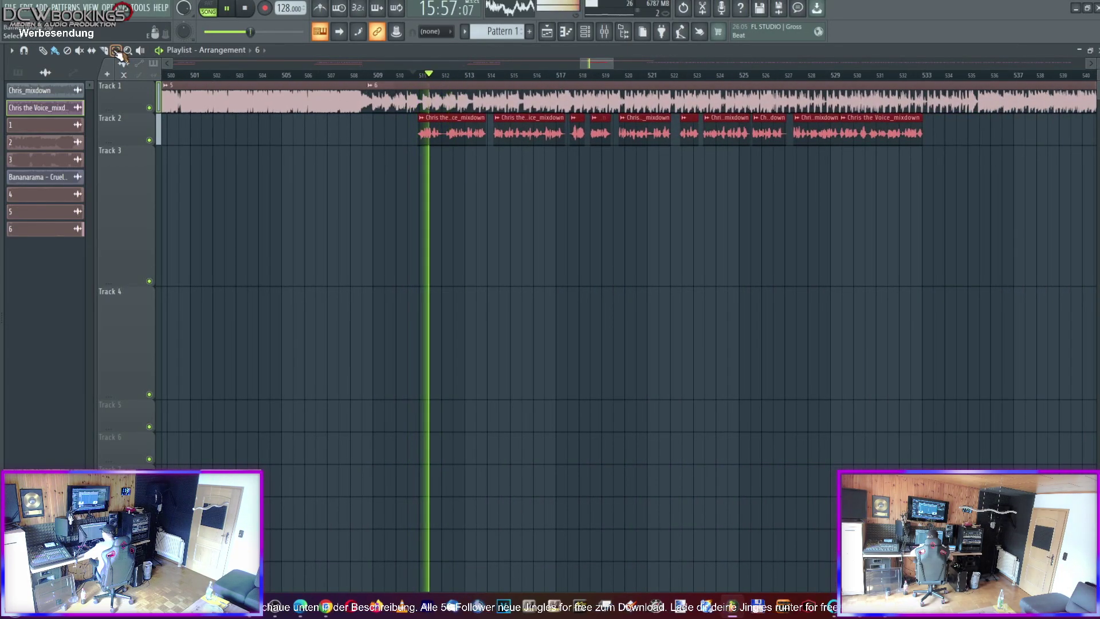
pyautogui.press('space')
# Select the timeline range from bar 509 to the end of clip 6, at about bar 591
pyautogui.hscroll(6, 378, 78)
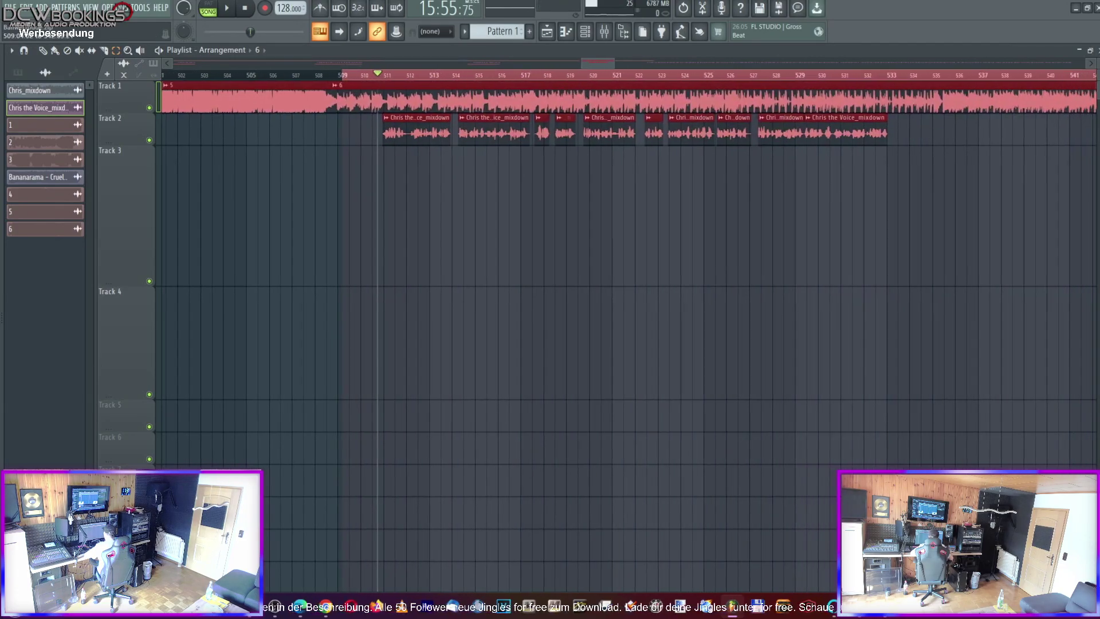
pyautogui.hscroll(7, 378, 77)
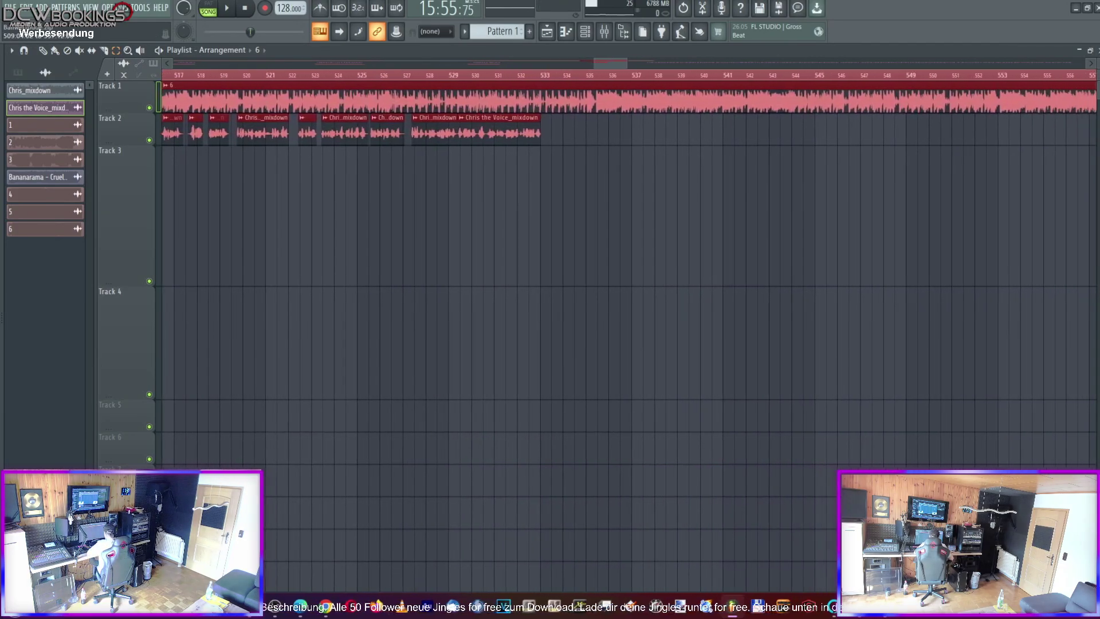
pyautogui.hscroll(7, 629, 269)
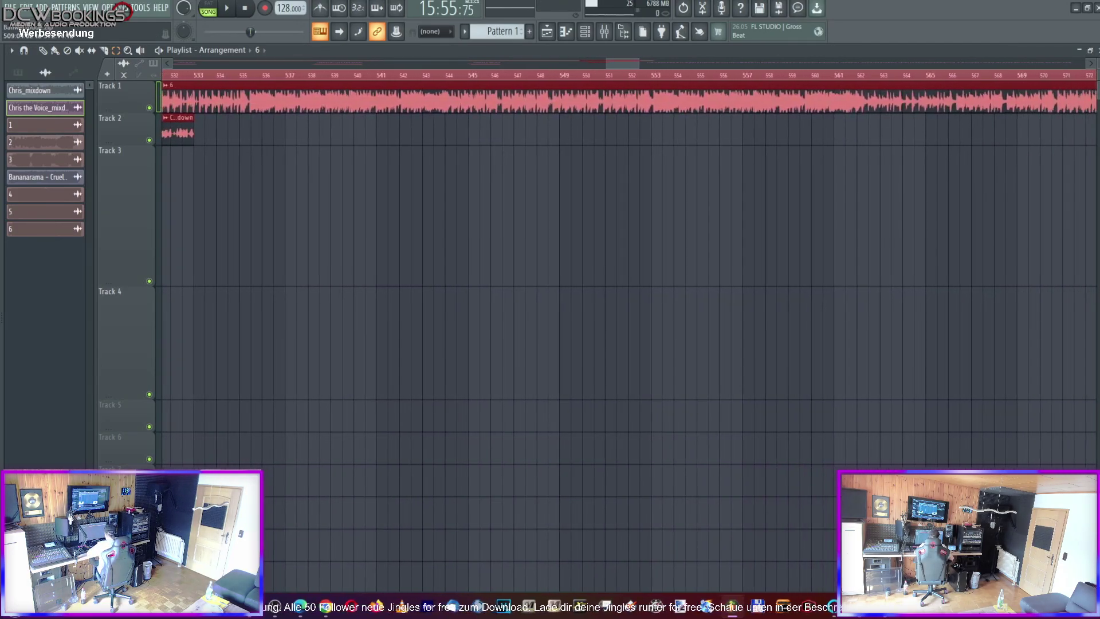
pyautogui.hscroll(5, 1013, 182)
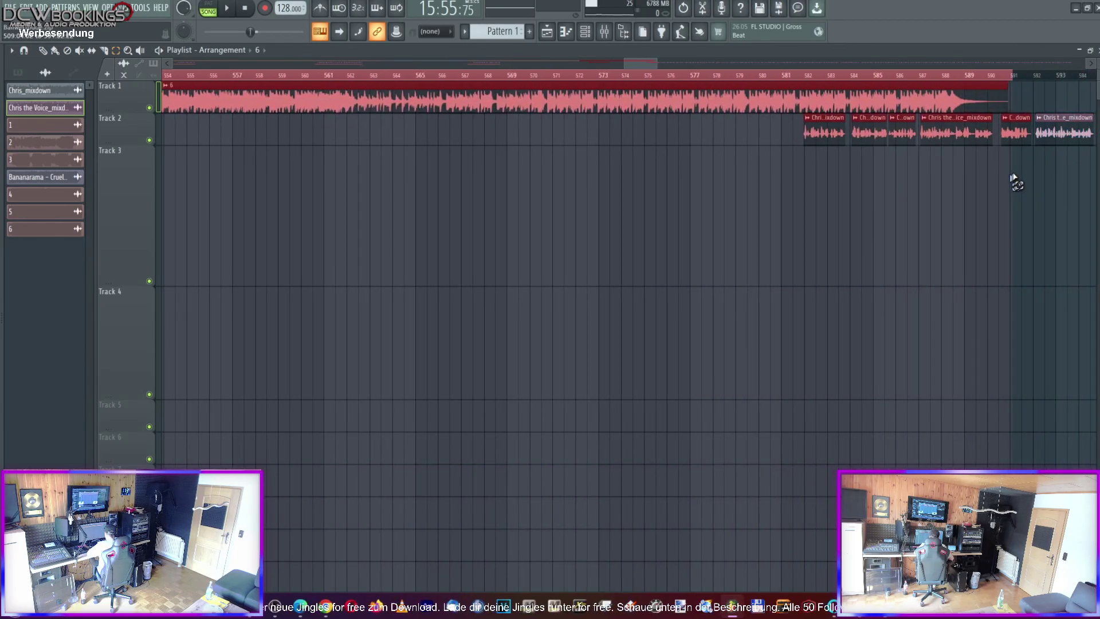
# Create an automation clip for the channel volume of clip 6 across the selected range and close its channel settings
pyautogui.doubleClick(251, 97)
pyautogui.rightClick(679, 136)
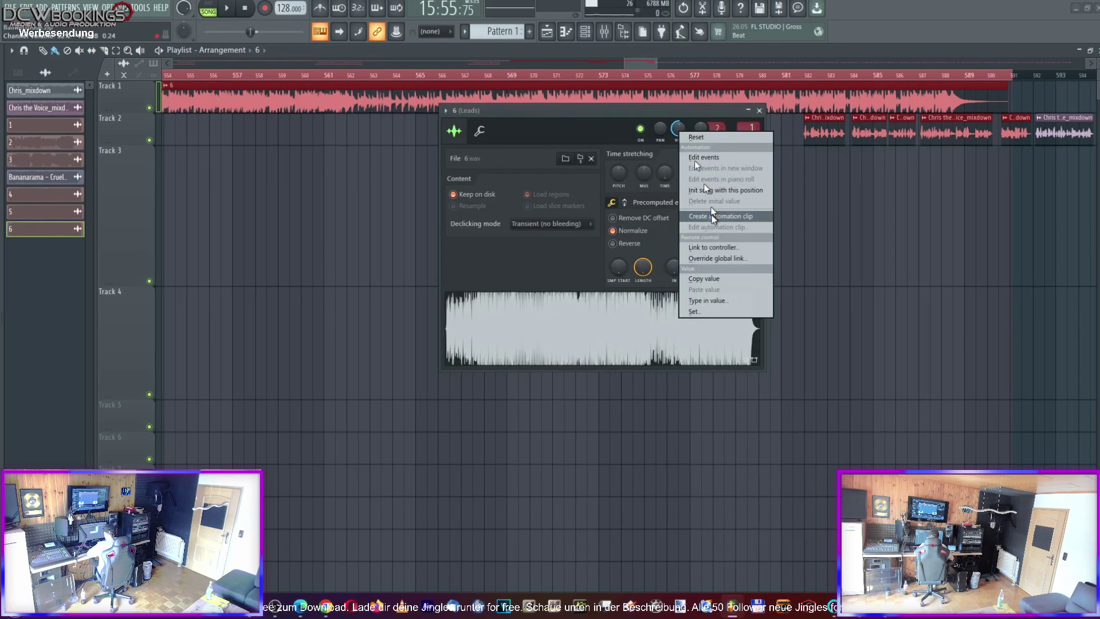
pyautogui.click(712, 219)
pyautogui.click(759, 111)
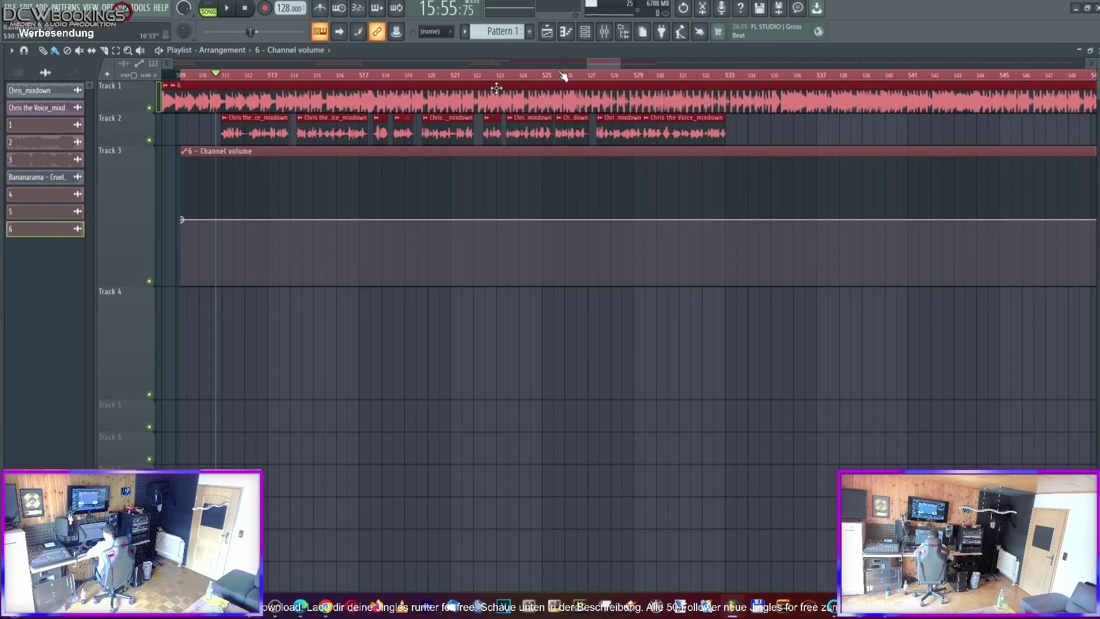
pyautogui.scroll(3, 601, 63)
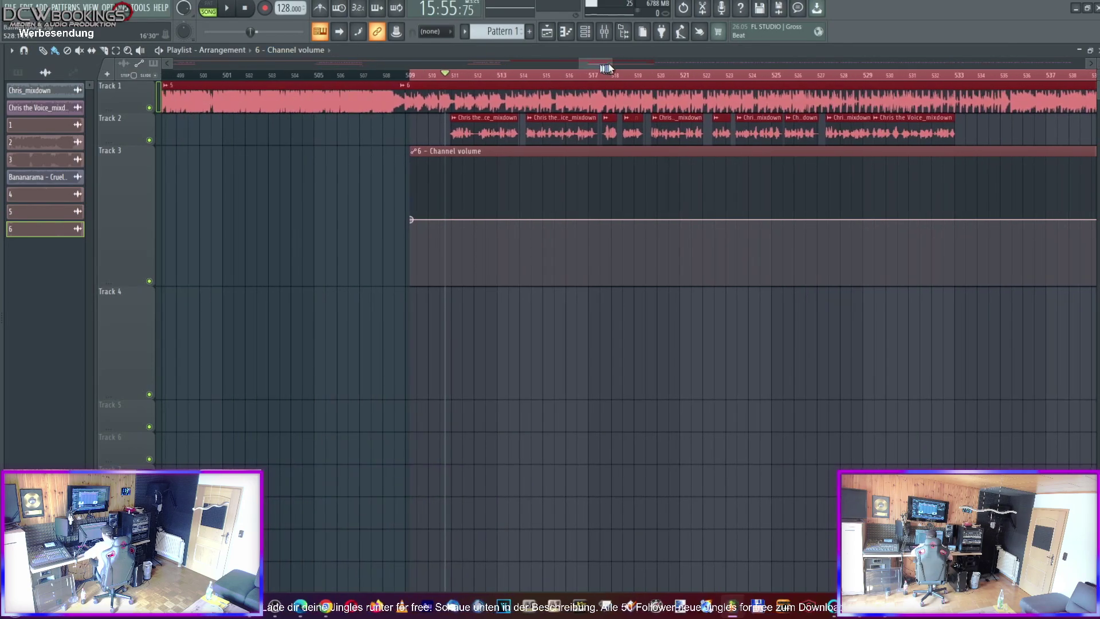
pyautogui.scroll(1, 596, 63)
pyautogui.click(710, 414)
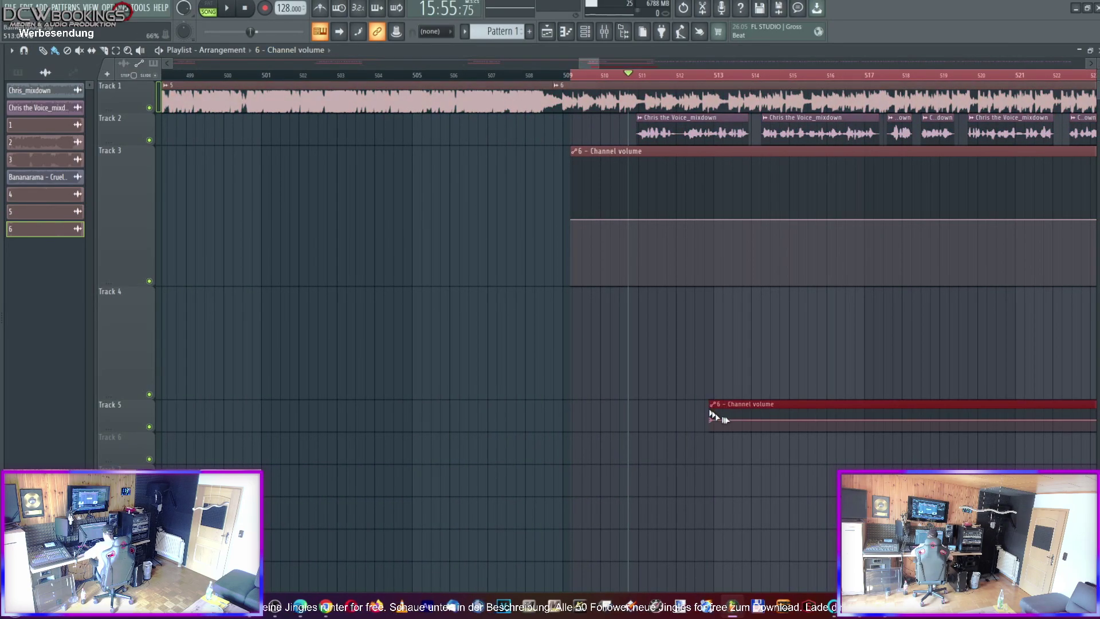
pyautogui.rightClick(740, 405)
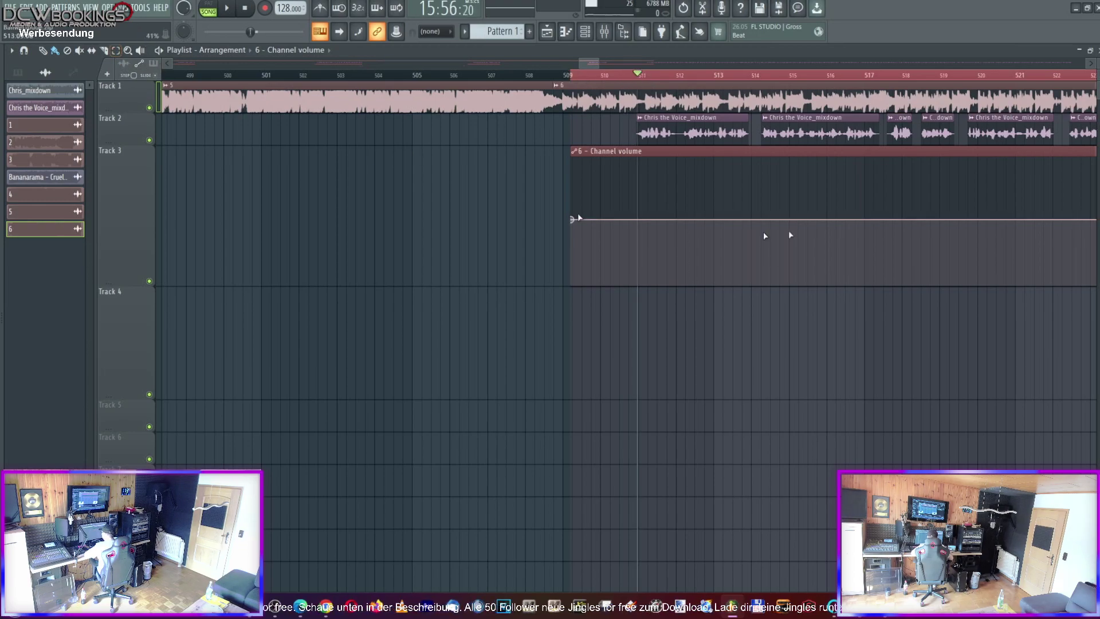
# Add a steep drop to clip 6's volume automation where the first voice clip starts, at about bar 511, and play it
pyautogui.click(700, 152)
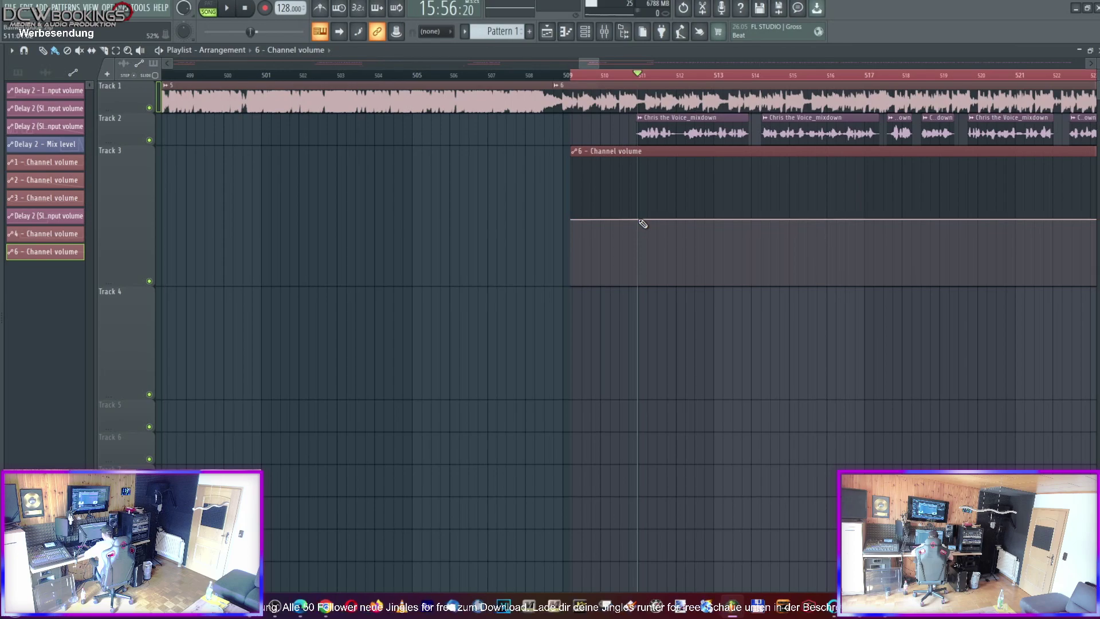
pyautogui.click(642, 255)
pyautogui.press('space')
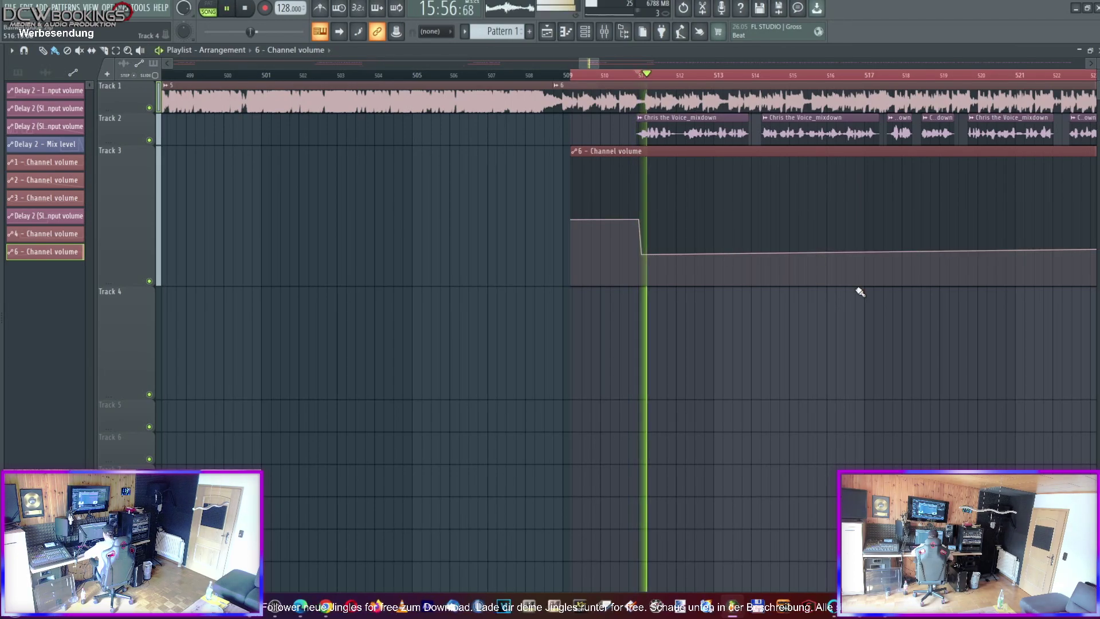
# Add a second low point to clip 6's volume automation beyond the voice clips and move it to about bar 542
pyautogui.click(580, 74)
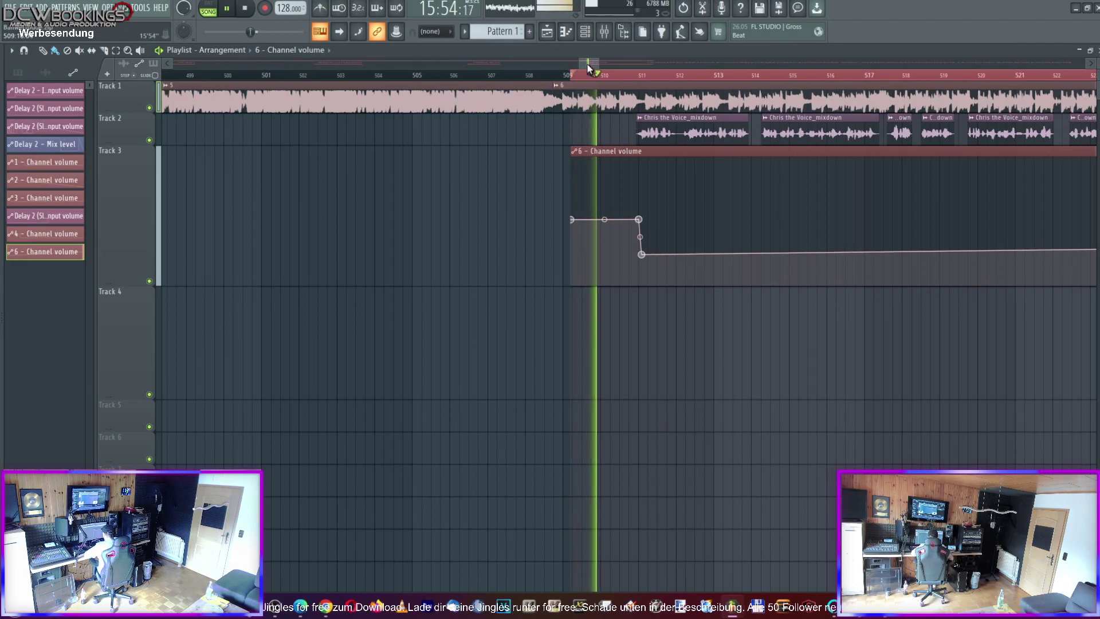
pyautogui.moveTo(588, 65); pyautogui.dragTo(608, 63)
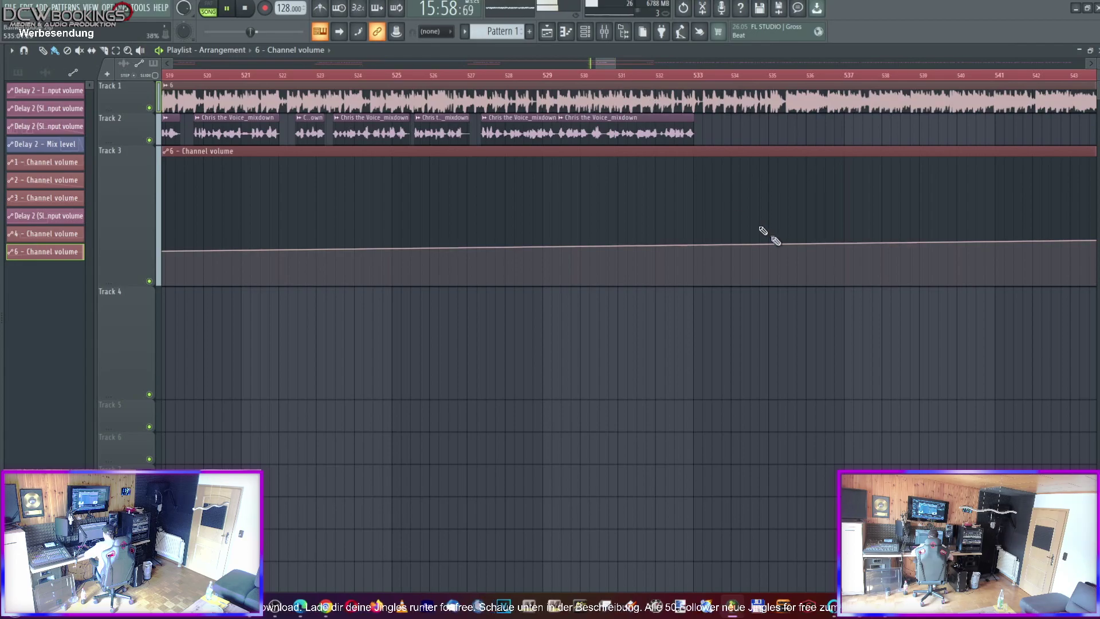
pyautogui.click(856, 251)
pyautogui.moveTo(616, 63)
pyautogui.mouseDown()
pyautogui.moveTo(640, 64)
pyautogui.moveTo(626, 64)
pyautogui.mouseUp()
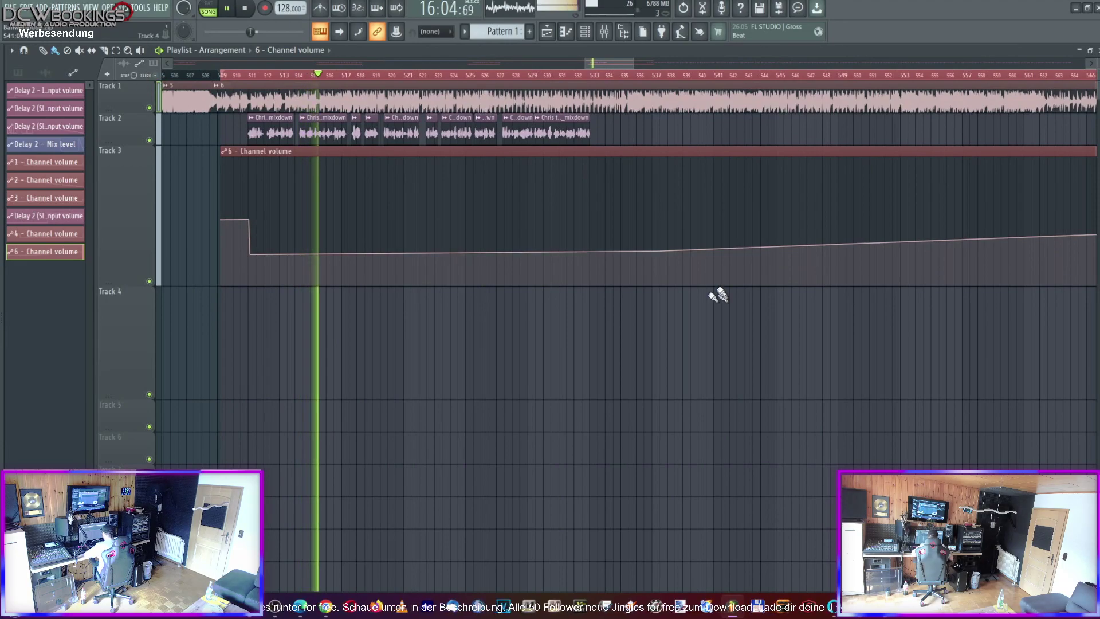
pyautogui.moveTo(661, 254); pyautogui.dragTo(735, 251)
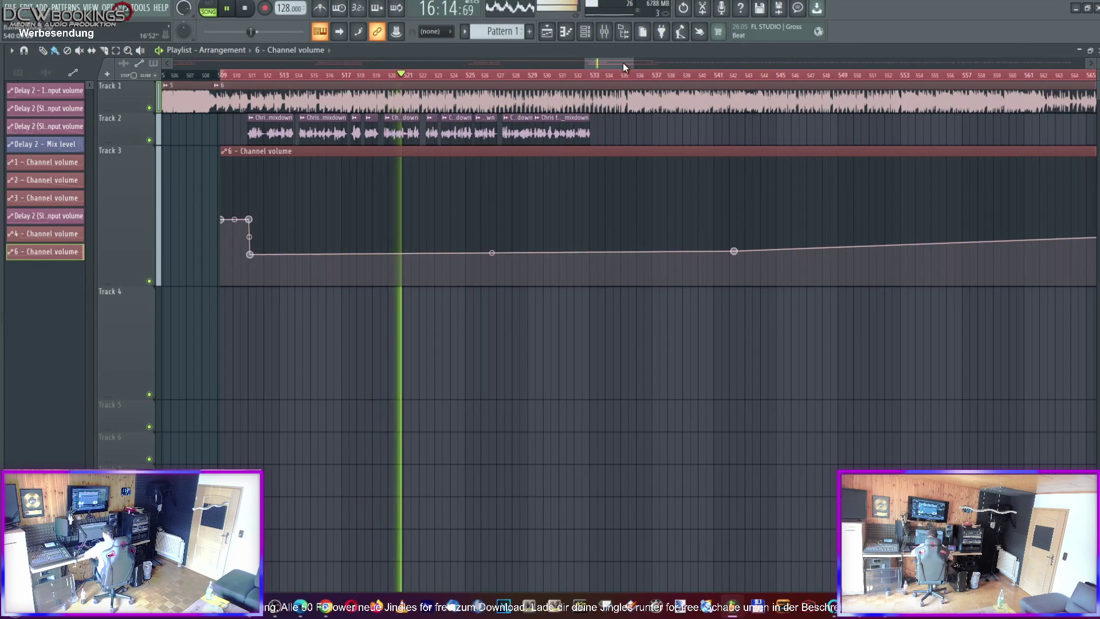
pyautogui.moveTo(623, 63); pyautogui.dragTo(622, 63)
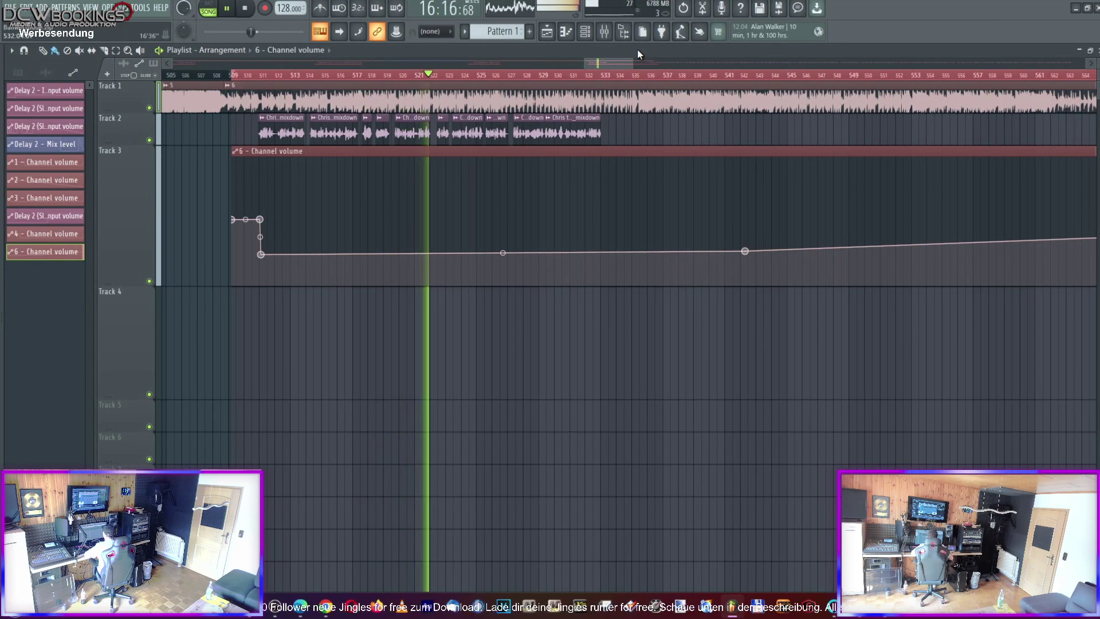
pyautogui.press('space')
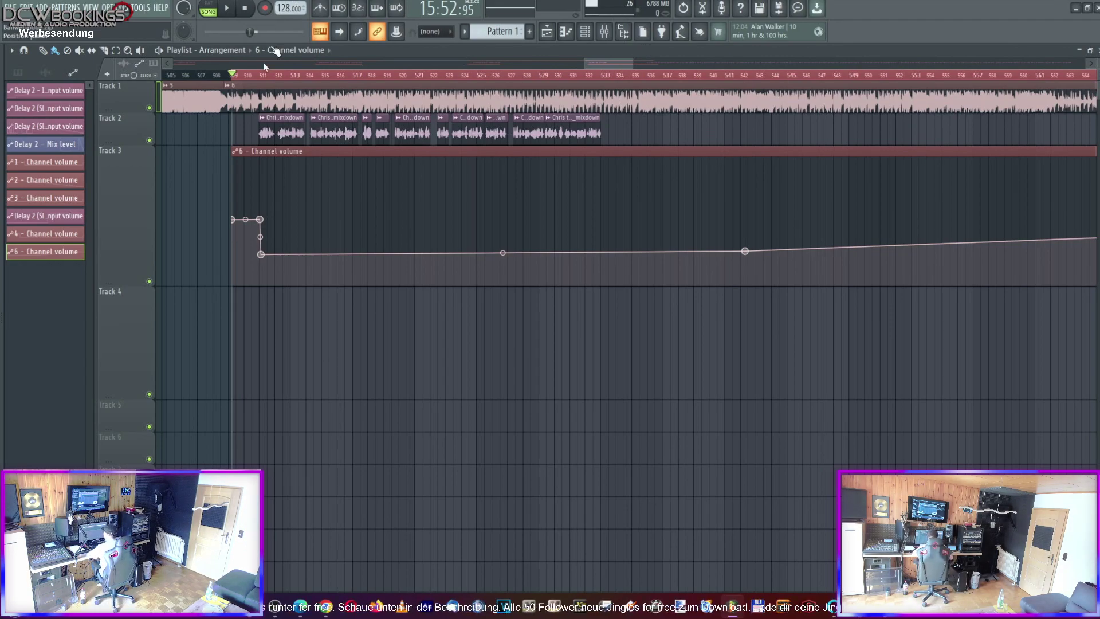
# Move the second voice clip on Track 2 earlier, close to the end of the first at about bar 514, and audition it
pyautogui.moveTo(630, 64); pyautogui.dragTo(596, 64)
pyautogui.press('space')
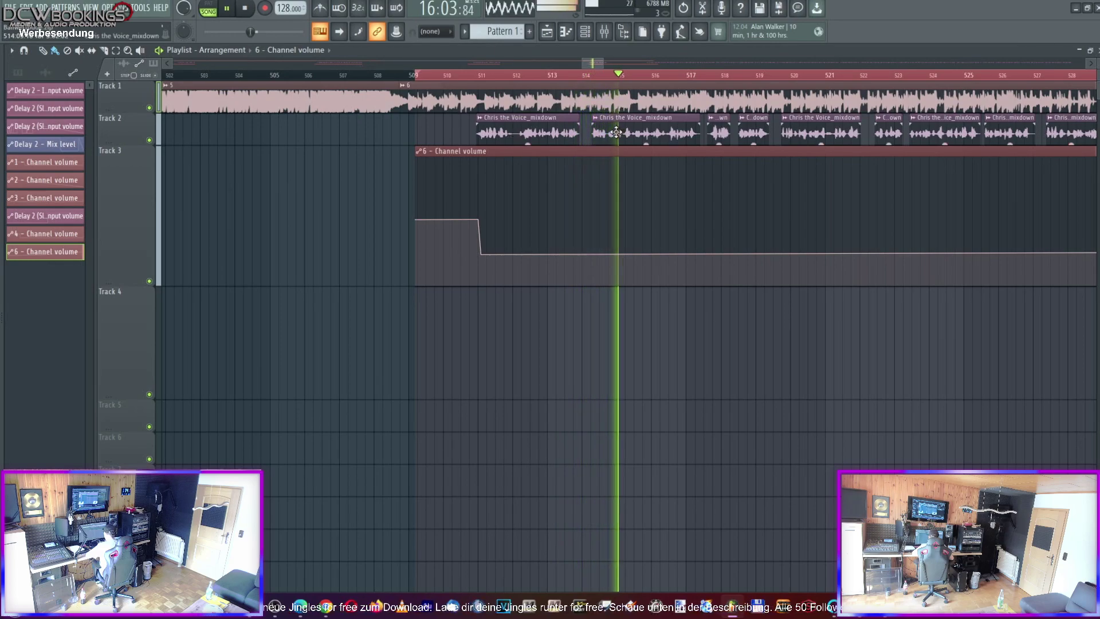
pyautogui.moveTo(618, 133); pyautogui.dragTo(607, 134)
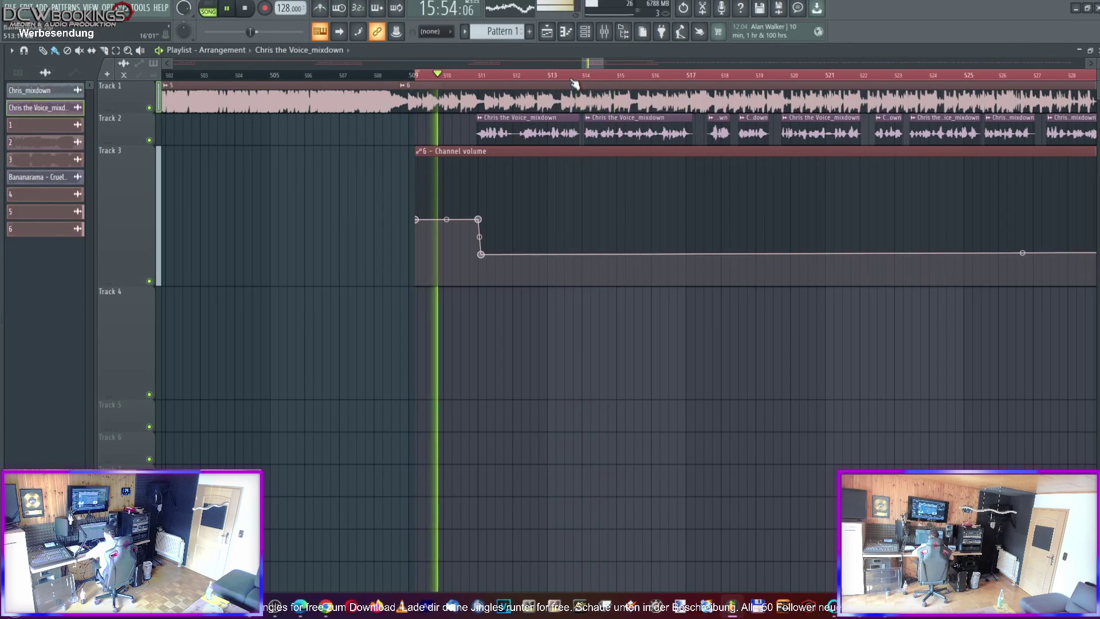
pyautogui.click(575, 75)
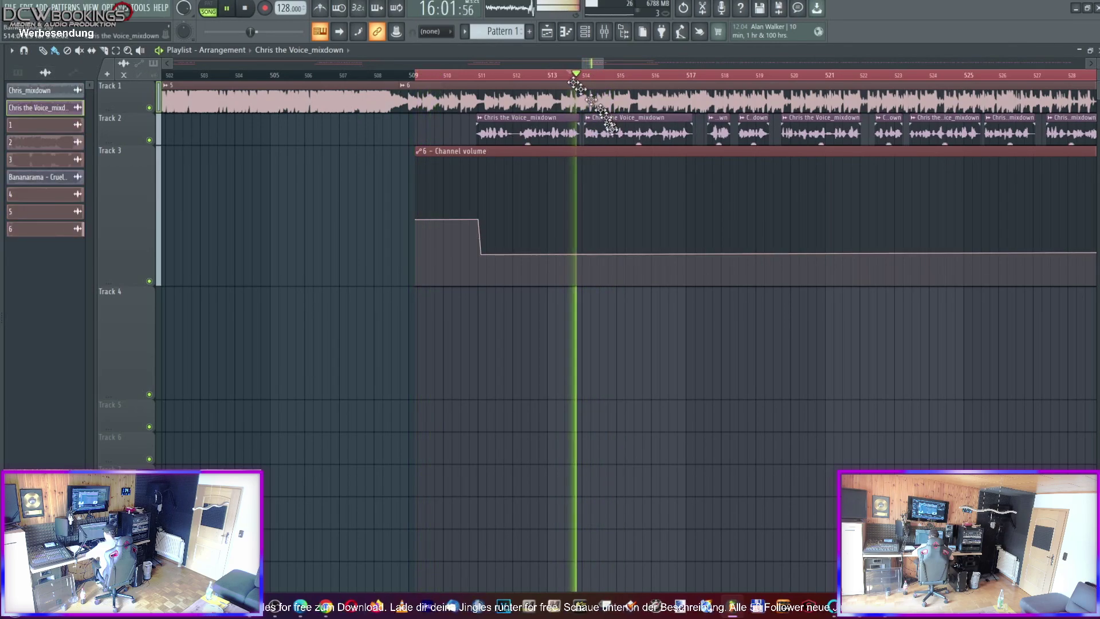
# Move the third voice clip against the end of the second at about bar 517, and shift the fourth slightly earlier
pyautogui.moveTo(583, 65); pyautogui.dragTo(590, 65)
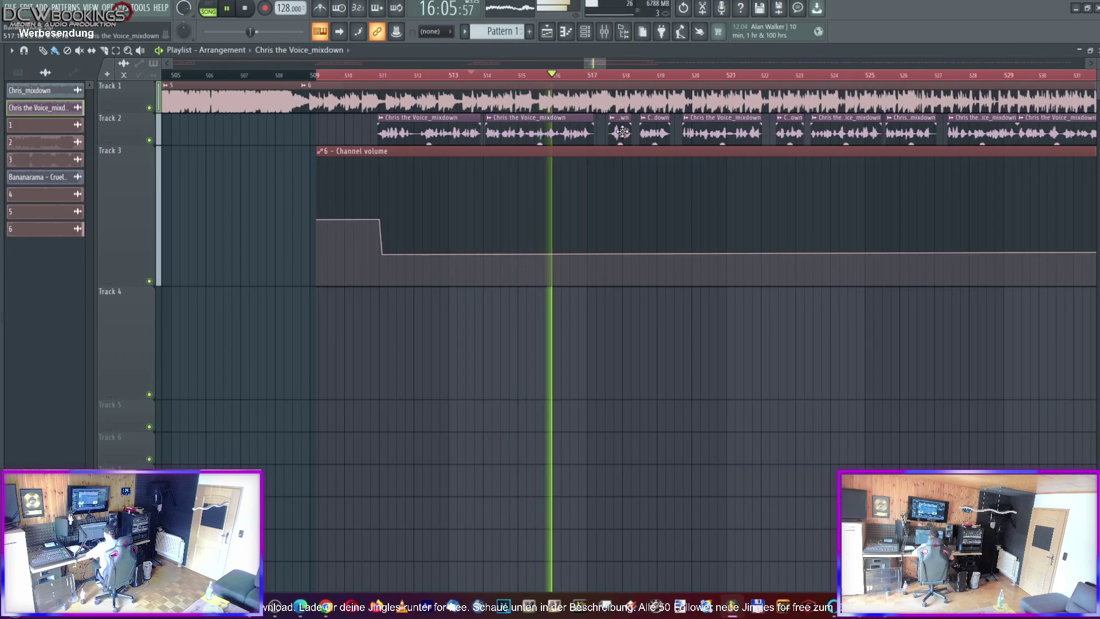
pyautogui.moveTo(623, 132); pyautogui.dragTo(609, 131)
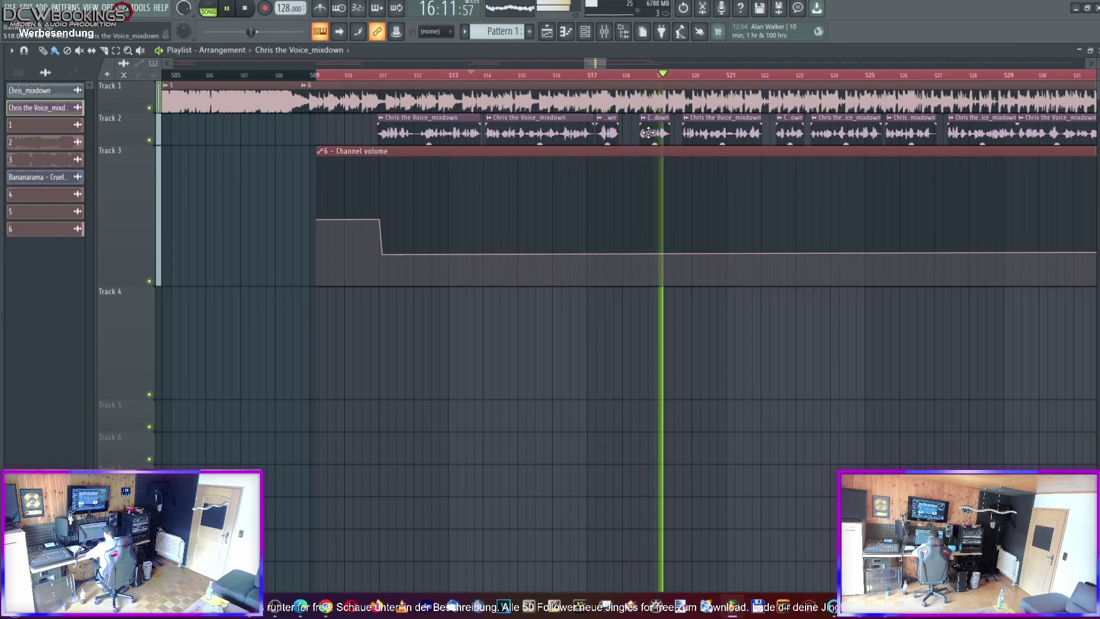
pyautogui.moveTo(648, 132); pyautogui.dragTo(640, 130)
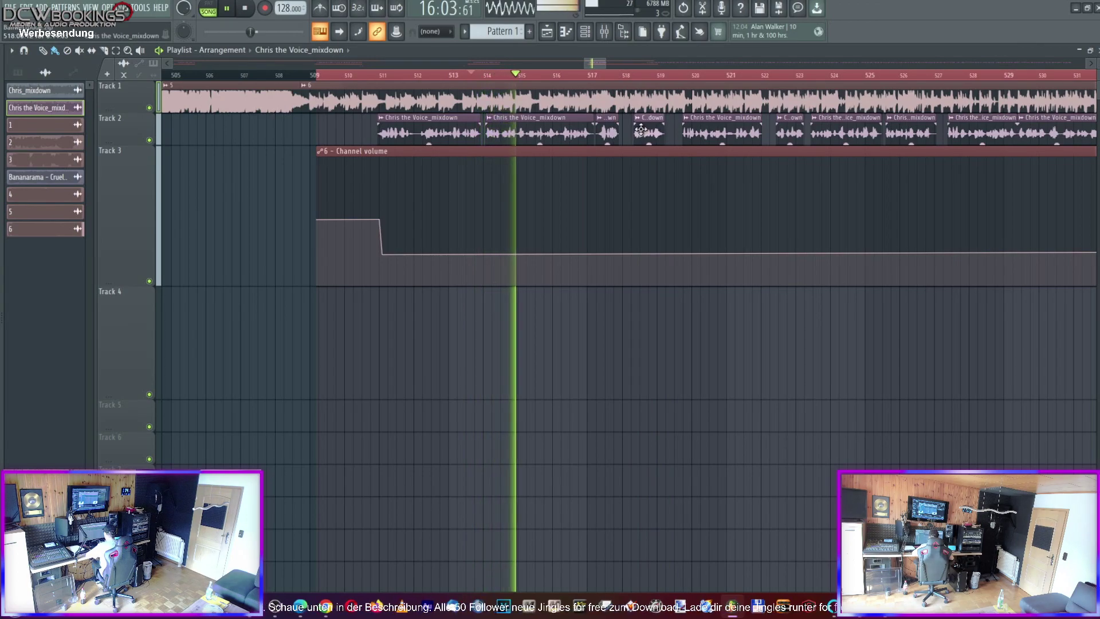
# Nudge the fifth voice clip and move the sixth up against its end at about bar 522, replaying the passage
pyautogui.click(590, 67)
pyautogui.moveTo(592, 64); pyautogui.dragTo(595, 63)
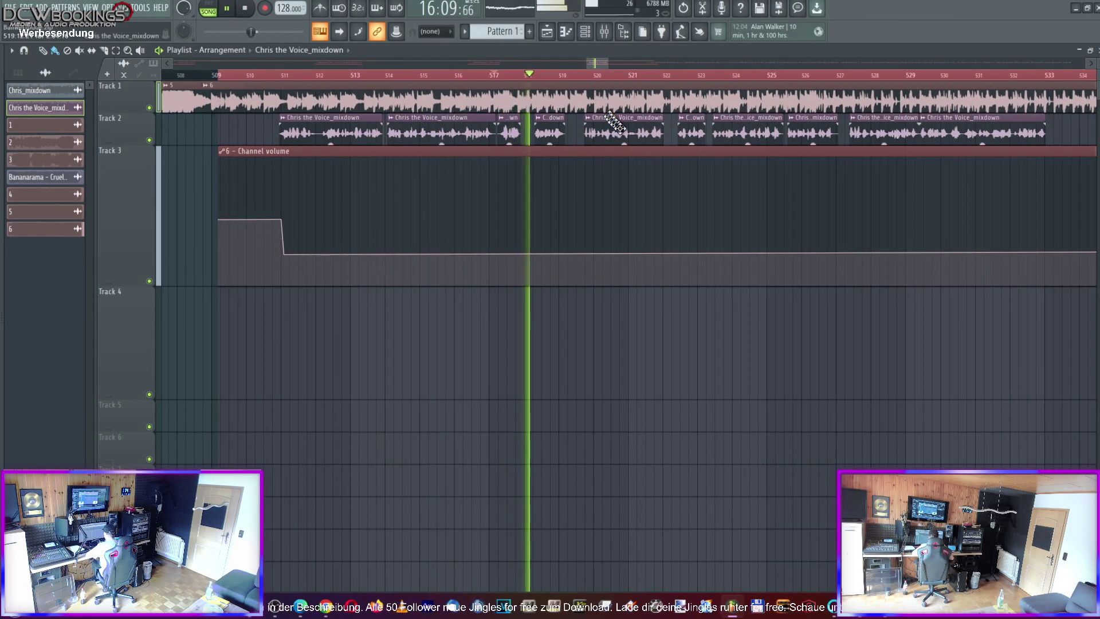
pyautogui.moveTo(620, 129); pyautogui.dragTo(618, 129)
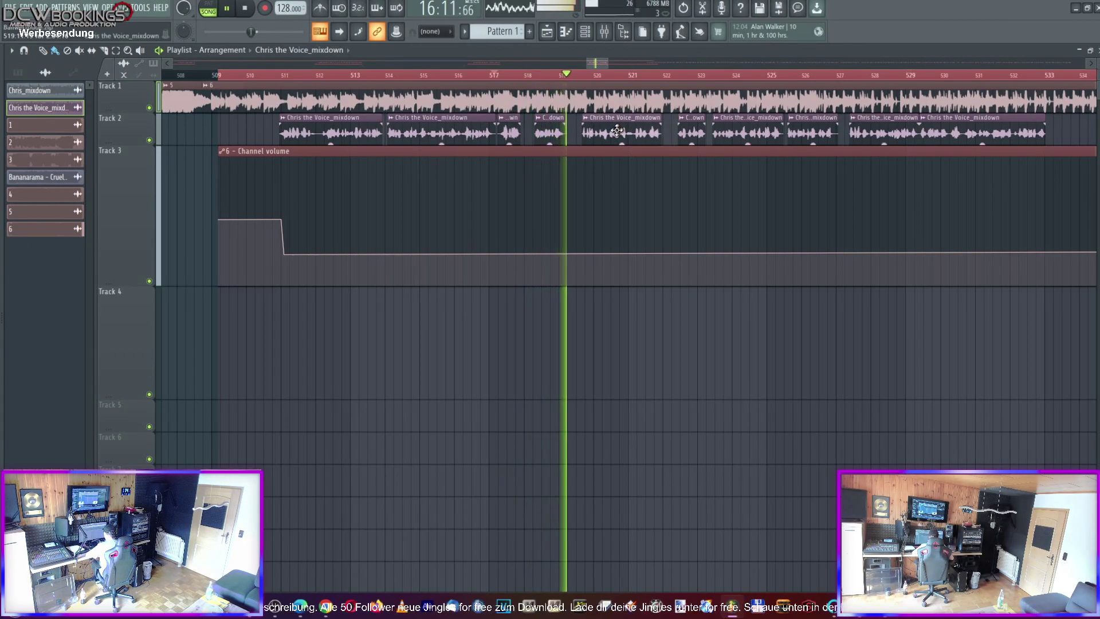
pyautogui.moveTo(687, 132); pyautogui.dragTo(674, 132)
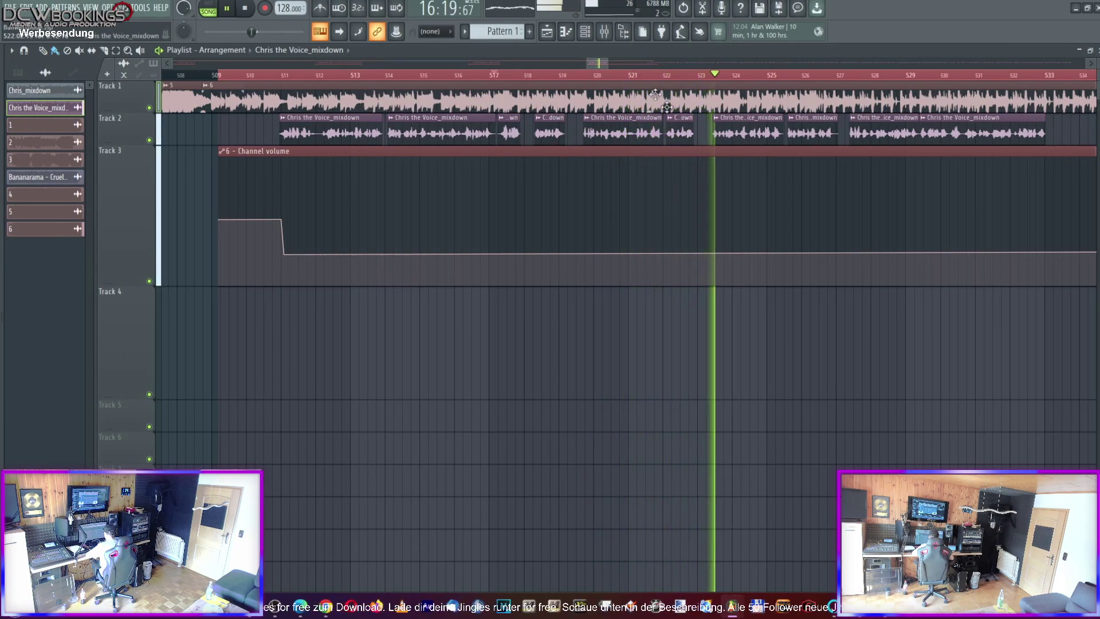
pyautogui.click(646, 75)
# Move the seventh voice clip earlier, against the end of the sixth at about bar 523, and audition the transition
pyautogui.moveTo(735, 136); pyautogui.dragTo(718, 135)
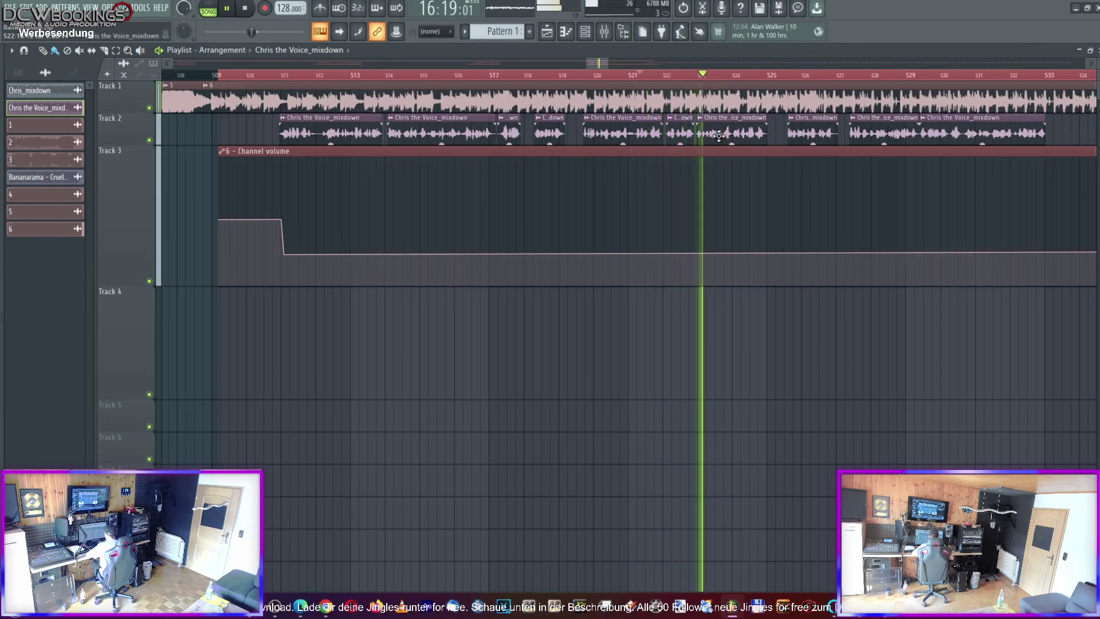
pyautogui.click(663, 77)
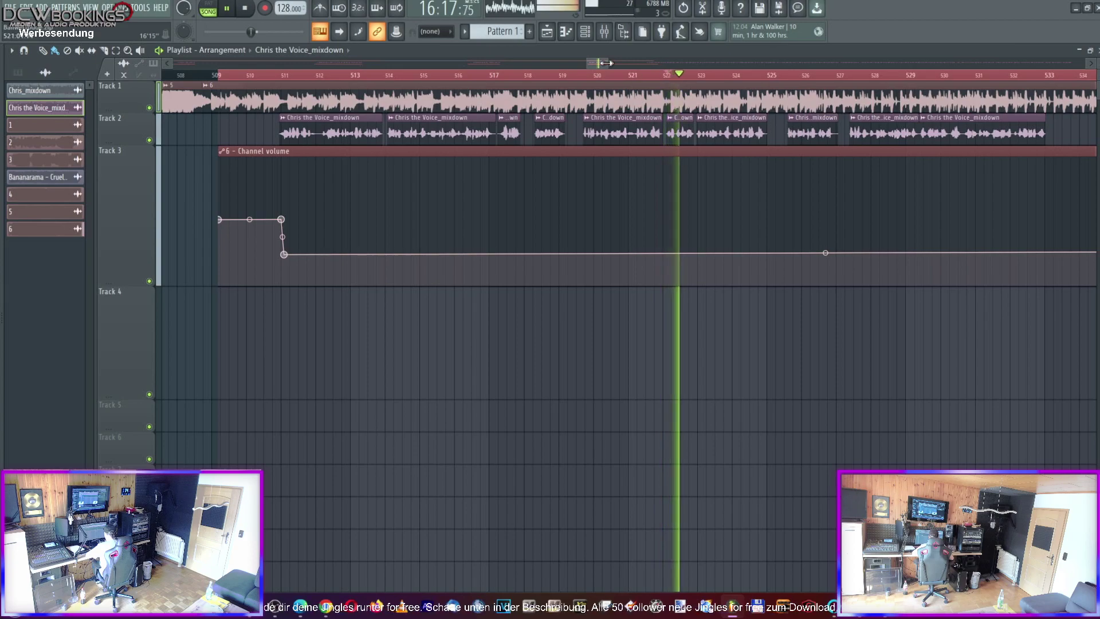
pyautogui.scroll(-2, 693, 125)
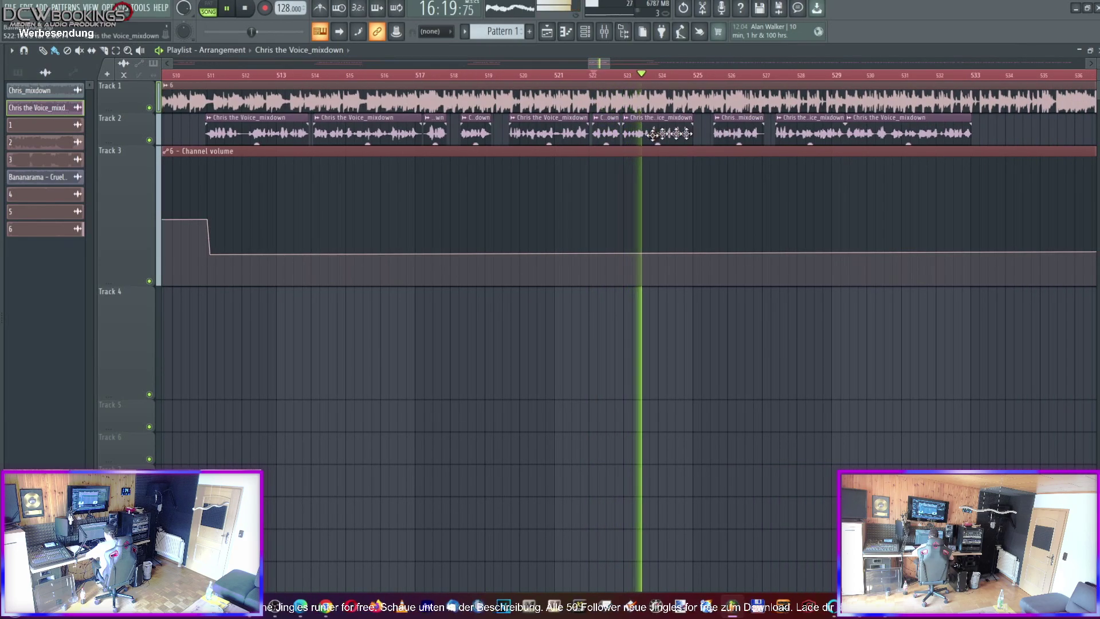
# Move the eighth voice clip against the end of the seventh at about bar 525, shift the ninth earlier, and play the result
pyautogui.moveTo(721, 131); pyautogui.dragTo(711, 132)
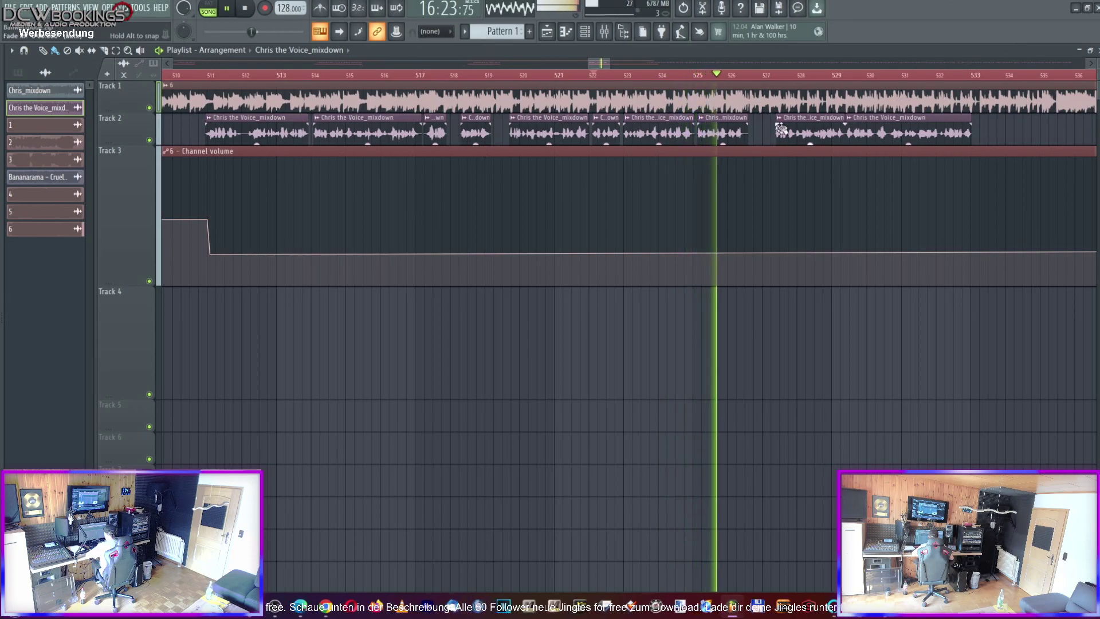
pyautogui.moveTo(790, 126); pyautogui.dragTo(773, 127)
pyautogui.press('space')
pyautogui.press('space')
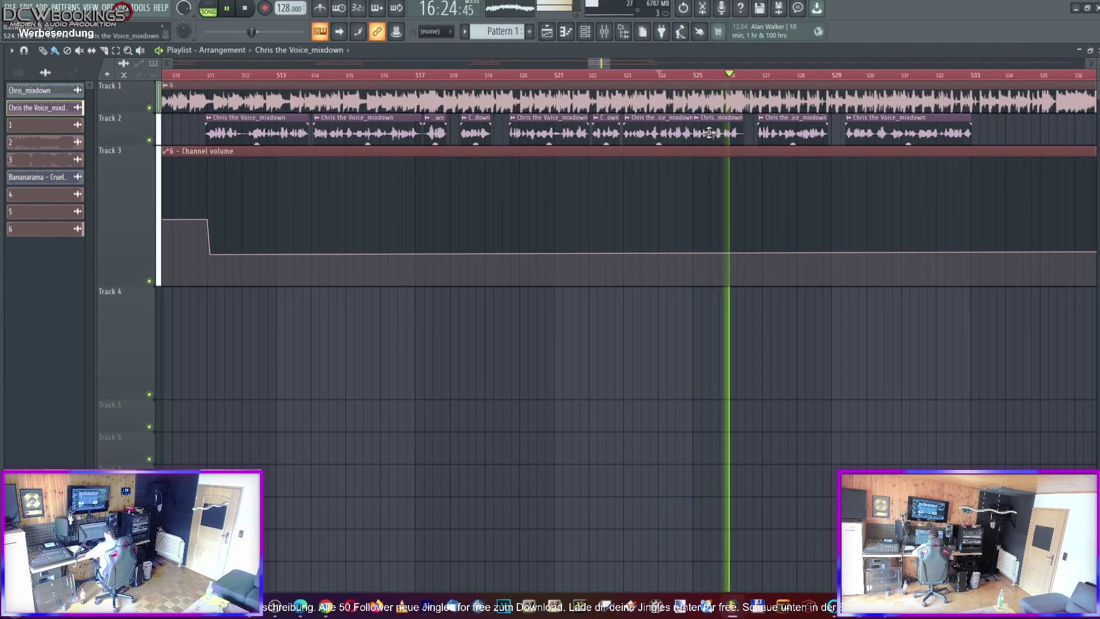
pyautogui.press('space')
pyautogui.press('space')
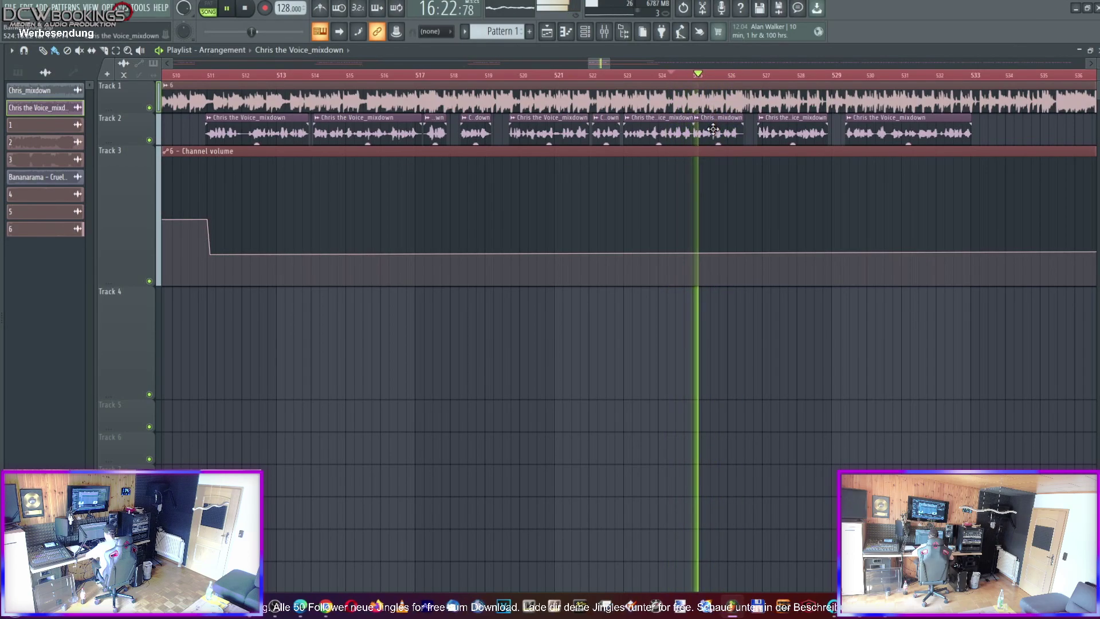
# Audition the transition from the seventh to the eighth voice clip repeatedly, starting from several positions between bars 523 and 525
pyautogui.click(643, 75)
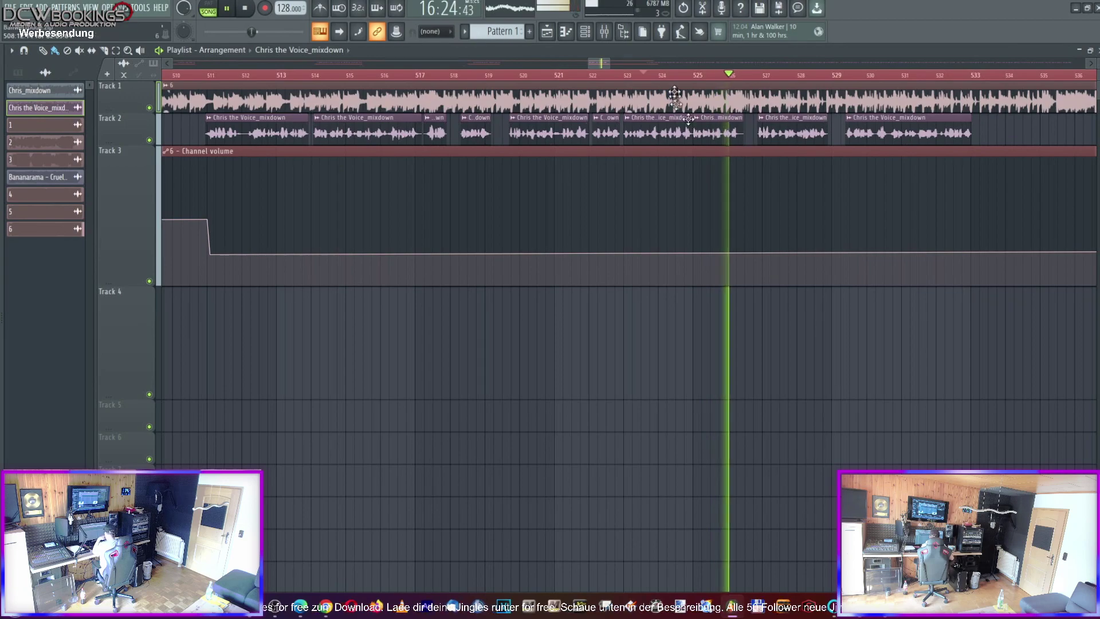
pyautogui.click(667, 75)
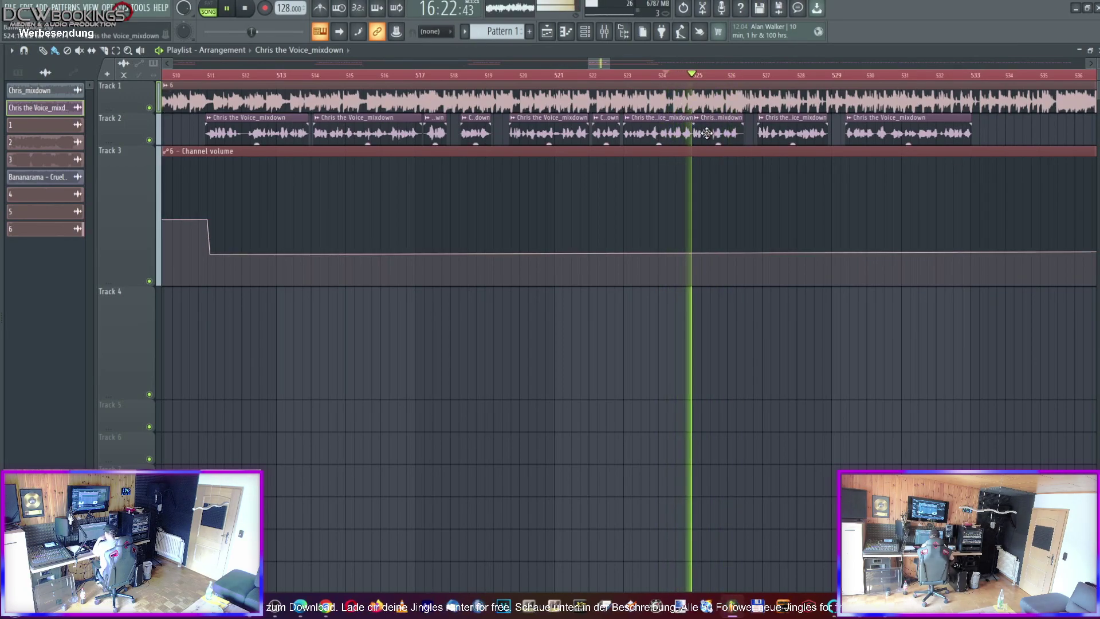
pyautogui.click(685, 75)
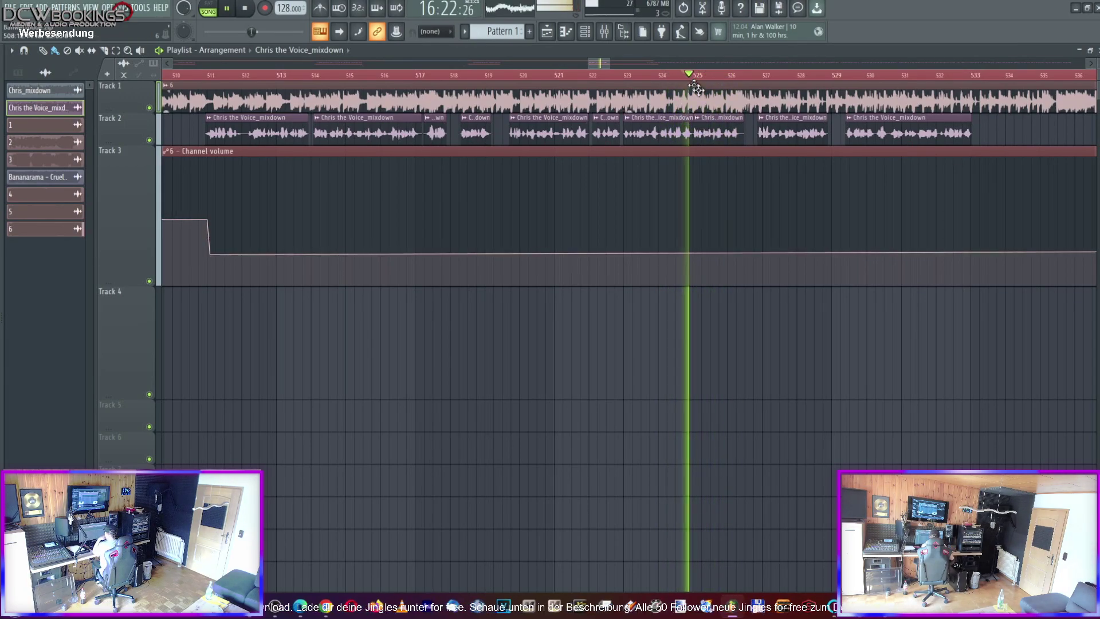
pyautogui.click(630, 75)
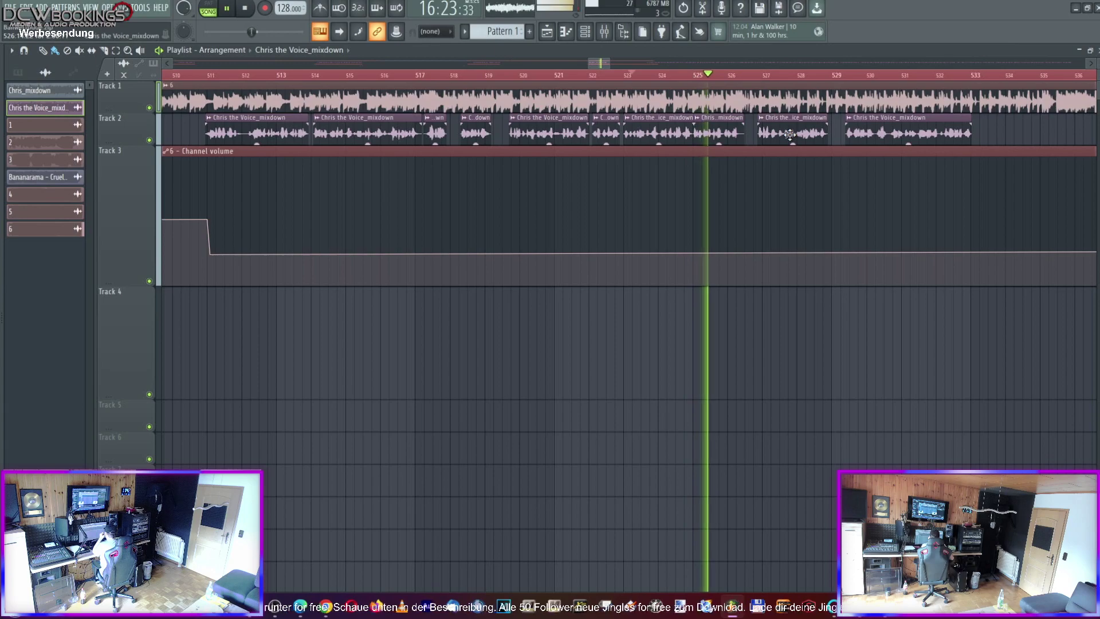
pyautogui.click(657, 75)
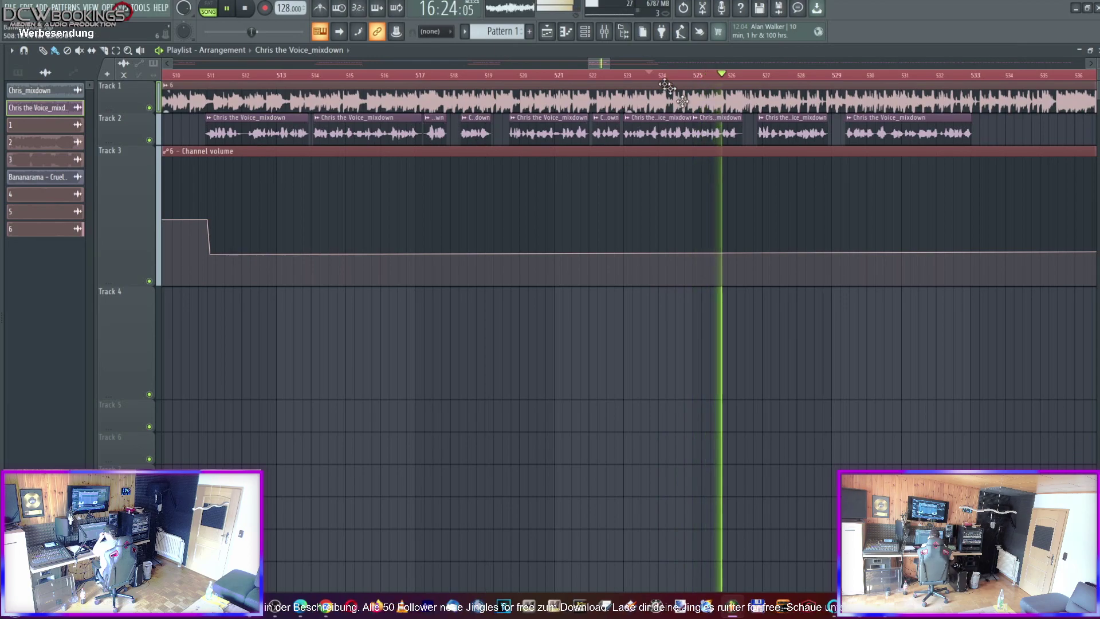
pyautogui.click(624, 75)
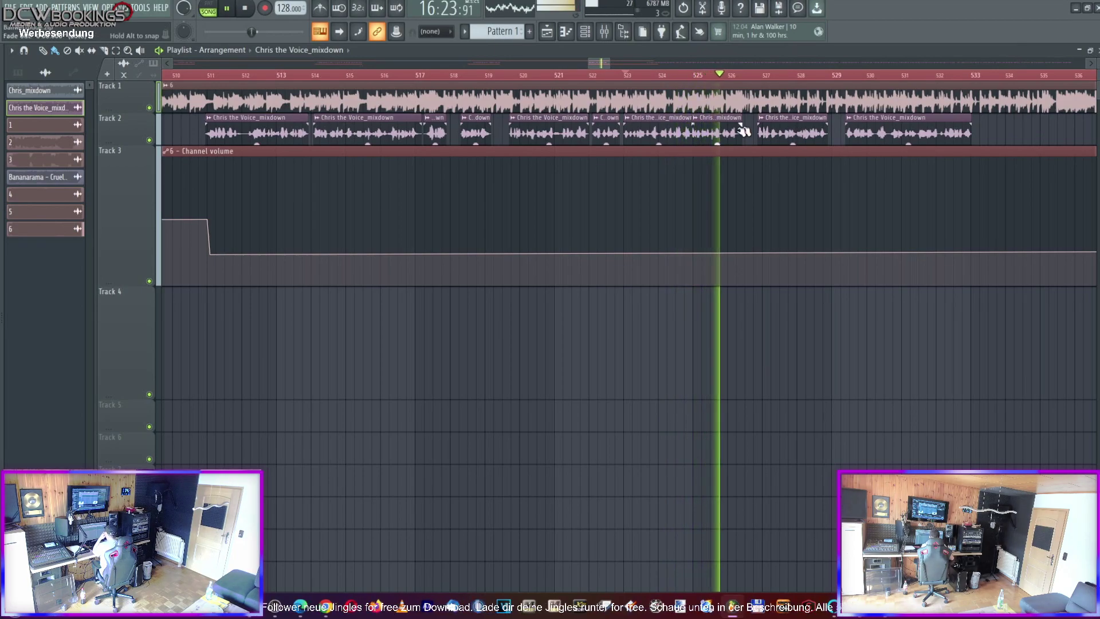
pyautogui.click(656, 75)
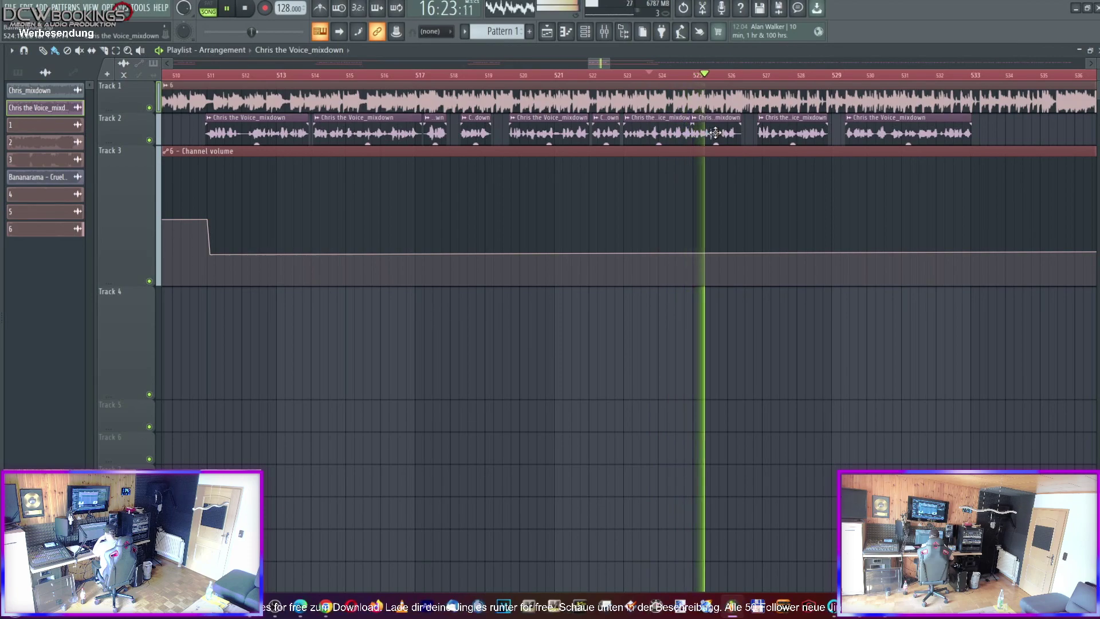
pyautogui.click(675, 74)
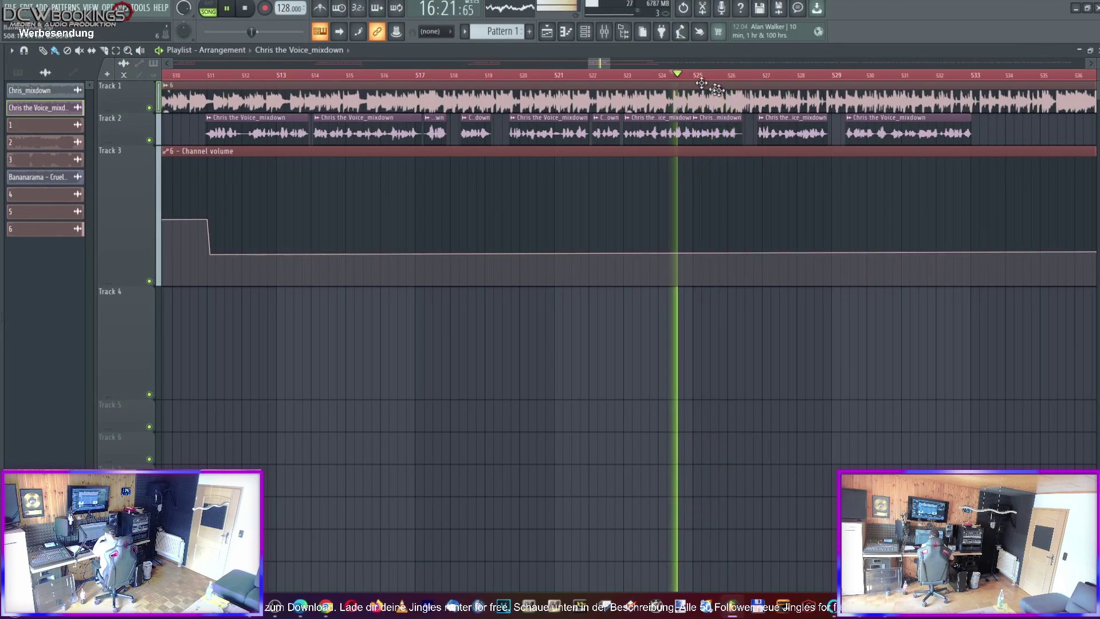
# Close the gaps before the last two voice clips on Track 2, each placed directly after the preceding clip
pyautogui.moveTo(780, 139); pyautogui.dragTo(767, 139)
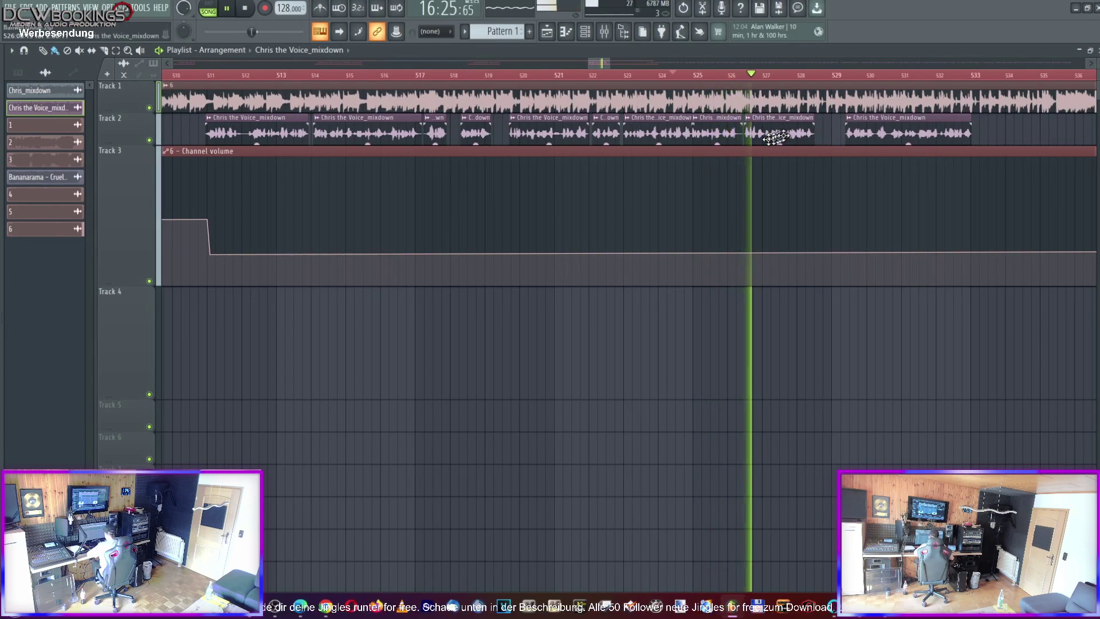
pyautogui.moveTo(847, 130); pyautogui.dragTo(819, 130)
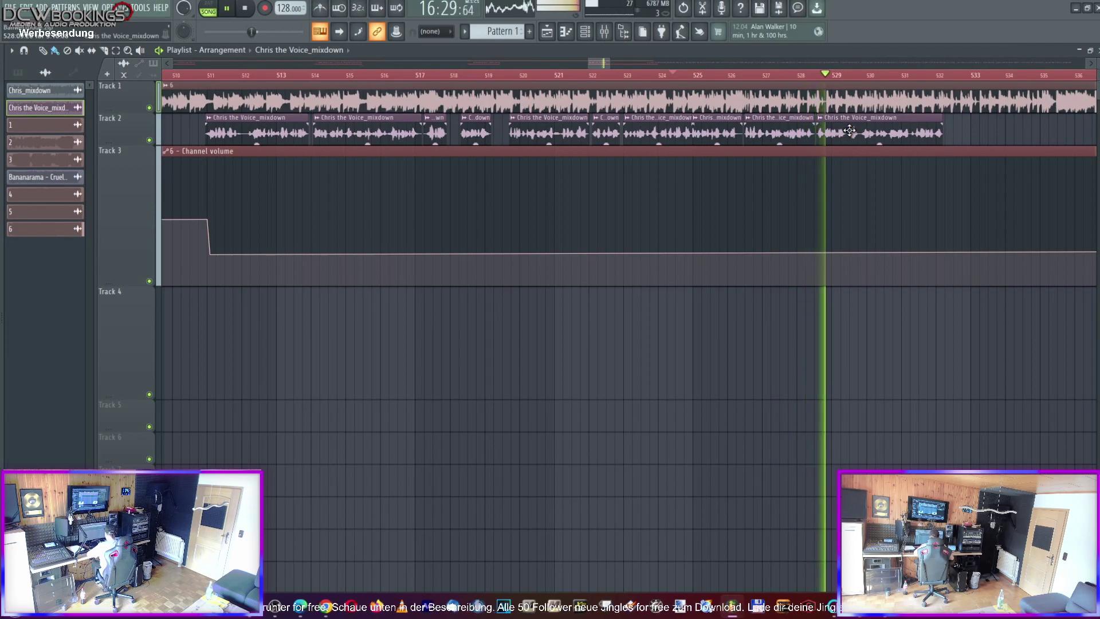
# Play back the tightened voice passage over clip 6 and replay its ending from about bar 530
pyautogui.moveTo(603, 63); pyautogui.dragTo(608, 63)
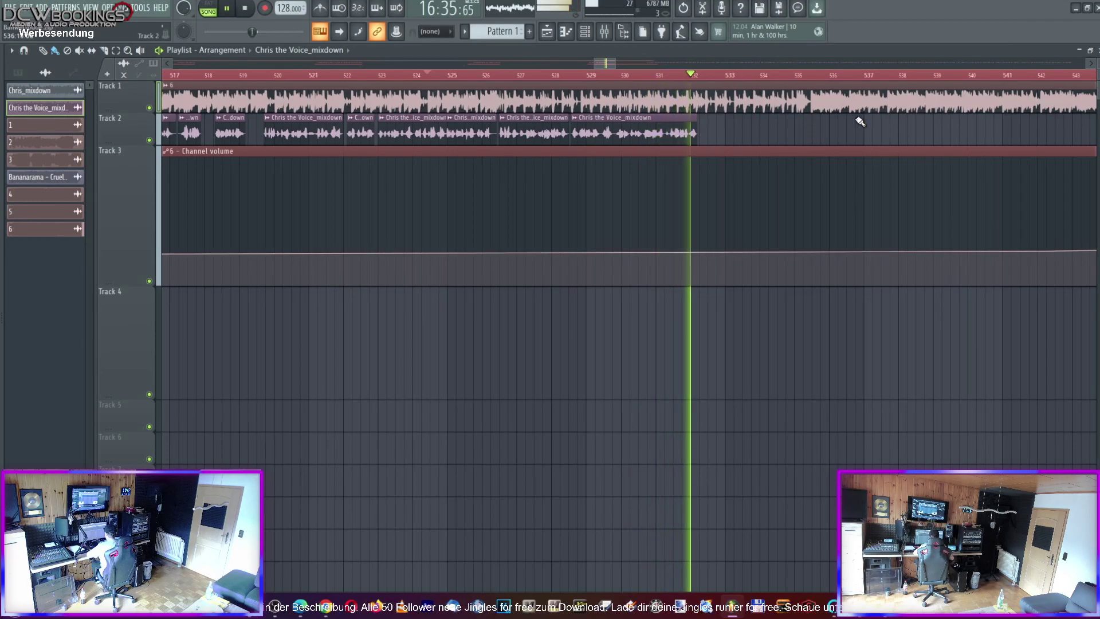
pyautogui.press('space')
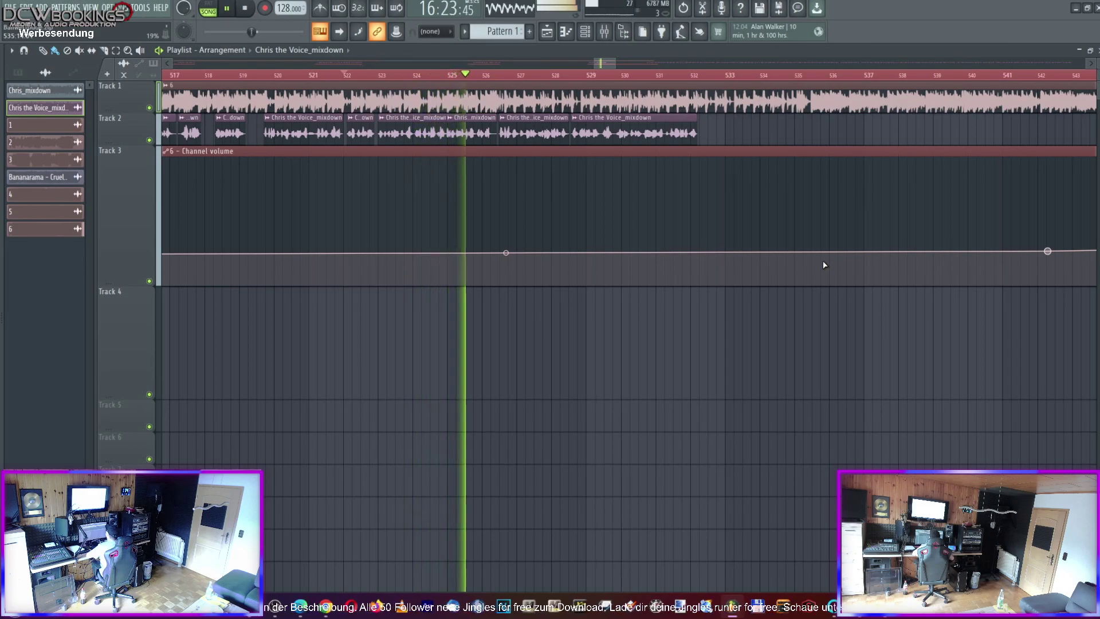
pyautogui.moveTo(865, 170)
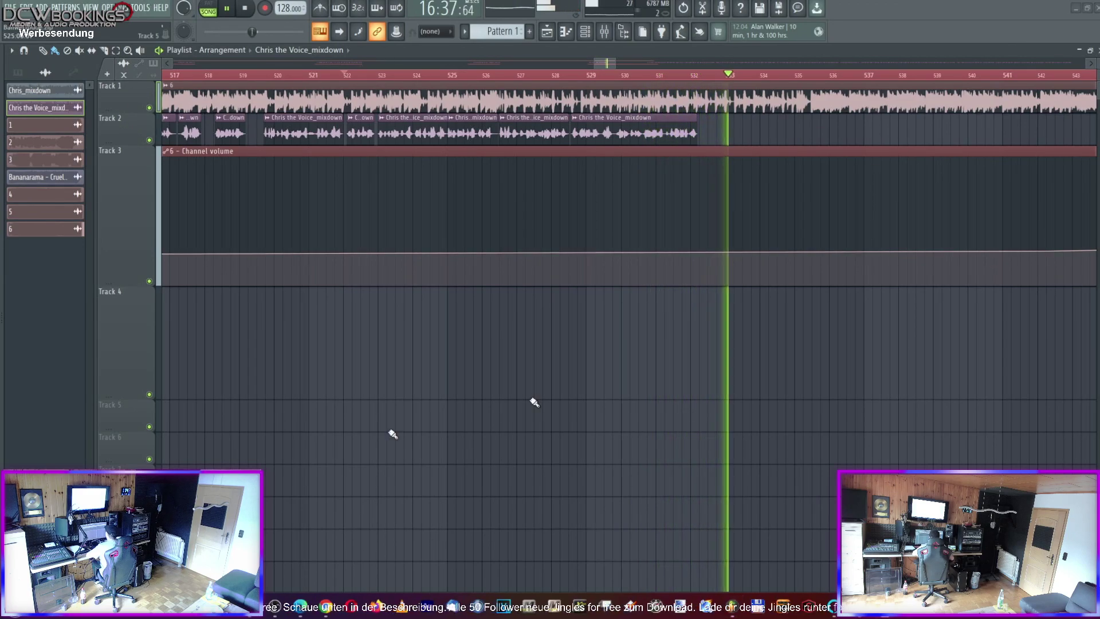
pyautogui.click(630, 75)
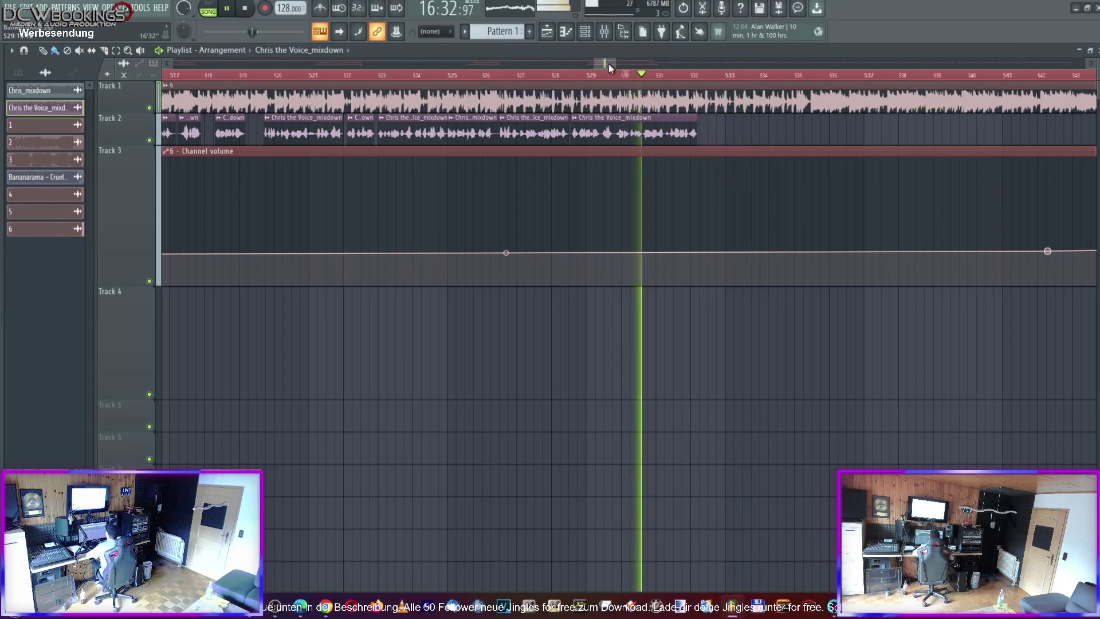
# Move the next six voice clips on Track 2 from about bar 582 to about bar 535 over clip 6 and start playback
pyautogui.moveTo(608, 65); pyautogui.dragTo(612, 65)
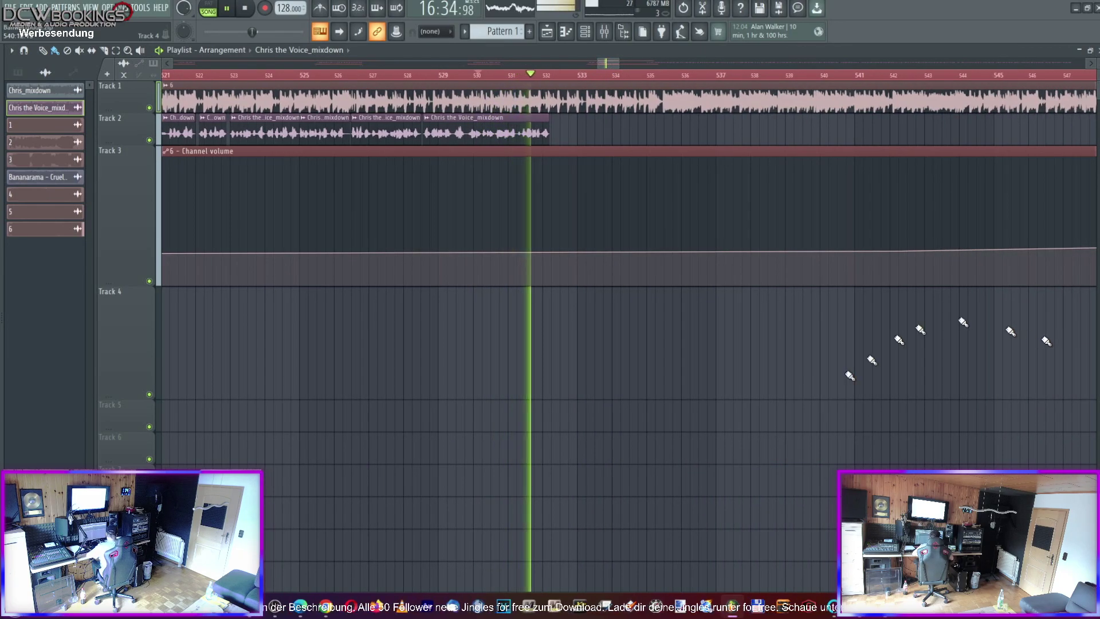
pyautogui.press('space')
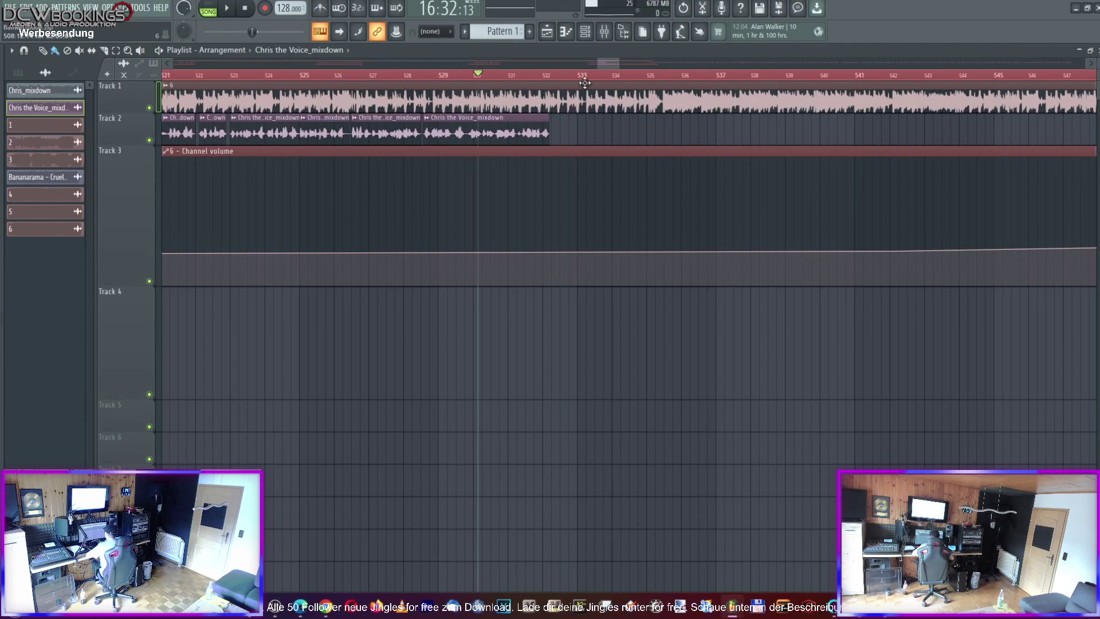
pyautogui.moveTo(608, 64); pyautogui.dragTo(648, 71)
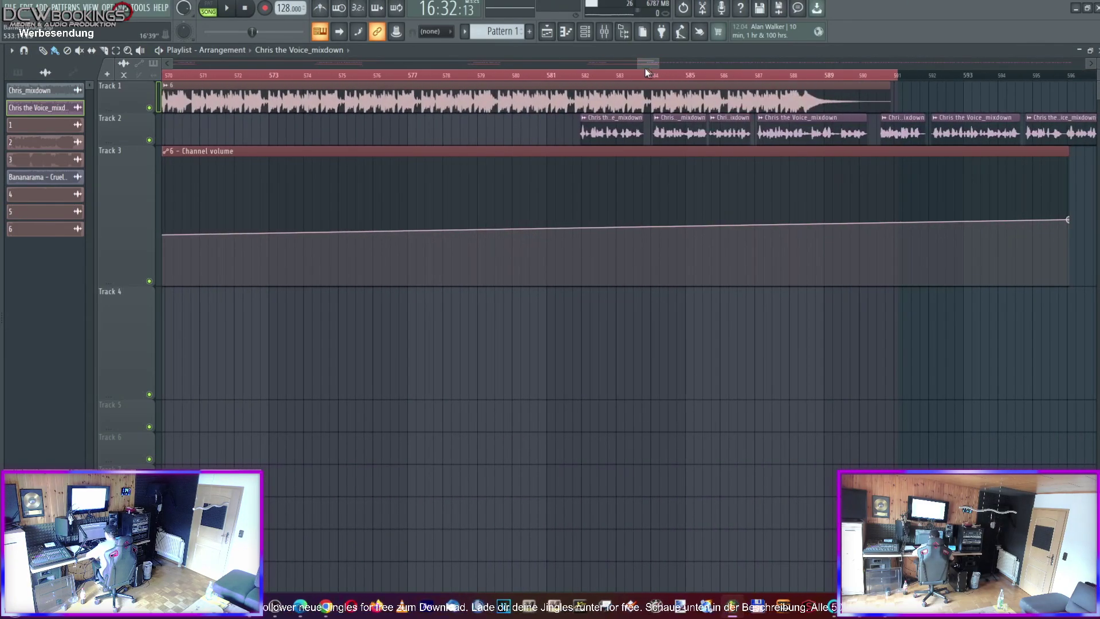
pyautogui.moveTo(542, 138); pyautogui.dragTo(871, 136)
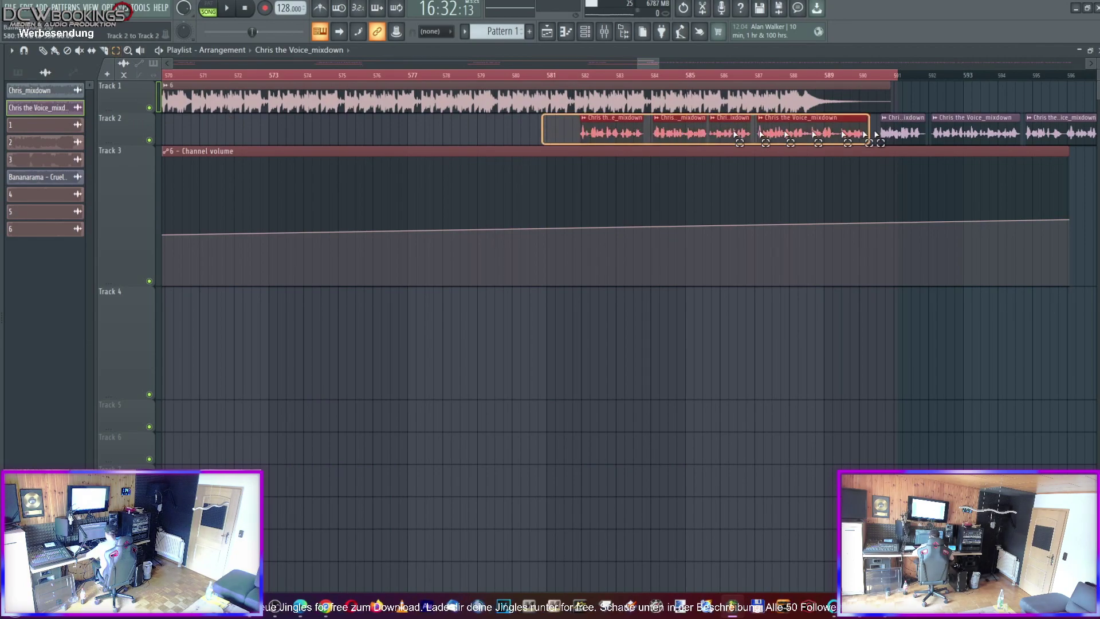
pyautogui.moveTo(999, 134); pyautogui.dragTo(1001, 136)
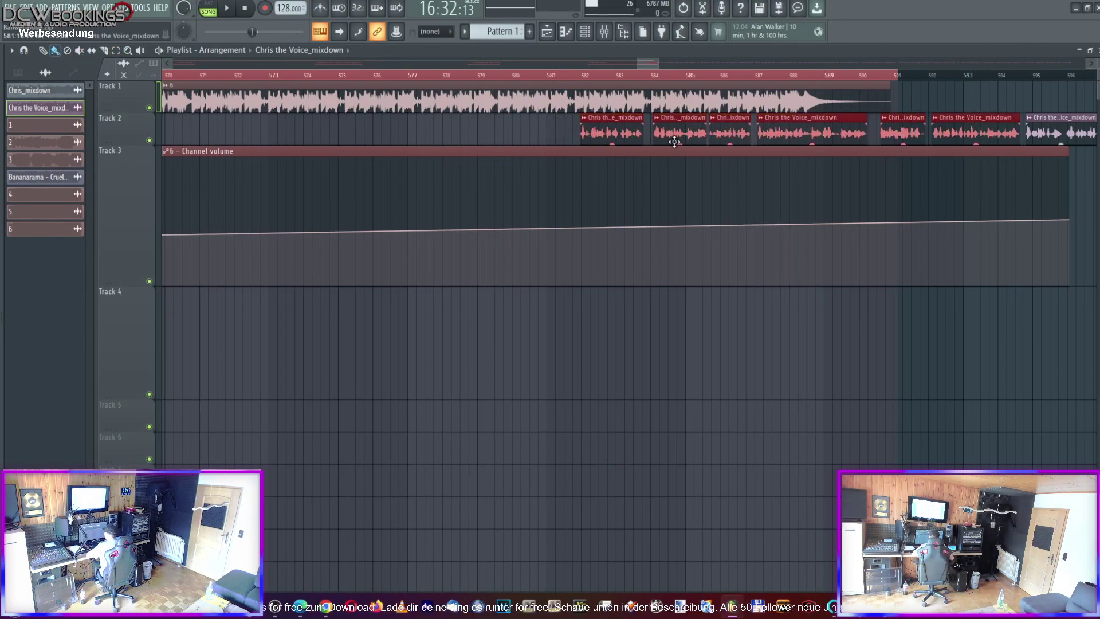
pyautogui.moveTo(693, 135); pyautogui.dragTo(643, 139)
pyautogui.press('space')
pyautogui.click(827, 389)
pyautogui.rightClick(844, 355)
# Move the first of the six voice clips to about bar 532.5 and the second directly after it, checking the transition in playback
pyautogui.moveTo(608, 64); pyautogui.dragTo(606, 66)
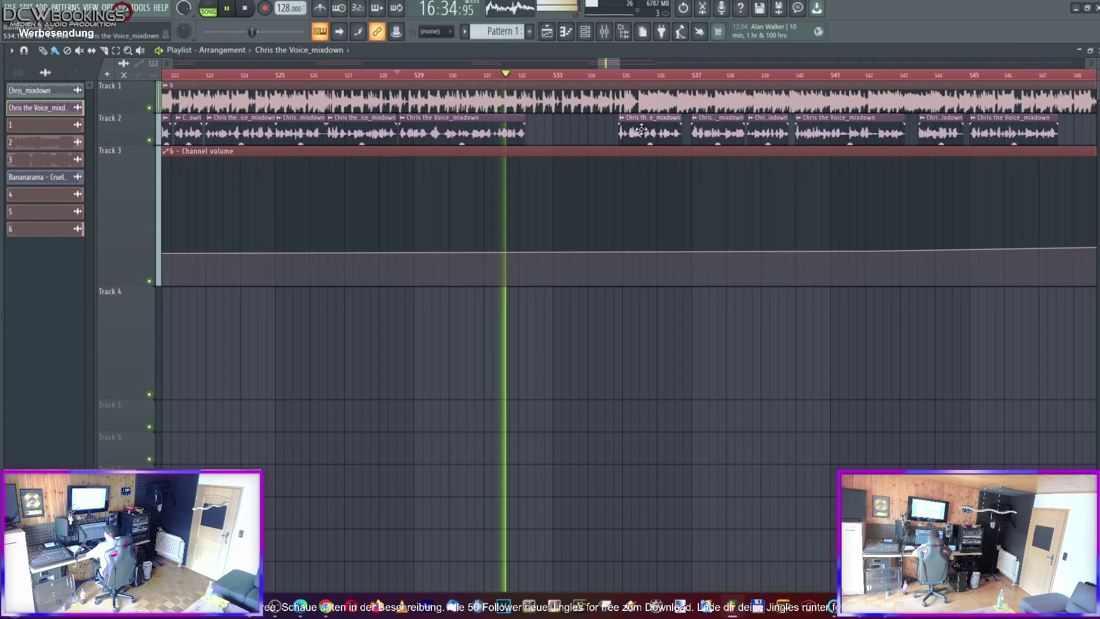
pyautogui.moveTo(640, 129); pyautogui.dragTo(574, 139)
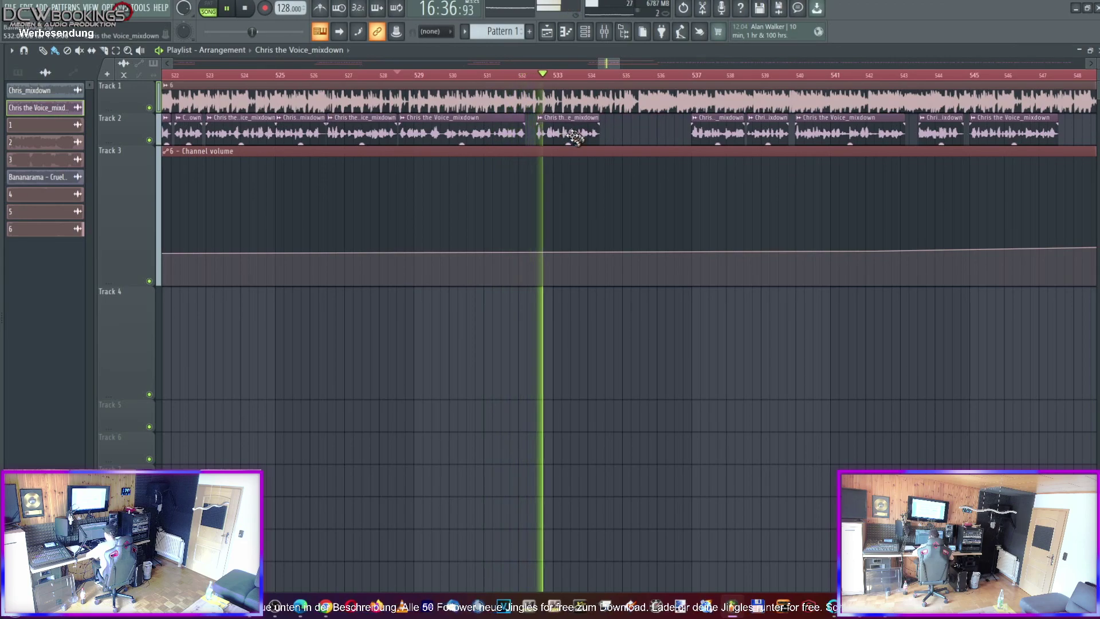
pyautogui.click(502, 76)
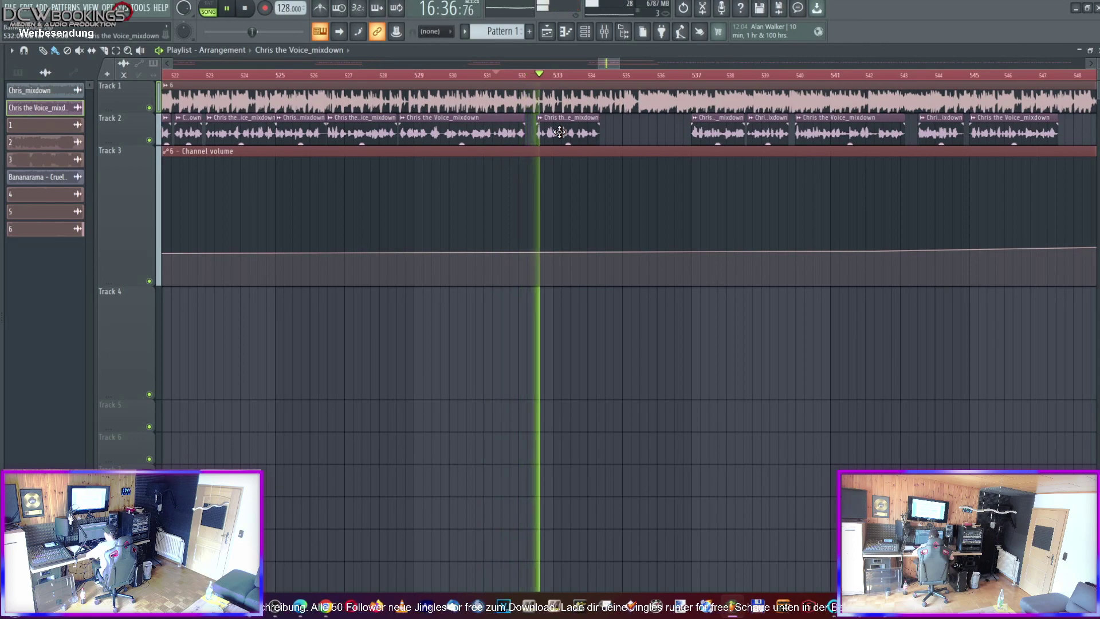
pyautogui.moveTo(718, 132); pyautogui.dragTo(628, 134)
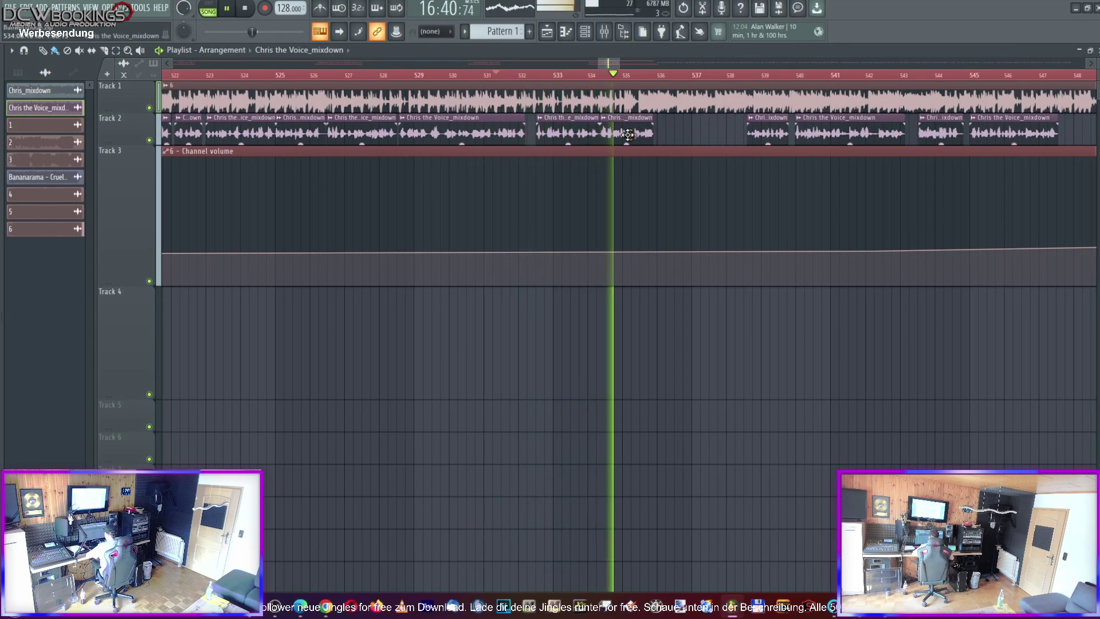
pyautogui.moveTo(628, 134); pyautogui.dragTo(630, 134)
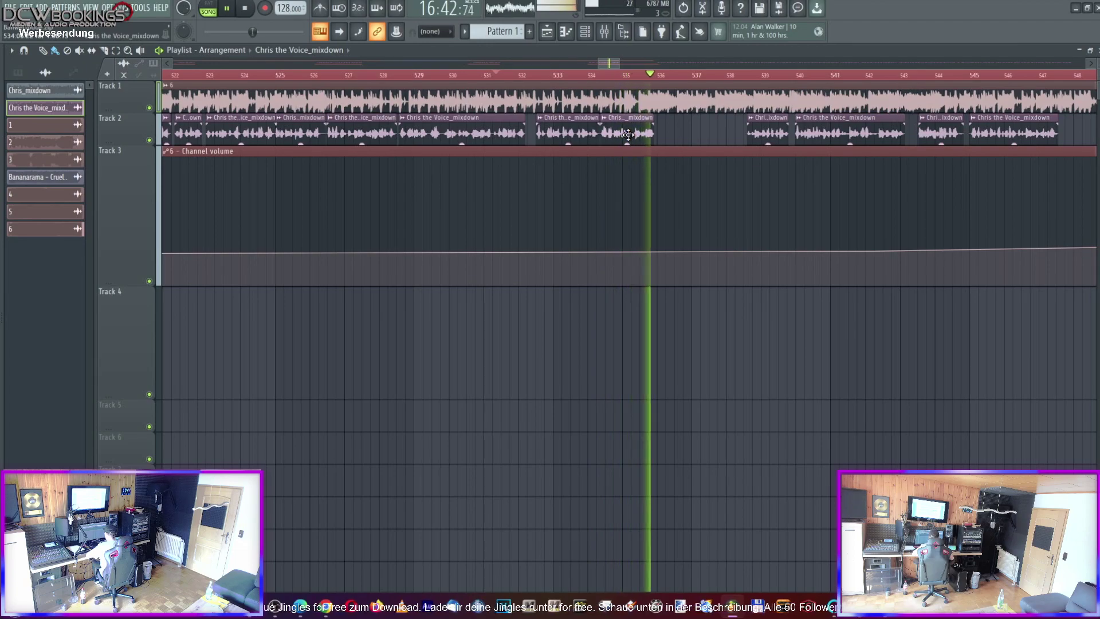
# Move the third voice clip of the group against the second at about bar 536 and replay from about bar 532
pyautogui.click(547, 76)
pyautogui.moveTo(763, 132); pyautogui.dragTo(679, 132)
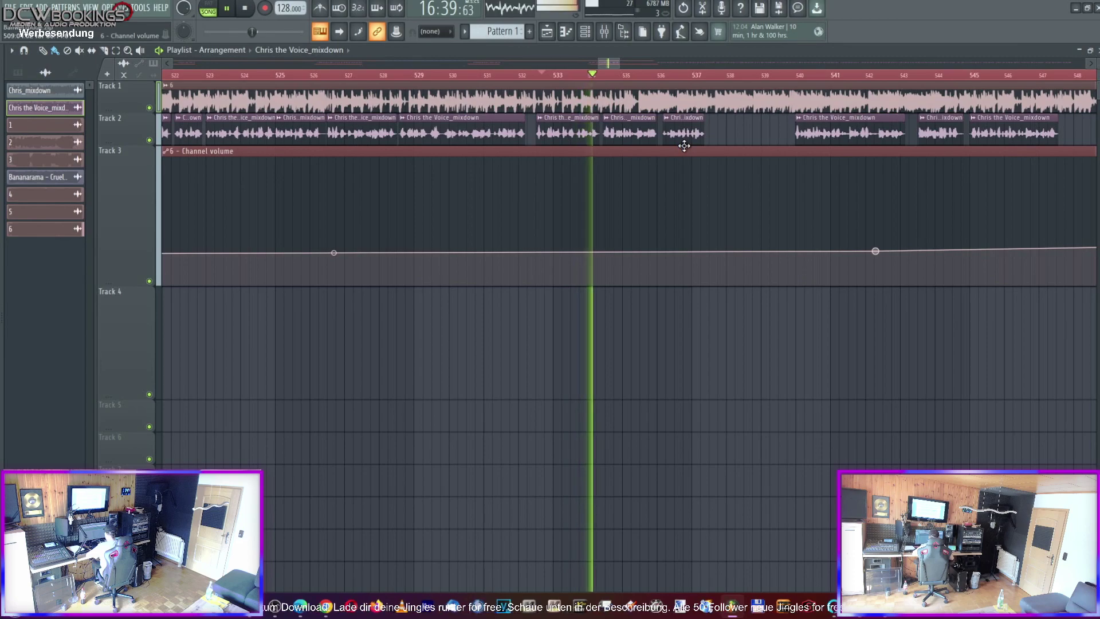
pyautogui.moveTo(679, 133); pyautogui.dragTo(675, 134)
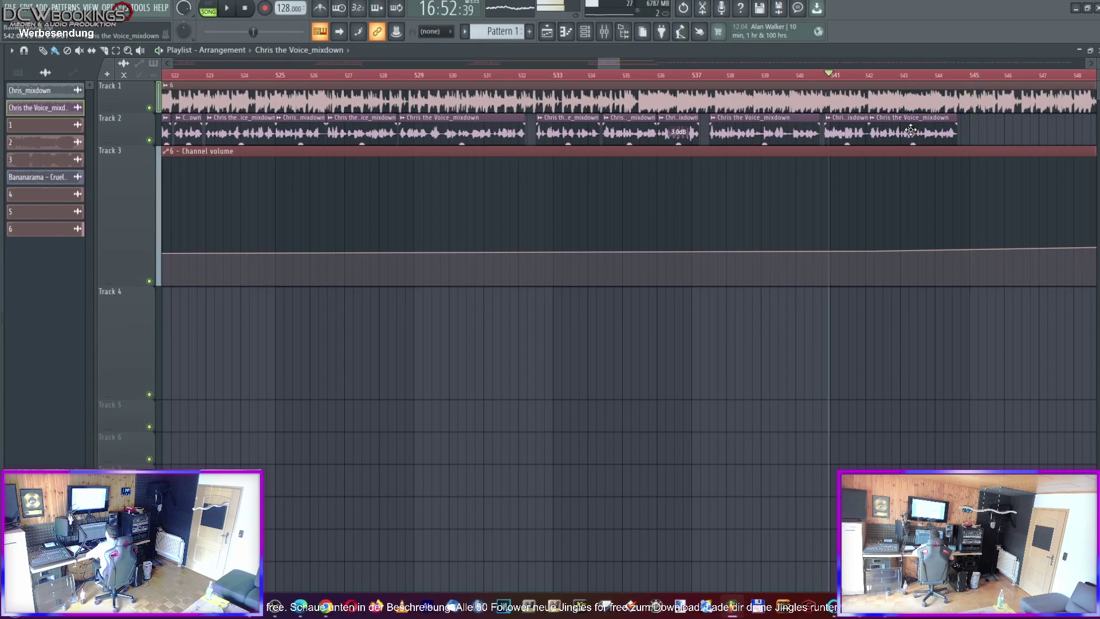
pyautogui.click(540, 75)
pyautogui.press('space')
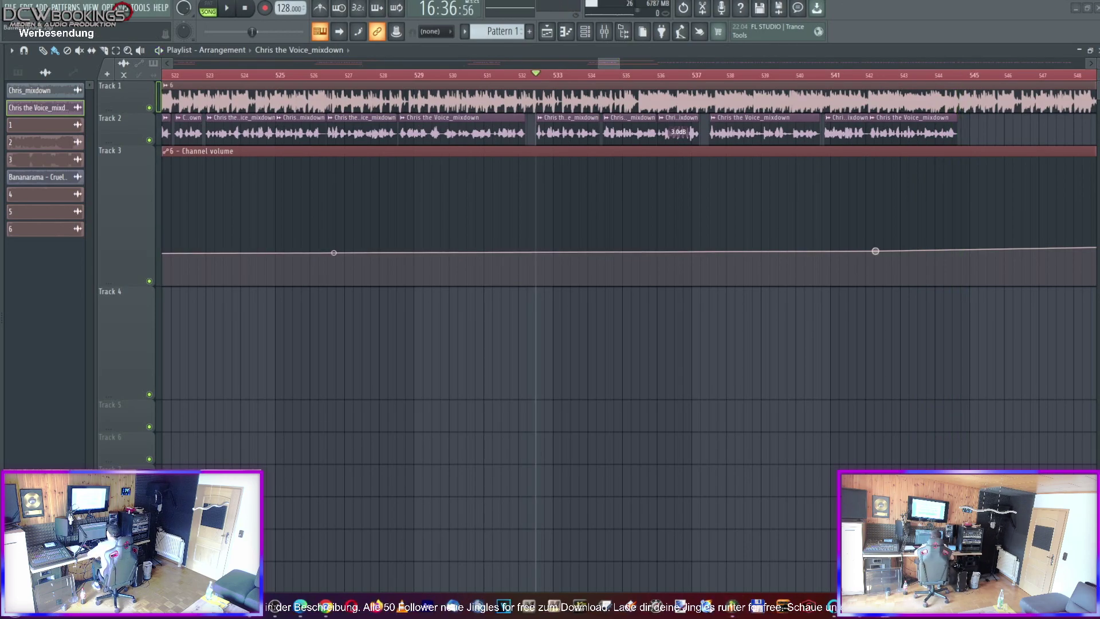
# Move the next six voice clips from about bar 595 to about bar 547 on Track 2 and play from about bar 537
pyautogui.moveTo(609, 64); pyautogui.dragTo(665, 66)
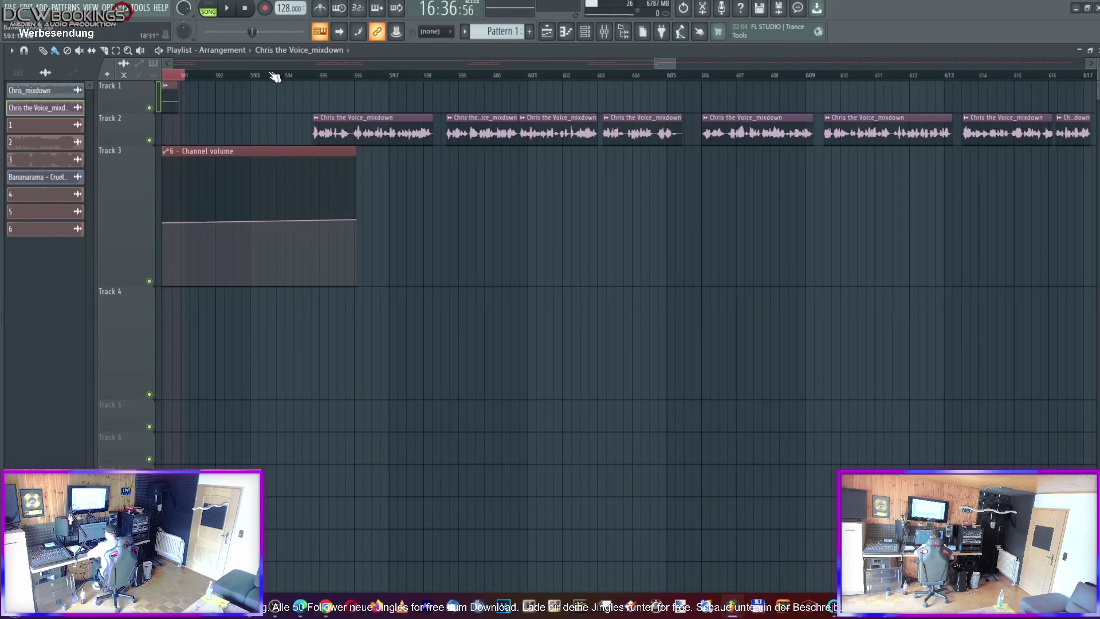
pyautogui.moveTo(297, 140); pyautogui.dragTo(917, 141)
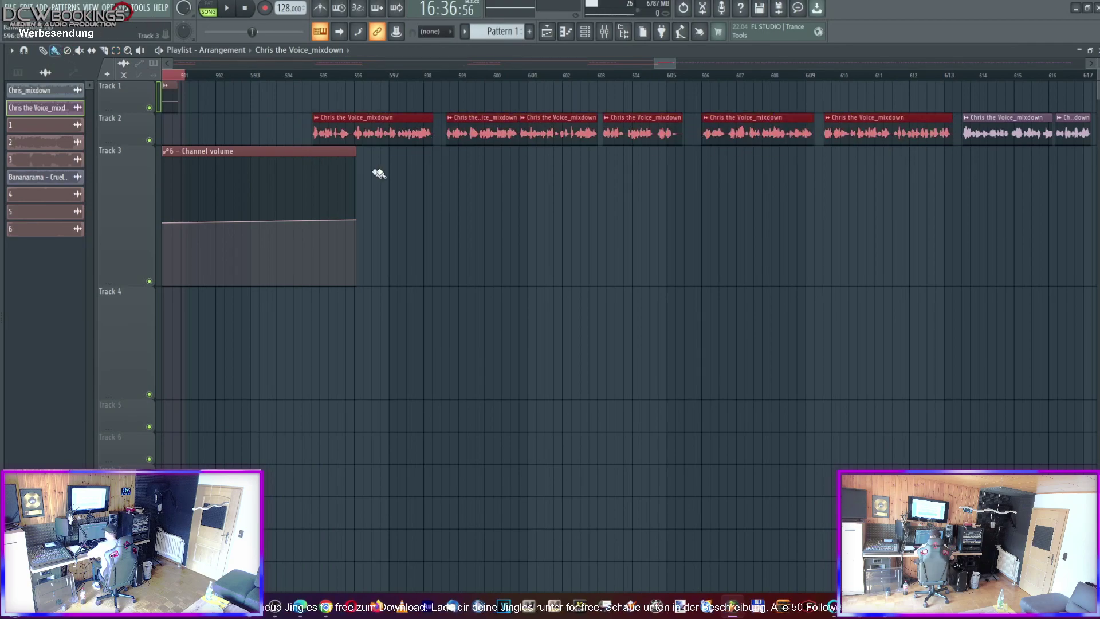
pyautogui.moveTo(365, 140); pyautogui.dragTo(842, 153)
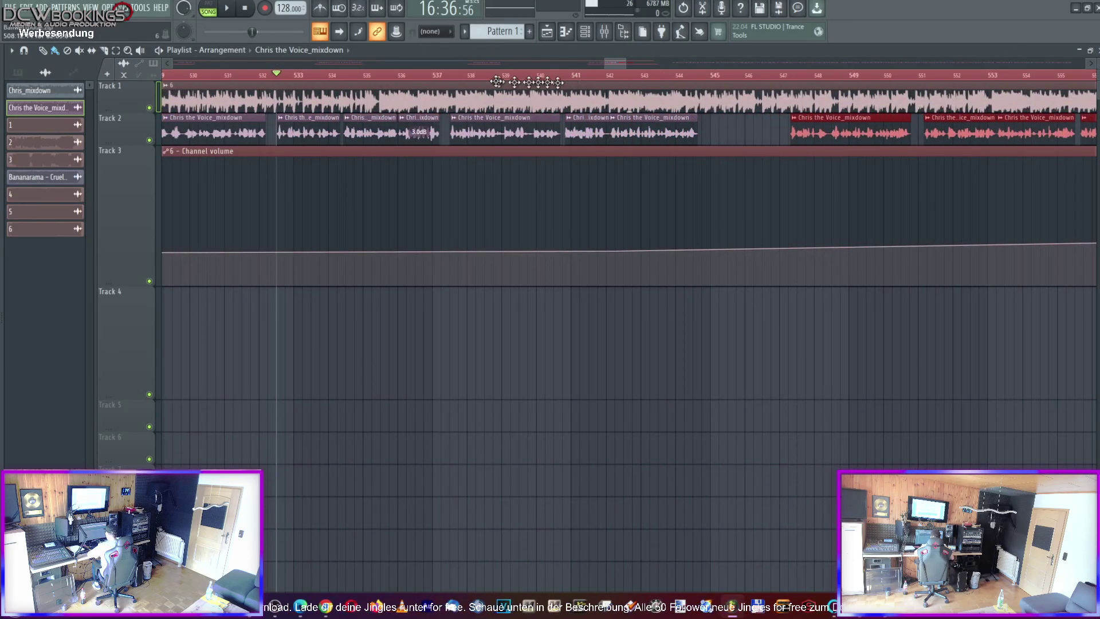
pyautogui.click(458, 79)
pyautogui.press('space')
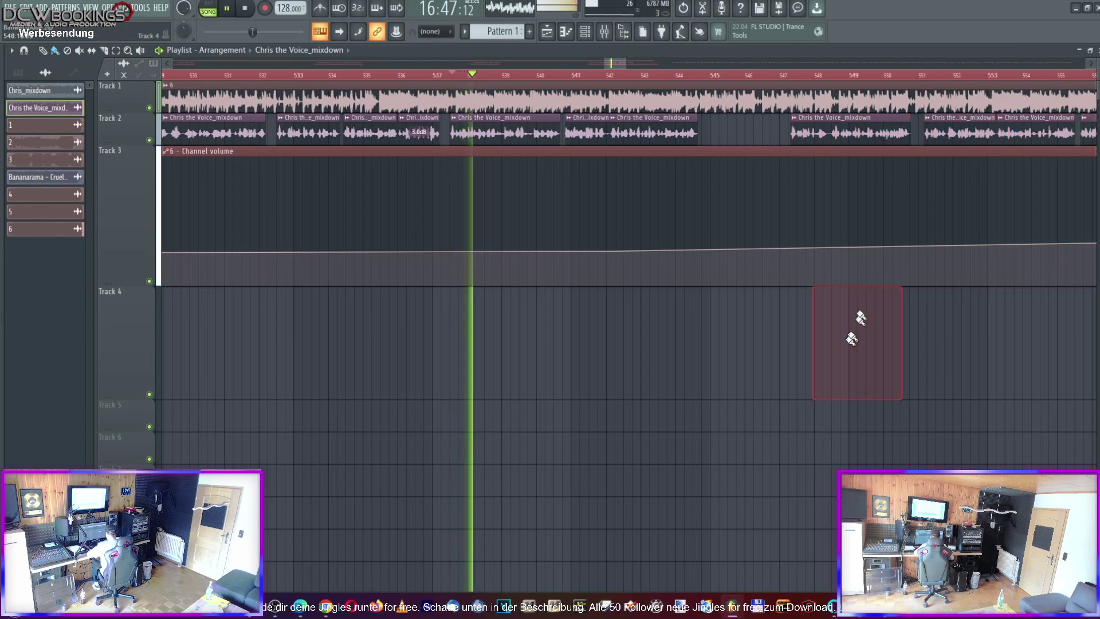
# Shift the clip at bar 547 close behind the preceding voice clip at about bar 544.7 and audition it again
pyautogui.moveTo(816, 123); pyautogui.dragTo(748, 140)
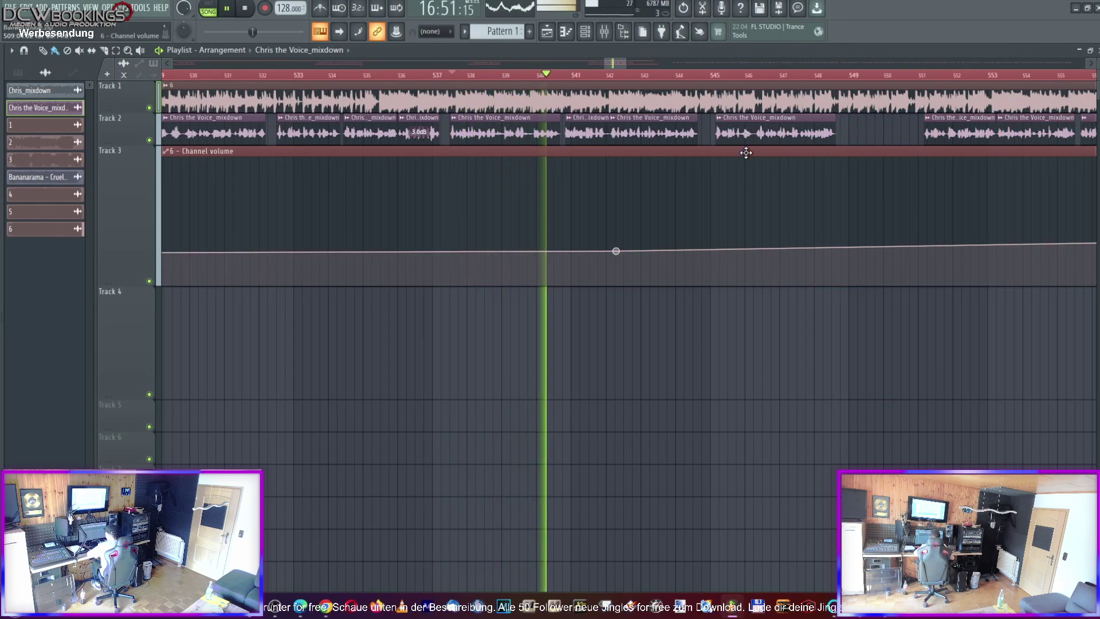
pyautogui.moveTo(754, 130); pyautogui.dragTo(750, 131)
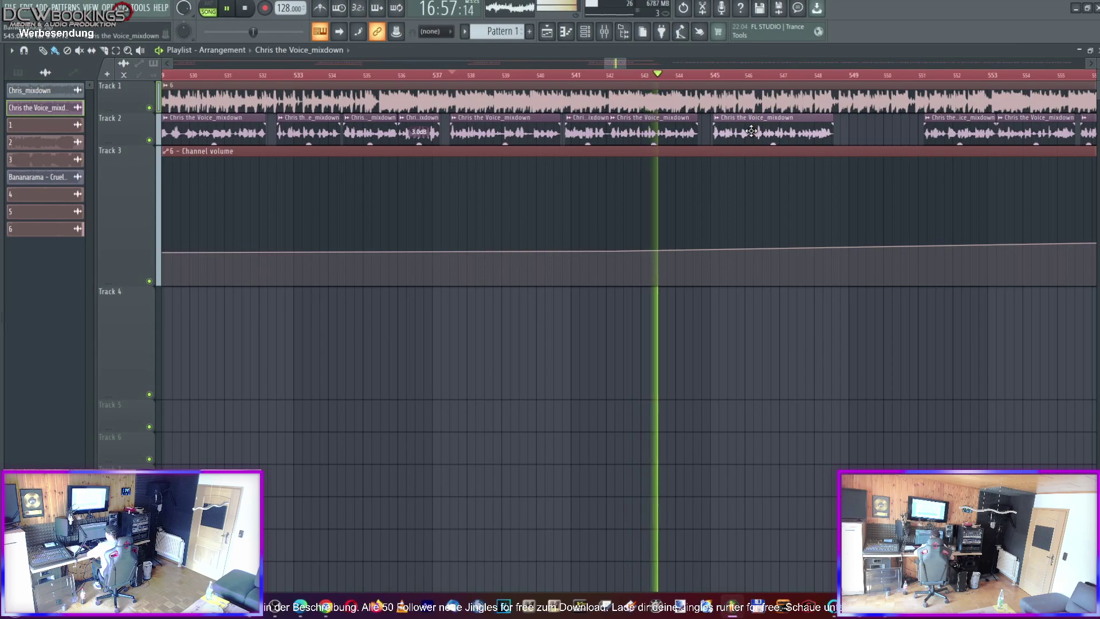
pyautogui.moveTo(751, 131); pyautogui.dragTo(743, 132)
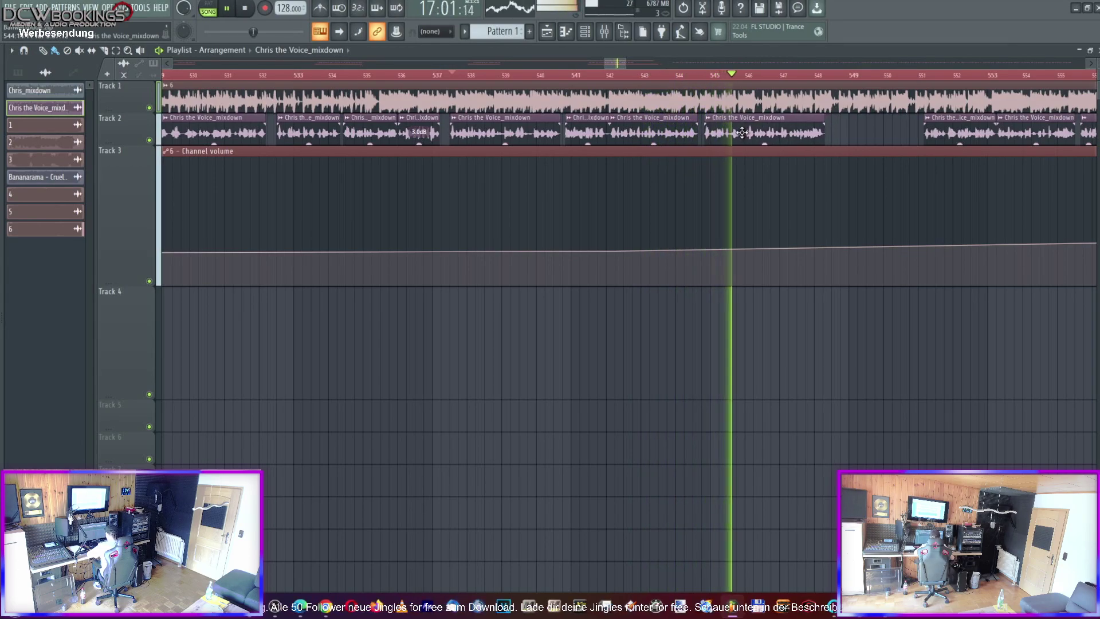
pyautogui.click(699, 75)
# Place the following two voice clips directly behind it at about bars 548.4 and 550.5, fine-tuning the latter's start while auditioning
pyautogui.moveTo(957, 132); pyautogui.dragTo(851, 133)
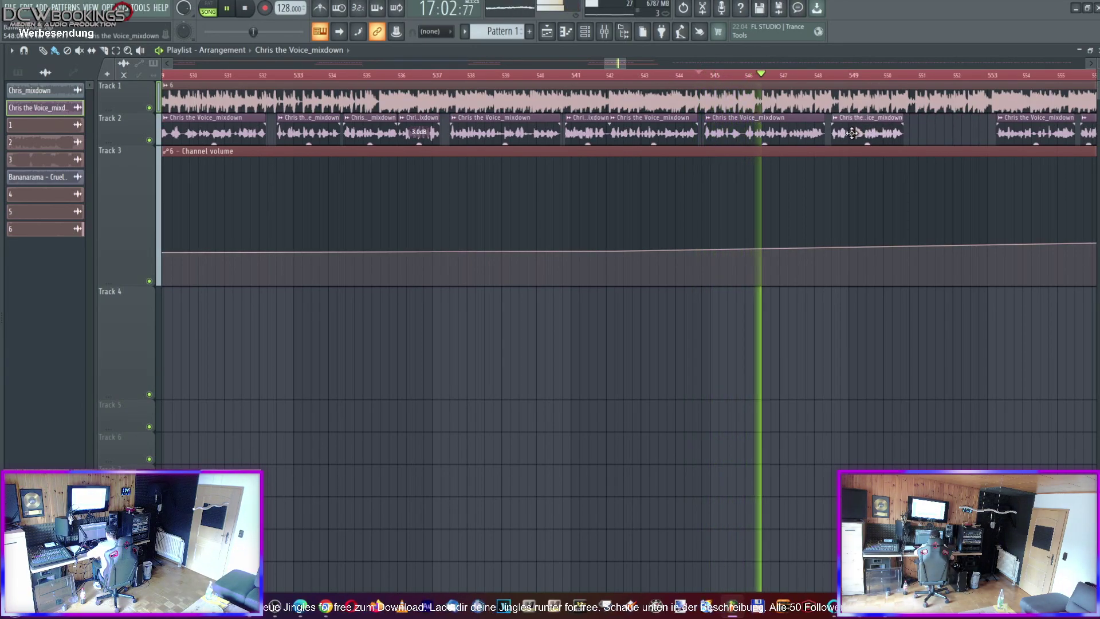
pyautogui.moveTo(851, 132); pyautogui.dragTo(849, 133)
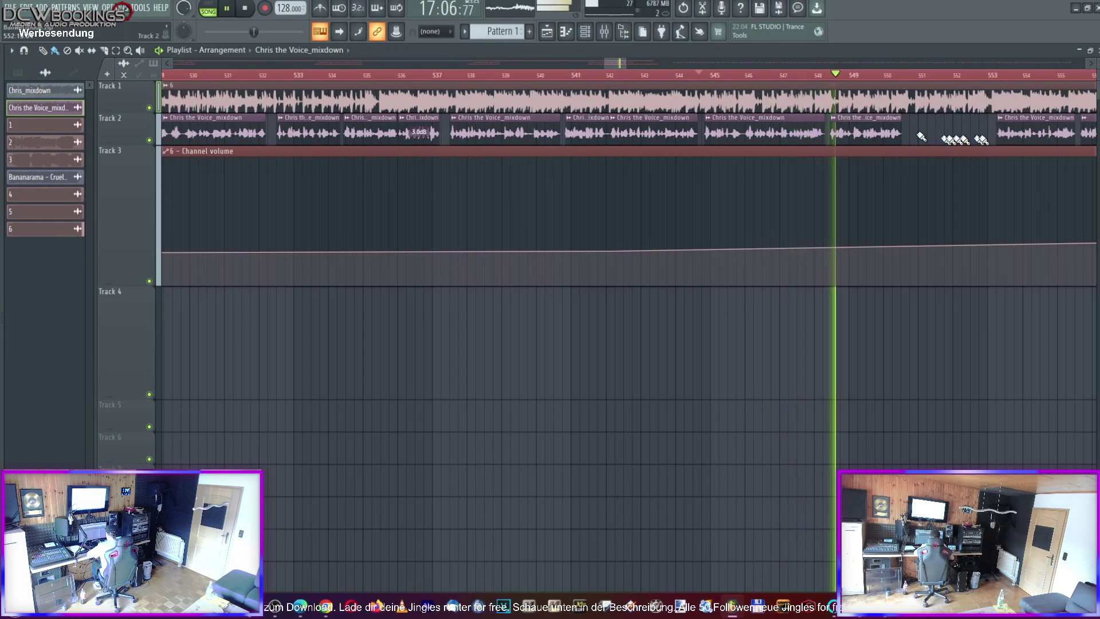
pyautogui.moveTo(1015, 132); pyautogui.dragTo(926, 133)
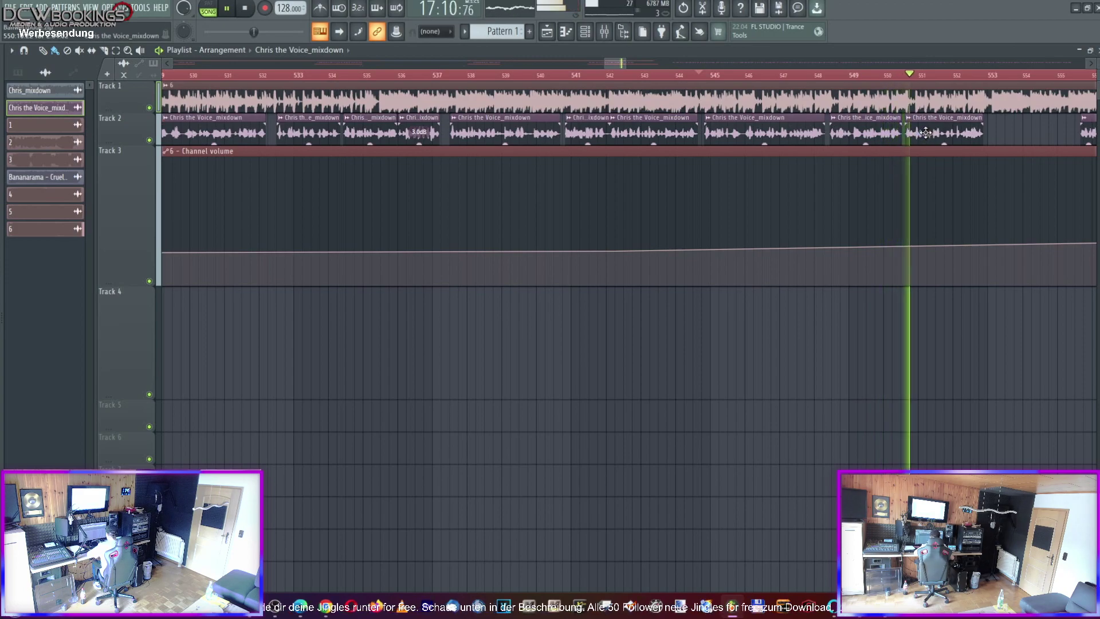
pyautogui.moveTo(614, 60); pyautogui.dragTo(618, 61)
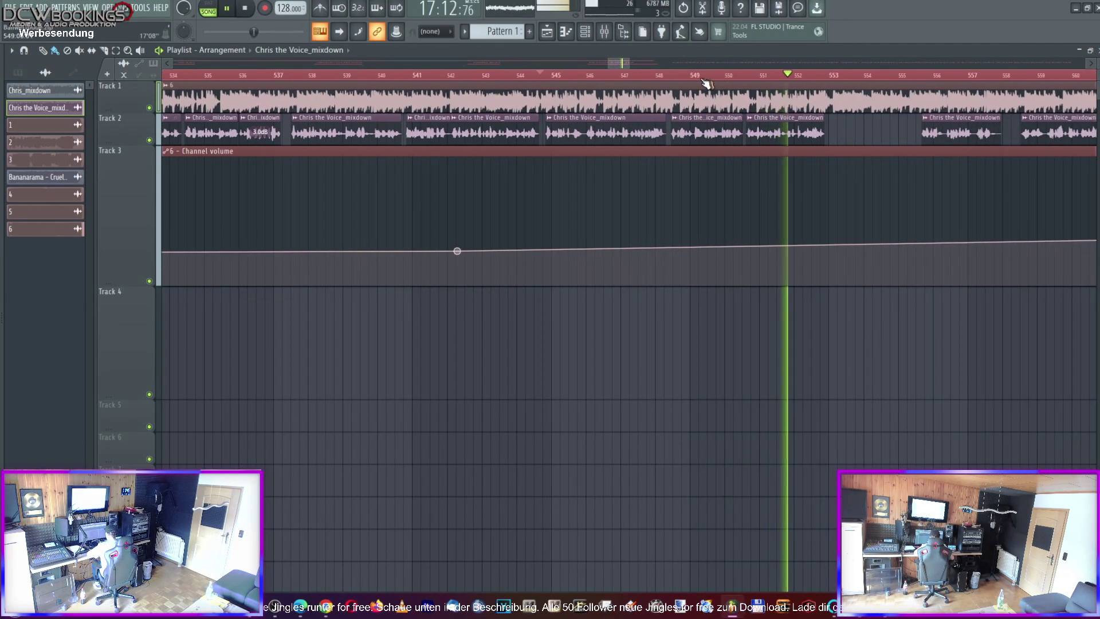
pyautogui.click(693, 75)
pyautogui.moveTo(774, 125); pyautogui.dragTo(772, 129)
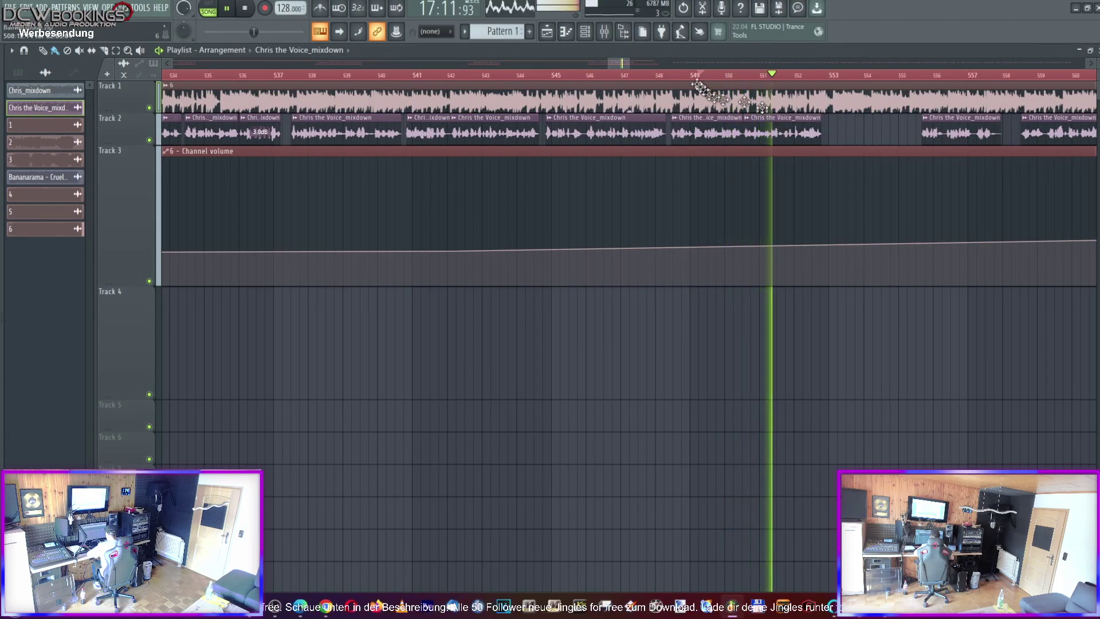
pyautogui.click(679, 75)
# Move the next voice clip up to about bar 552.8, just after the preceding one, auditioning from about bar 550
pyautogui.moveTo(940, 133); pyautogui.dragTo(877, 134)
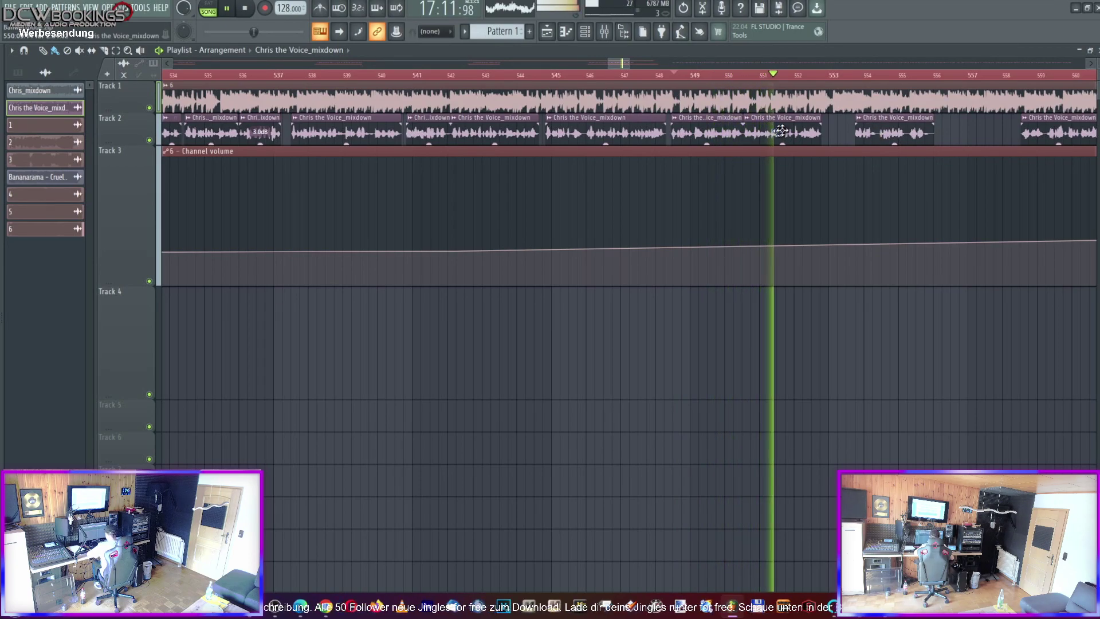
pyautogui.click(723, 77)
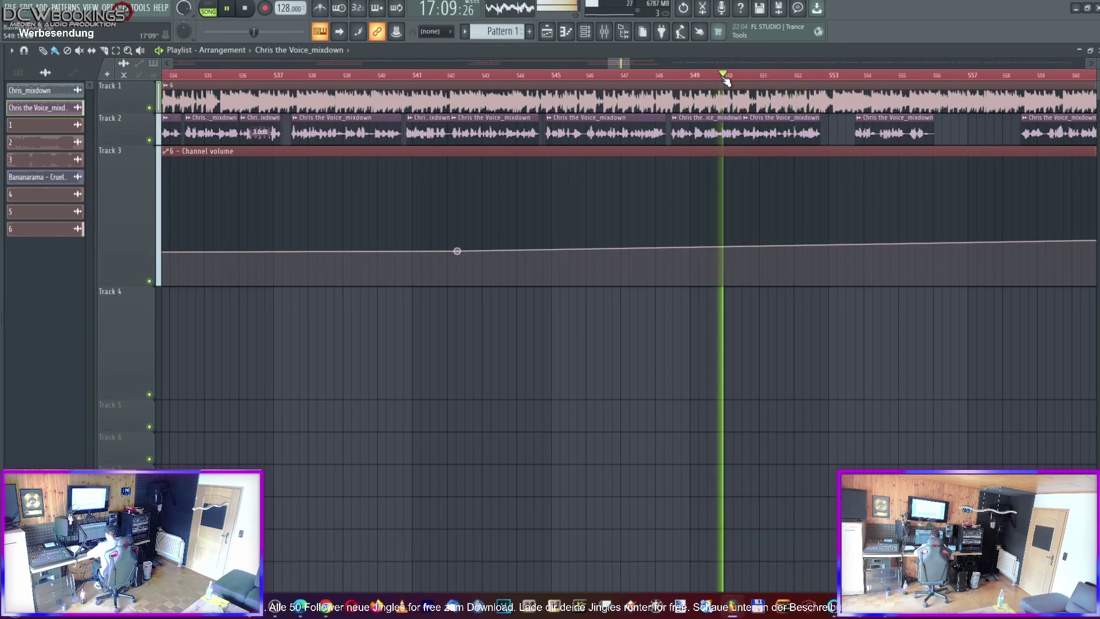
pyautogui.moveTo(872, 131); pyautogui.dragTo(844, 131)
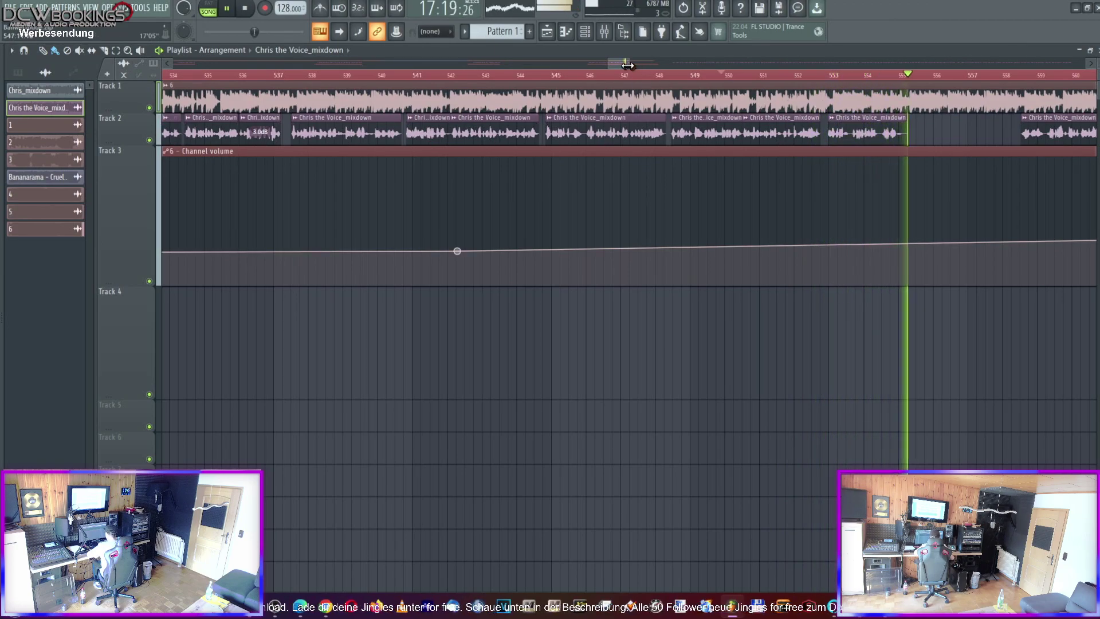
# Stop playback and move the two voice clips at about bars 558 and 562 back to about bar 606, ahead of the remaining clips
pyautogui.moveTo(625, 68); pyautogui.dragTo(631, 64)
pyautogui.press('space')
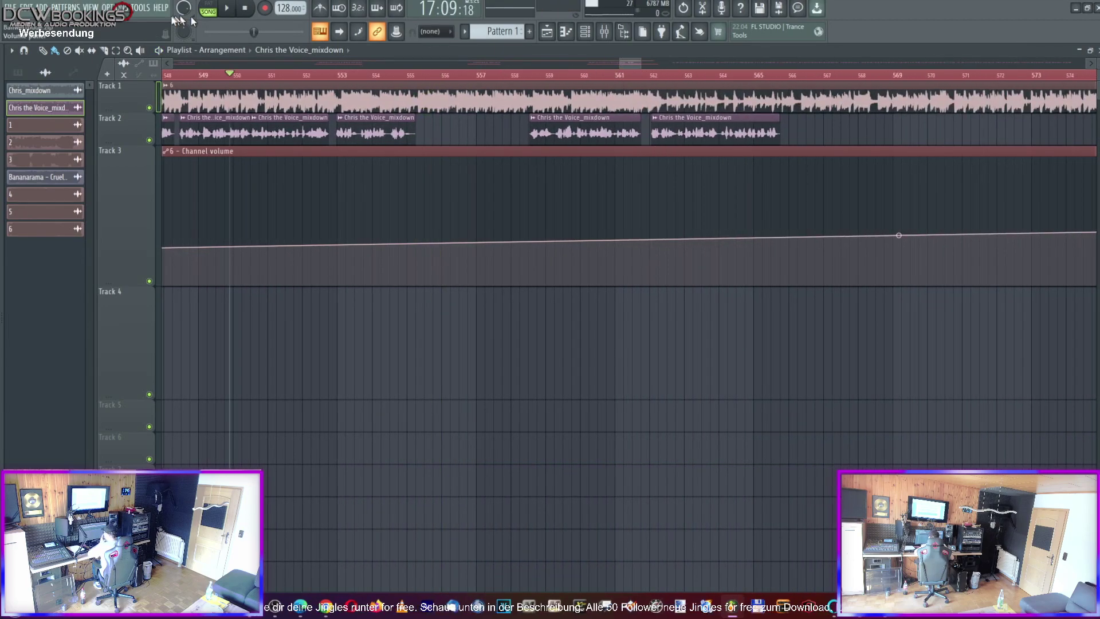
pyautogui.moveTo(508, 115); pyautogui.dragTo(772, 129)
pyautogui.moveTo(637, 140); pyautogui.dragTo(856, 150)
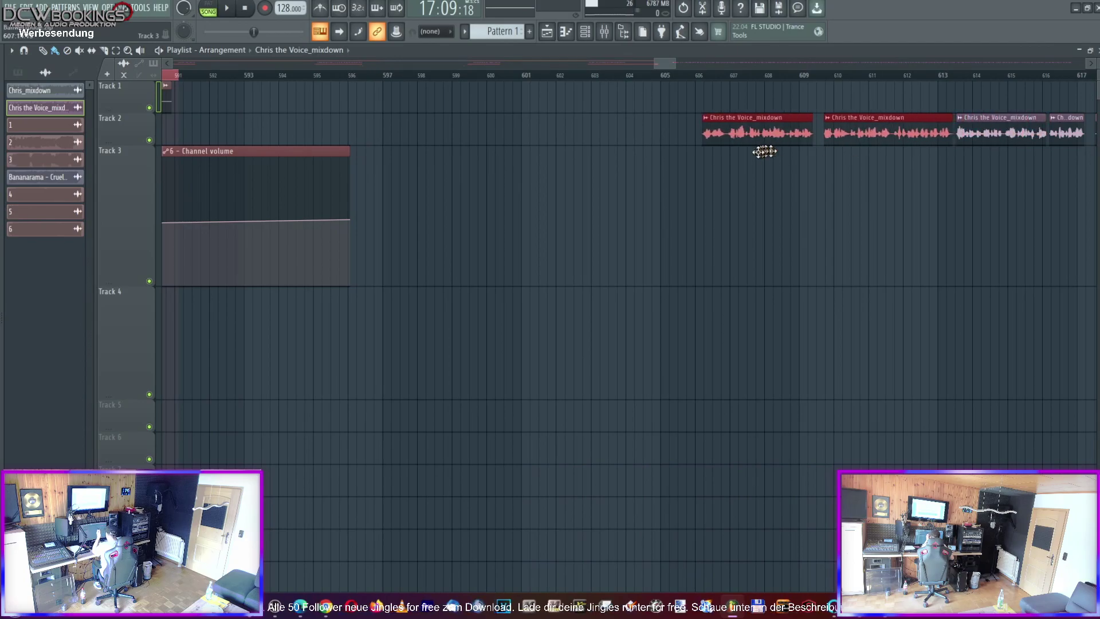
# Select all remaining voice clips on Track 2 from about bar 606 onward, move them to about bar 858, and clear the selection
pyautogui.moveTo(705, 63); pyautogui.dragTo(1085, 63)
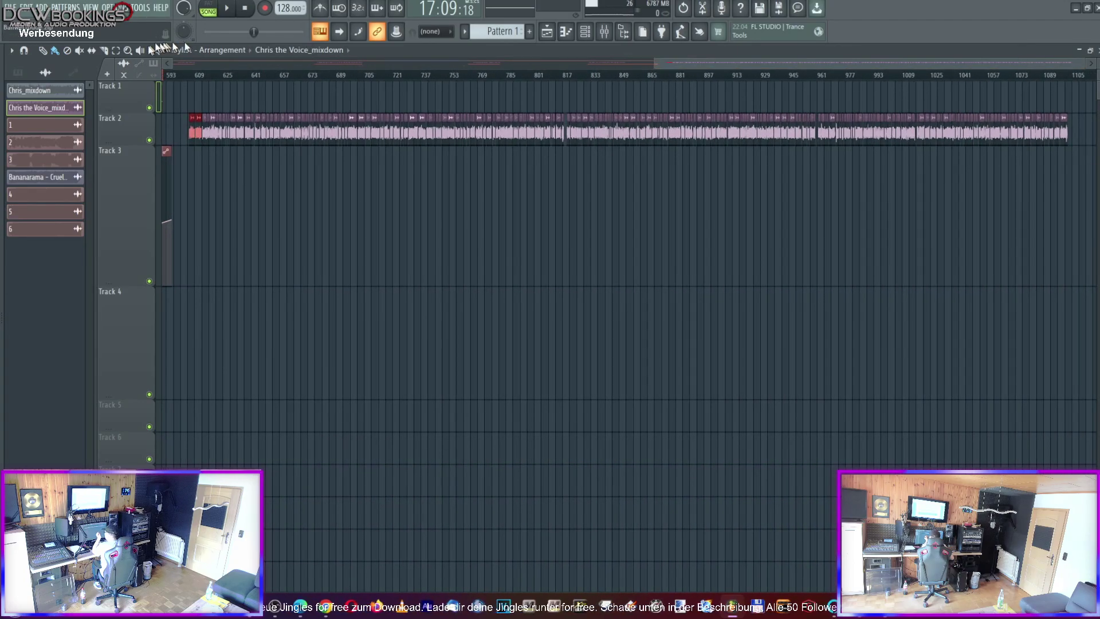
pyautogui.moveTo(1090, 141); pyautogui.dragTo(361, 136)
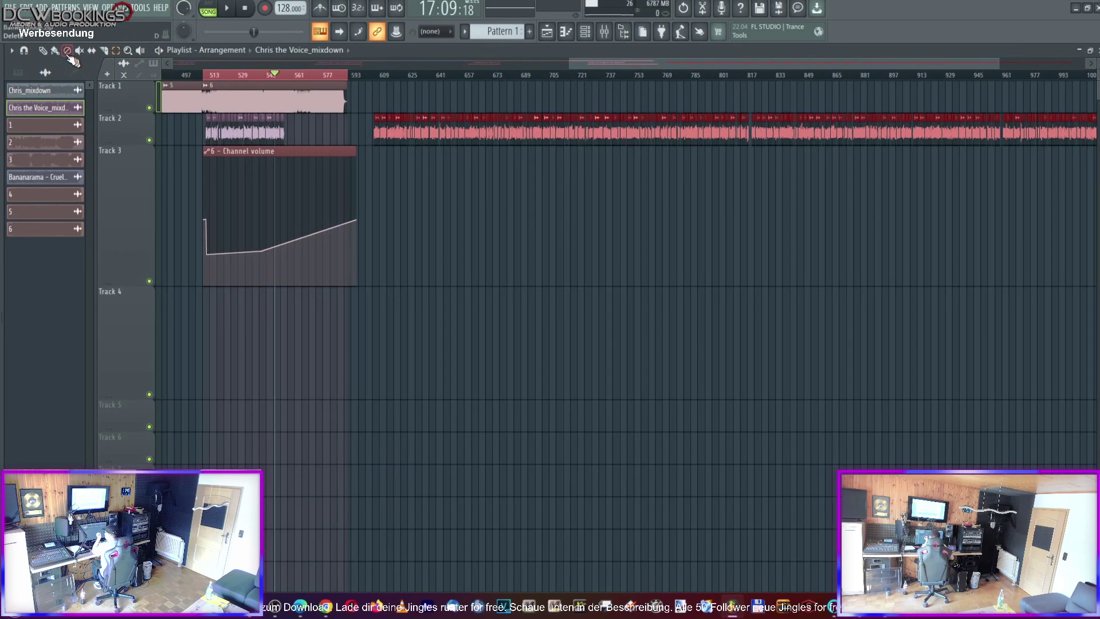
pyautogui.moveTo(393, 134); pyautogui.dragTo(644, 133)
pyautogui.moveTo(678, 66); pyautogui.dragTo(579, 64)
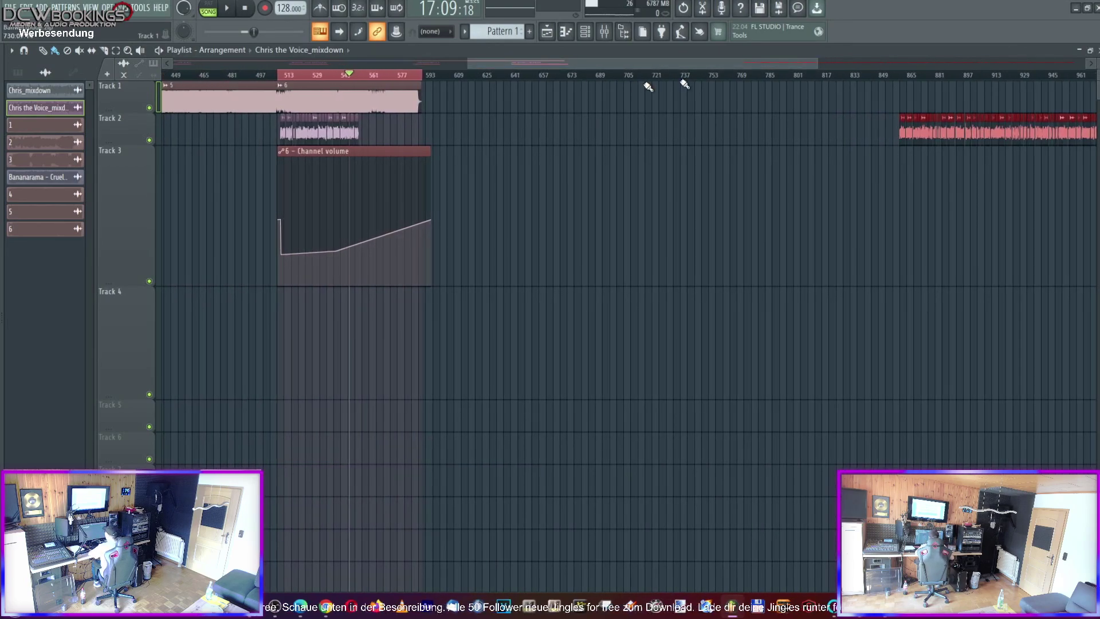
pyautogui.click(115, 49)
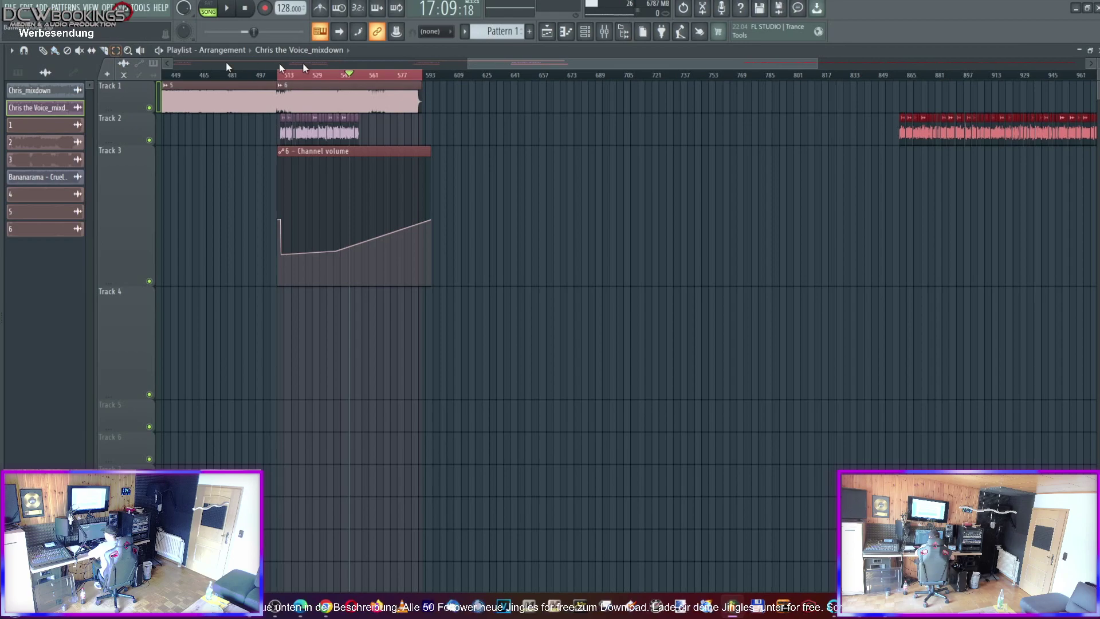
pyautogui.click(527, 144)
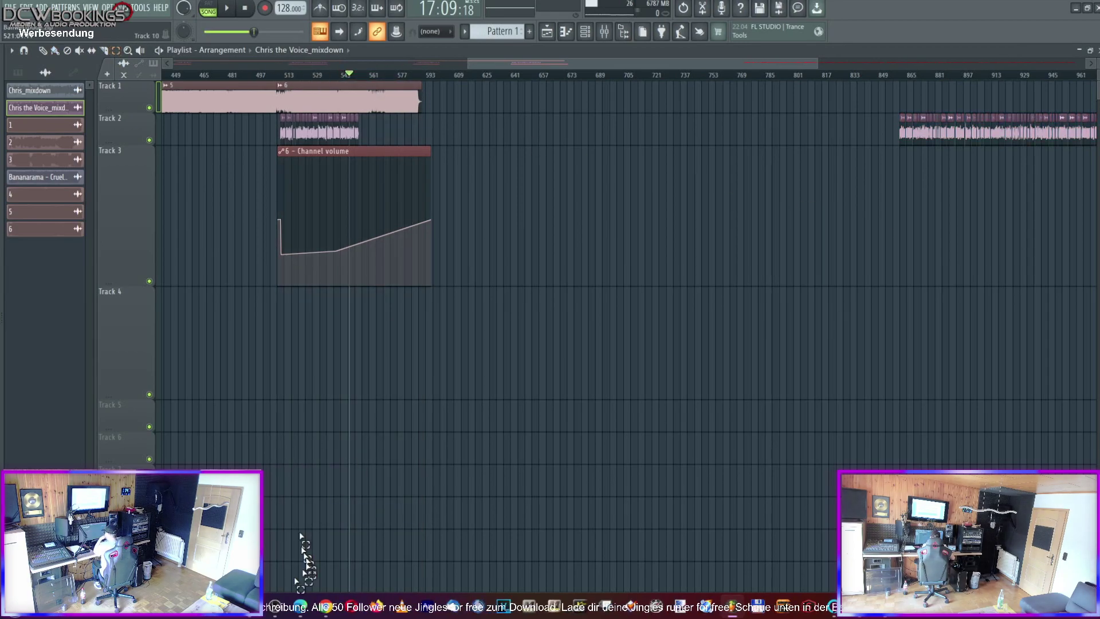
# Switch to the Duck City.zip archive in WinRAR, dismiss the licence reminder, and try previewing the "Wild & Yummy" track
pyautogui.moveTo(311, 606)
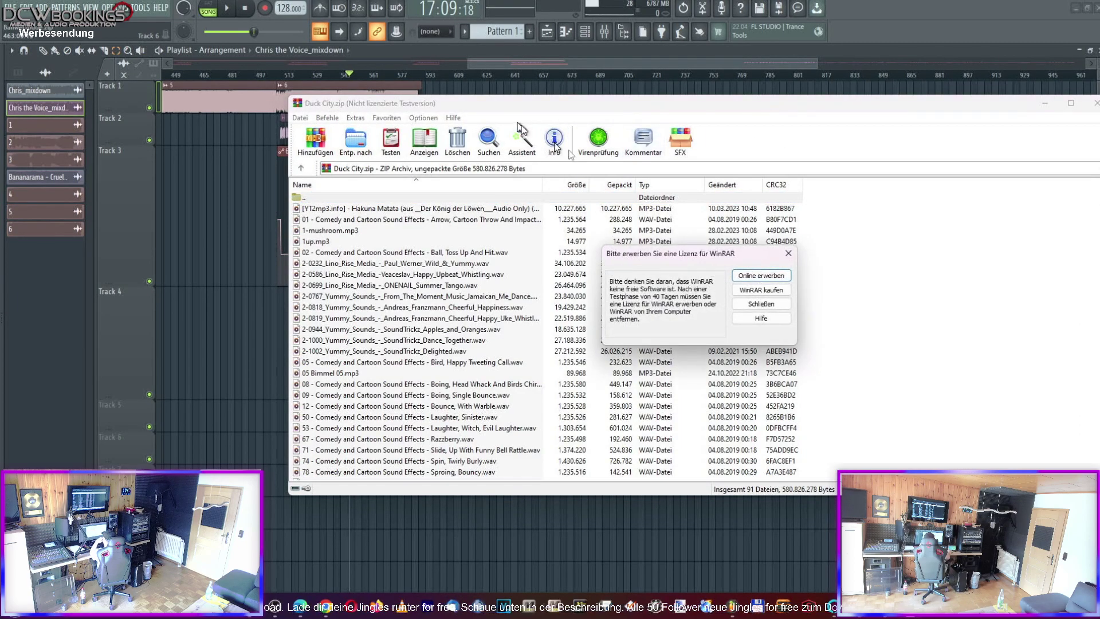
pyautogui.click(761, 303)
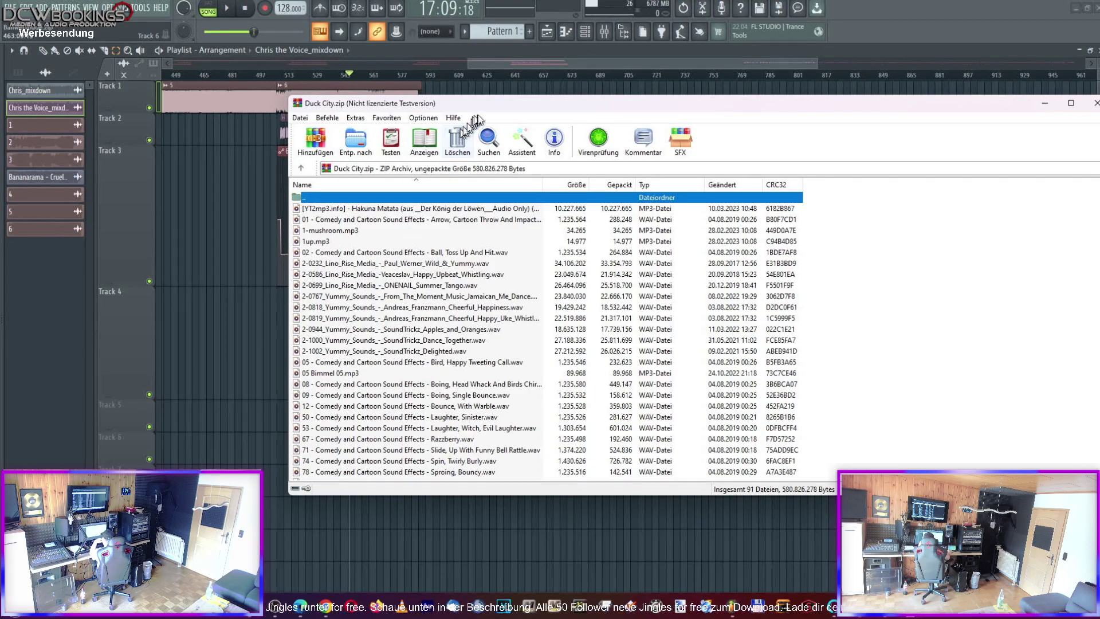
pyautogui.click(373, 221)
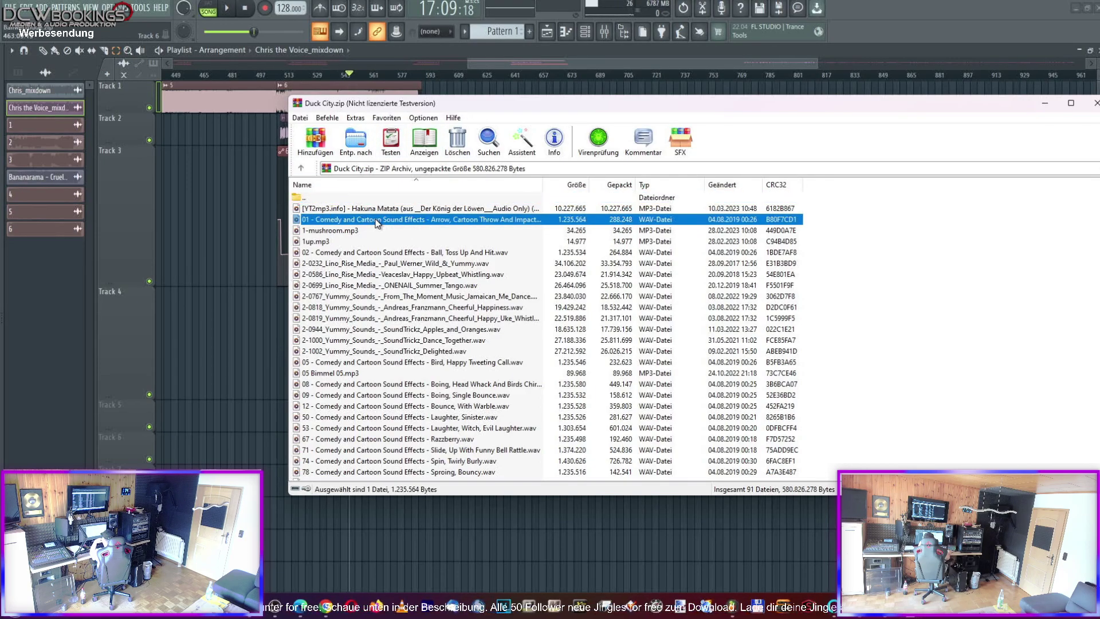
pyautogui.click(349, 231)
pyautogui.click(350, 252)
pyautogui.click(349, 263)
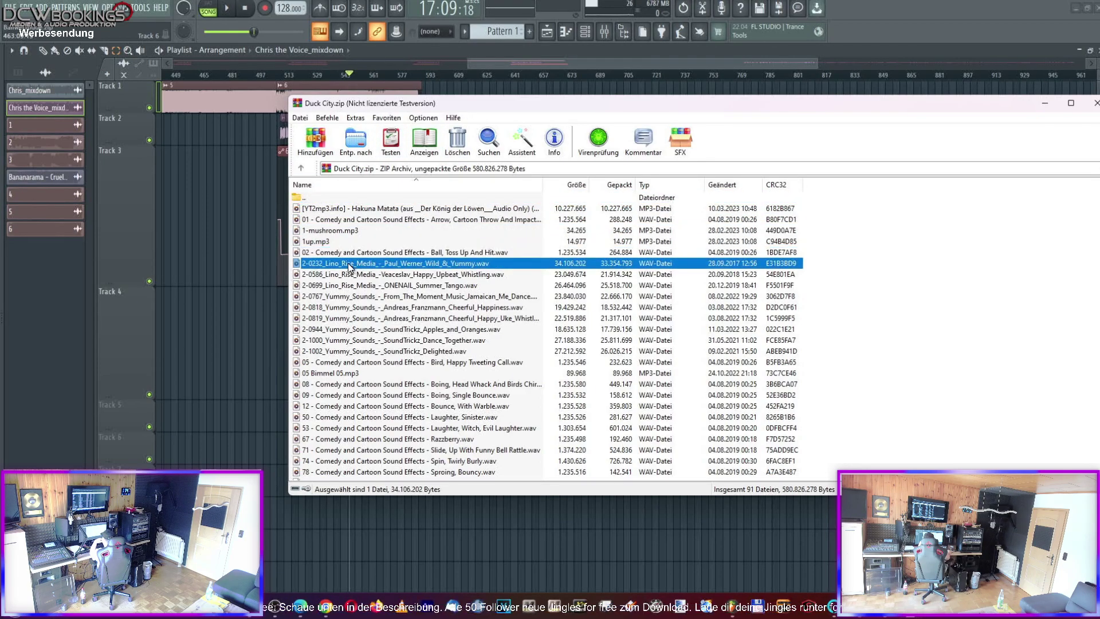
pyautogui.doubleClick(349, 264)
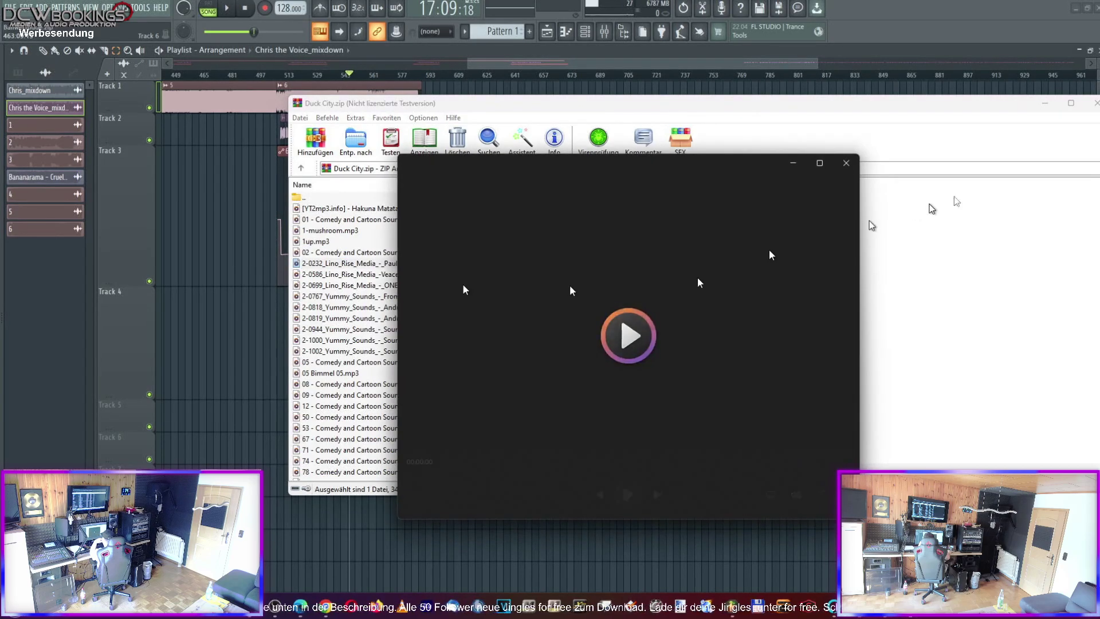
pyautogui.click(845, 166)
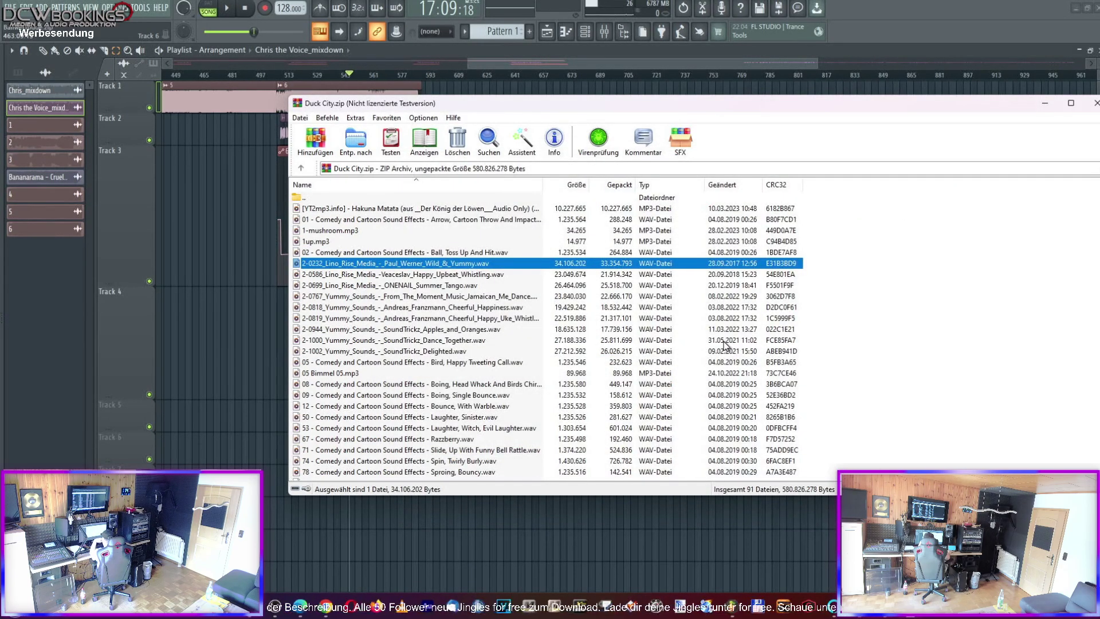
# Audition more files from the archive, from "Happy Upbeat Whistling" and "Summer Tango" through "Delighted" to the "Boing, Head Whack" sound effect
pyautogui.doubleClick(382, 274)
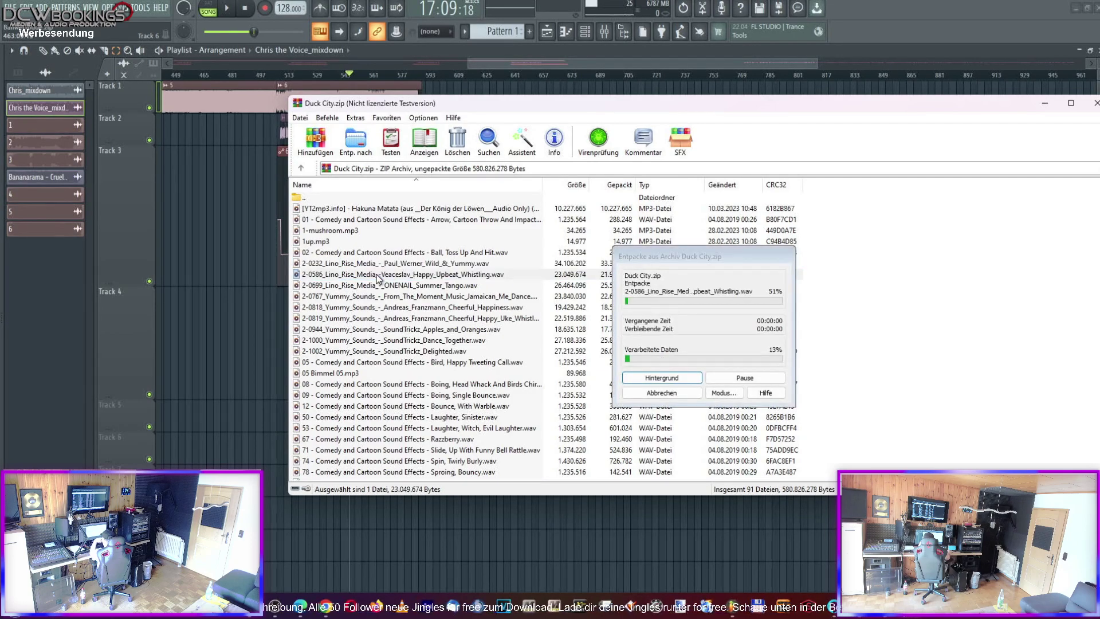
pyautogui.moveTo(526, 169); pyautogui.dragTo(679, 146)
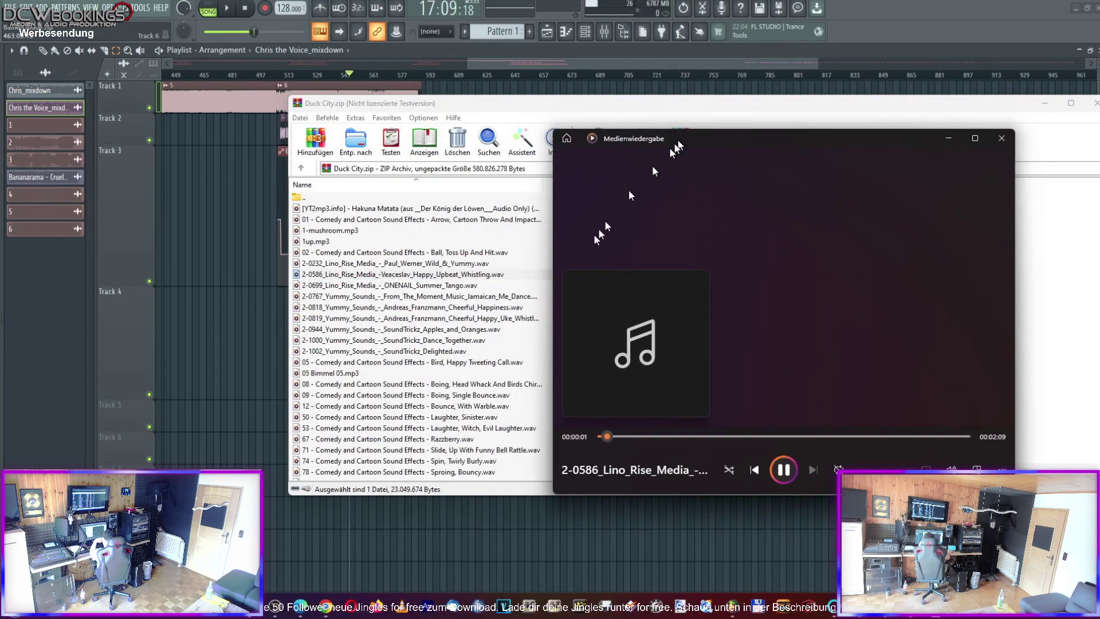
pyautogui.doubleClick(409, 286)
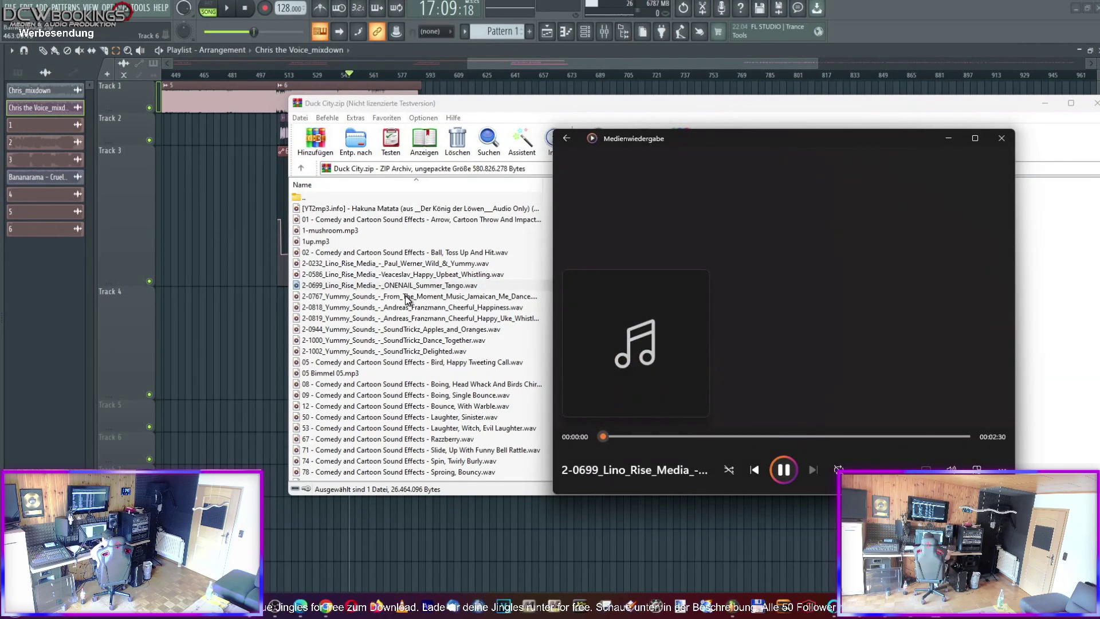
pyautogui.click(408, 296)
pyautogui.doubleClick(408, 296)
pyautogui.doubleClick(408, 309)
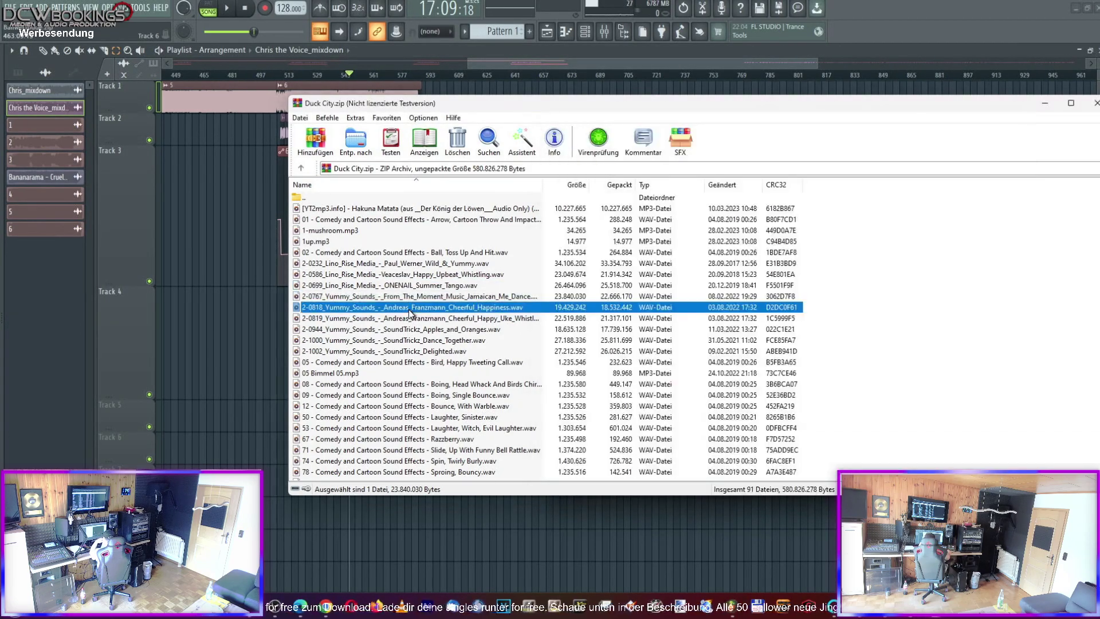
pyautogui.doubleClick(409, 318)
pyautogui.doubleClick(400, 329)
pyautogui.doubleClick(400, 350)
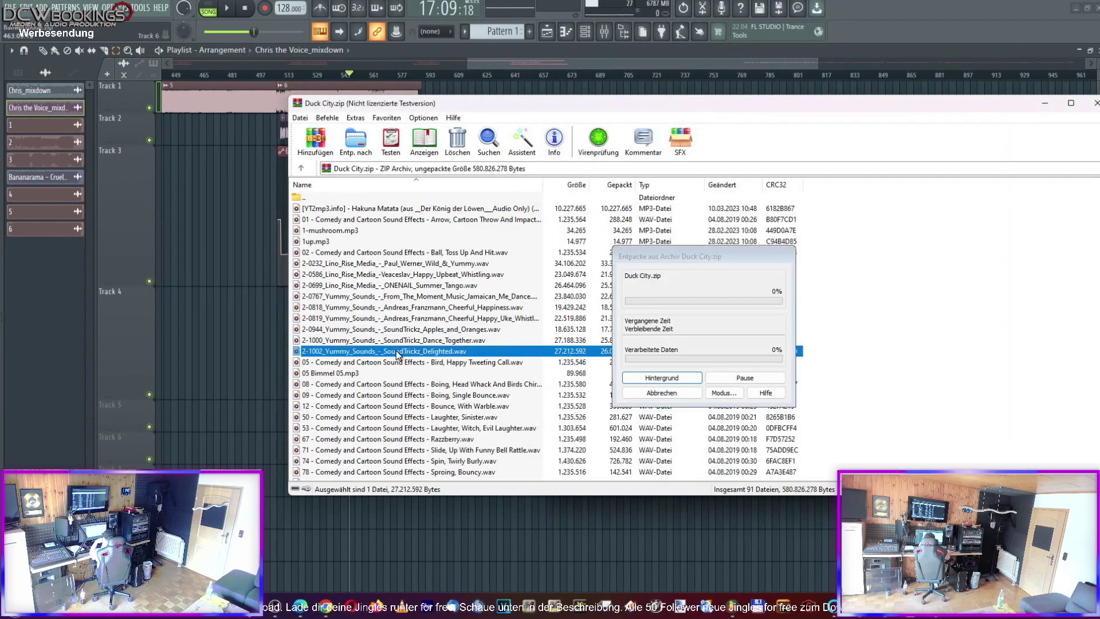
pyautogui.doubleClick(351, 382)
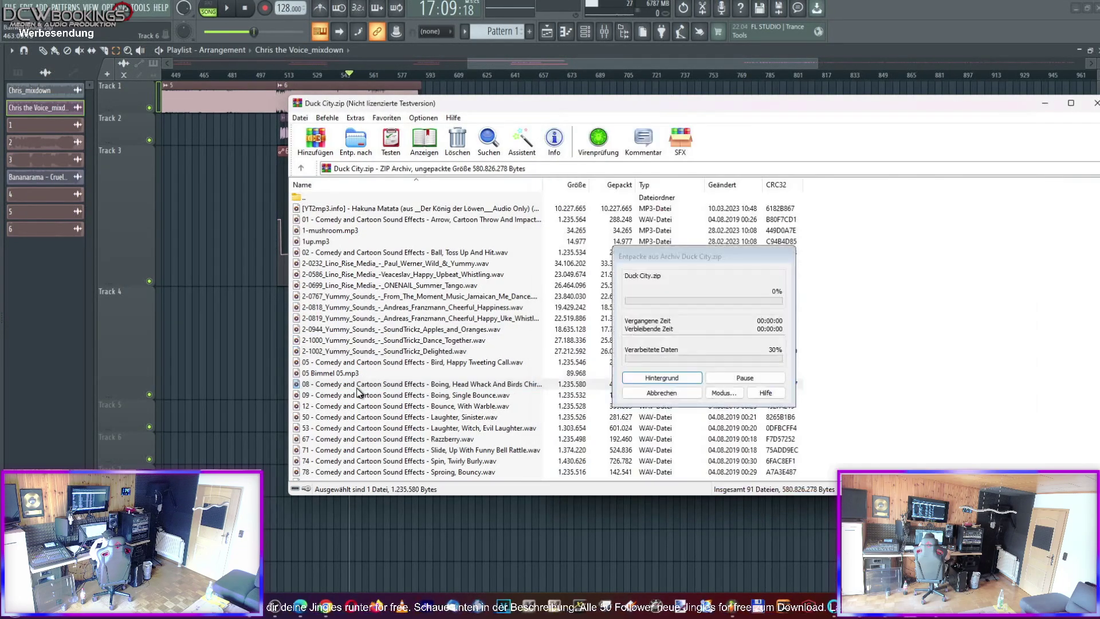
# Look through the rest of the archive's file list for usable songs, including the DUCKTALES and "Let It Go" entries
pyautogui.scroll(-3, 419, 397)
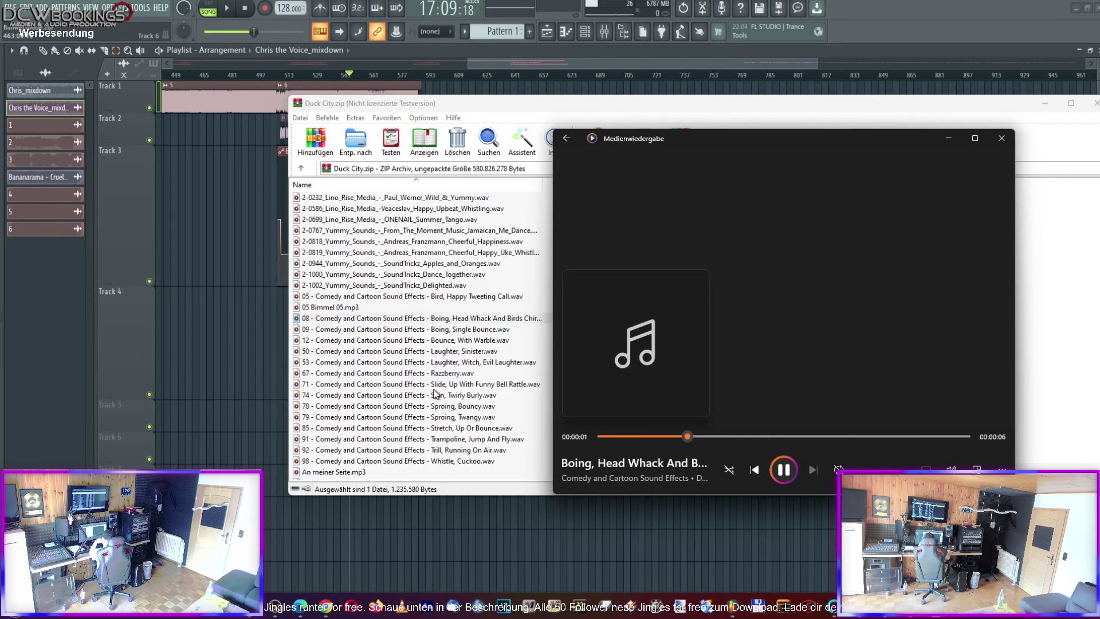
pyautogui.scroll(-2, 372, 432)
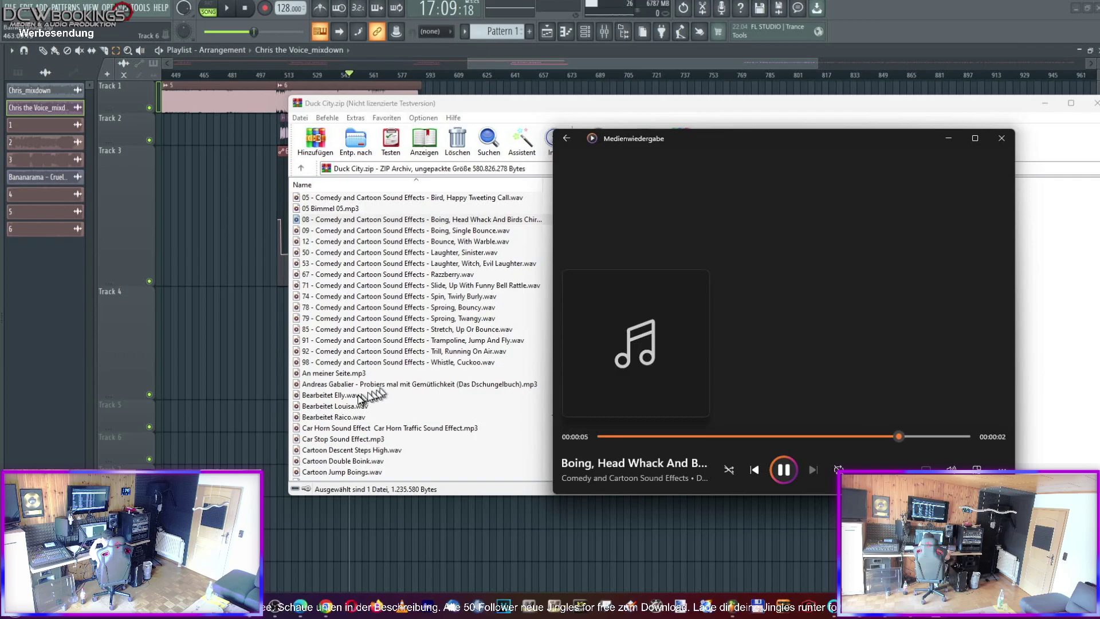
pyautogui.scroll(-2, 382, 428)
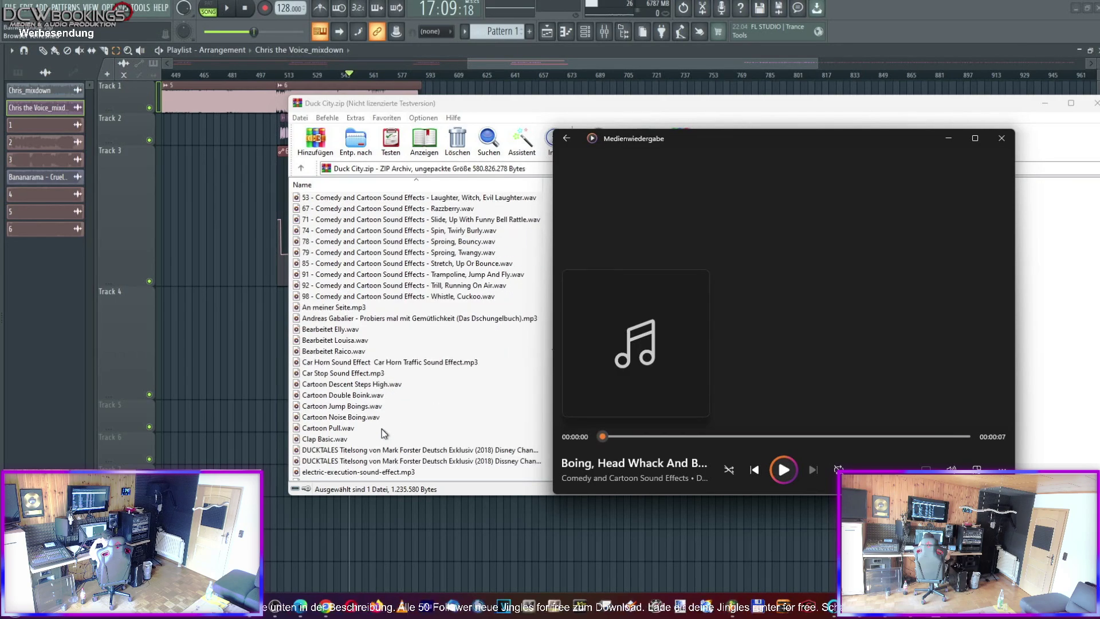
pyautogui.click(383, 450)
pyautogui.scroll(-1, 444, 395)
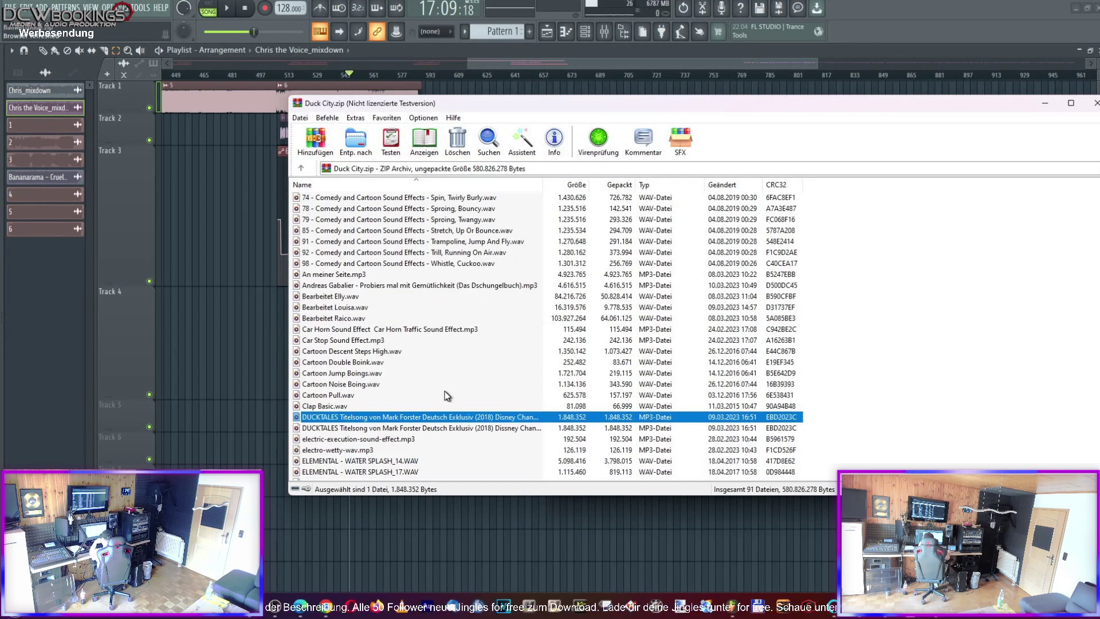
pyautogui.scroll(-1, 445, 396)
pyautogui.scroll(-1, 472, 396)
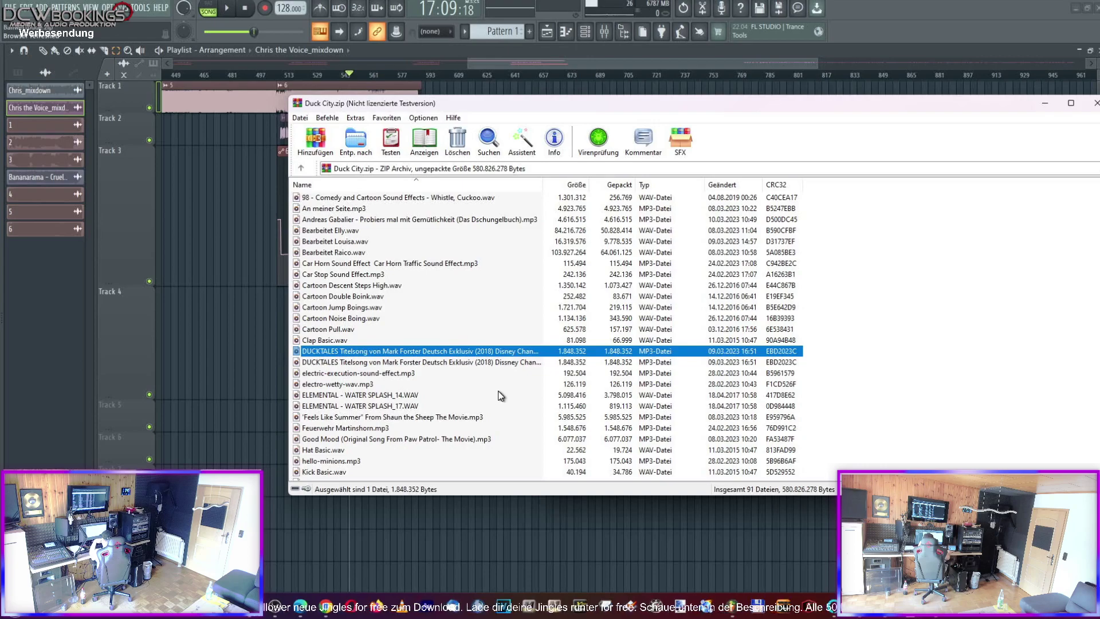
pyautogui.scroll(-2, 500, 395)
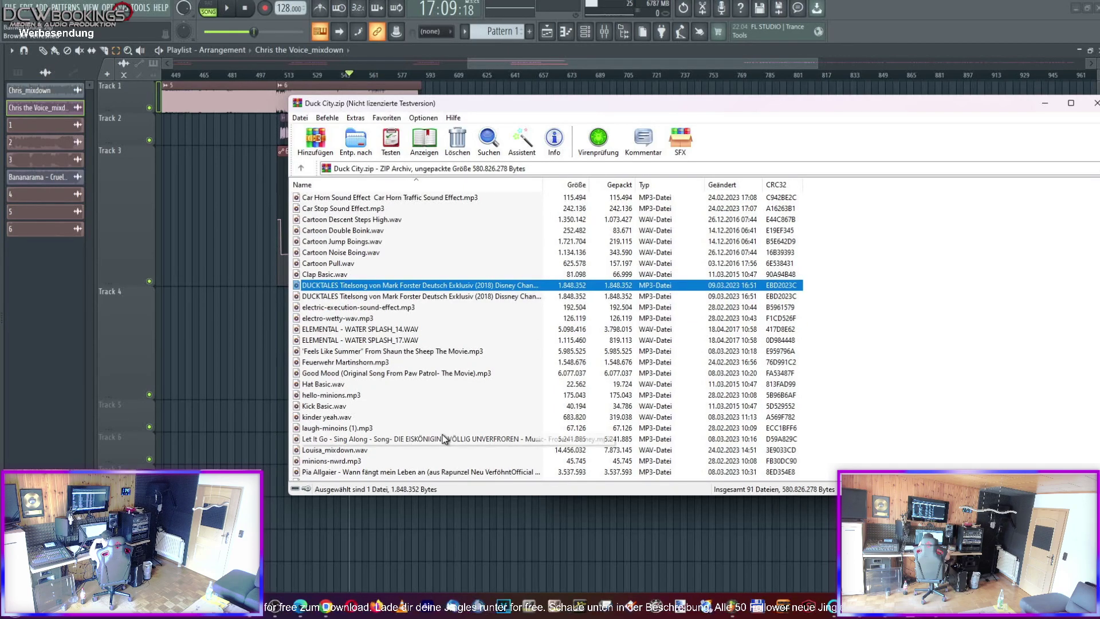
pyautogui.click(442, 436)
pyautogui.scroll(-1, 442, 435)
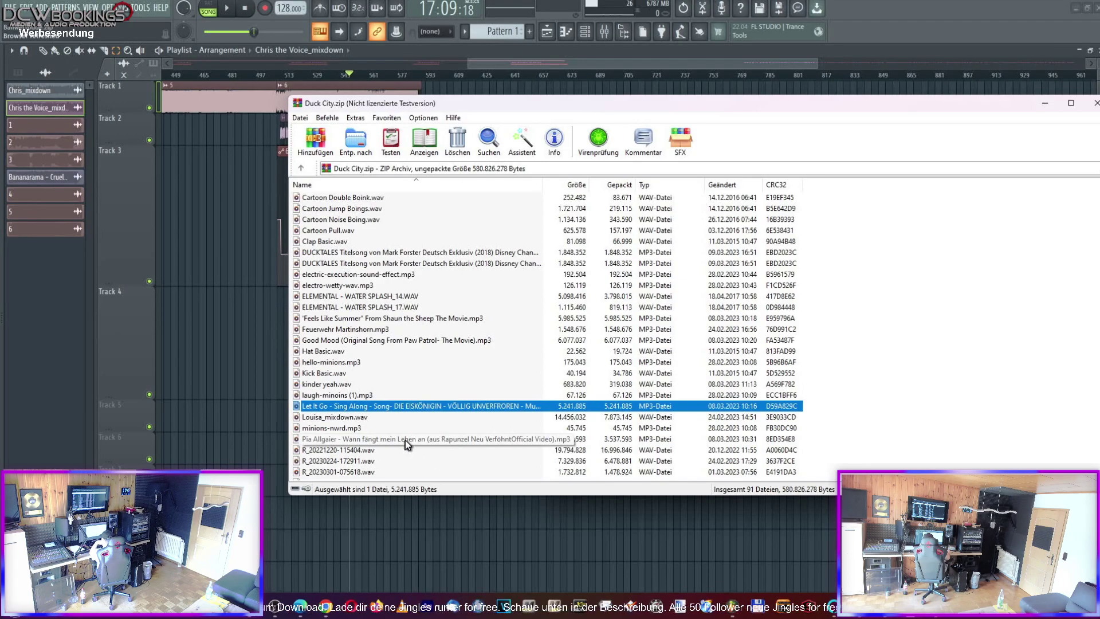
pyautogui.scroll(-4, 490, 375)
pyautogui.scroll(-5, 490, 375)
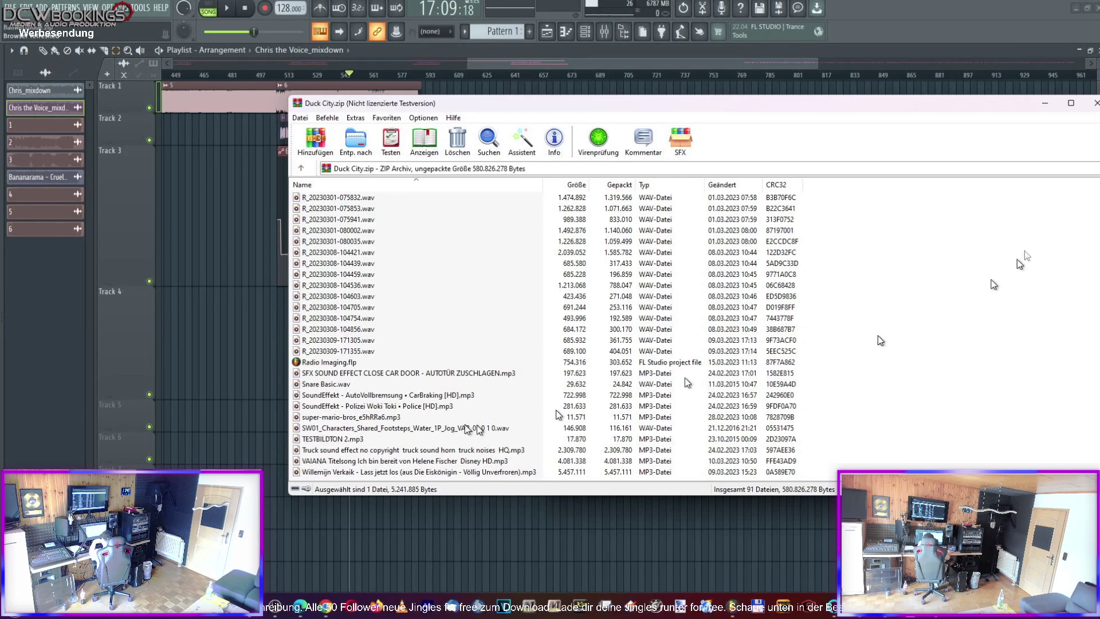
# Put the archive away, add "Feels Like Summer" From Shaun the Sheep The Movie to Track 1 in FL Studio, and place it at about bar 601
pyautogui.moveTo(989, 107); pyautogui.dragTo(706, 139)
pyautogui.click(819, 135)
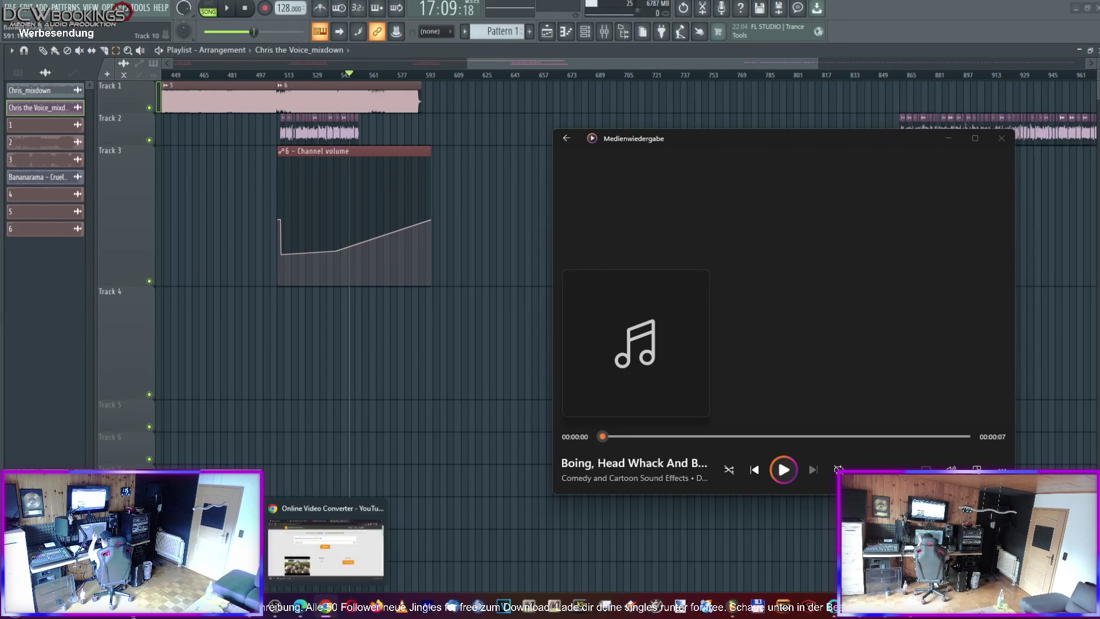
pyautogui.moveTo(318, 606)
pyautogui.moveTo(321, 544)
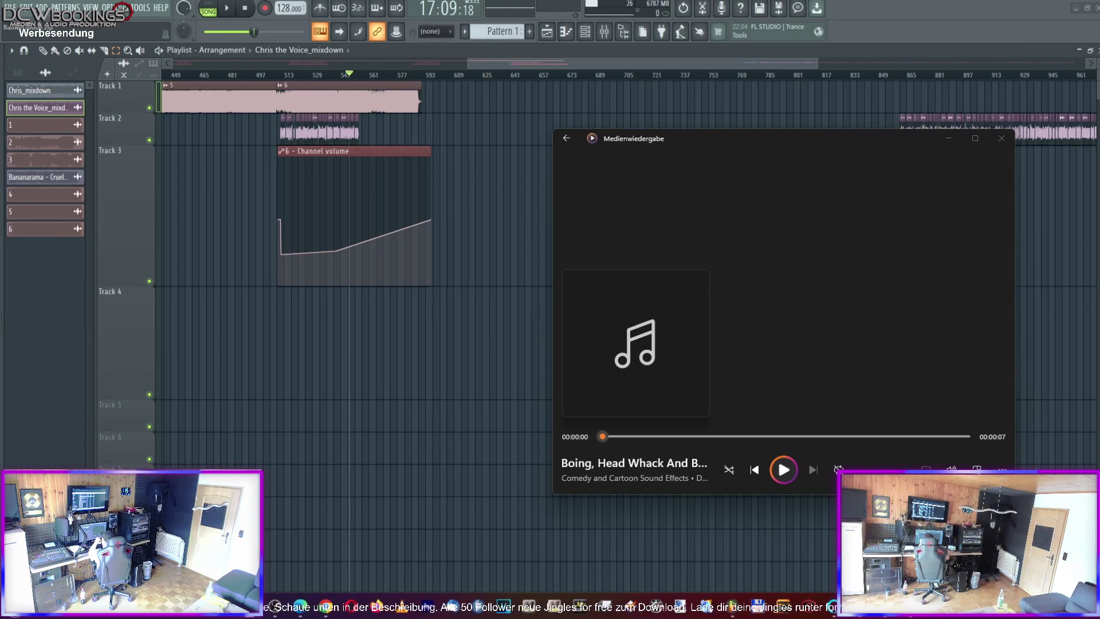
pyautogui.moveTo(493, 253); pyautogui.dragTo(482, 106)
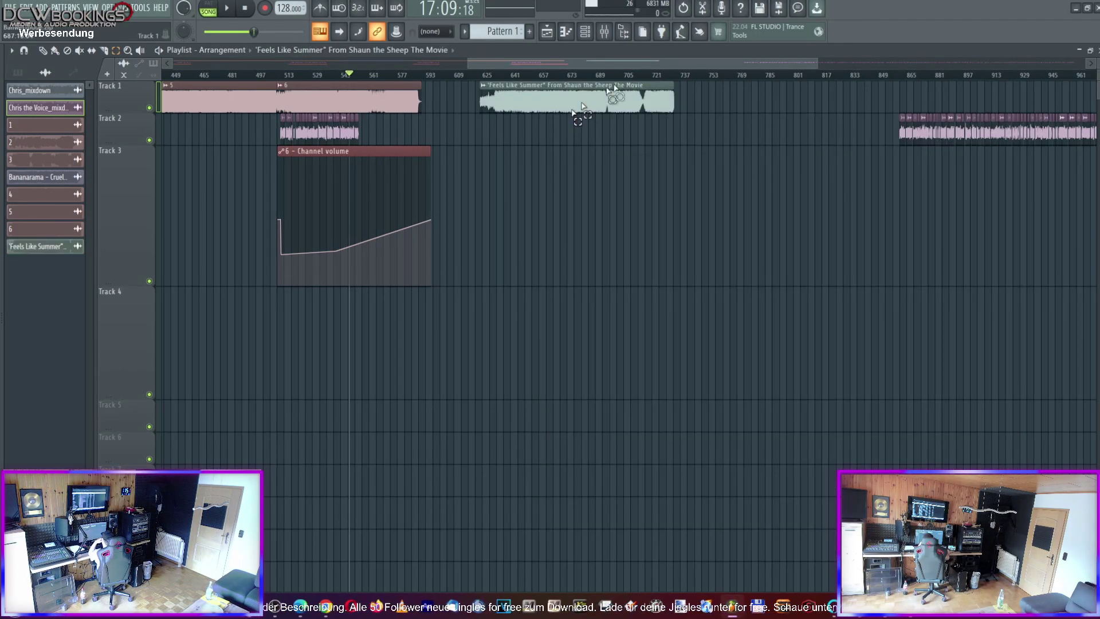
pyautogui.moveTo(818, 63); pyautogui.dragTo(669, 60)
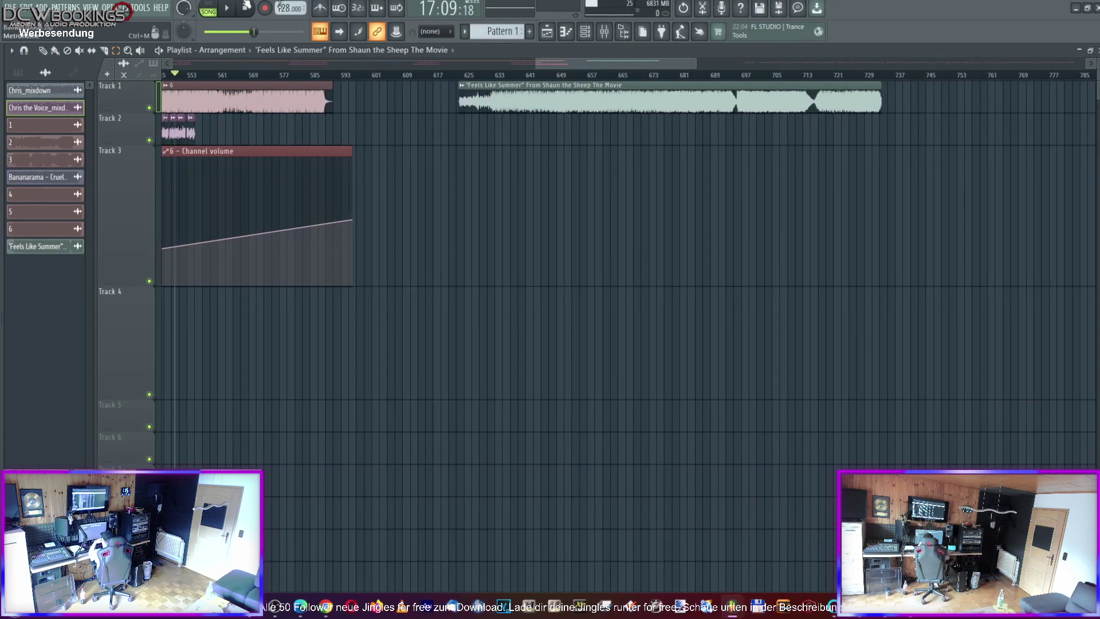
pyautogui.moveTo(527, 106); pyautogui.dragTo(435, 111)
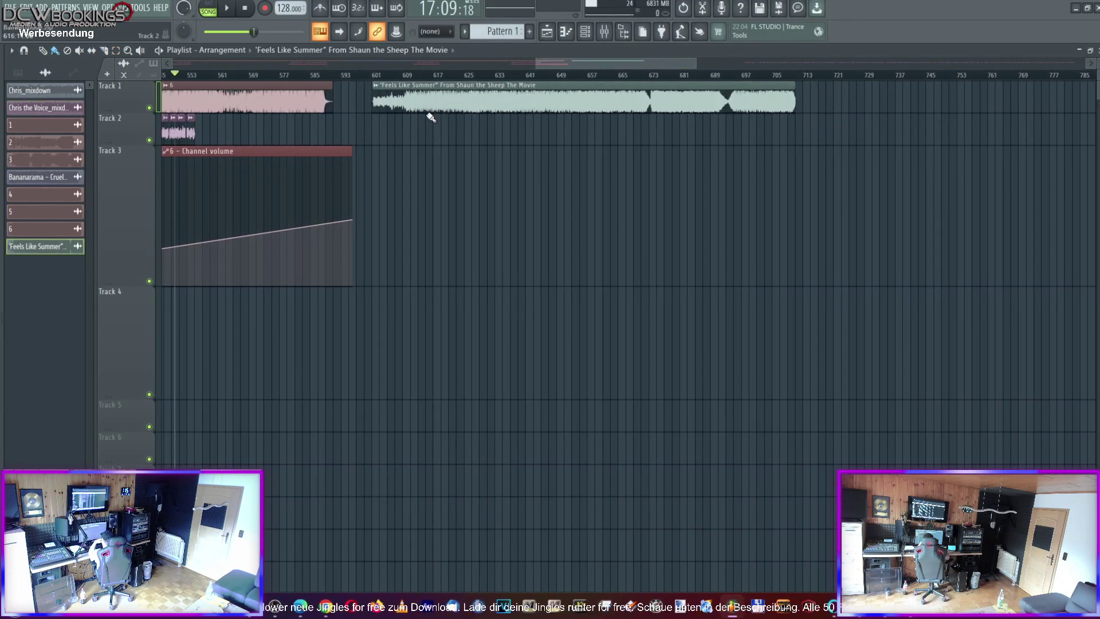
pyautogui.moveTo(663, 66); pyautogui.dragTo(635, 66)
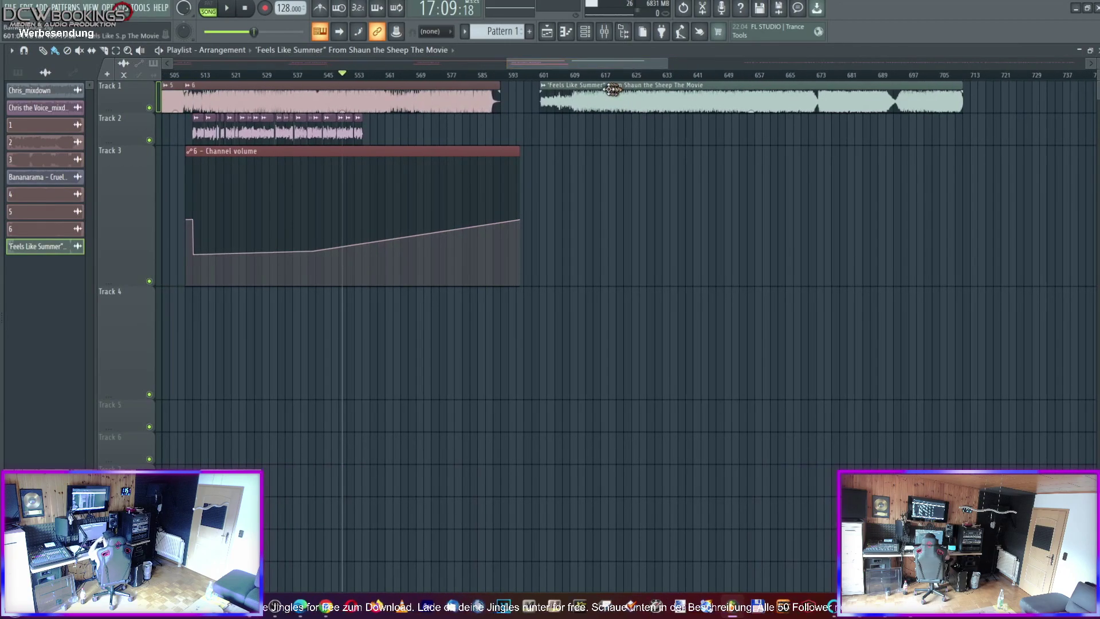
# Normalize the "Feels Like Summer" audio clip in its channel settings and close them
pyautogui.click(266, 75)
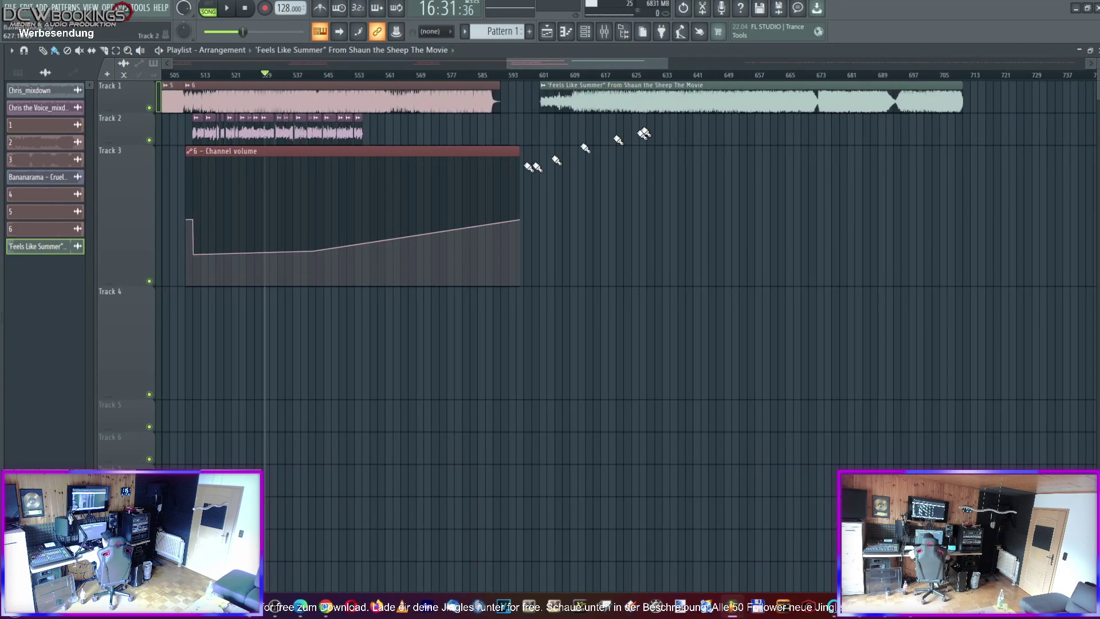
pyautogui.doubleClick(639, 97)
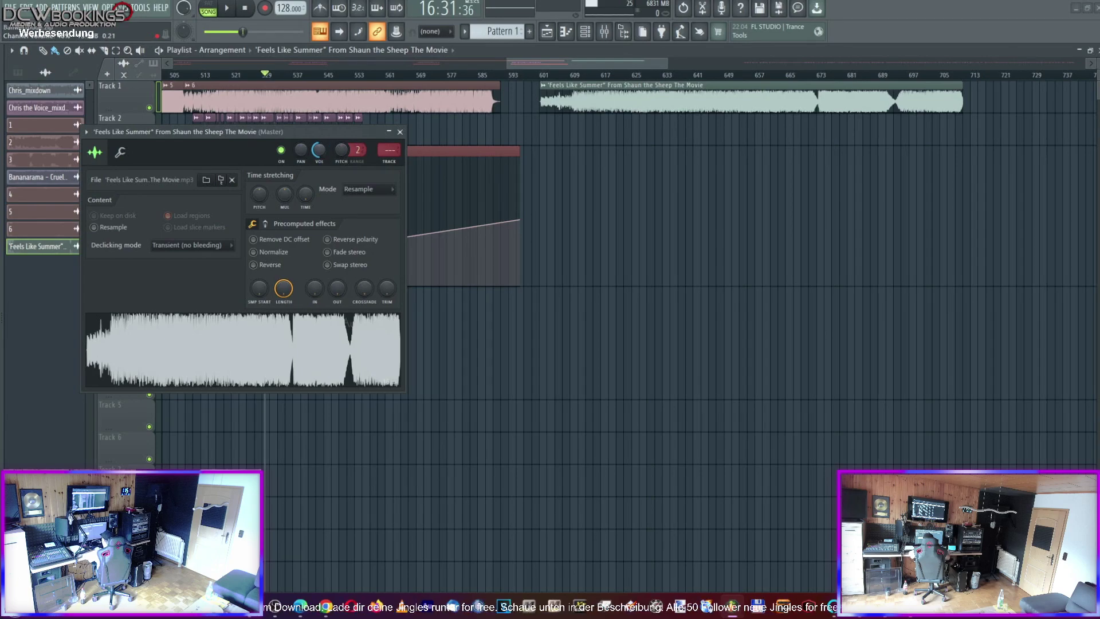
pyautogui.click(253, 252)
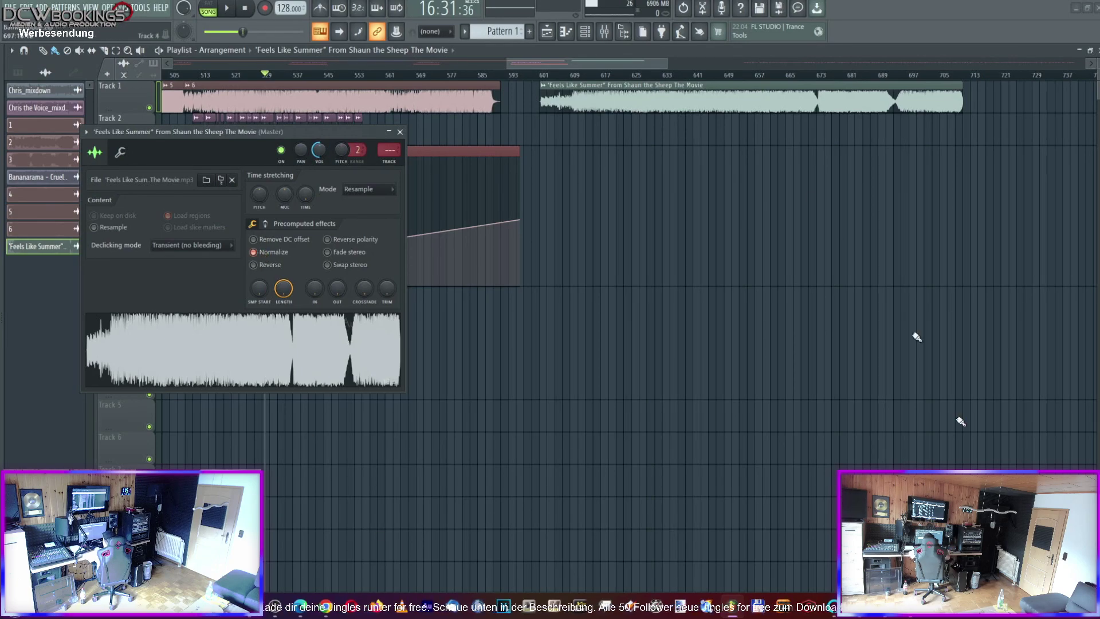
pyautogui.click(400, 132)
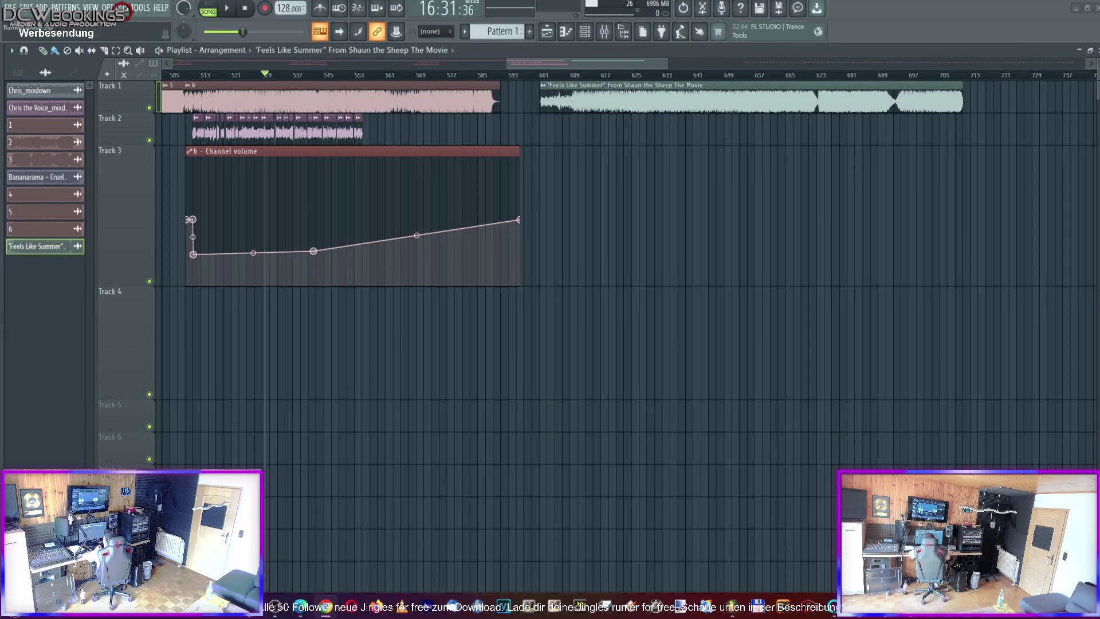
# Play from the start of clip 6, move the "Feels Like Summer" clip to about bar 599, and check its channel settings
pyautogui.hscroll(-2, 543, 57)
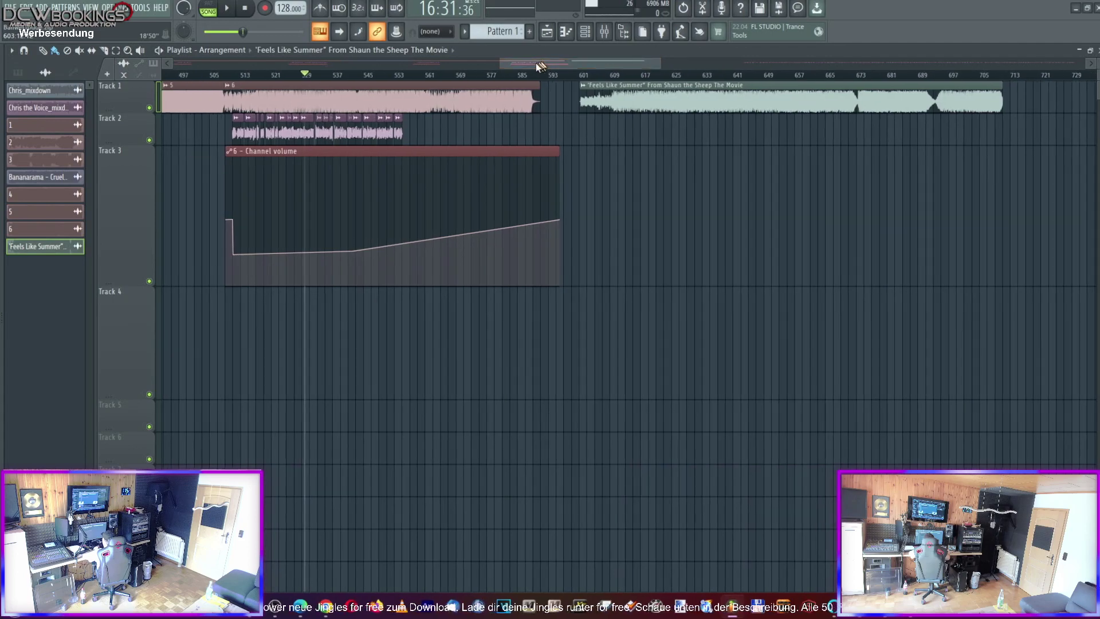
pyautogui.click(227, 76)
pyautogui.press('space')
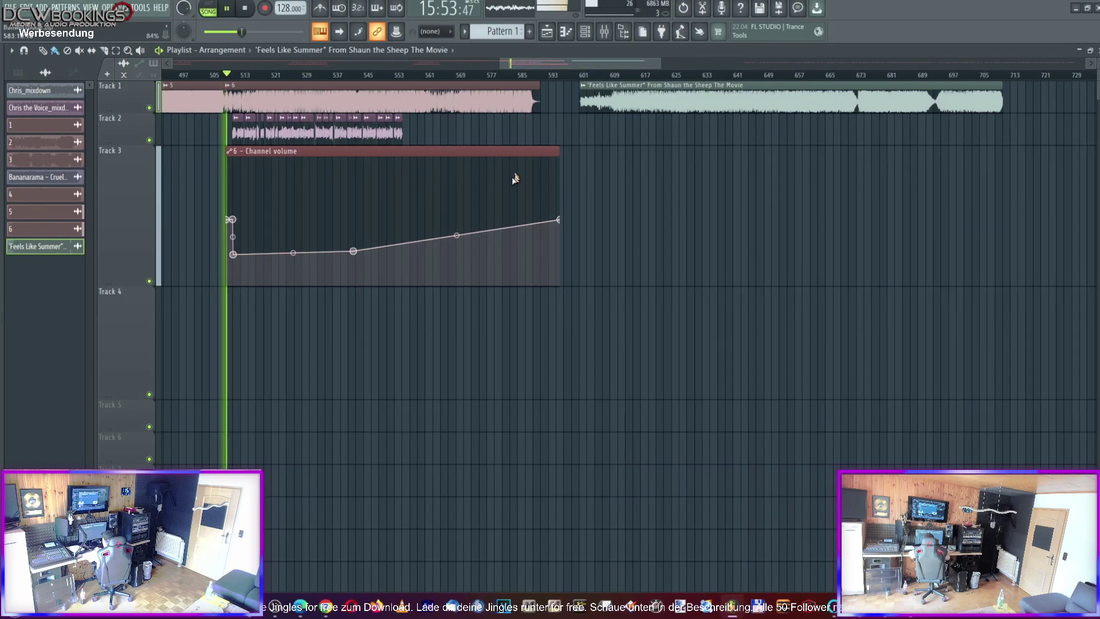
pyautogui.moveTo(668, 106); pyautogui.dragTo(658, 103)
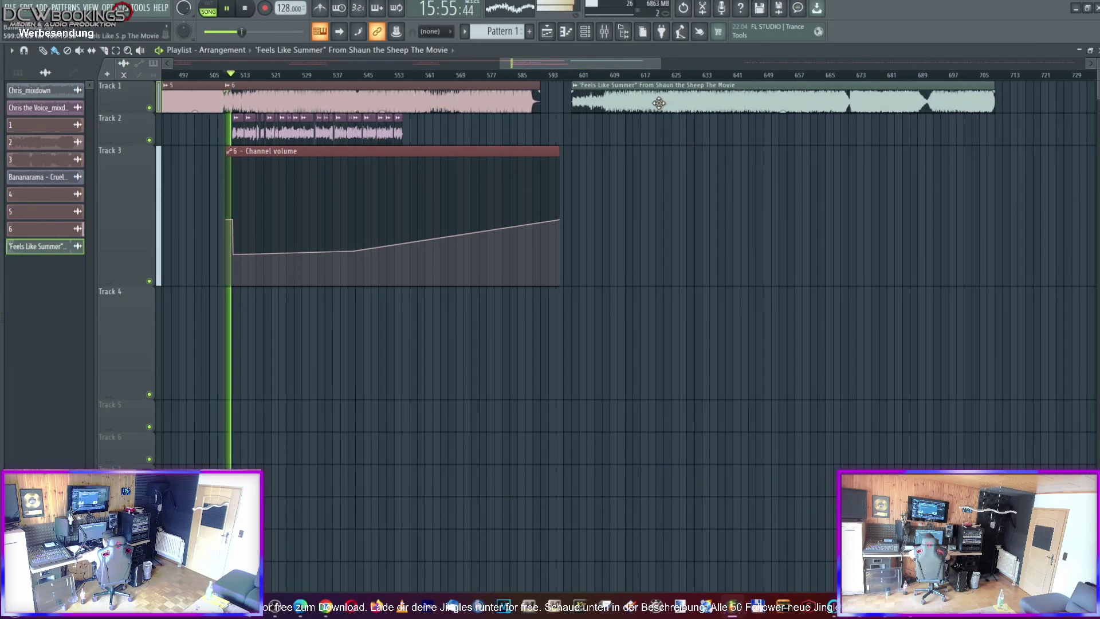
pyautogui.doubleClick(658, 103)
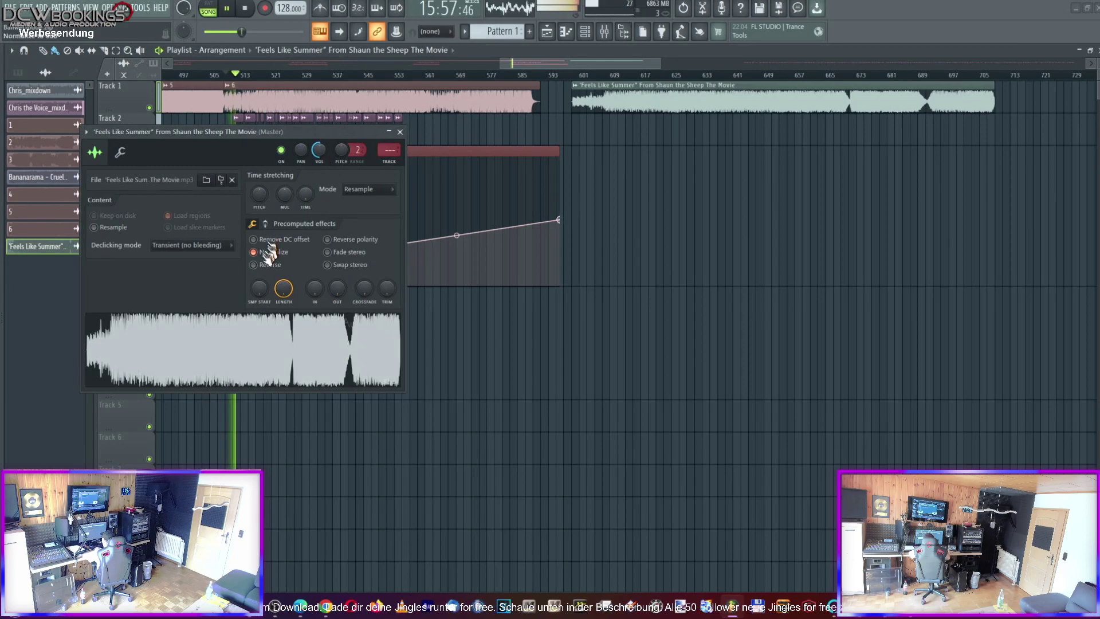
pyautogui.click(400, 131)
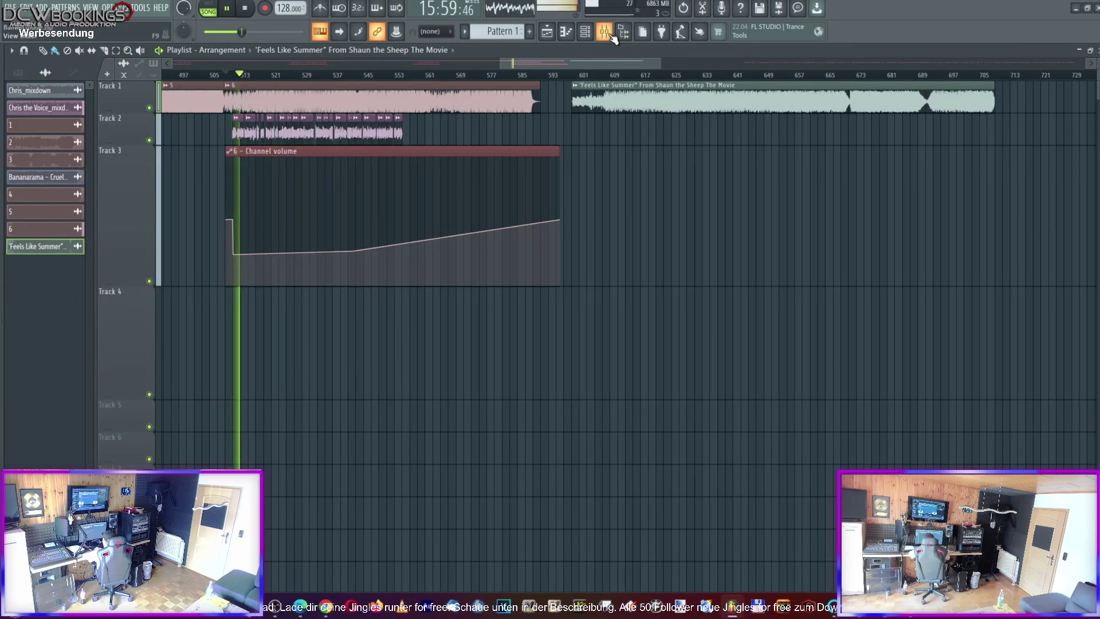
# Route the selected "Feels Like Summer" channel to the Leads mixer track and put the mixer away
pyautogui.press('F9')
pyautogui.click(894, 245)
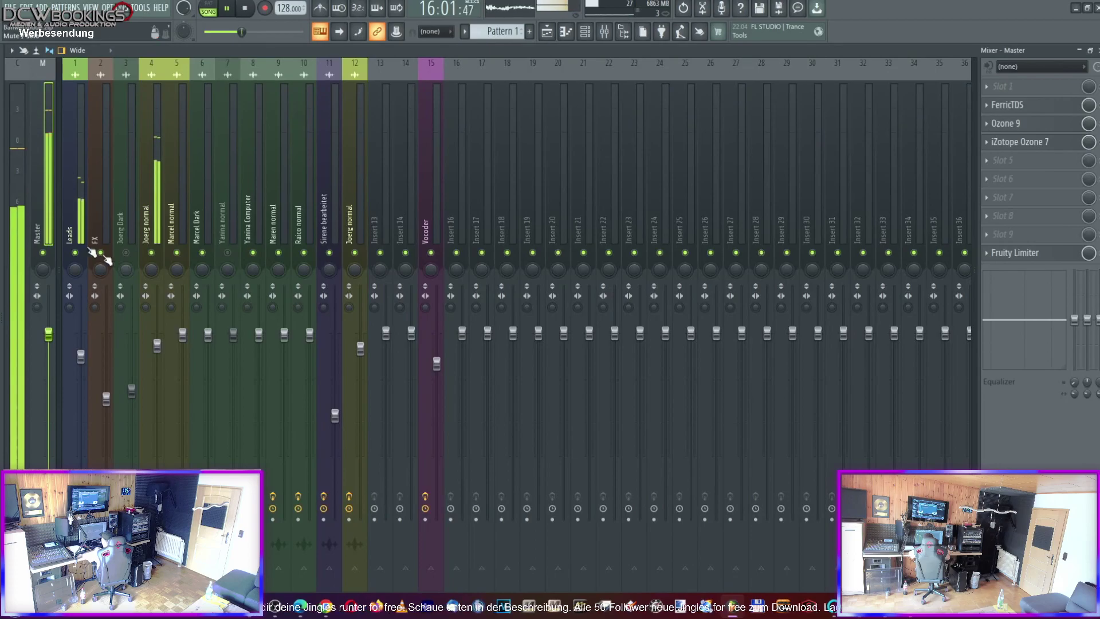
pyautogui.rightClick(74, 234)
pyautogui.moveTo(149, 189)
pyautogui.click(240, 188)
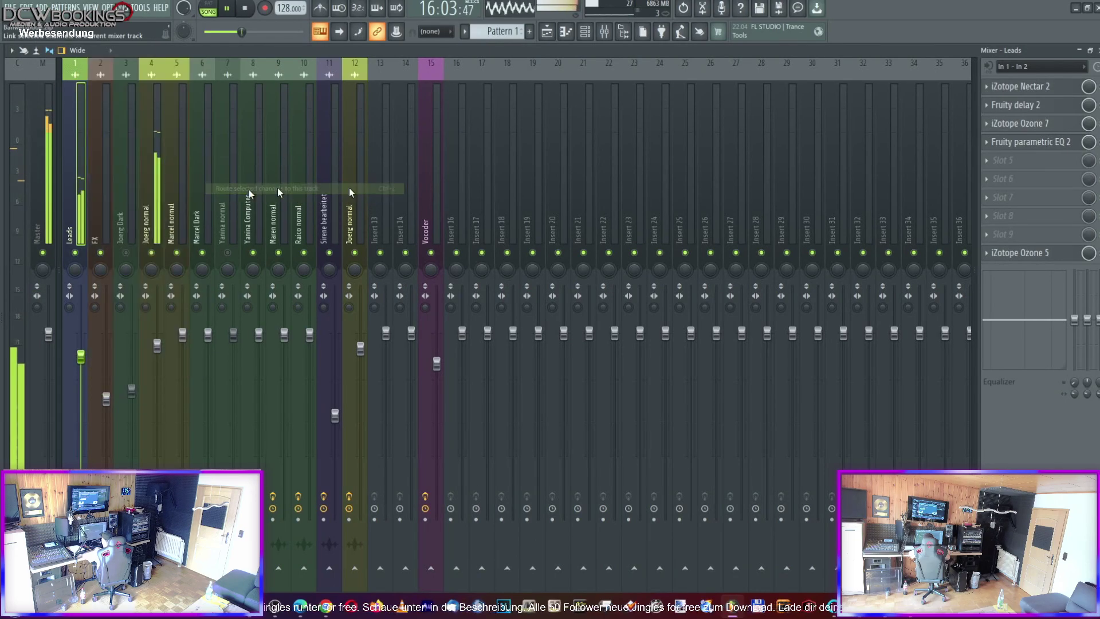
pyautogui.click(1090, 50)
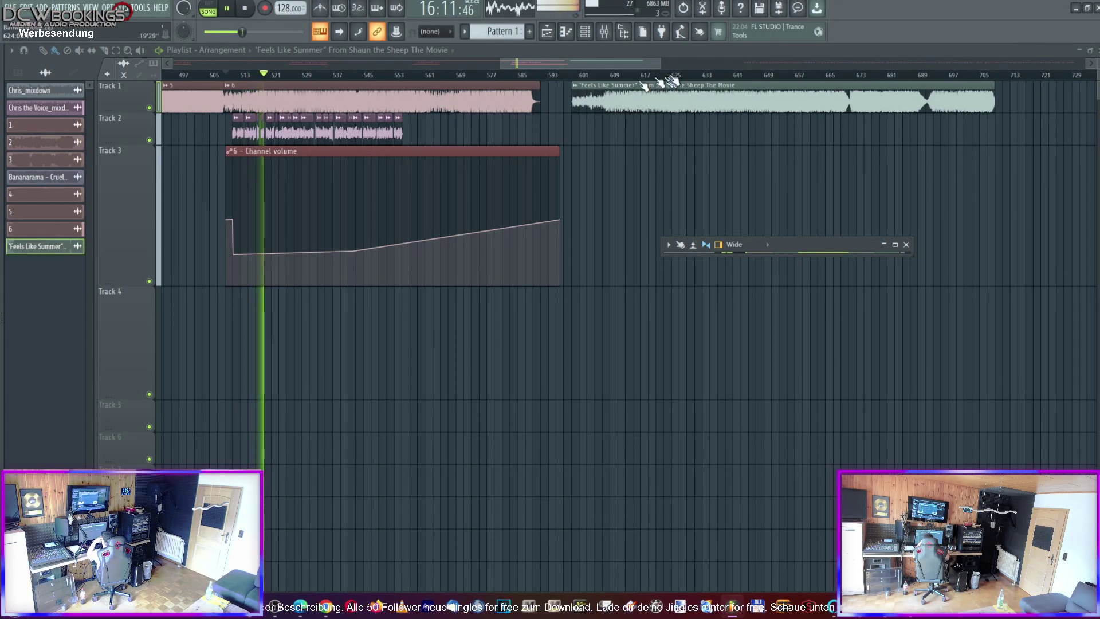
# Add a point at about bar 554 to clip 6's volume automation on Track 3 and shorten the automation to about bar 555
pyautogui.moveTo(666, 66); pyautogui.dragTo(556, 67)
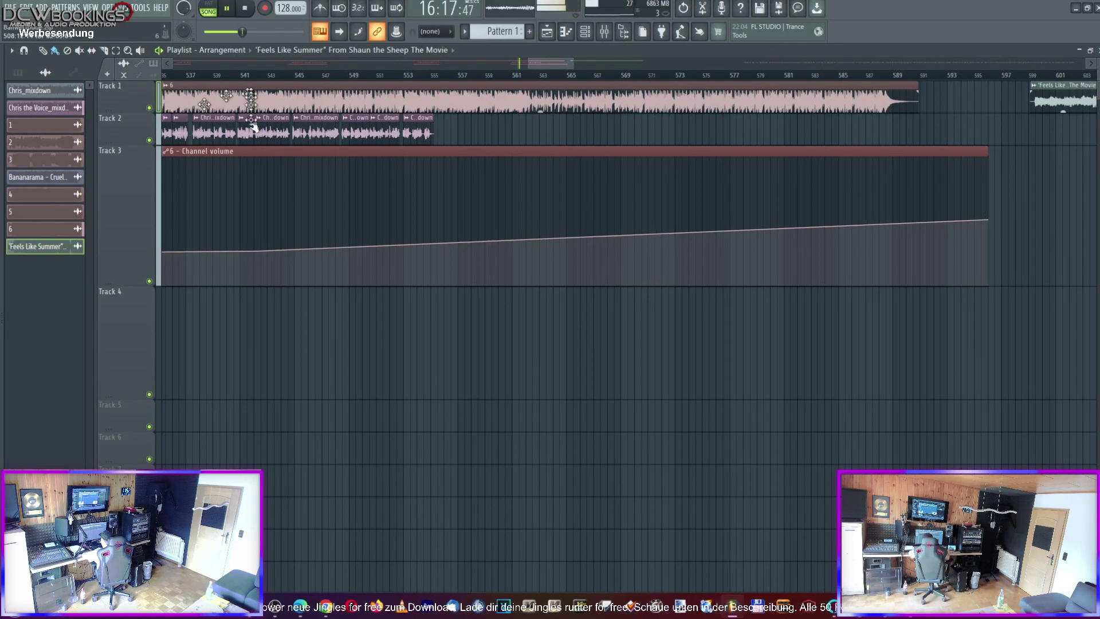
pyautogui.click(246, 151)
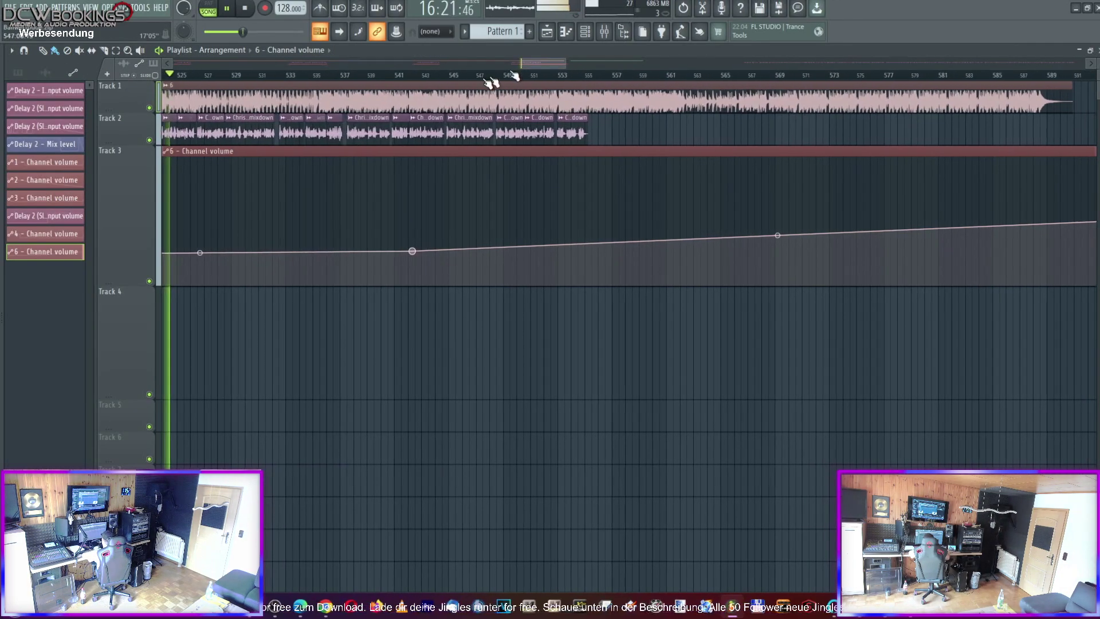
pyautogui.press('space')
pyautogui.click(532, 75)
pyautogui.moveTo(533, 75); pyautogui.dragTo(586, 75)
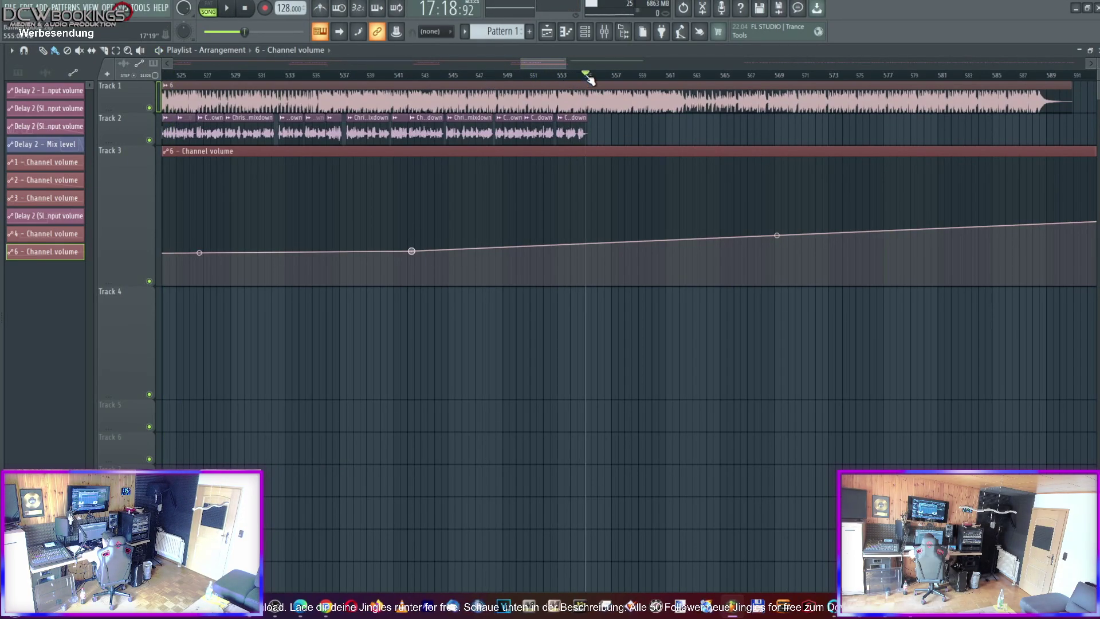
pyautogui.click(579, 250)
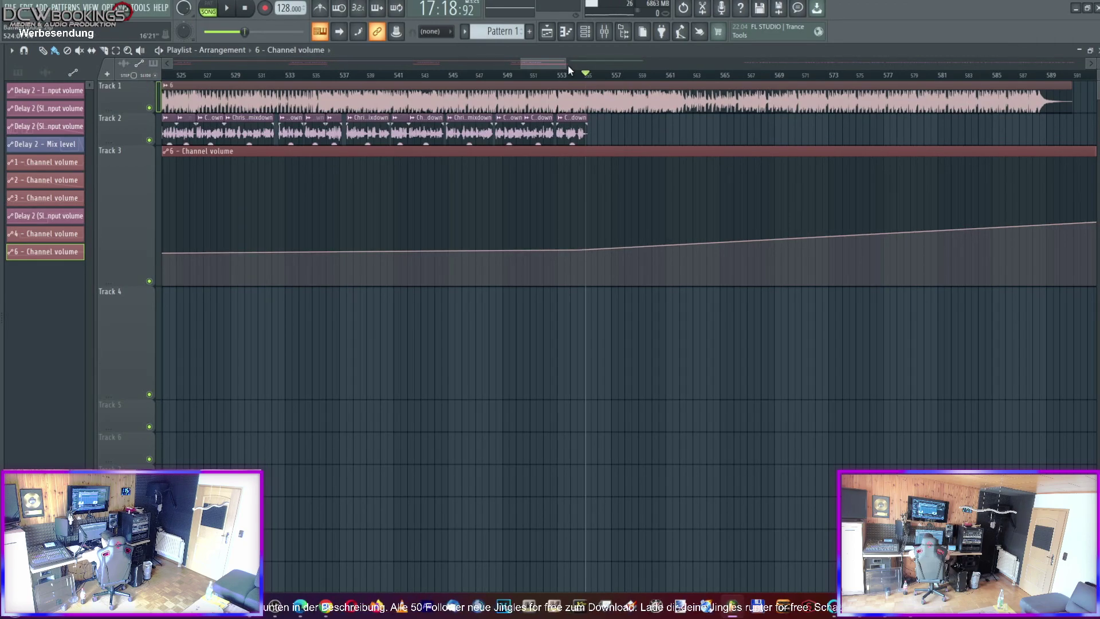
pyautogui.moveTo(544, 63); pyautogui.dragTo(552, 64)
pyautogui.moveTo(990, 224); pyautogui.dragTo(441, 221)
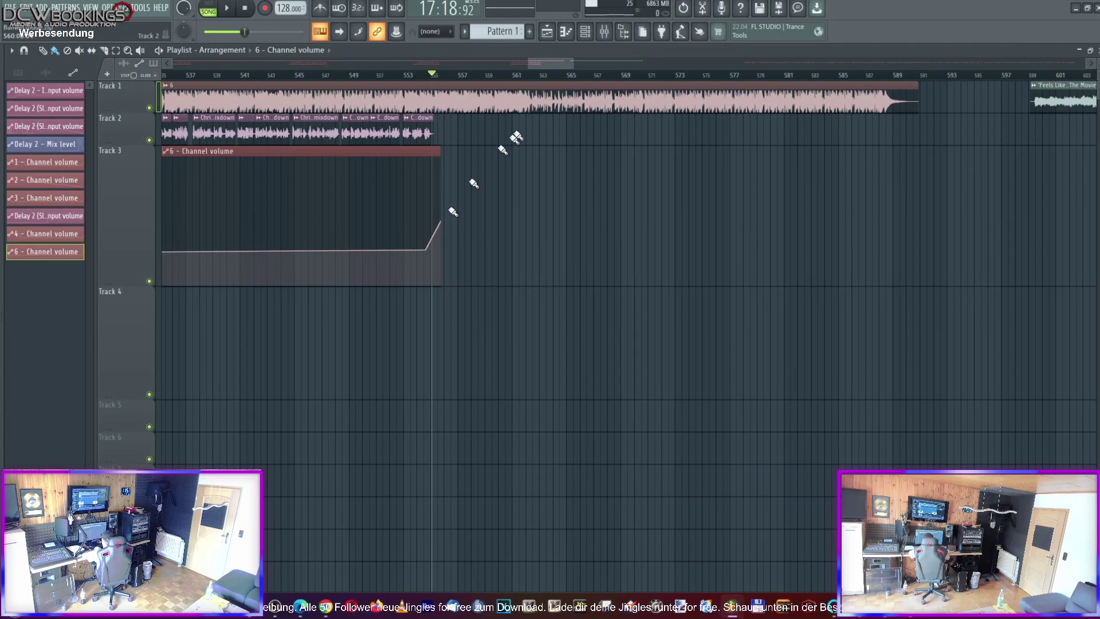
# Lower the ducked points of clip 6's volume automation, setting the last one to 26% and the middle one to 24%
pyautogui.moveTo(572, 64); pyautogui.dragTo(556, 66)
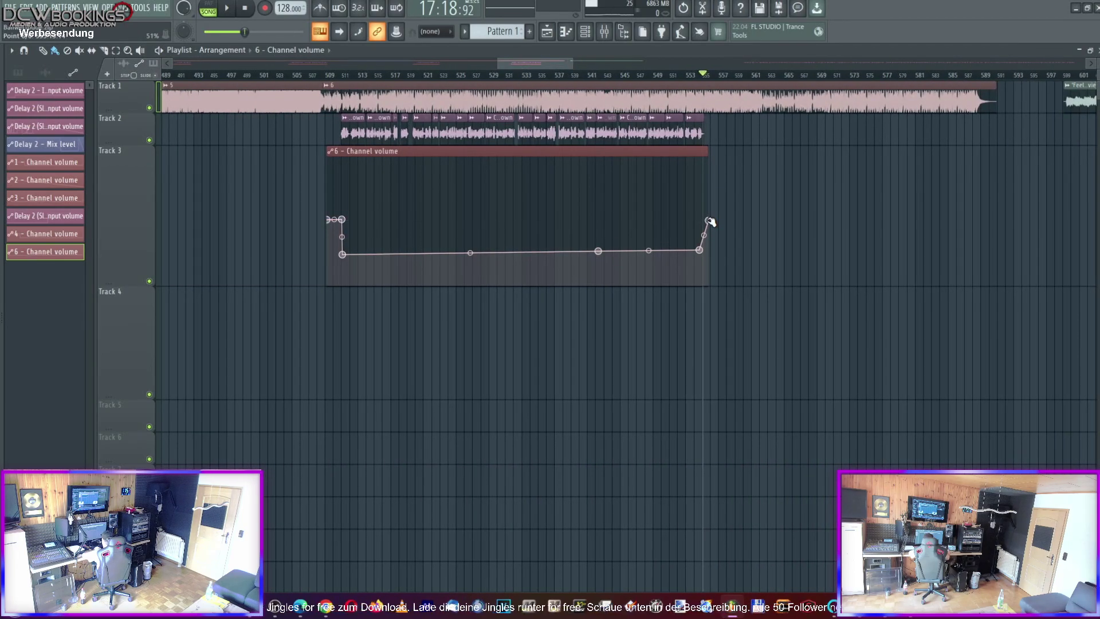
pyautogui.moveTo(700, 250); pyautogui.dragTo(700, 253)
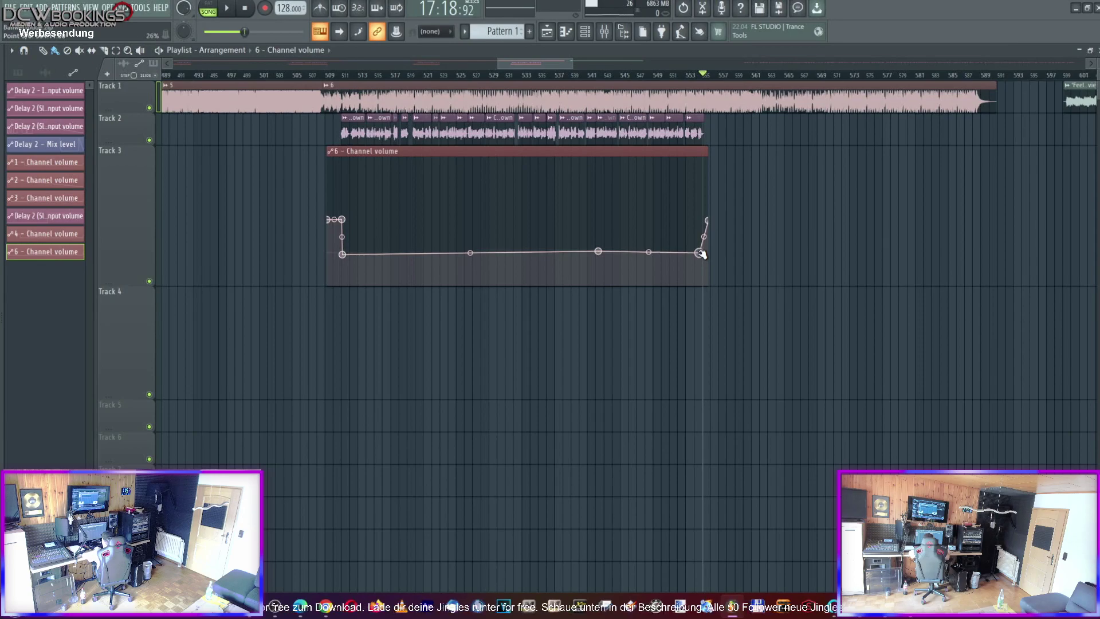
pyautogui.moveTo(599, 253); pyautogui.dragTo(599, 255)
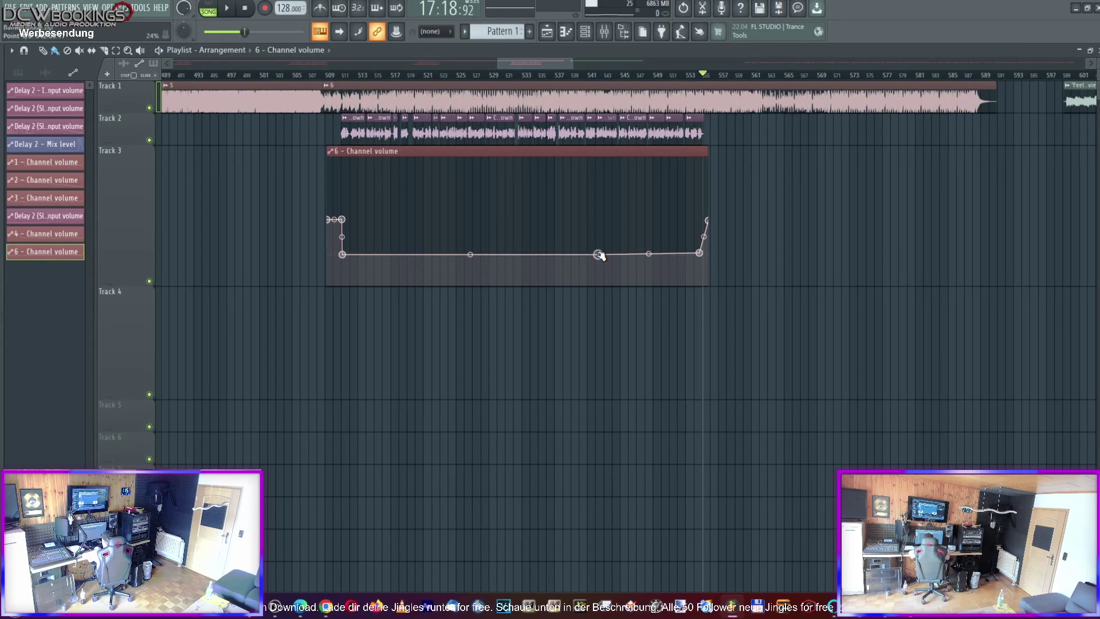
pyautogui.moveTo(346, 256); pyautogui.dragTo(347, 256)
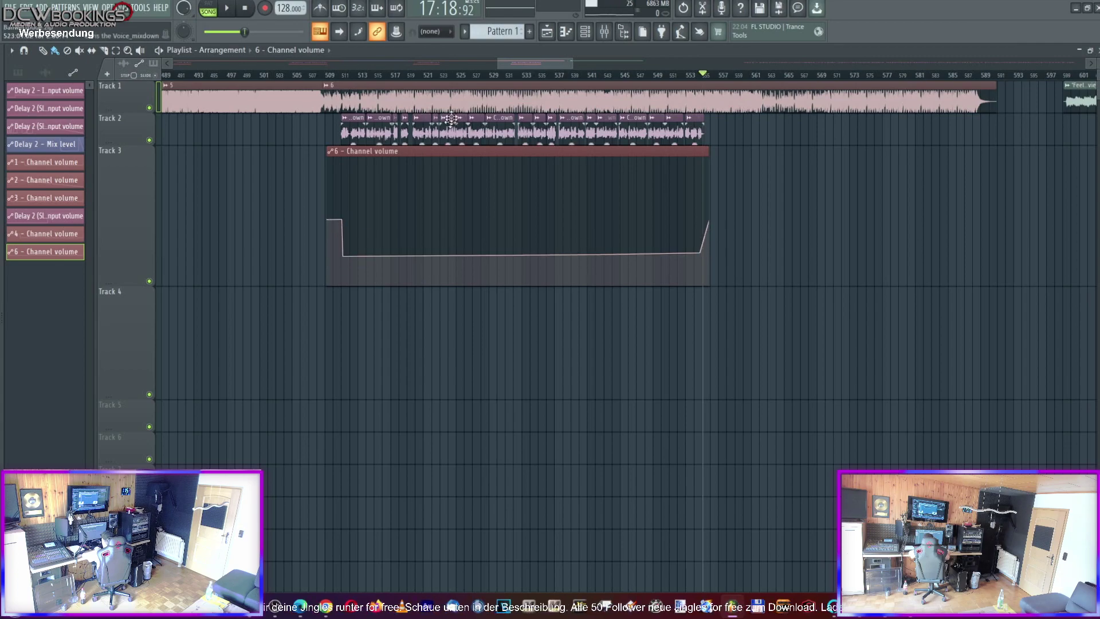
# Play the end of the voice passage over clip 6 and tighten the closing volume rise to finish right after the last voice clip
pyautogui.click(437, 77)
pyautogui.press('space')
pyautogui.moveTo(547, 61); pyautogui.dragTo(568, 61)
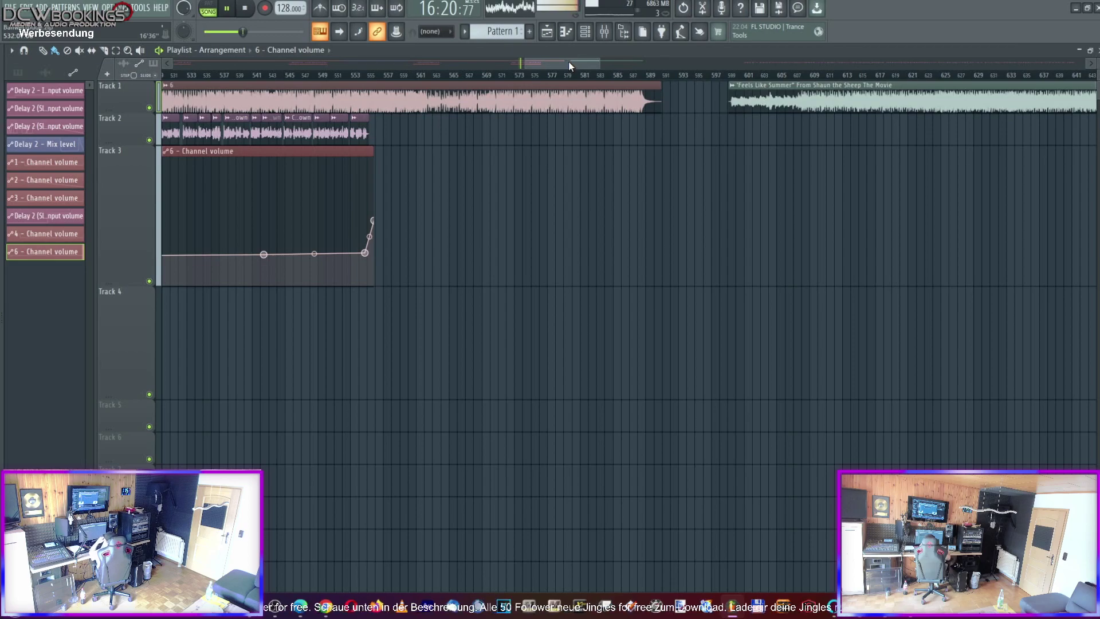
pyautogui.click(315, 77)
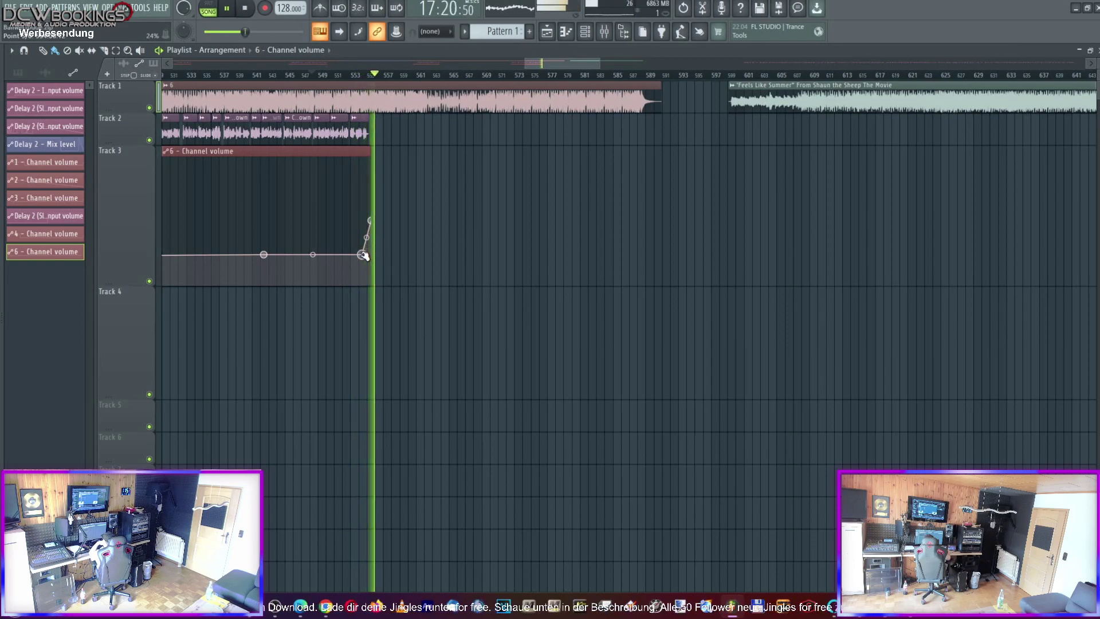
pyautogui.click(348, 74)
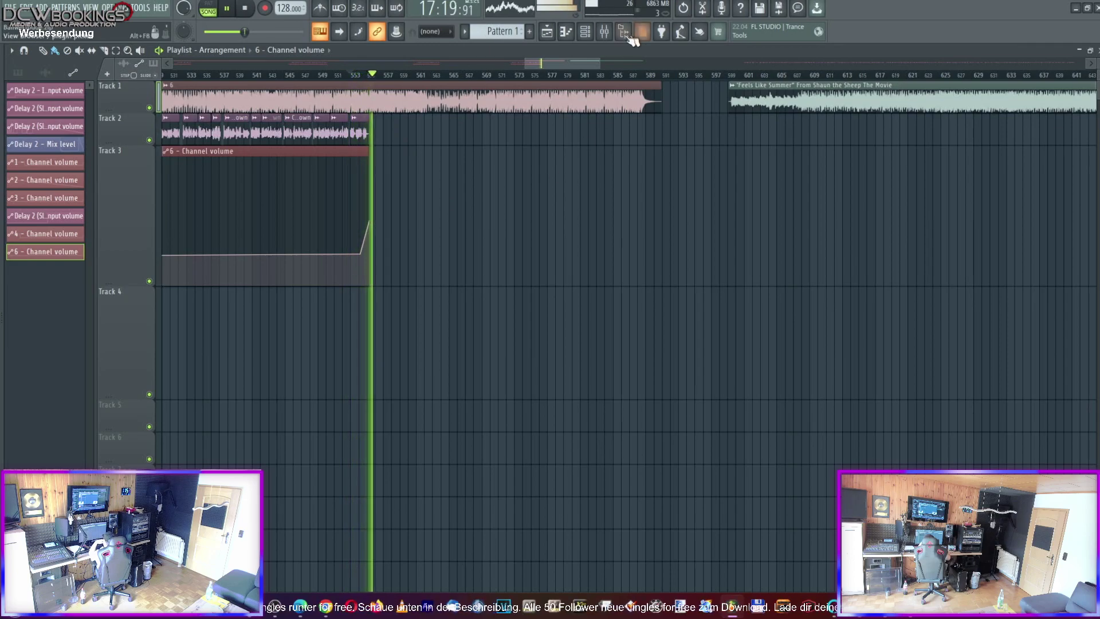
# Reuse the Delay 2 (Slot 4) input volume automation from the end of song 3 on Track 4 at about bar 554
pyautogui.moveTo(559, 61); pyautogui.dragTo(359, 77)
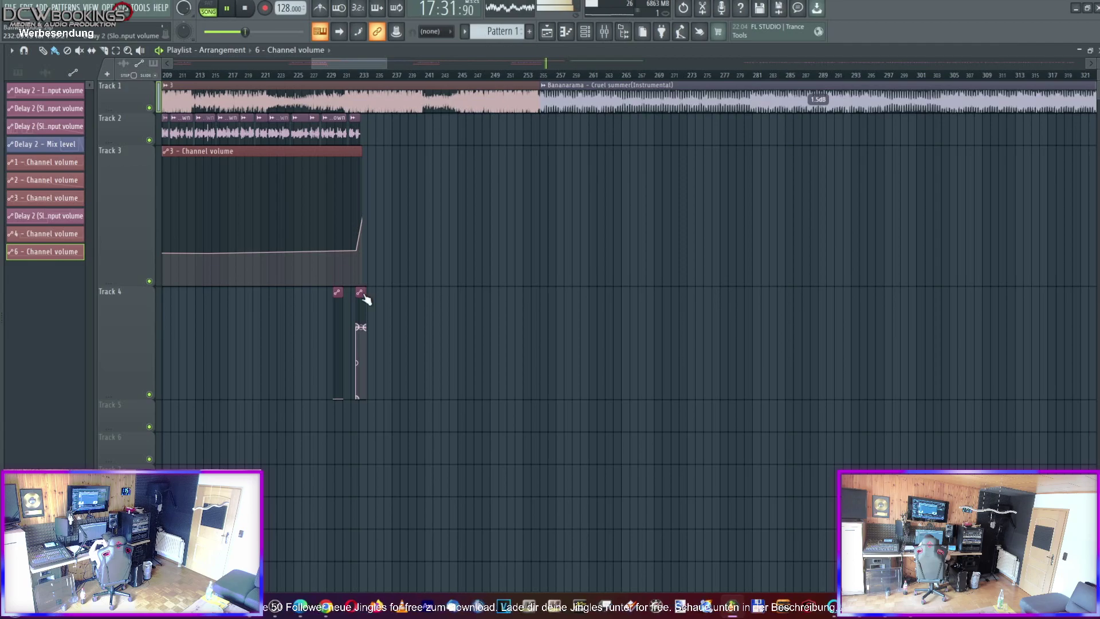
pyautogui.moveTo(371, 63); pyautogui.dragTo(578, 63)
pyautogui.click(461, 77)
pyautogui.click(476, 295)
pyautogui.press('space')
pyautogui.moveTo(591, 63); pyautogui.dragTo(552, 63)
pyautogui.press('space')
pyautogui.moveTo(433, 292); pyautogui.dragTo(438, 292)
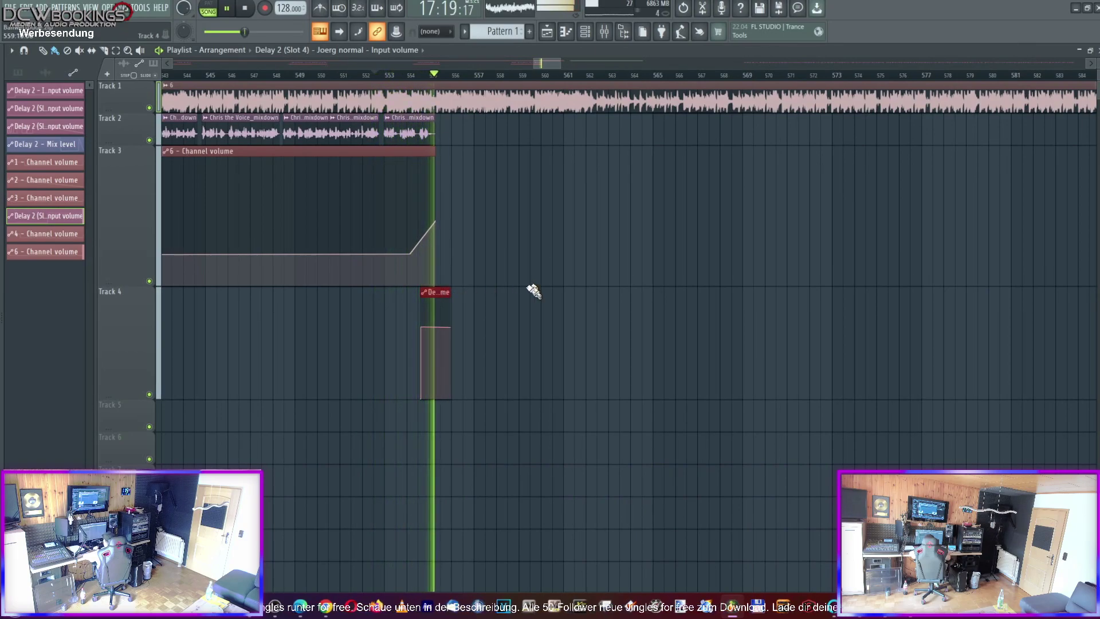
pyautogui.moveTo(544, 60)
pyautogui.mouseDown()
pyautogui.moveTo(413, 77)
pyautogui.moveTo(544, 78)
pyautogui.mouseUp()
pyautogui.click(466, 364)
# Move the "Feels Like Summer" clip to about bar 588 over the end of clip 6 and play the transition
pyautogui.moveTo(552, 63); pyautogui.dragTo(577, 66)
pyautogui.moveTo(690, 89); pyautogui.dragTo(454, 103)
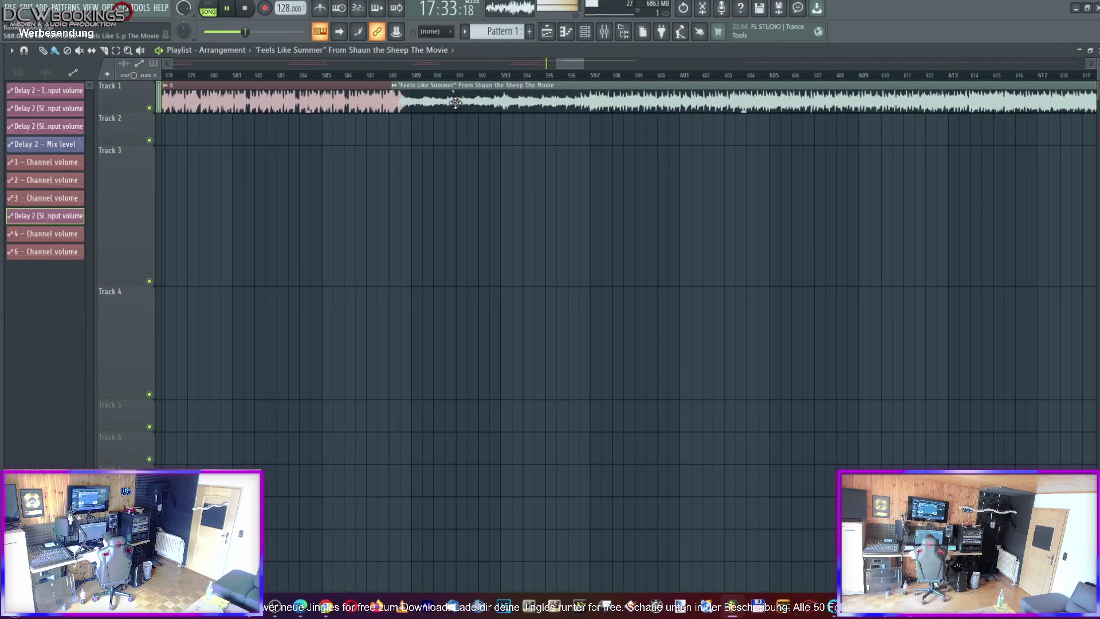
pyautogui.click(550, 74)
pyautogui.moveTo(571, 66); pyautogui.dragTo(562, 63)
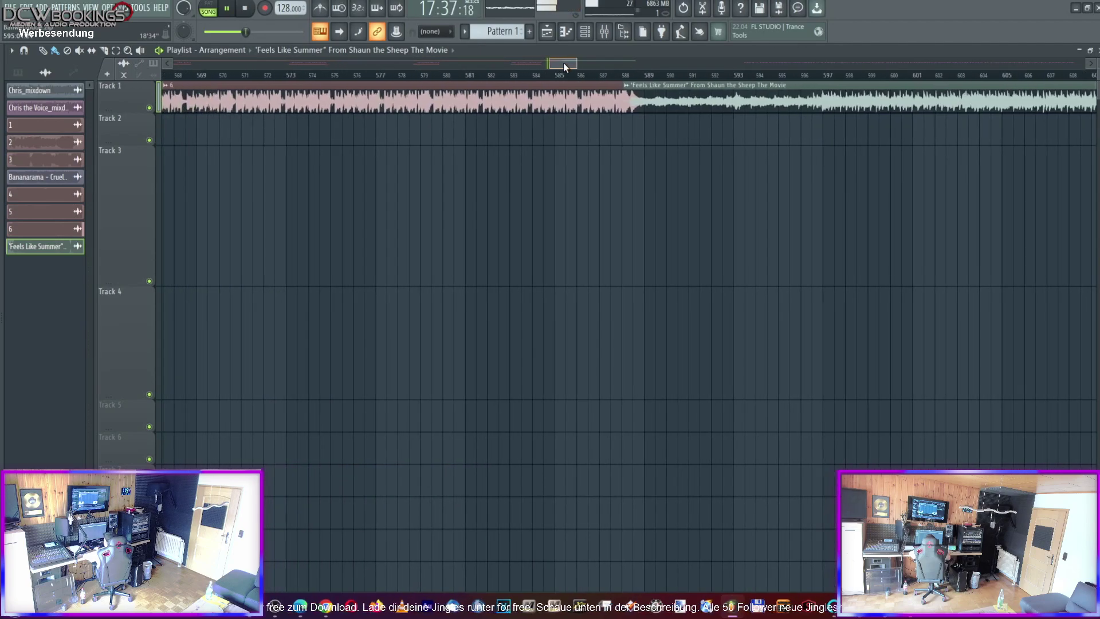
pyautogui.click(561, 74)
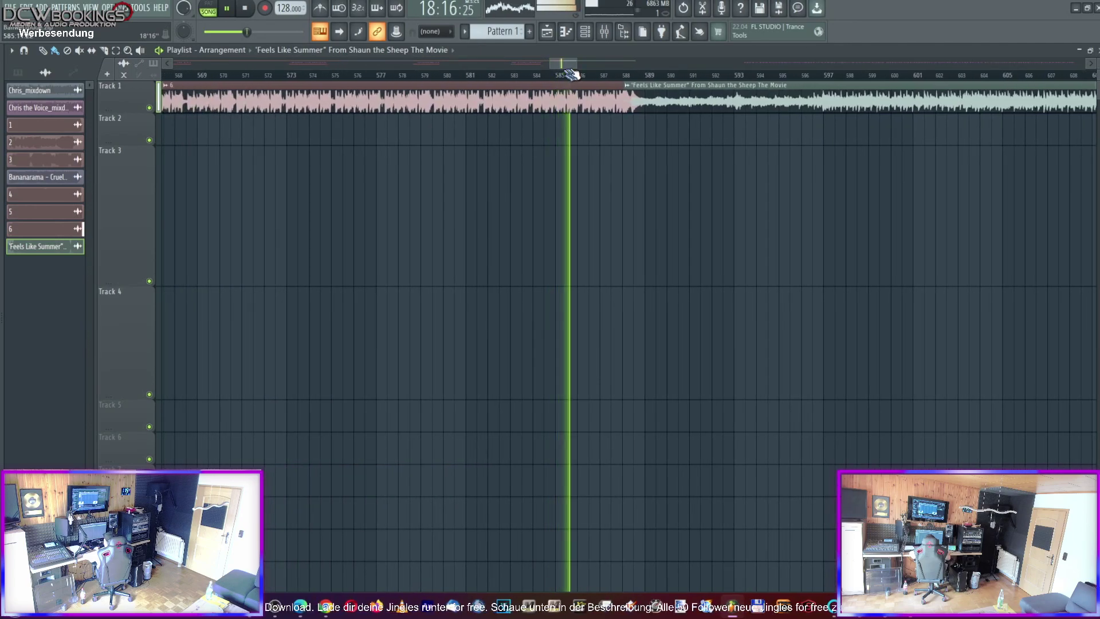
# Check the channel settings of the "Feels Like Summer" clip and close them
pyautogui.moveTo(568, 63); pyautogui.dragTo(624, 74)
pyautogui.doubleClick(594, 92)
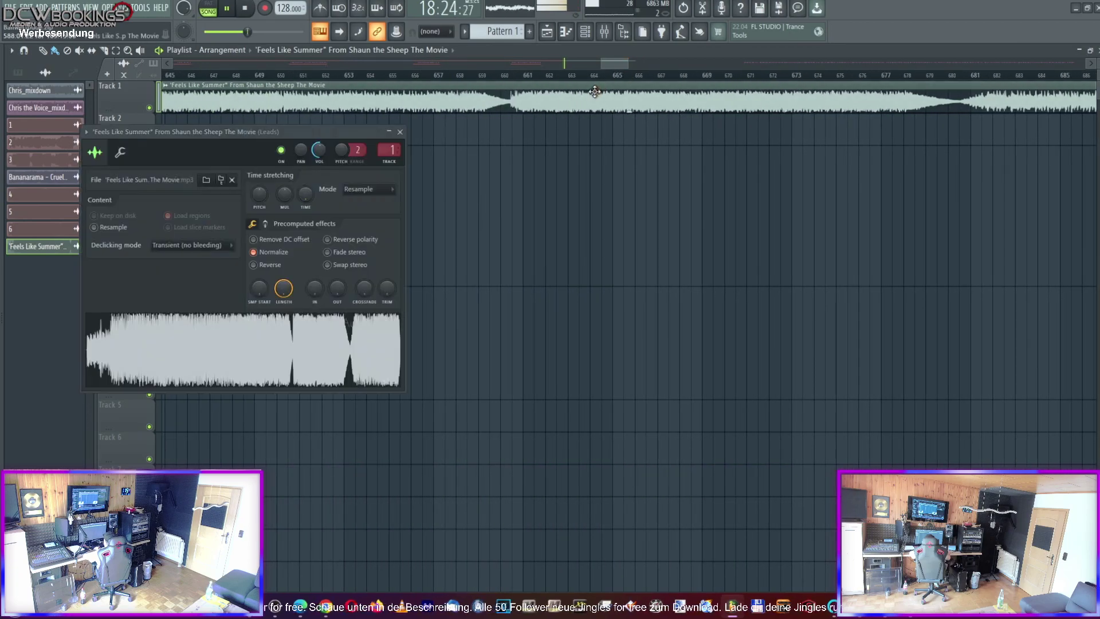
pyautogui.moveTo(616, 62); pyautogui.dragTo(606, 64)
pyautogui.click(401, 133)
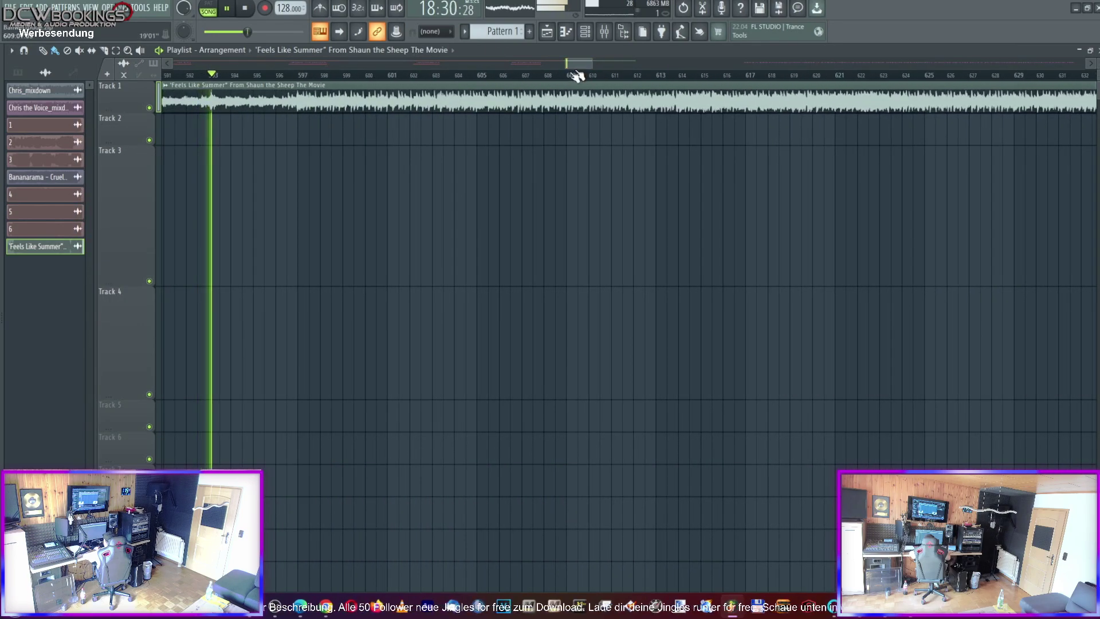
# Slice the "Feels Like Summer" clip at about bar 596, delete its quiet intro, and trim the new start slightly
pyautogui.click(274, 76)
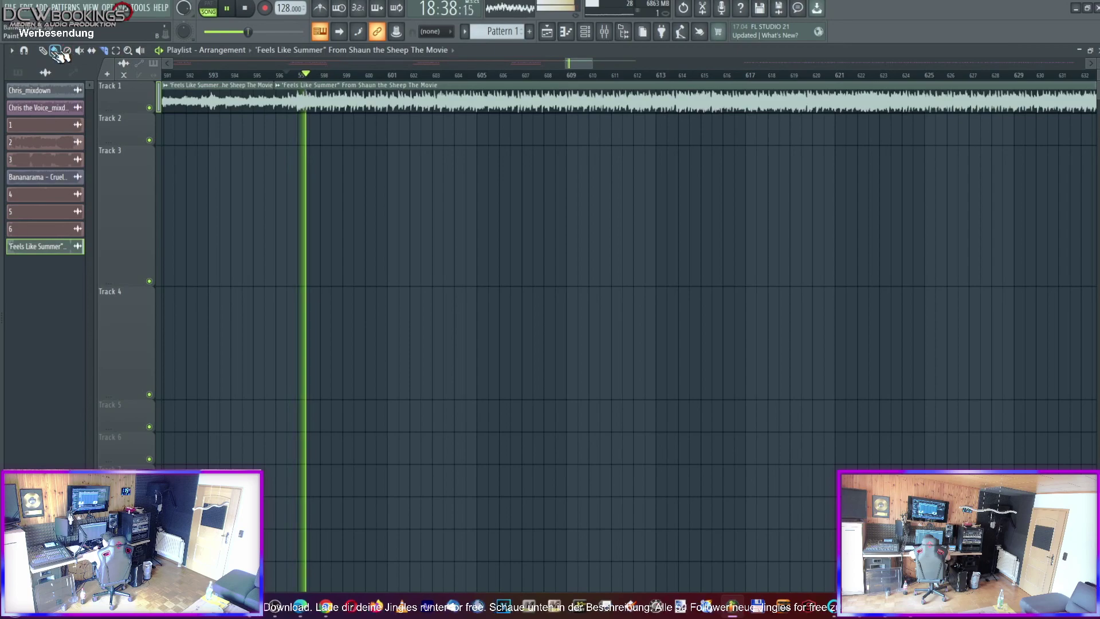
pyautogui.rightClick(238, 103)
pyautogui.press('space')
pyautogui.moveTo(277, 105); pyautogui.dragTo(282, 106)
pyautogui.press('space')
pyautogui.press('space')
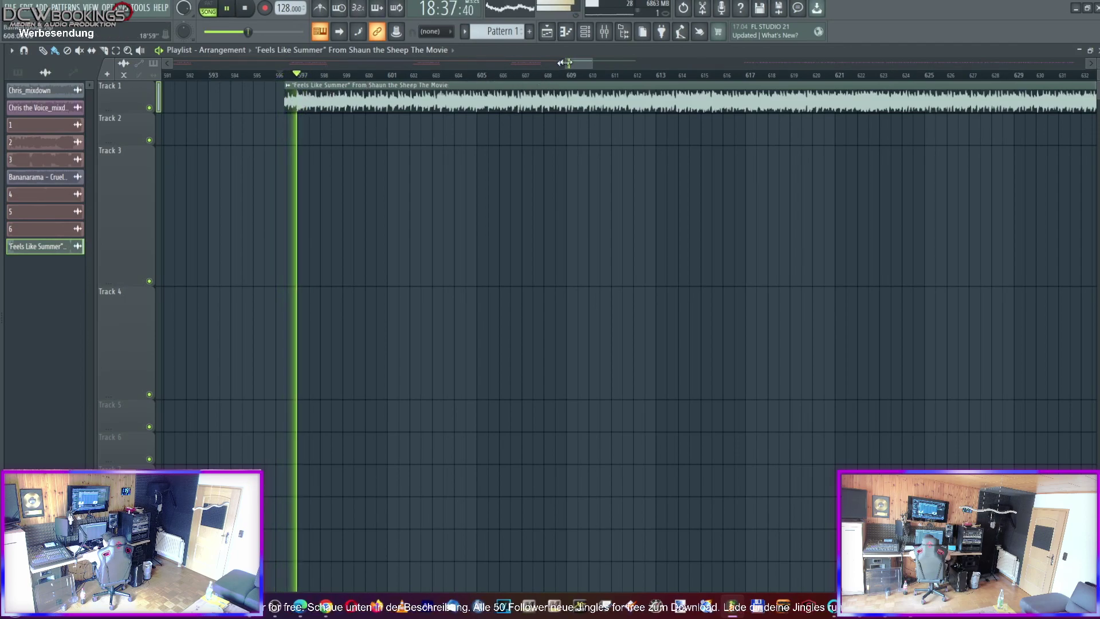
# Move the trimmed "Feels Like Summer" clip back to about bar 588 so it takes over from clip 6
pyautogui.moveTo(573, 66); pyautogui.dragTo(557, 66)
pyautogui.click(578, 75)
pyautogui.moveTo(846, 102); pyautogui.dragTo(670, 102)
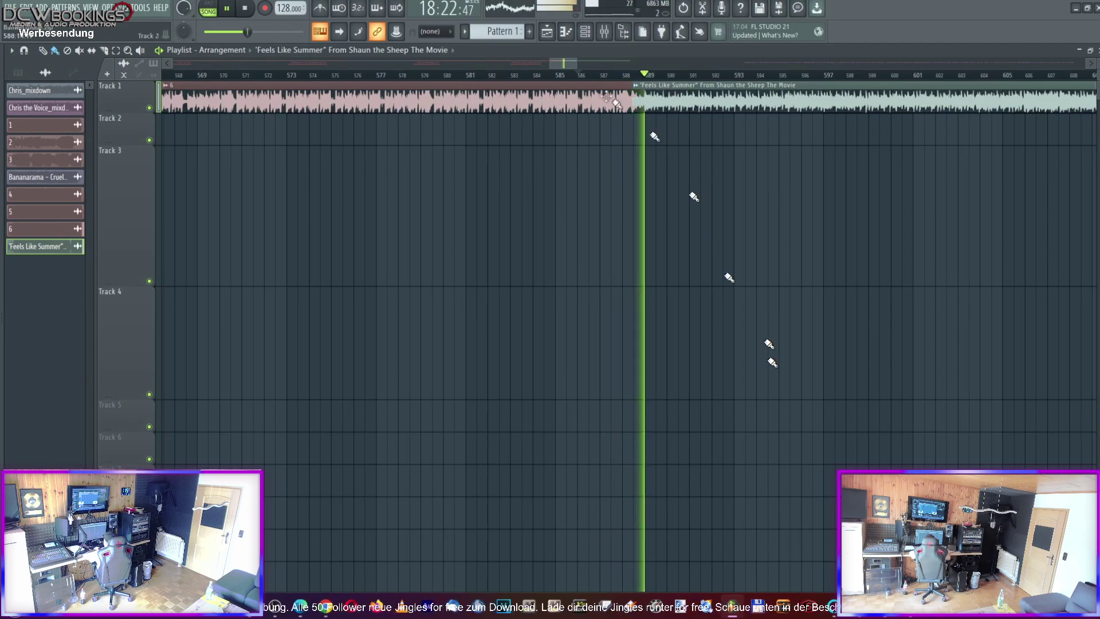
# Play the transition out of clip 6 repeatedly and fine-tune the start position of the "Feels Like Summer" clip by small shifts
pyautogui.hscroll(3, 568, 62)
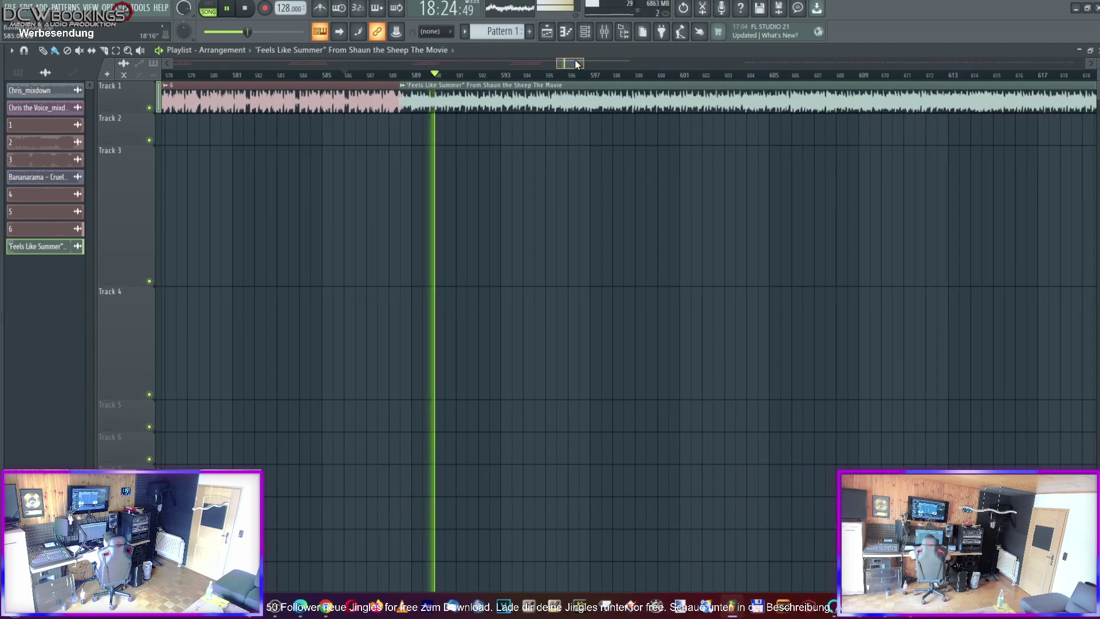
pyautogui.click(375, 75)
pyautogui.moveTo(440, 96); pyautogui.dragTo(444, 96)
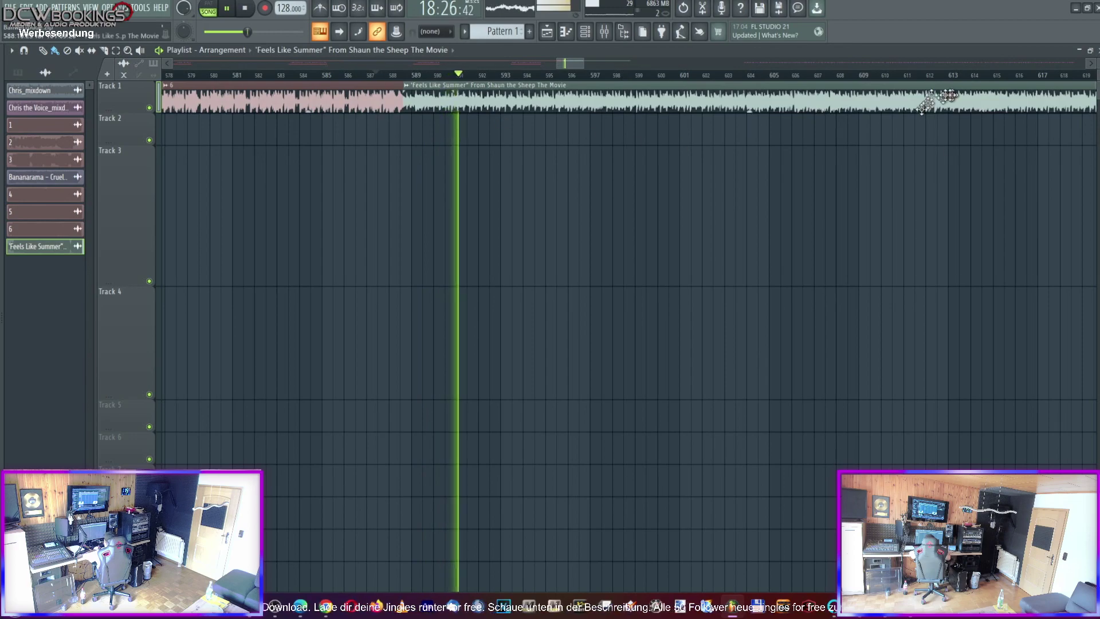
pyautogui.click(355, 75)
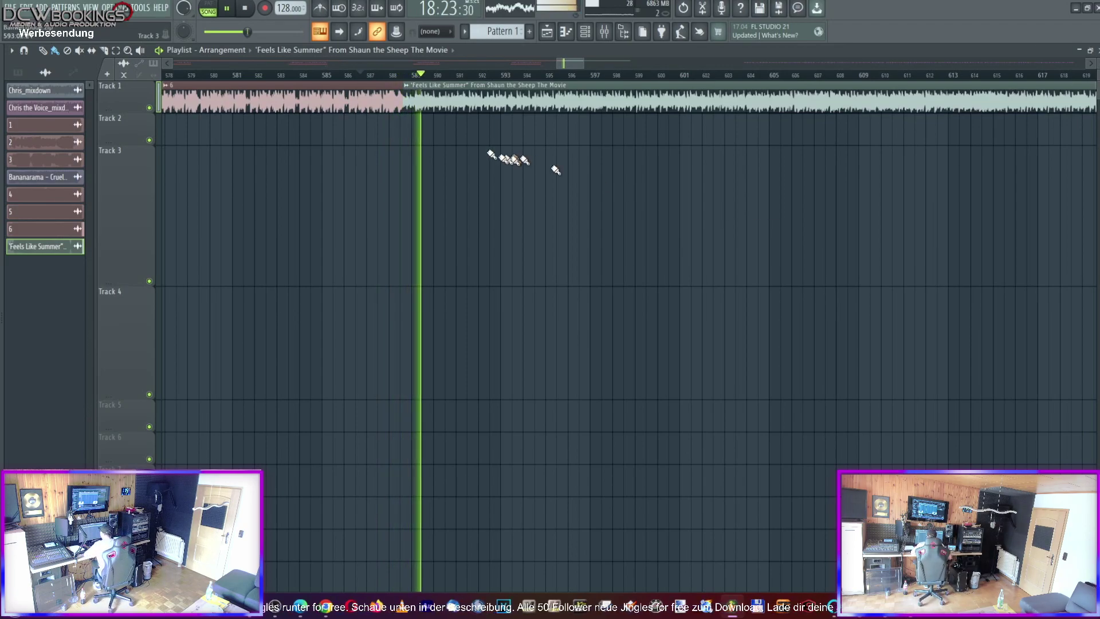
pyautogui.moveTo(404, 108)
pyautogui.mouseDown()
pyautogui.moveTo(428, 107)
pyautogui.moveTo(399, 107)
pyautogui.mouseUp()
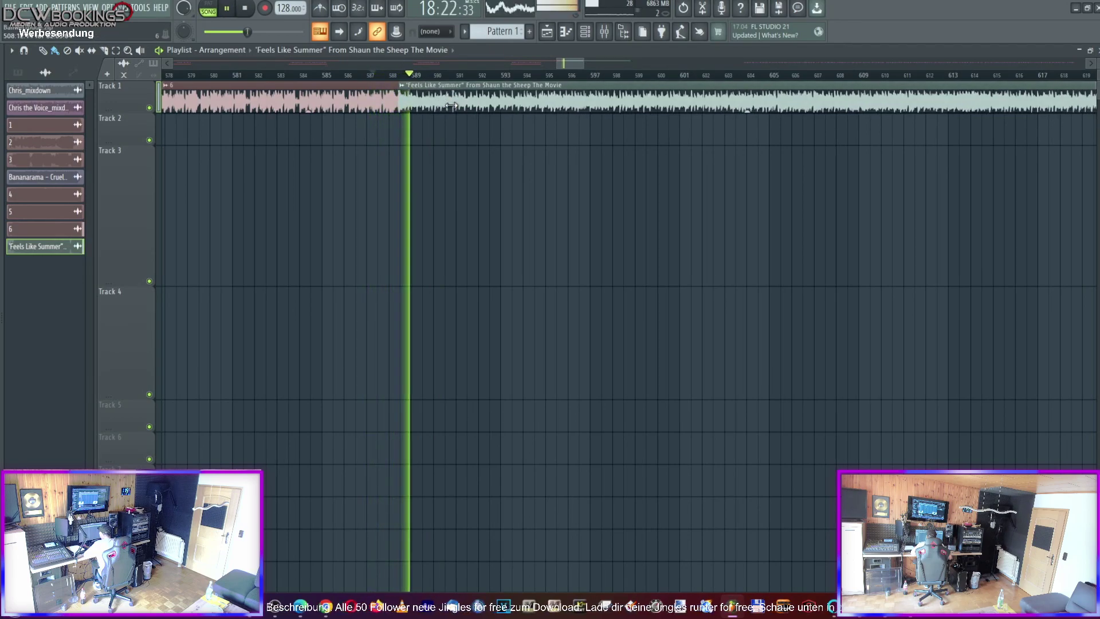
pyautogui.hscroll(1, 577, 60)
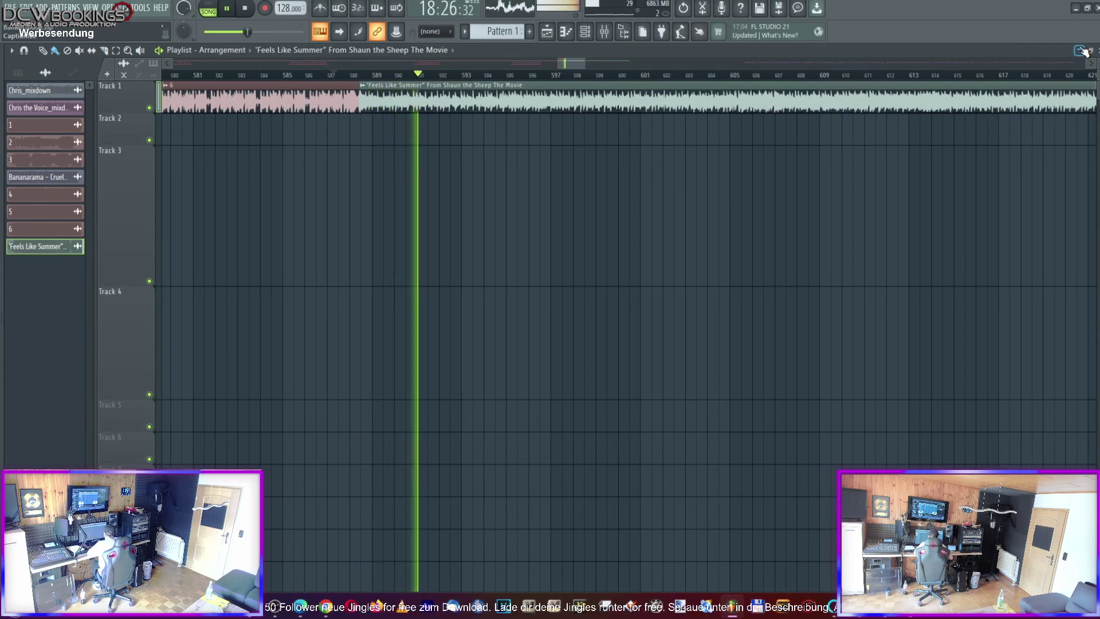
# Select the mixer's Master track and open its Ozone 9 plugin to check the Maximizer levels during playback
pyautogui.doubleClick(687, 50)
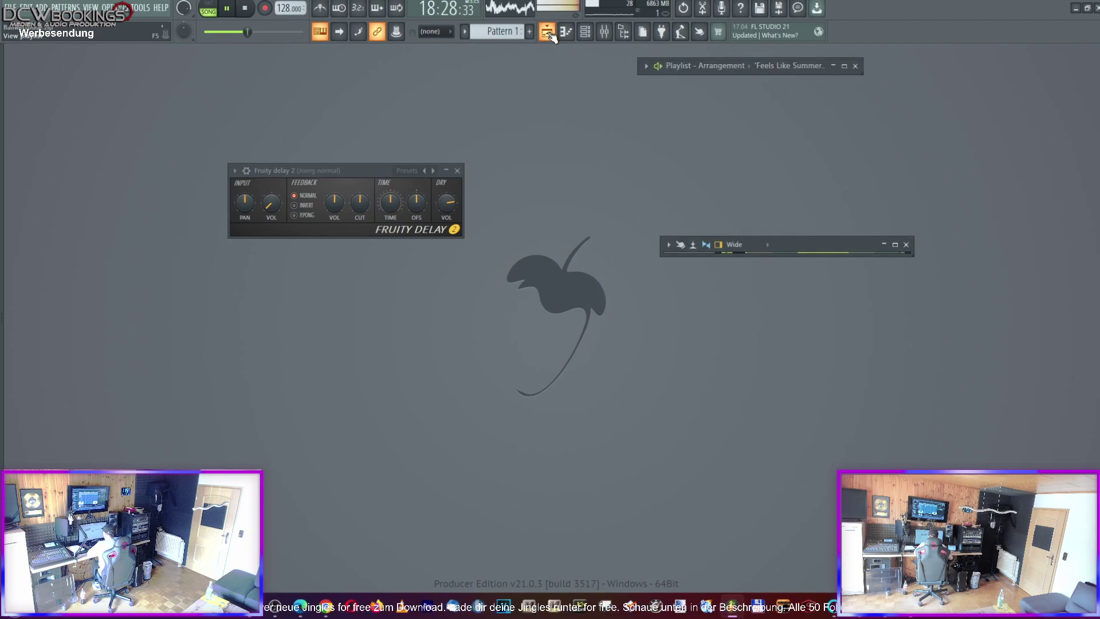
pyautogui.click(845, 65)
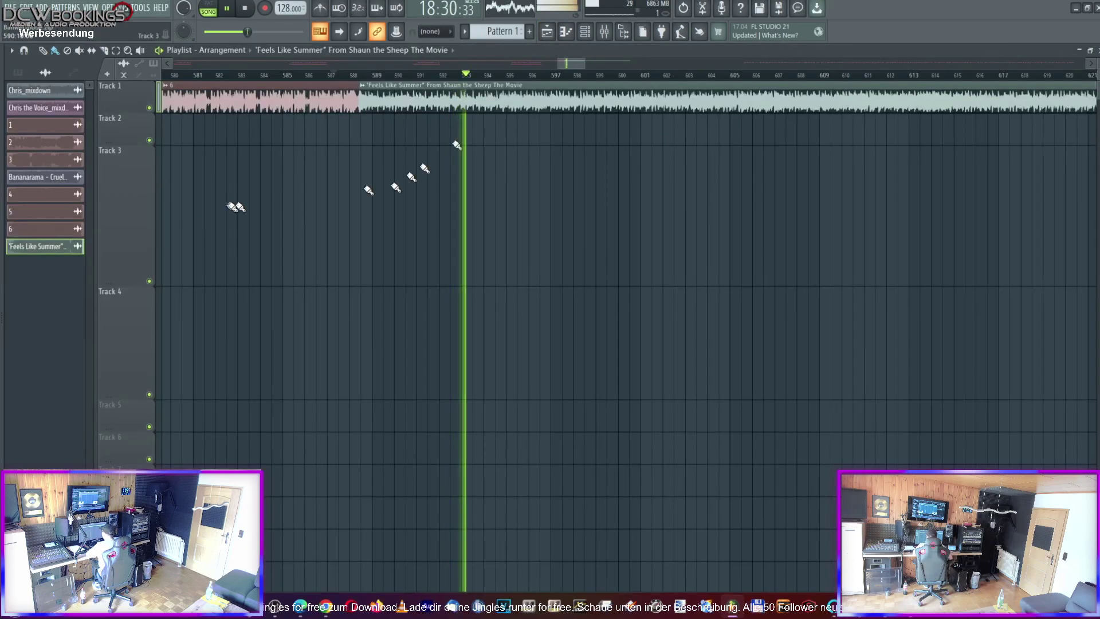
pyautogui.click(555, 36)
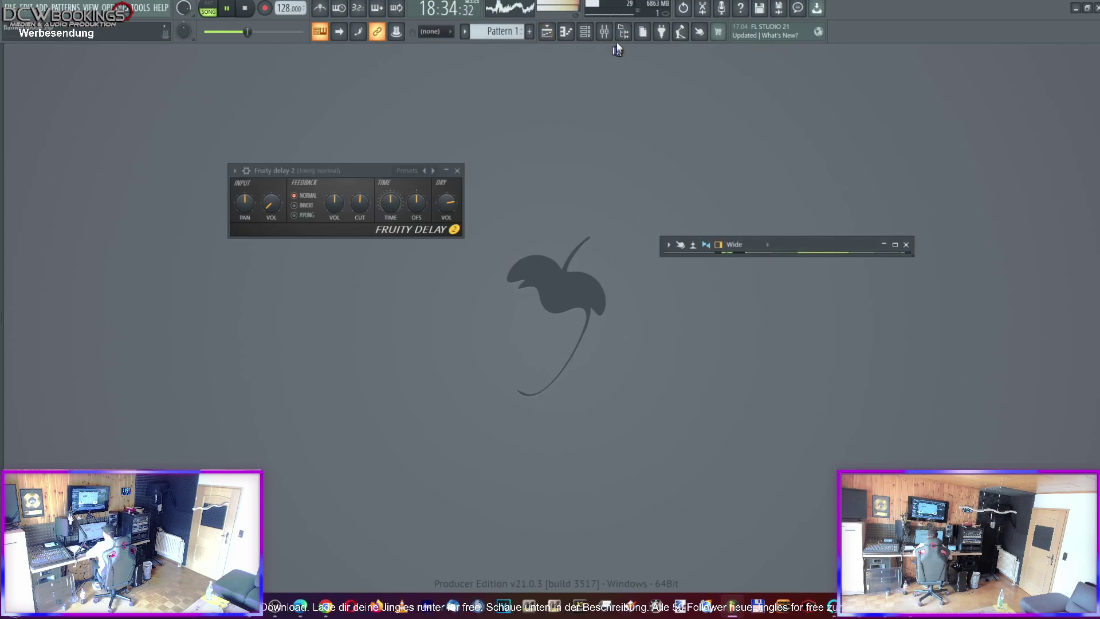
pyautogui.click(895, 245)
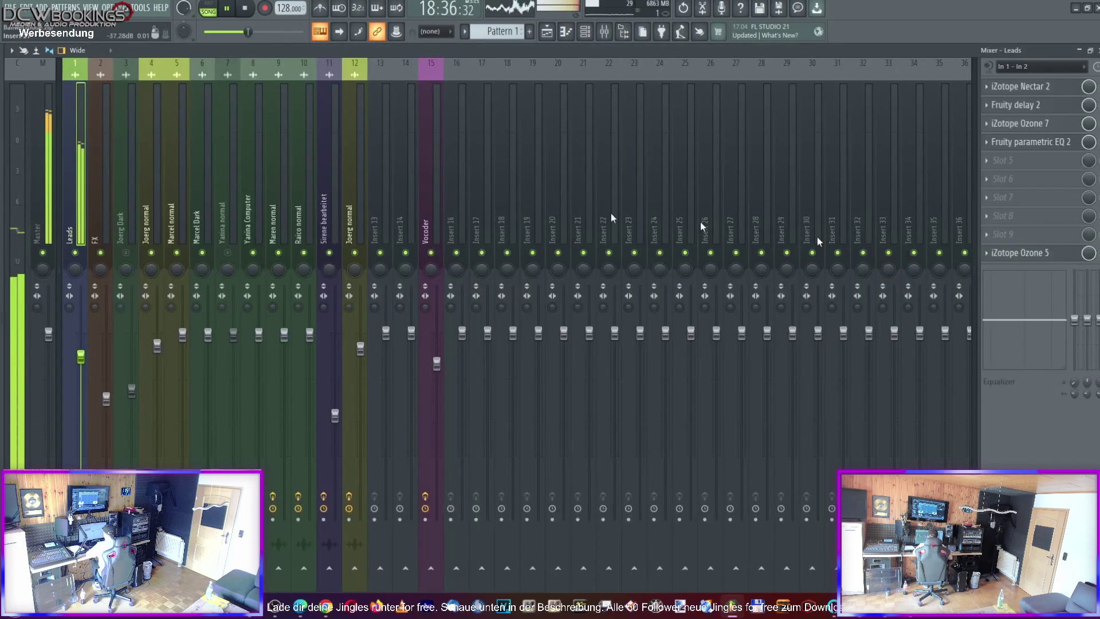
pyautogui.click(40, 235)
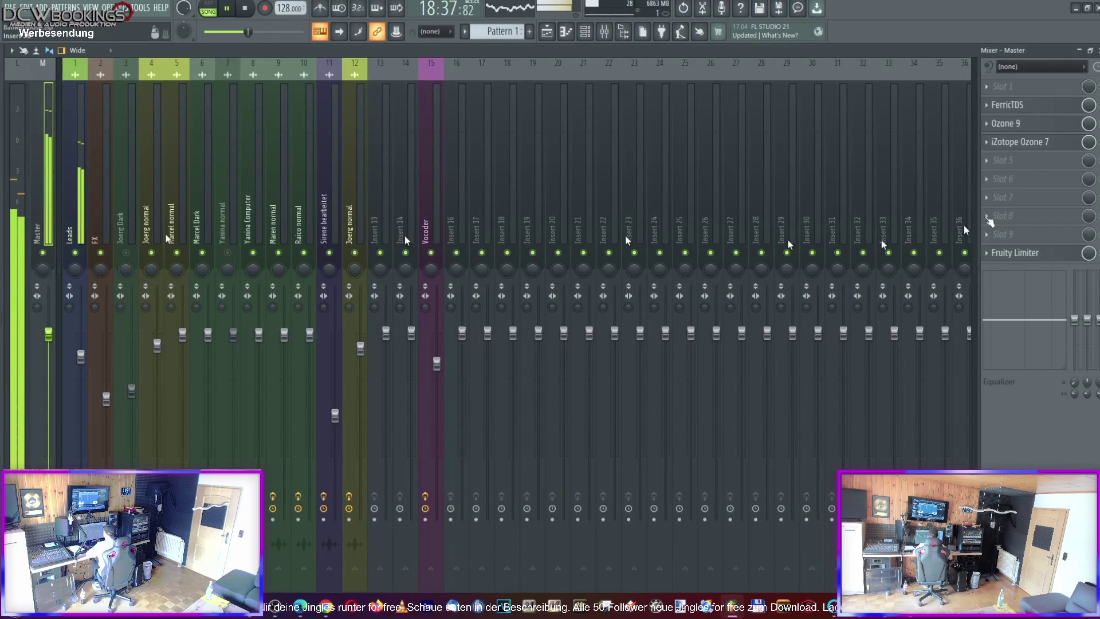
pyautogui.click(1011, 124)
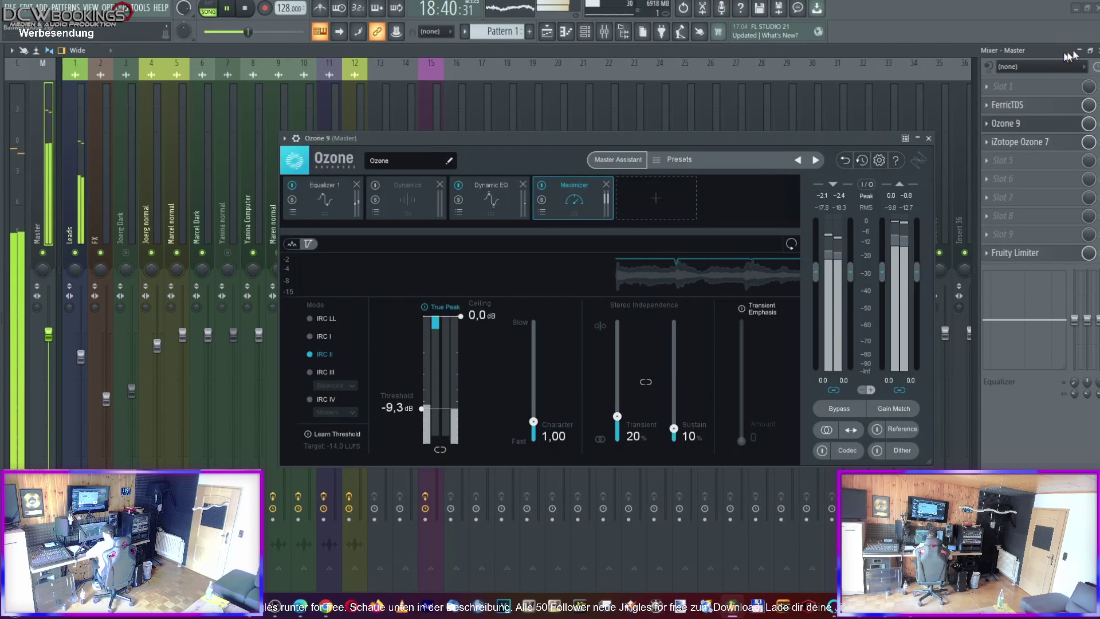
# Return to the playlist, check the "Feels Like Summer" channel settings, and close them together with the Ozone 9 window
pyautogui.click(1078, 50)
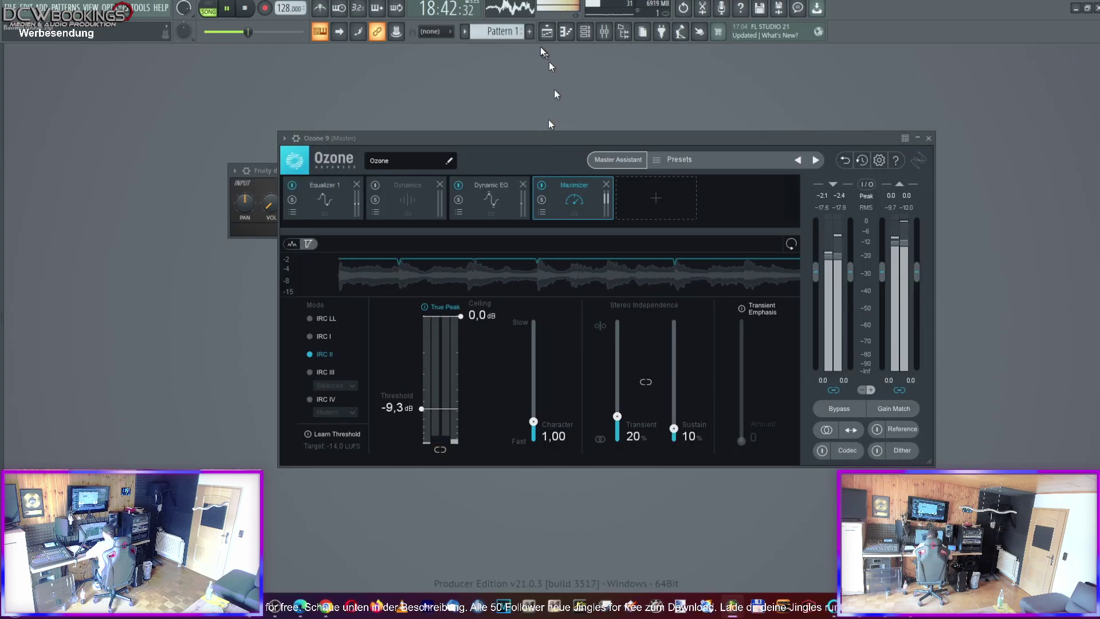
pyautogui.click(547, 32)
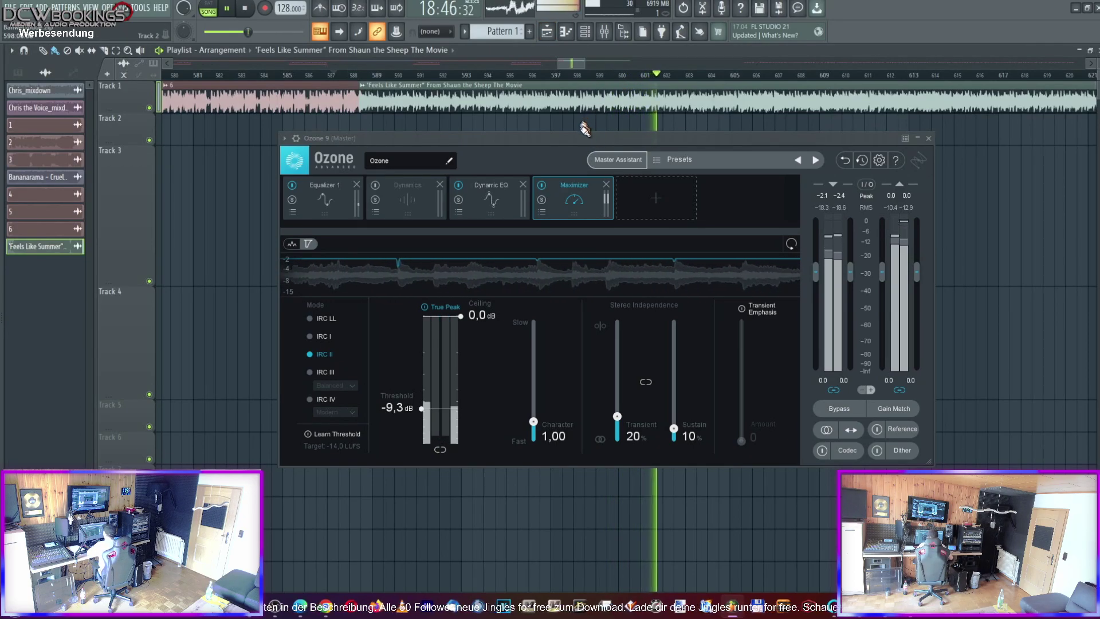
pyautogui.doubleClick(565, 105)
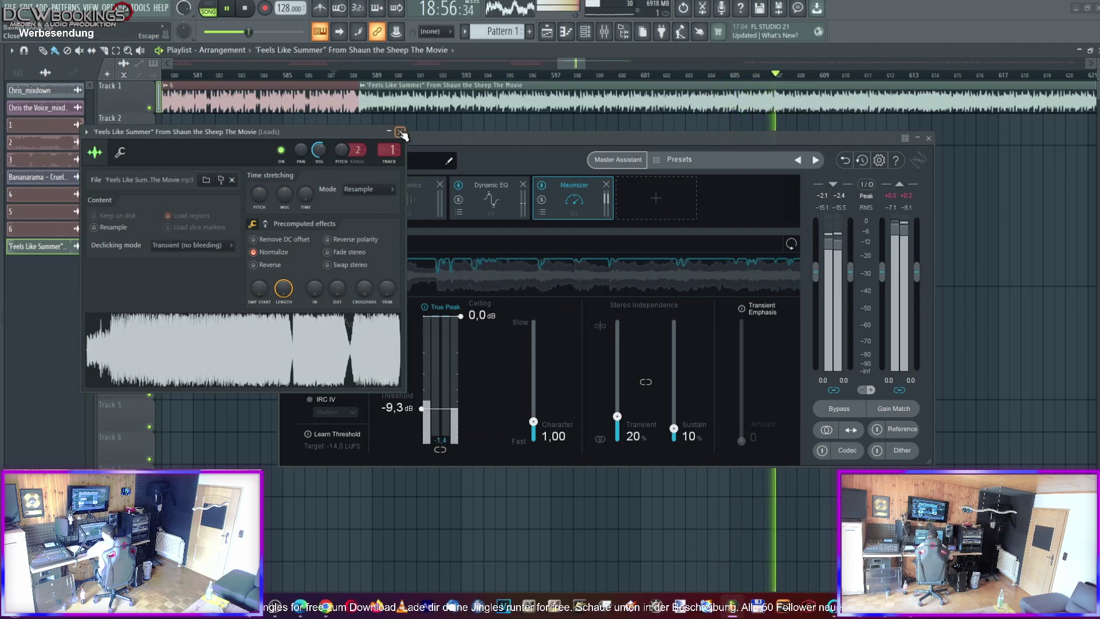
pyautogui.press('Escape')
pyautogui.click(929, 140)
# Look through the rest of the "Feels Like Summer" clip, check the mixer levels during playback, and return to the playlist
pyautogui.moveTo(573, 63); pyautogui.dragTo(629, 66)
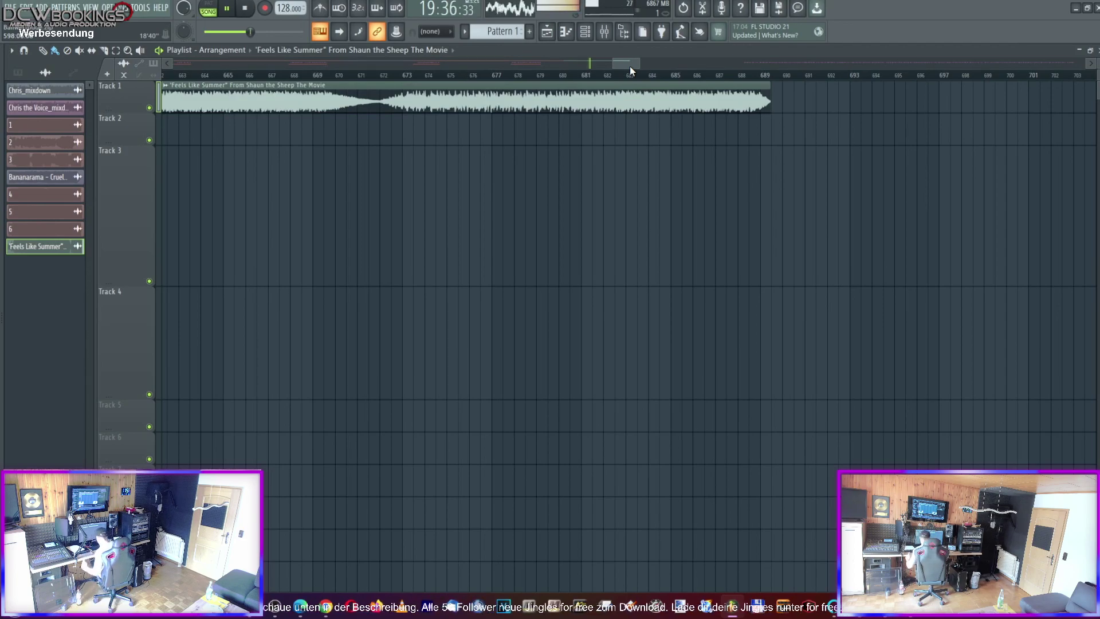
pyautogui.moveTo(625, 65); pyautogui.dragTo(595, 68)
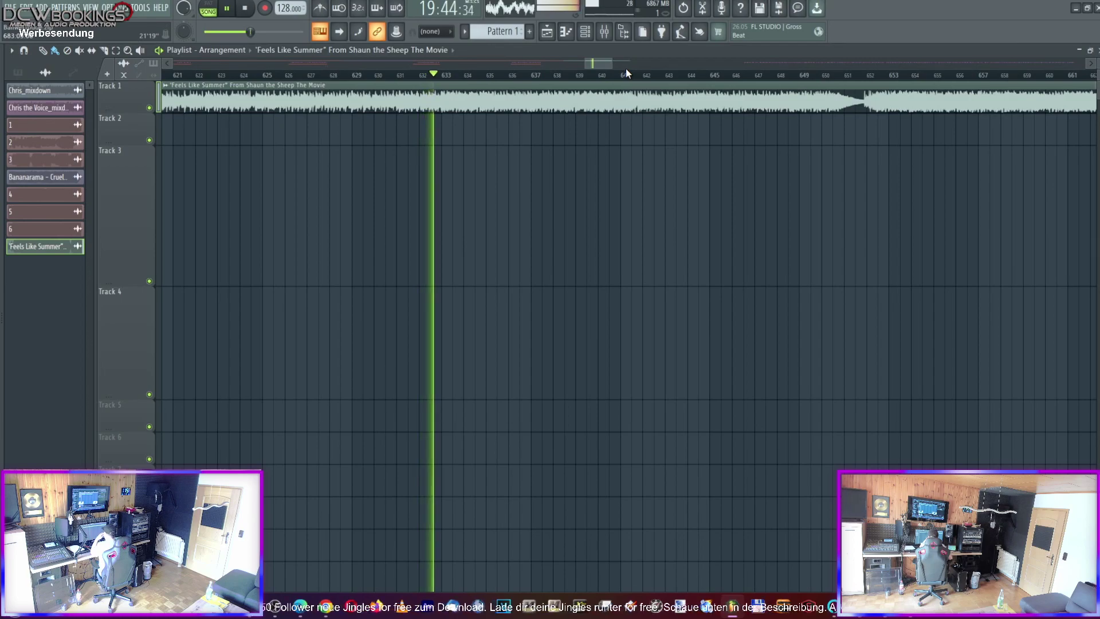
pyautogui.moveTo(592, 65); pyautogui.dragTo(596, 63)
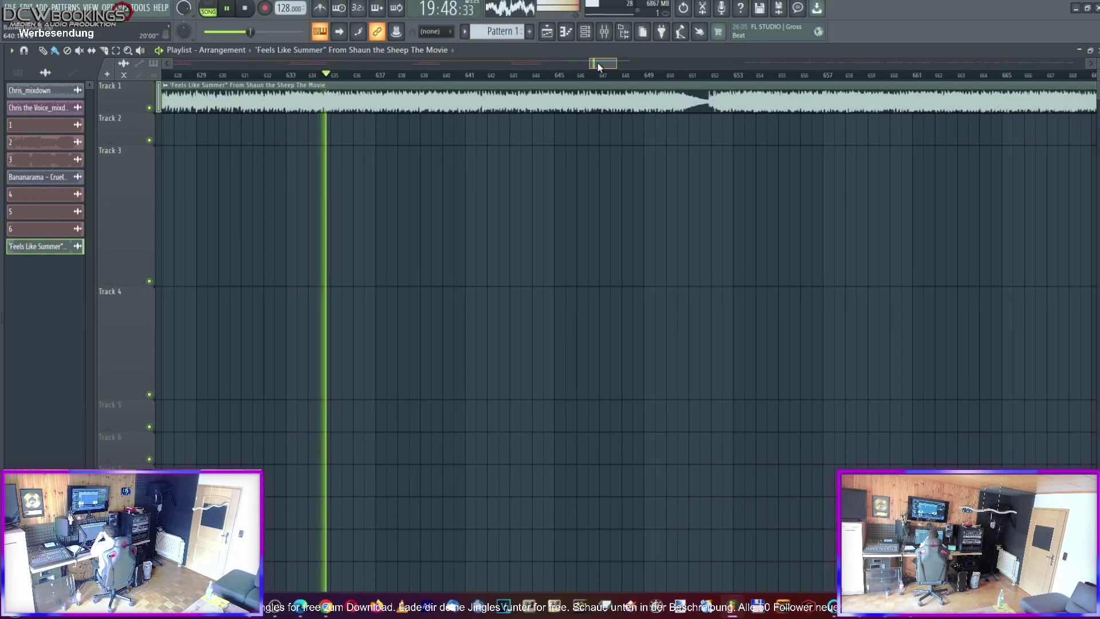
pyautogui.click(1080, 52)
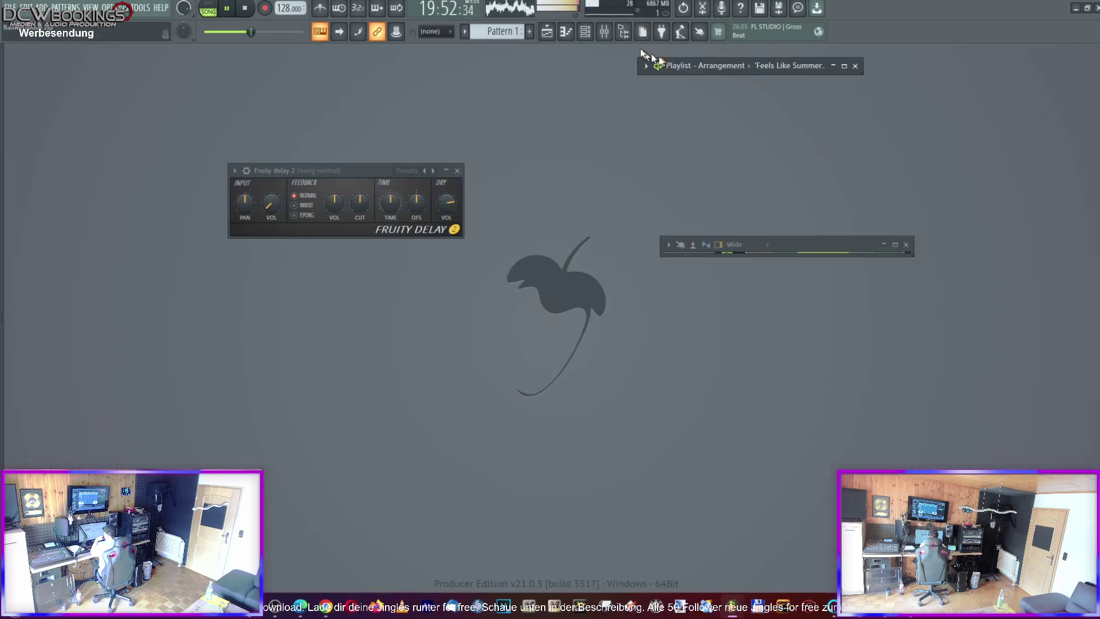
pyautogui.click(605, 33)
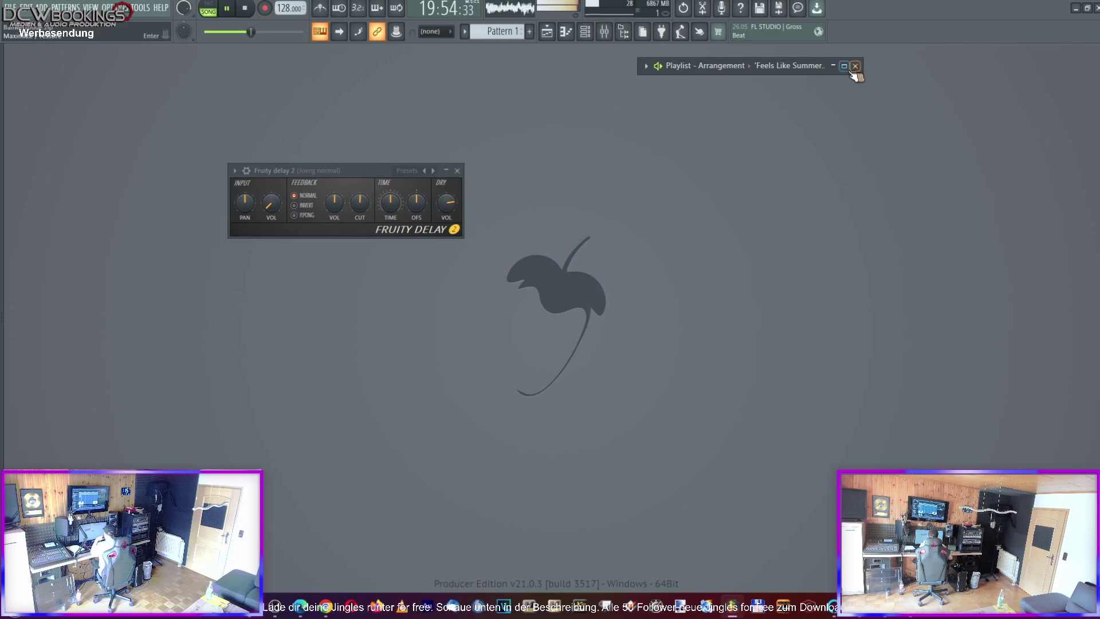
pyautogui.click(855, 66)
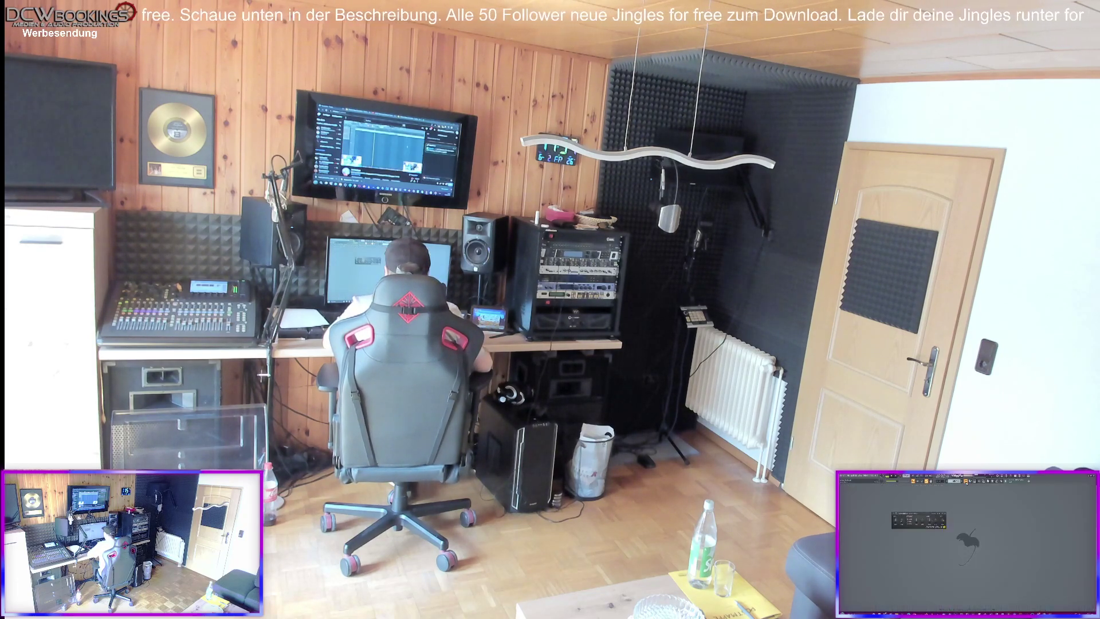
pyautogui.press('F9')
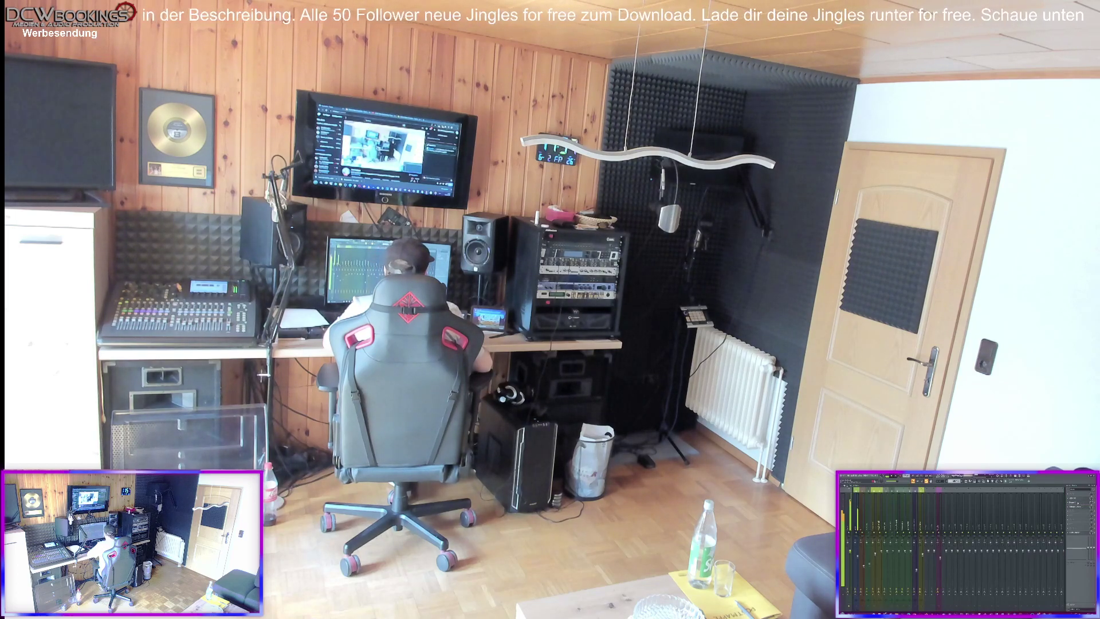
pyautogui.press('F9')
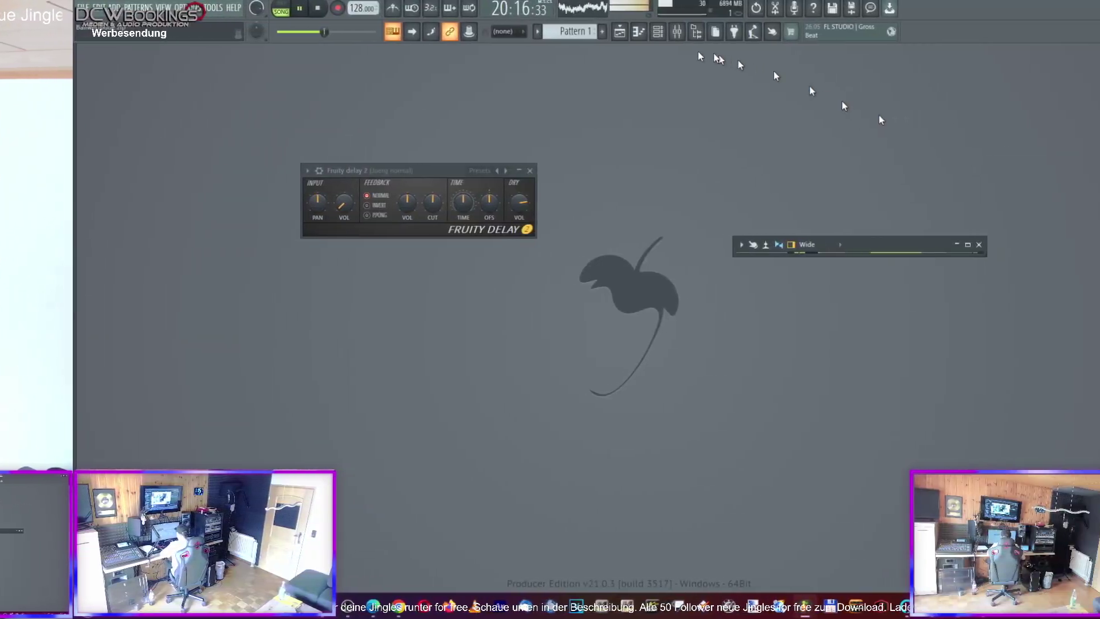
pyautogui.click(545, 36)
# Shorten the end of the "Feels Like Summer" clip to the quiet dip at about bar 672 and play the new ending
pyautogui.moveTo(607, 64); pyautogui.dragTo(624, 64)
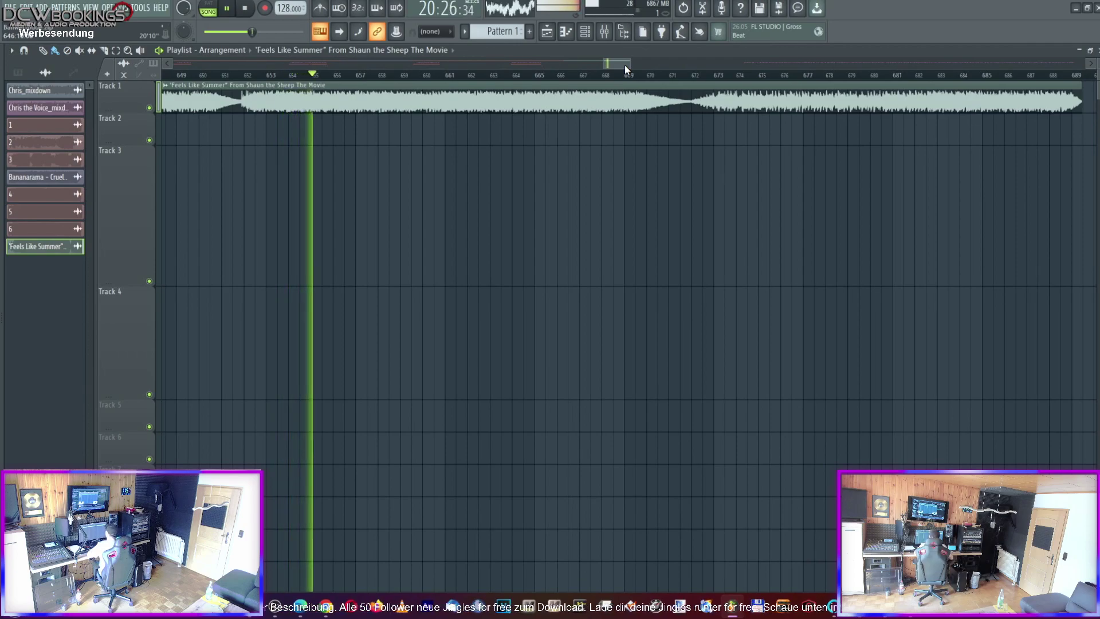
pyautogui.moveTo(606, 67); pyautogui.dragTo(627, 67)
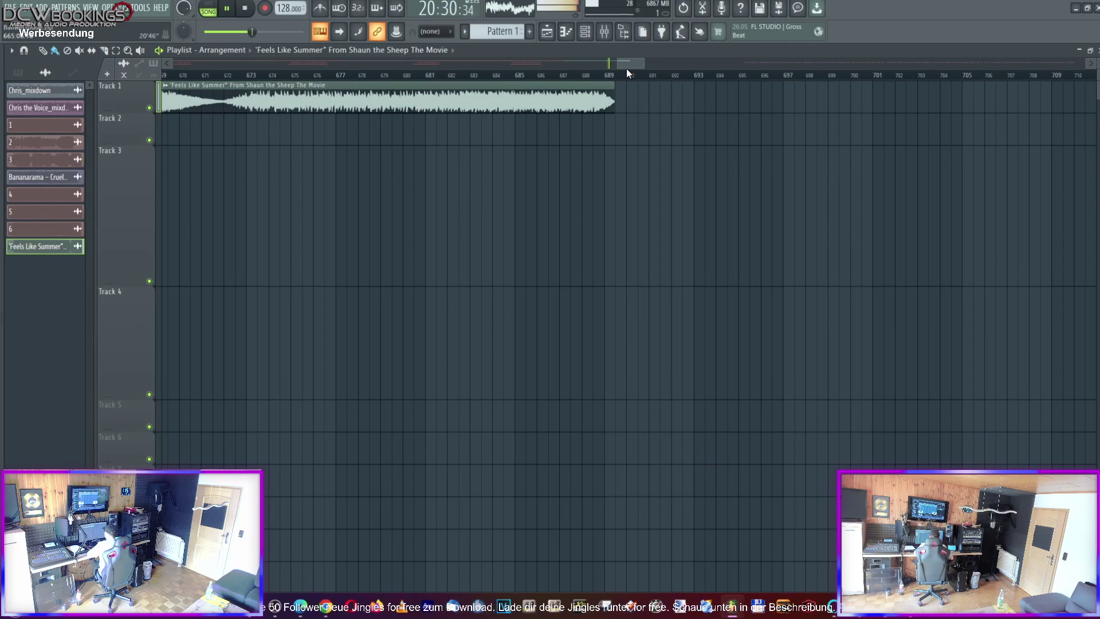
pyautogui.moveTo(628, 66); pyautogui.dragTo(744, 66)
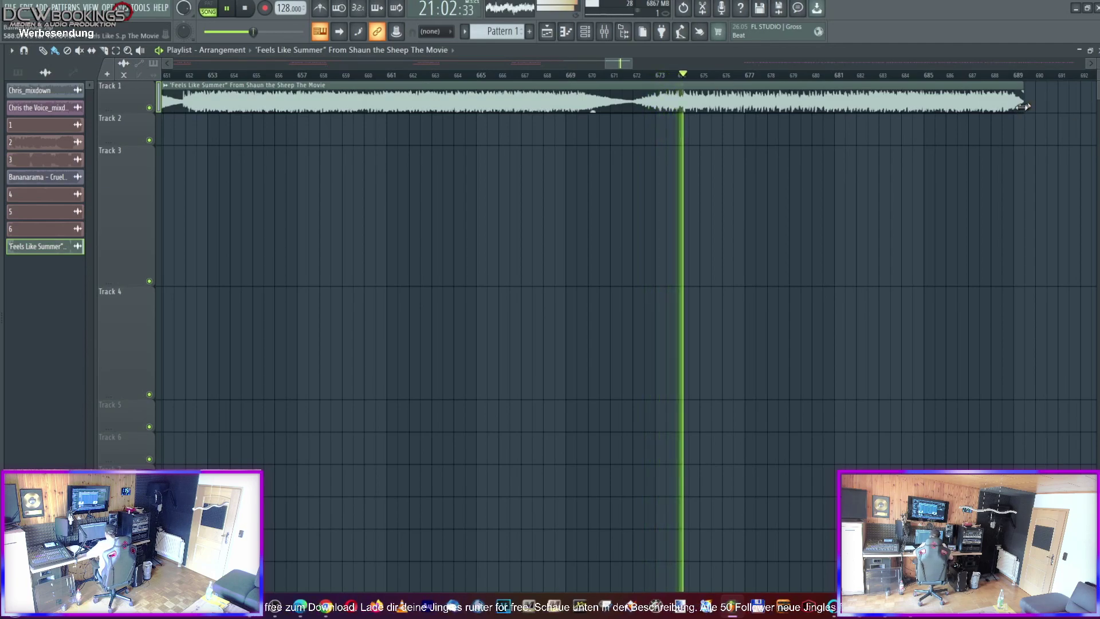
pyautogui.moveTo(1015, 107); pyautogui.dragTo(634, 128)
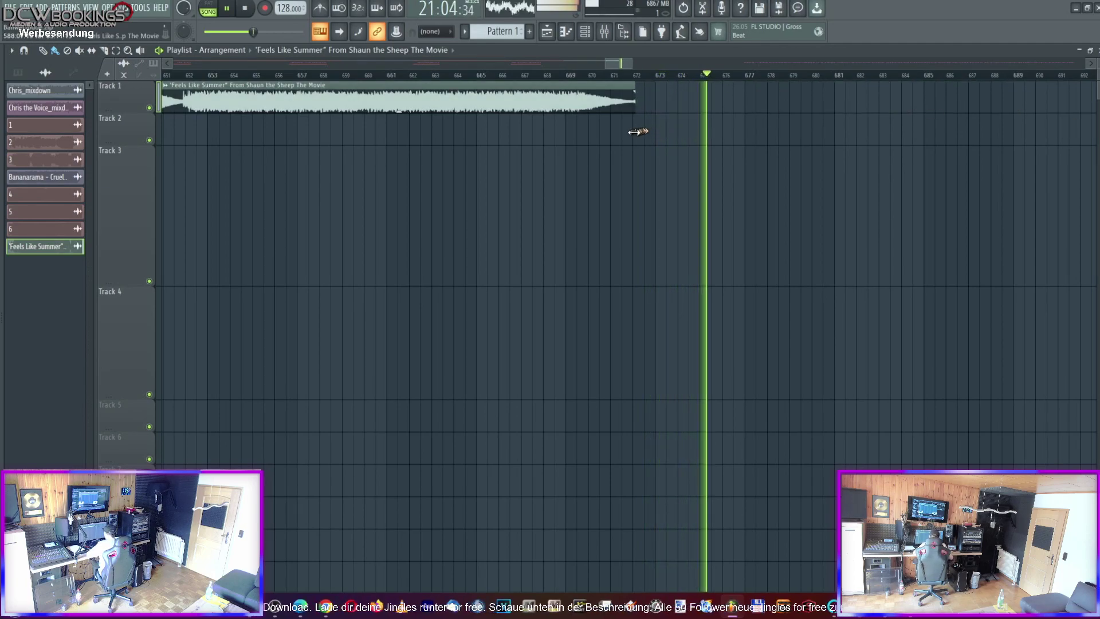
pyautogui.click(596, 75)
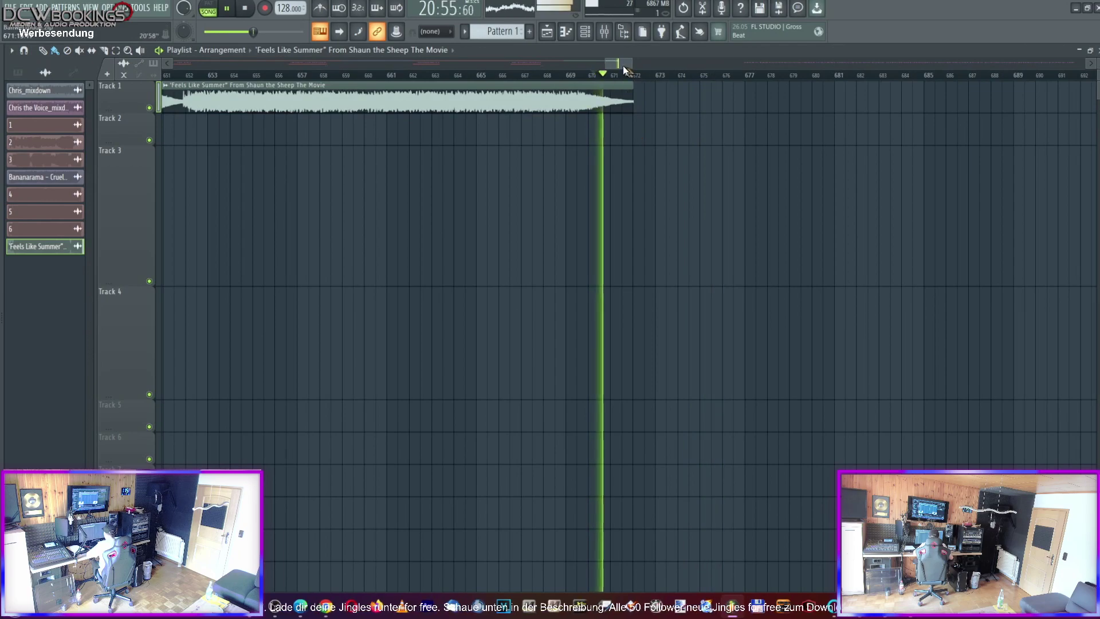
pyautogui.scroll(2, 623, 65)
pyautogui.scroll(1, 617, 67)
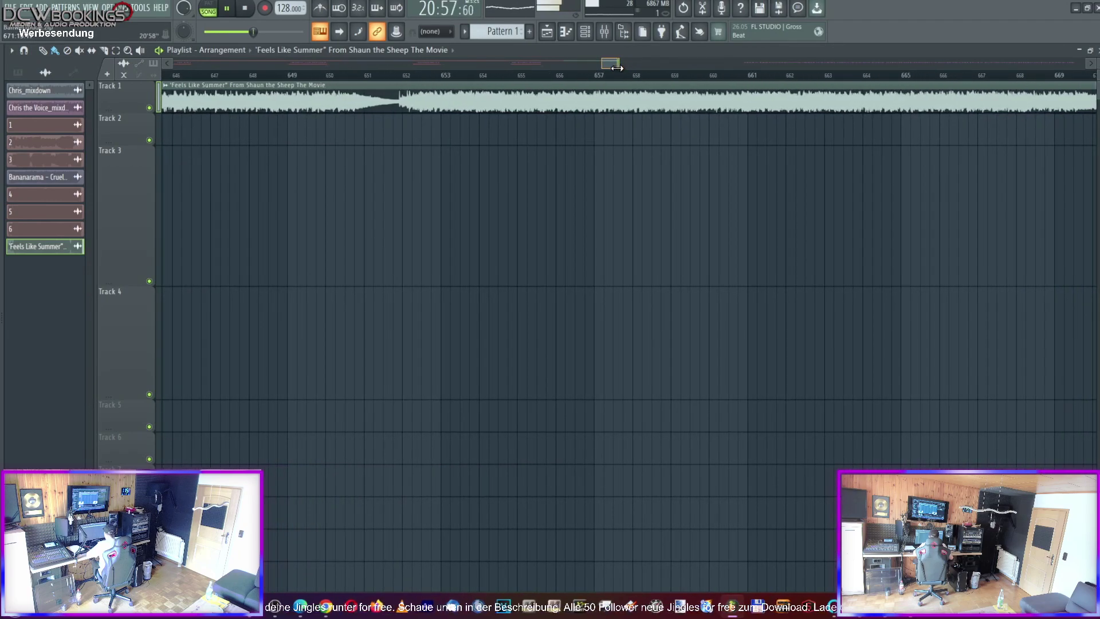
pyautogui.moveTo(614, 68); pyautogui.dragTo(623, 68)
pyautogui.press('space')
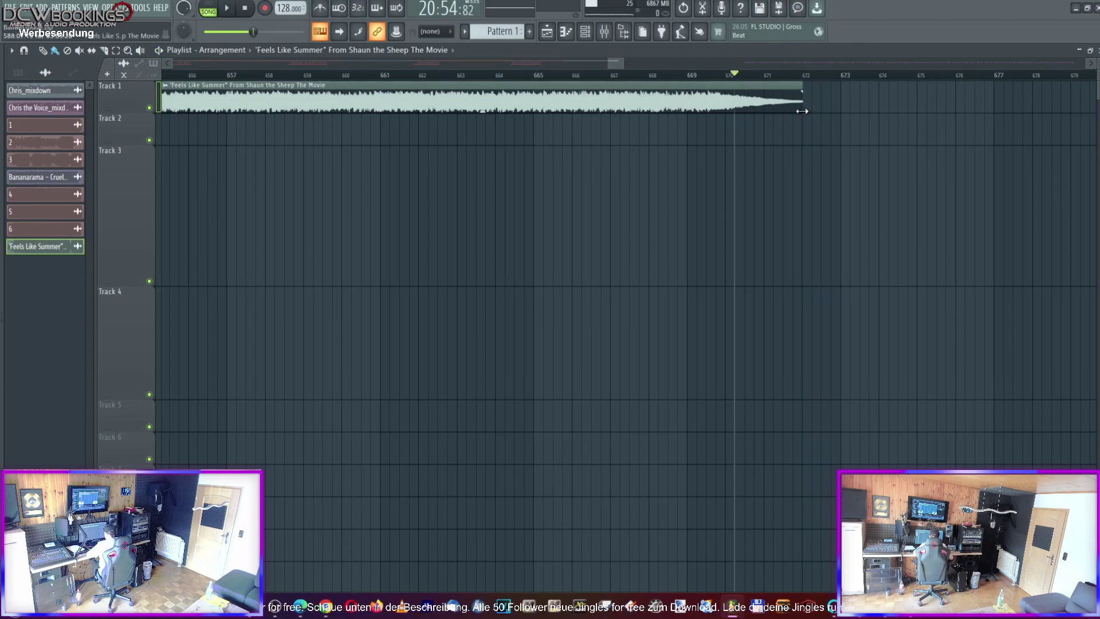
# Create a falling channel volume automation clip for "Feels Like Summer" over about bars 670 to 672 and place it on Track 3
pyautogui.keyDown('ctrl'); pyautogui.click(733, 83); pyautogui.keyUp('ctrl')
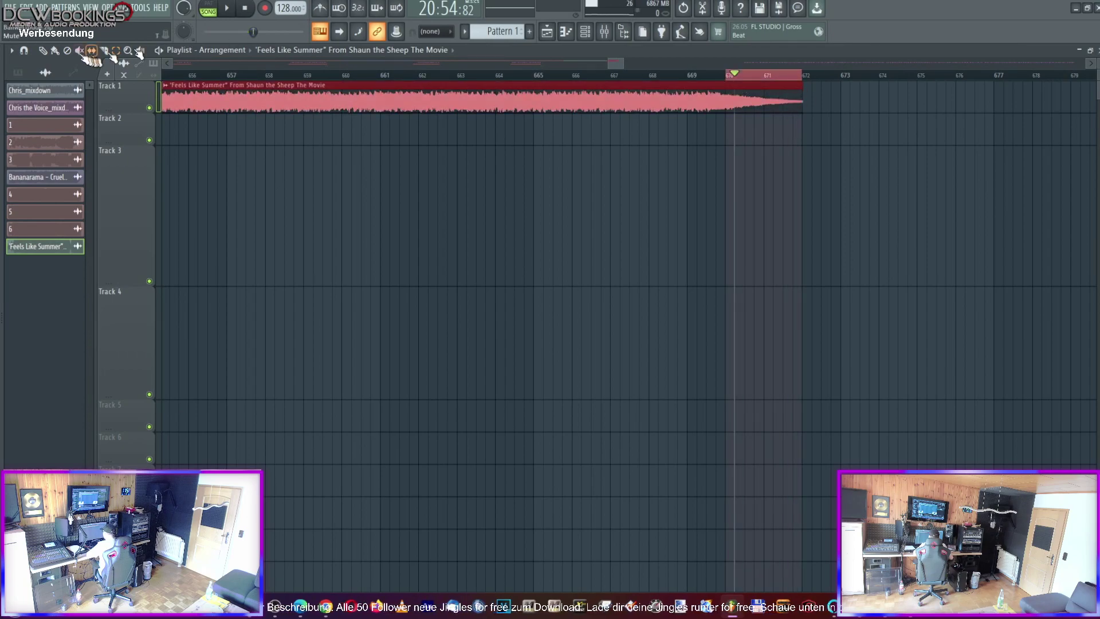
pyautogui.doubleClick(756, 100)
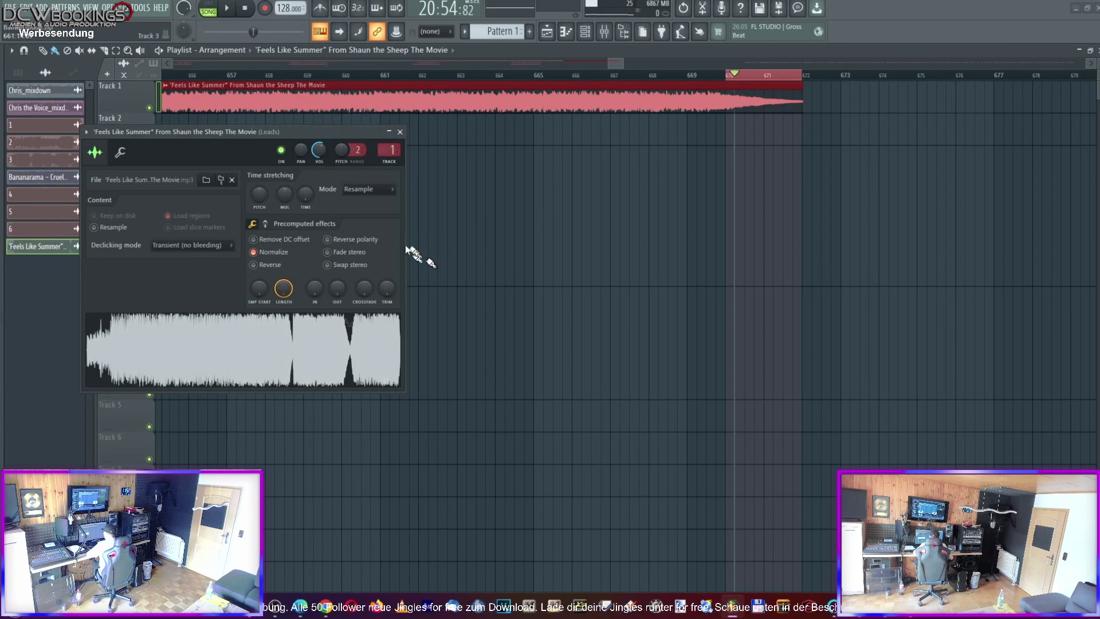
pyautogui.rightClick(318, 153)
pyautogui.click(342, 236)
pyautogui.moveTo(803, 134); pyautogui.dragTo(805, 136)
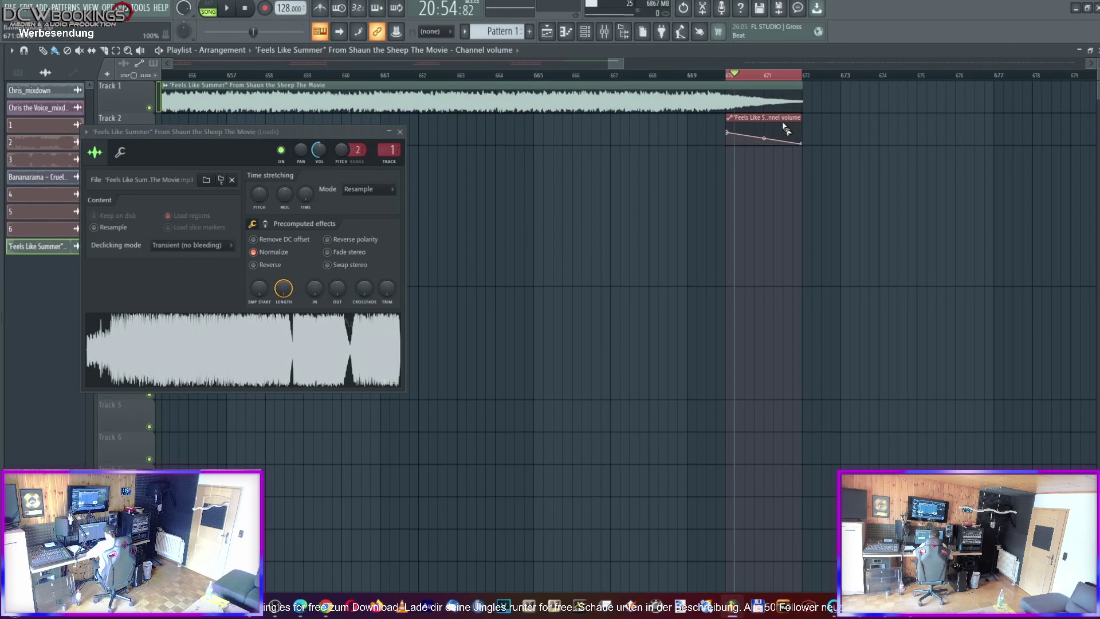
pyautogui.moveTo(782, 127); pyautogui.dragTo(783, 209)
# Close the channel settings and play the automated fade-out at the end of "Feels Like Summer"
pyautogui.press('space')
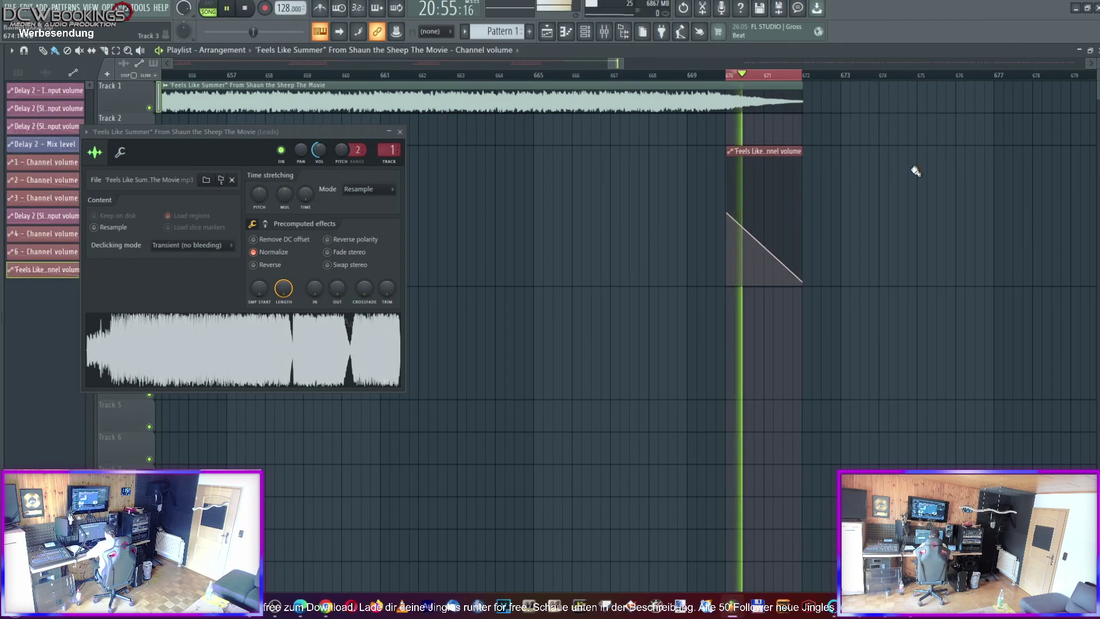
pyautogui.click(400, 132)
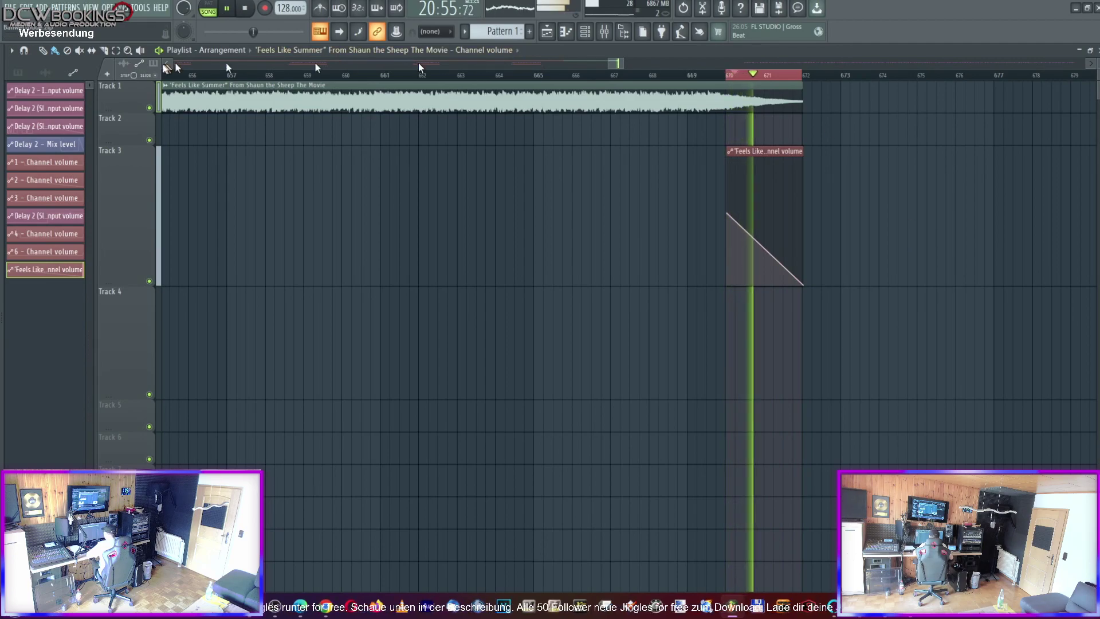
pyautogui.click(757, 78)
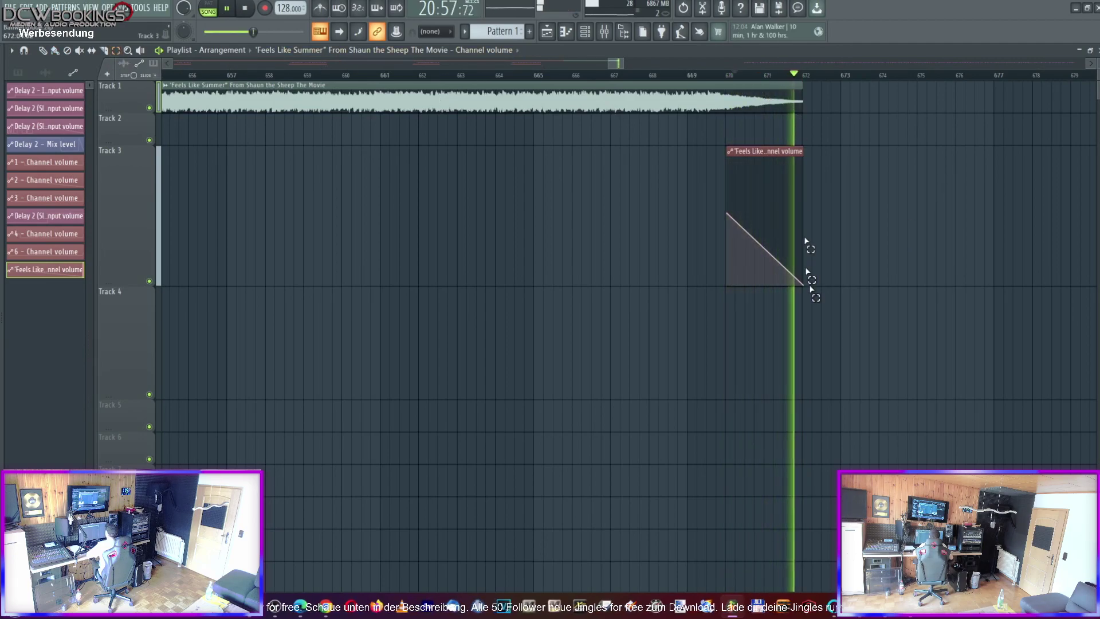
pyautogui.press('space')
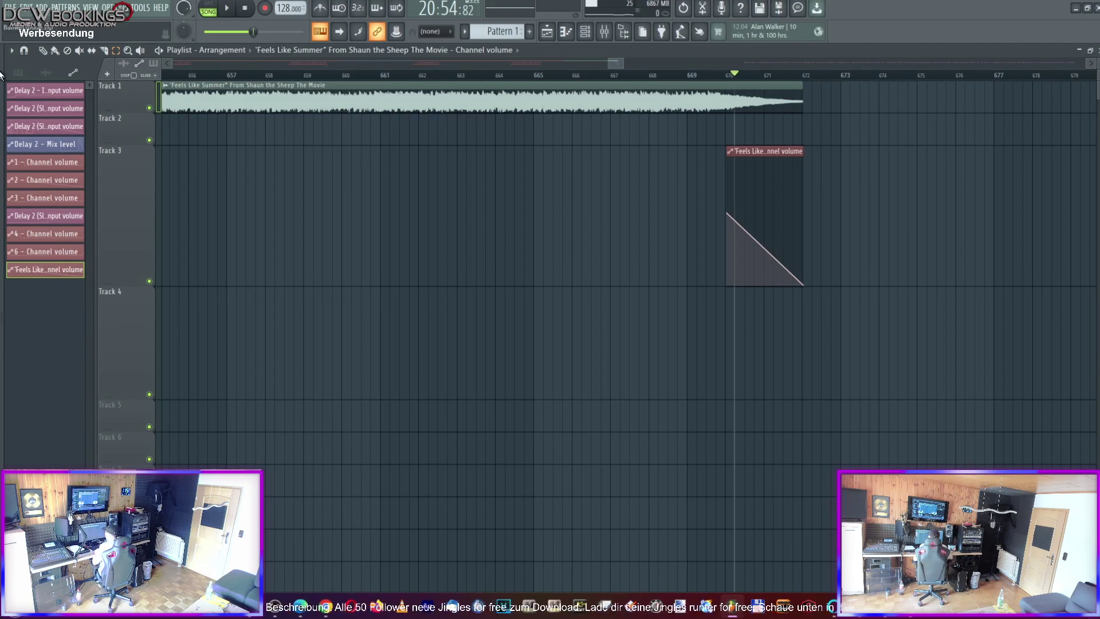
# Save the project as the zipped song file Ballwerfbude.zip, replacing the existing file
pyautogui.click(9, 8)
pyautogui.click(31, 70)
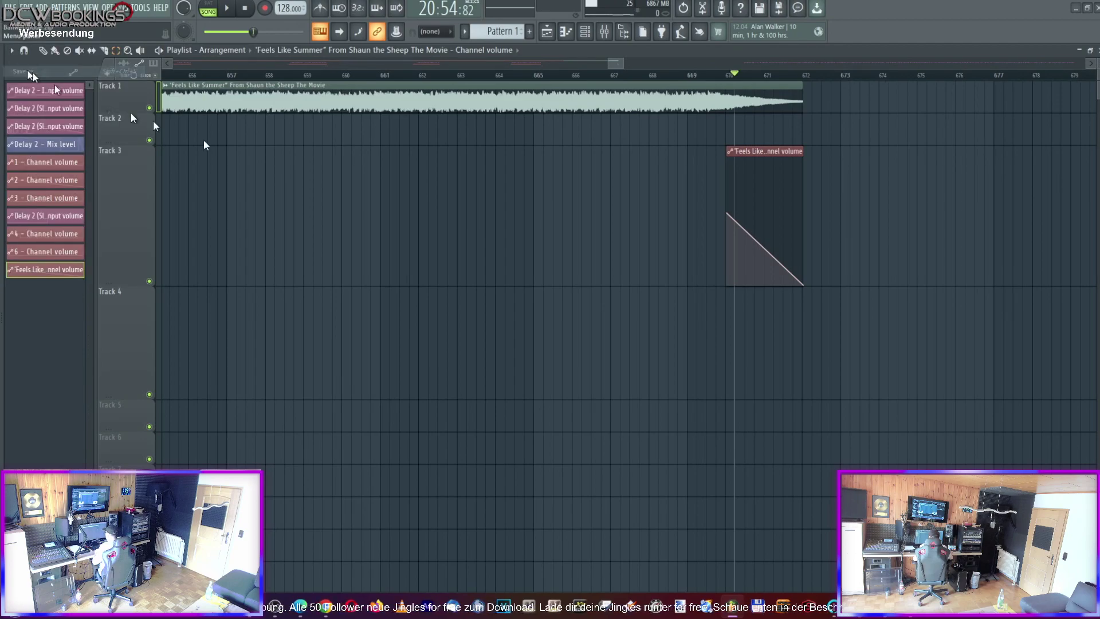
pyautogui.click(458, 286)
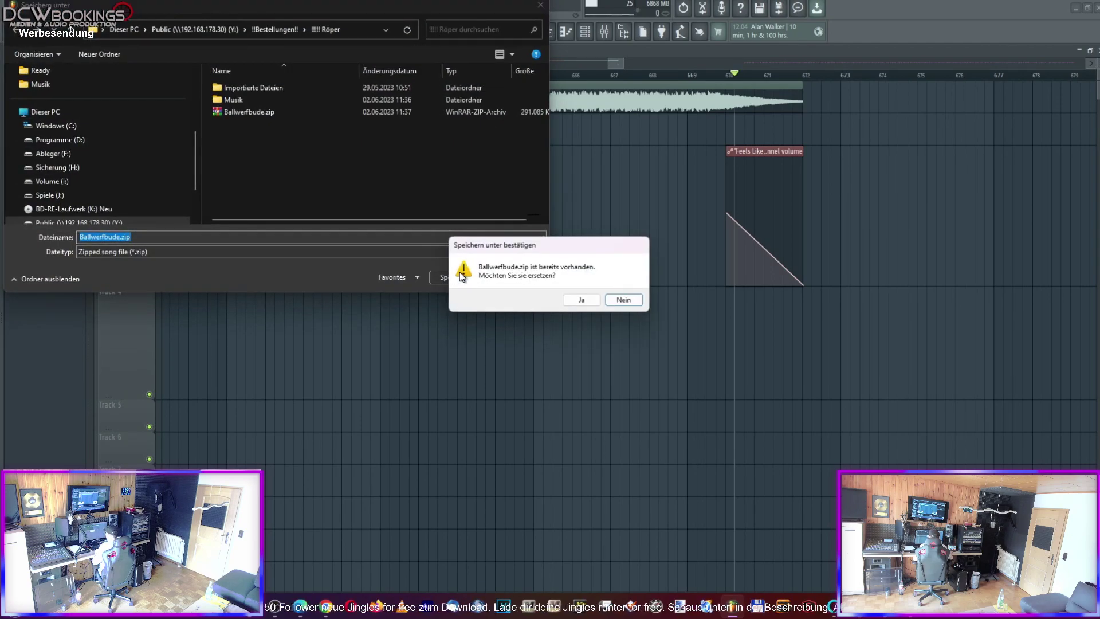
pyautogui.click(584, 300)
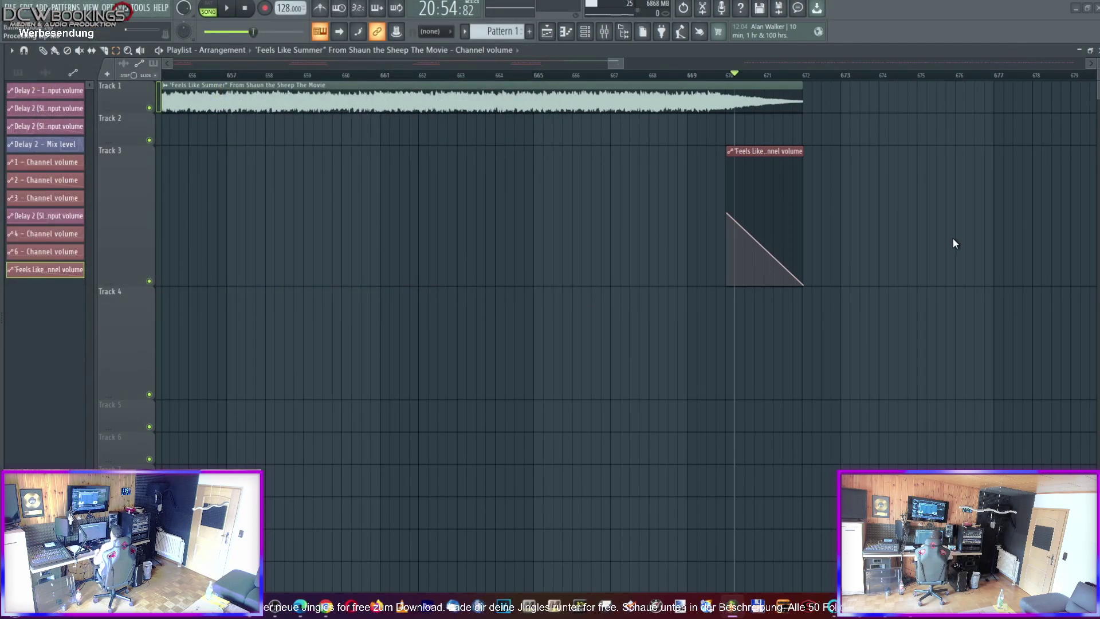